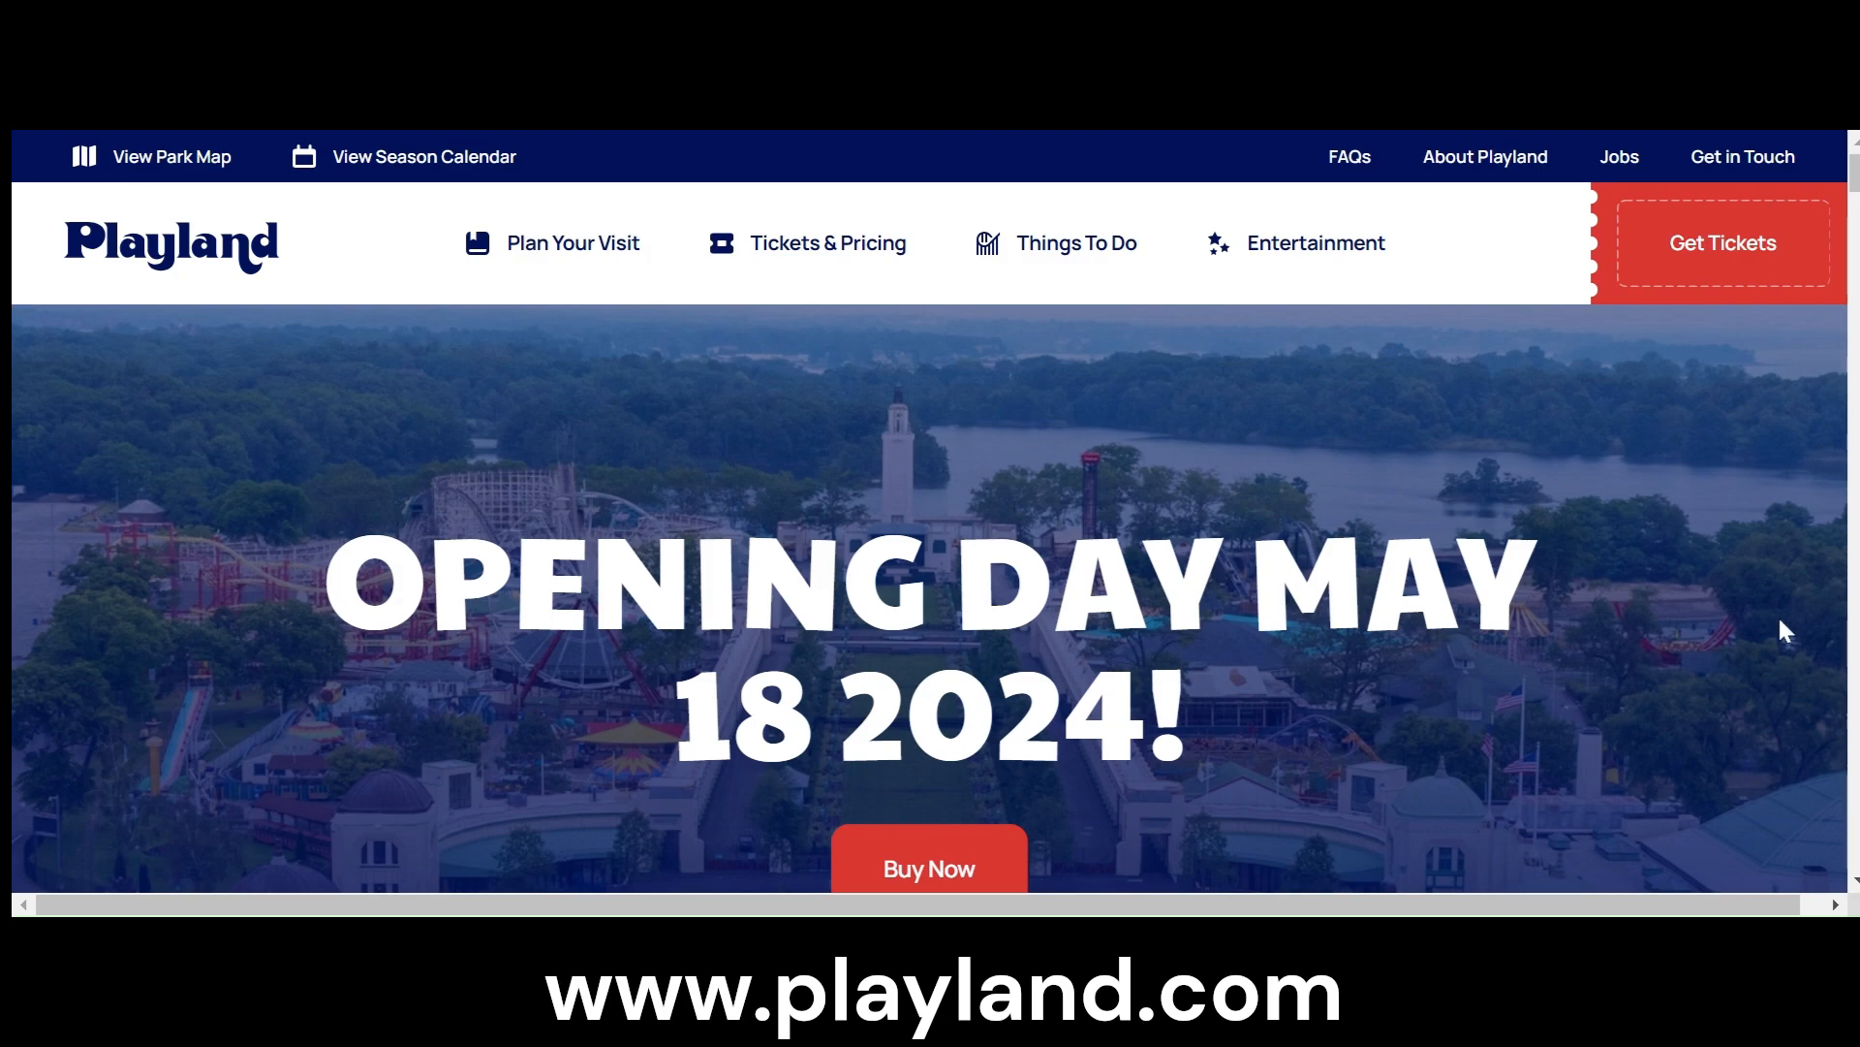
- Open the Jobs page from the Playland links in the homepage footer
scroll(1827, 629, down, 5)
scroll(1828, 615, down, 15)
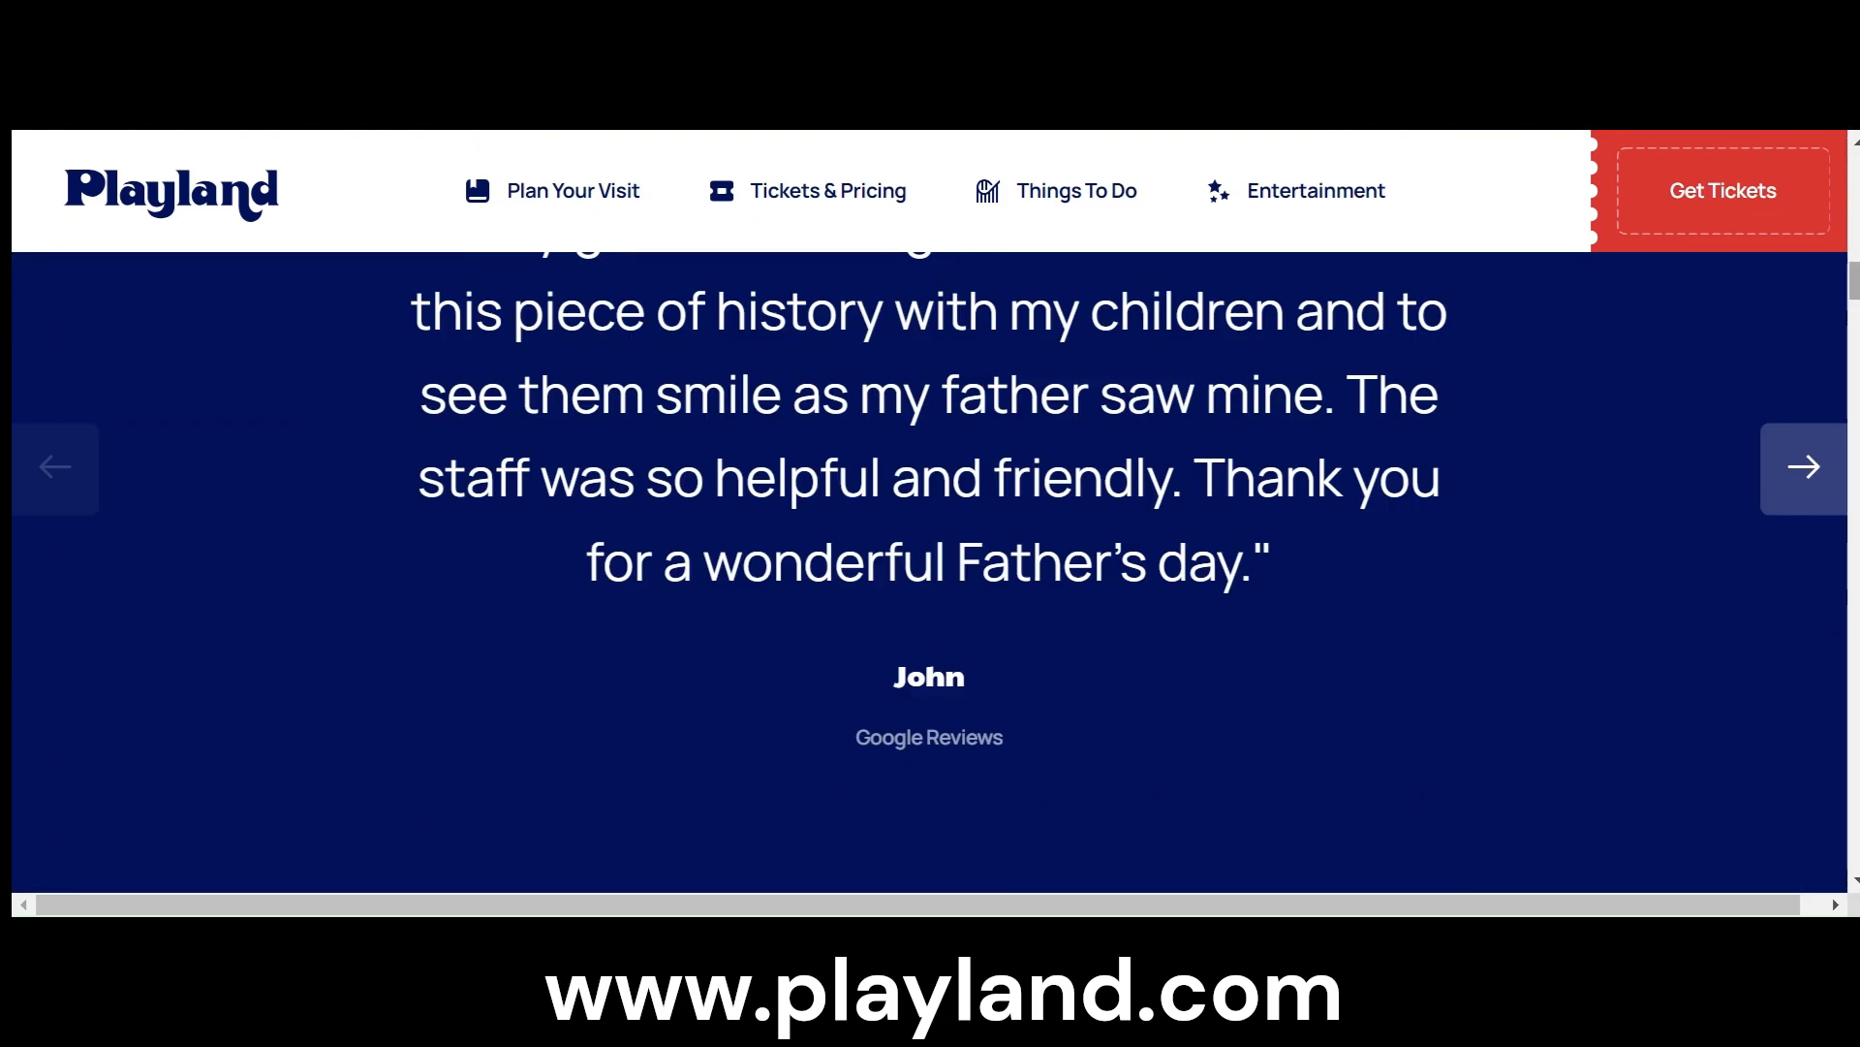
scroll(1703, 769, down, 10)
scroll(1702, 768, up, 5)
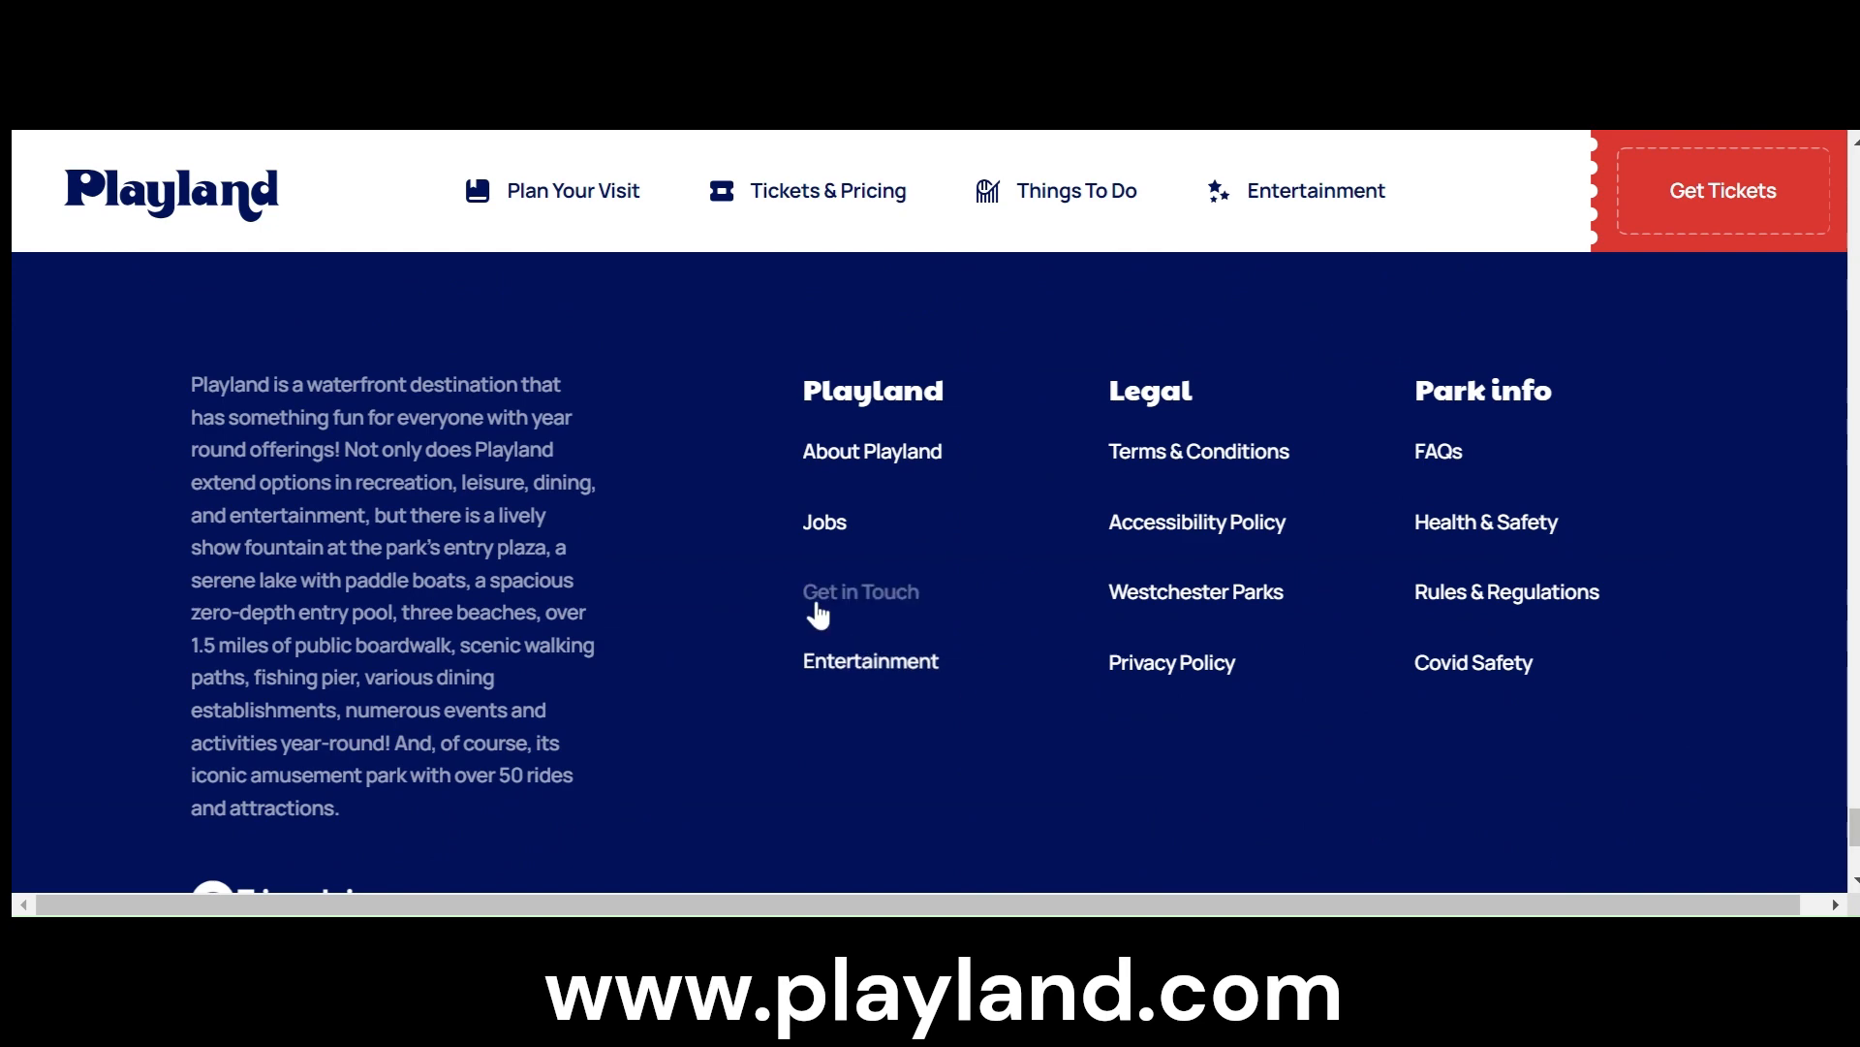
click(839, 531)
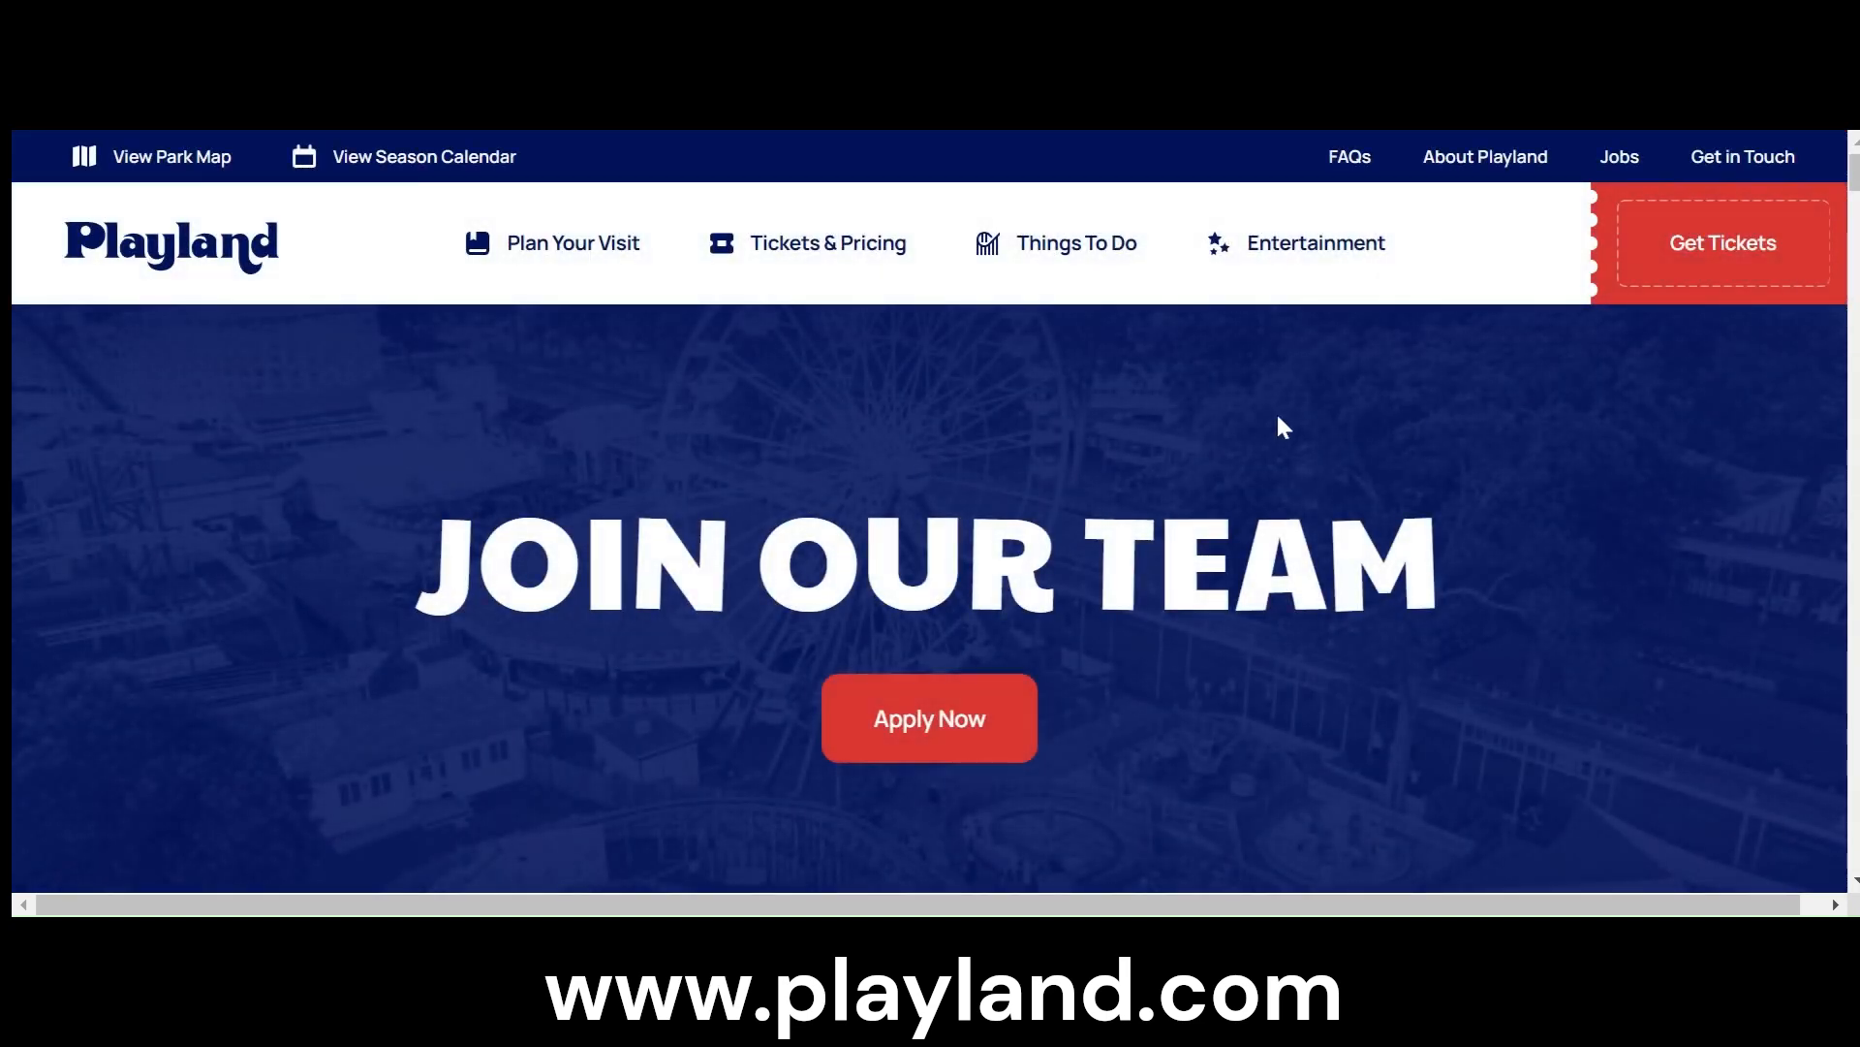
- Open the careers portal with the job postings from the Join Our Team page and dismiss the cookie notice
scroll(1463, 530, down, 5)
scroll(1370, 607, up, 3)
click(906, 452)
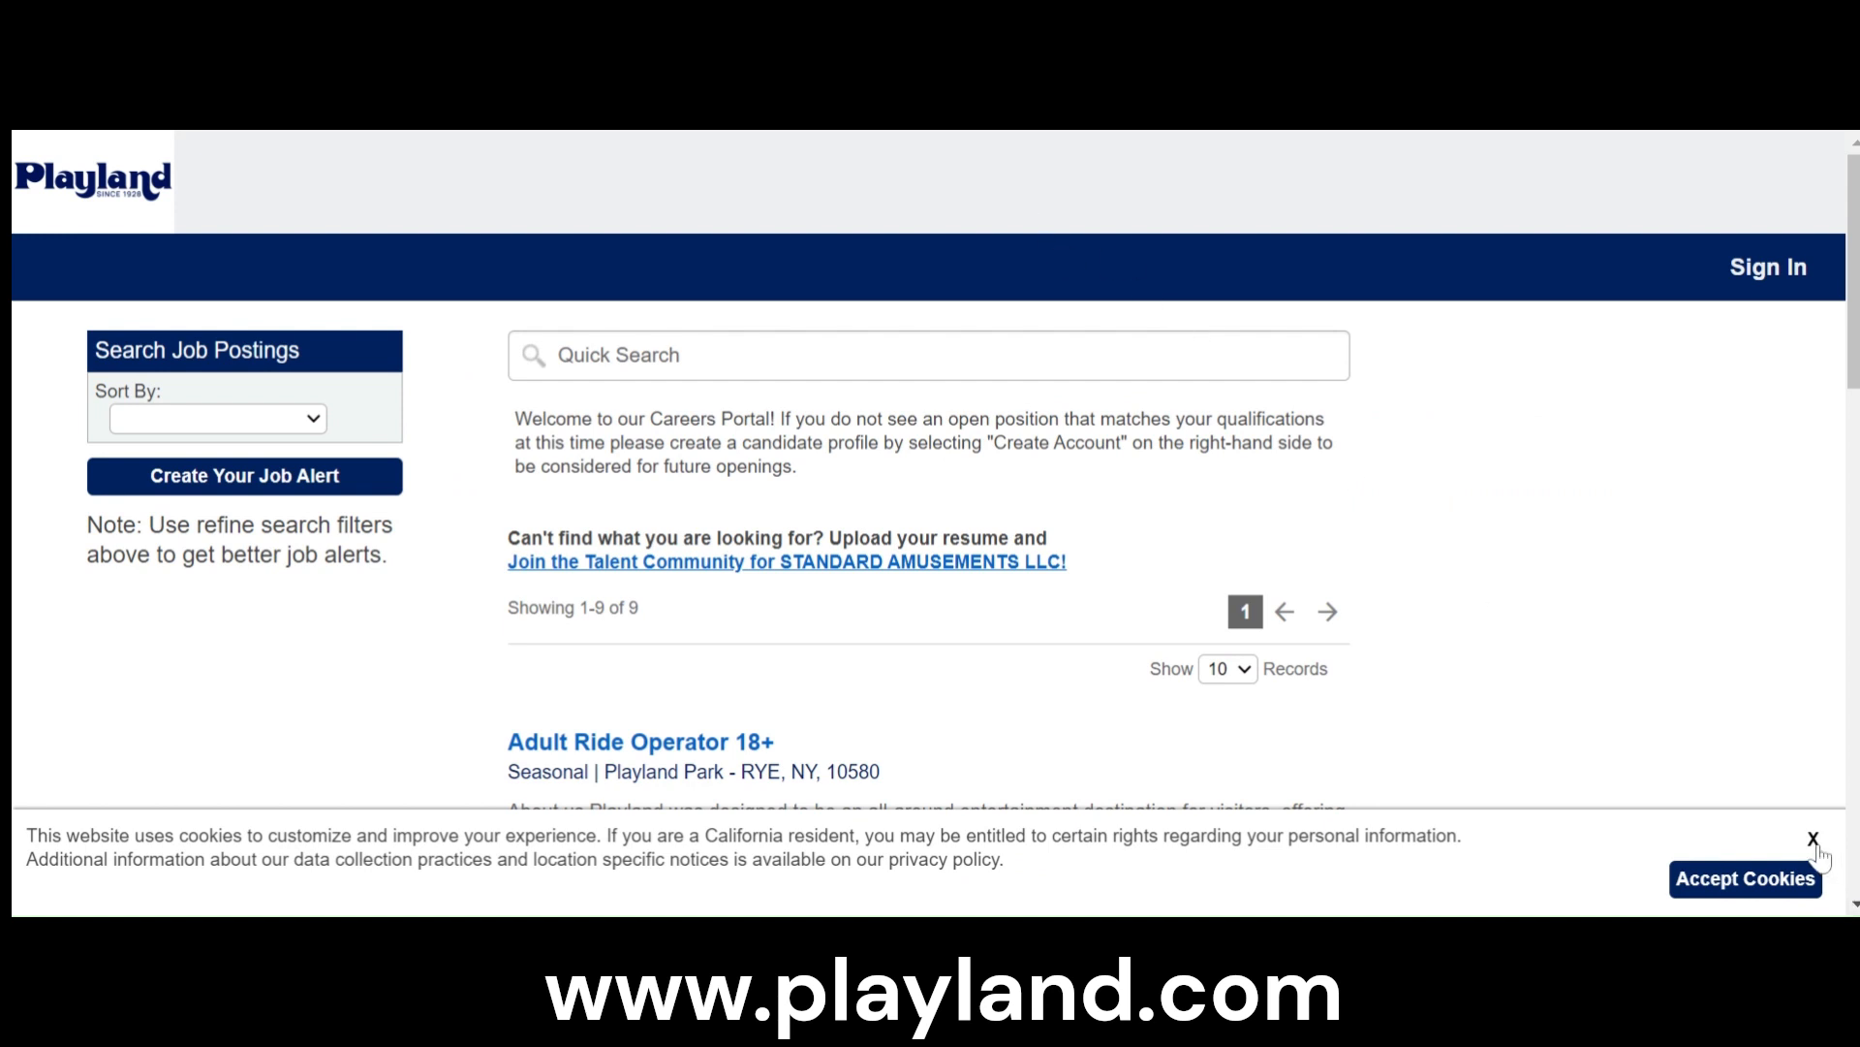
click(1811, 839)
- Open the Adult Ride Operator 18+ posting and highlight its salary range
scroll(1544, 588, down, 1)
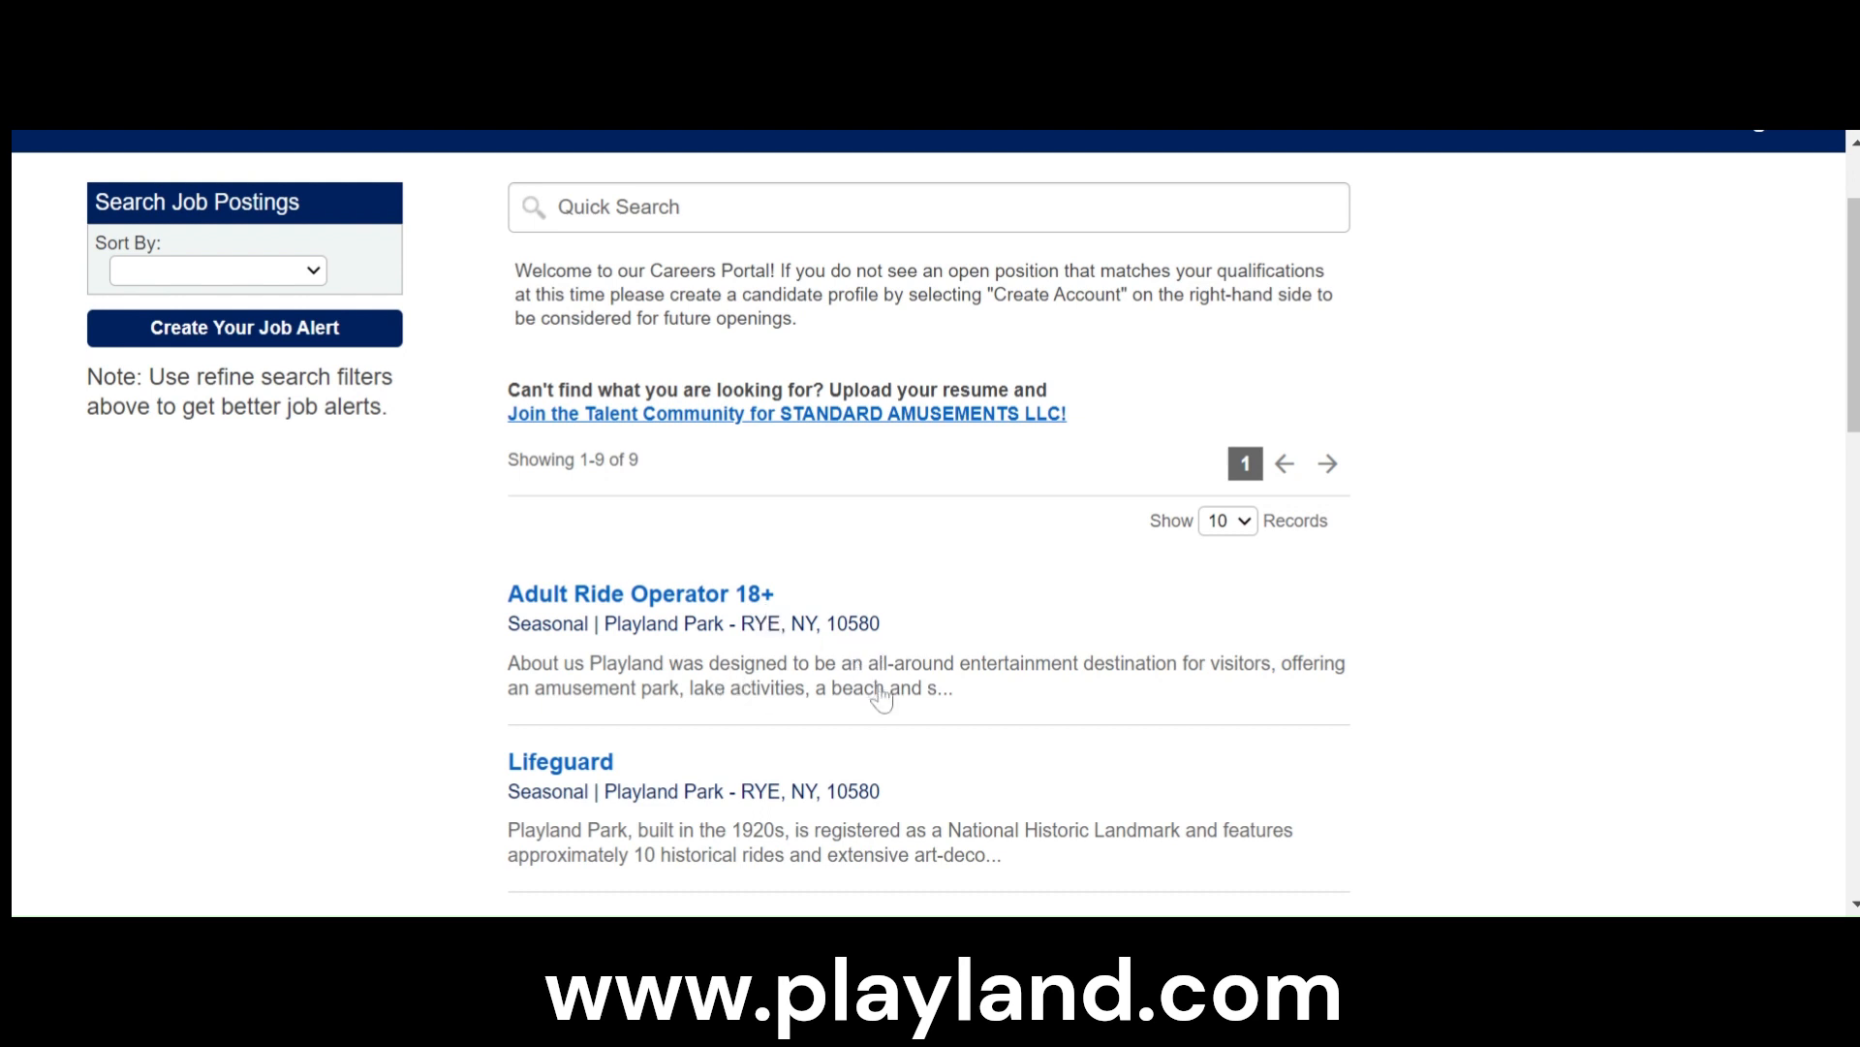
scroll(688, 698, down, 2)
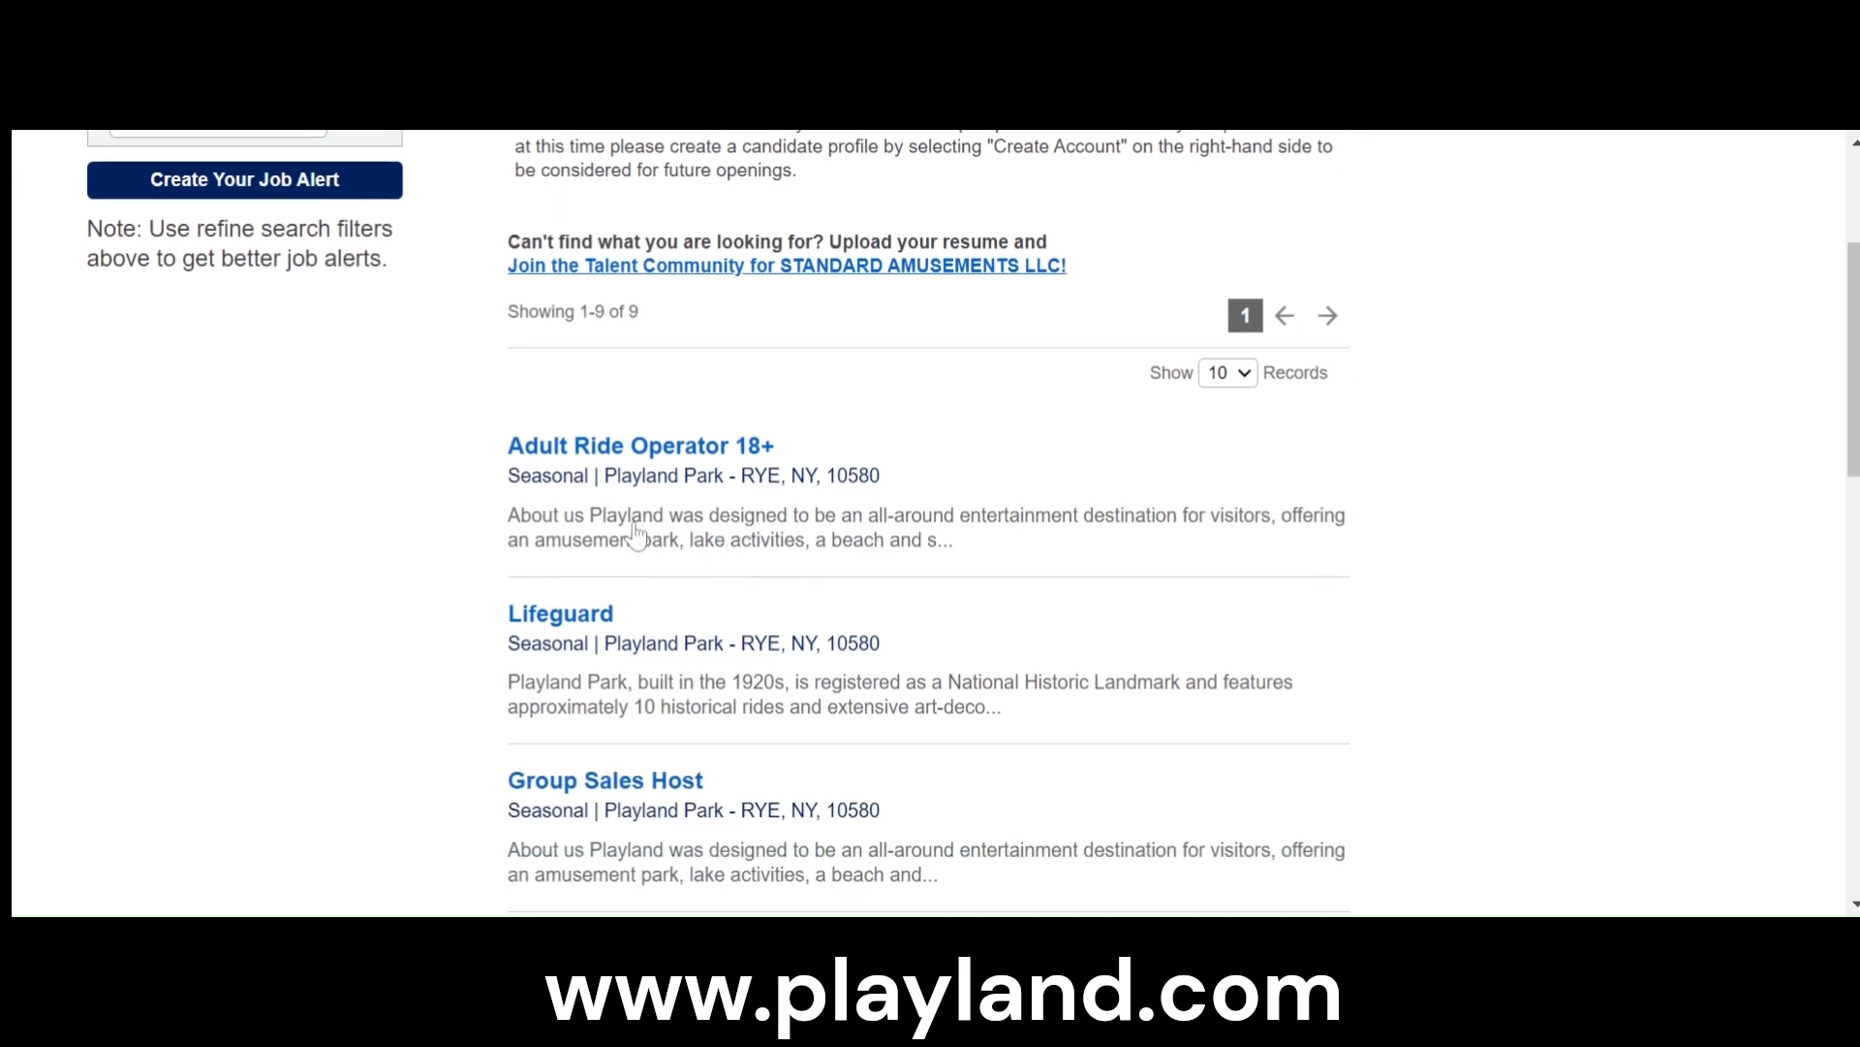
click(733, 454)
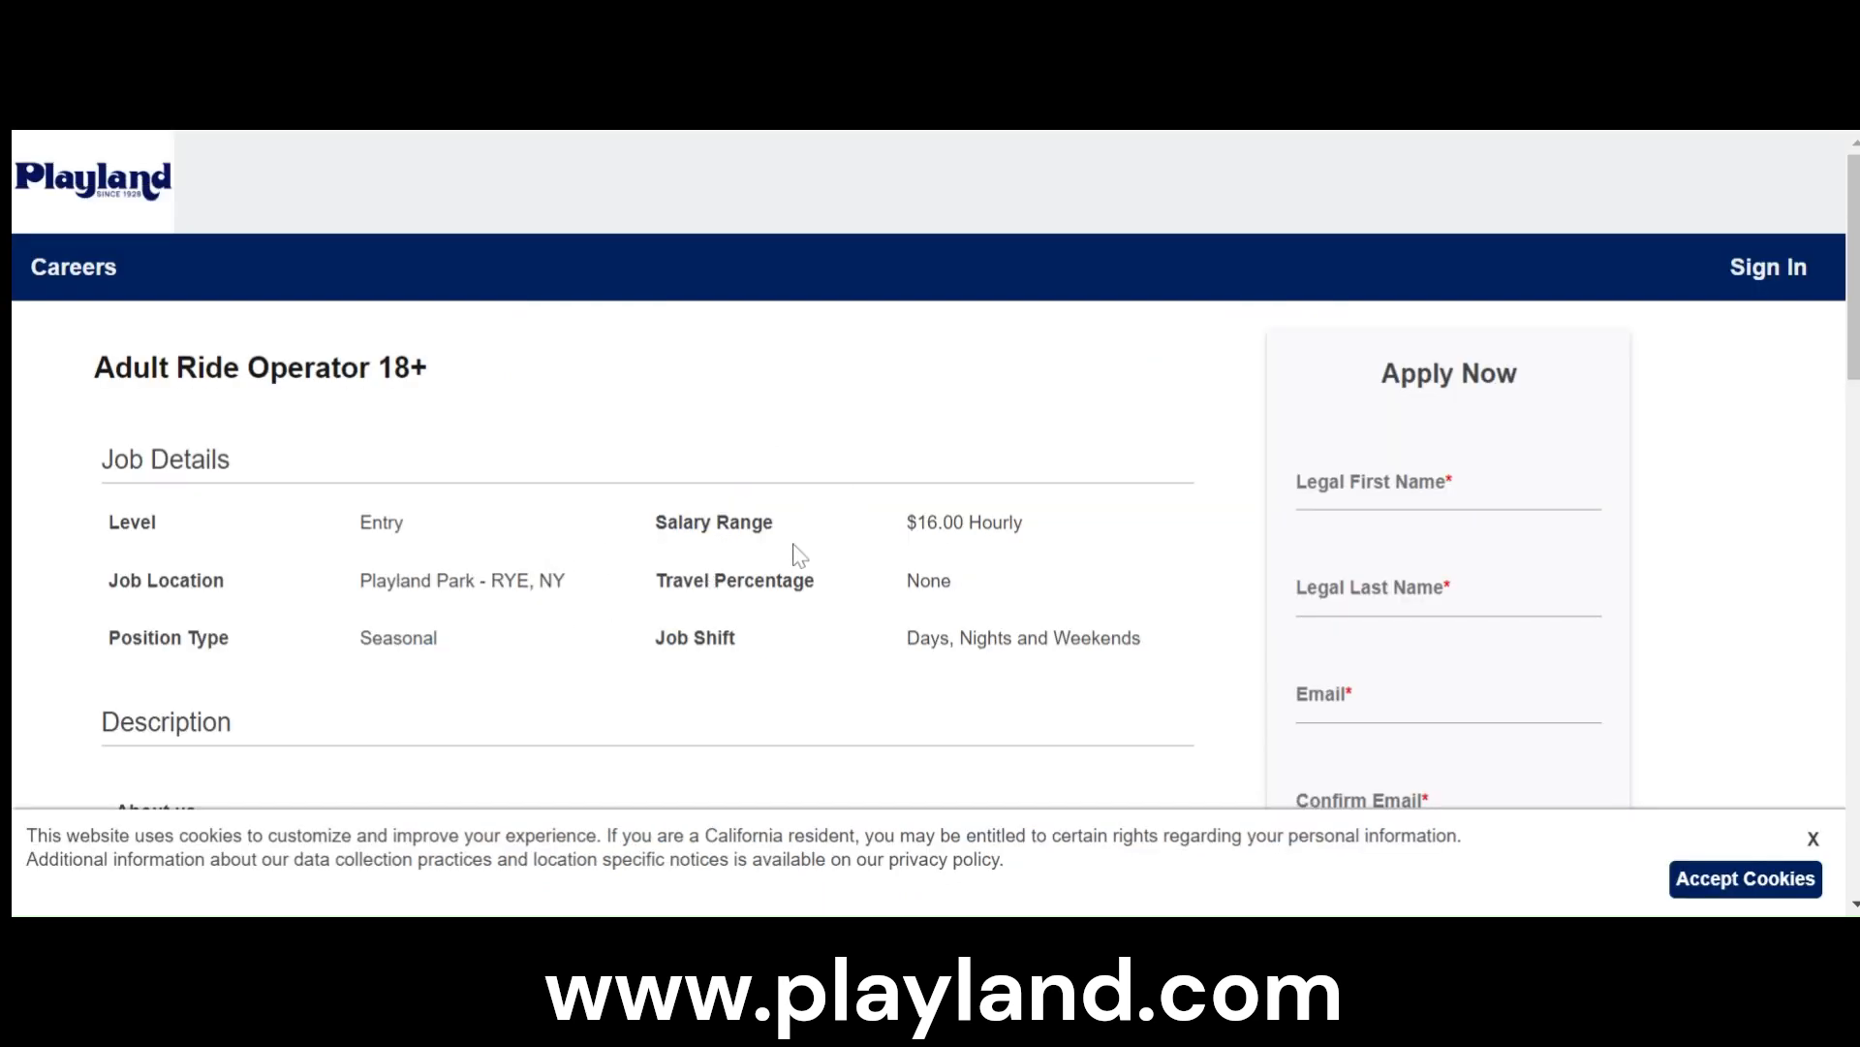
double_click(935, 522)
drag(969, 524, 1023, 524)
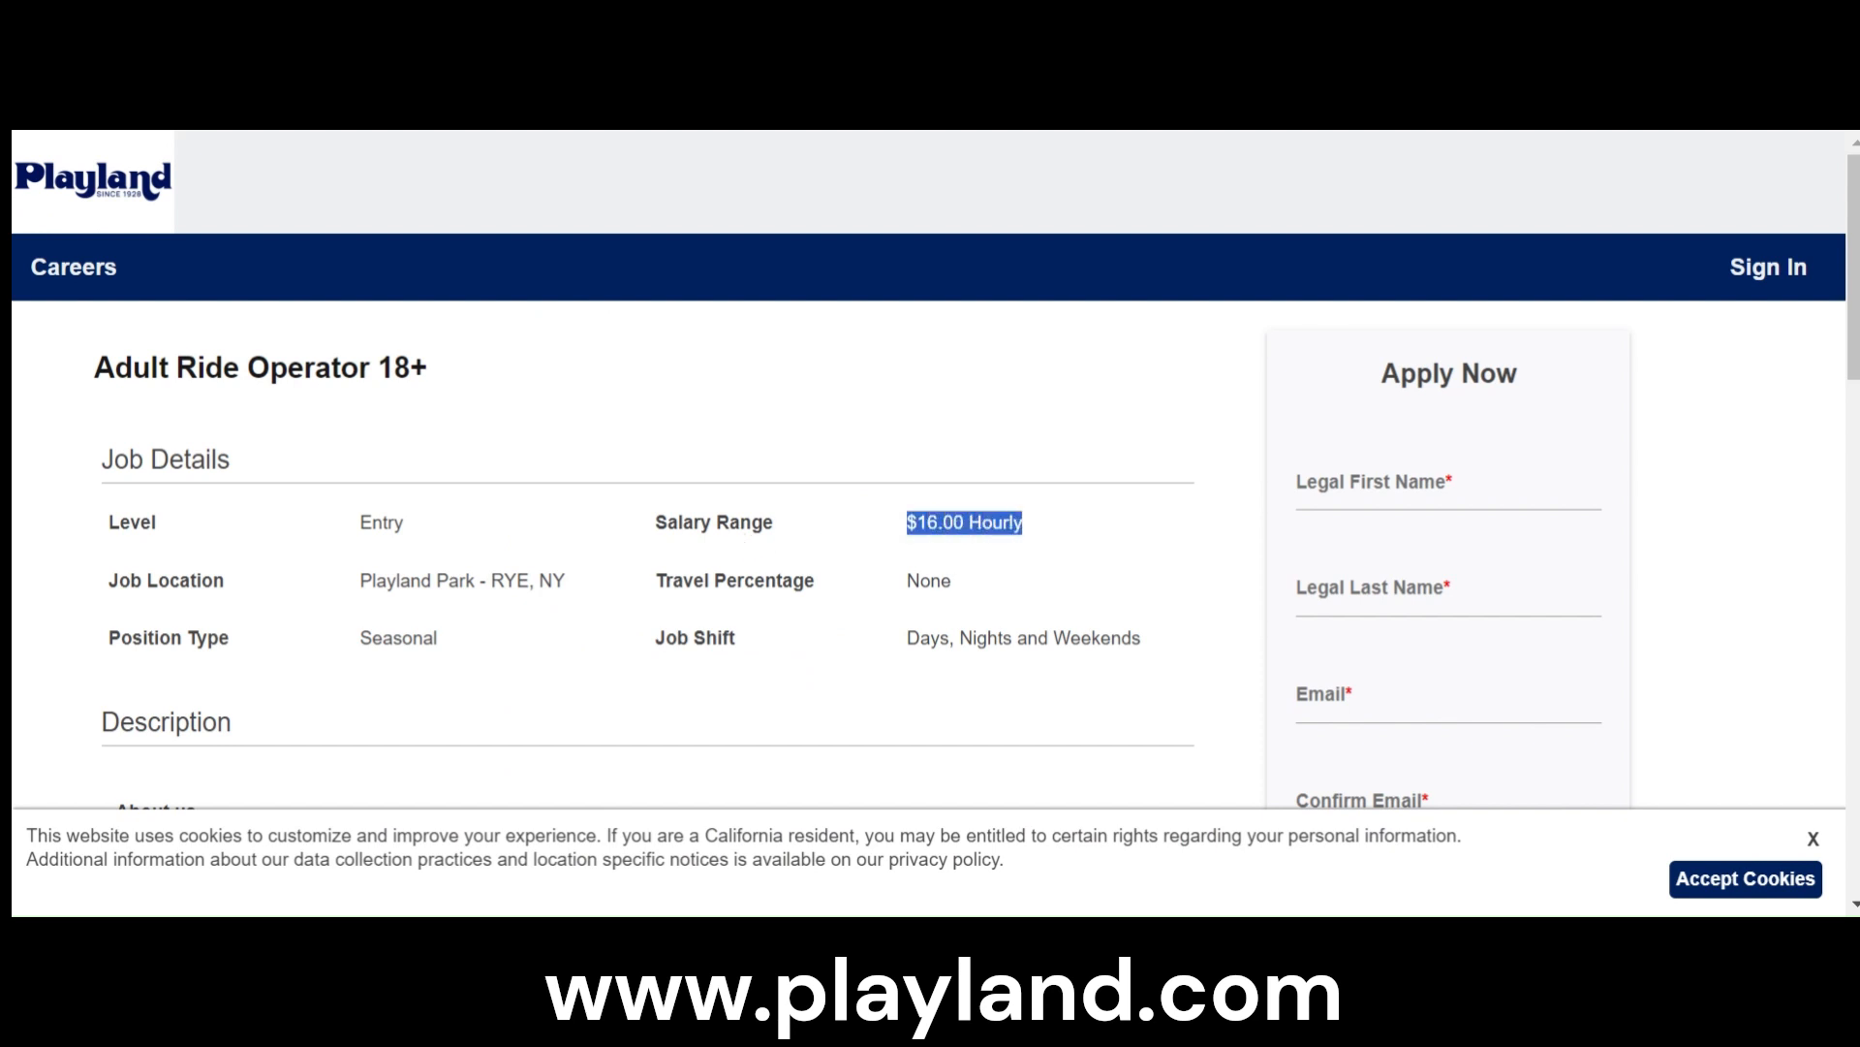
- Read through the ride operator posting's description, duties, application fields and qualifications
scroll(931, 479, down, 2)
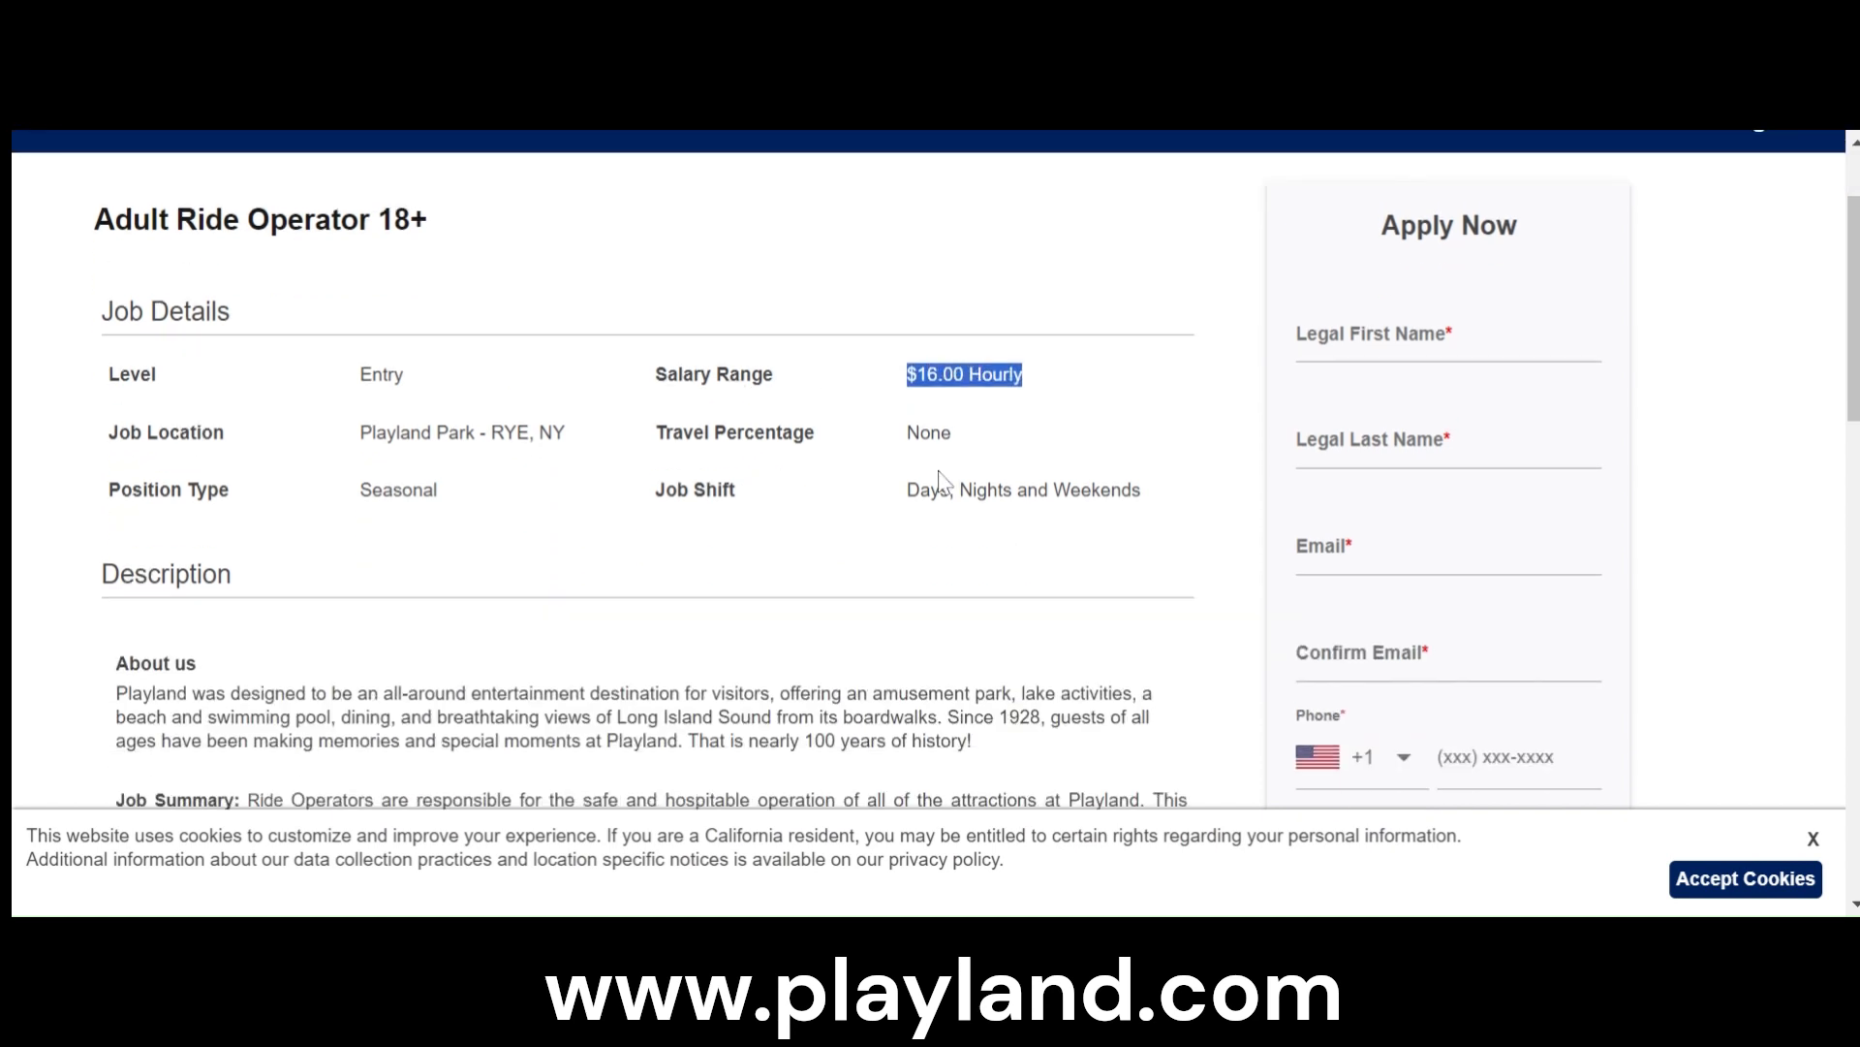
scroll(938, 475, down, 4)
scroll(1121, 477, up, 4)
scroll(1356, 572, down, 3)
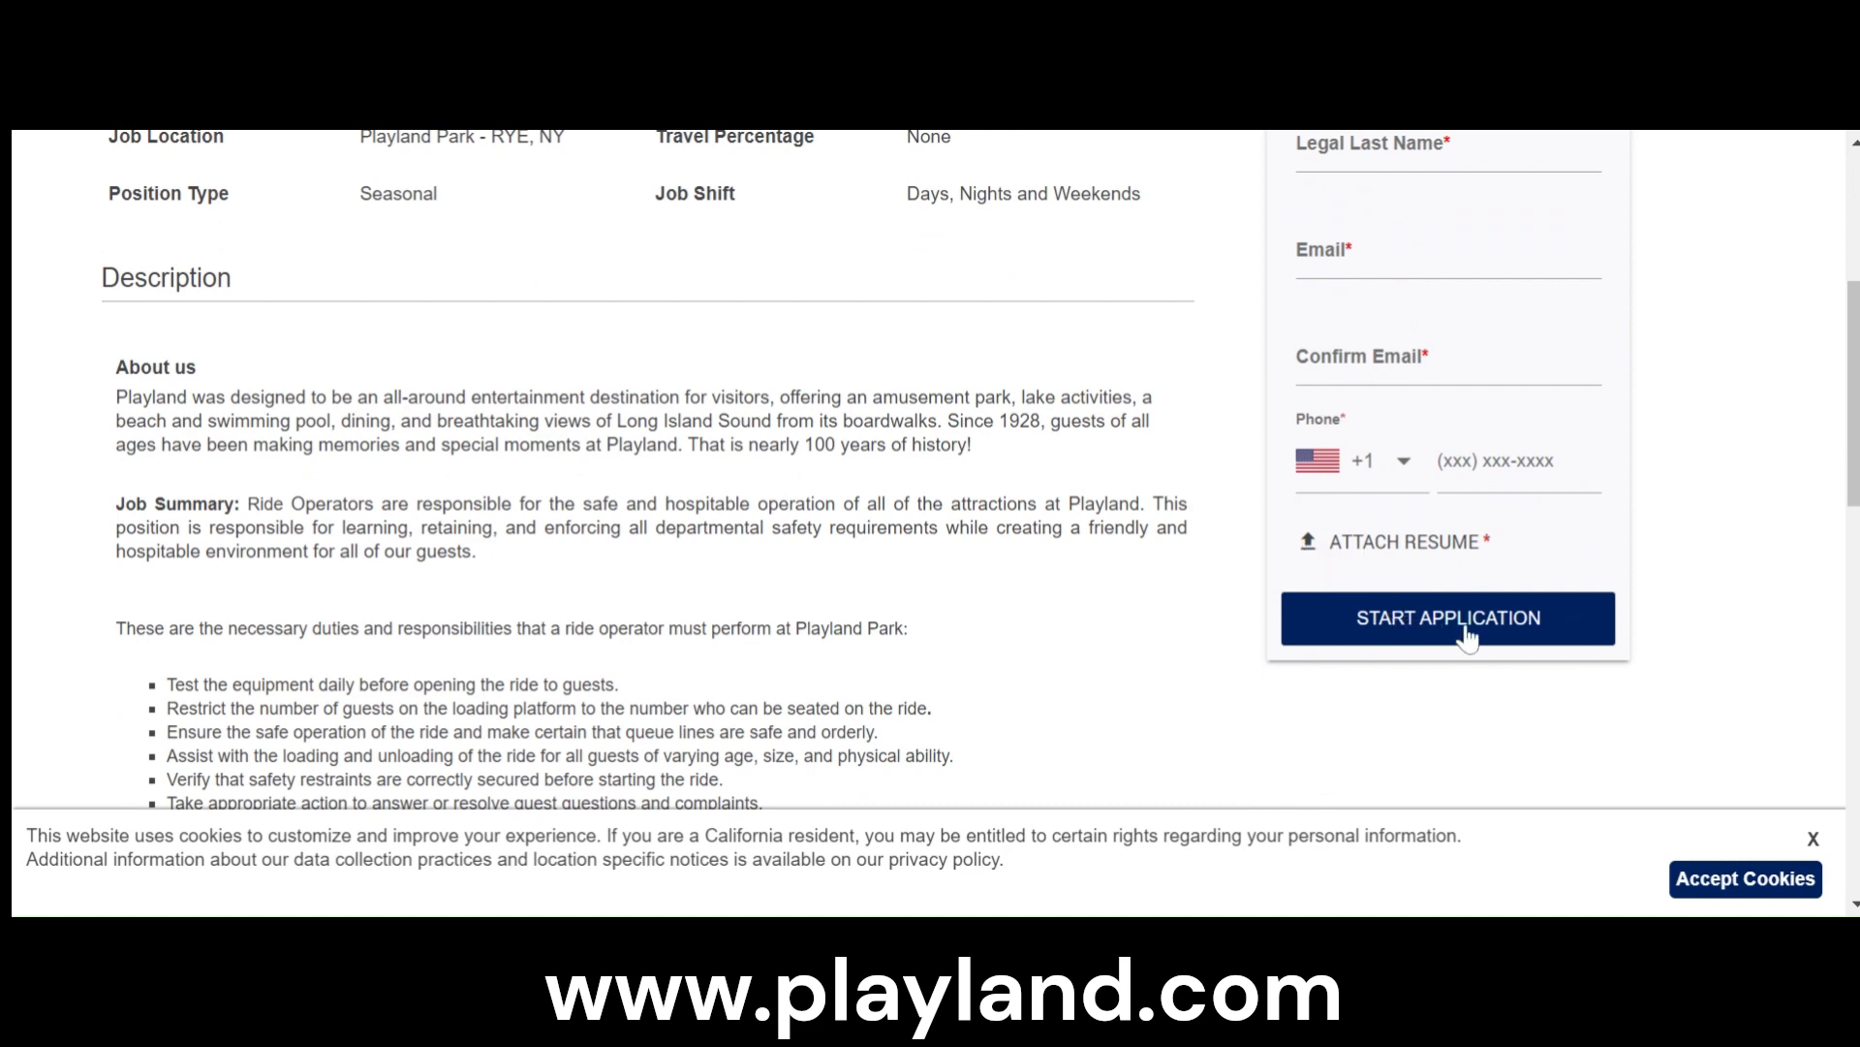
scroll(1468, 639, down, 8)
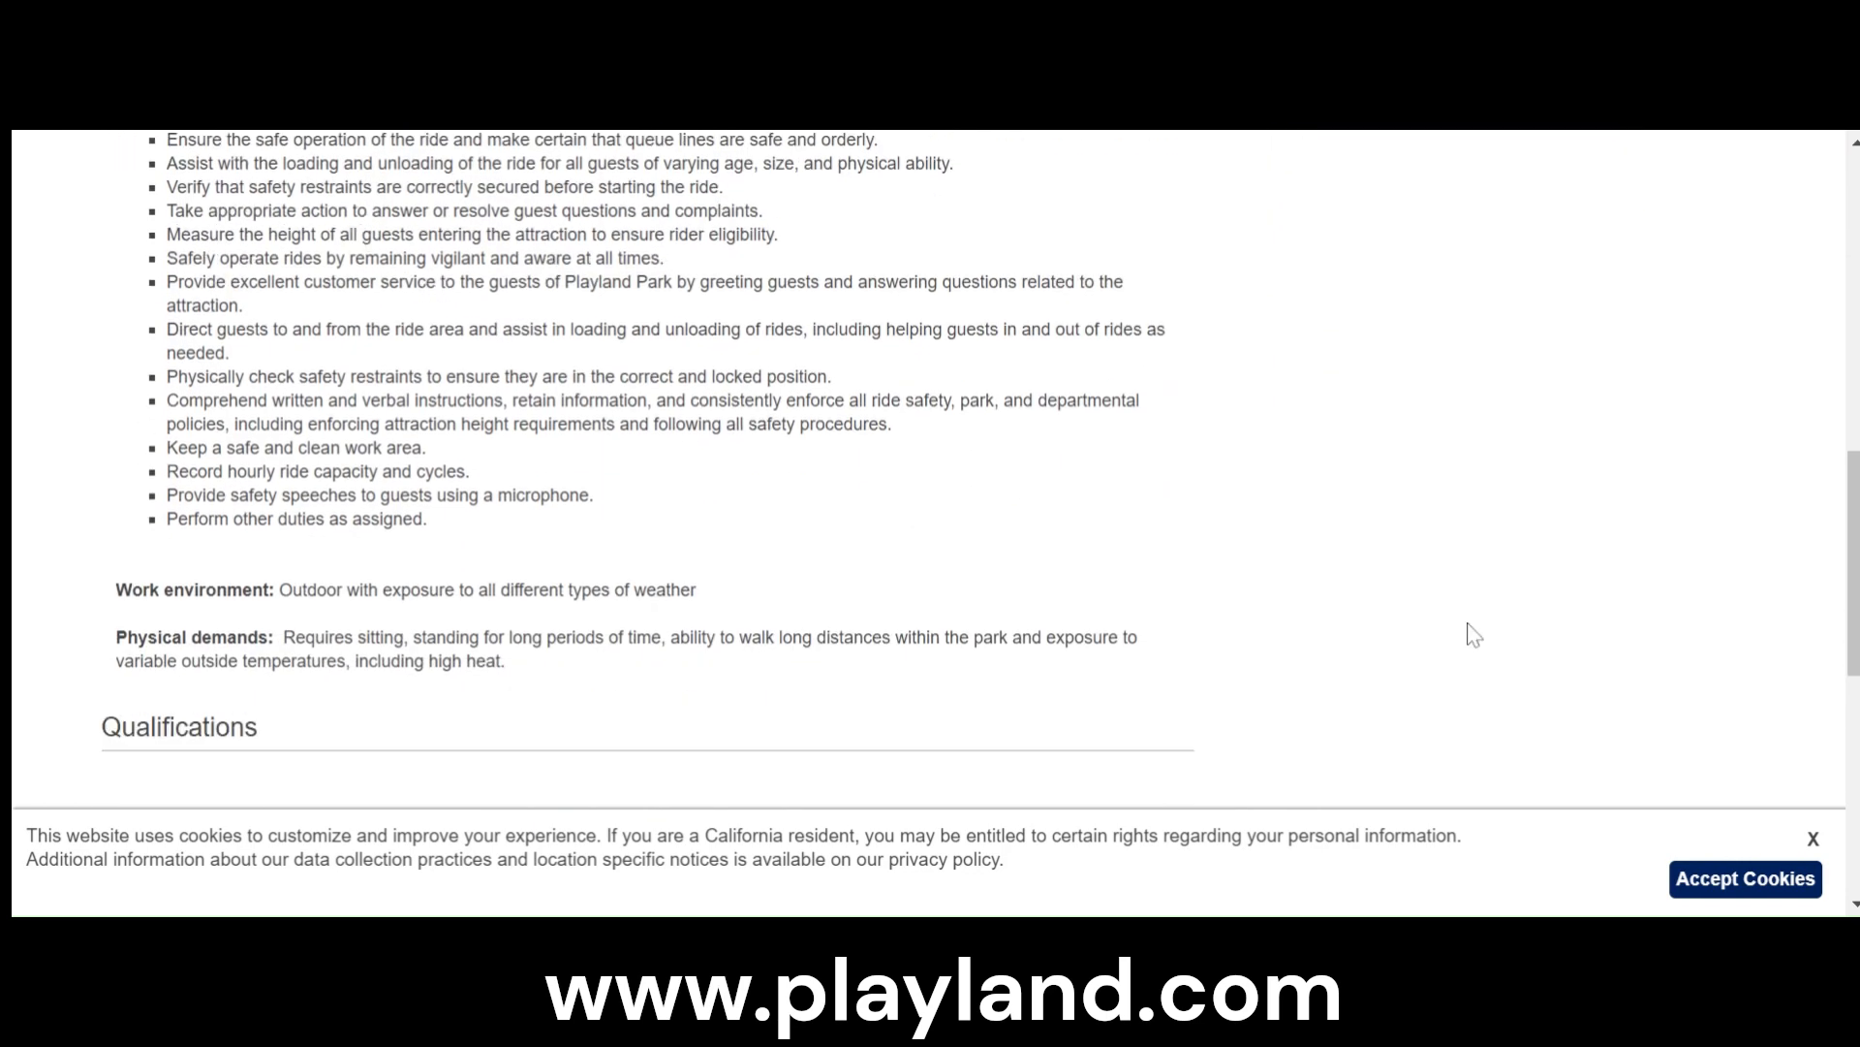
scroll(1466, 641, down, 5)
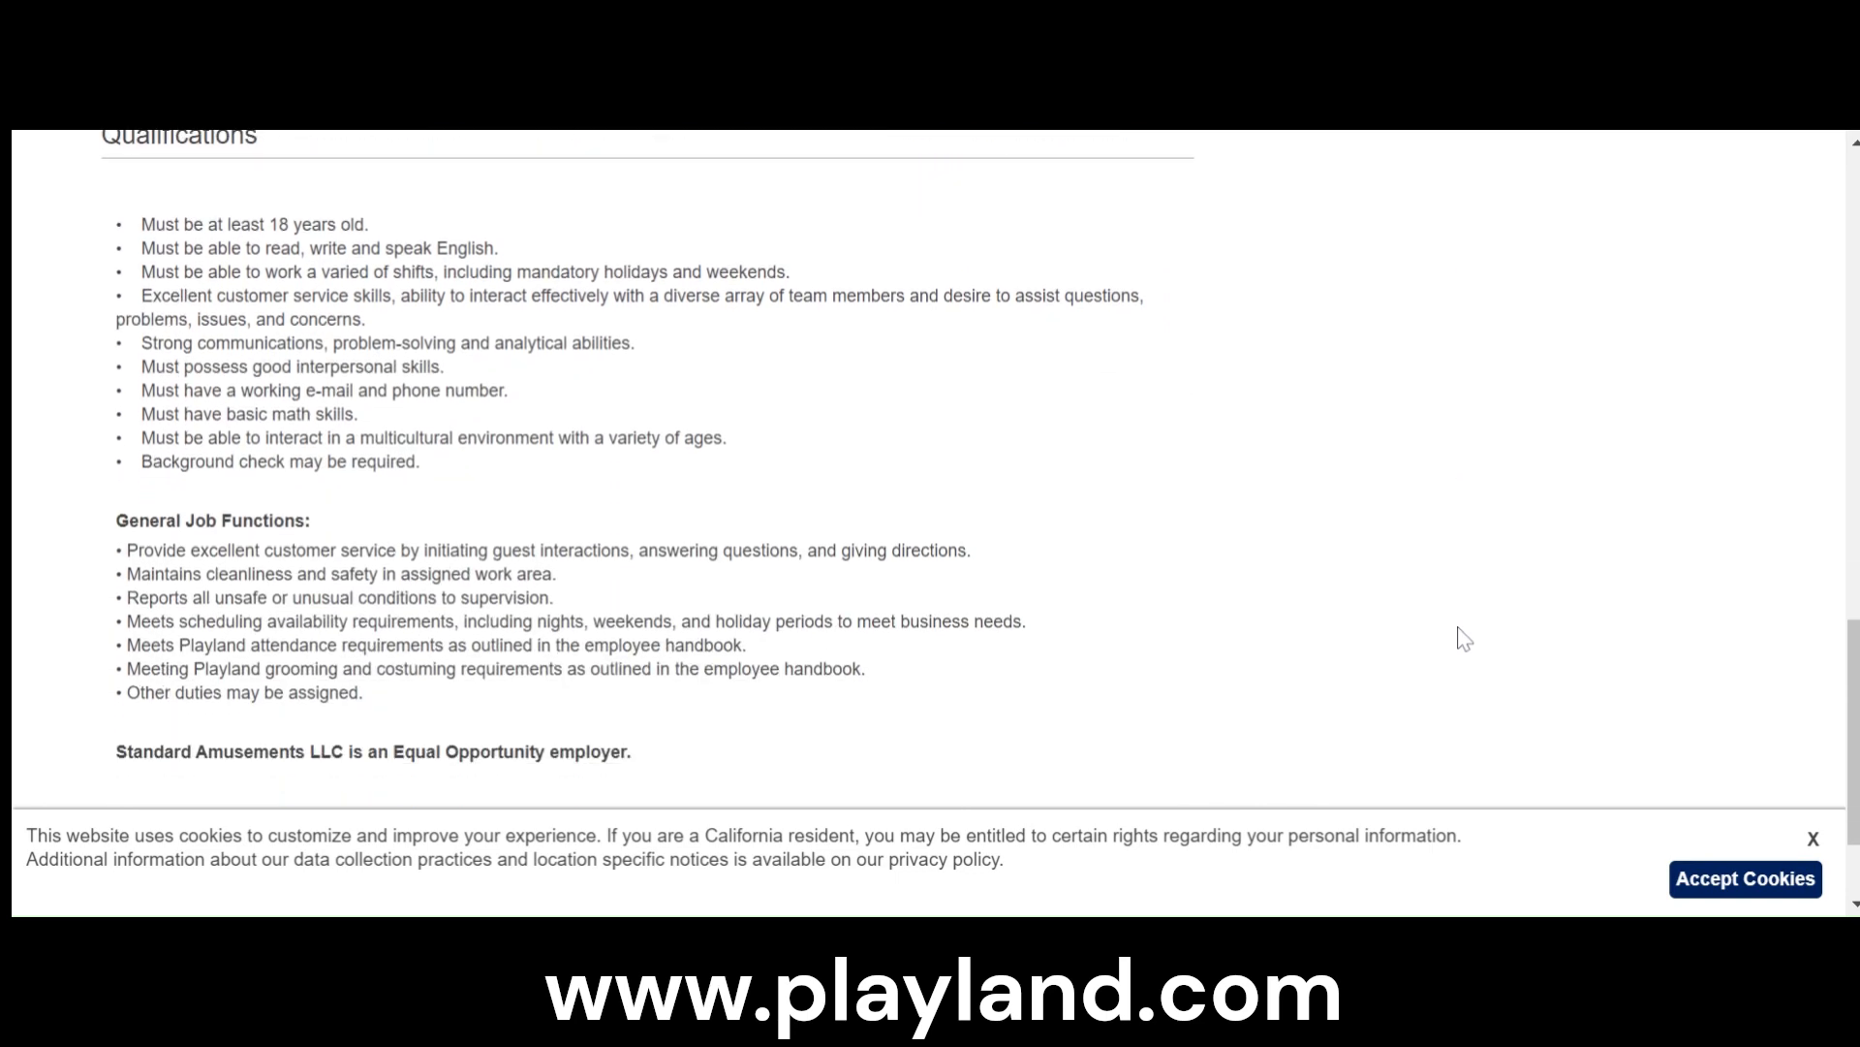
scroll(1463, 641, up, 20)
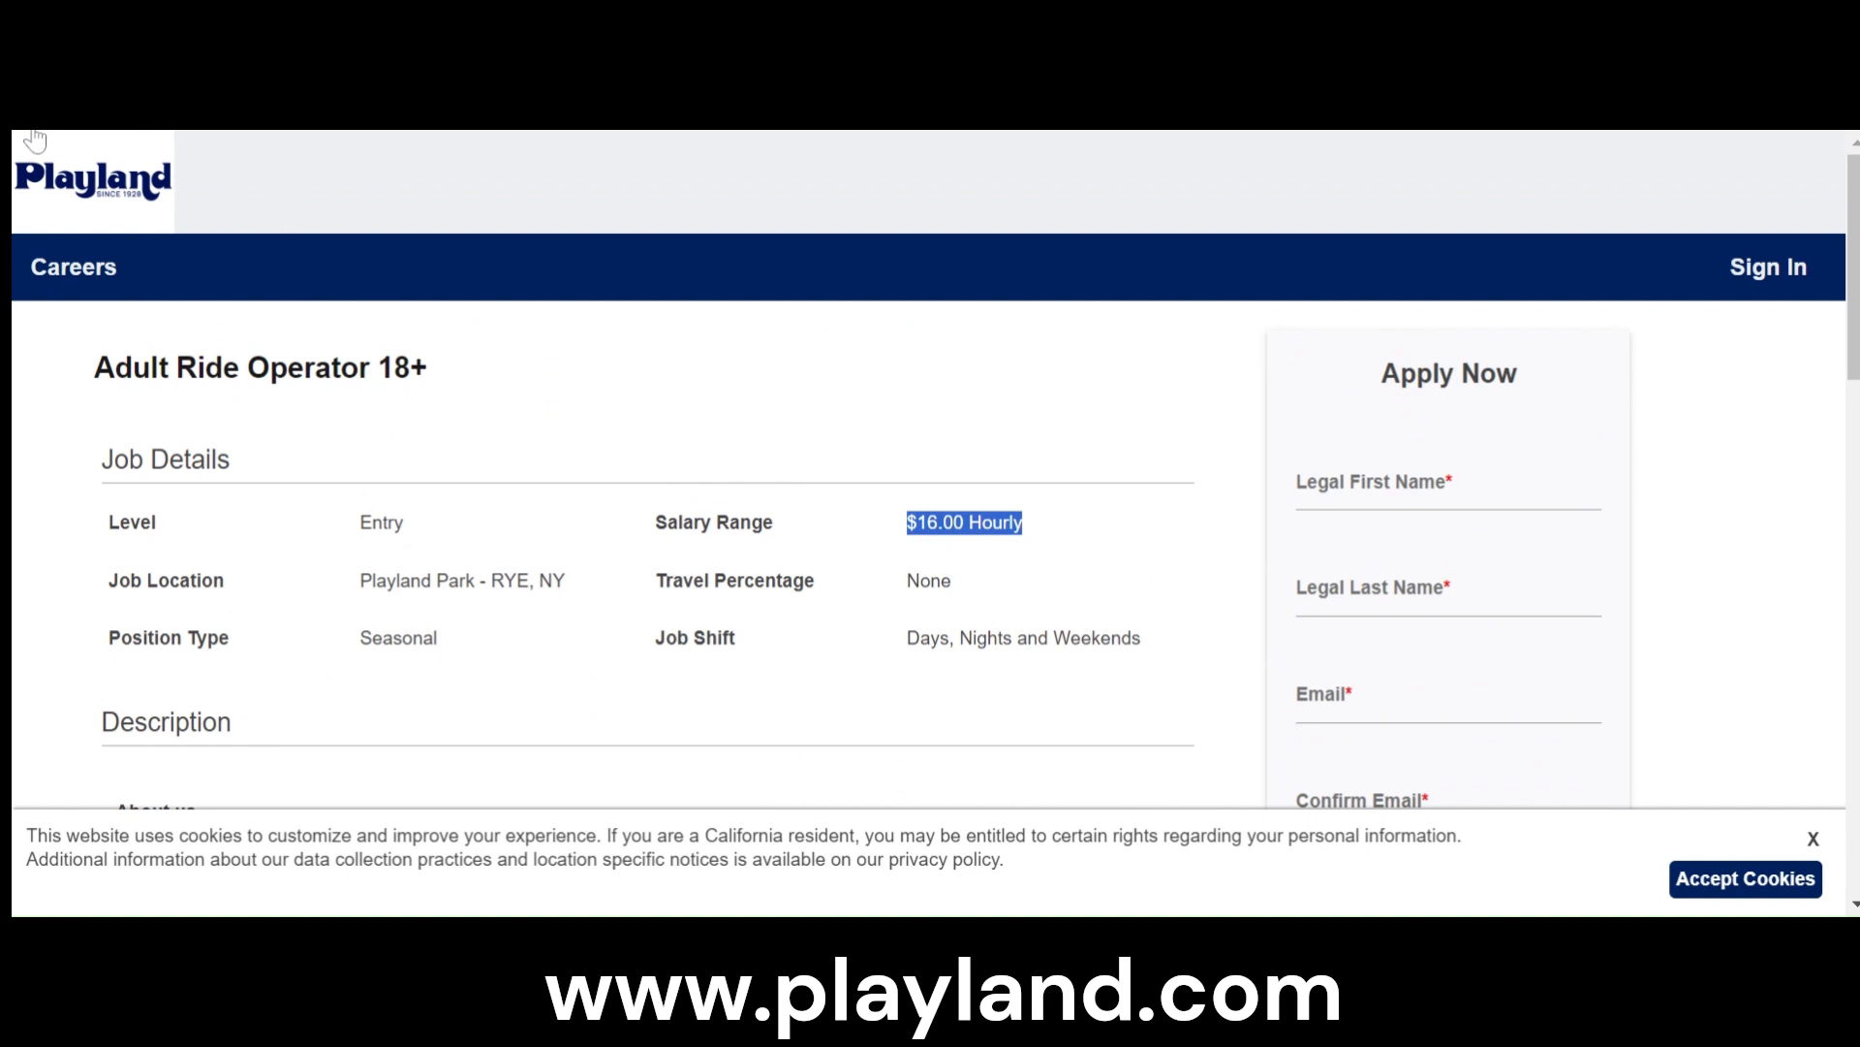
- Go back to the job list and open the Retail Associate posting
key(alt+Left)
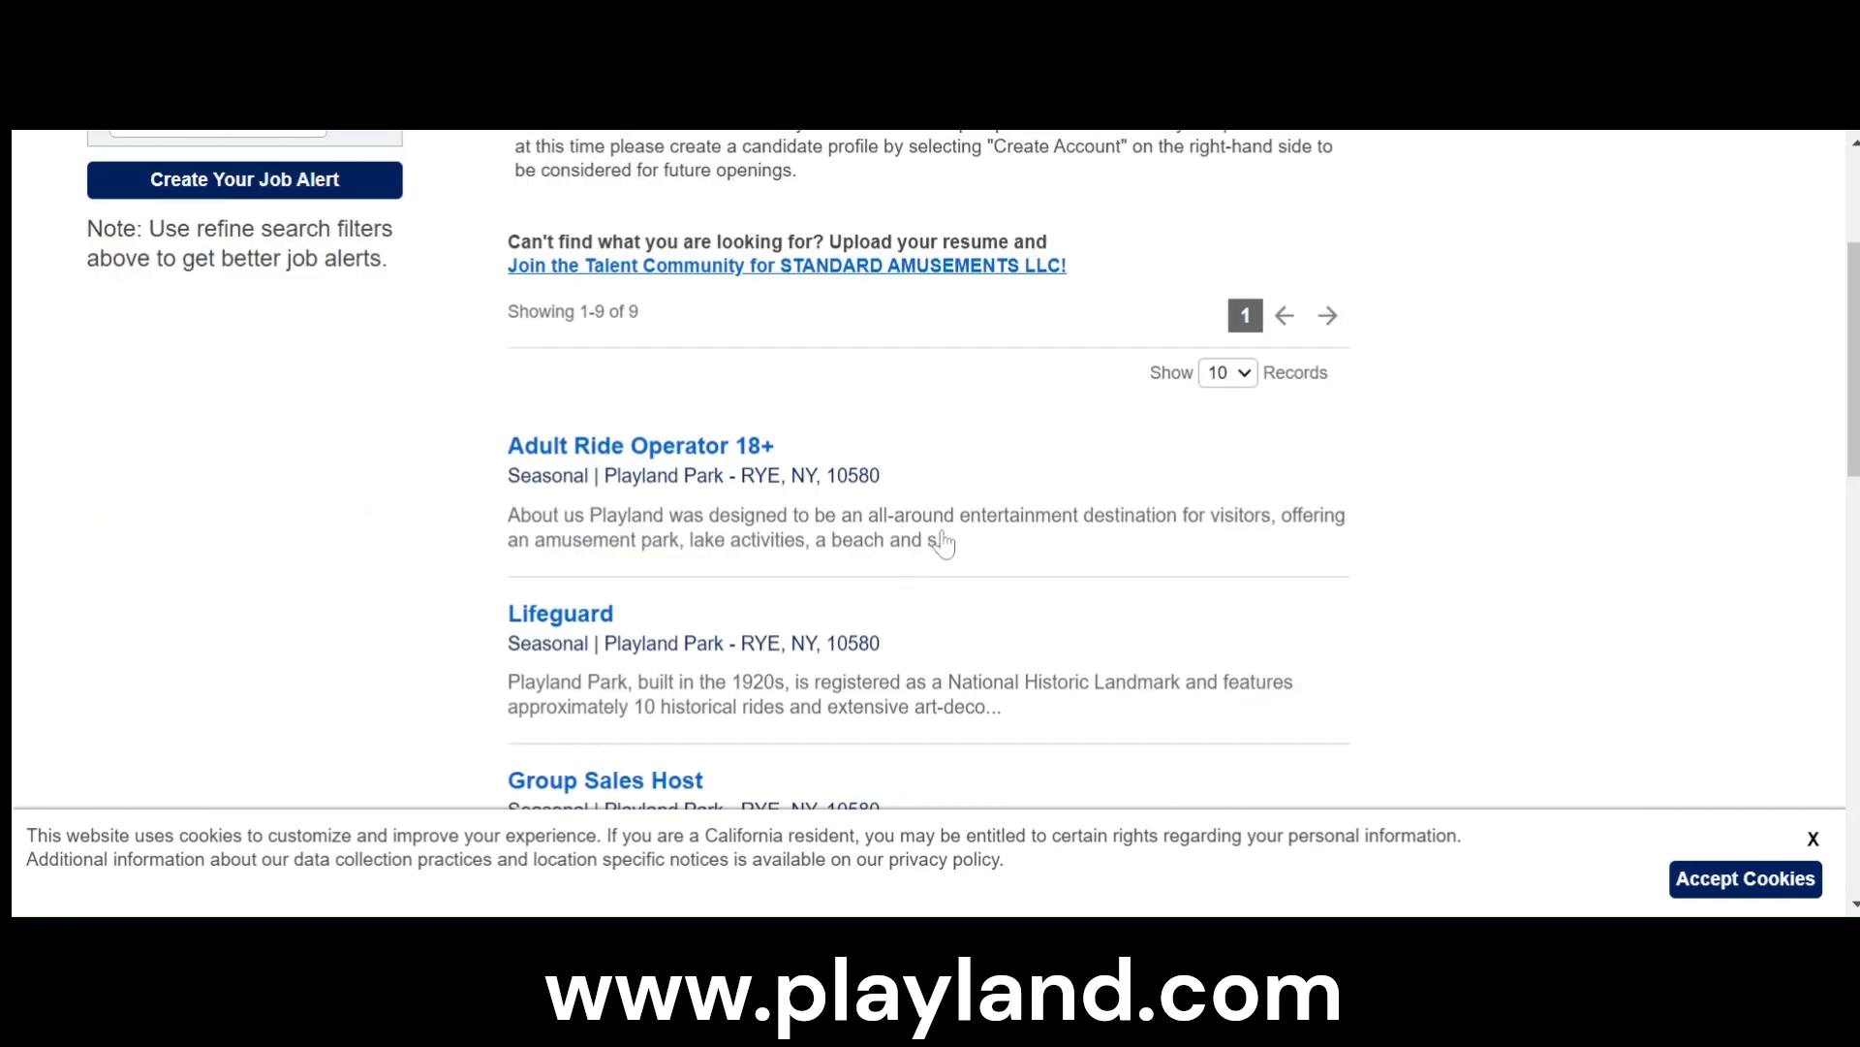
scroll(1083, 609, down, 2)
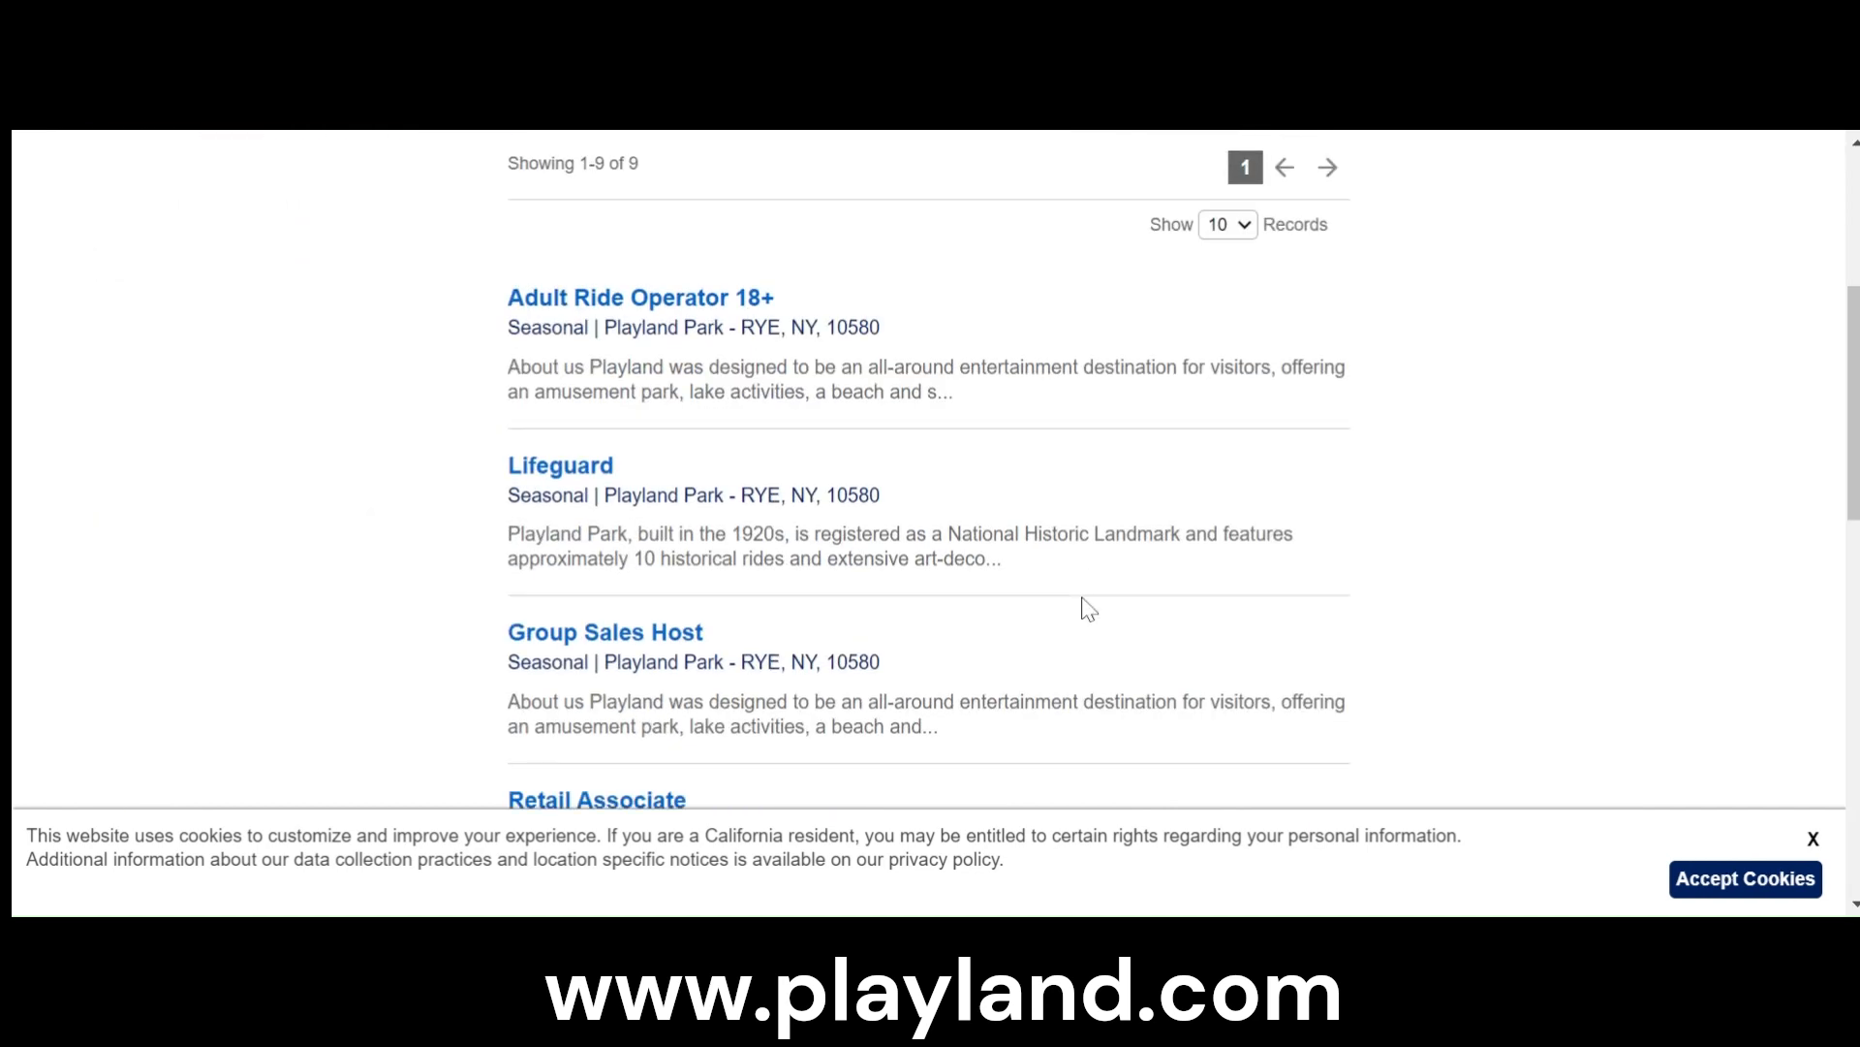
scroll(1081, 606, down, 2)
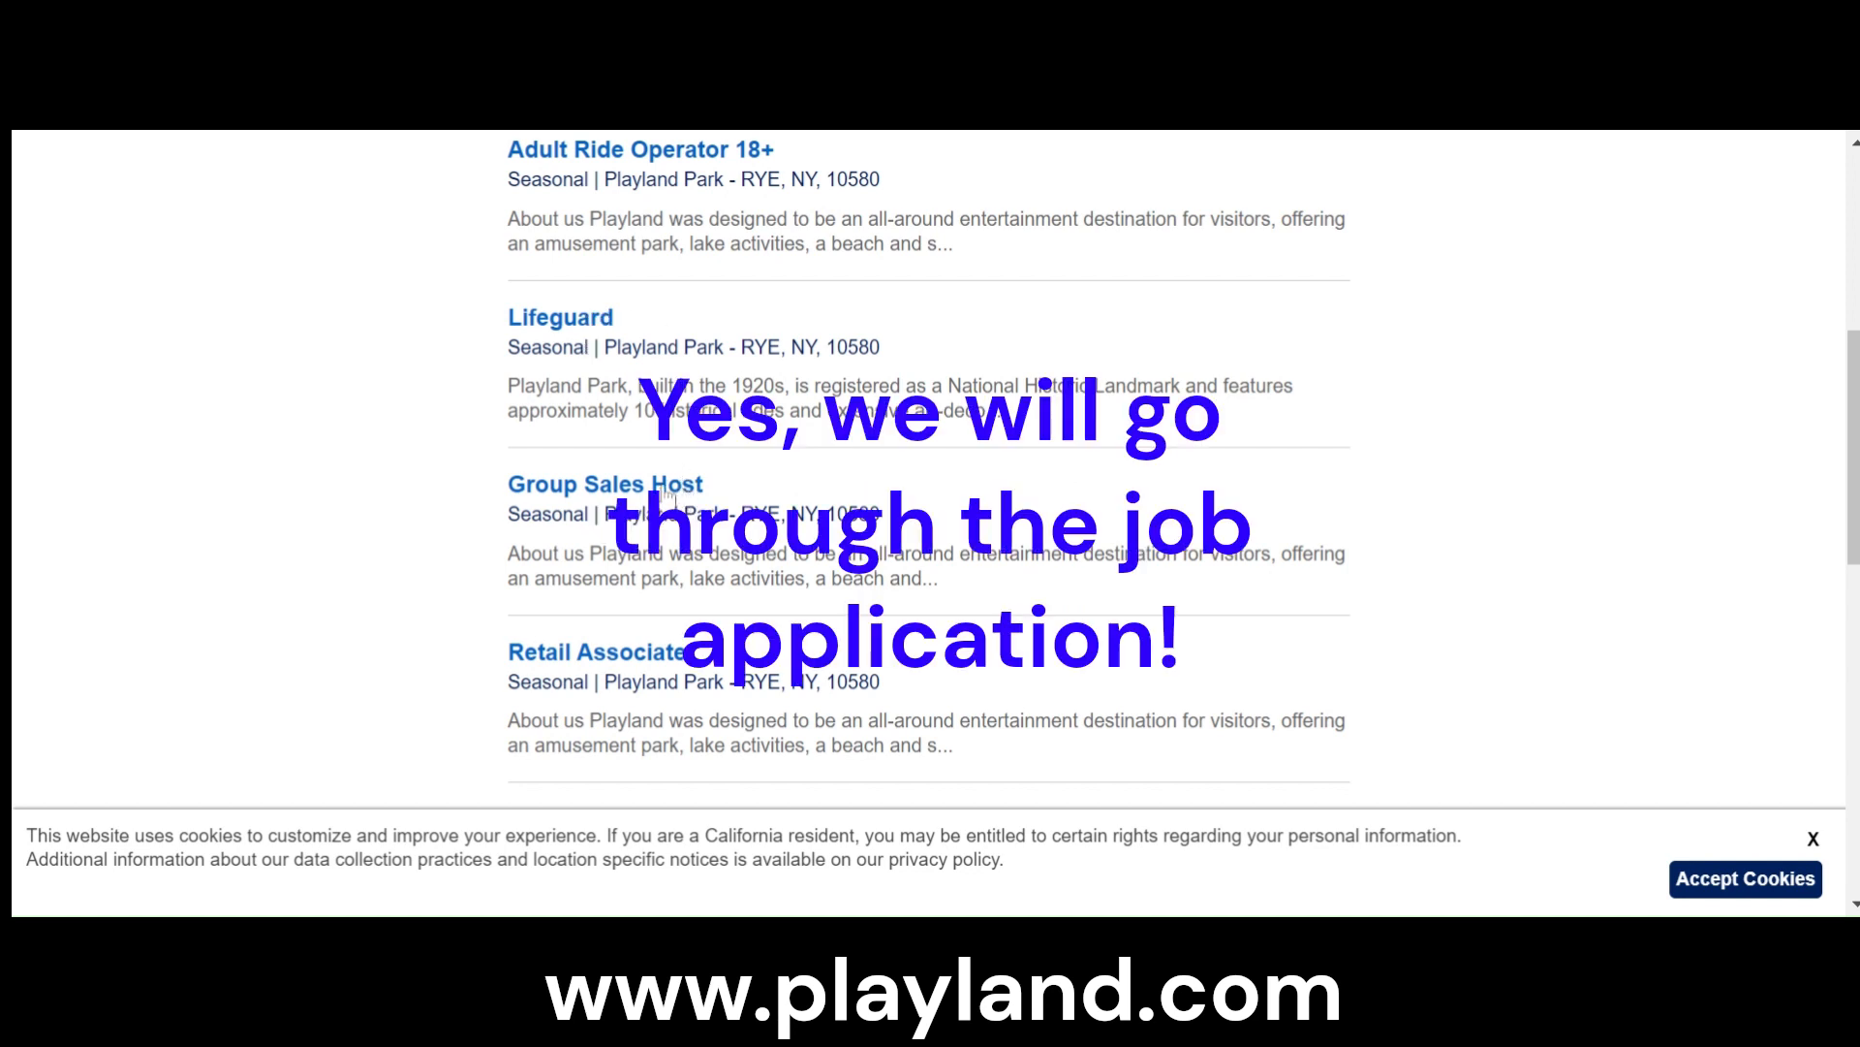
scroll(666, 494, down, 2)
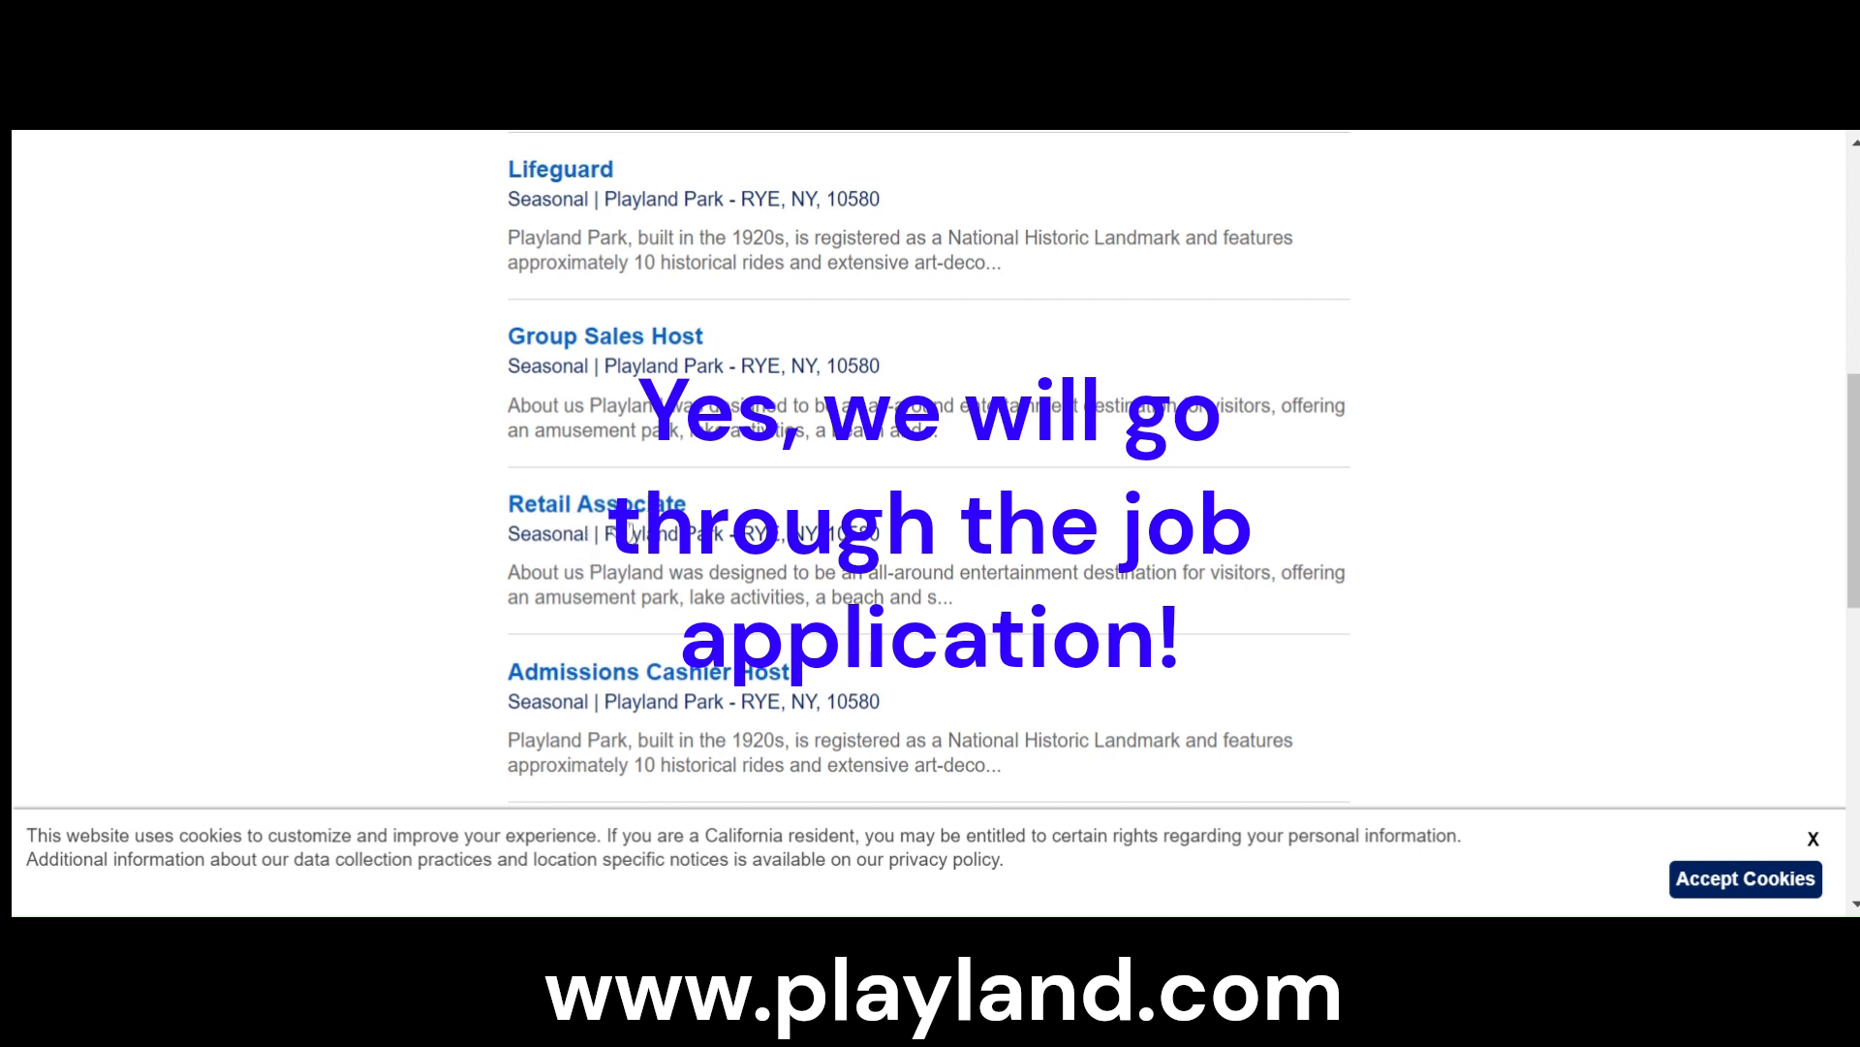
click(651, 507)
- Highlight the job summary and the essential functions in the Retail Associate description
scroll(651, 520, down, 3)
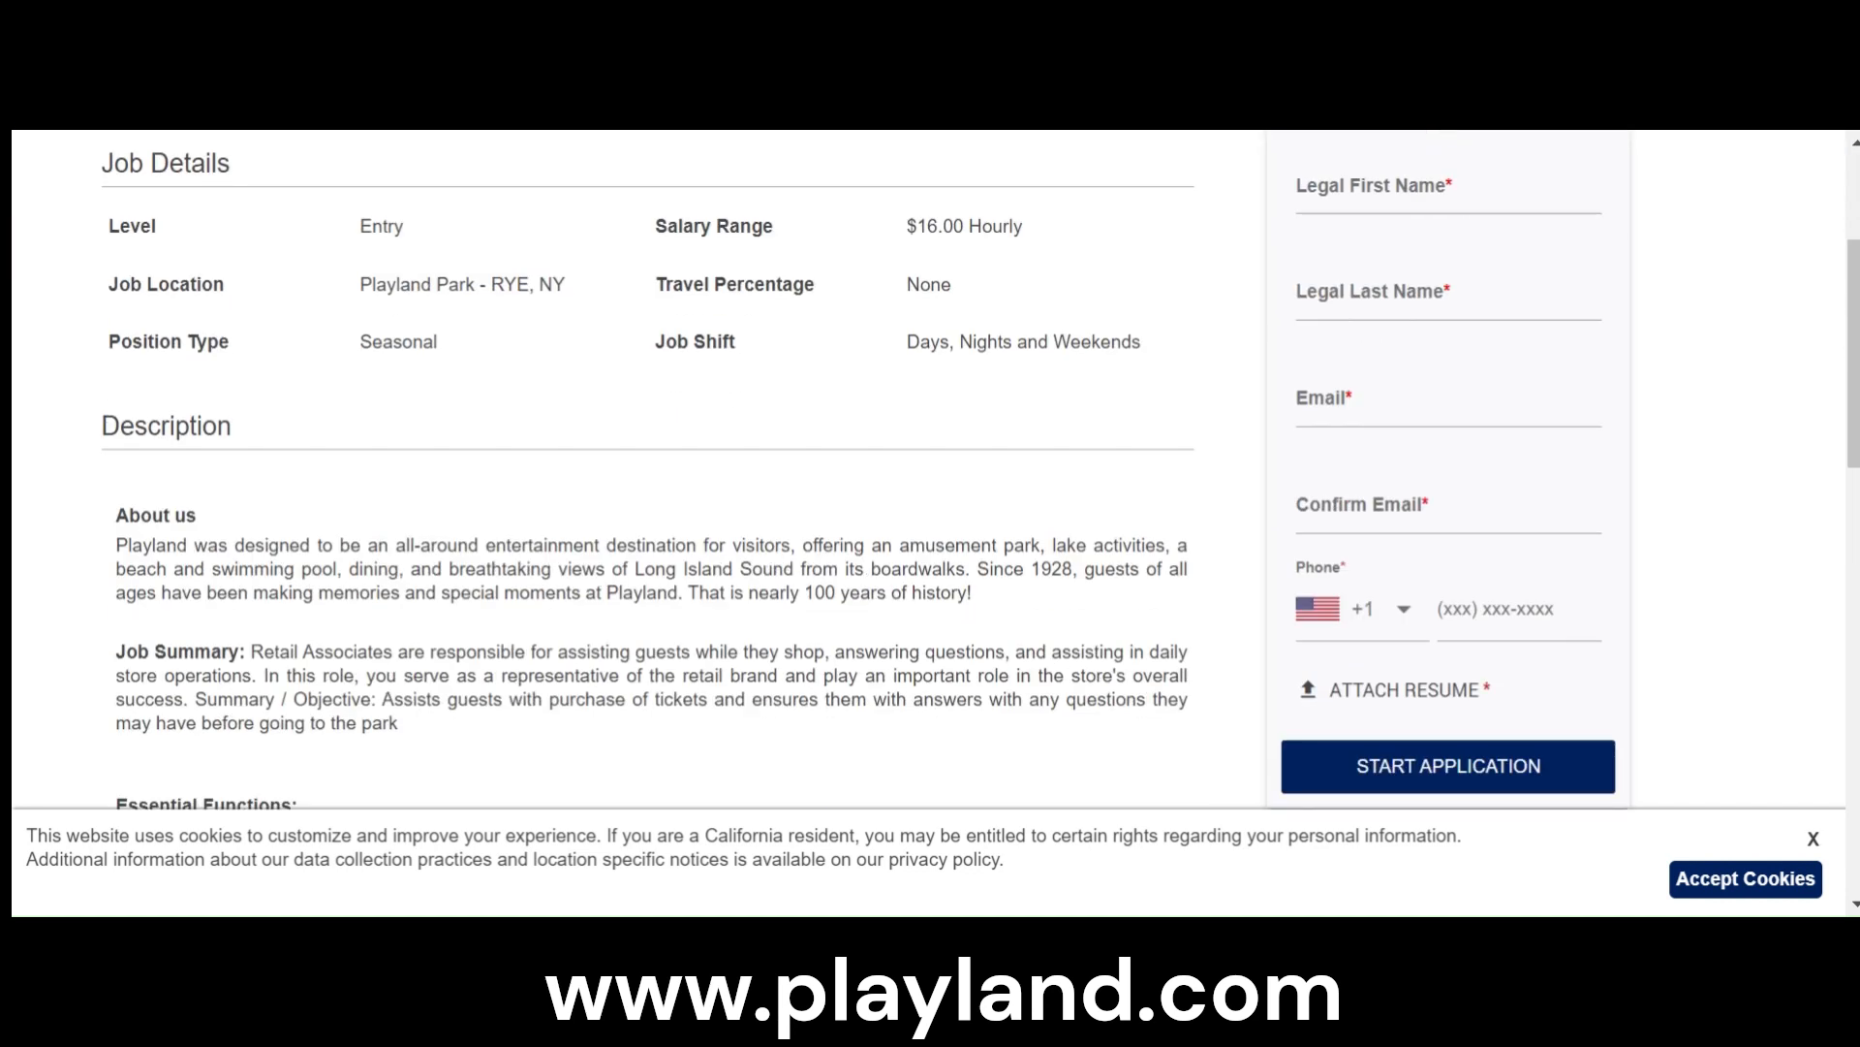
scroll(349, 614, down, 2)
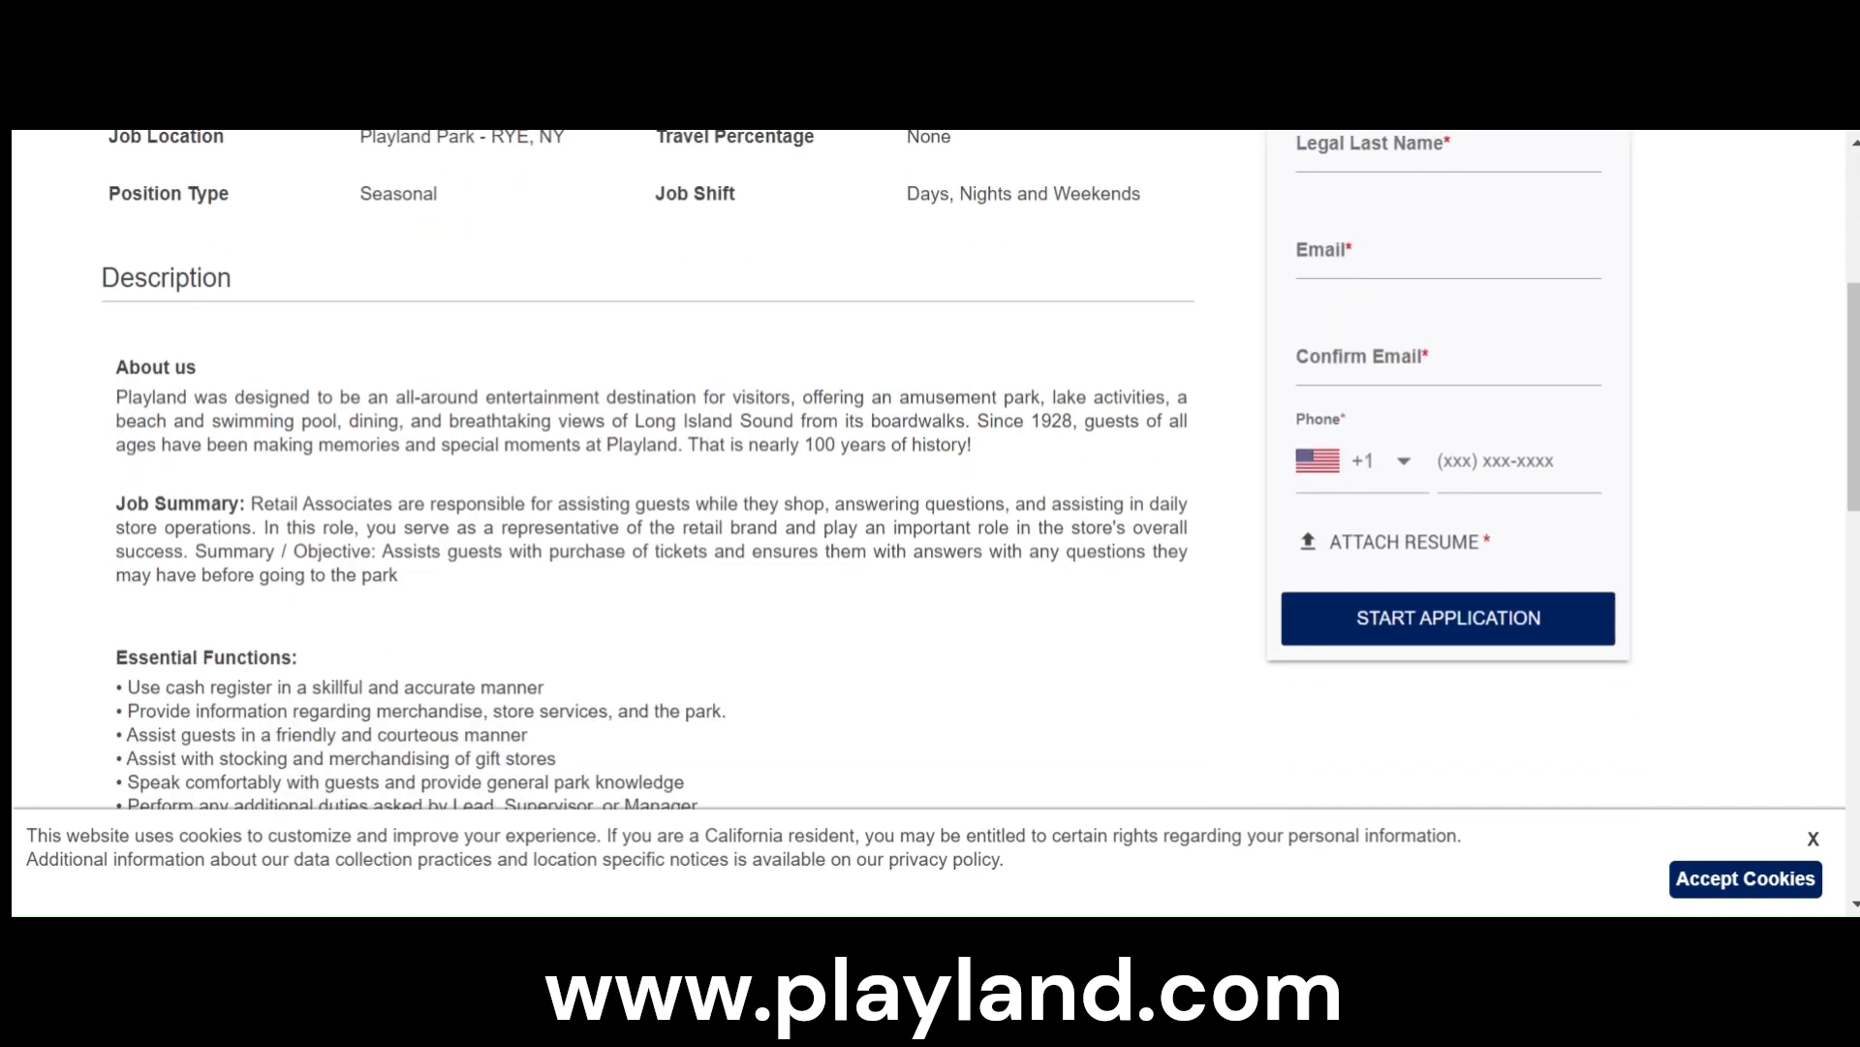
drag(264, 503, 630, 585)
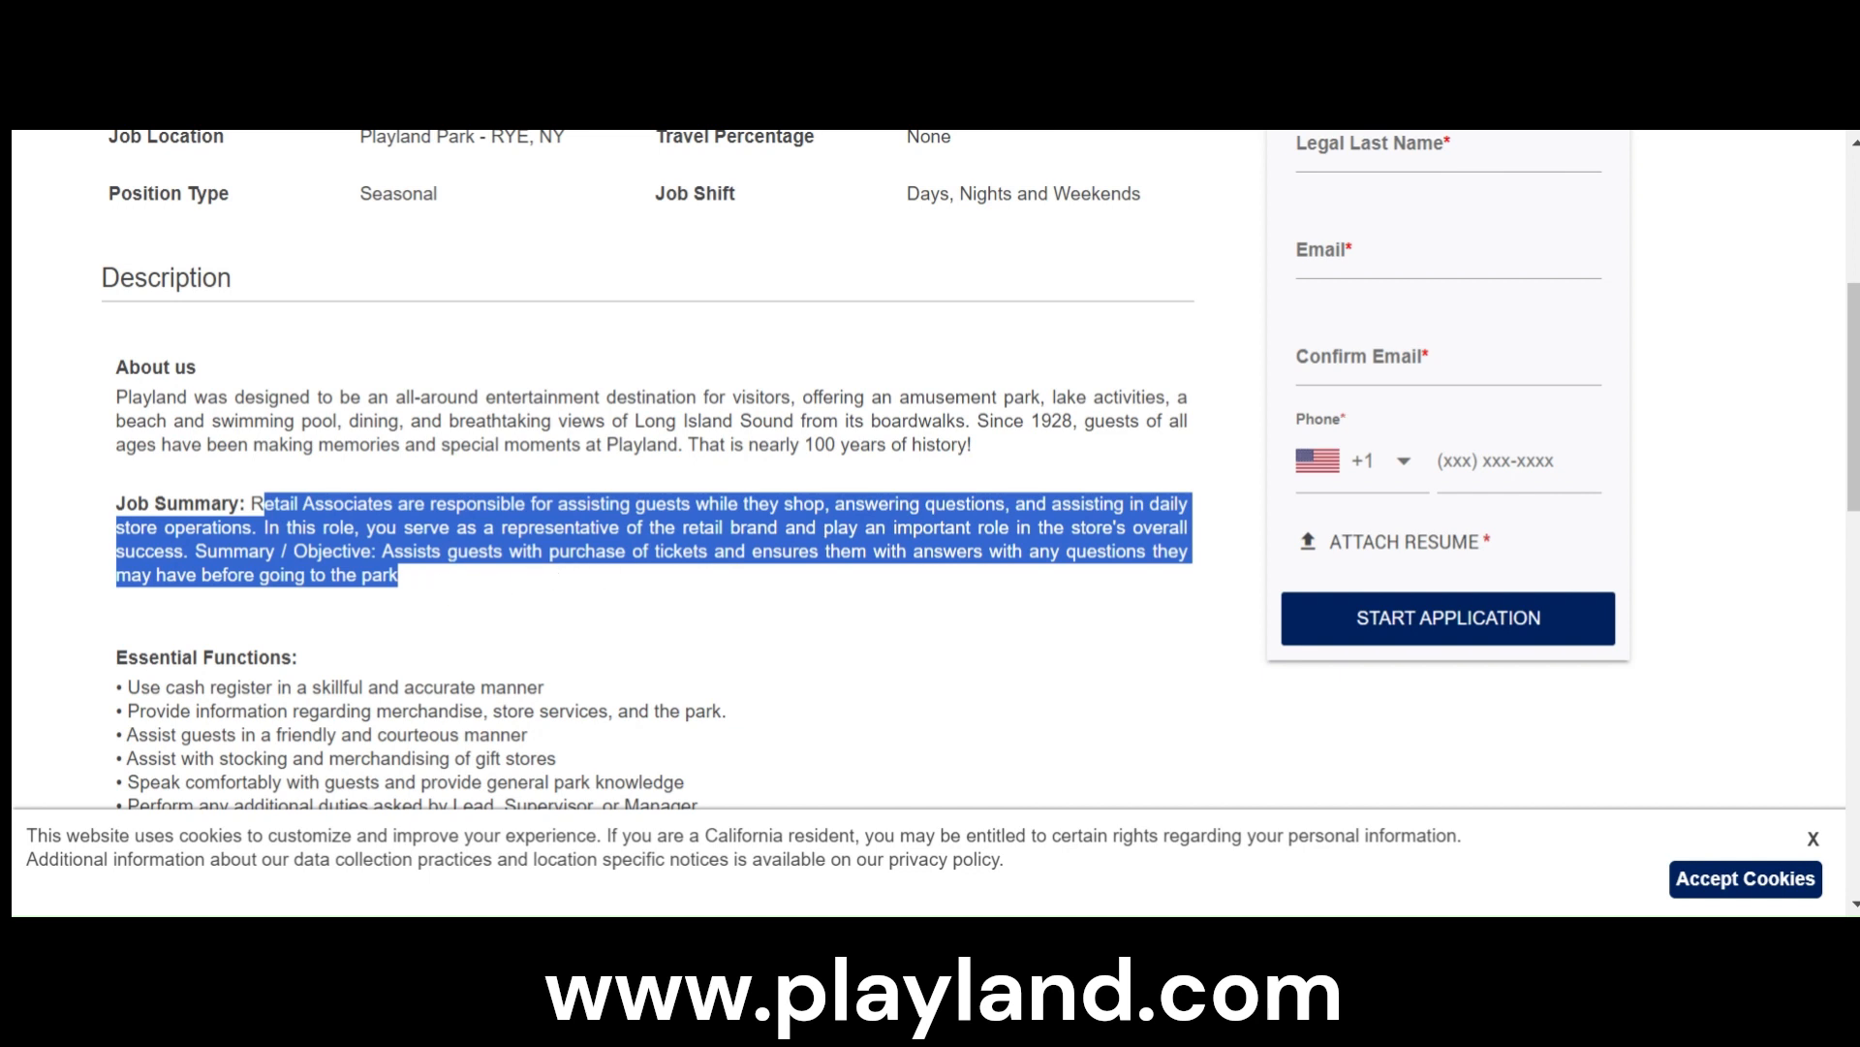
scroll(582, 470, down, 3)
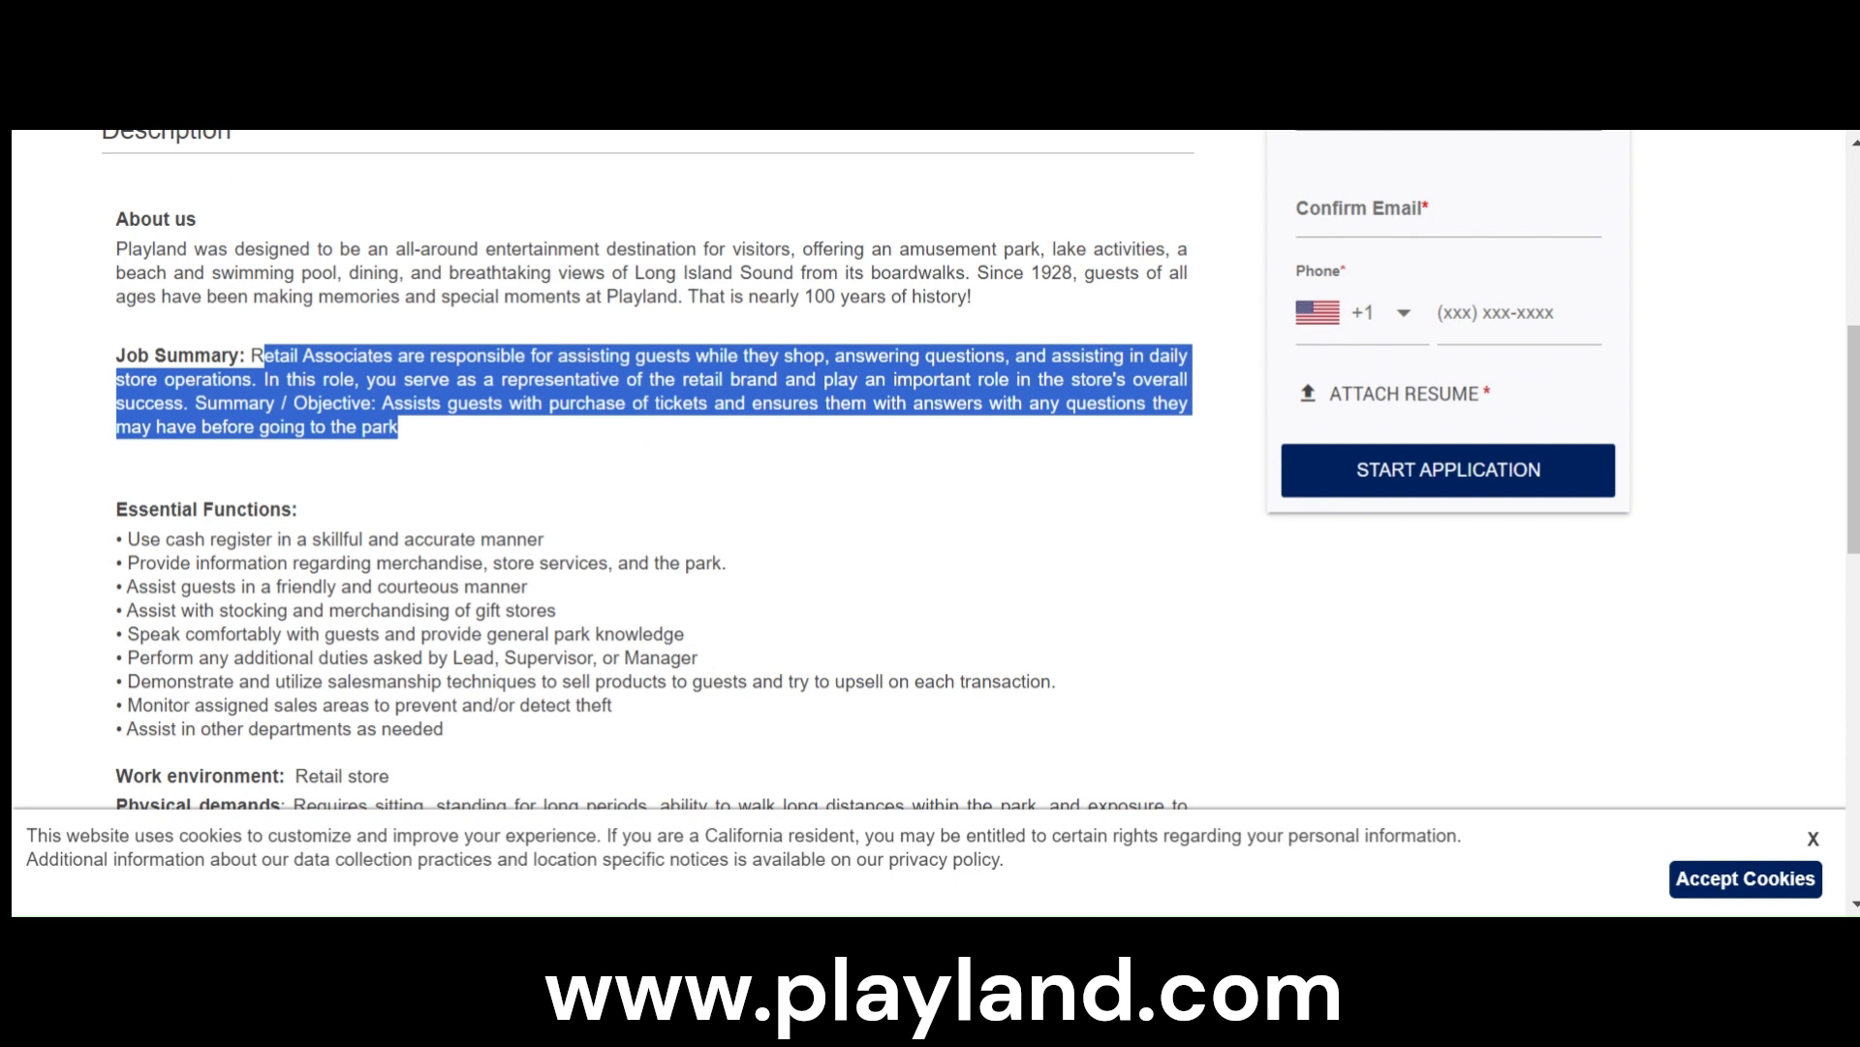
drag(127, 539, 468, 553)
scroll(549, 708, down, 2)
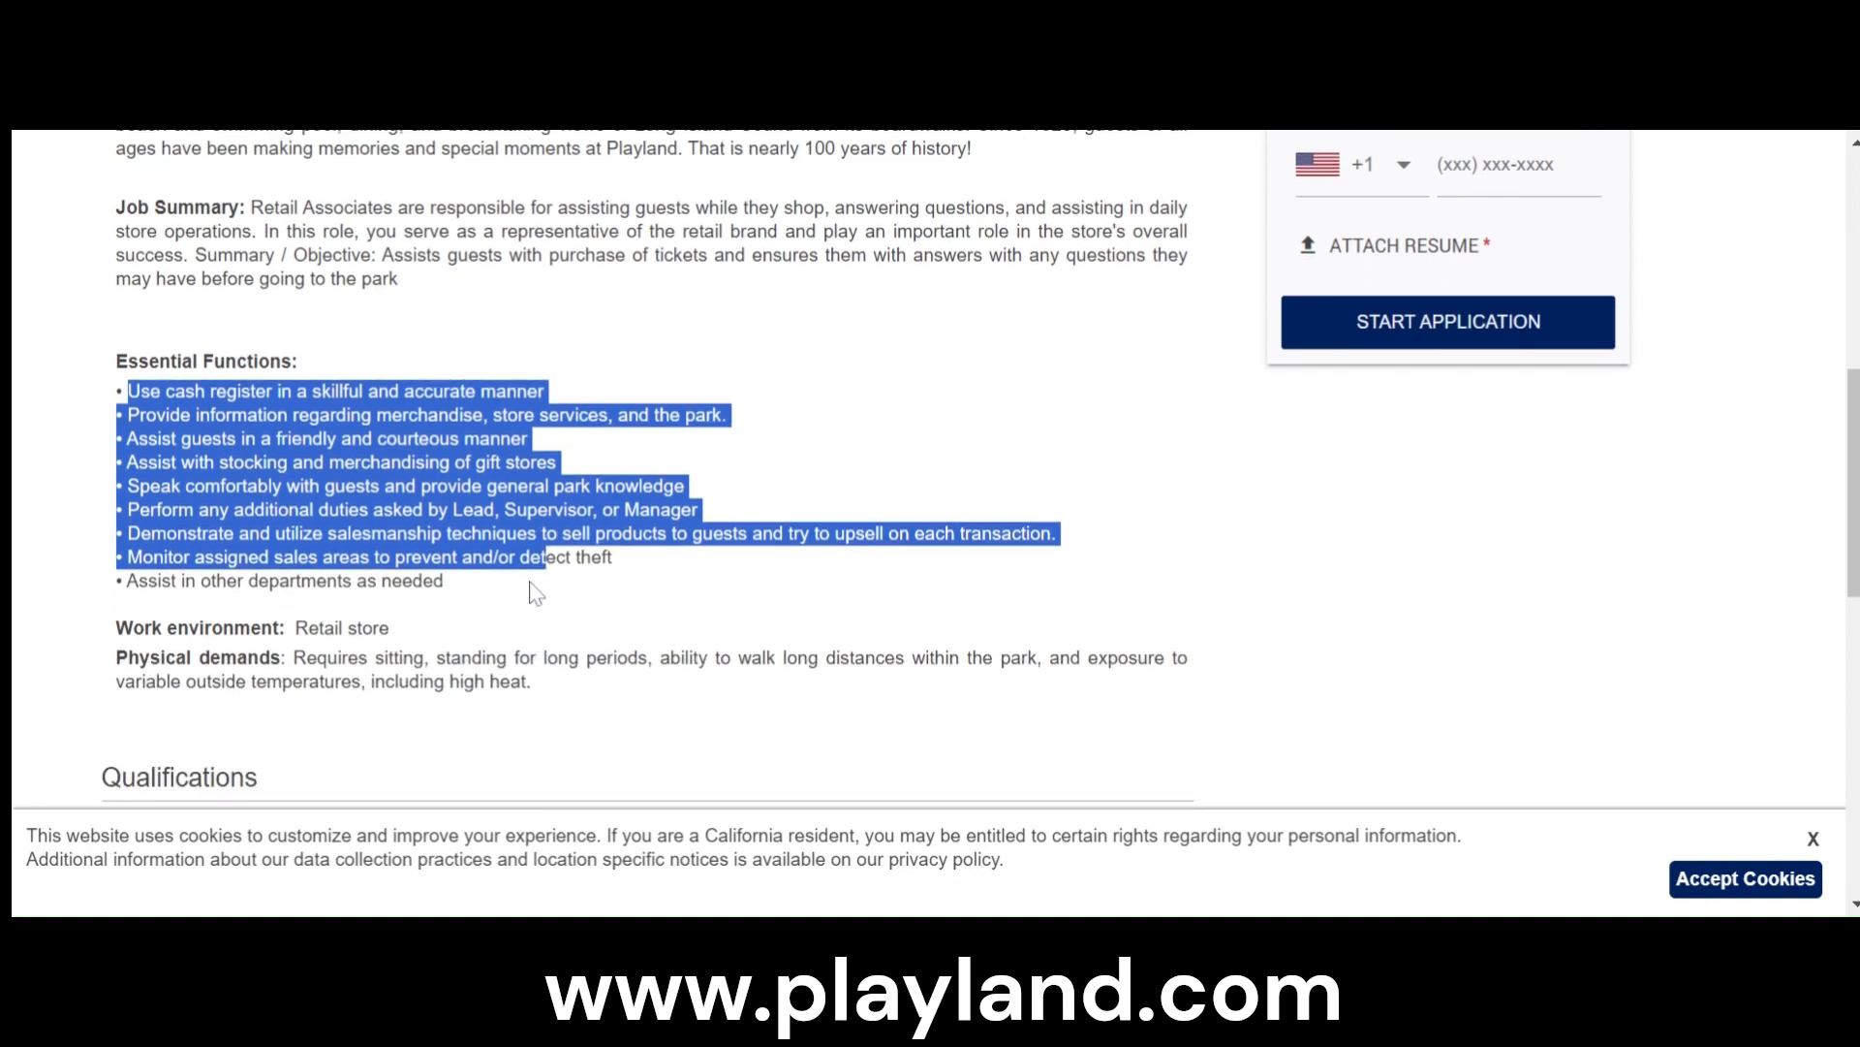
- Highlight the physical demands paragraph of the Retail Associate posting
scroll(538, 593, down, 2)
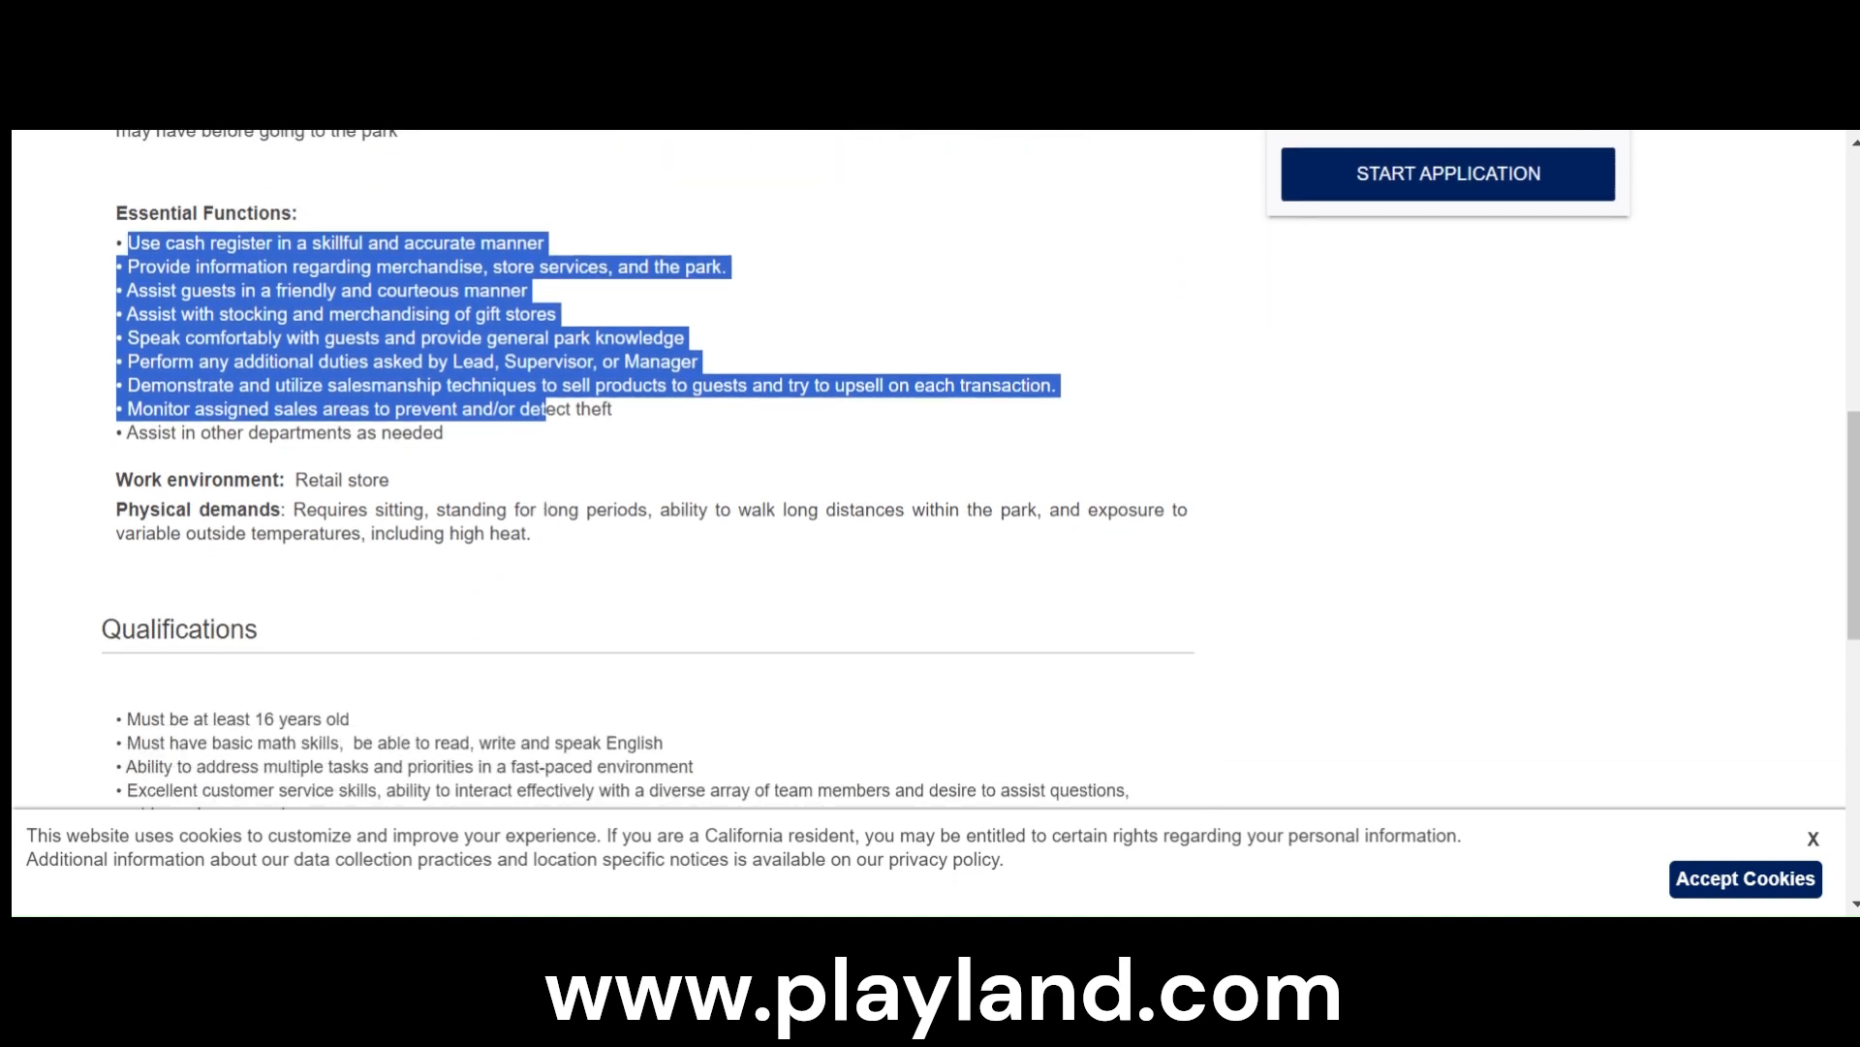
drag(116, 509, 562, 541)
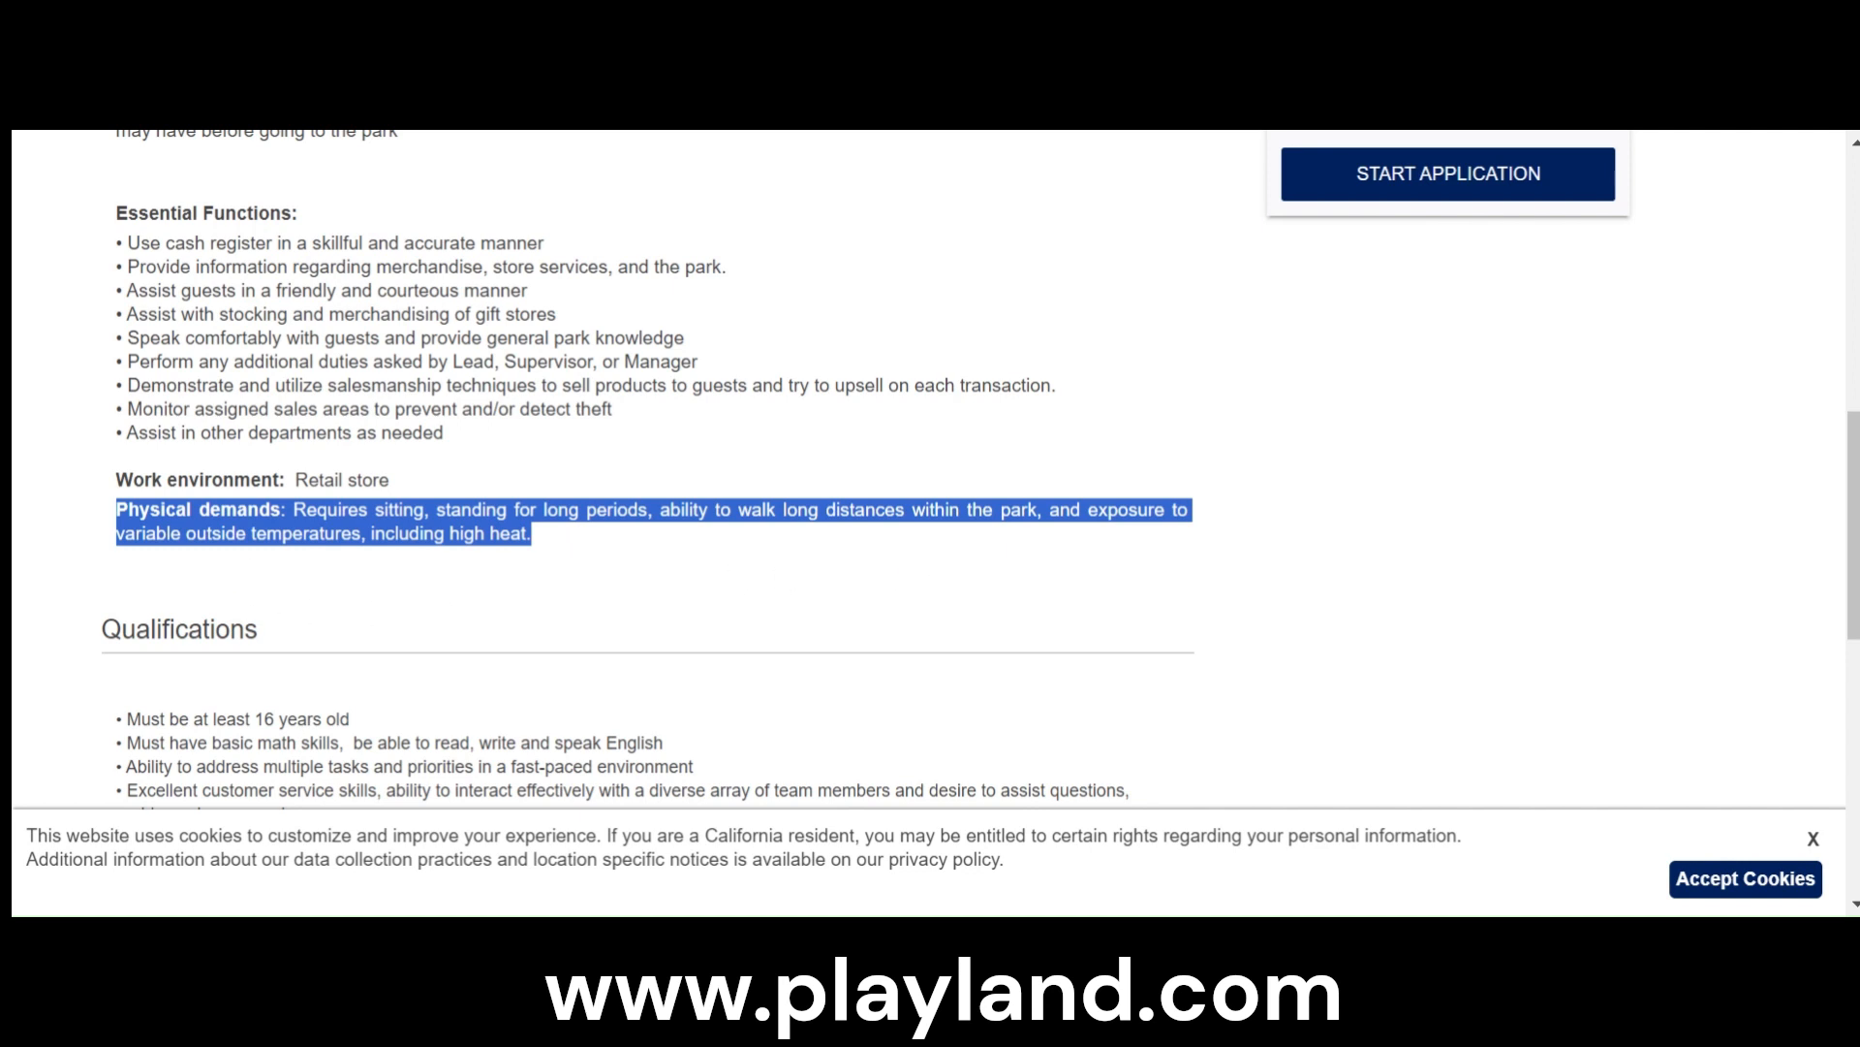
click(539, 552)
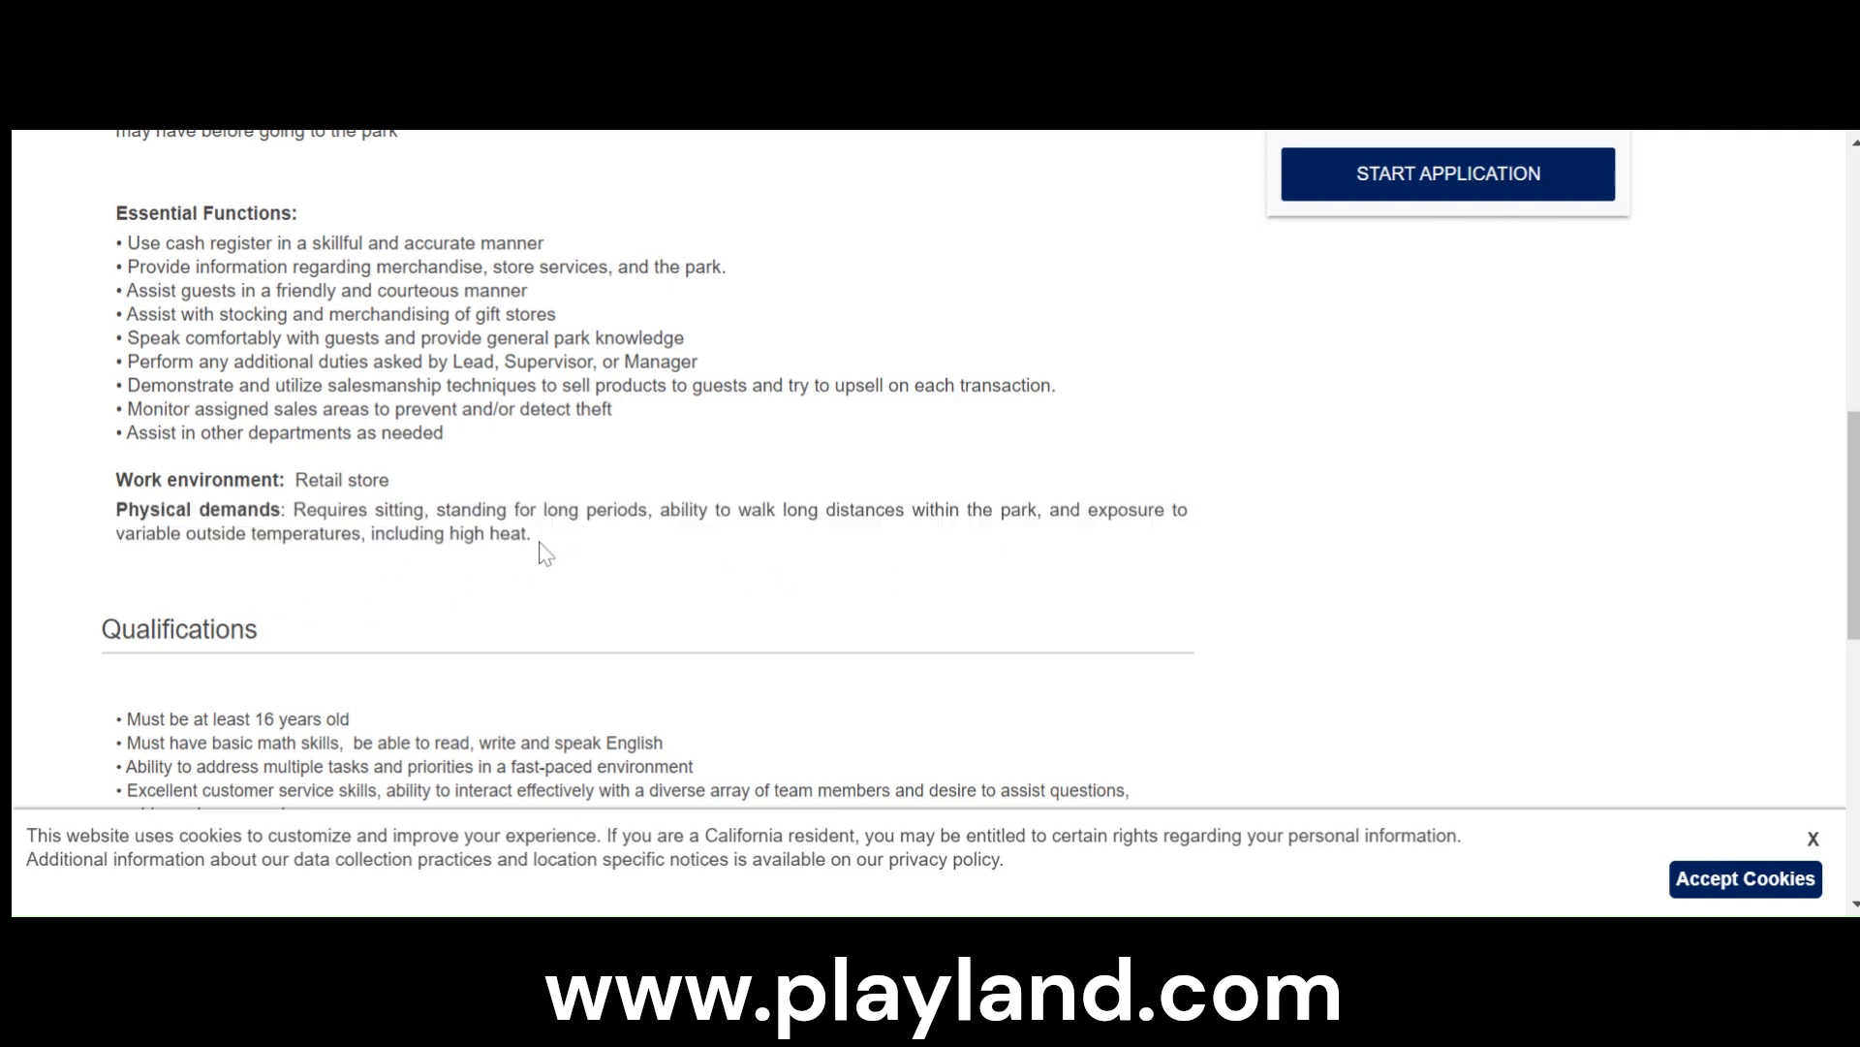
drag(527, 535, 221, 510)
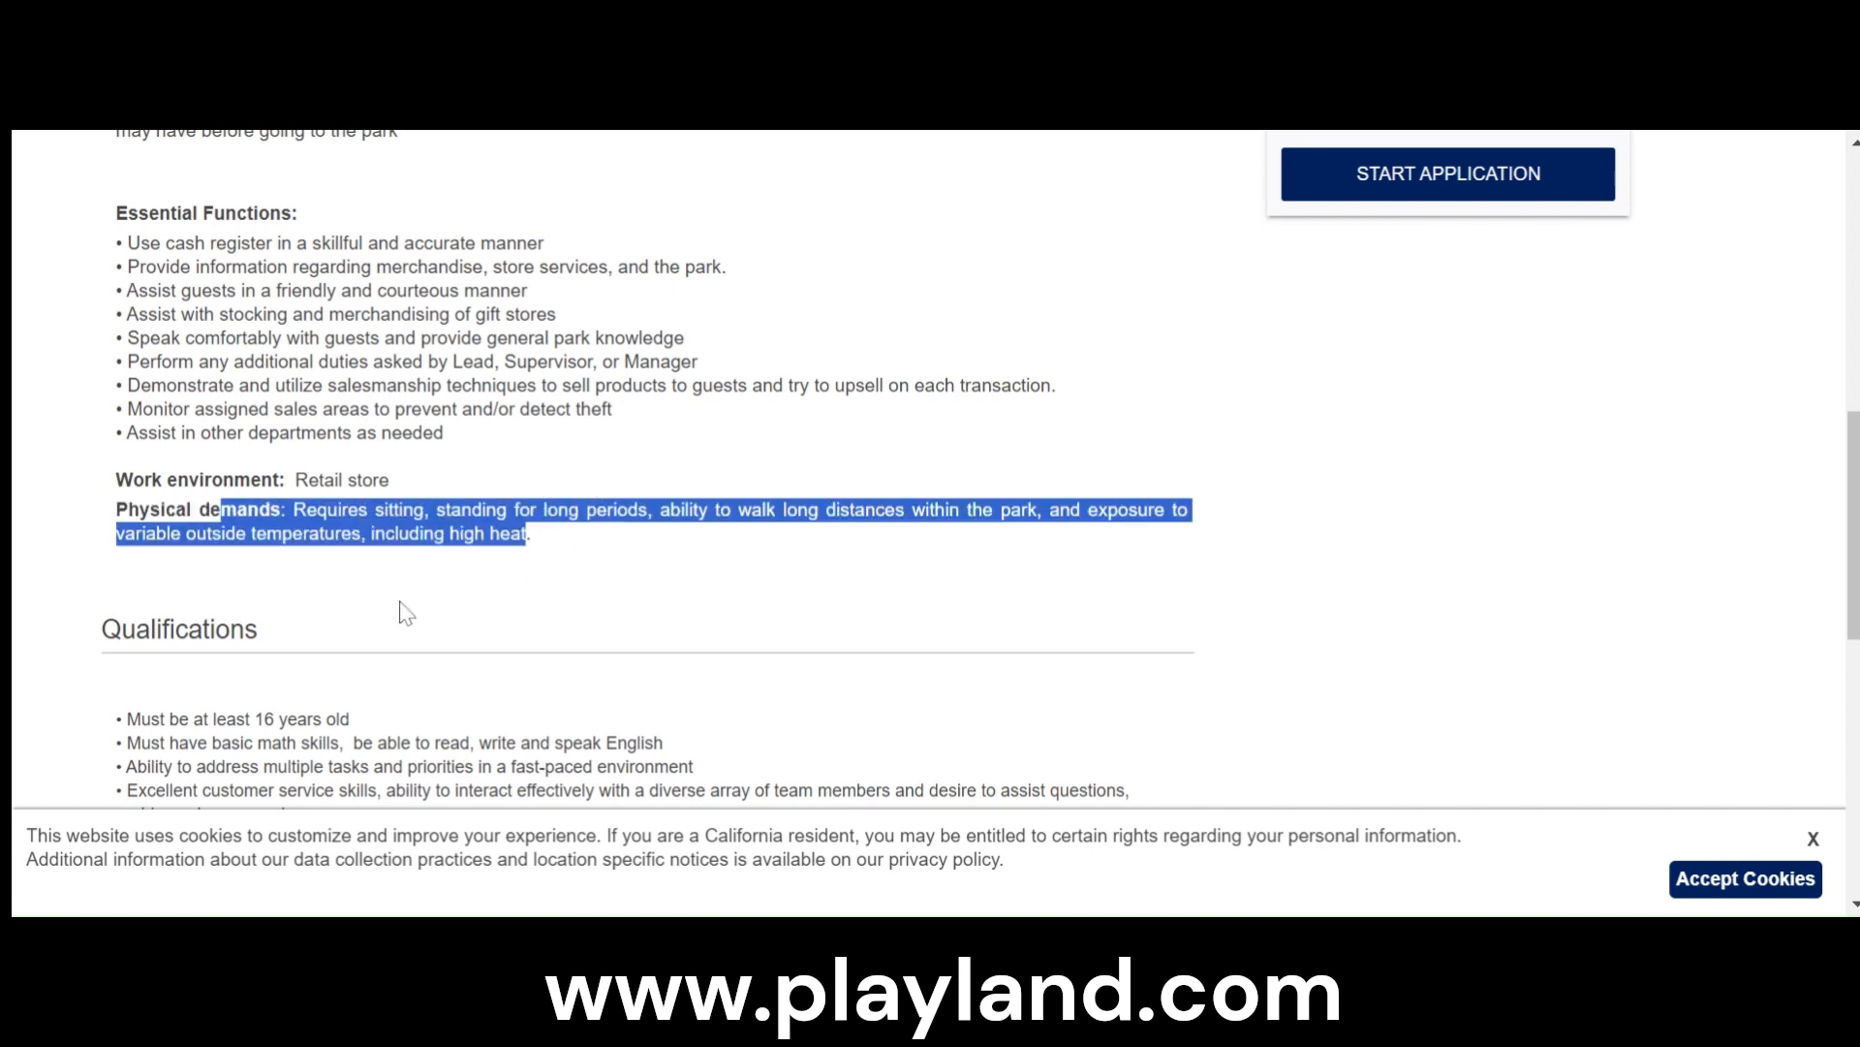
- Review the Retail Associate qualifications and general job functions, highlighting the lines on math skills and multiple tasks
scroll(402, 611, down, 3)
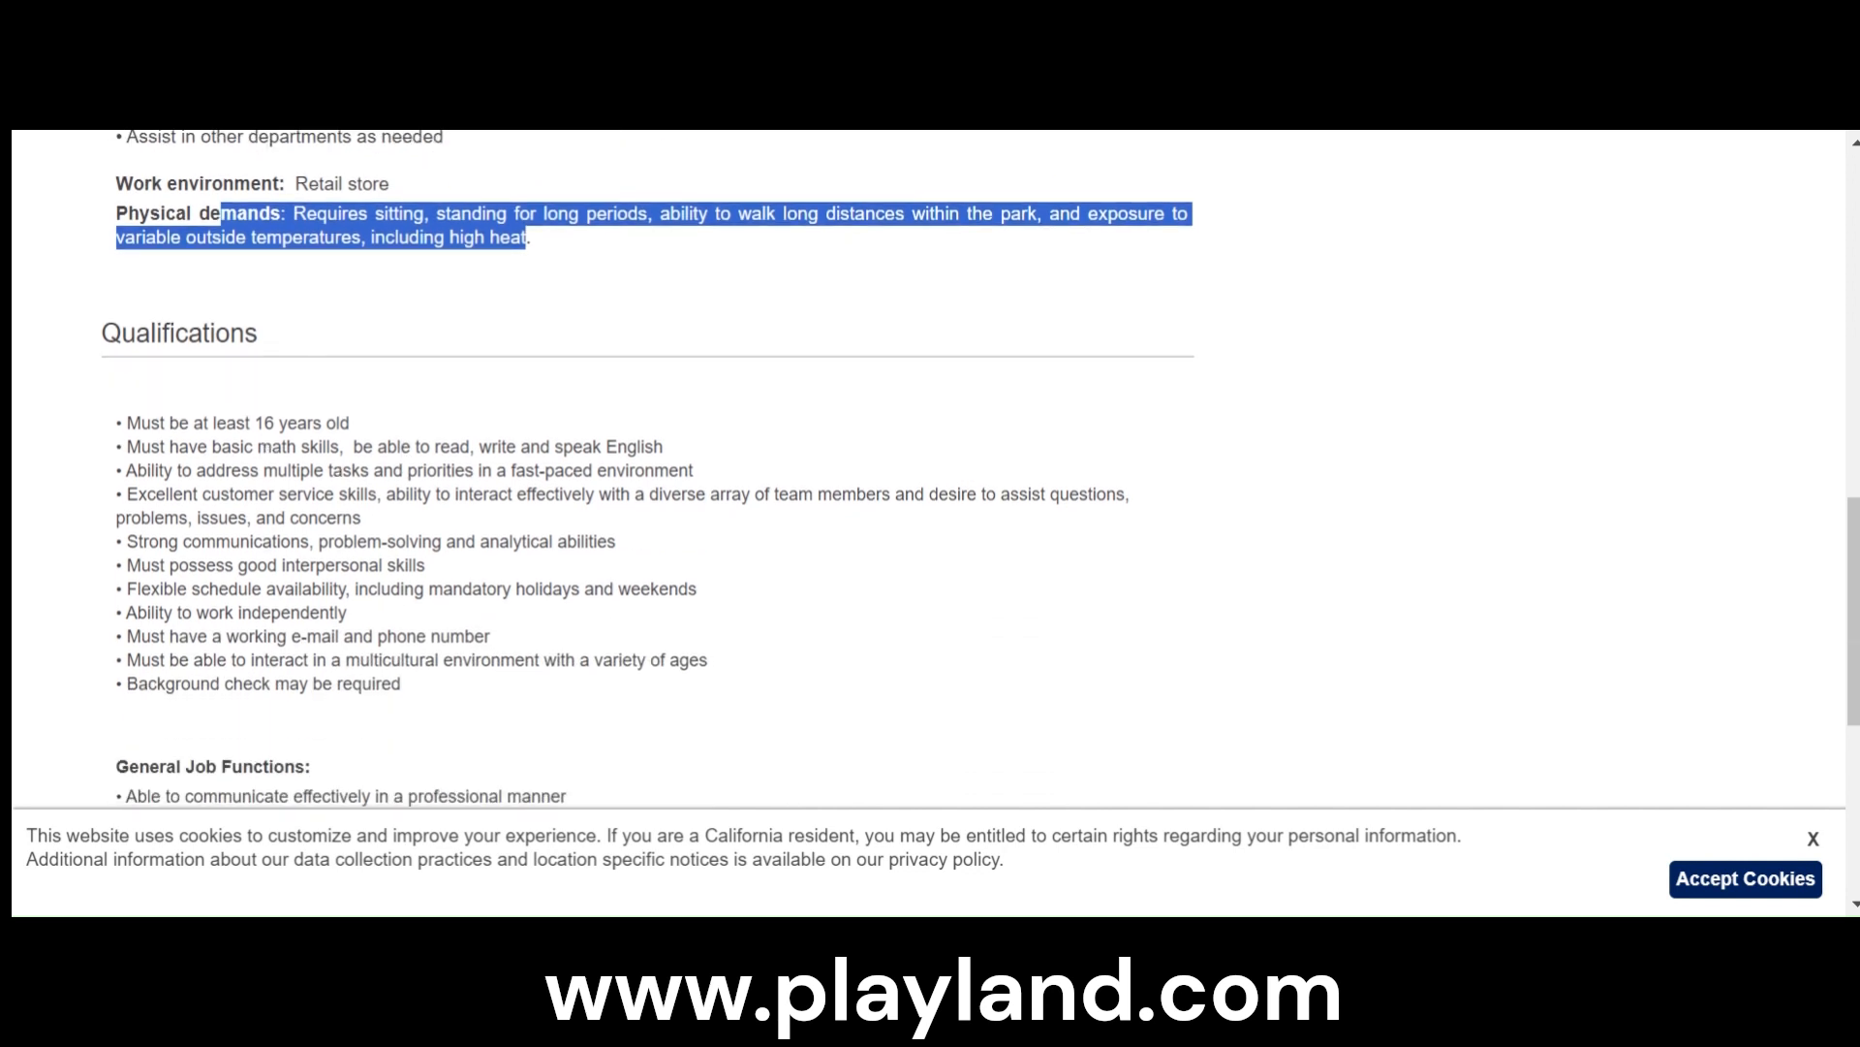
drag(260, 445, 397, 472)
scroll(407, 533, down, 2)
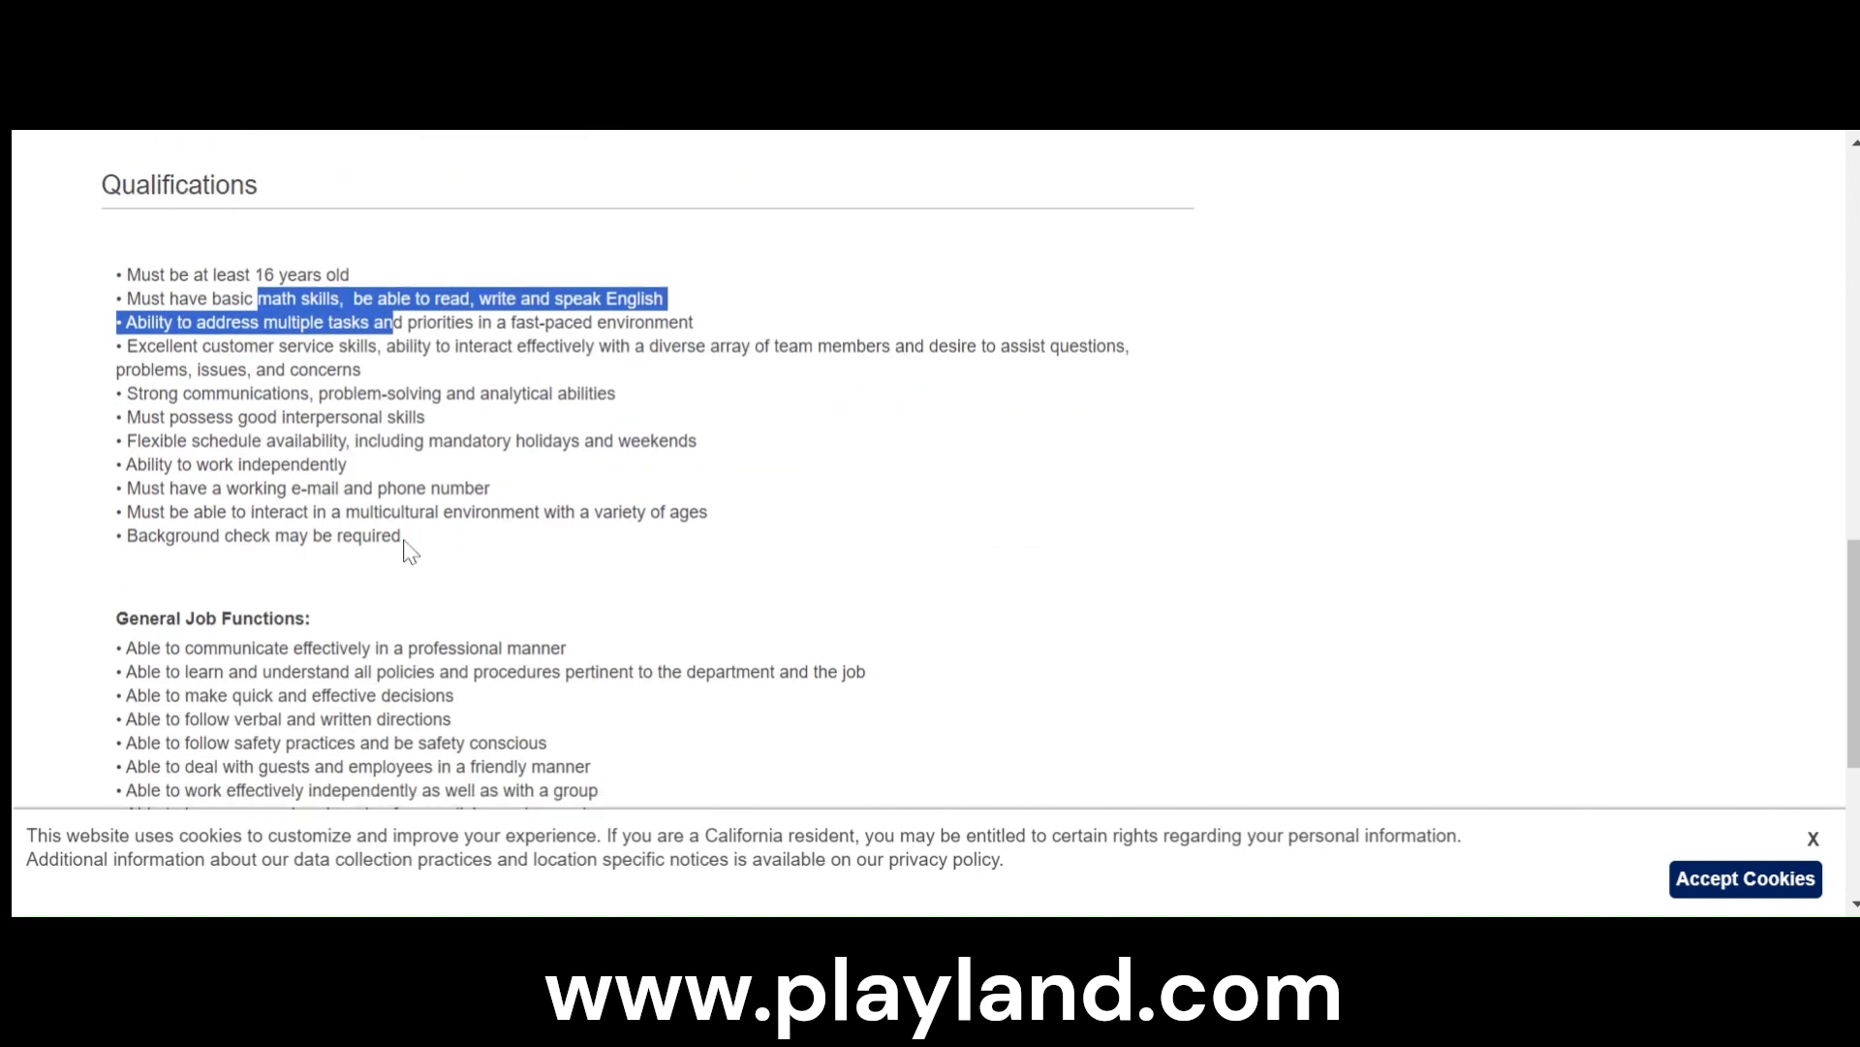
scroll(407, 533, down, 4)
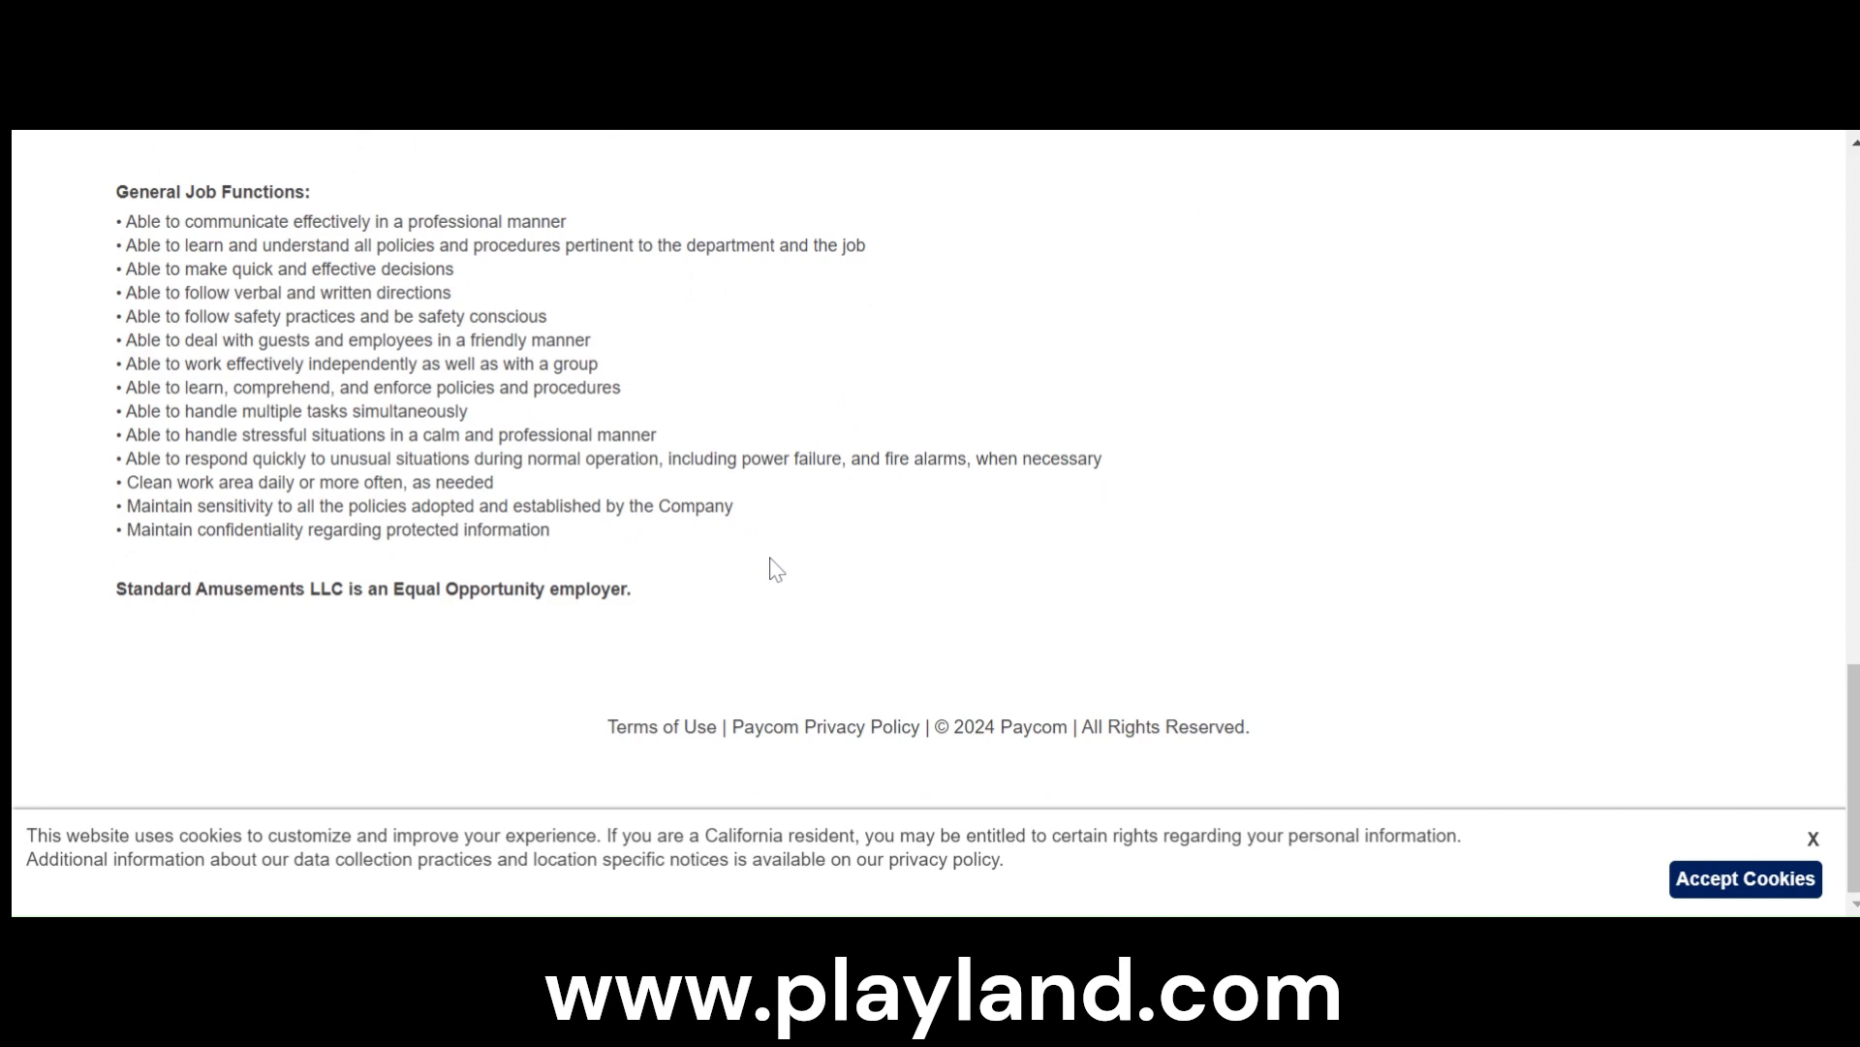
scroll(769, 560, up, 10)
scroll(853, 565, up, 1)
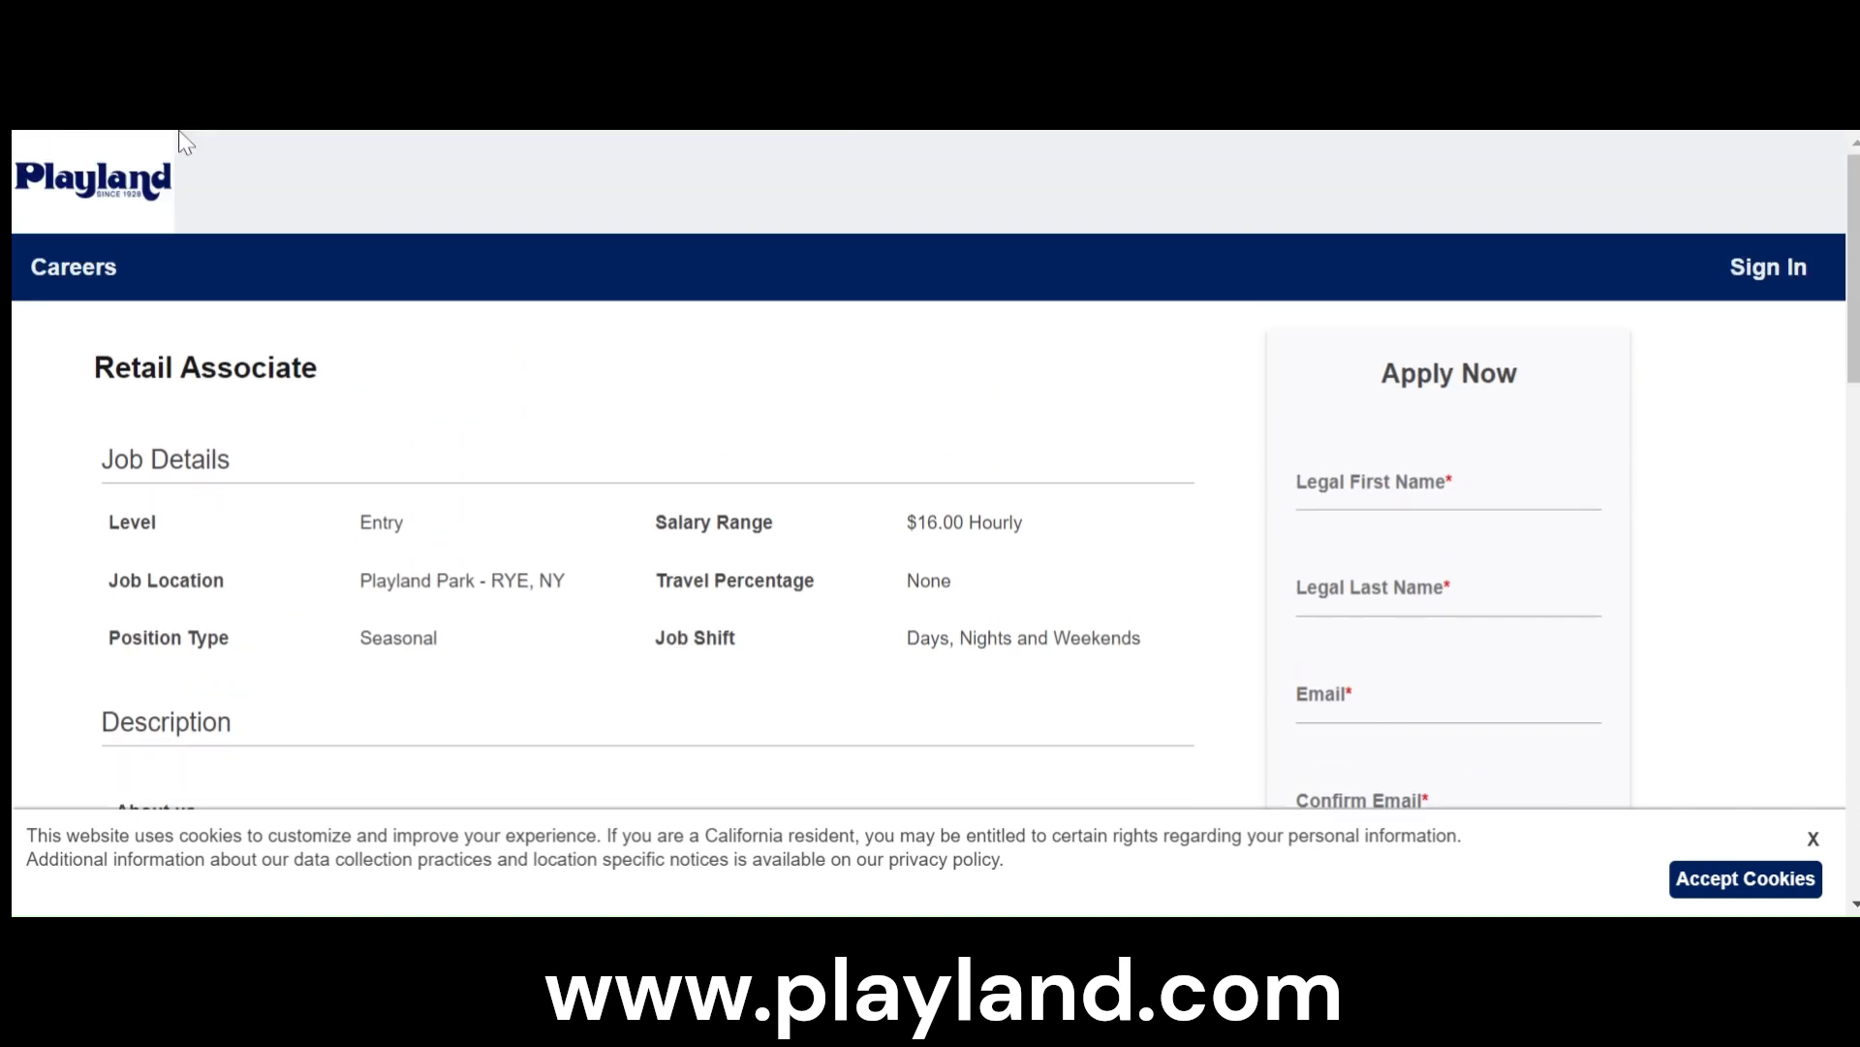
- Return to the job list and look through the remaining openings from Admissions Cashier Host to Director of Finance
key(alt+Left)
scroll(976, 593, down, 3)
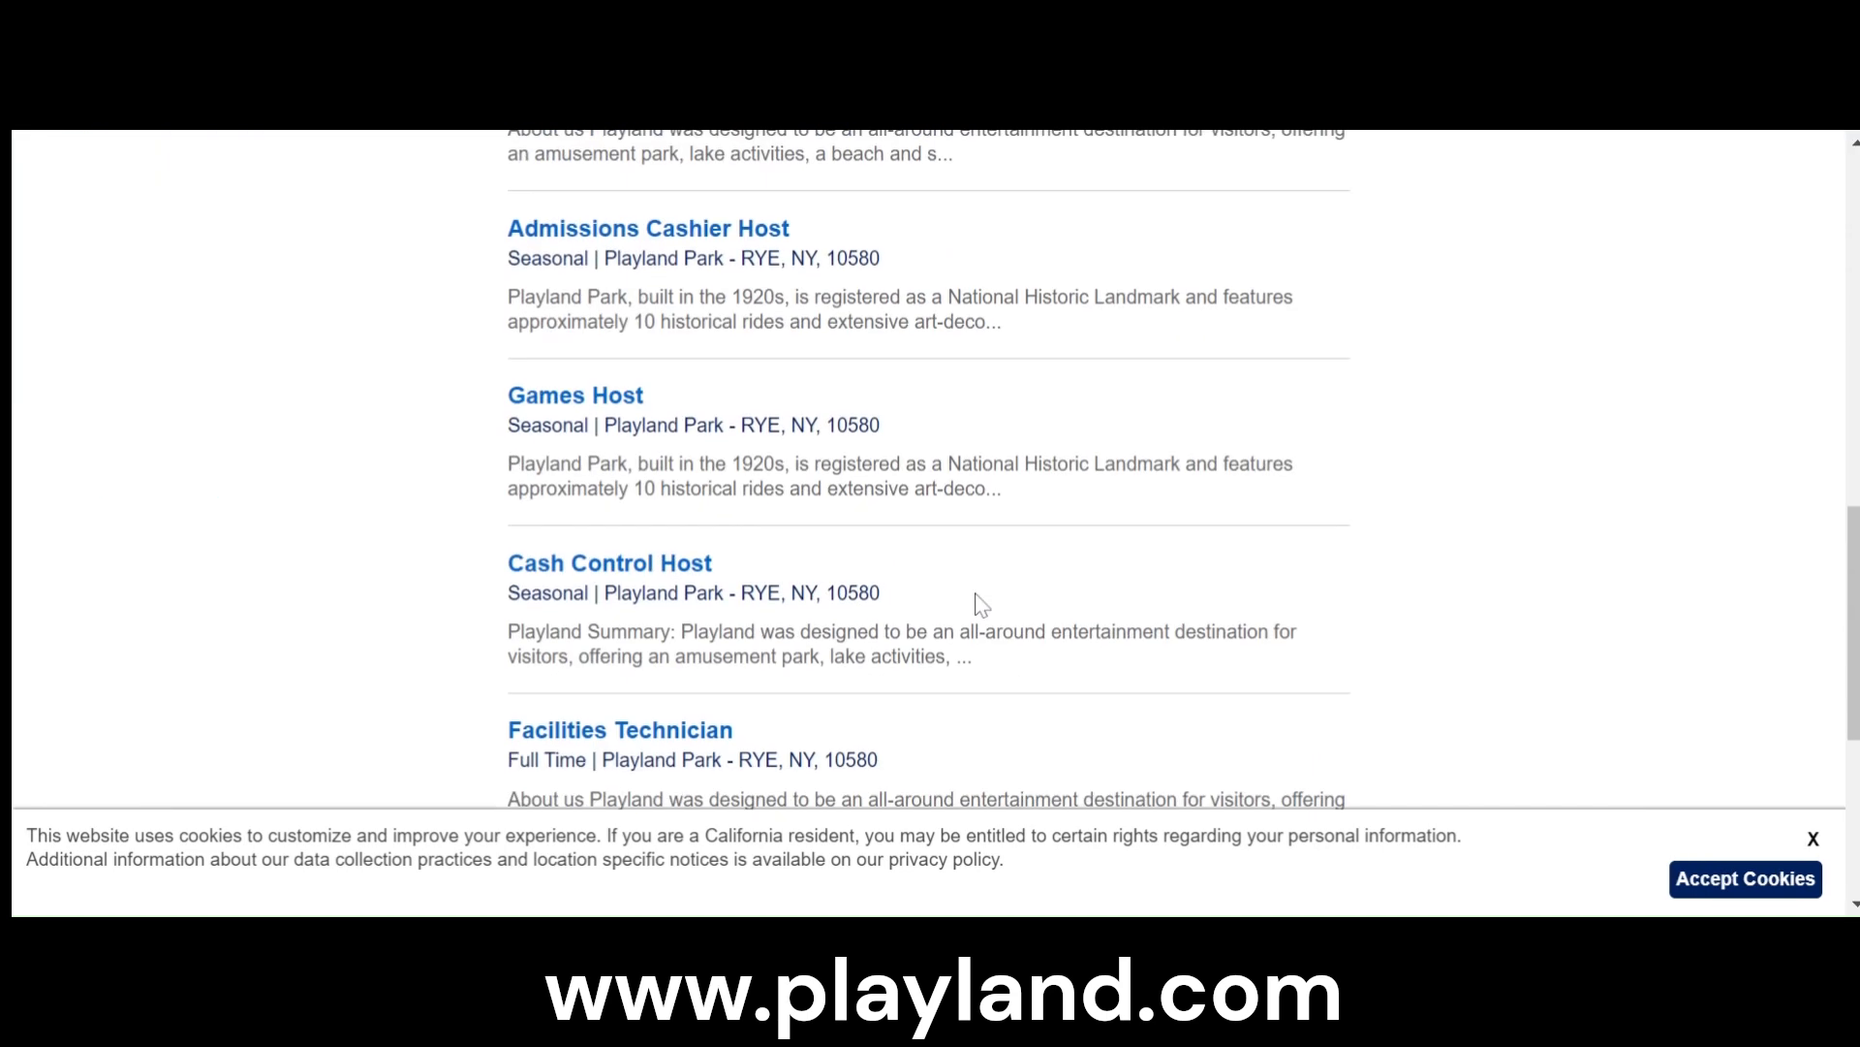
scroll(981, 604, down, 3)
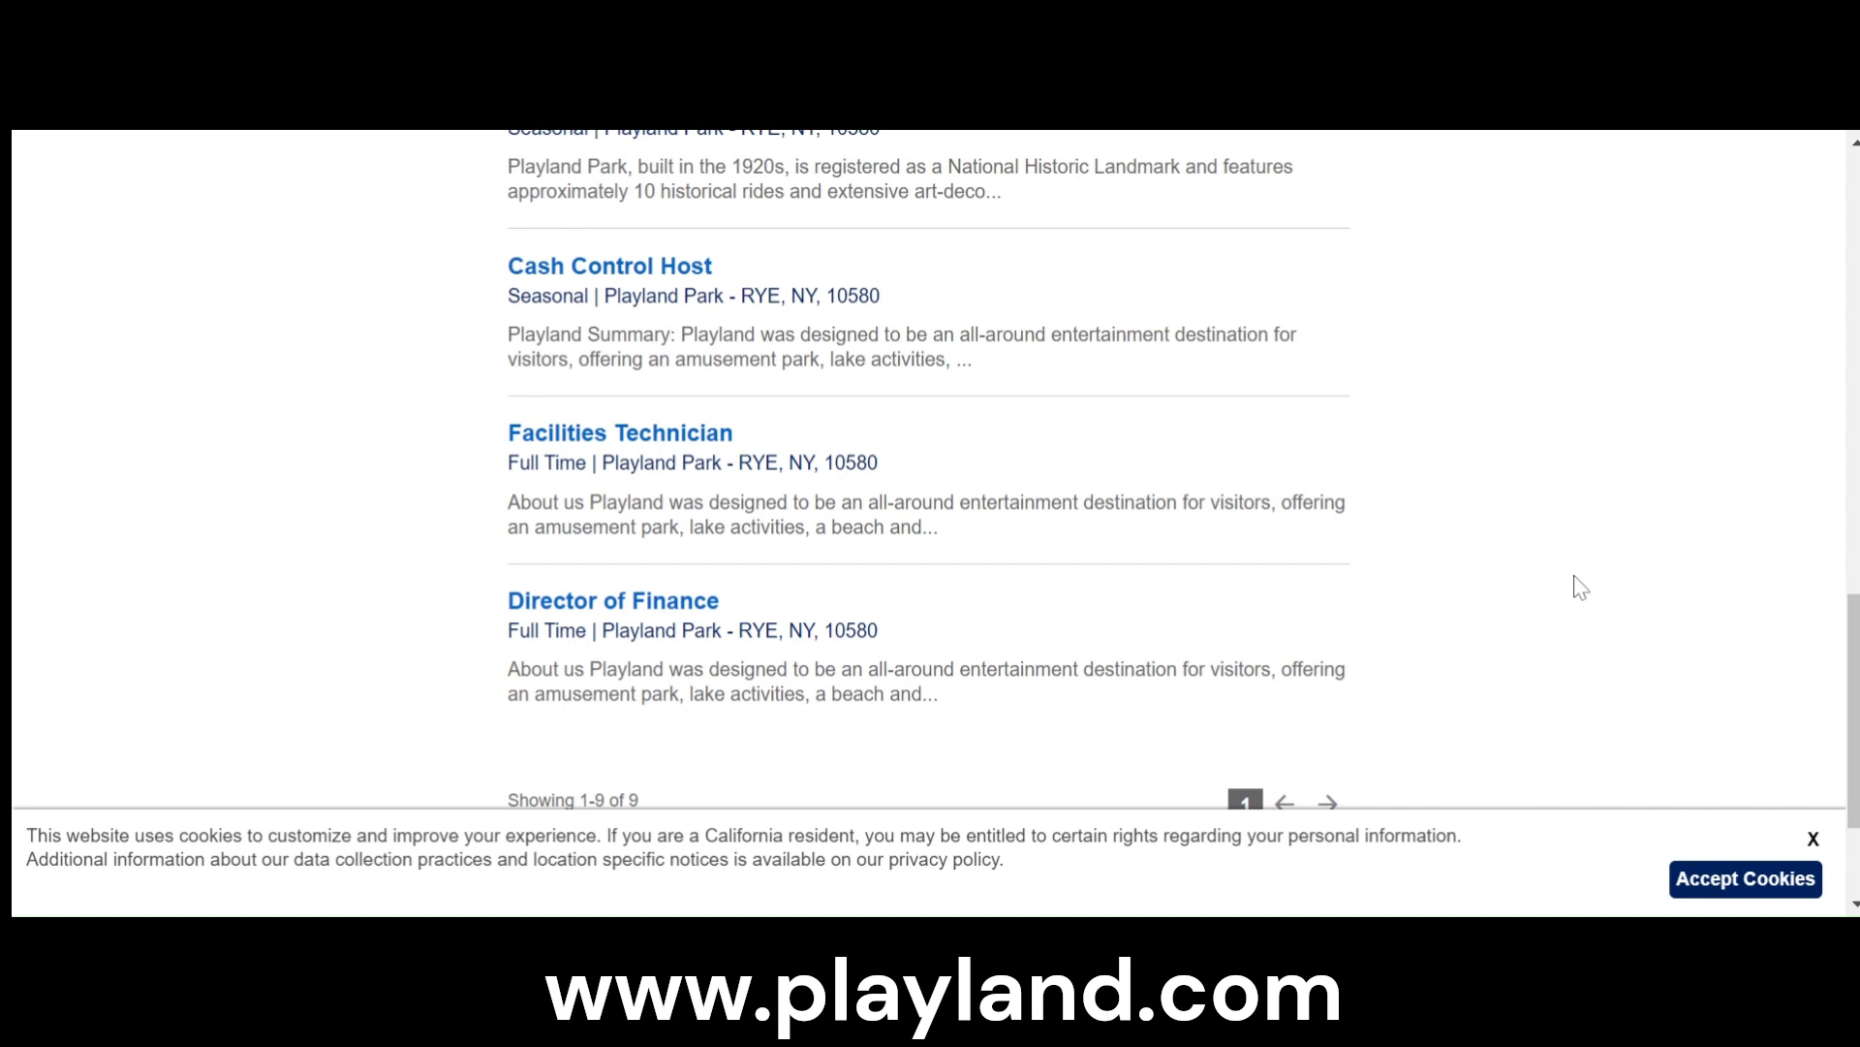
scroll(1545, 606, down, 2)
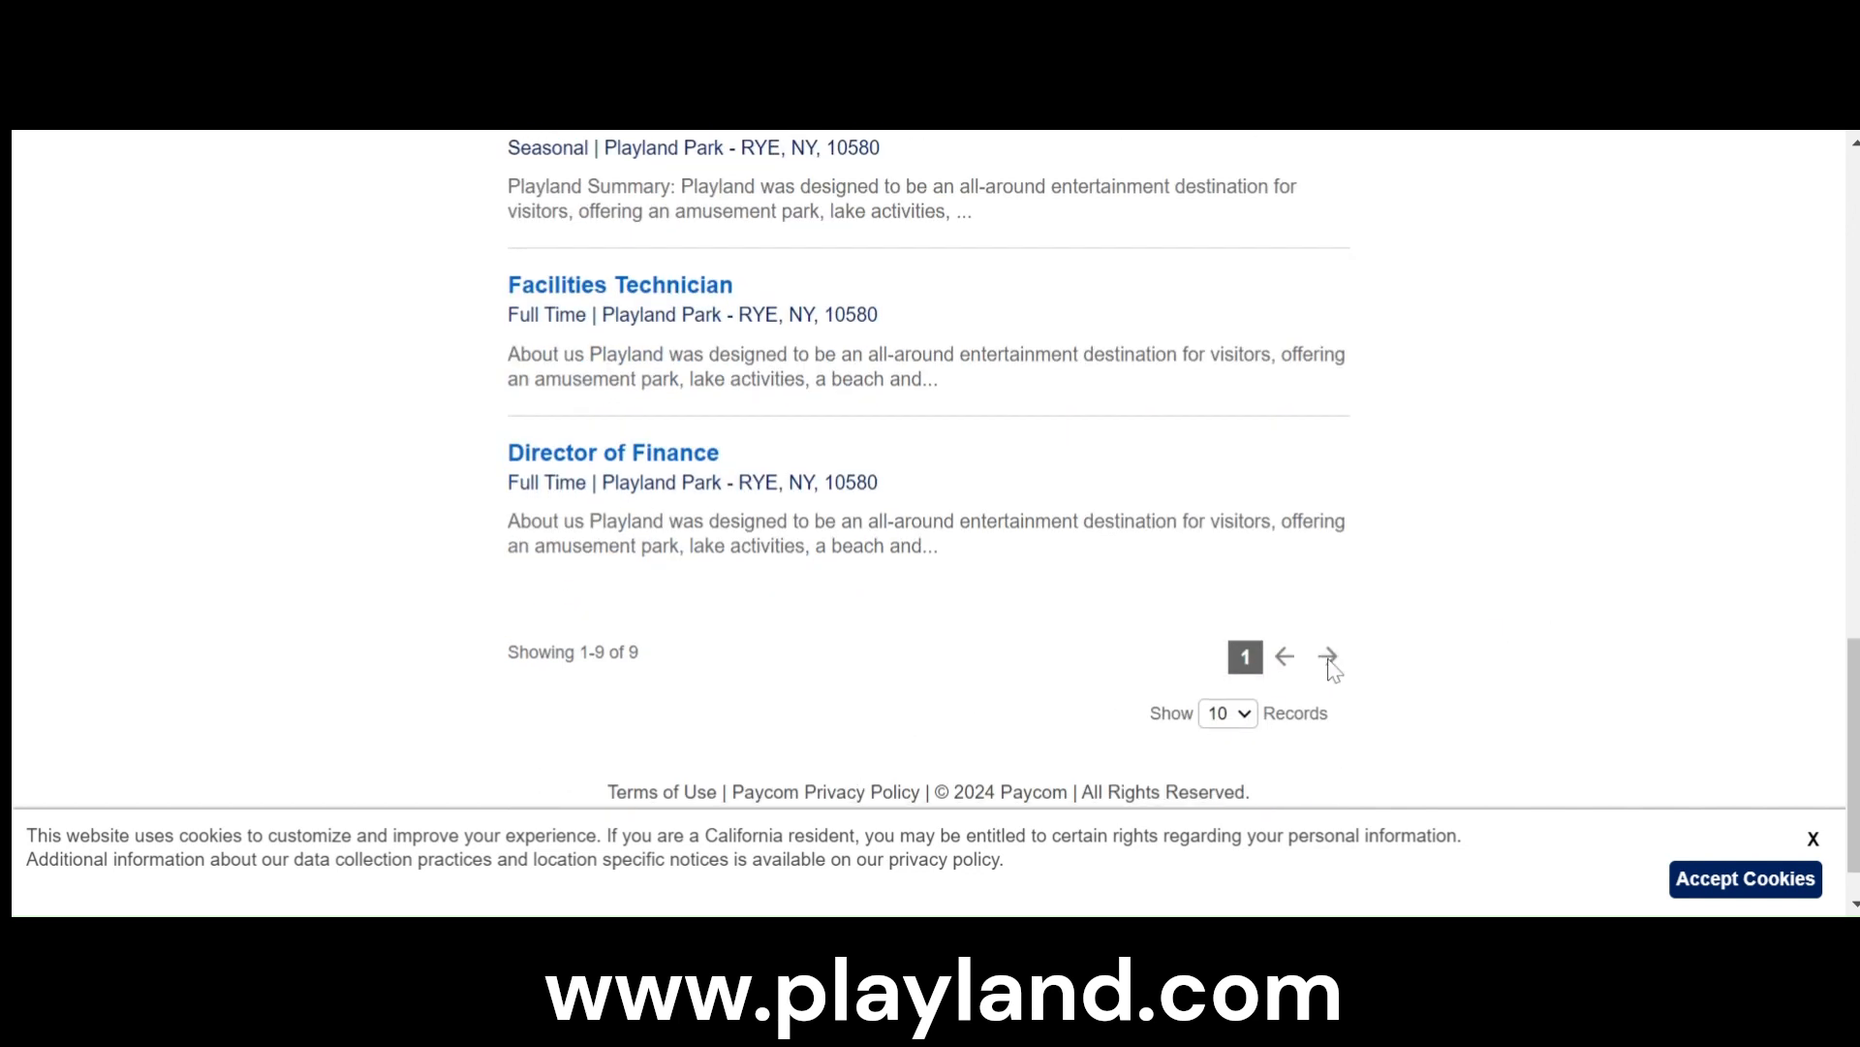
scroll(916, 576, up, 3)
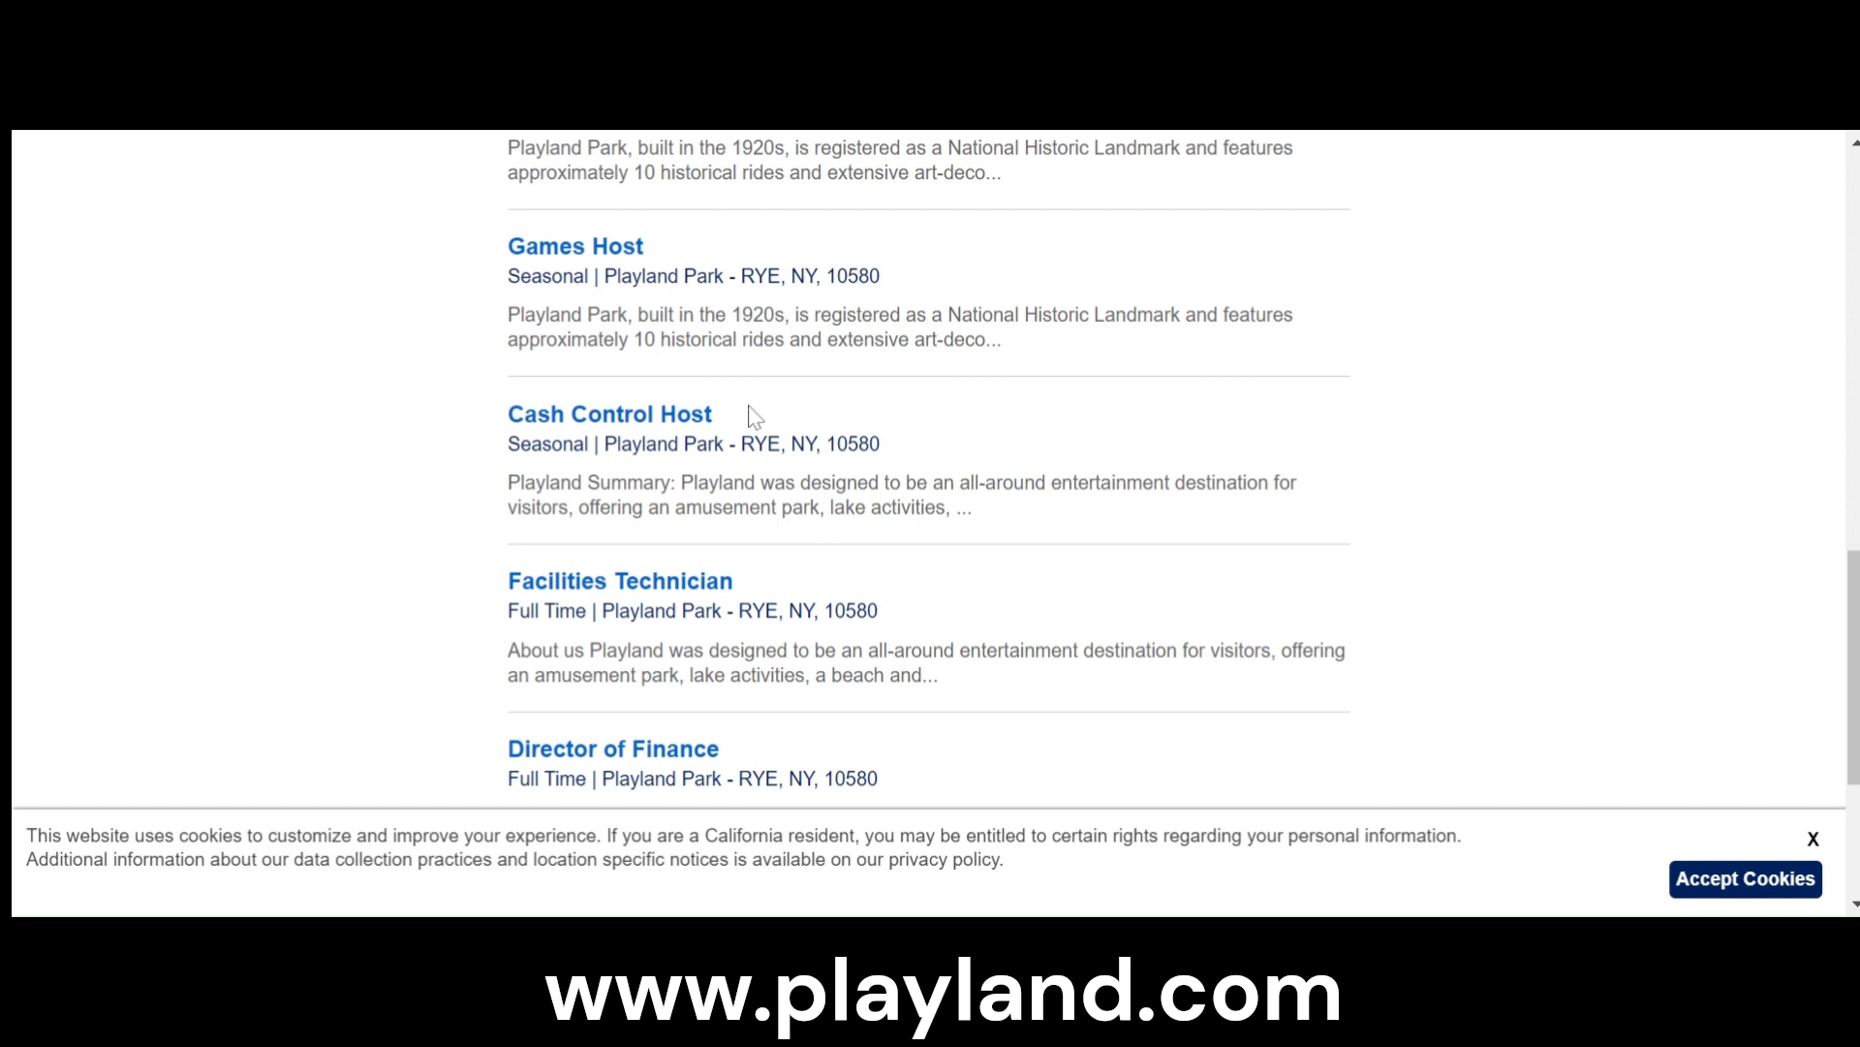
scroll(945, 596, up, 3)
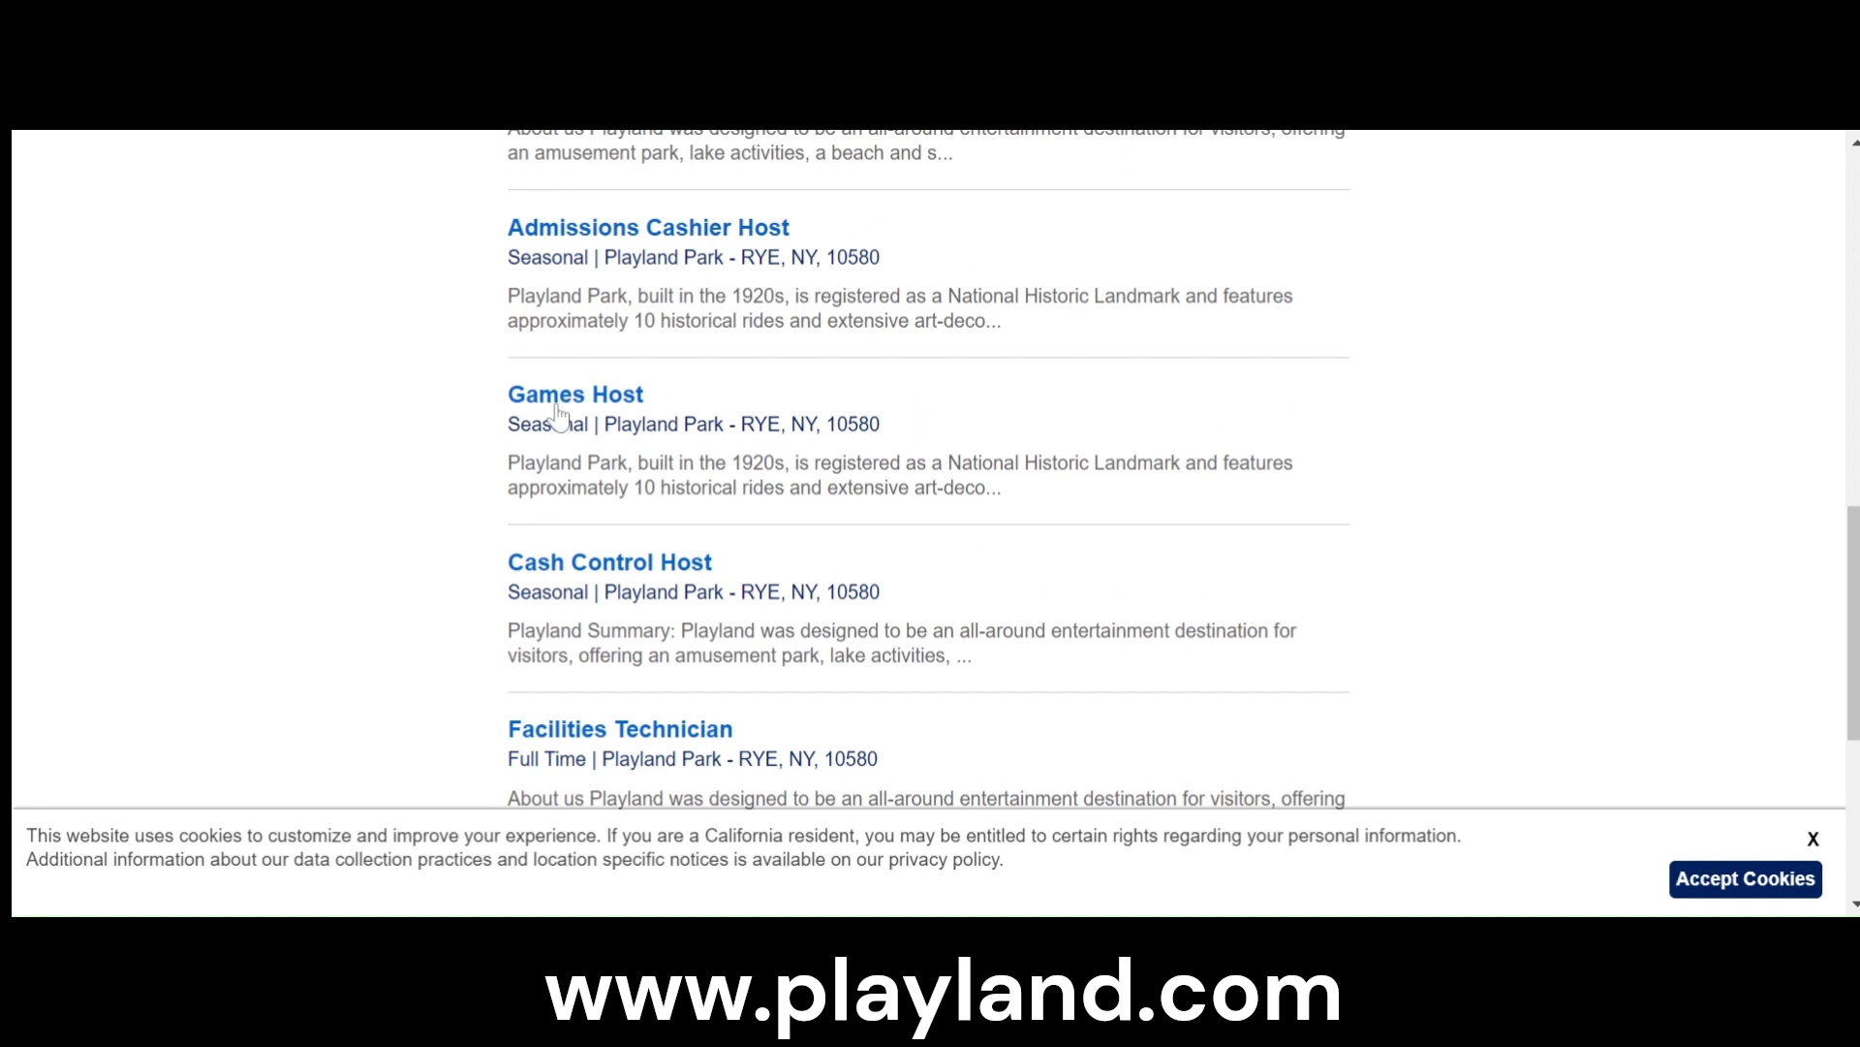
- Open the seasonal Games Host posting and look through its responsibilities and qualifications
click(620, 409)
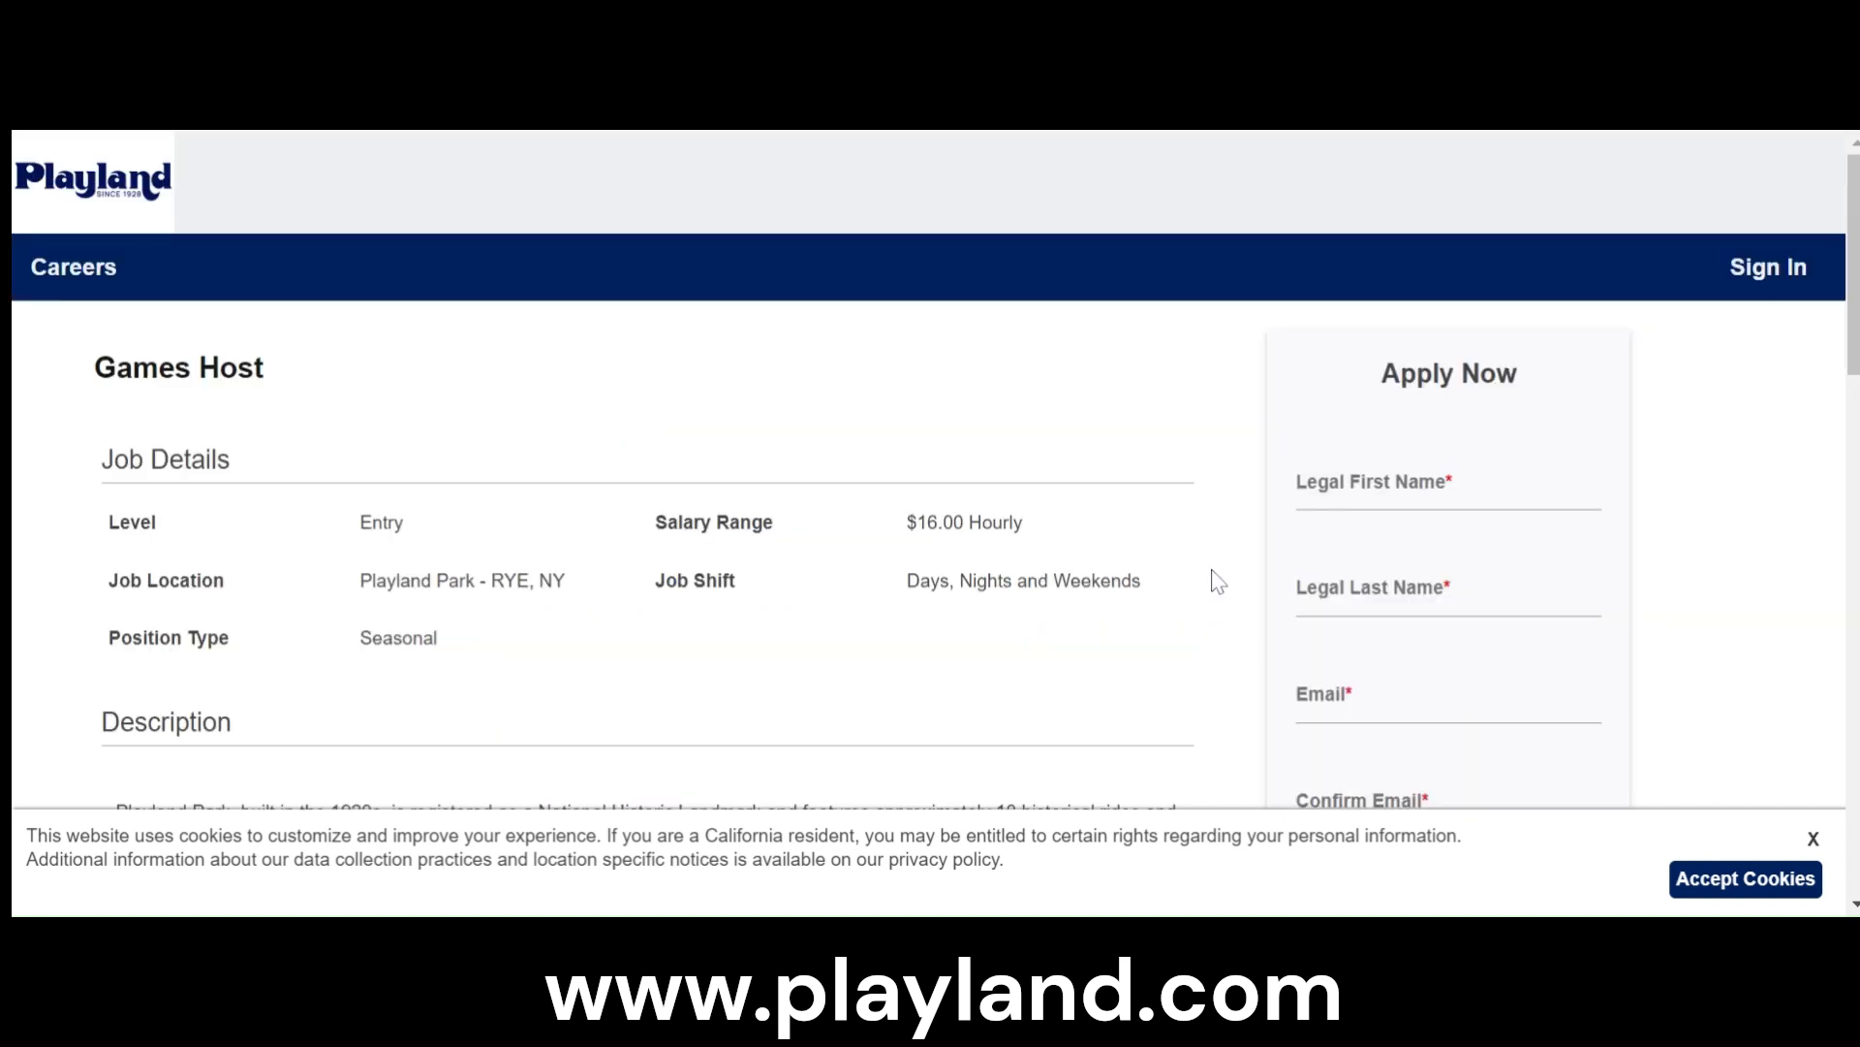
scroll(1219, 579, down, 2)
scroll(1219, 579, down, 10)
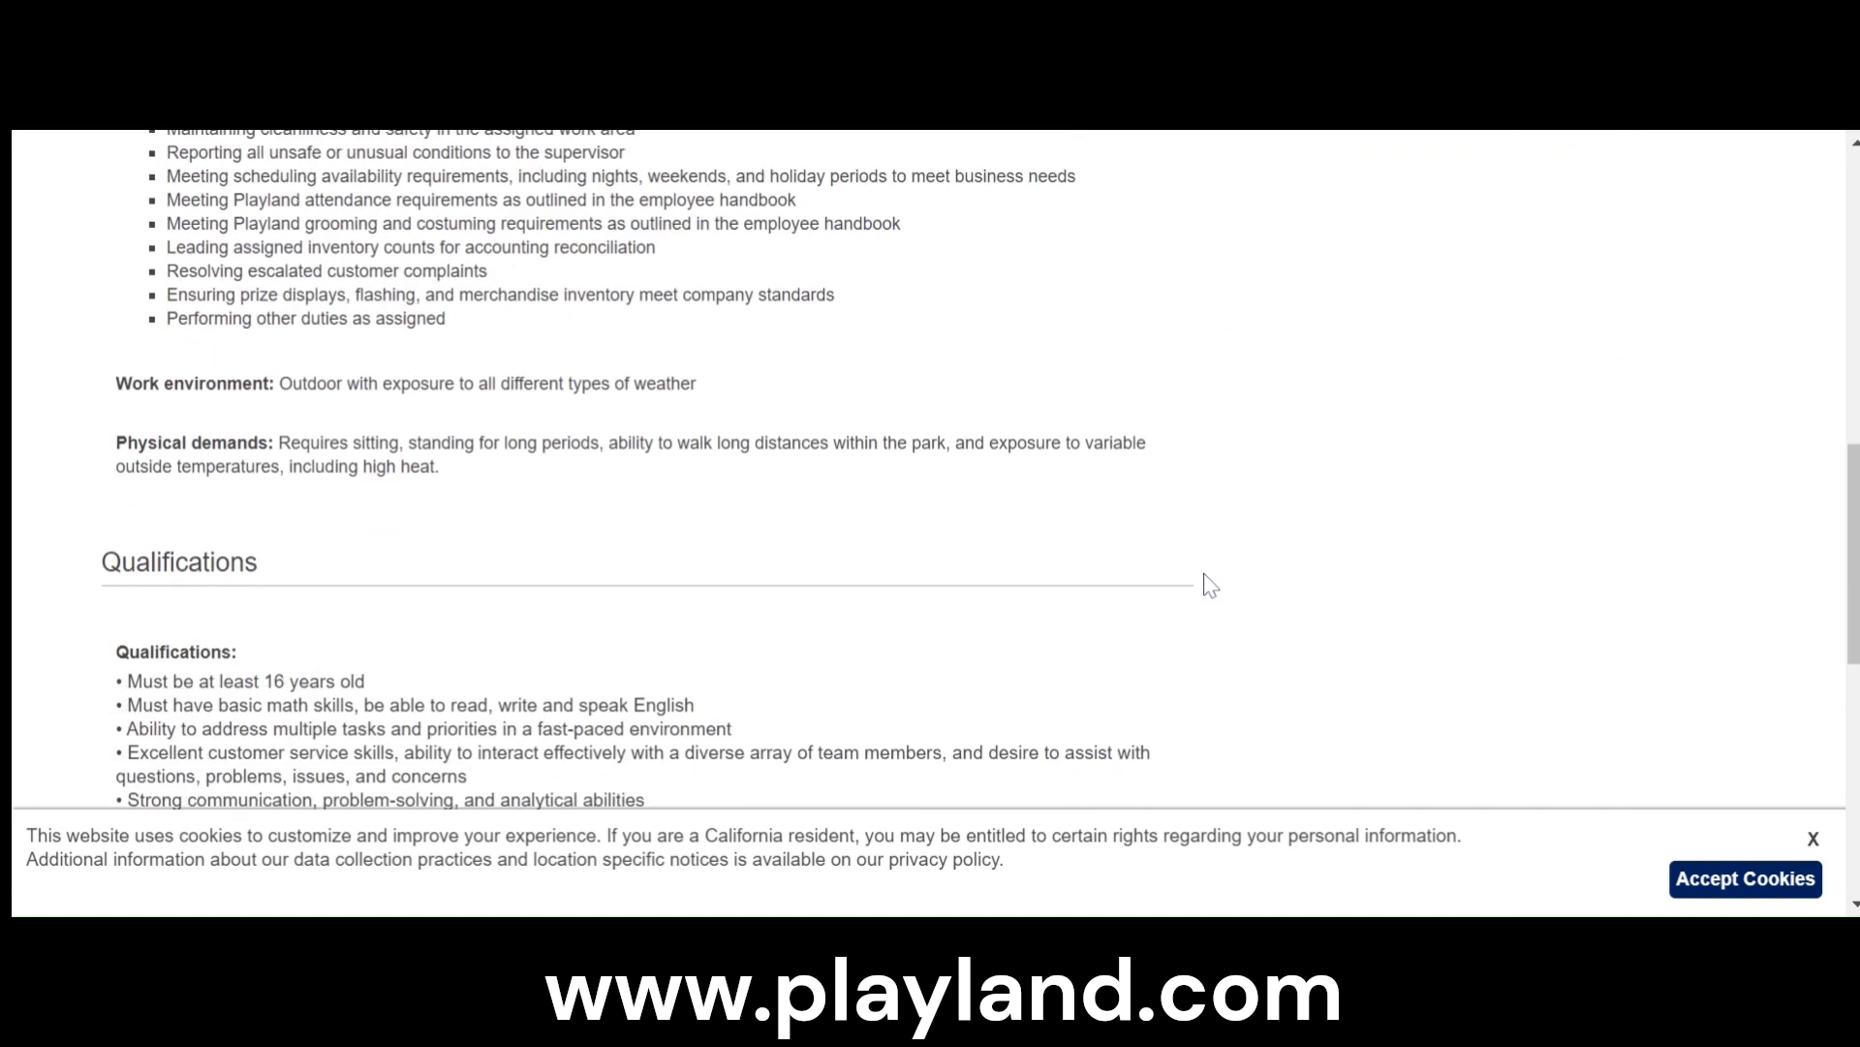
scroll(1209, 588, up, 12)
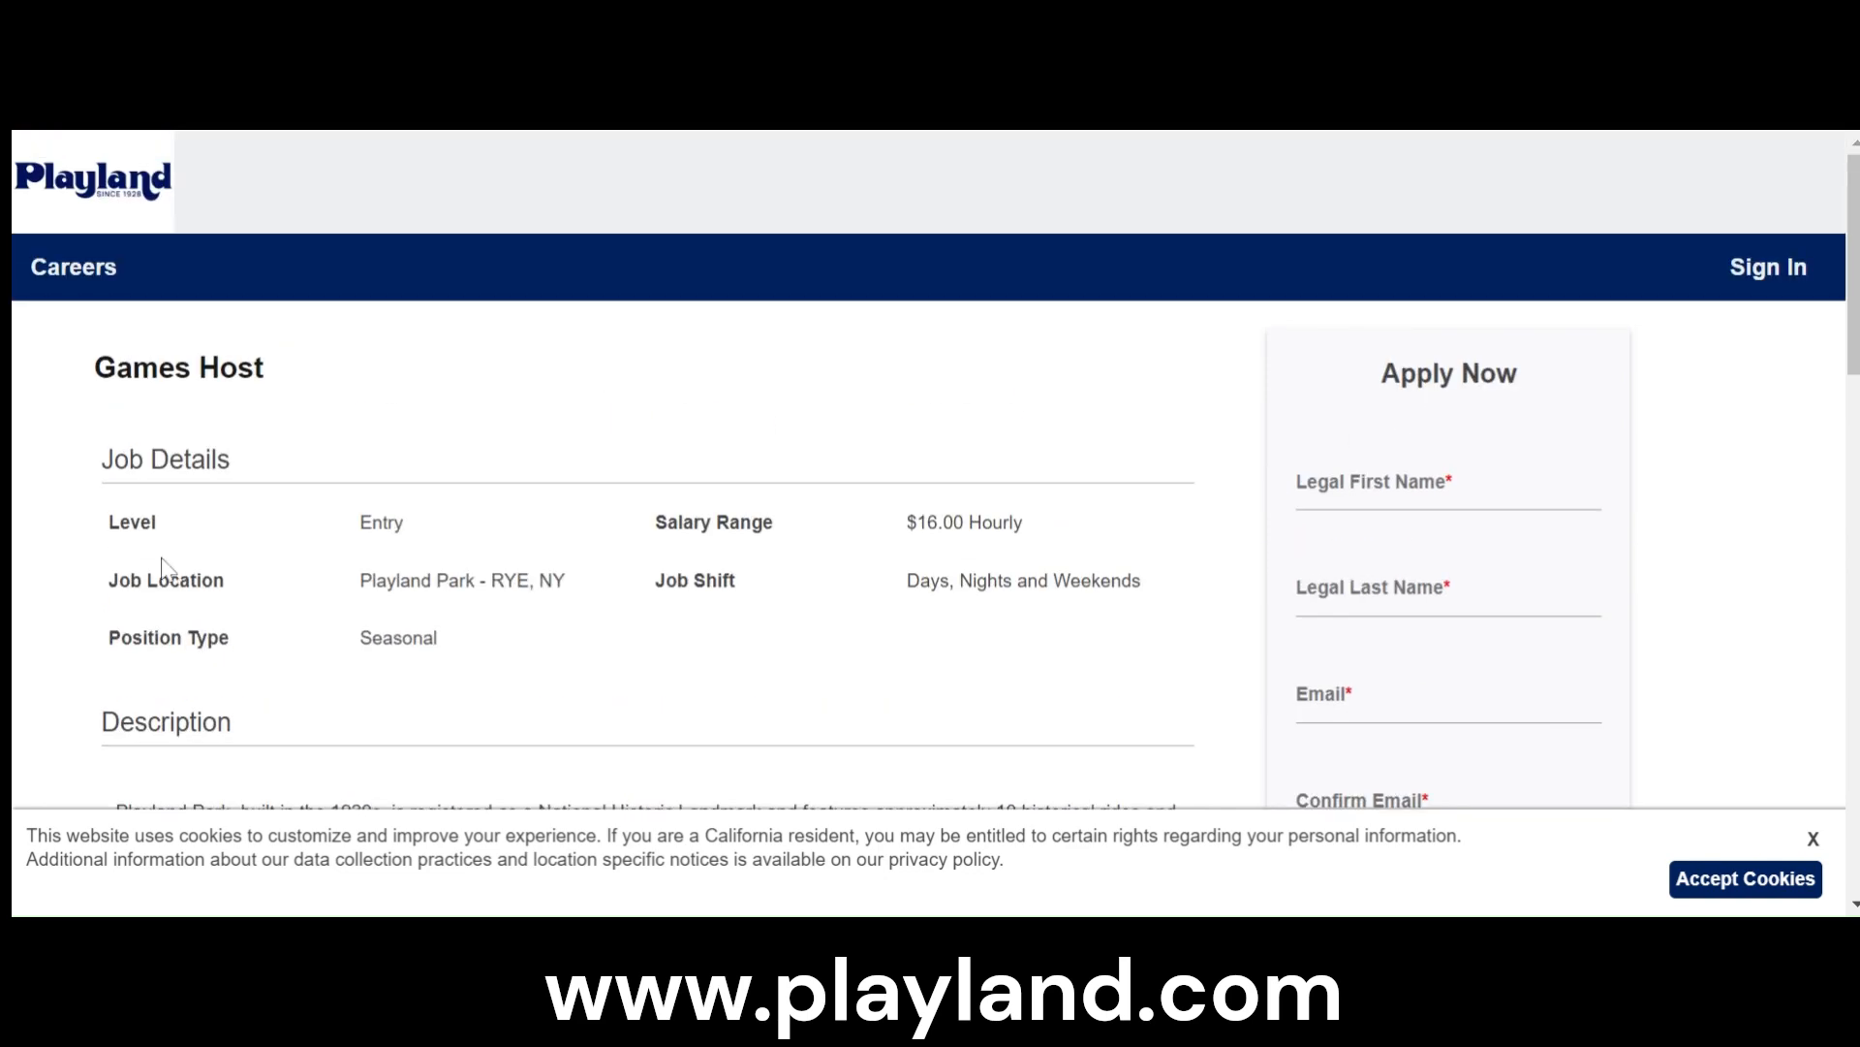
- Fill in the applicant's legal first and last name, e-mail, e-mail confirmation and phone number in the Games Host application form
click(1487, 490)
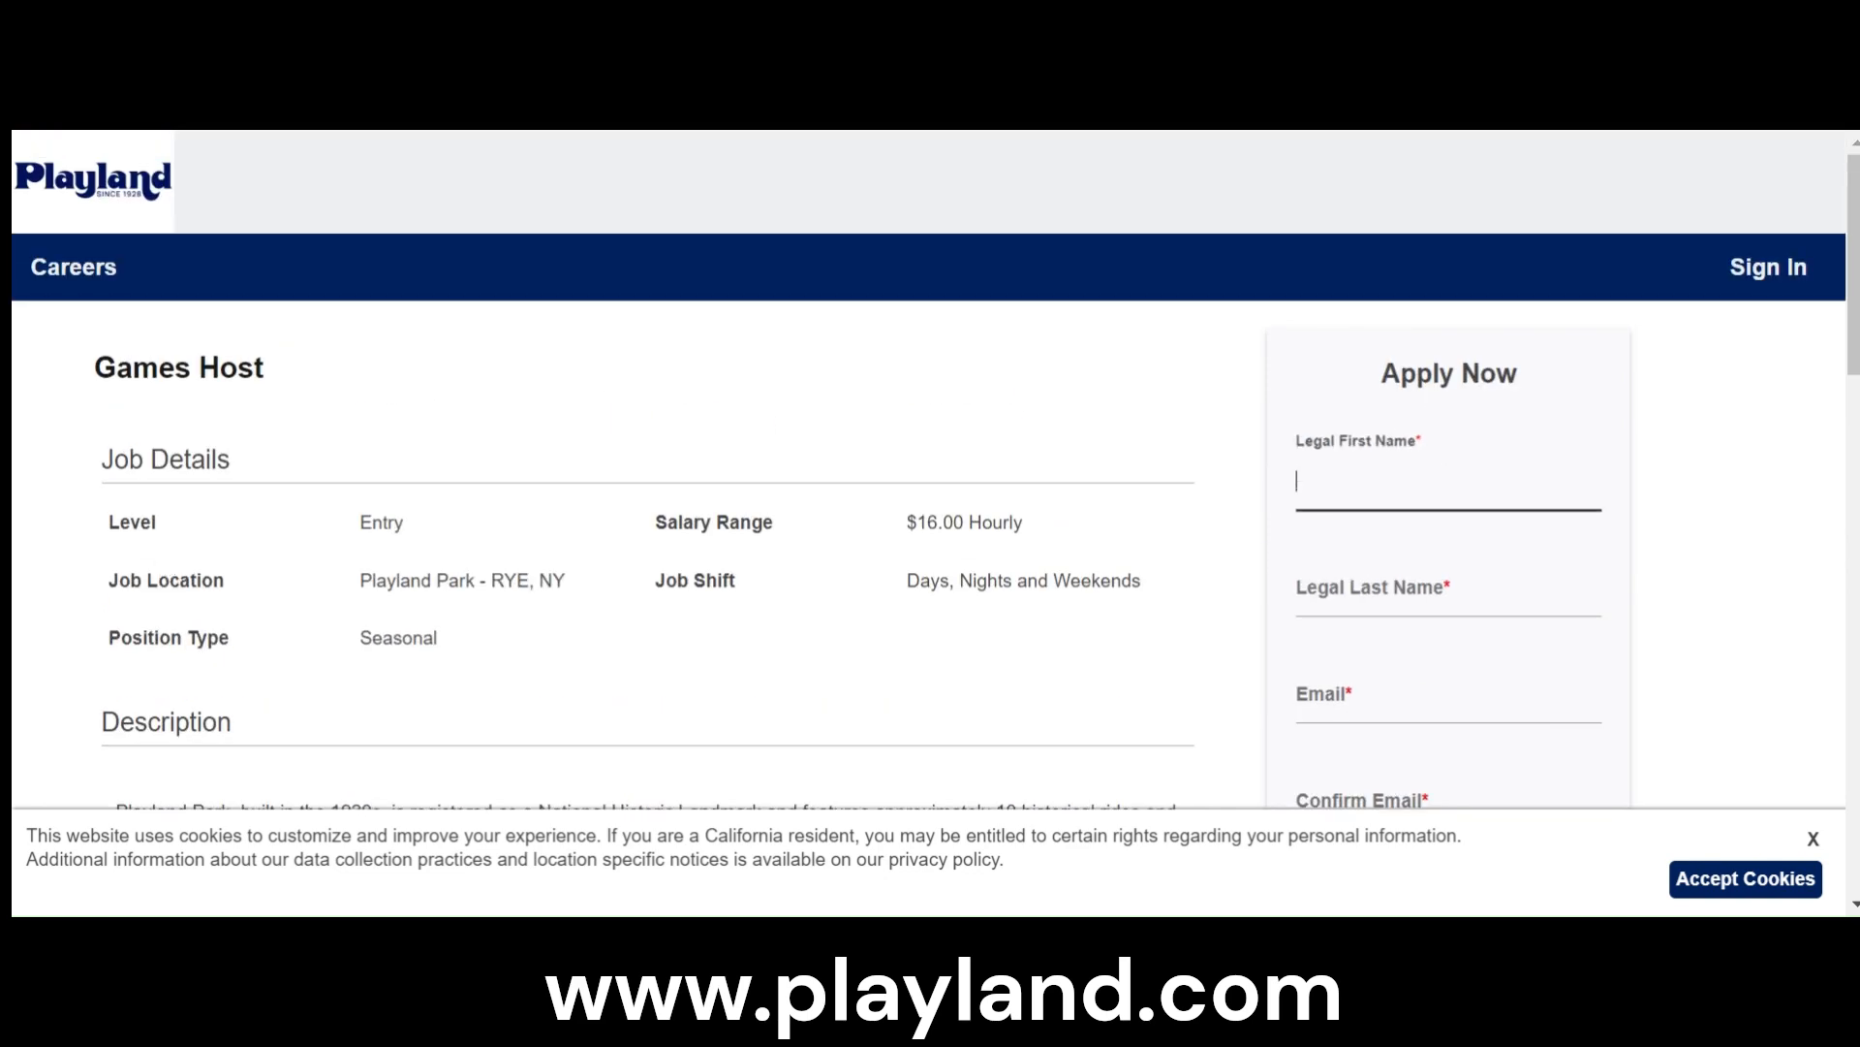
click(1488, 558)
scroll(1441, 353, down, 3)
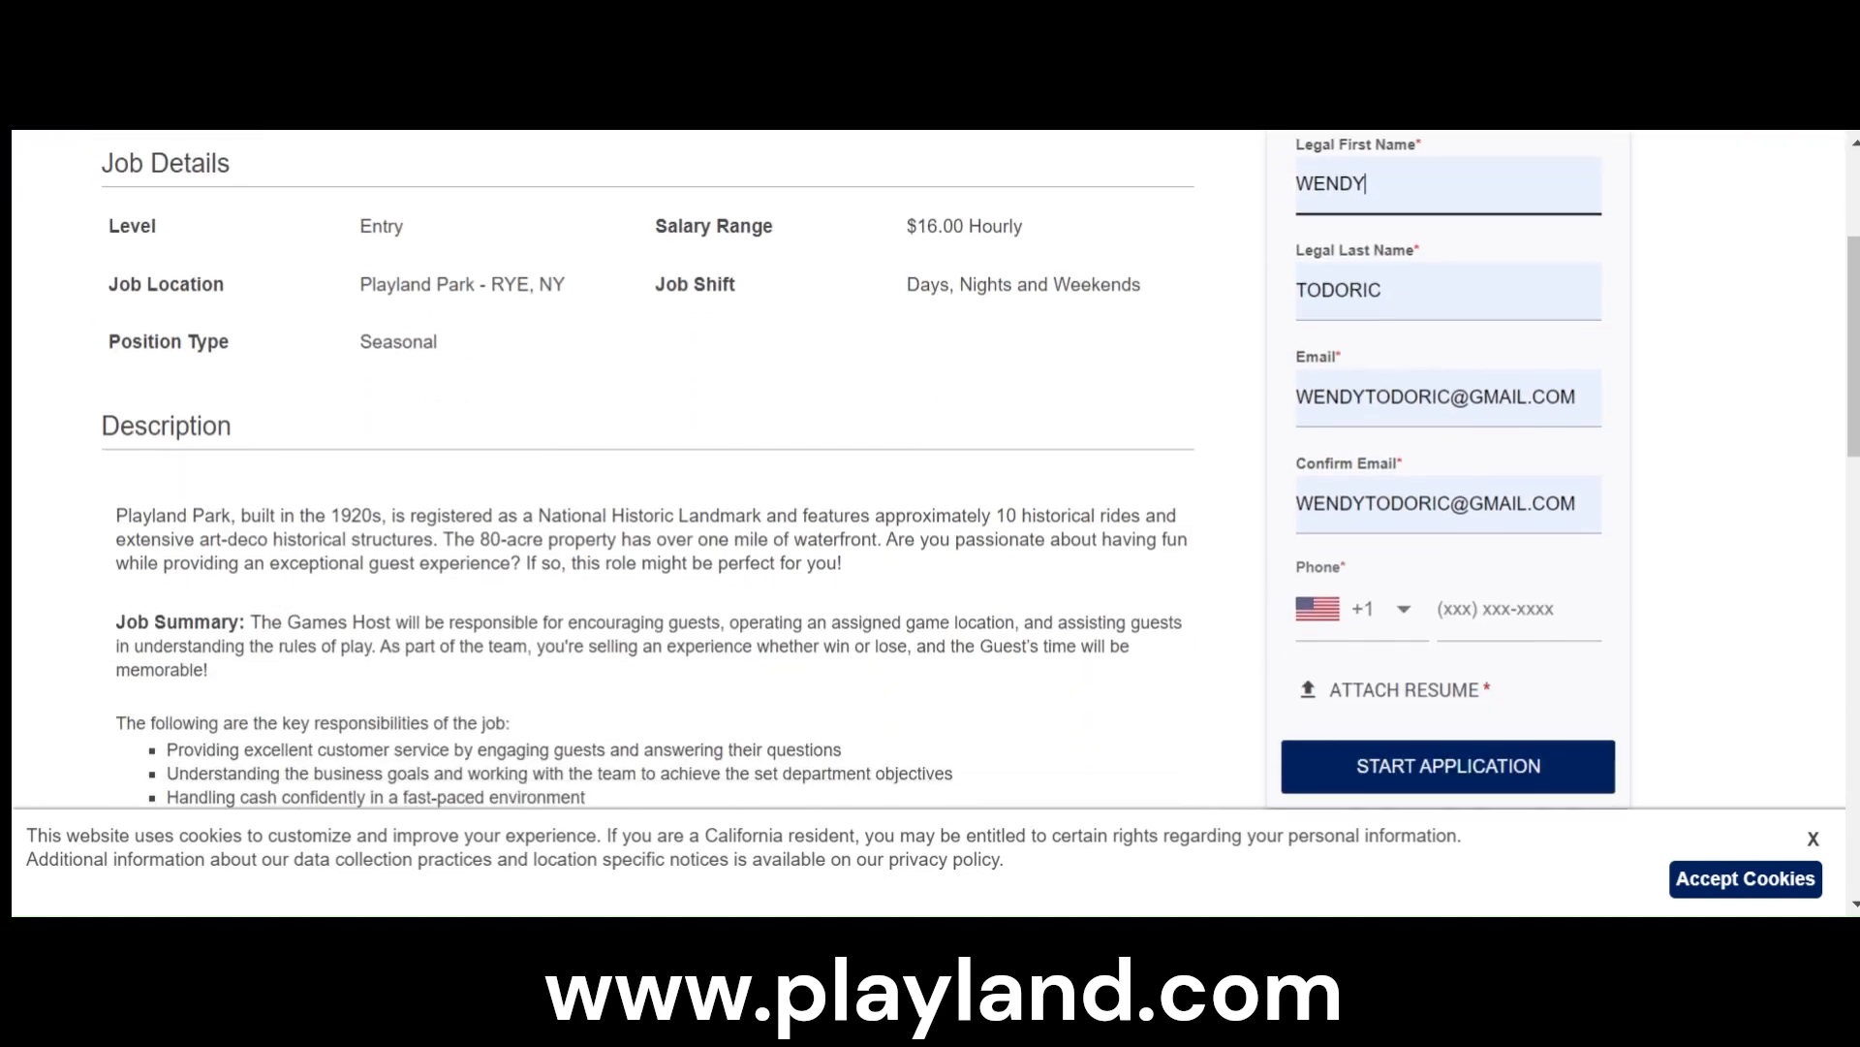
scroll(1415, 679, down, 2)
click(1438, 608)
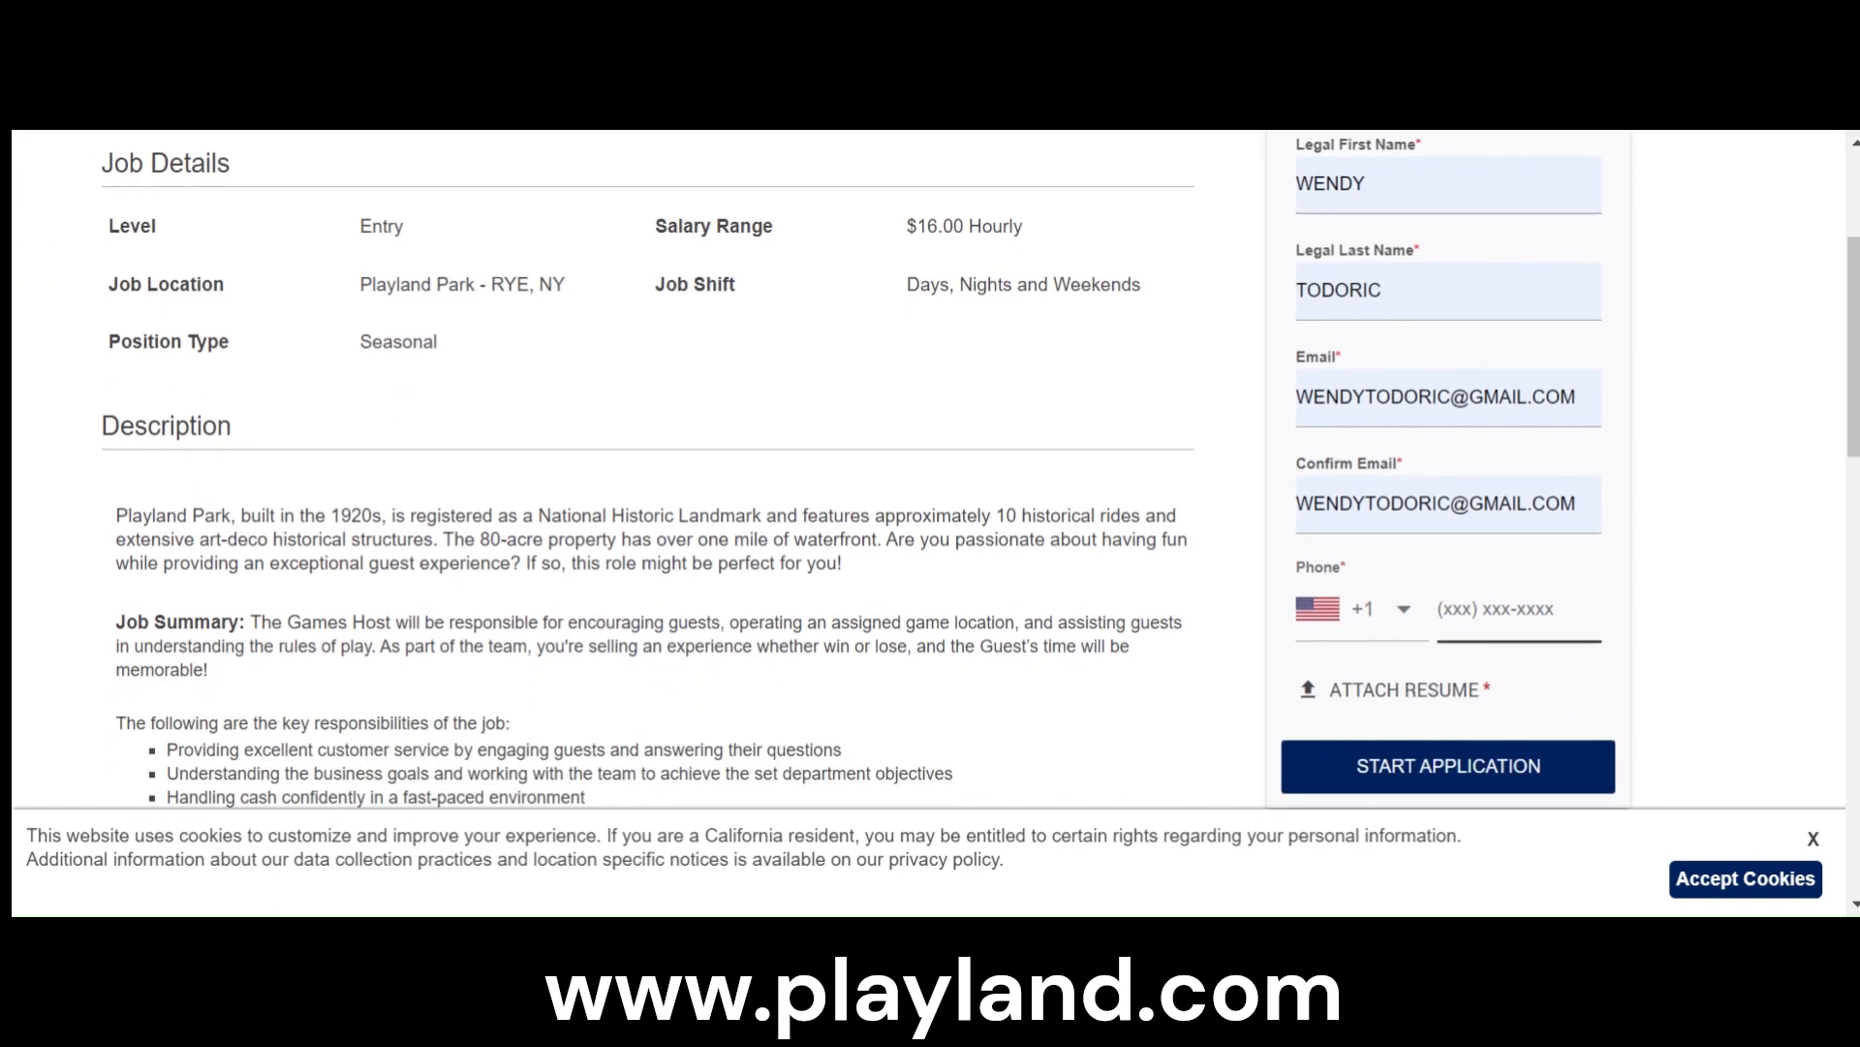
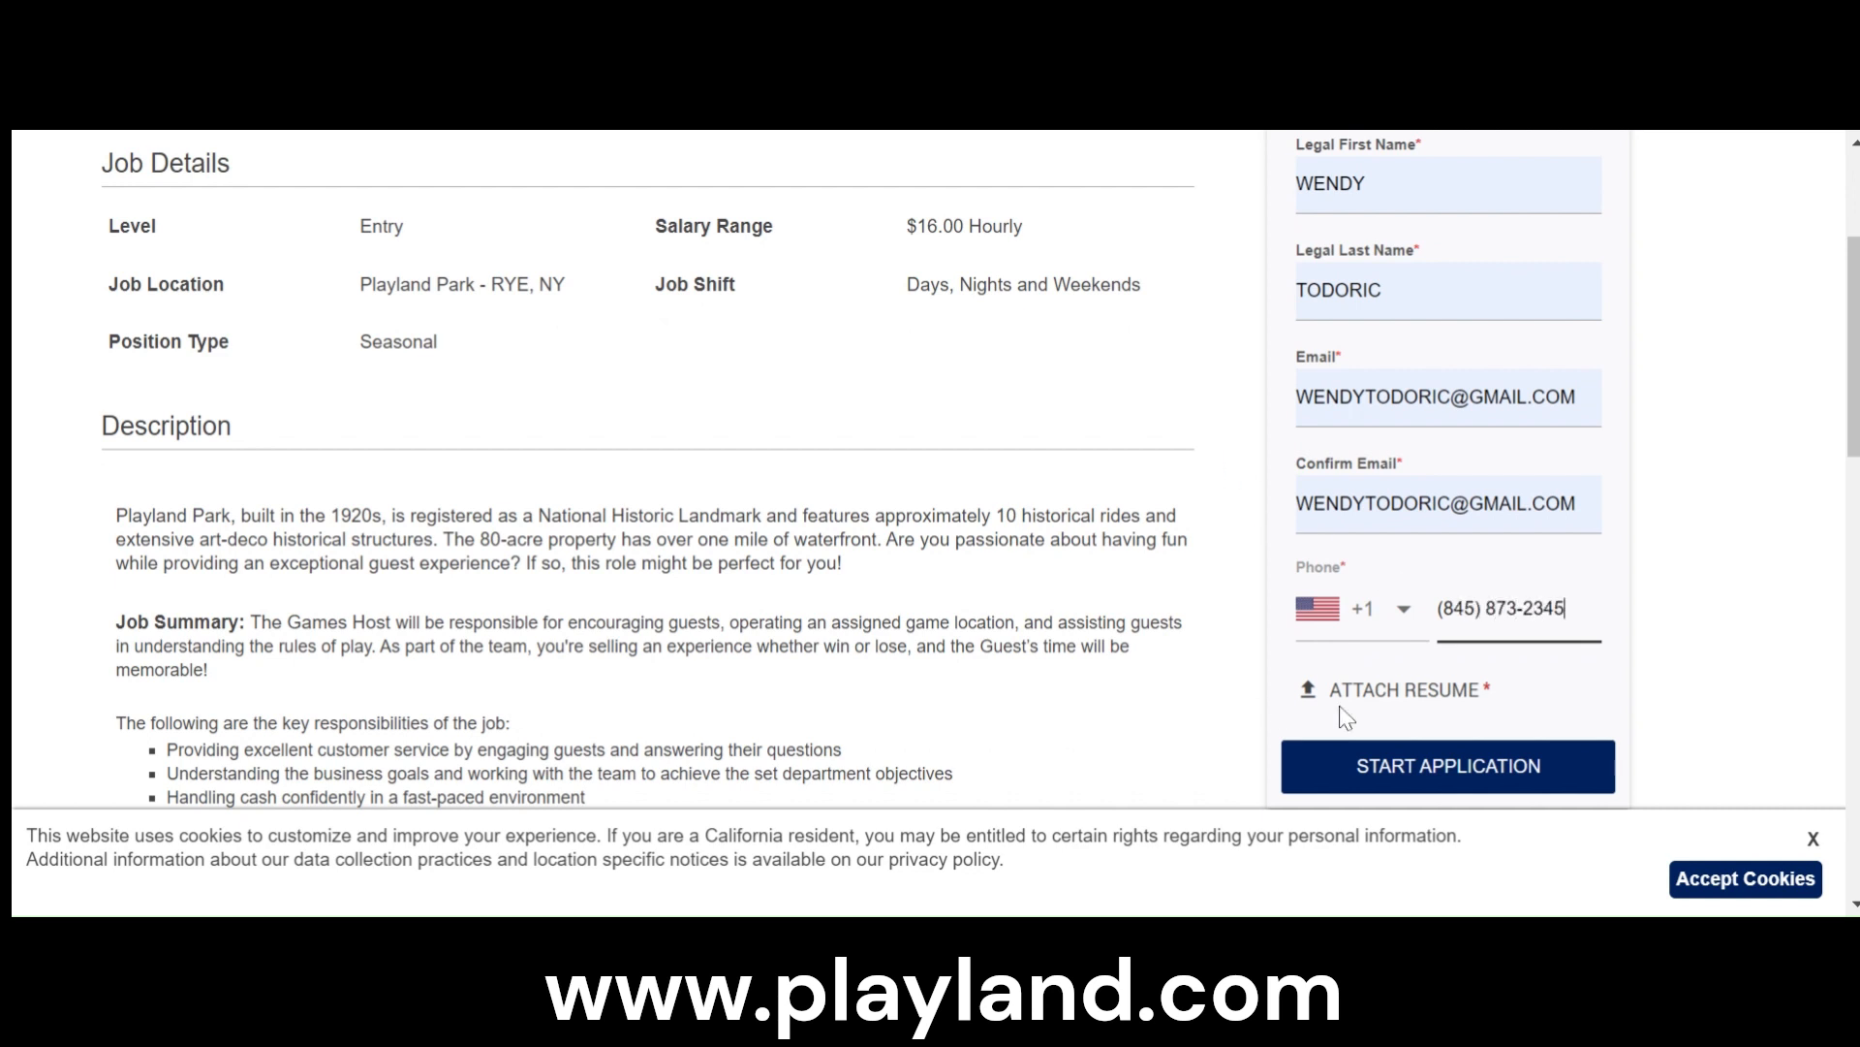
- Answer Yes to the consent question about receiving job application text messages
click(1310, 698)
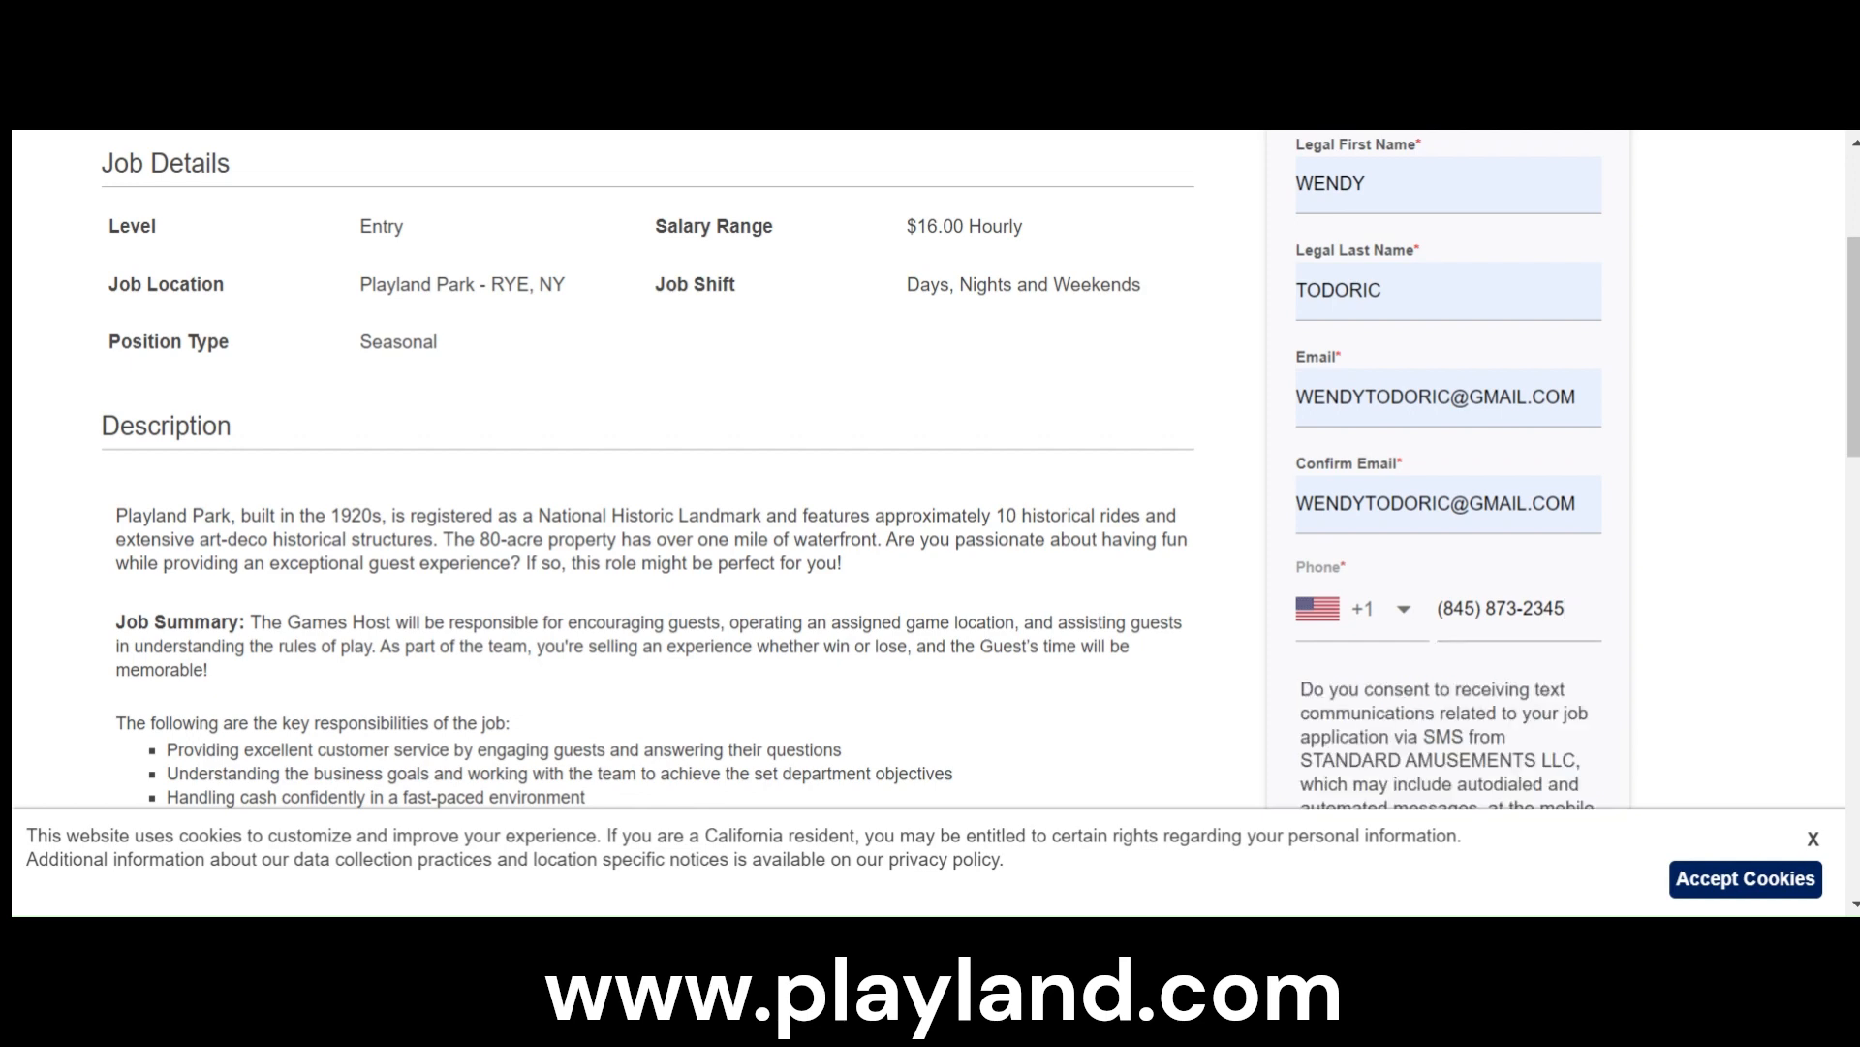
scroll(1294, 695, down, 3)
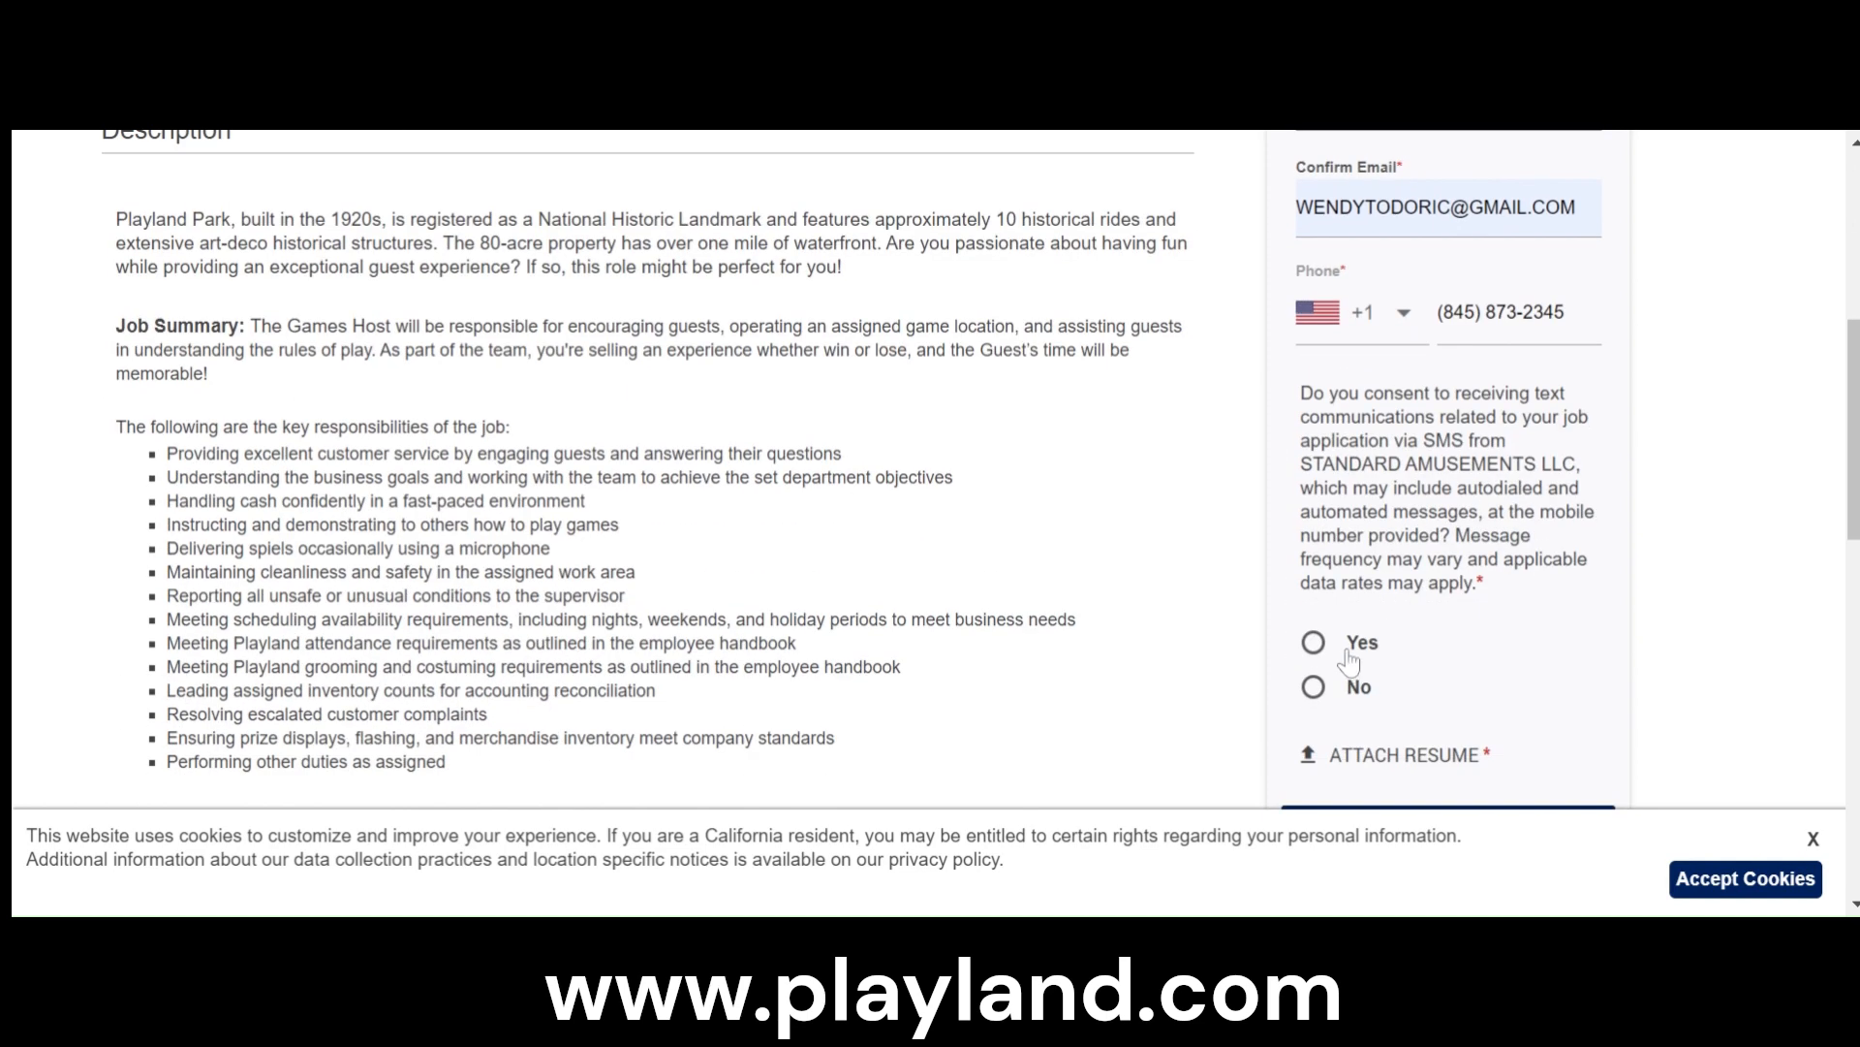
click(1353, 650)
- Attach My Resume.pdf as the resume for the Games Host application
scroll(1371, 654, down, 9)
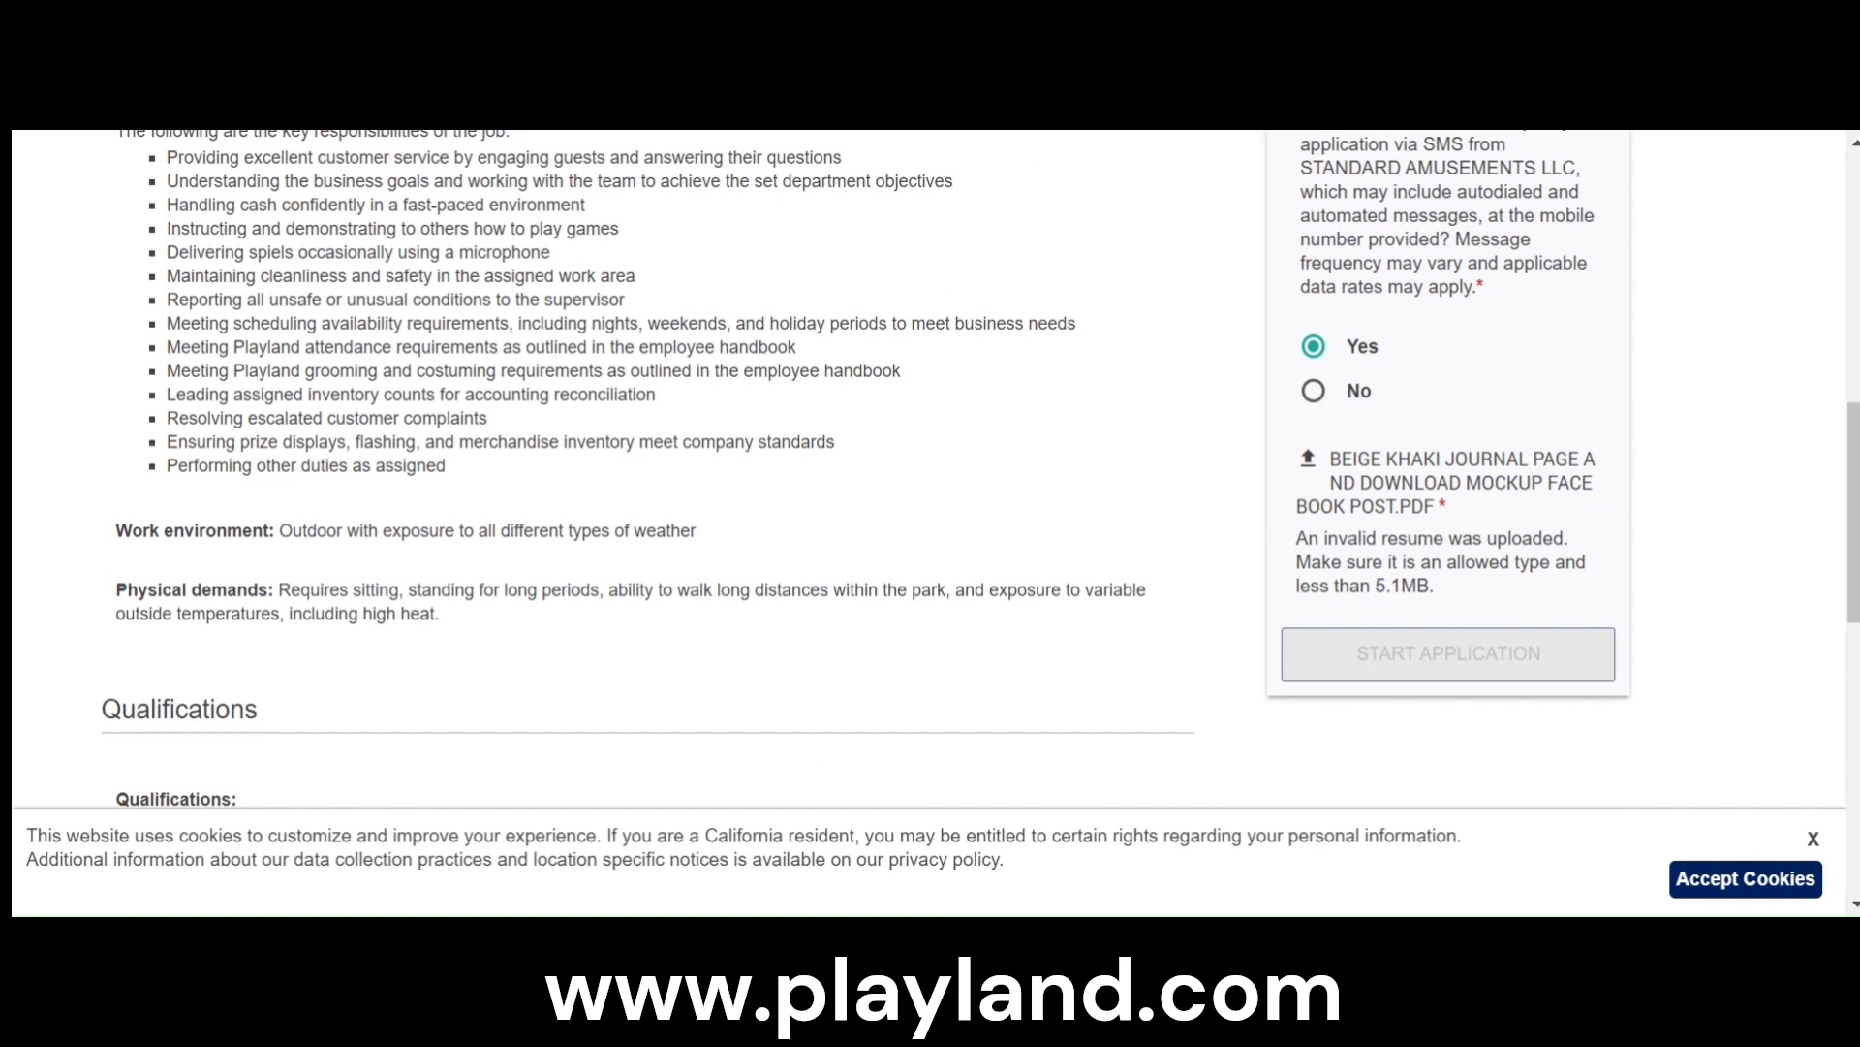
scroll(1497, 506, down, 3)
scroll(1497, 506, up, 10)
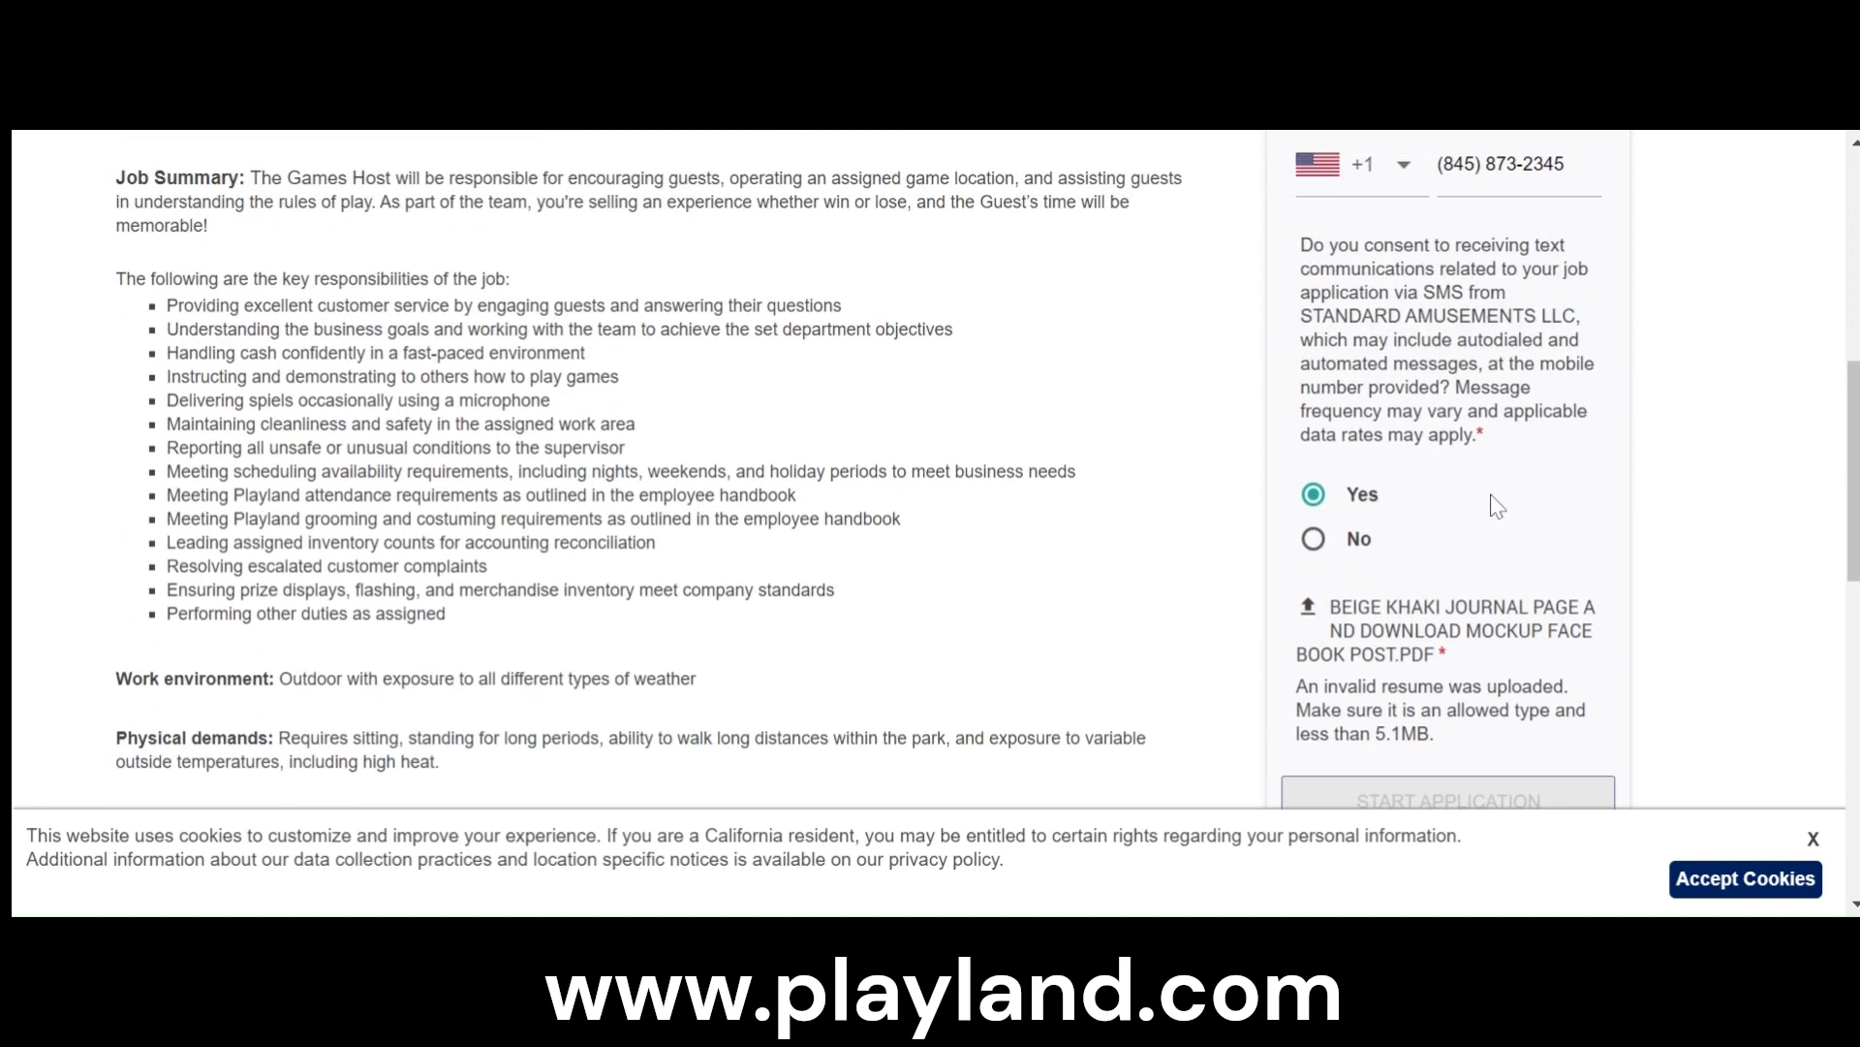
scroll(1509, 508, up, 2)
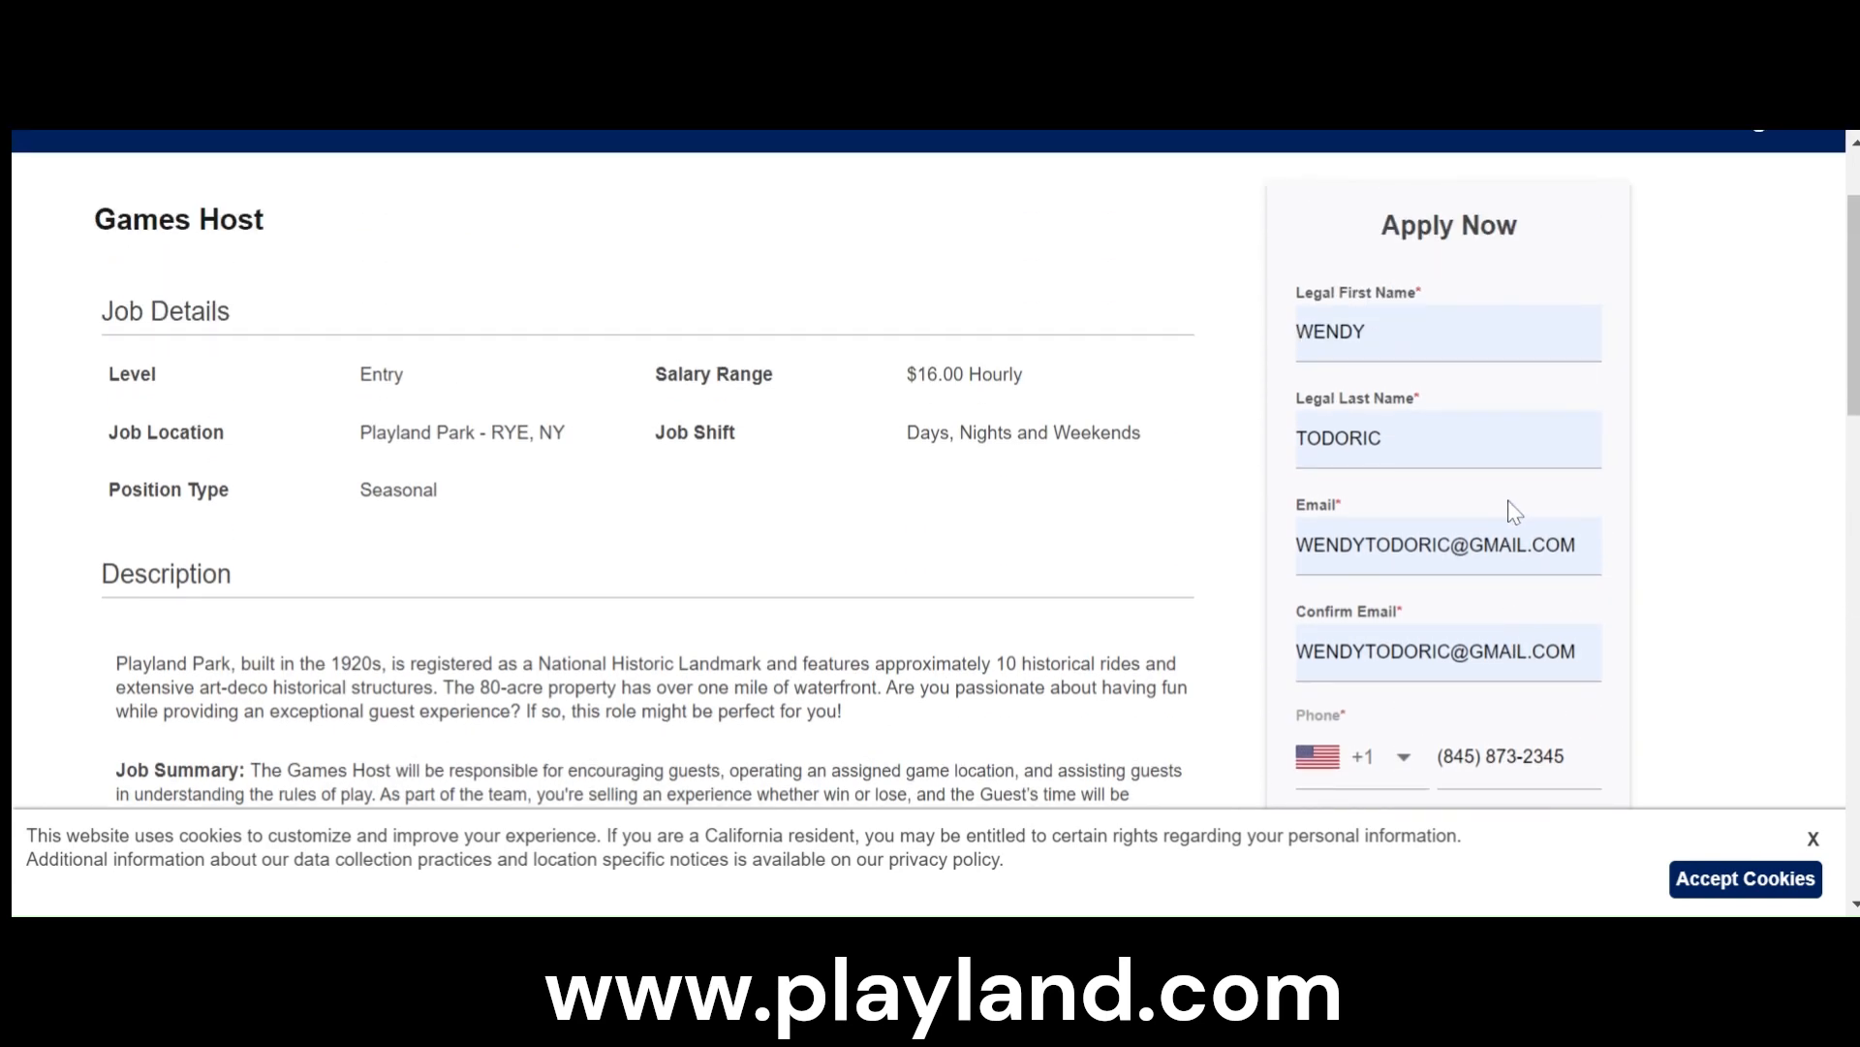
scroll(1514, 511, down, 8)
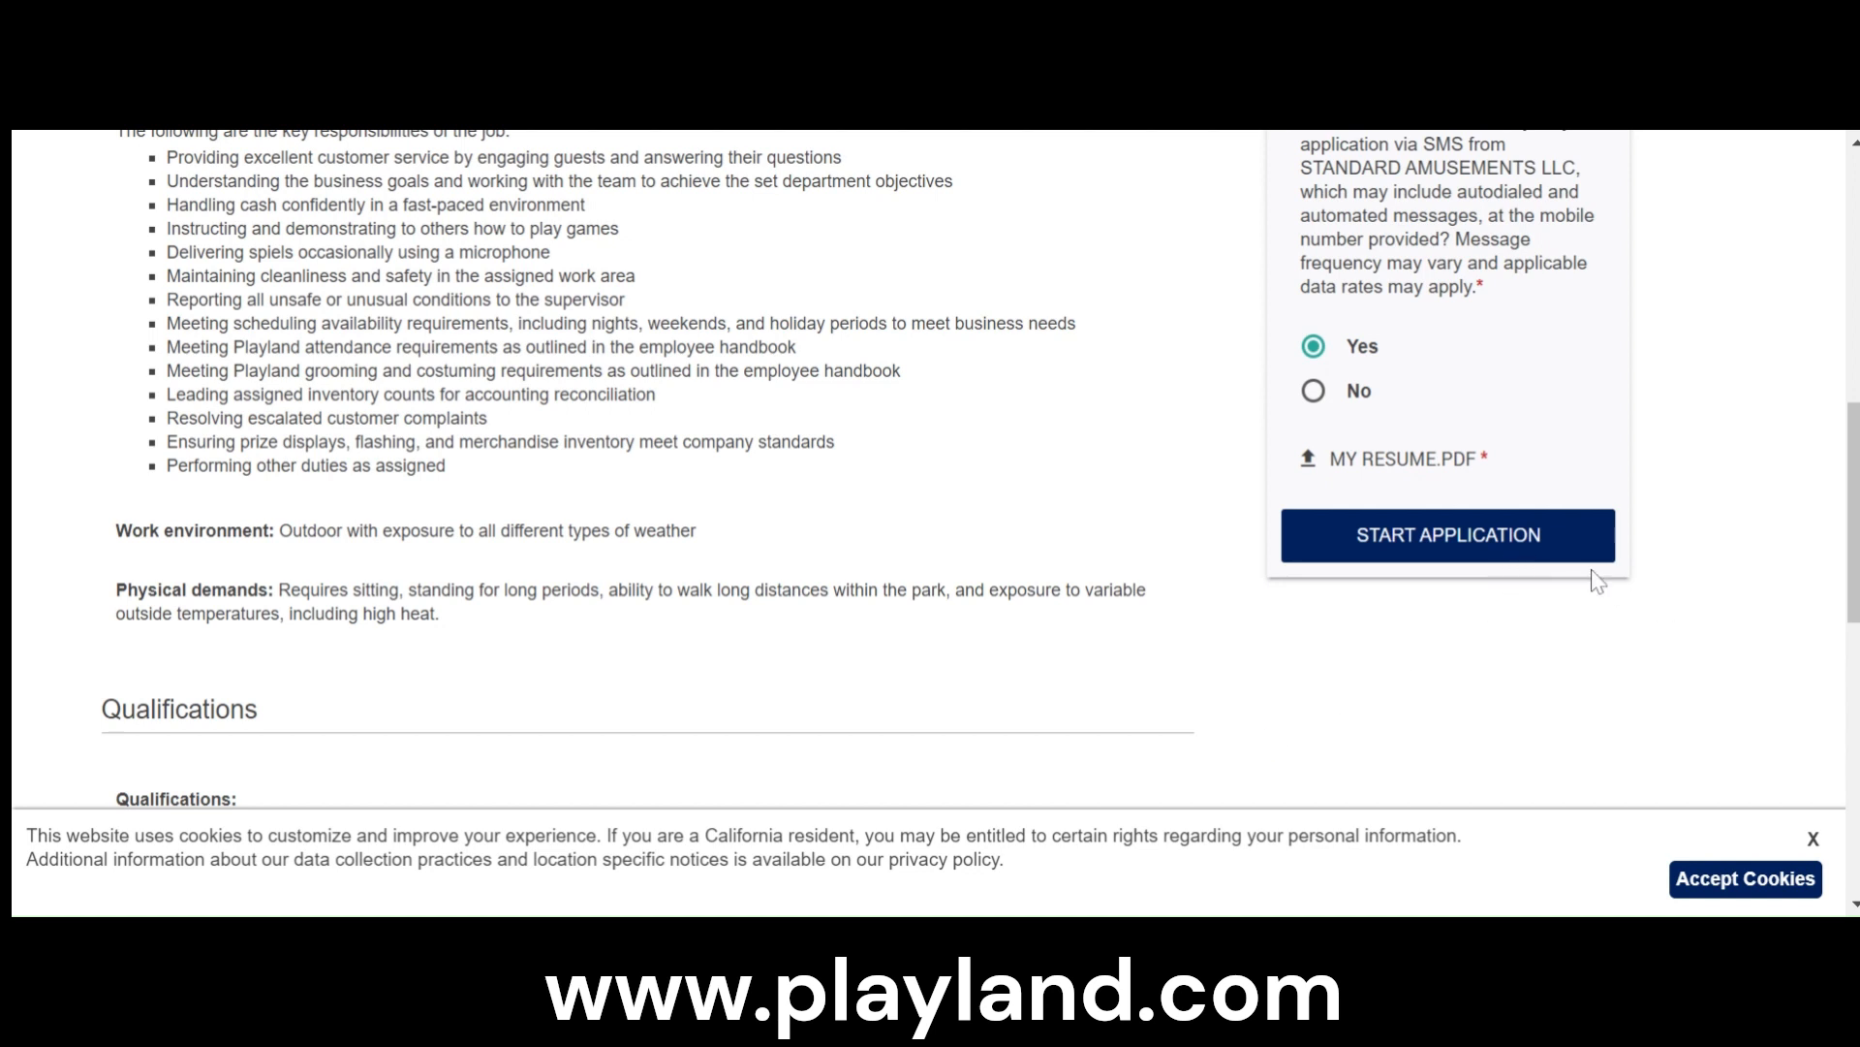
- Start the Games Host application and decline auto-filling it from the resume
click(1469, 560)
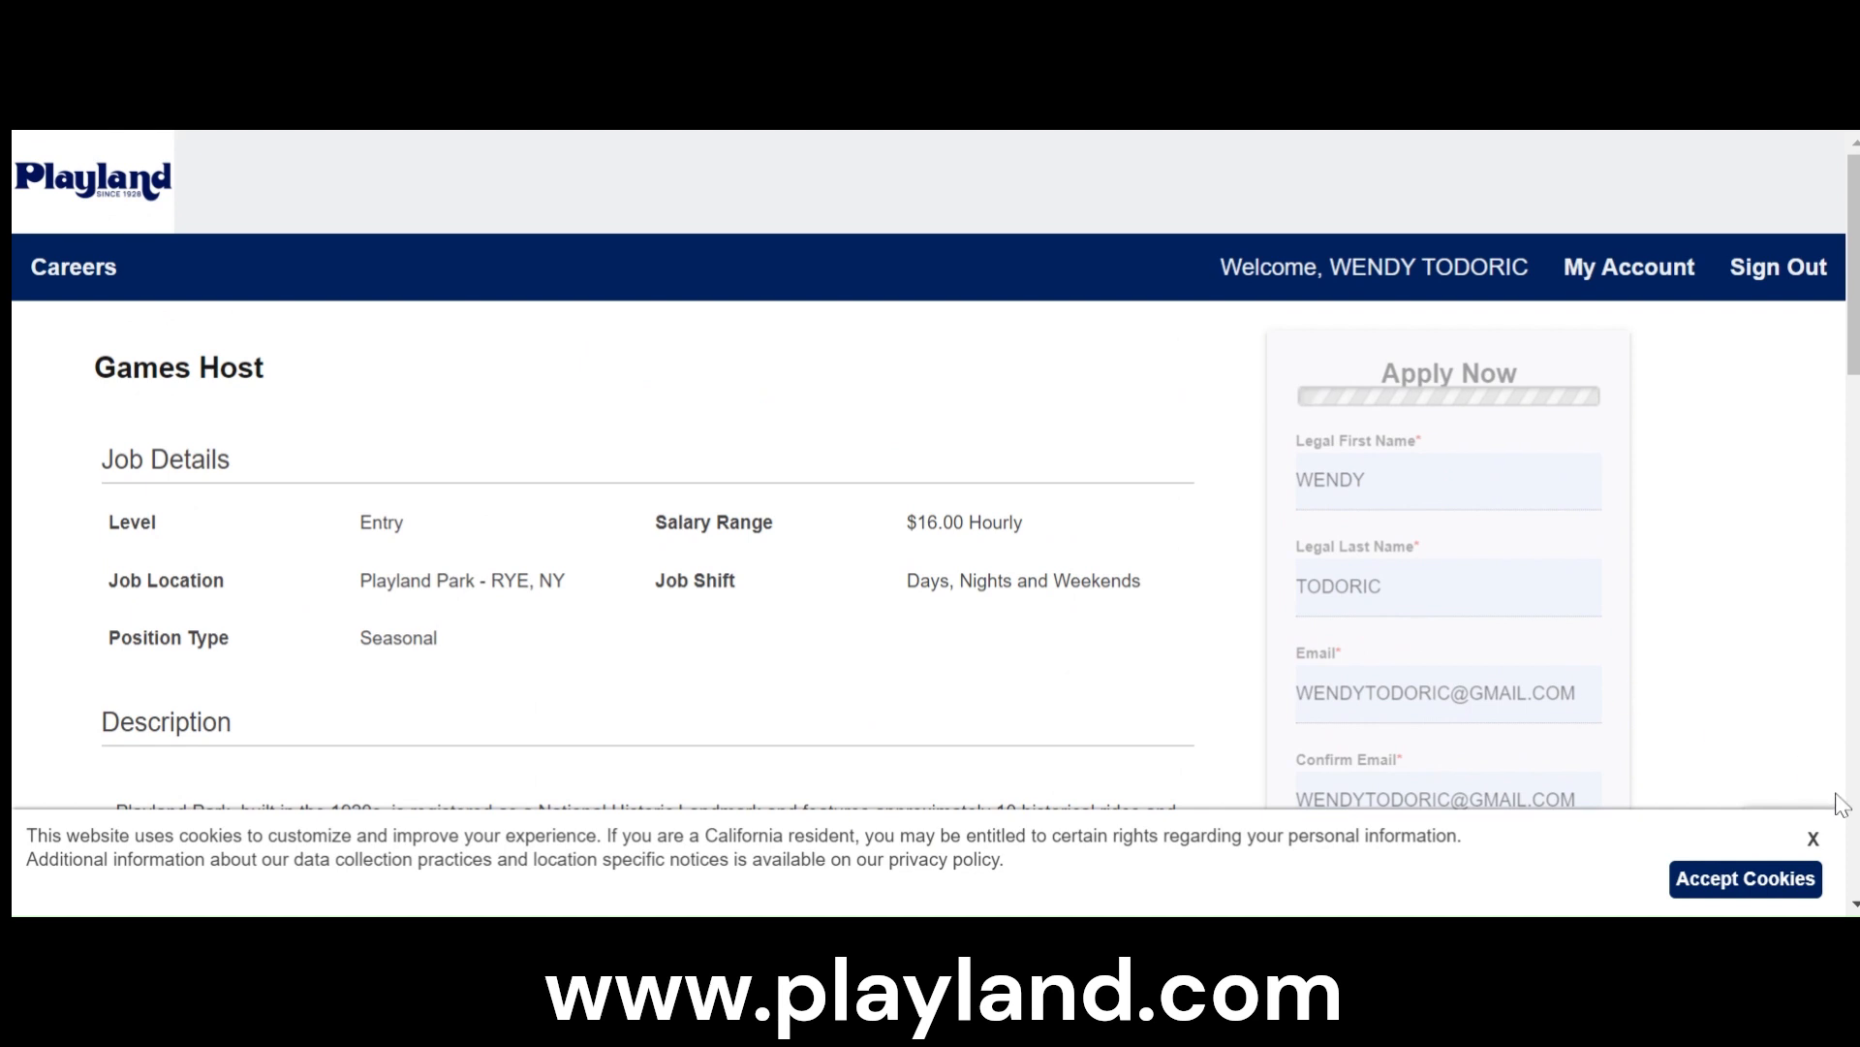
click(1814, 839)
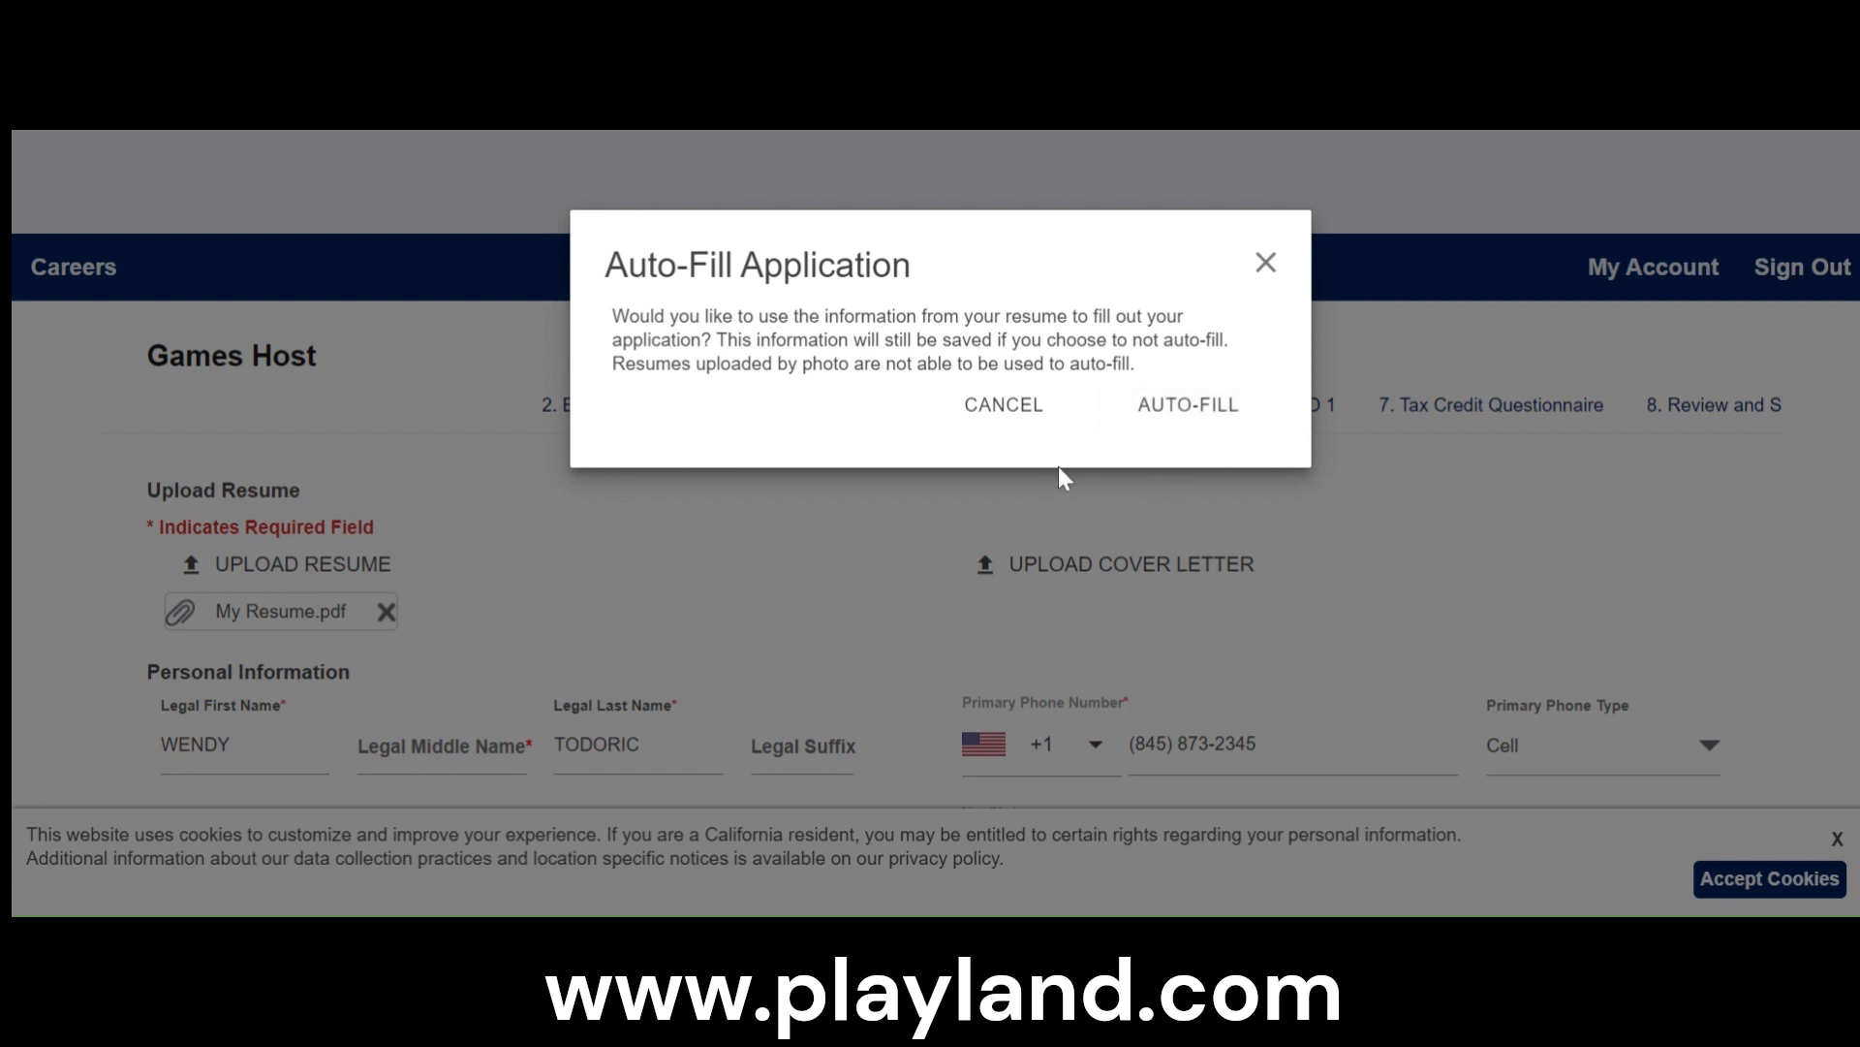
click(1023, 430)
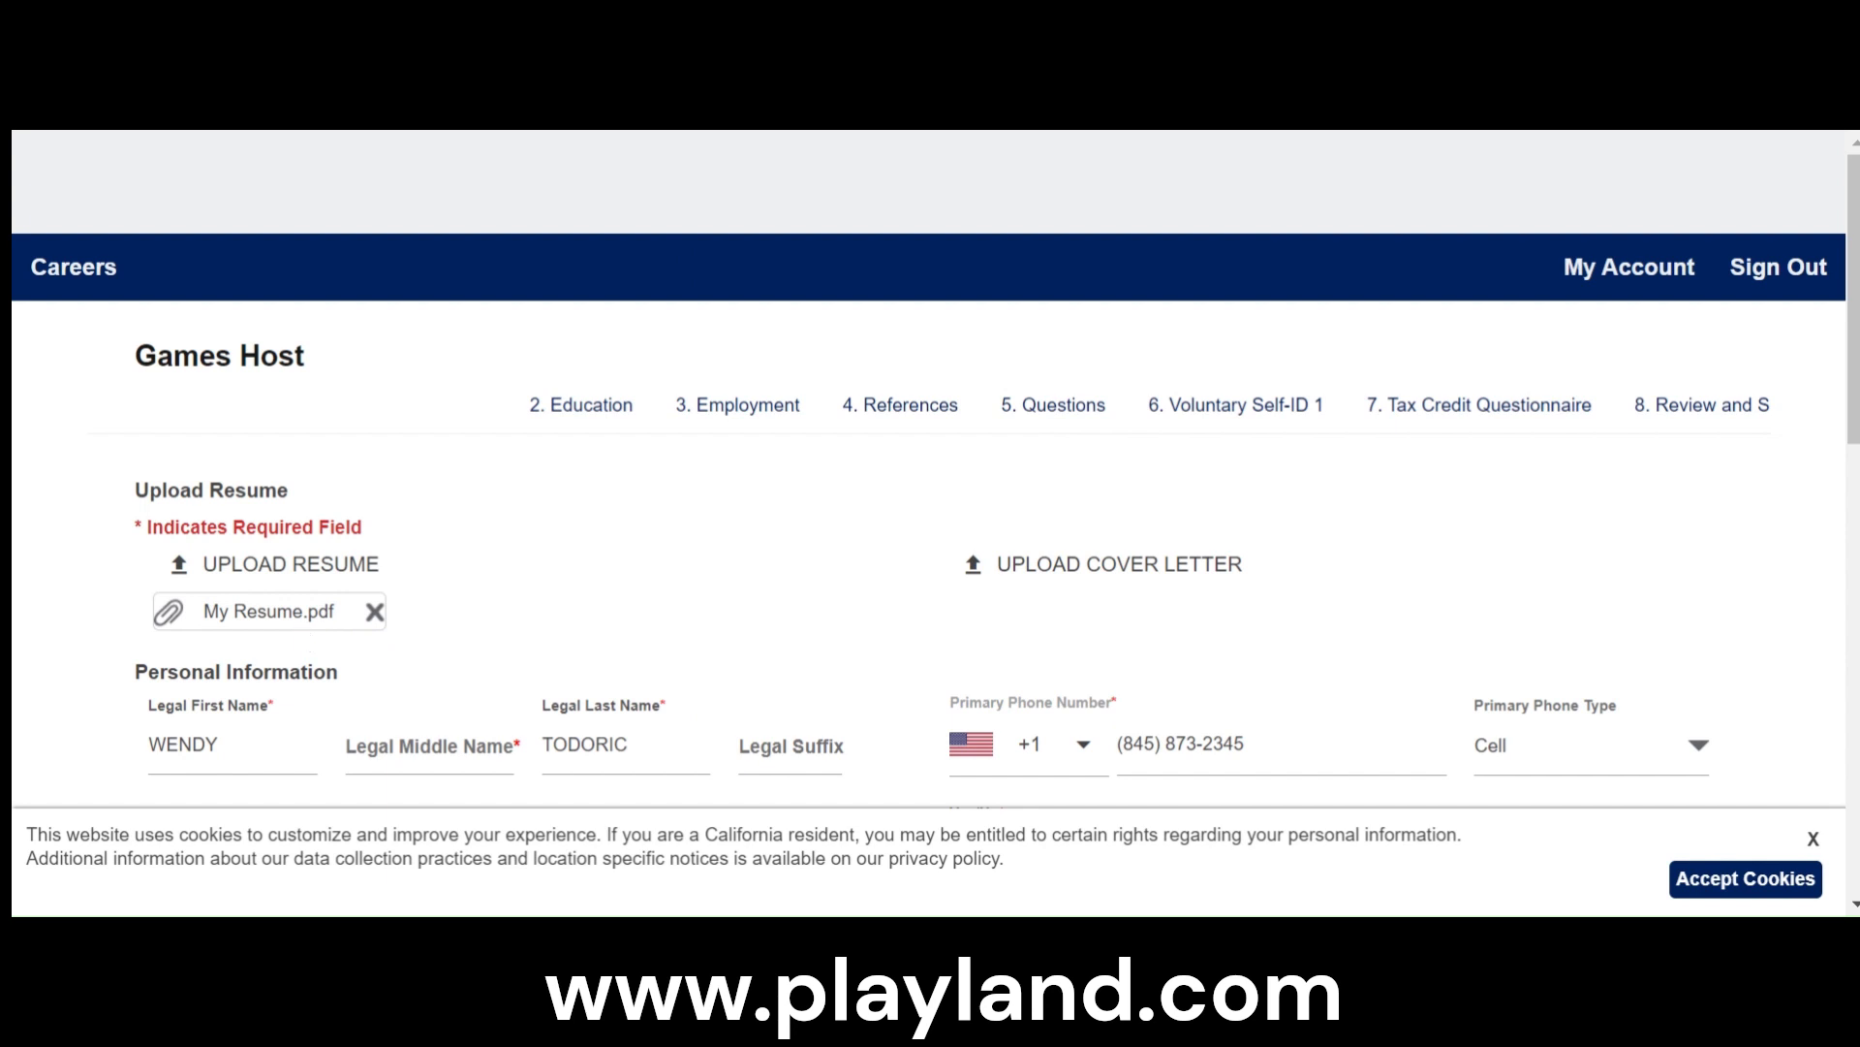
- Fill in the applicant's country, street address, city, state and zip code using the saved address suggestion
scroll(1216, 669, down, 3)
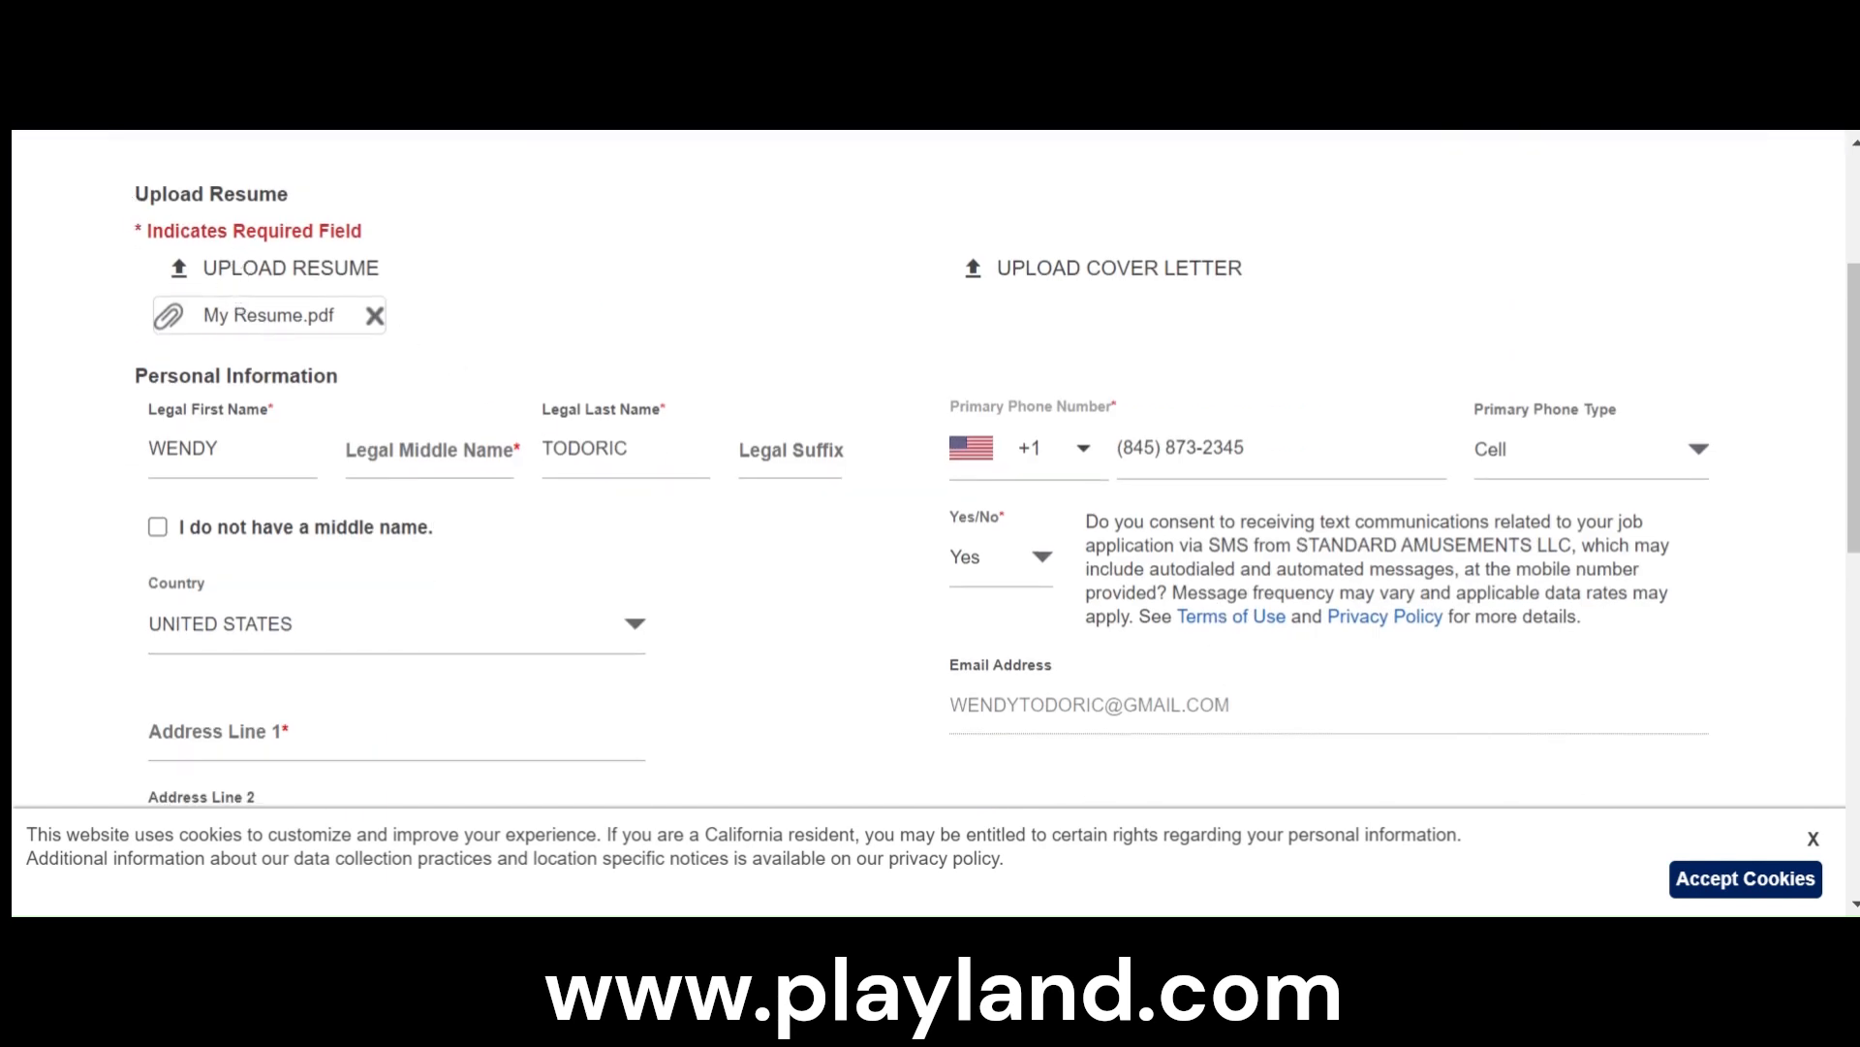
scroll(391, 628, down, 2)
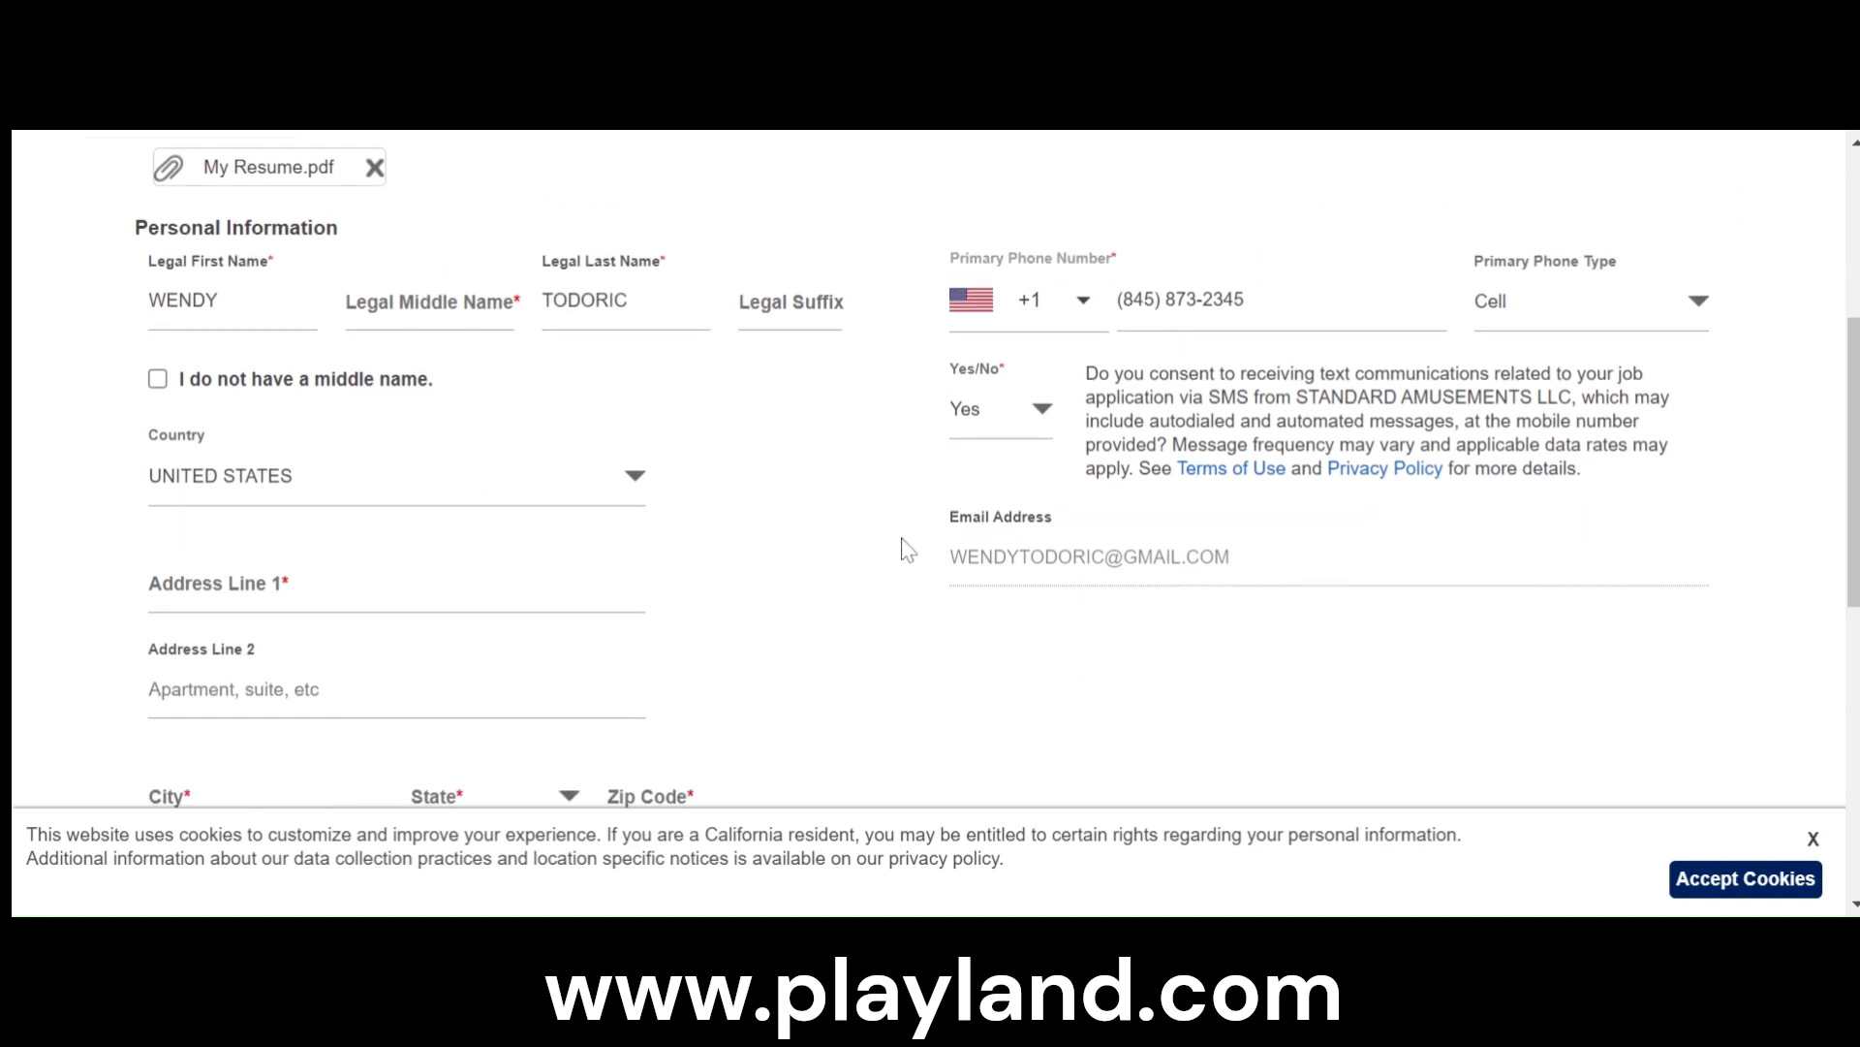
scroll(963, 538, down, 5)
click(252, 583)
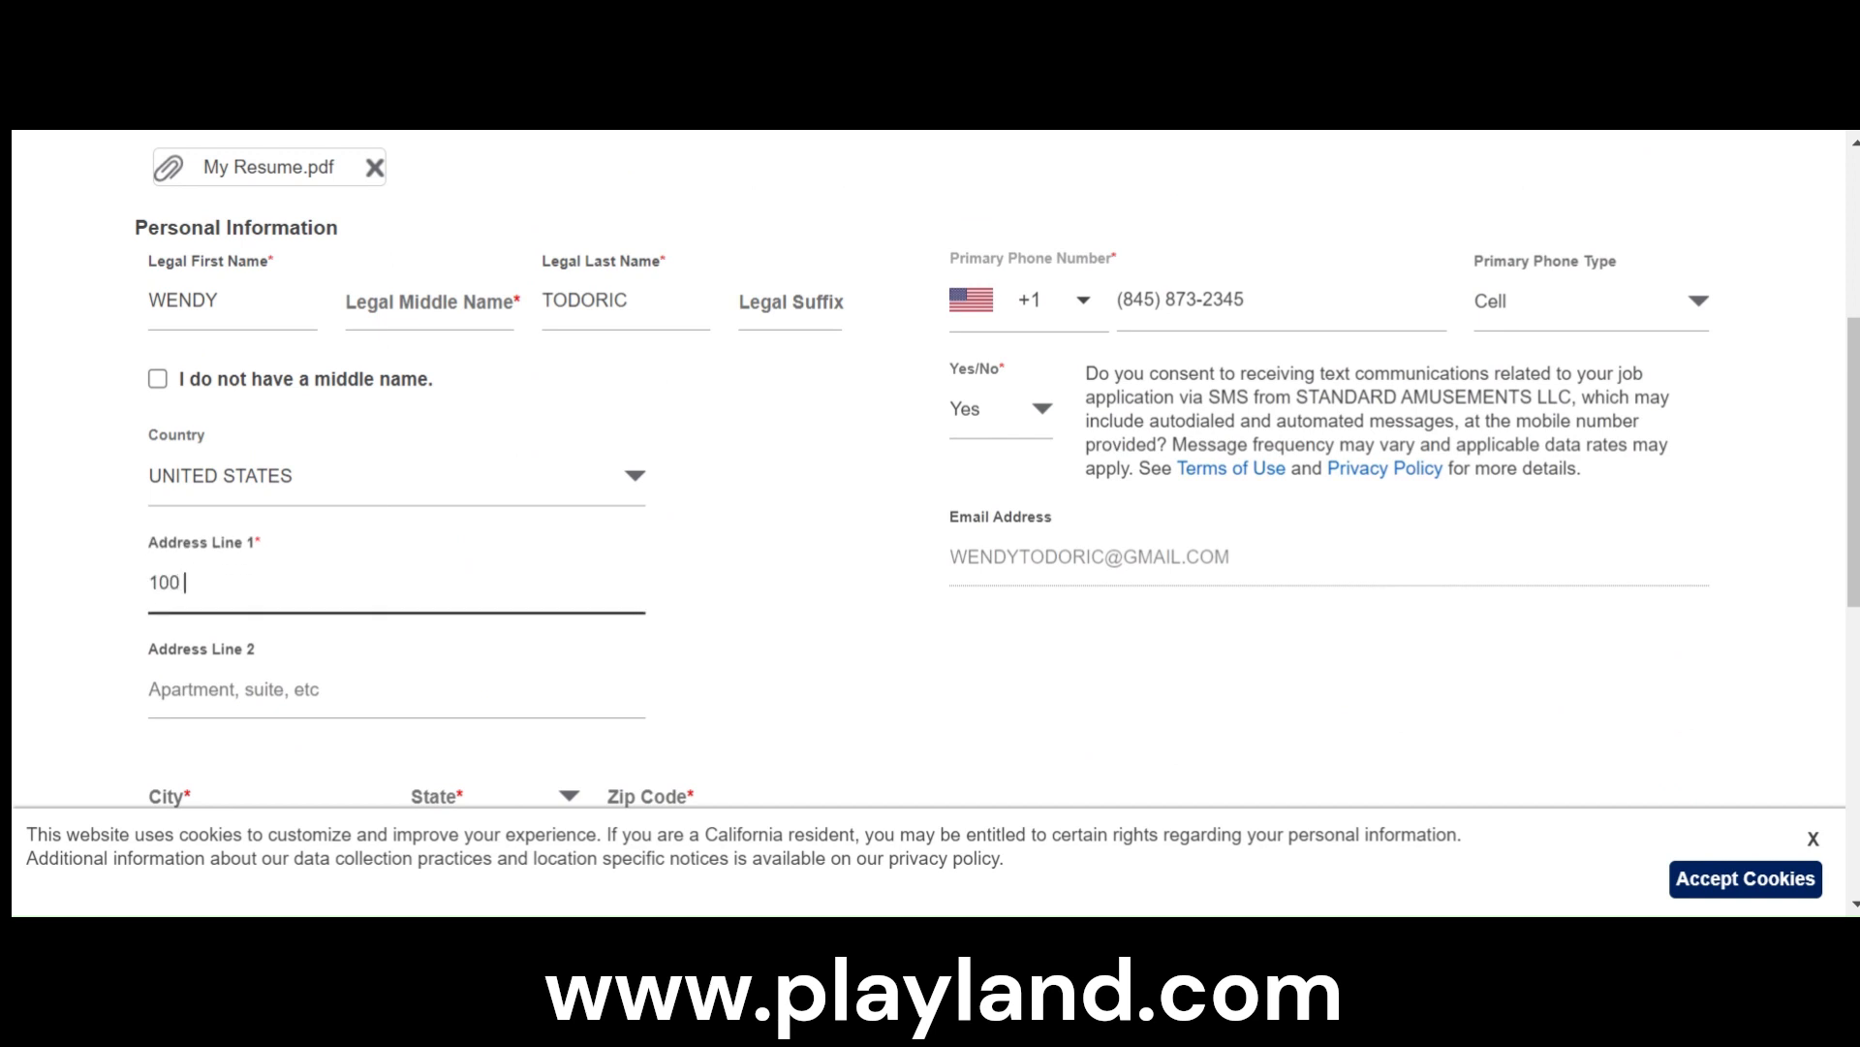
text(100)
key(Down)
key(Return)
click(851, 569)
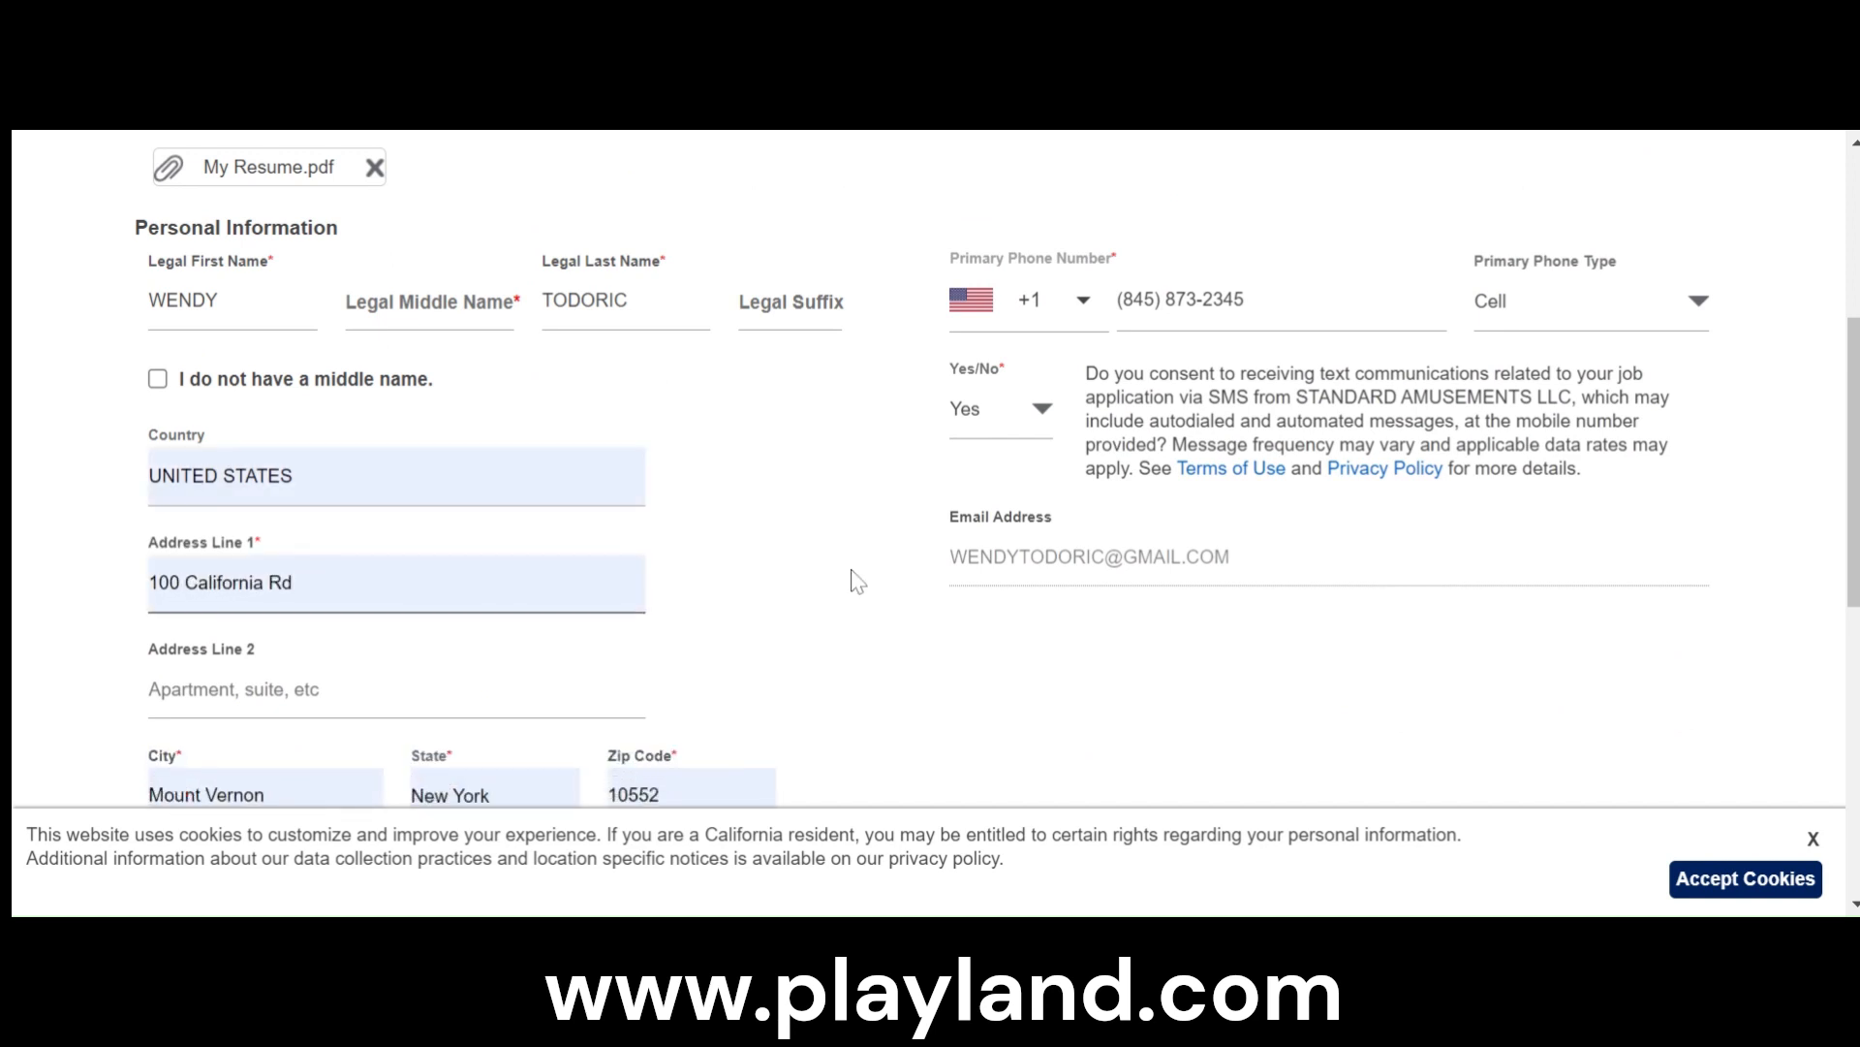
- Answer Yes to the age, work authorization and background check questions, and try to continue to the next section
scroll(855, 562, down, 1)
scroll(930, 674, up, 3)
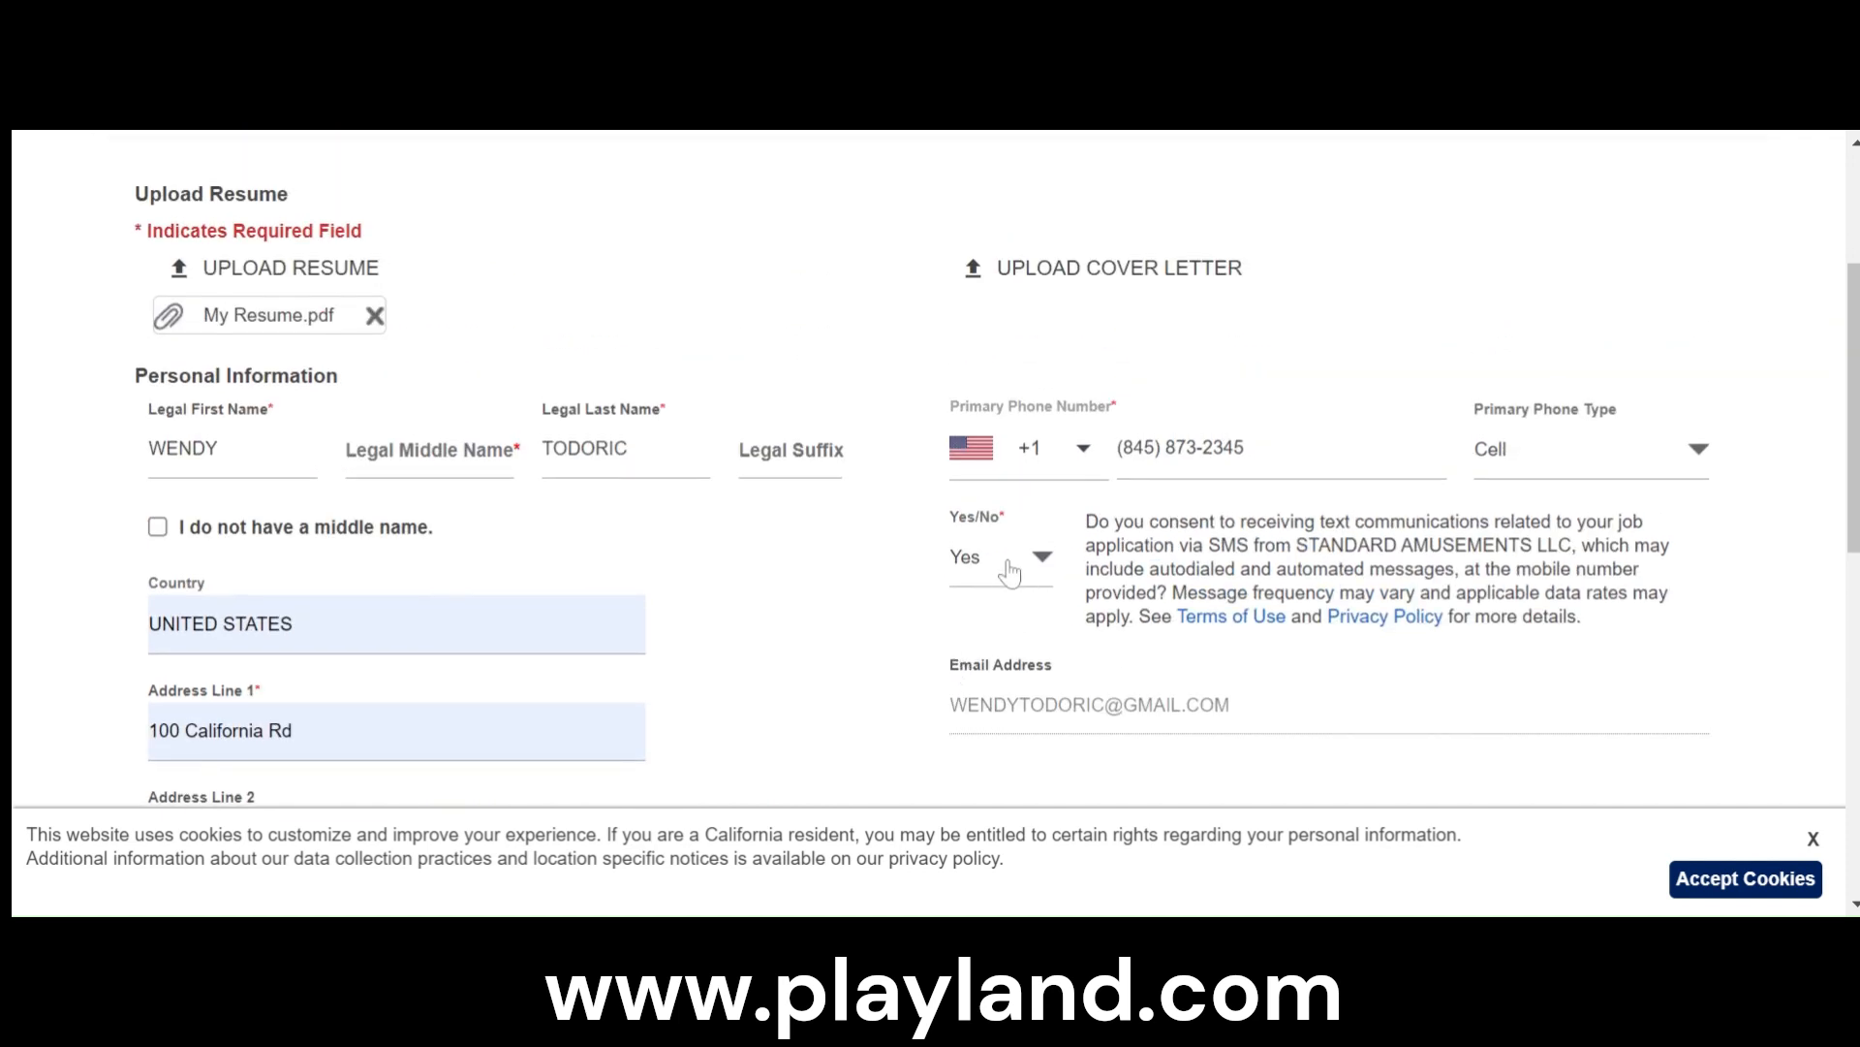
scroll(979, 567, down, 6)
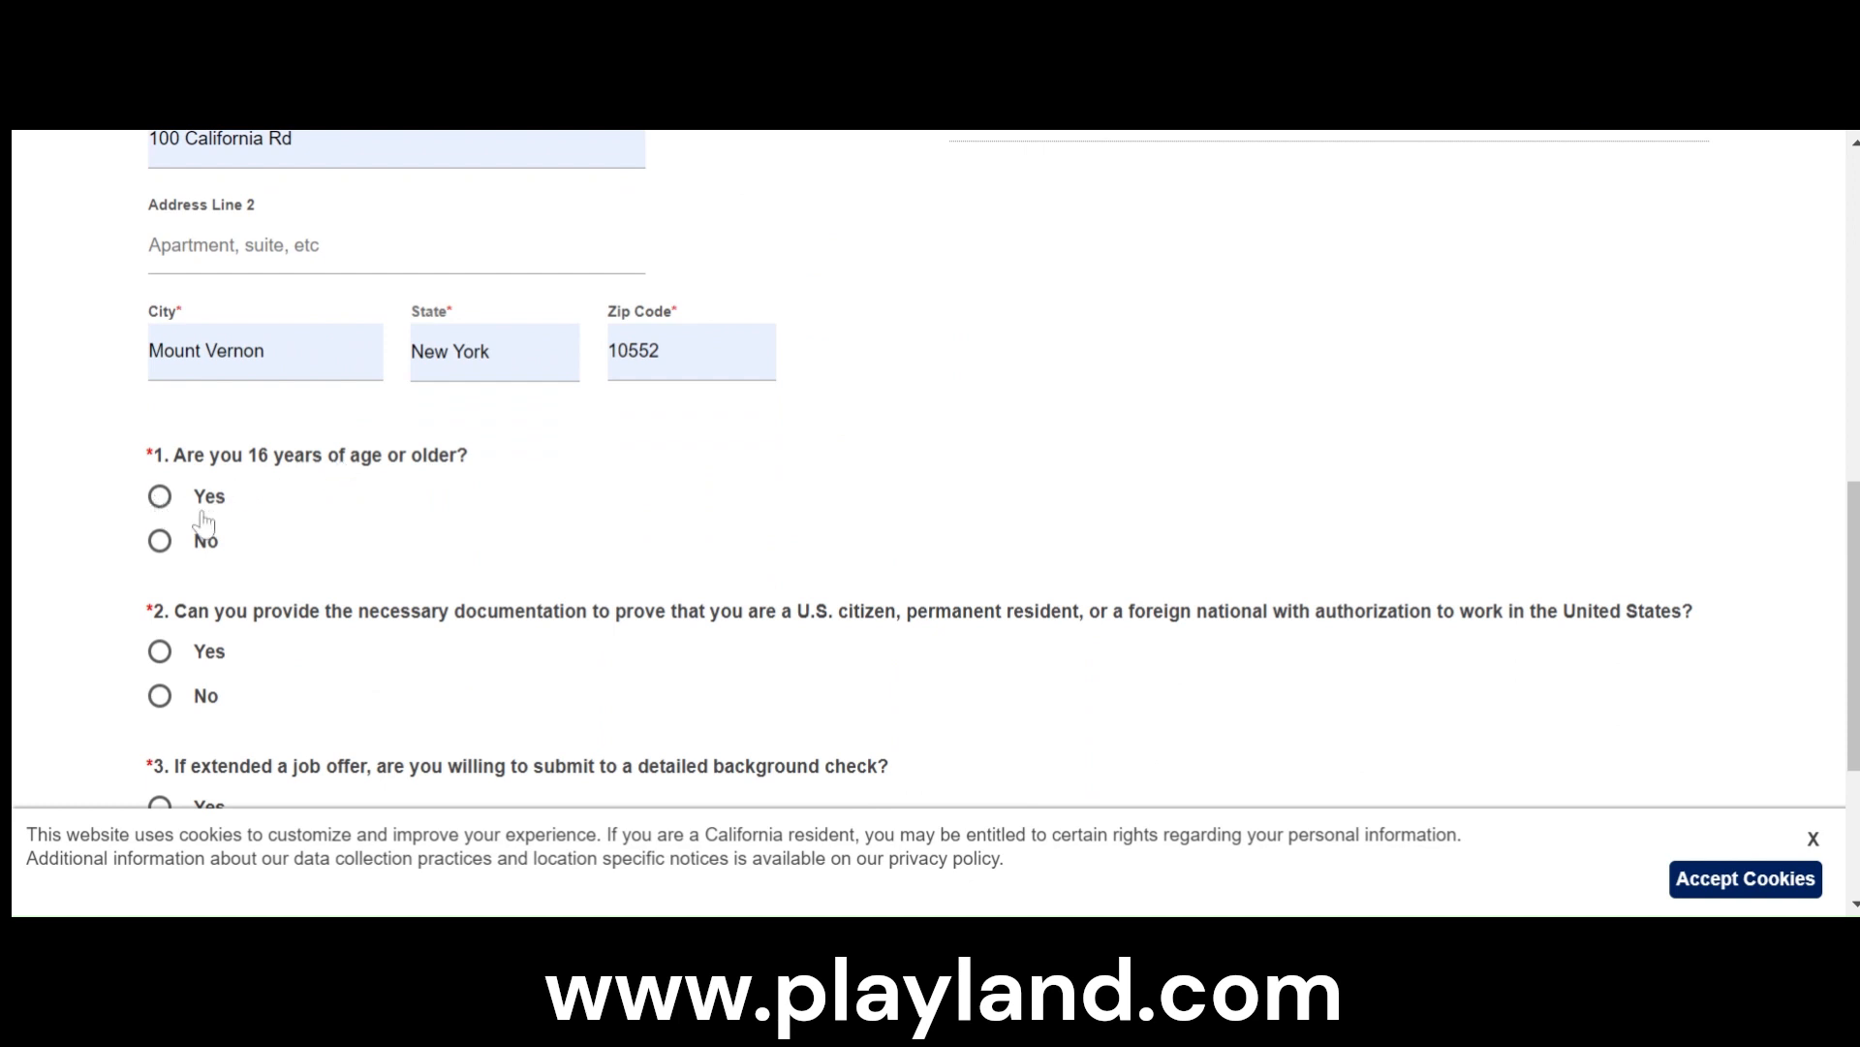
click(161, 499)
scroll(291, 528, down, 3)
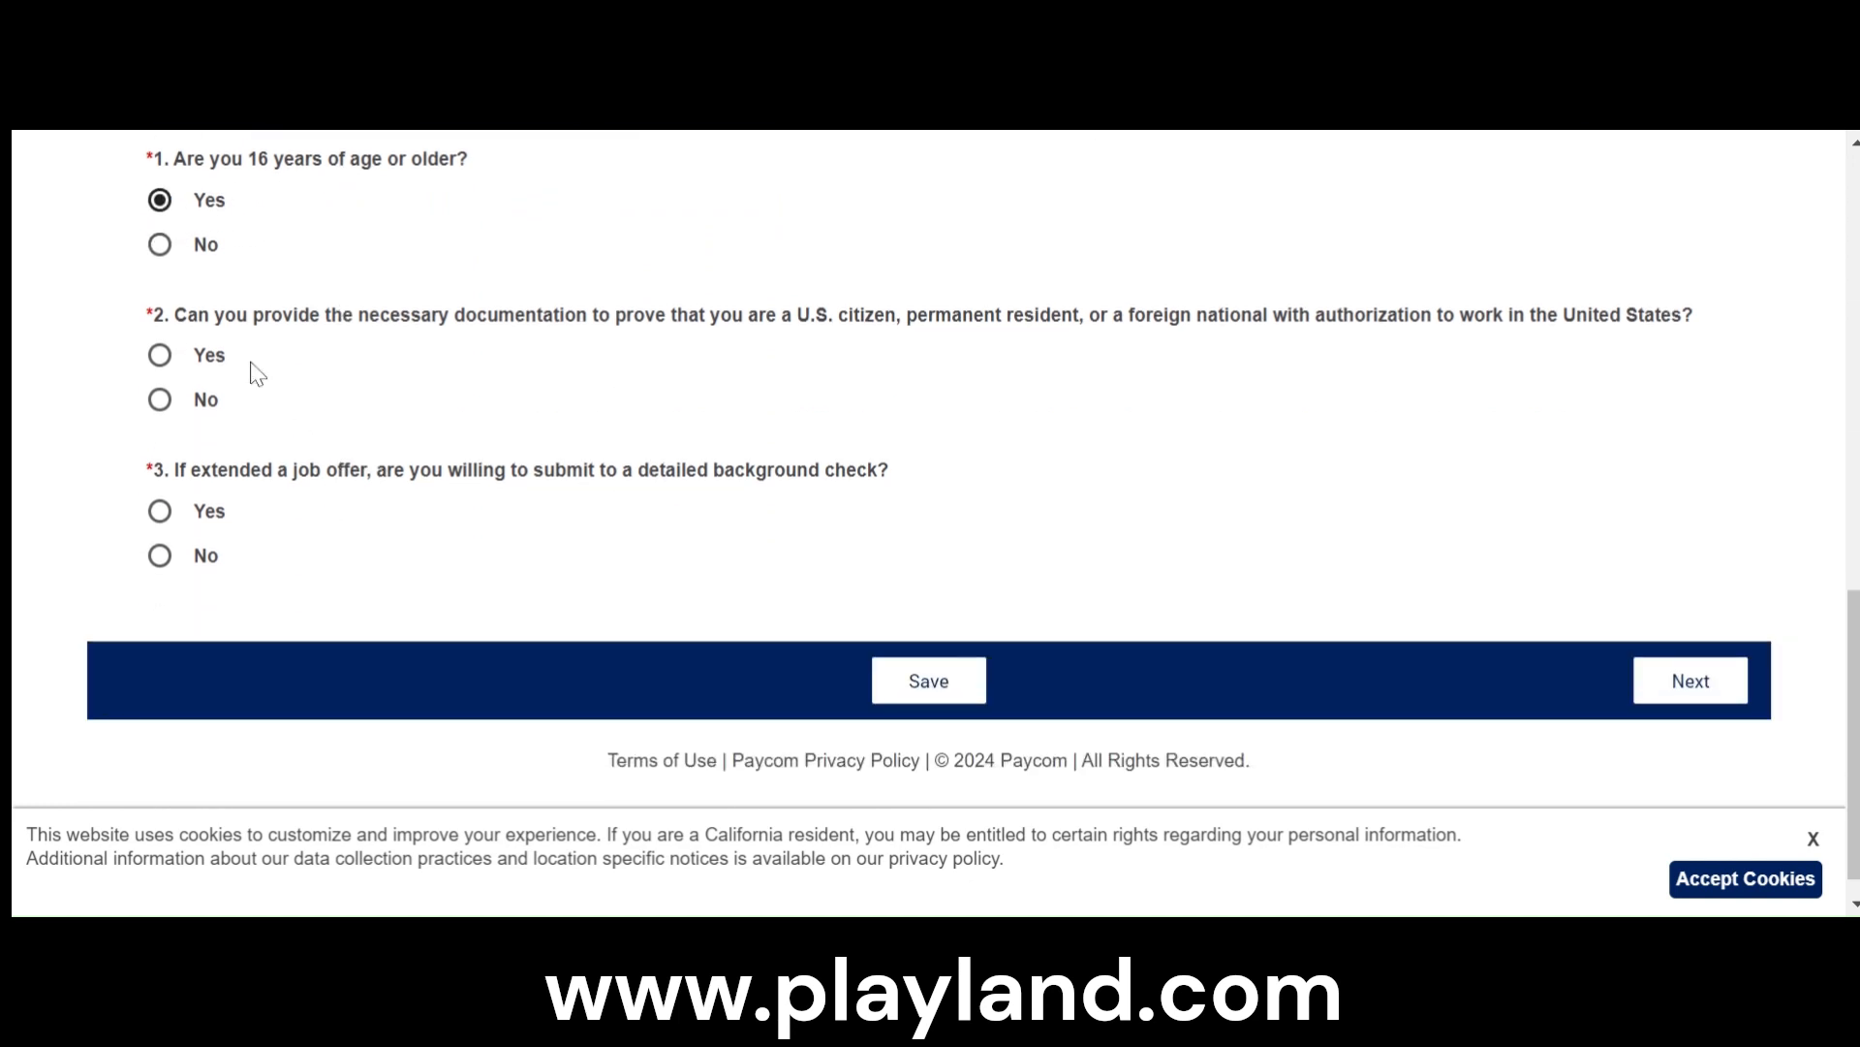
click(160, 355)
scroll(775, 417, down, 1)
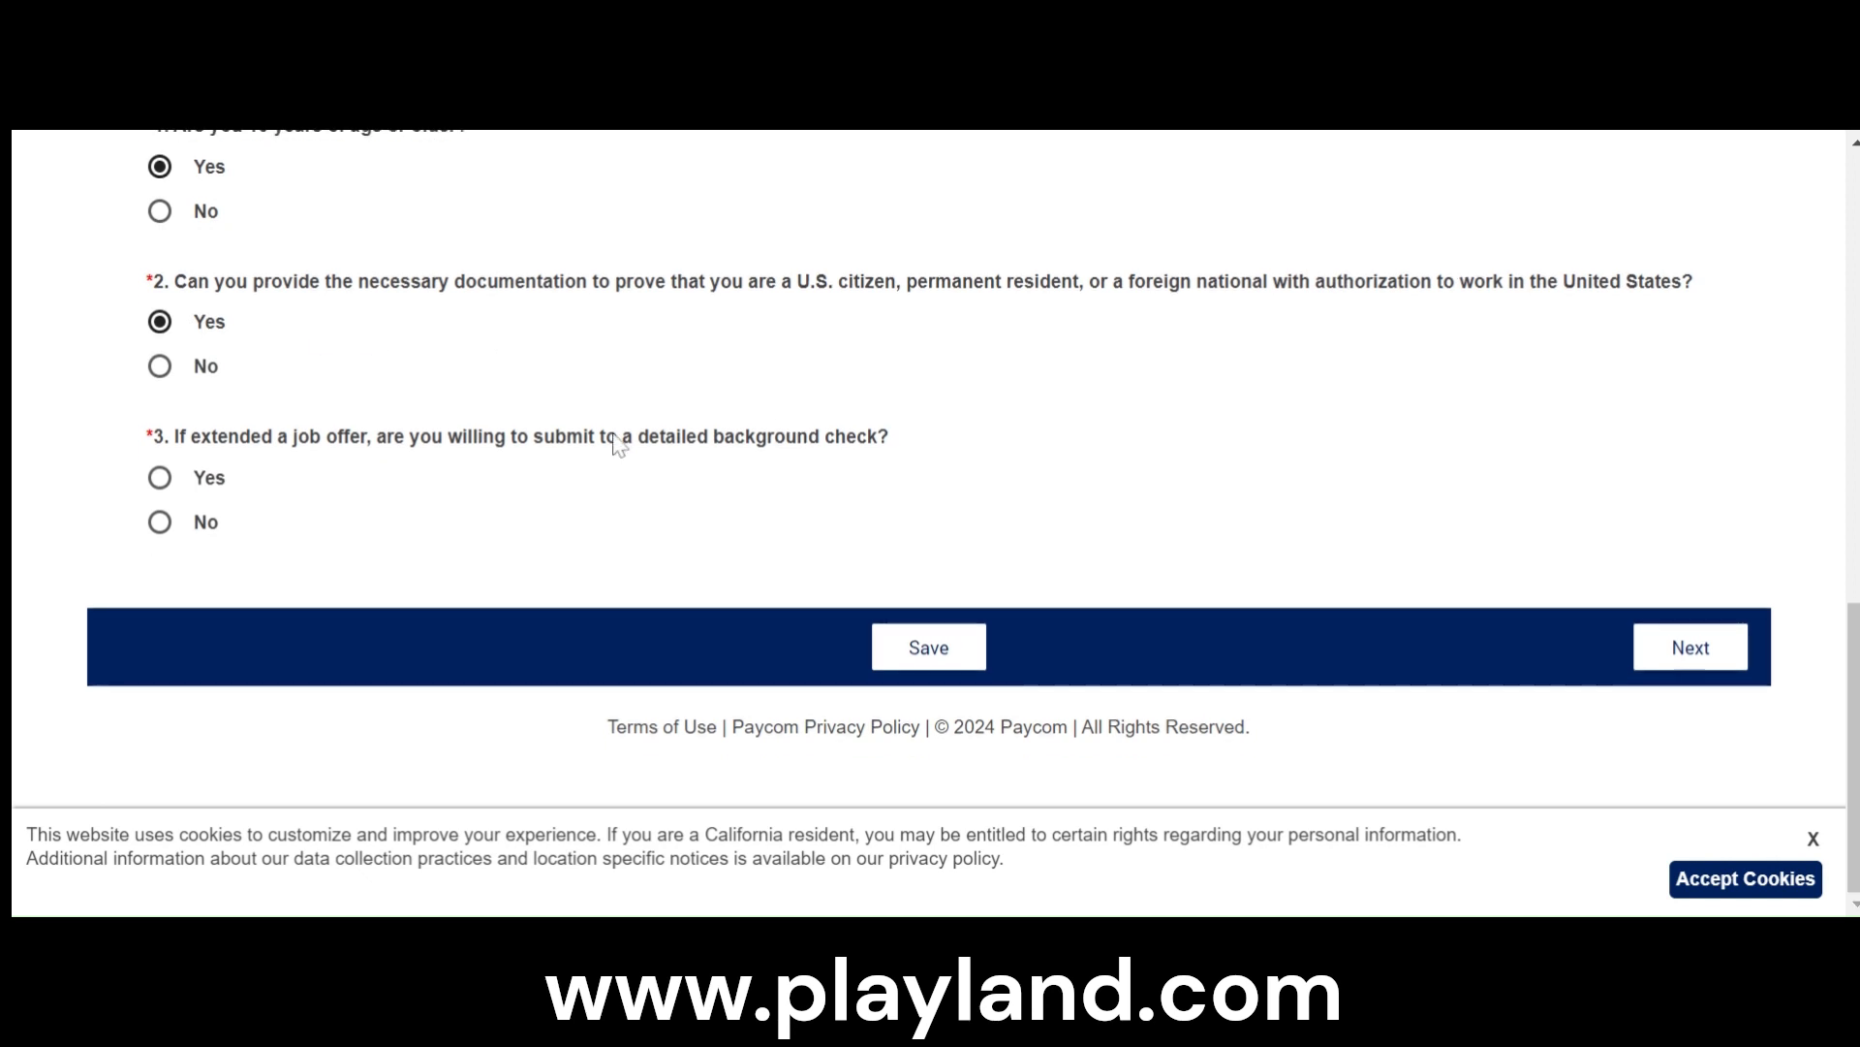
click(160, 477)
click(1671, 667)
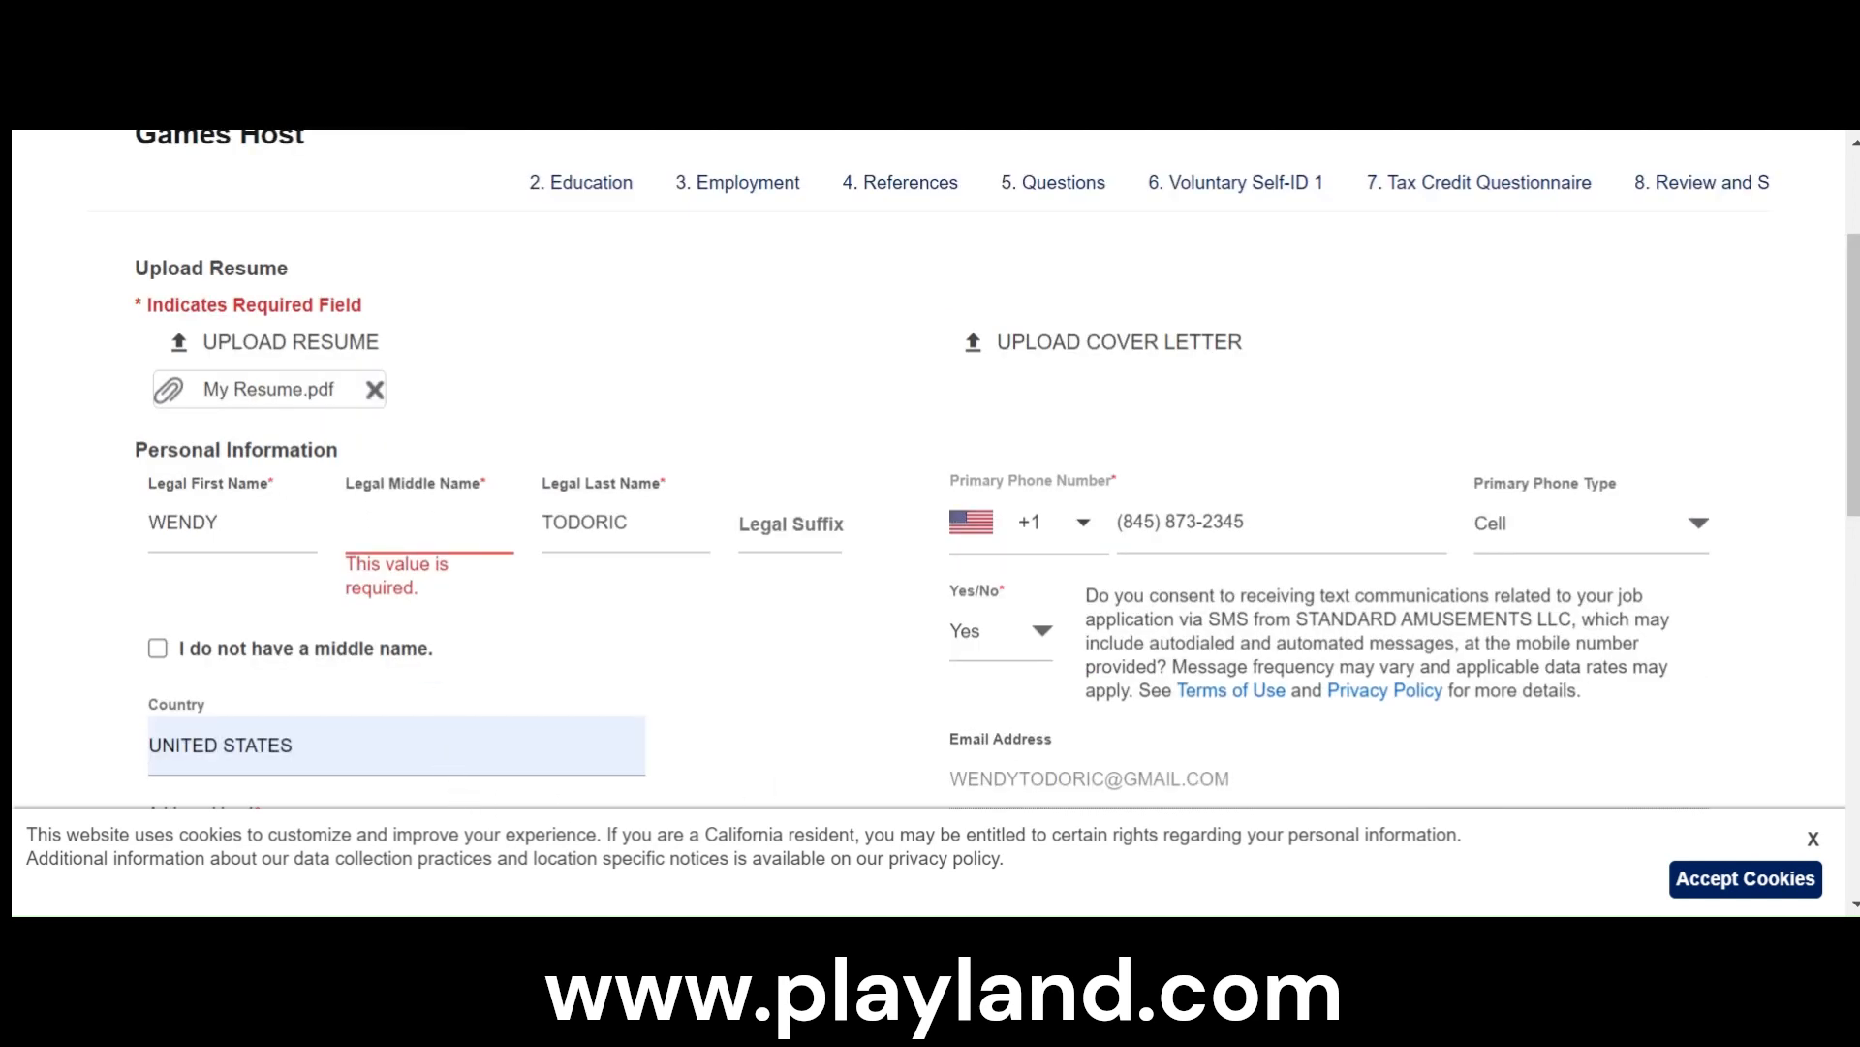
- Declare that the applicant has no middle name and continue to the Education section
click(157, 647)
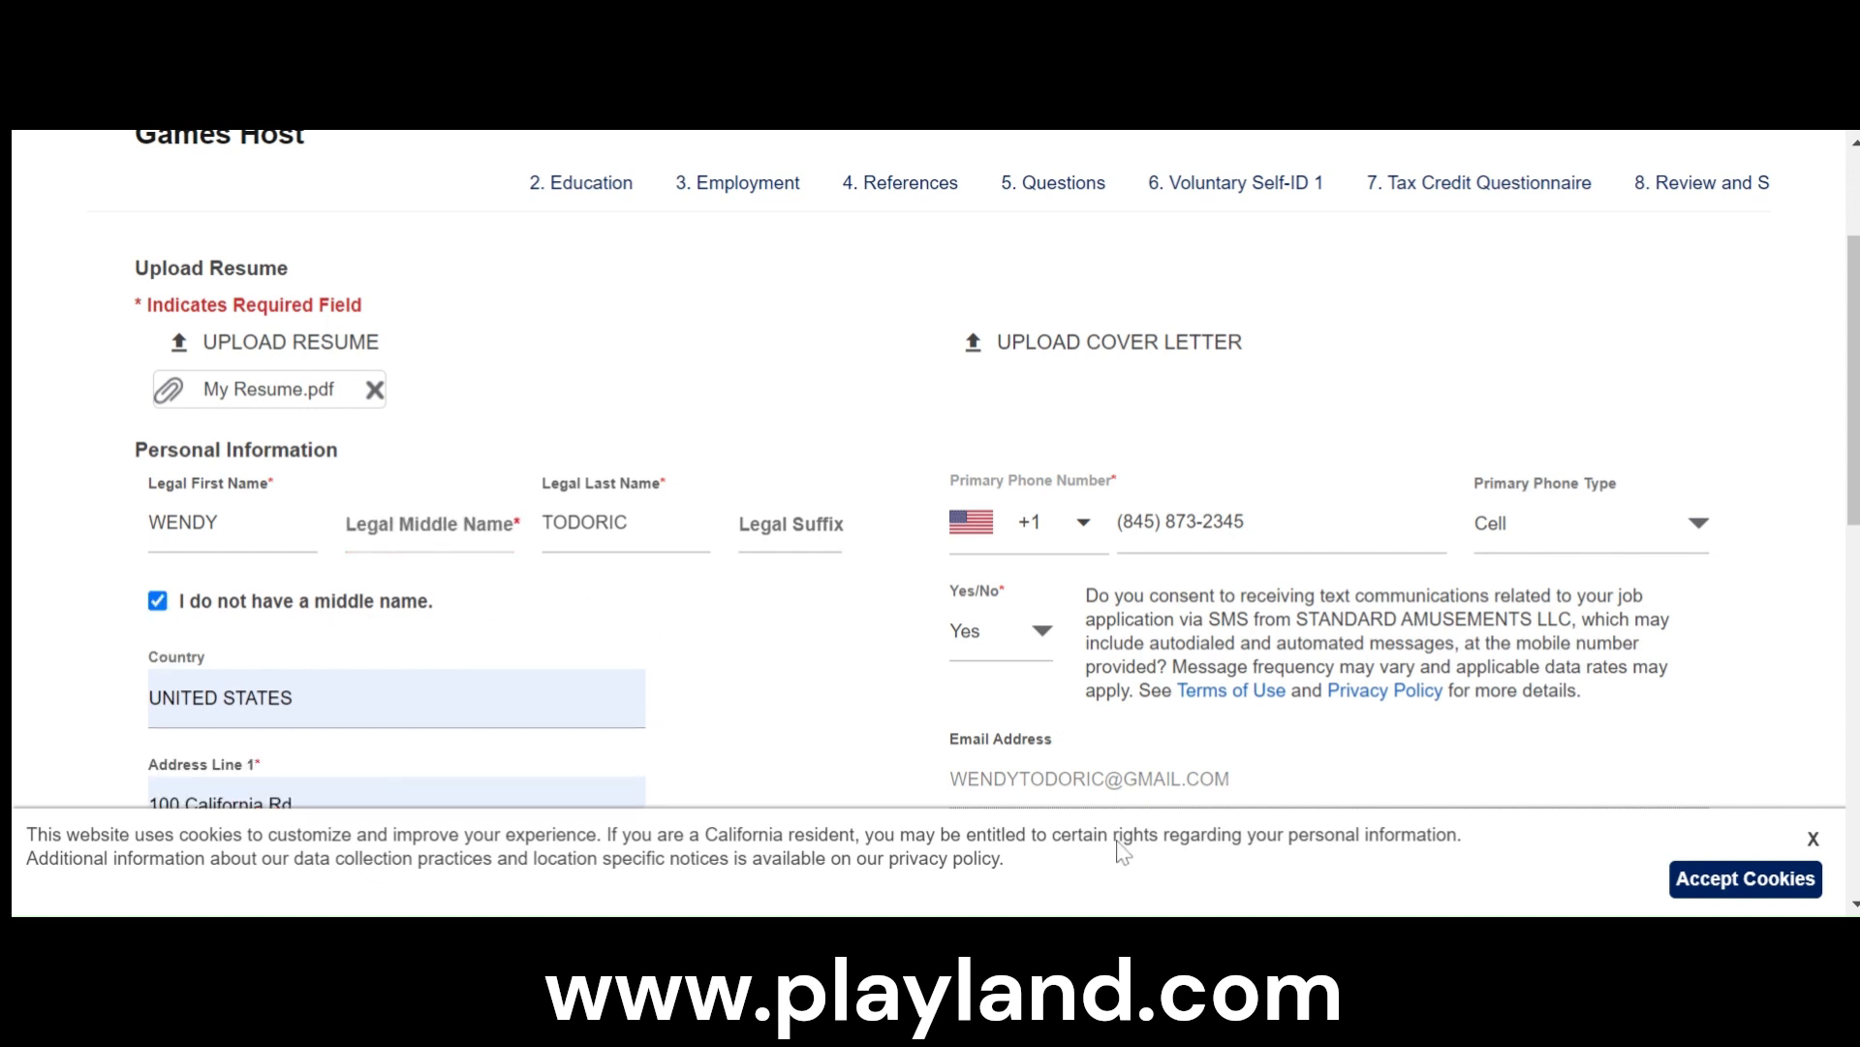
scroll(727, 581, down, 10)
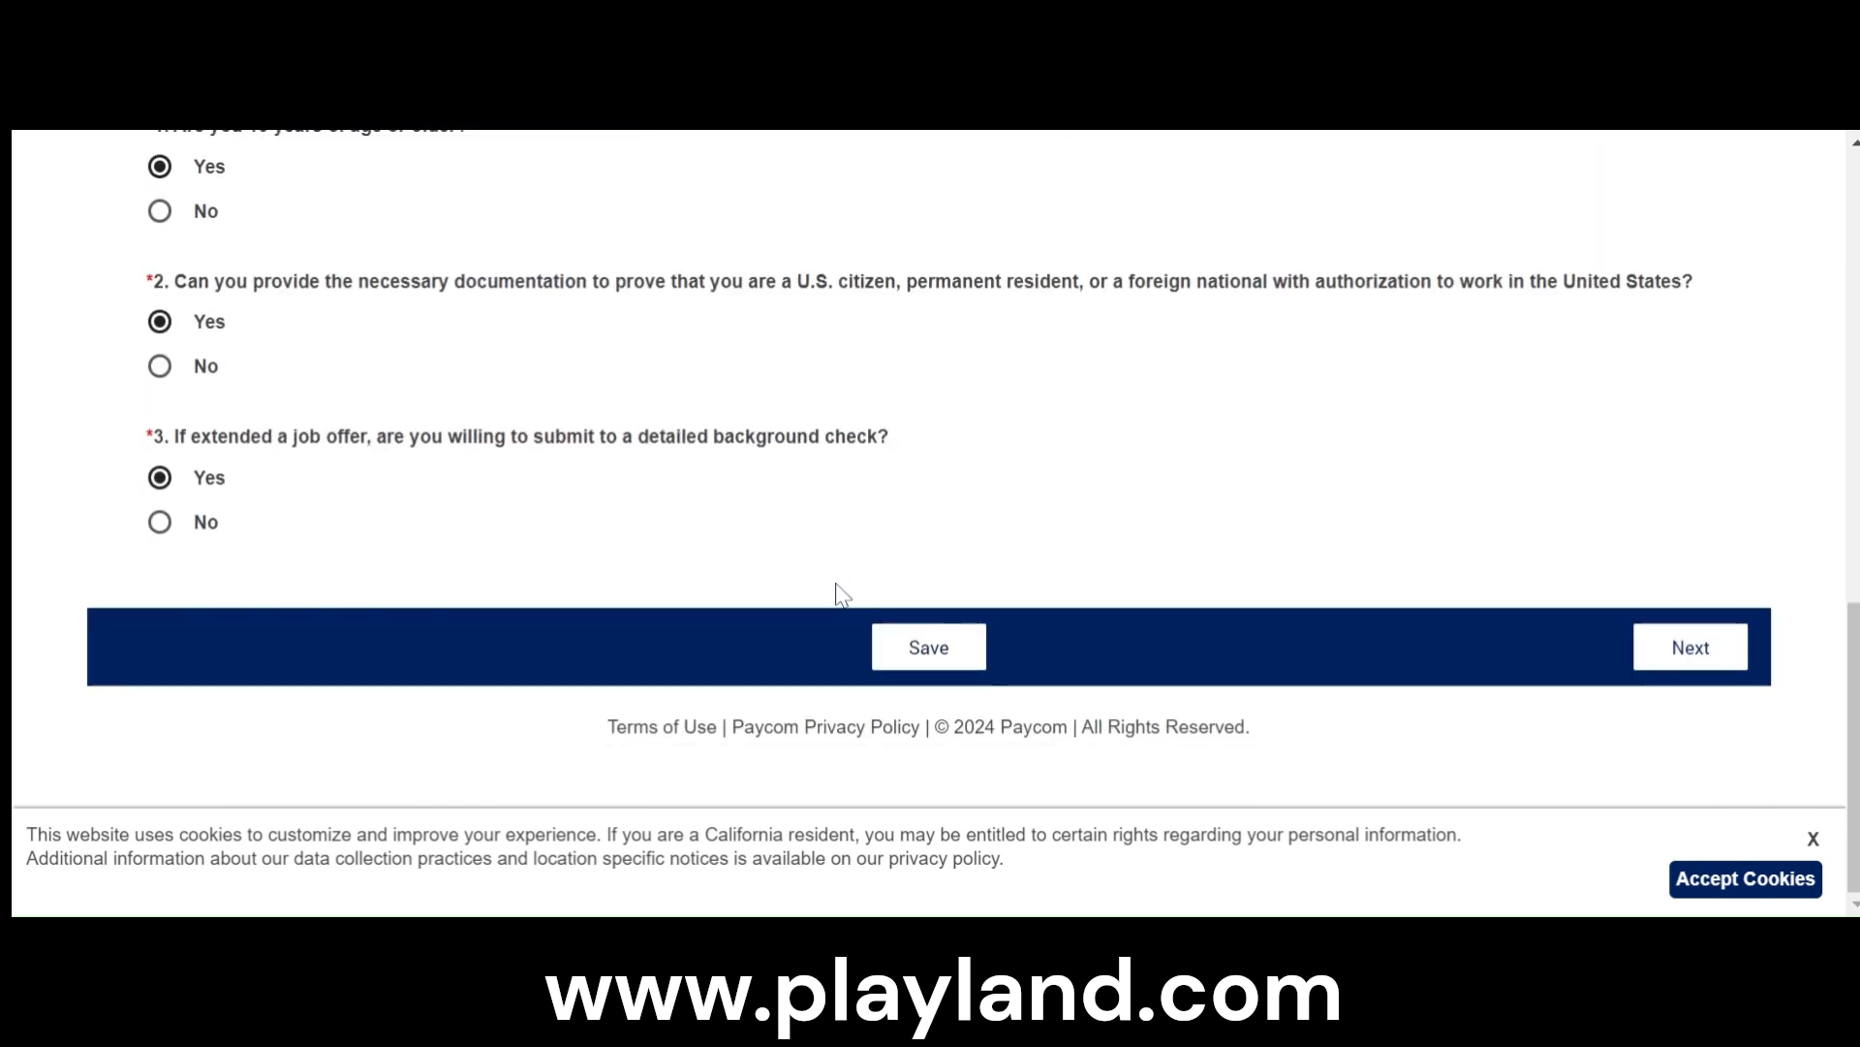
click(1681, 641)
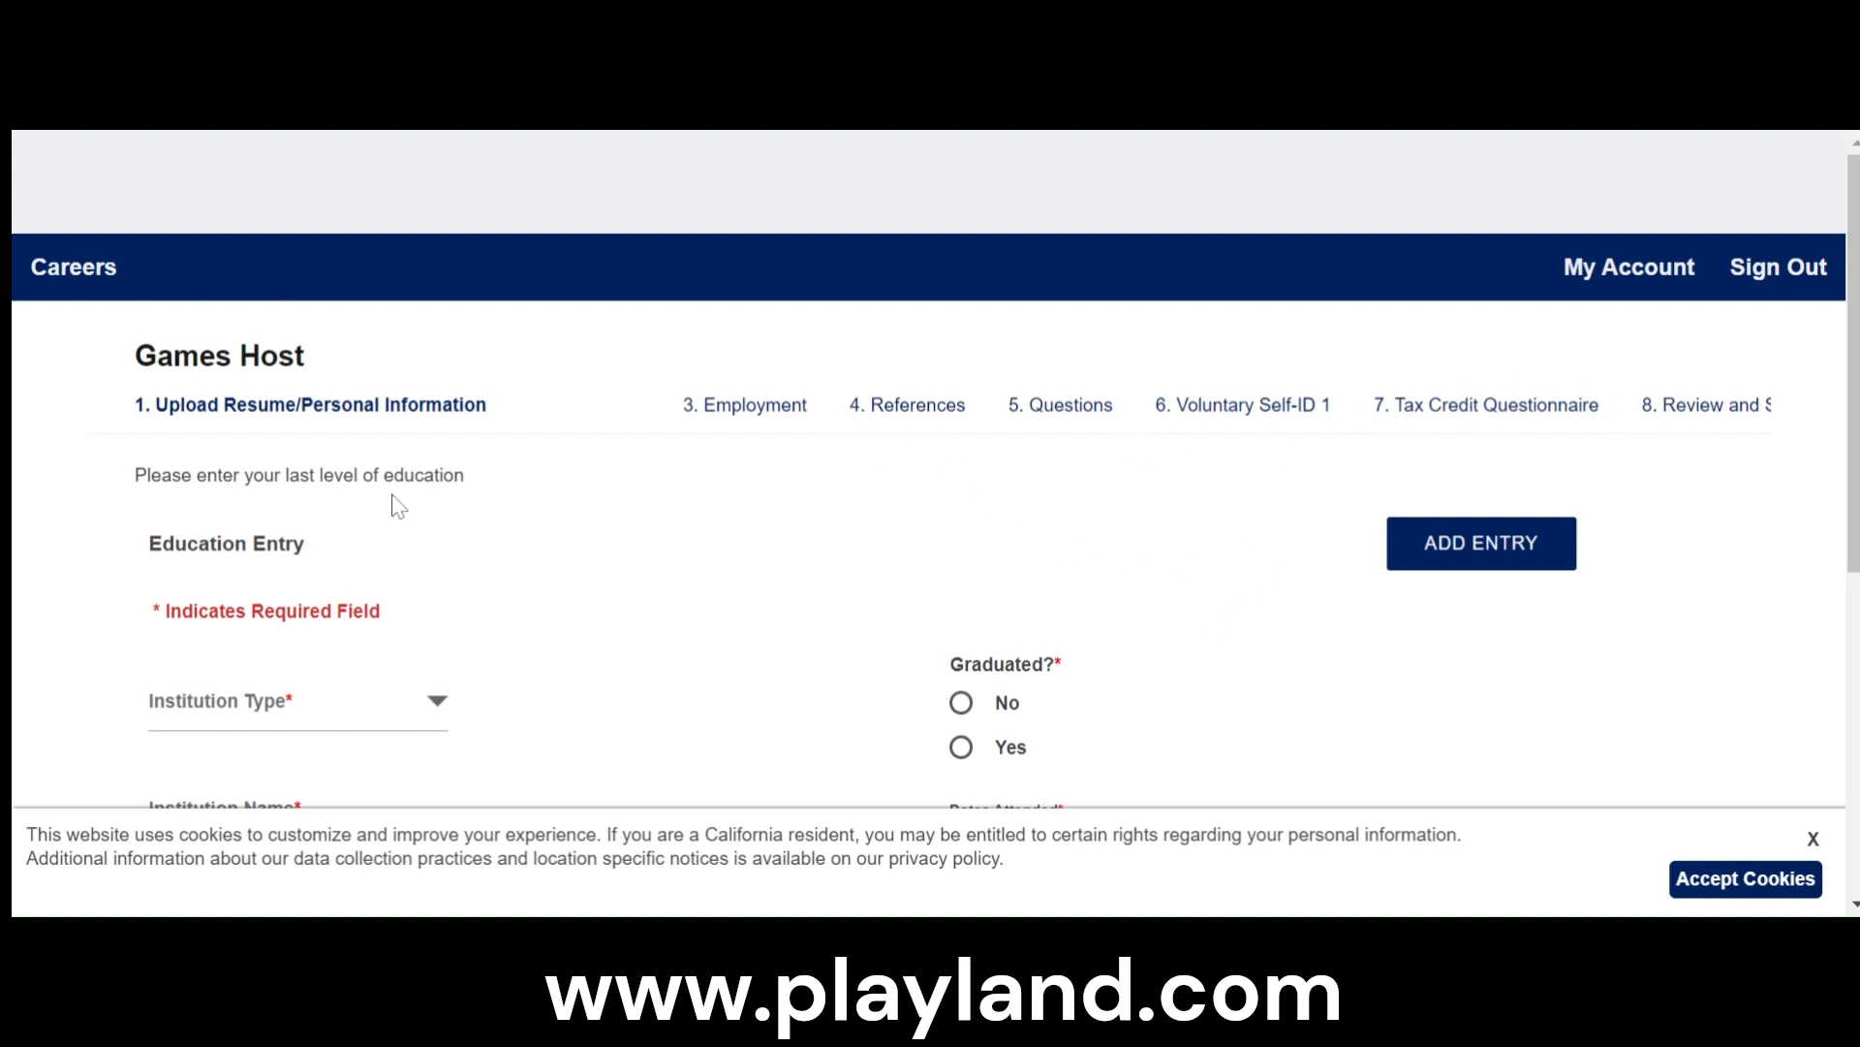
- Set the education entry's institution type to High School and its name to Mount Vernon High School
scroll(443, 608, down, 3)
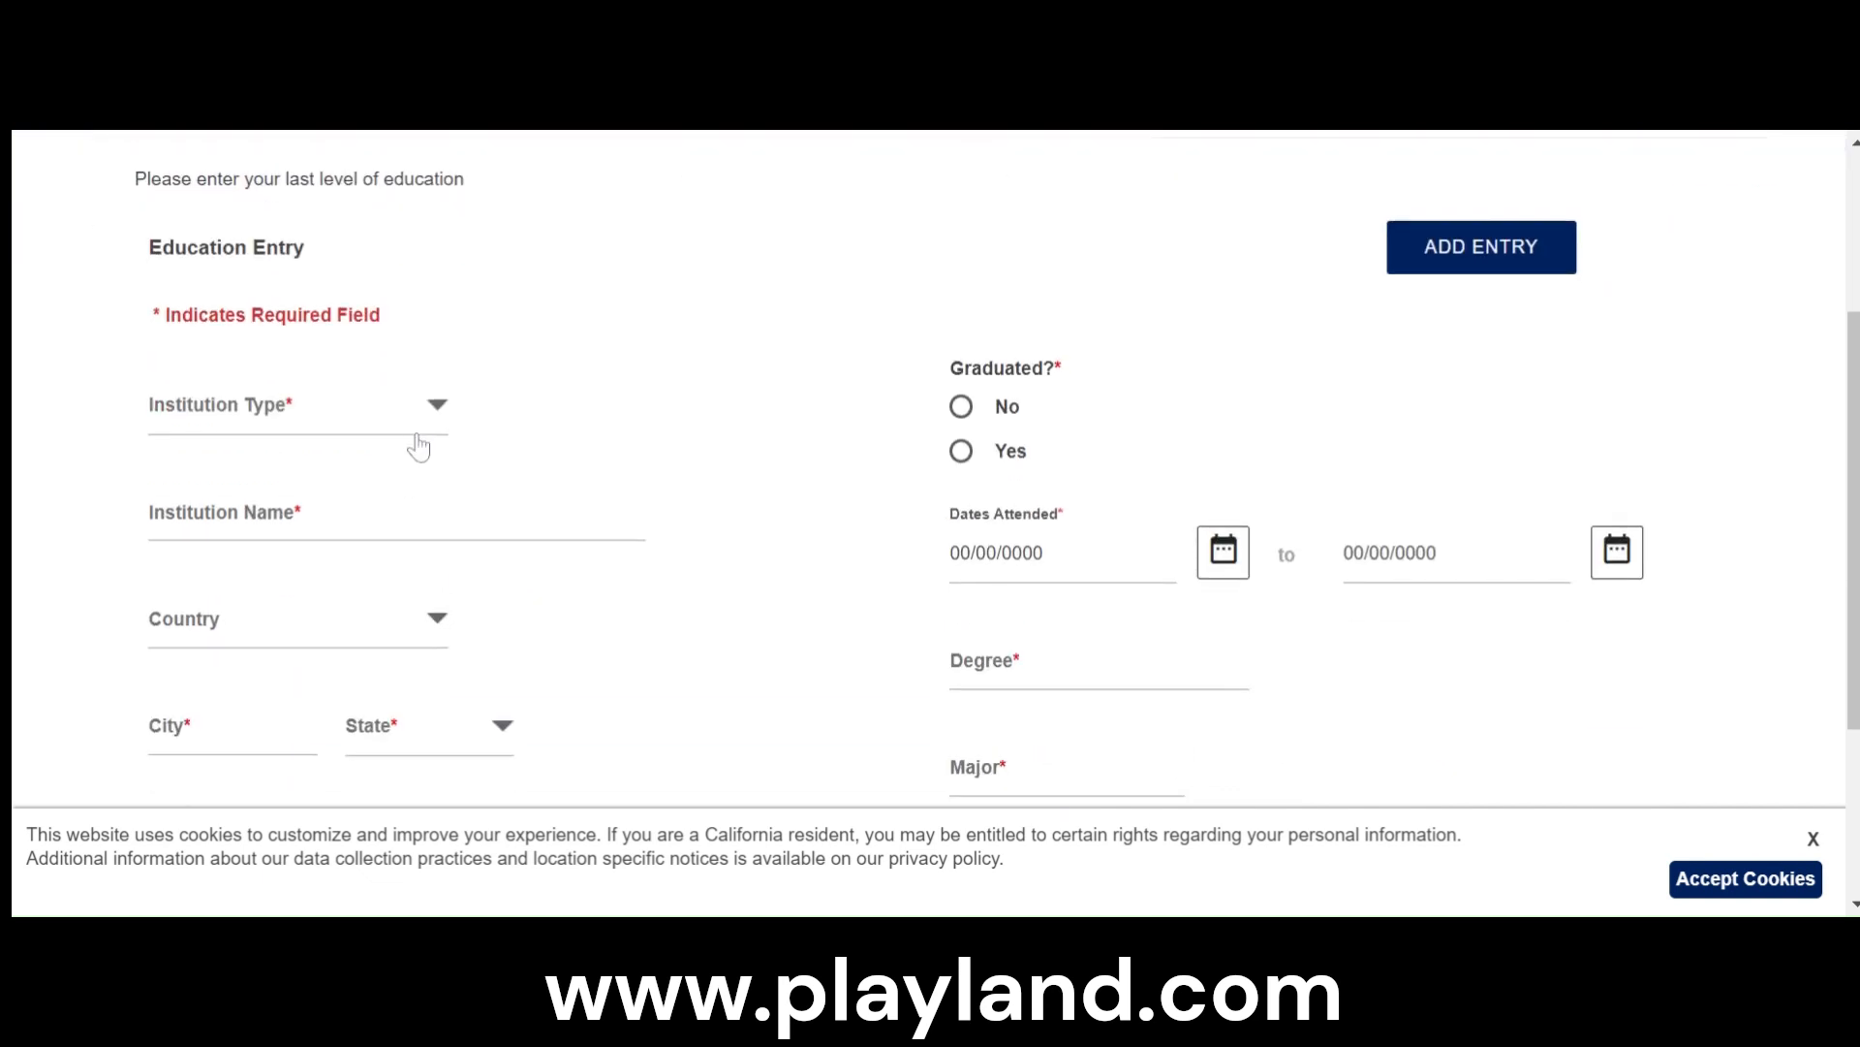
click(366, 459)
click(275, 499)
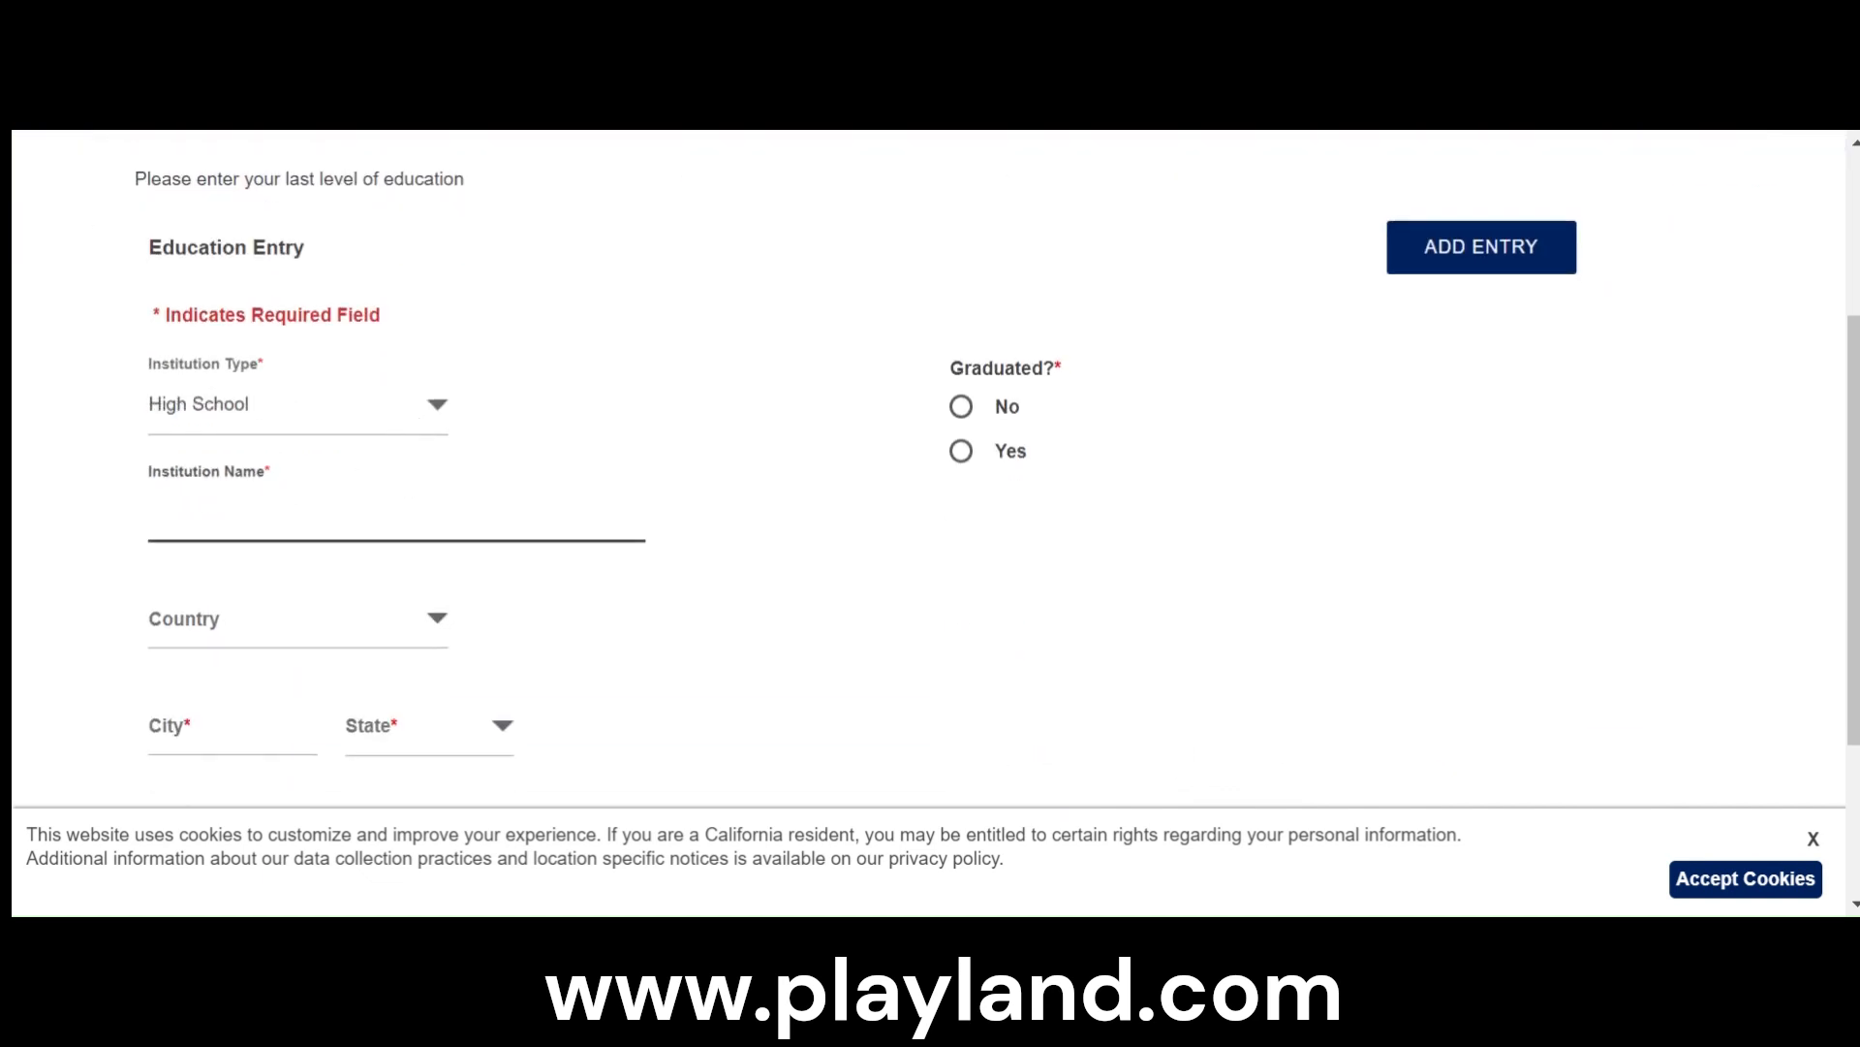
text(Mount Vernon High School)
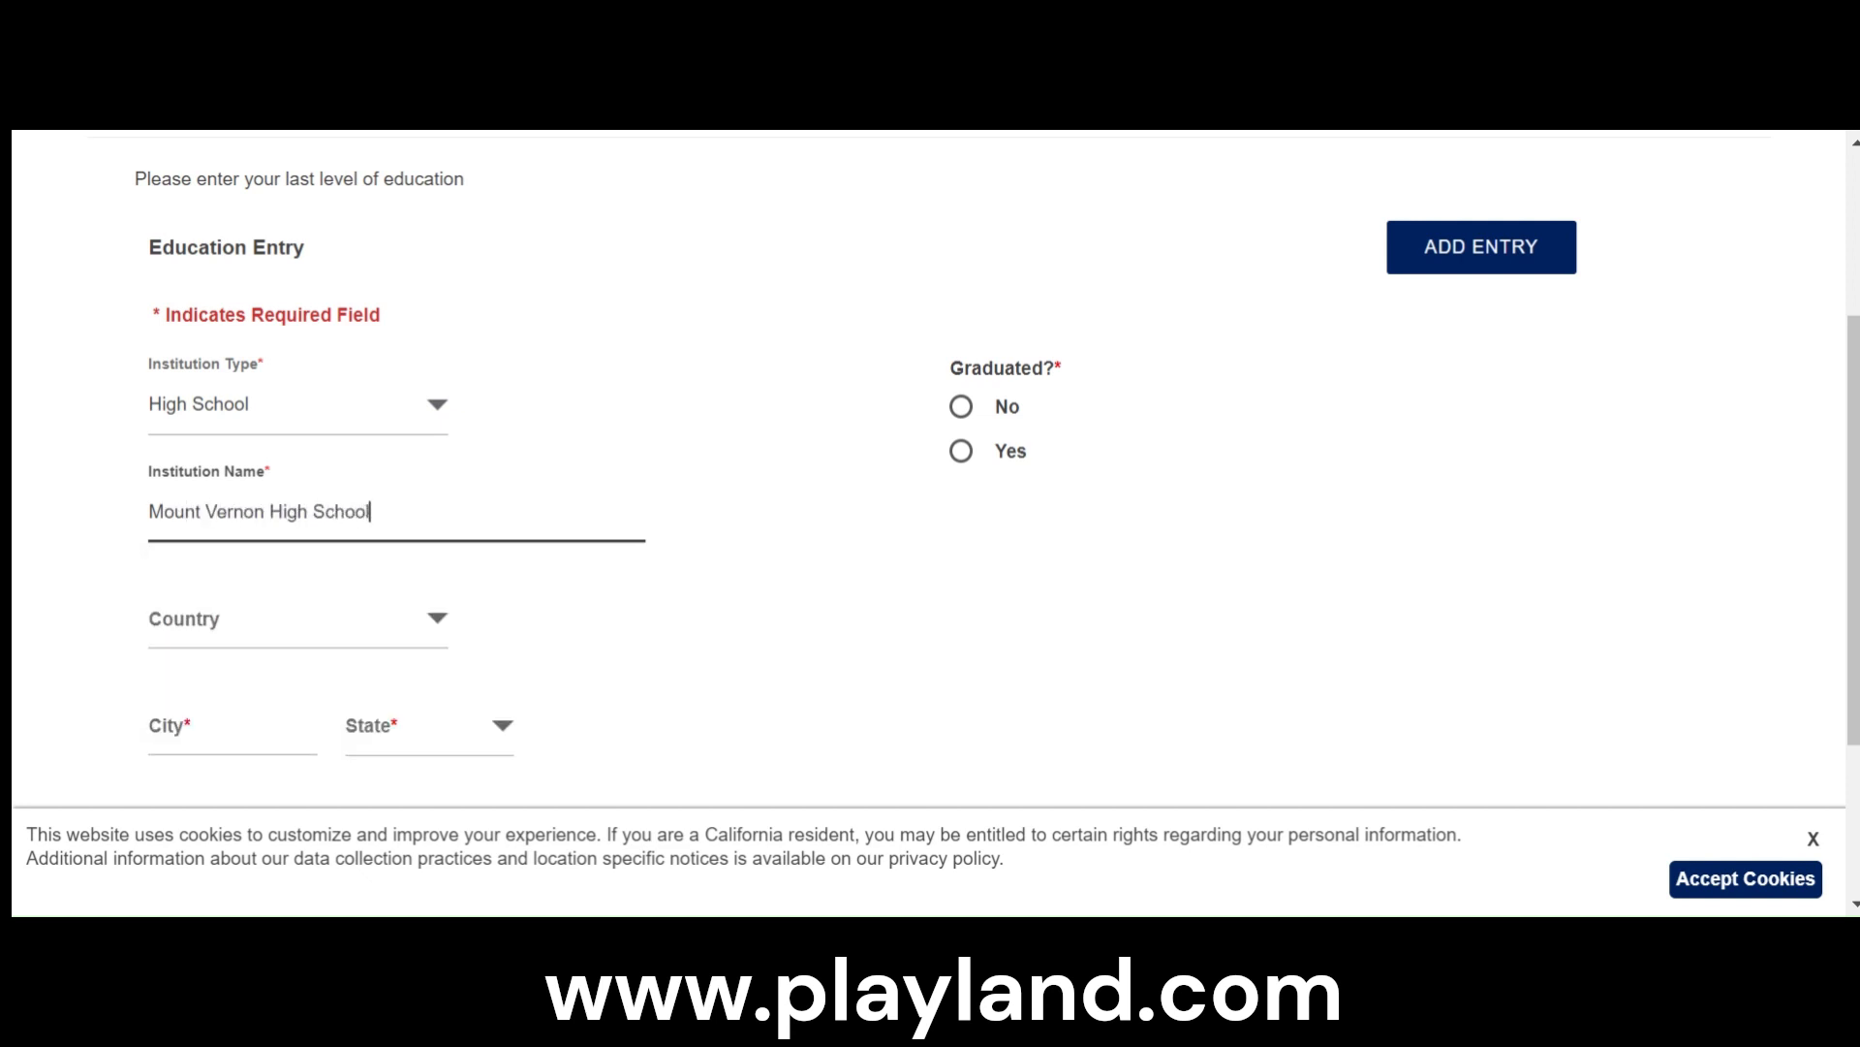
- Set the school's location to Mount Vernon, New York, United States, and mark Graduated as No
scroll(369, 696, down, 2)
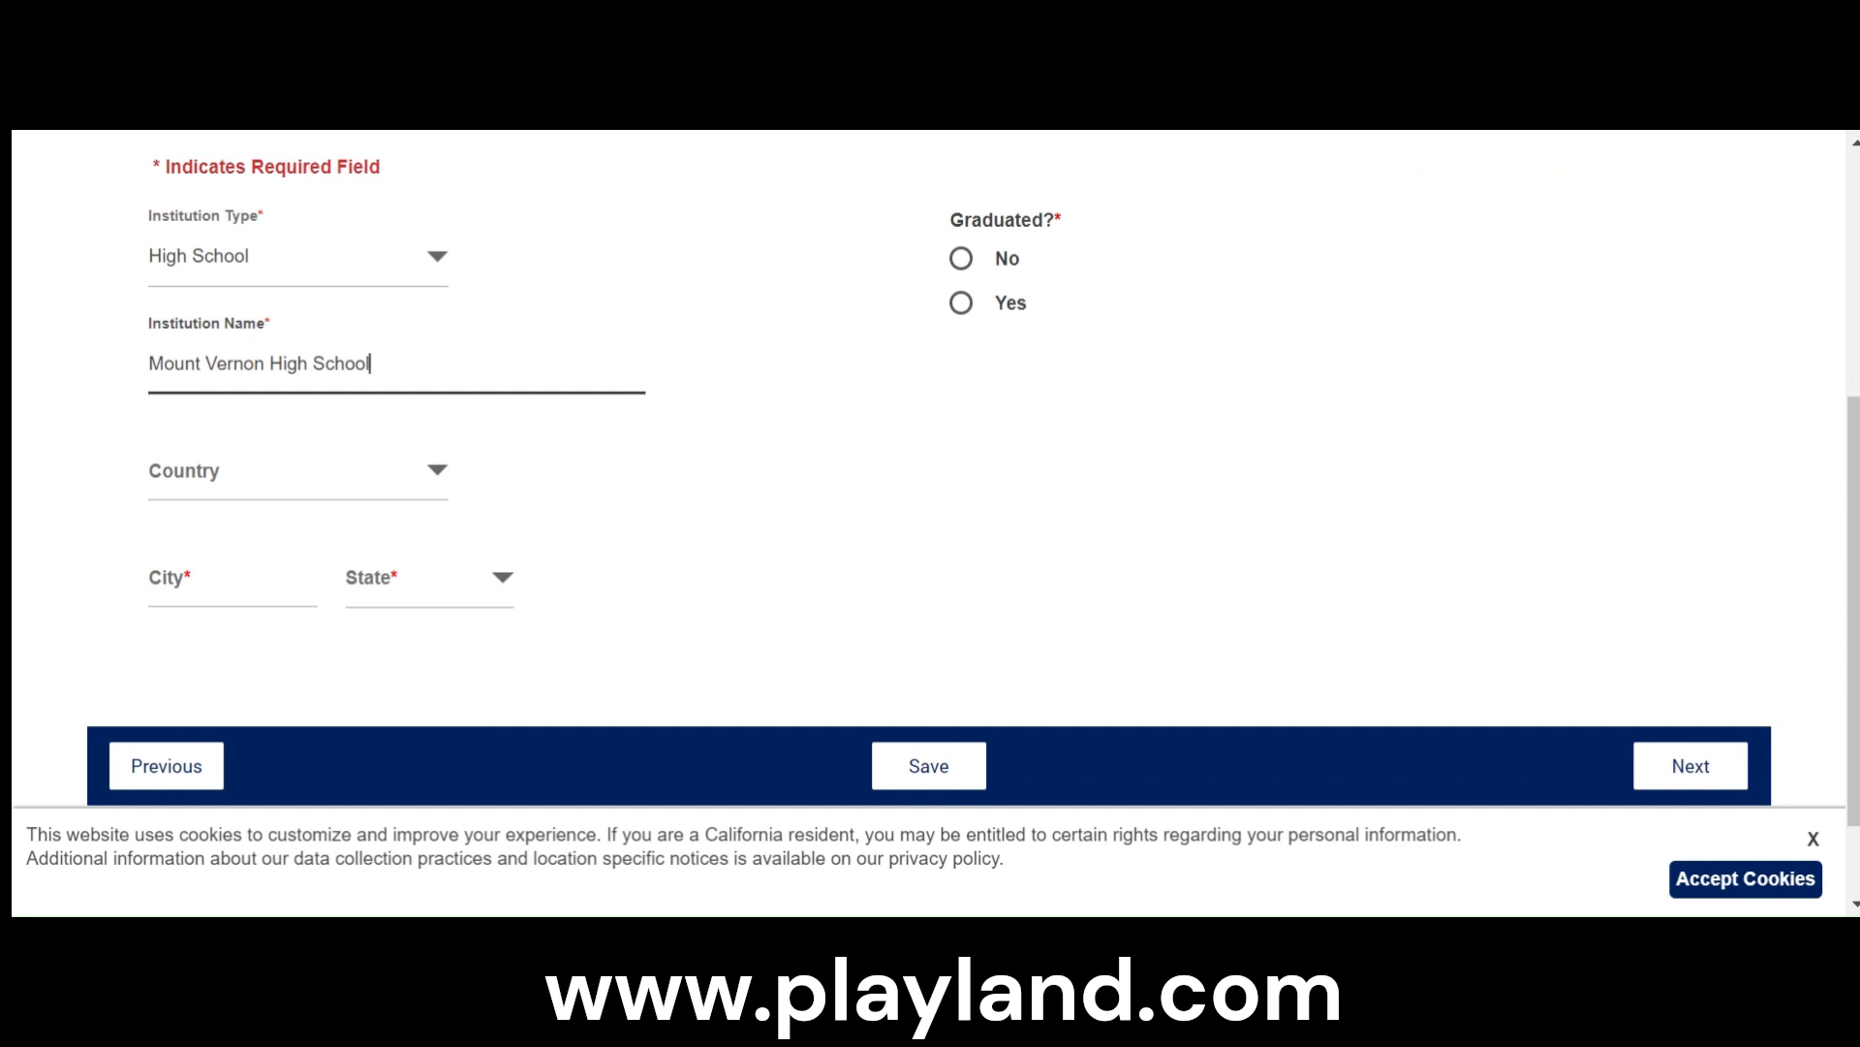
click(232, 579)
click(544, 636)
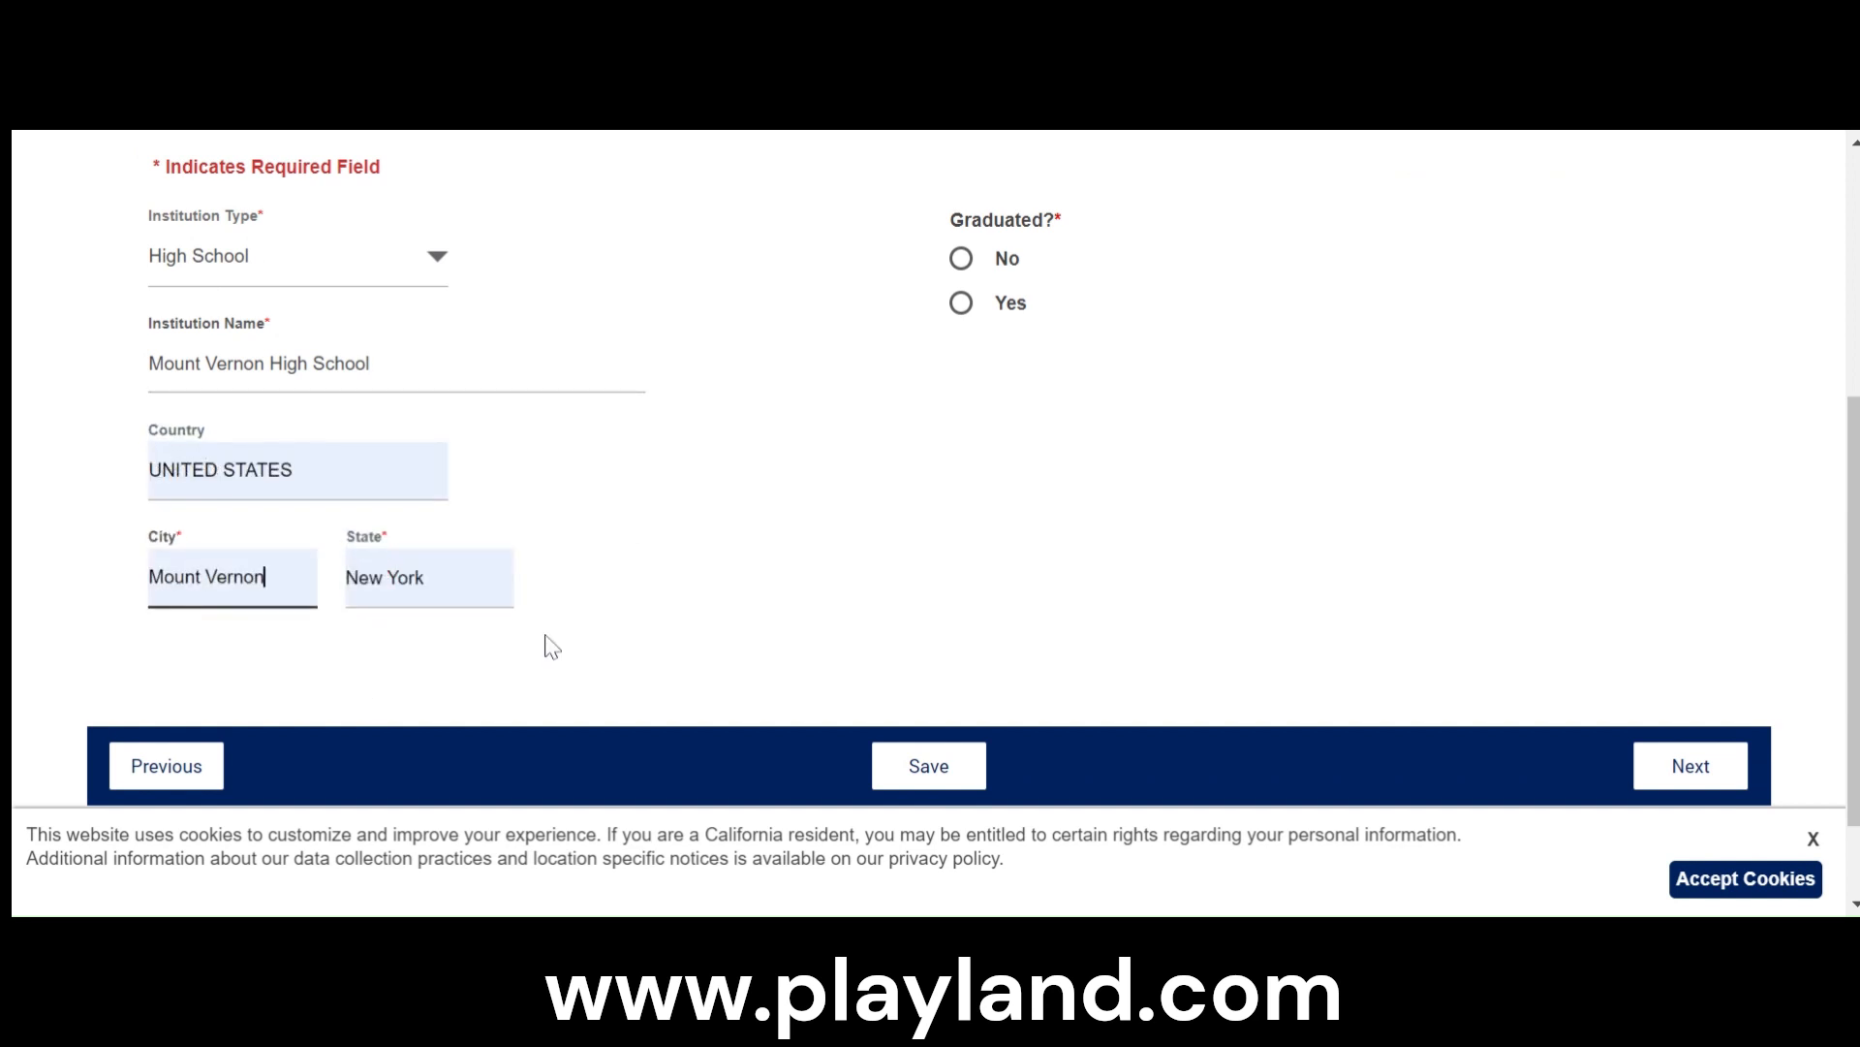
scroll(1221, 507, up, 3)
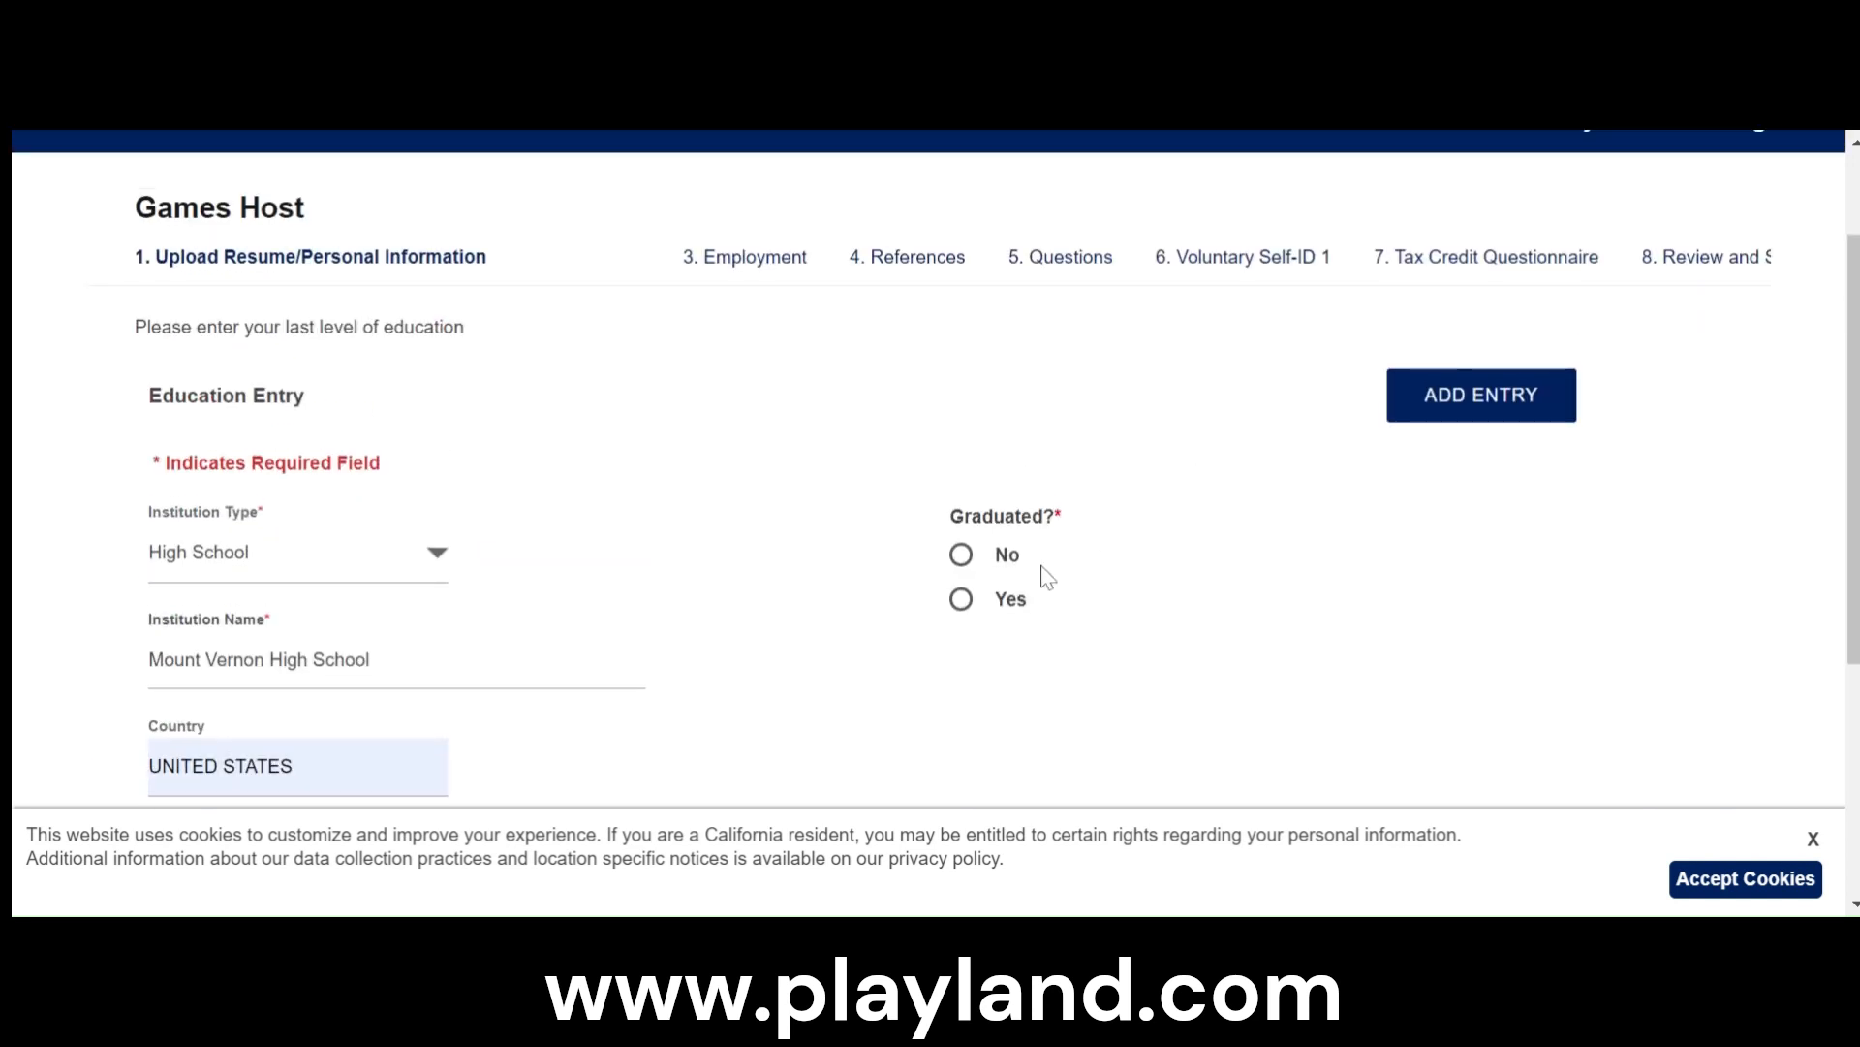
click(961, 567)
scroll(1320, 657, down, 3)
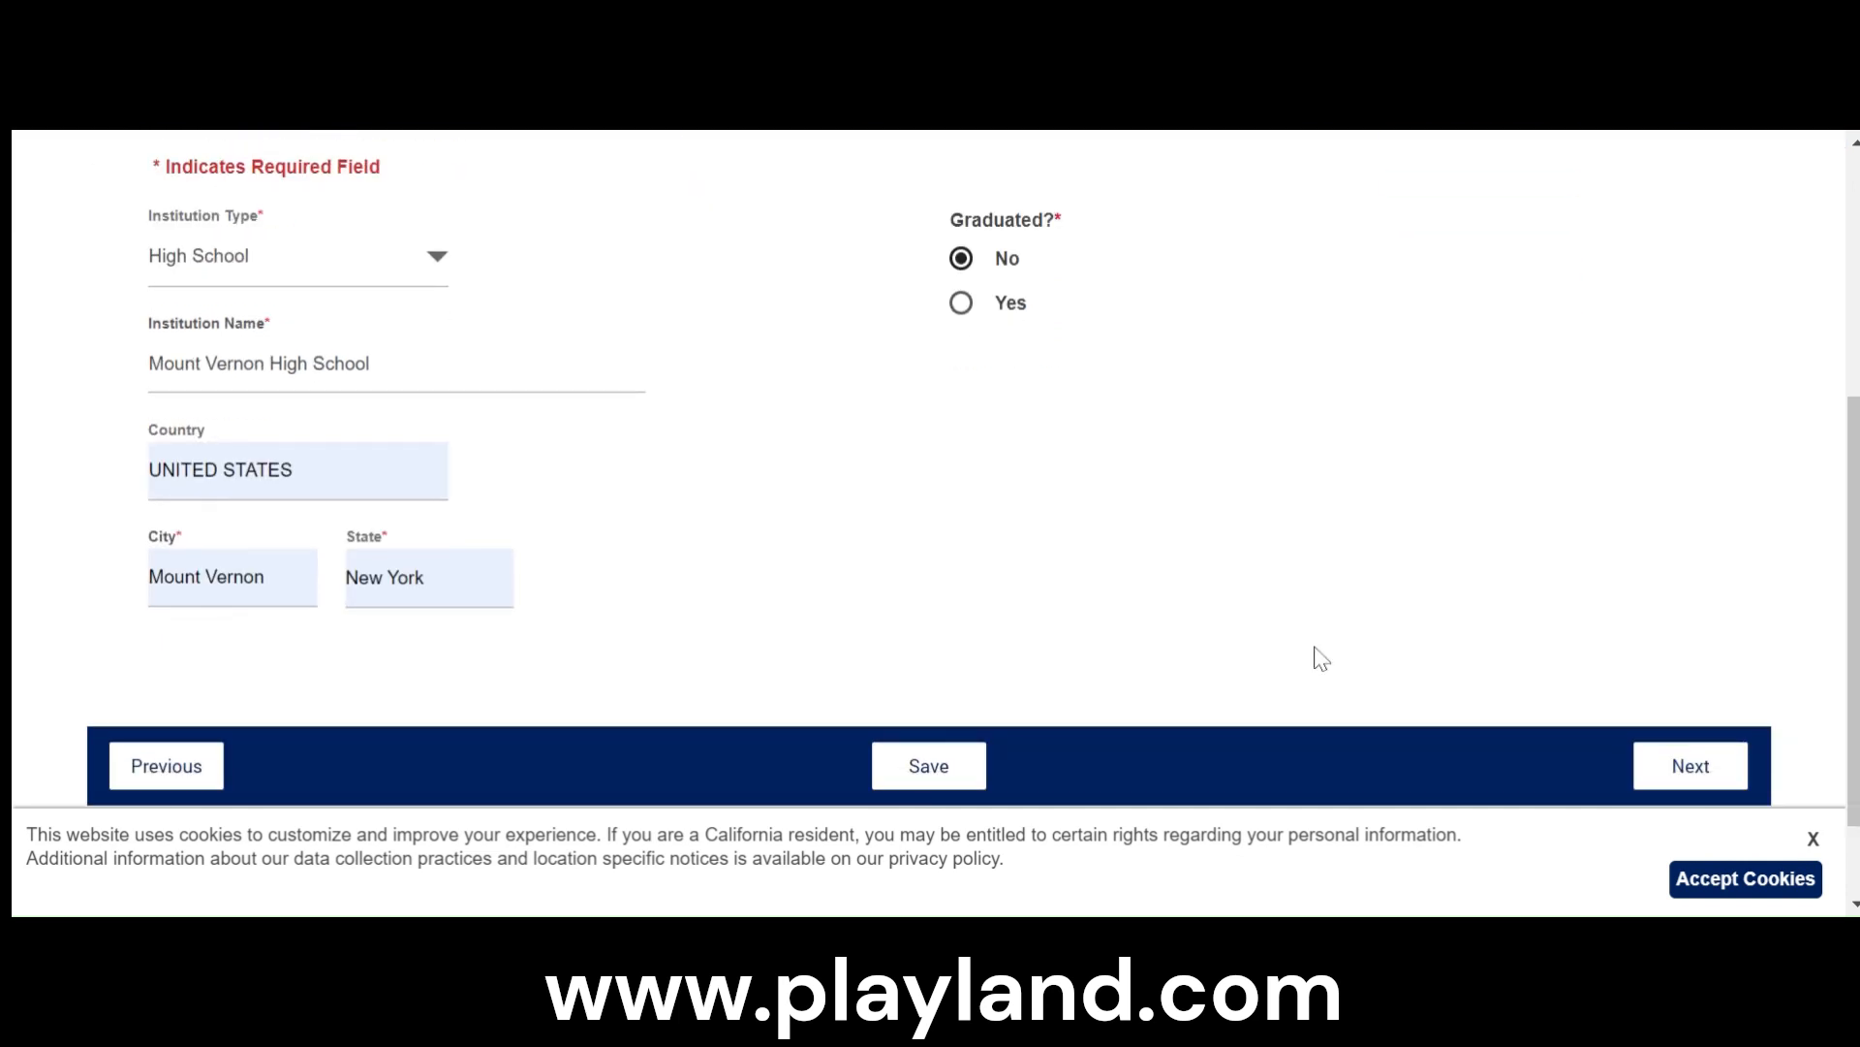
- Continue from the Education section to the Employment section and dismiss the cookie notice
click(1694, 767)
click(1811, 843)
- Examine the employment entry form to see which employer, date, job title and supervisor details it asks for
scroll(781, 722, down, 3)
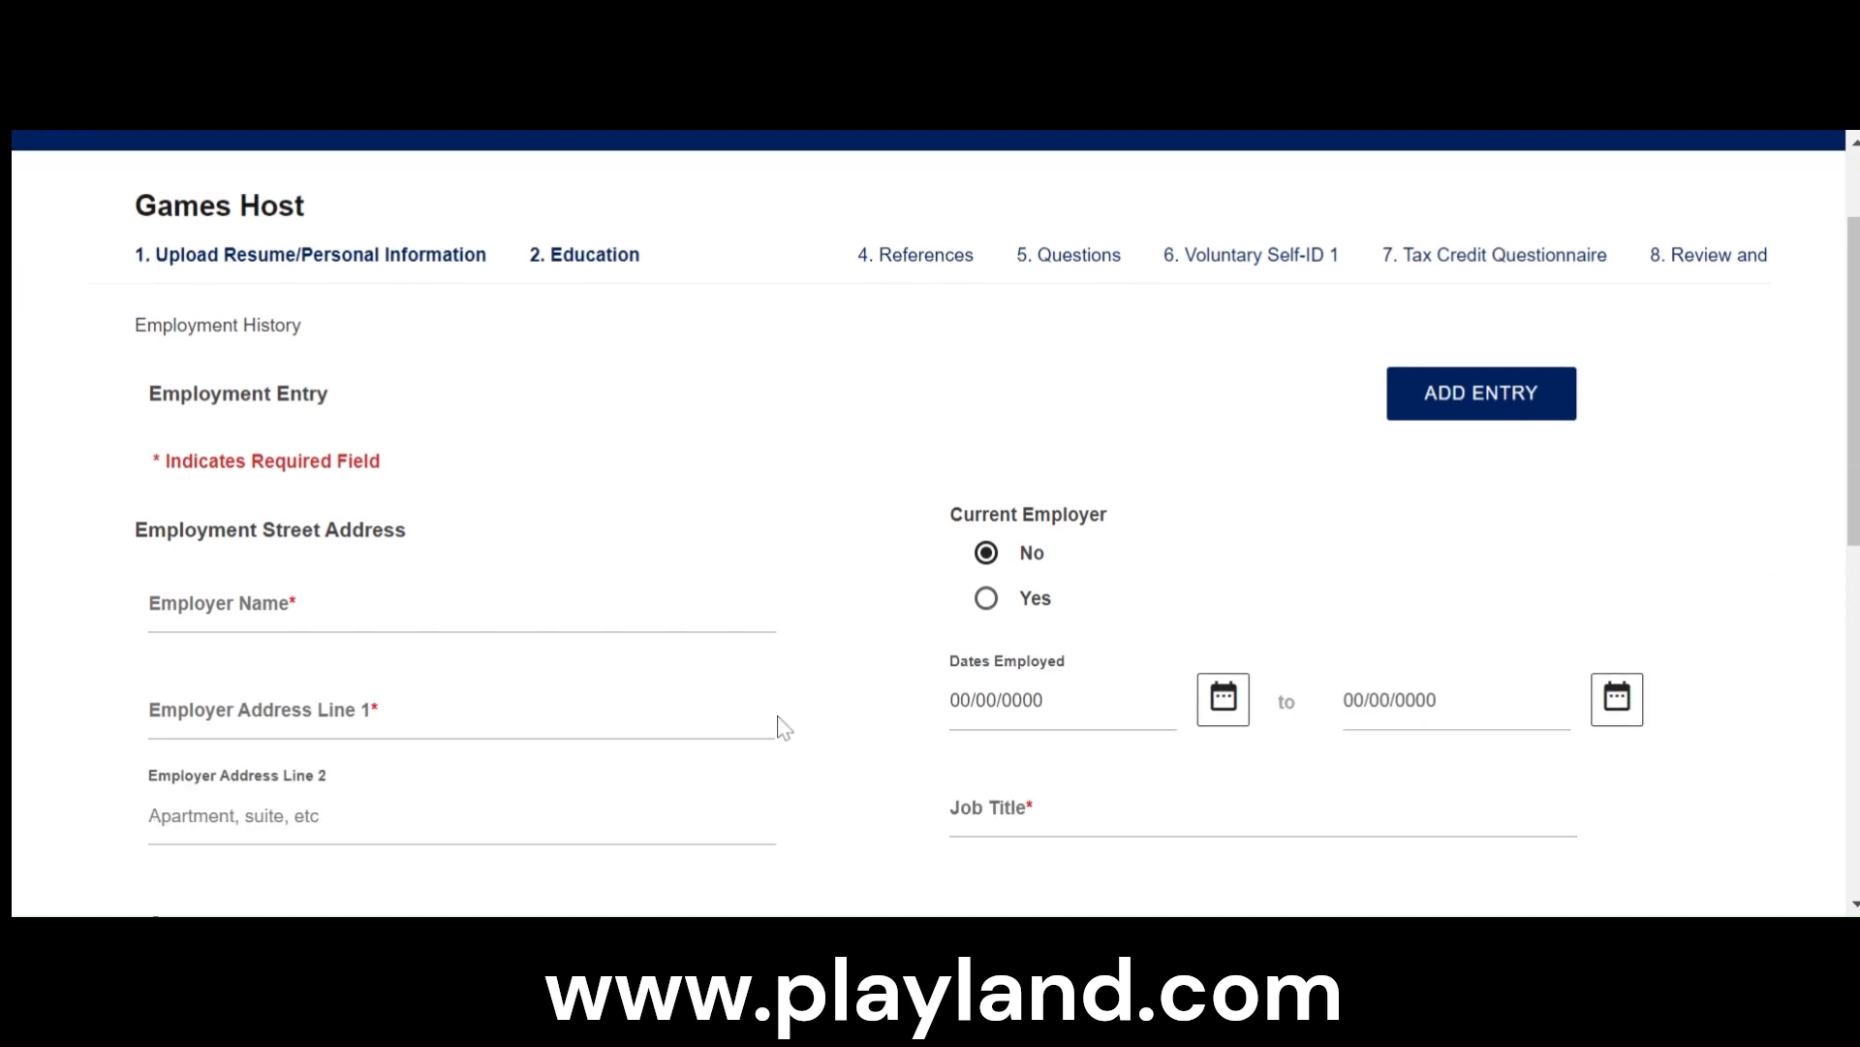
scroll(795, 698, up, 3)
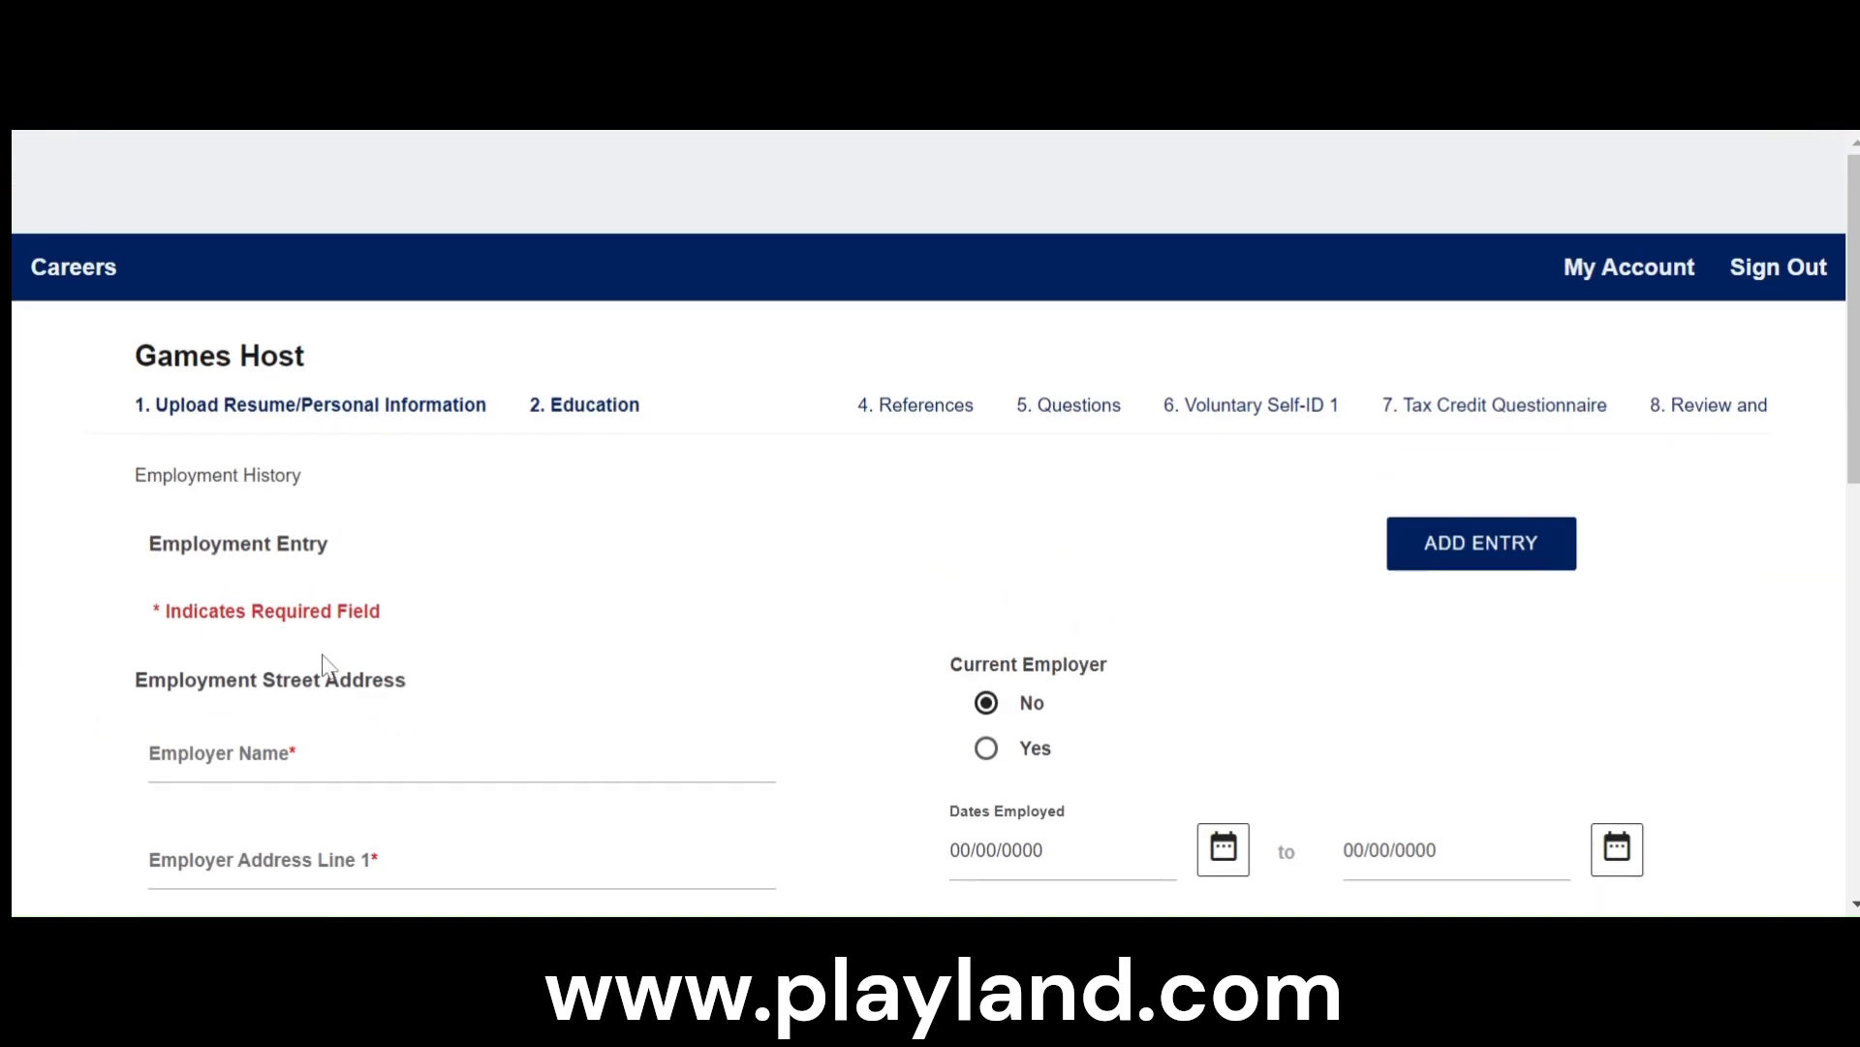
scroll(1072, 760, down, 4)
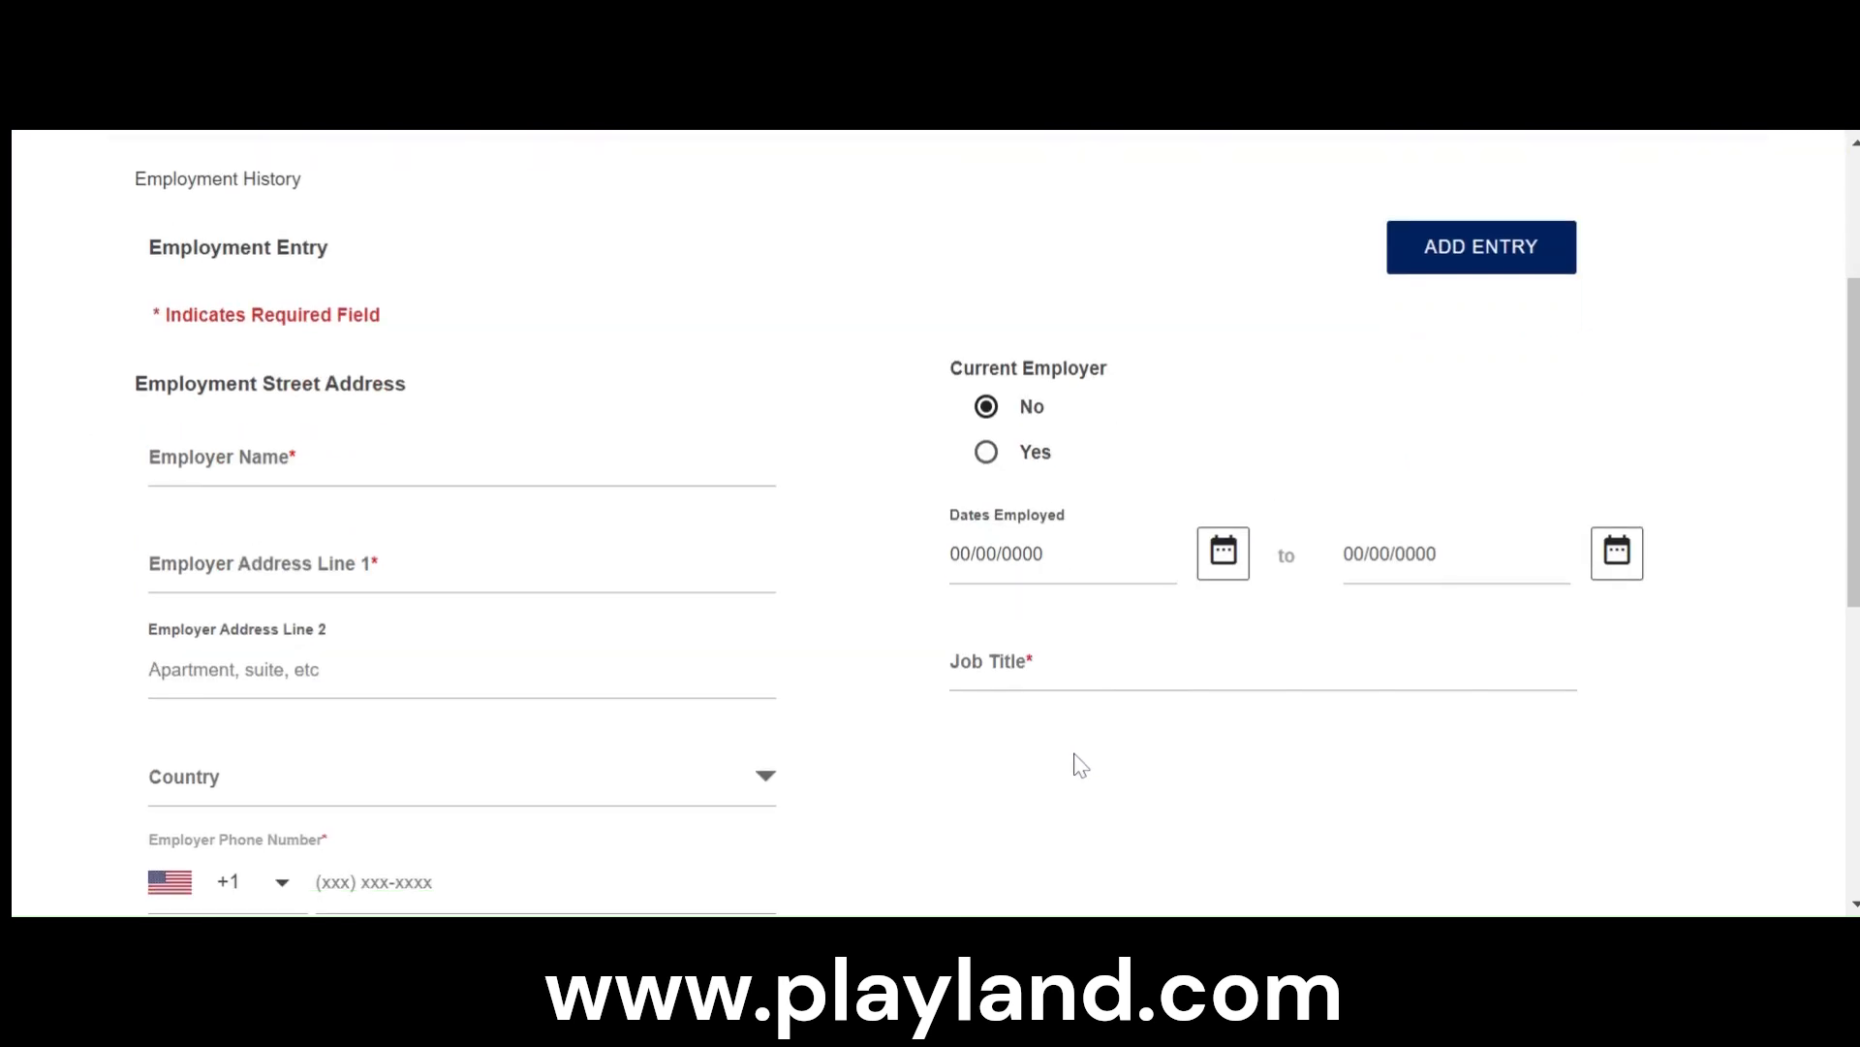
scroll(976, 752, down, 2)
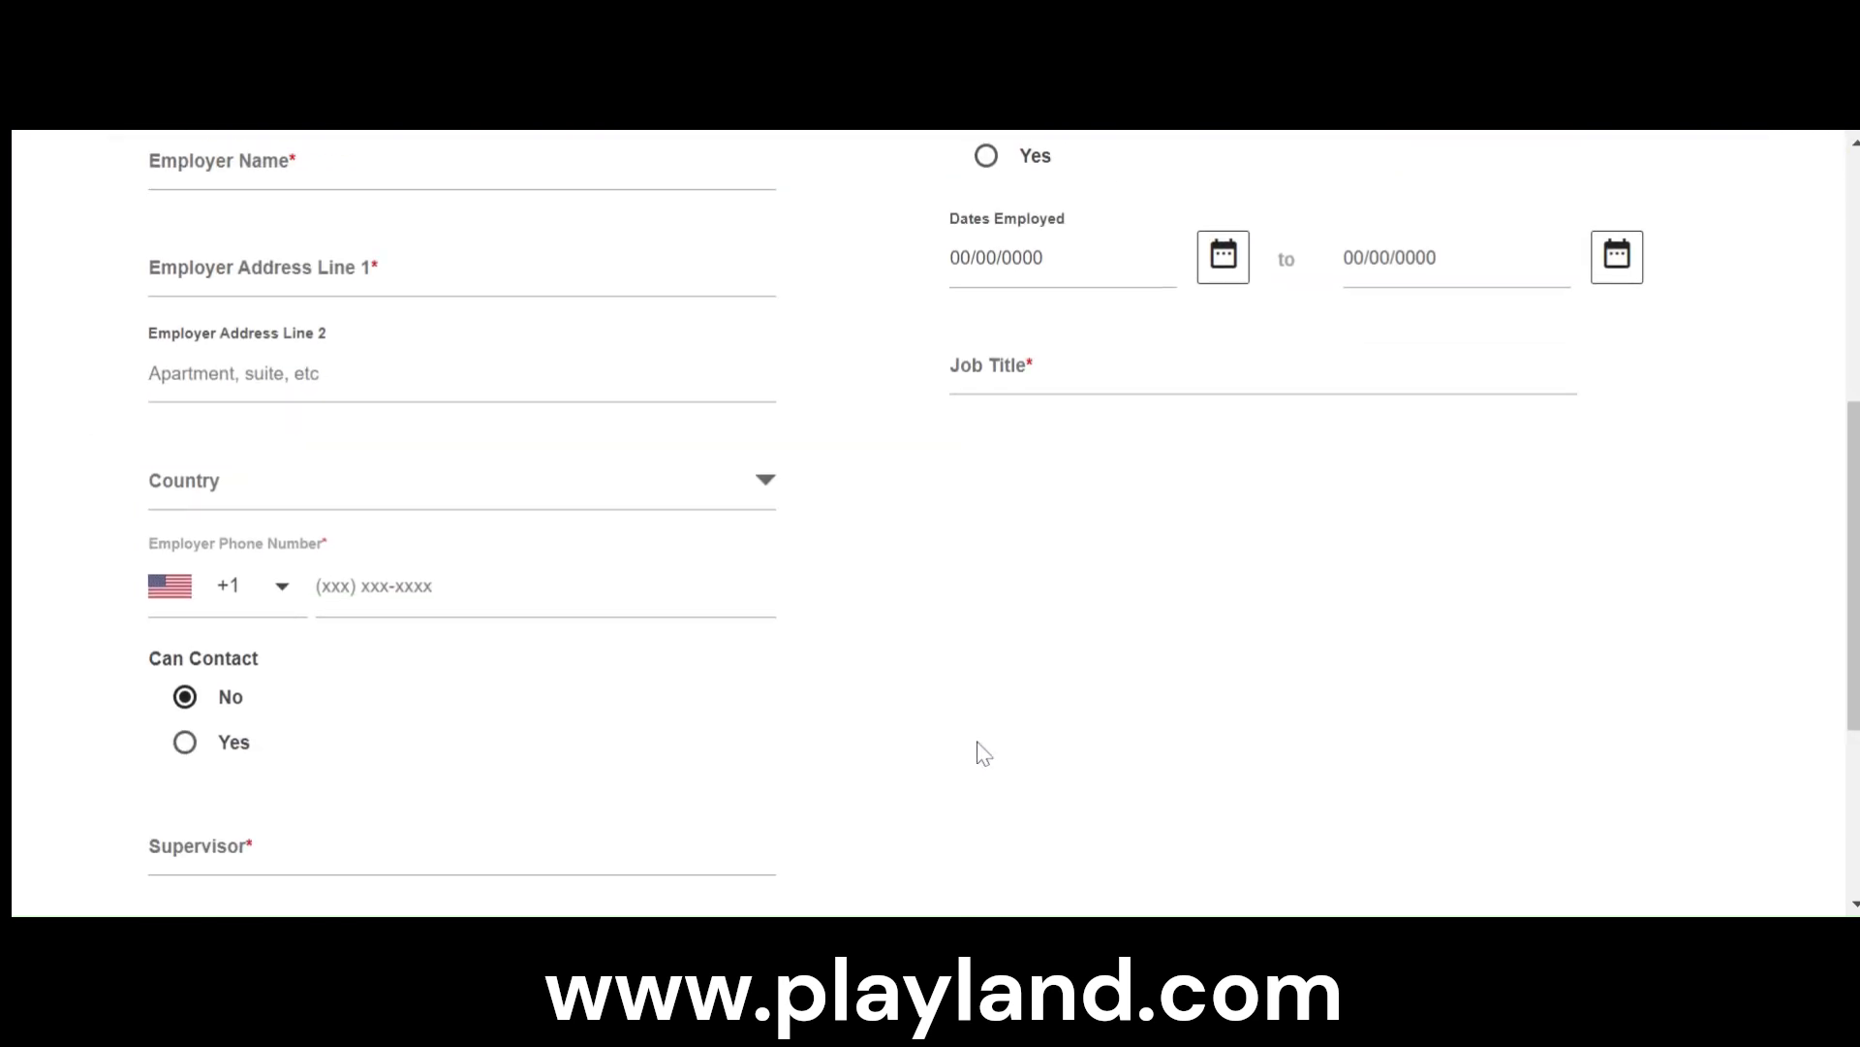
scroll(988, 742, up, 3)
scroll(989, 742, up, 1)
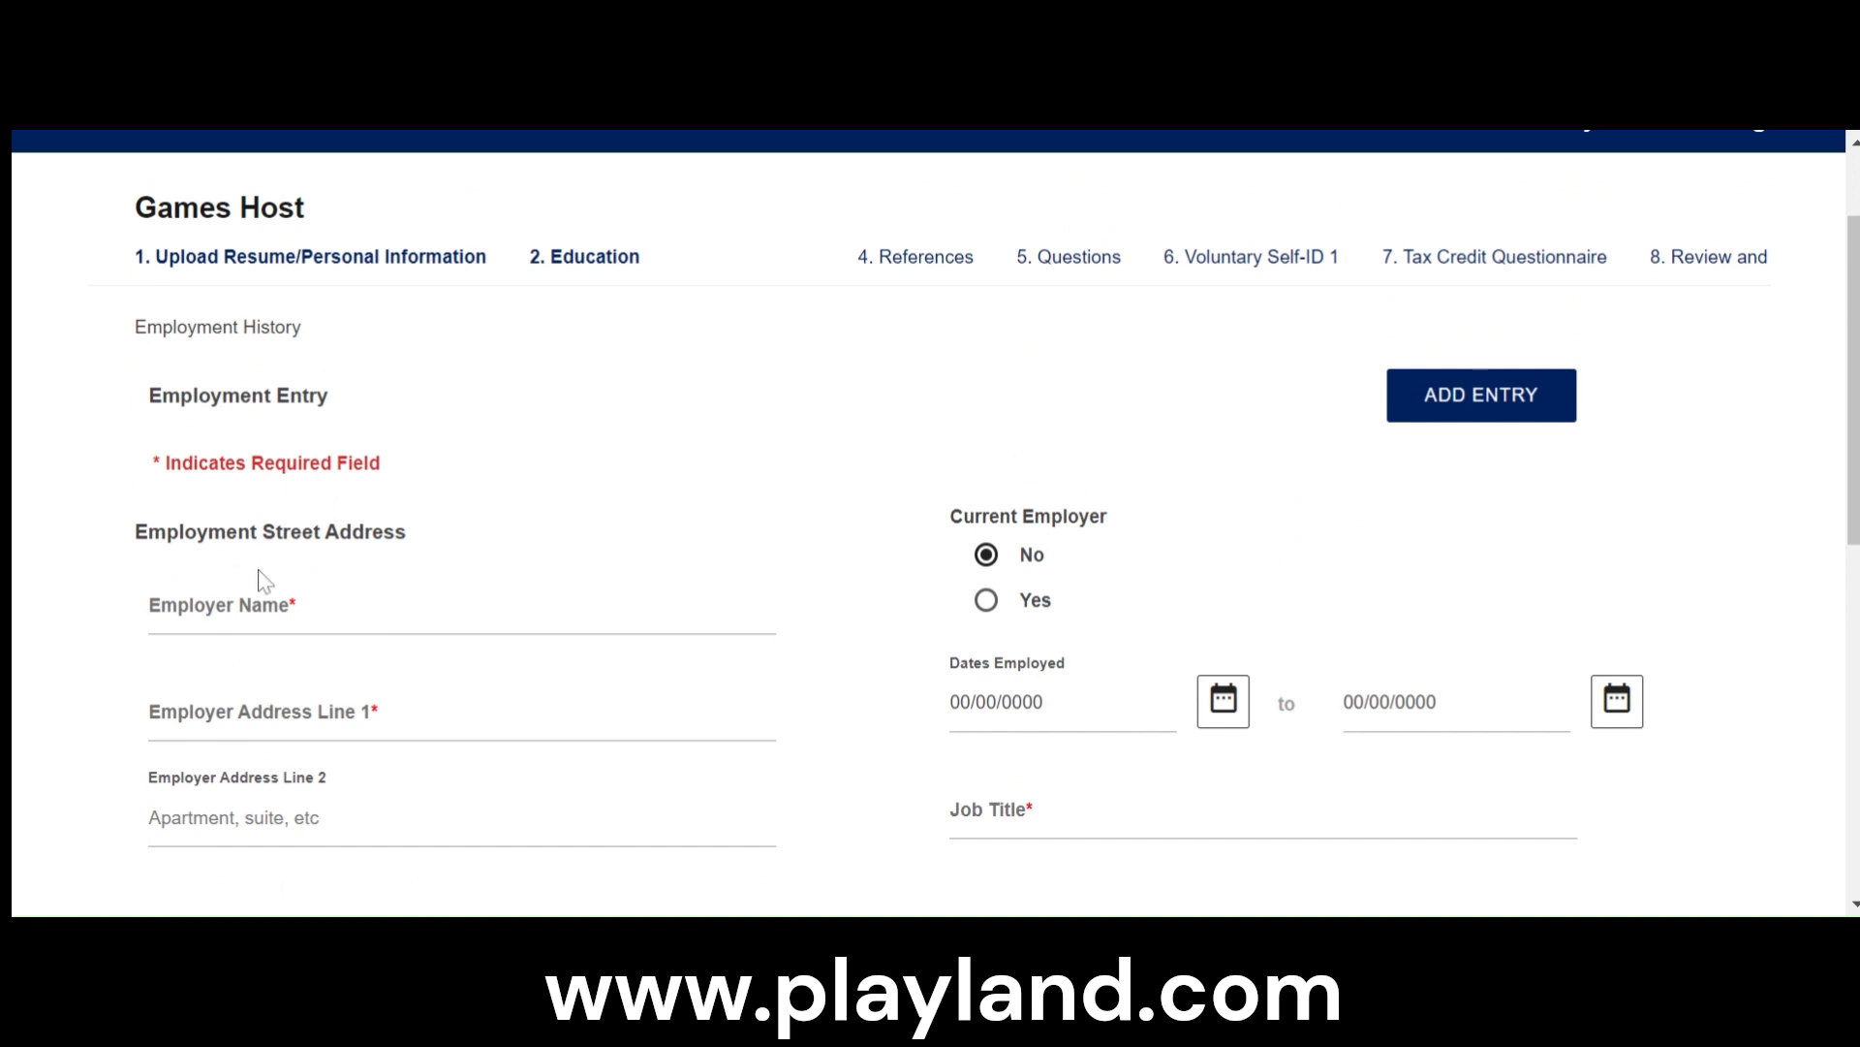
scroll(373, 625, down, 8)
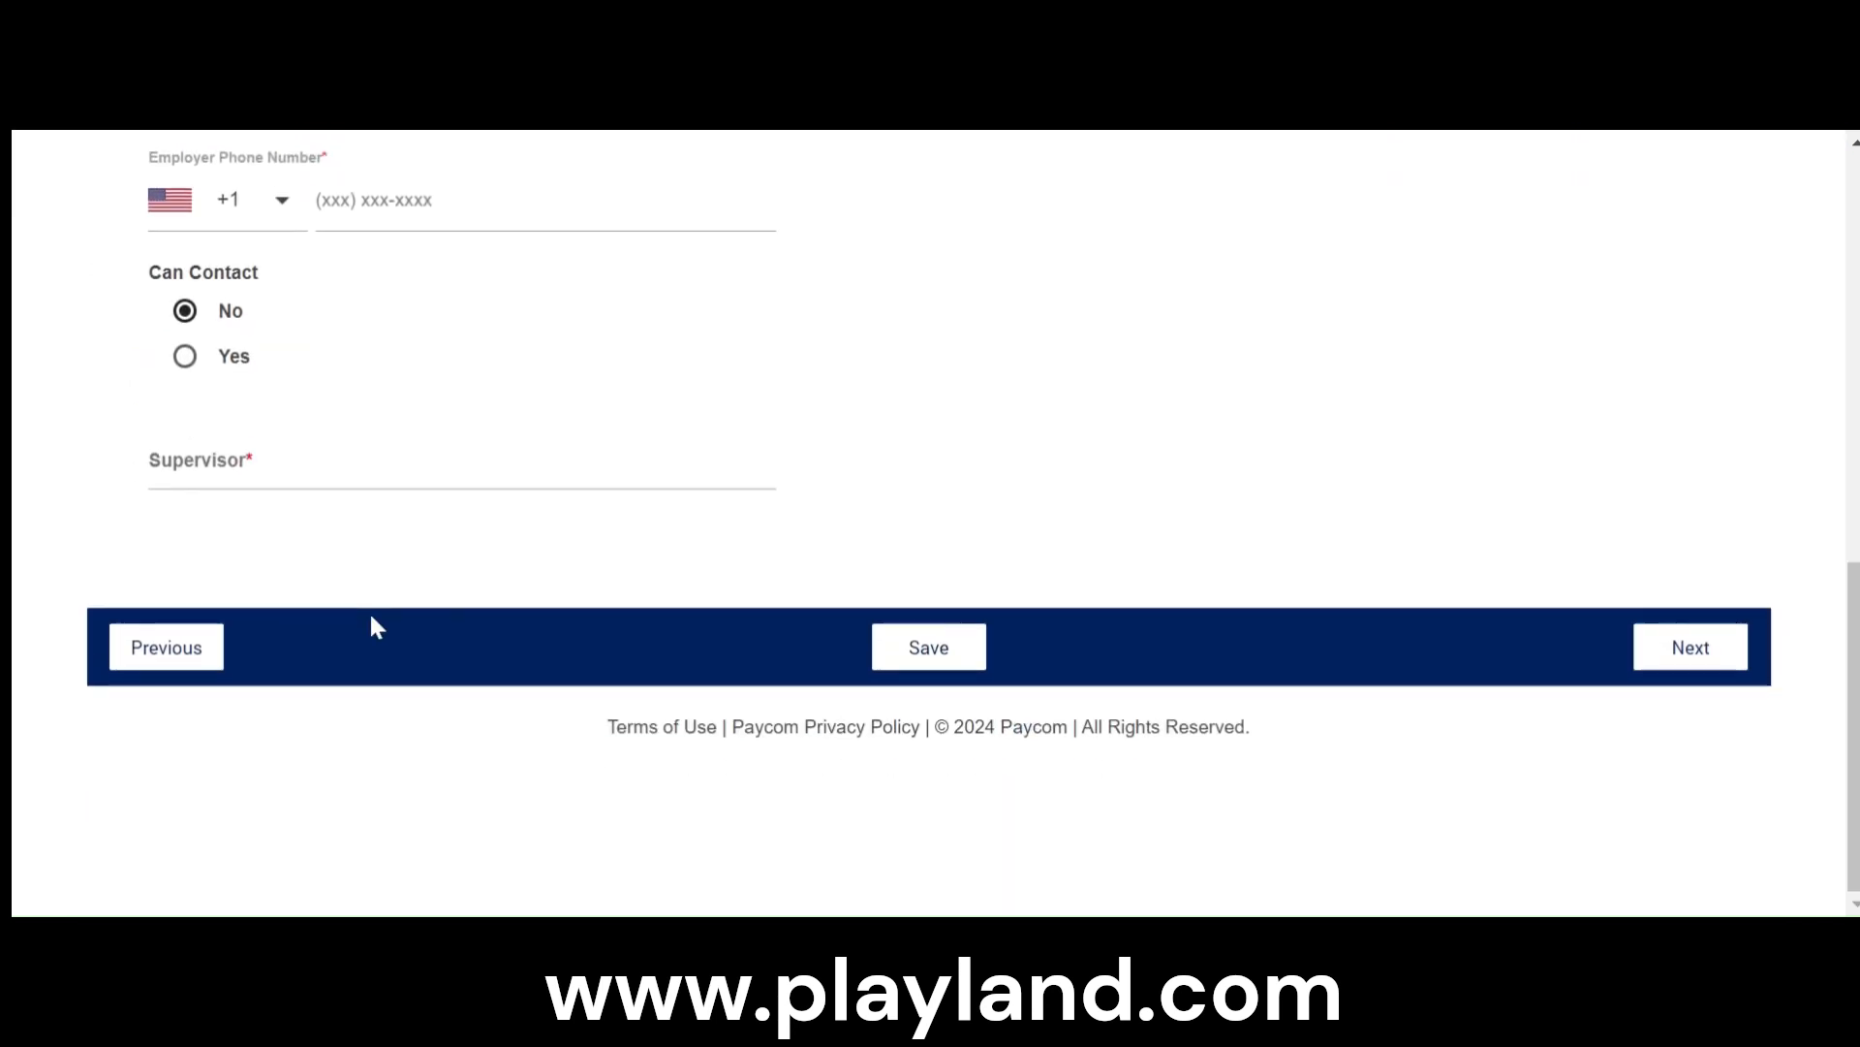
scroll(787, 745, up, 3)
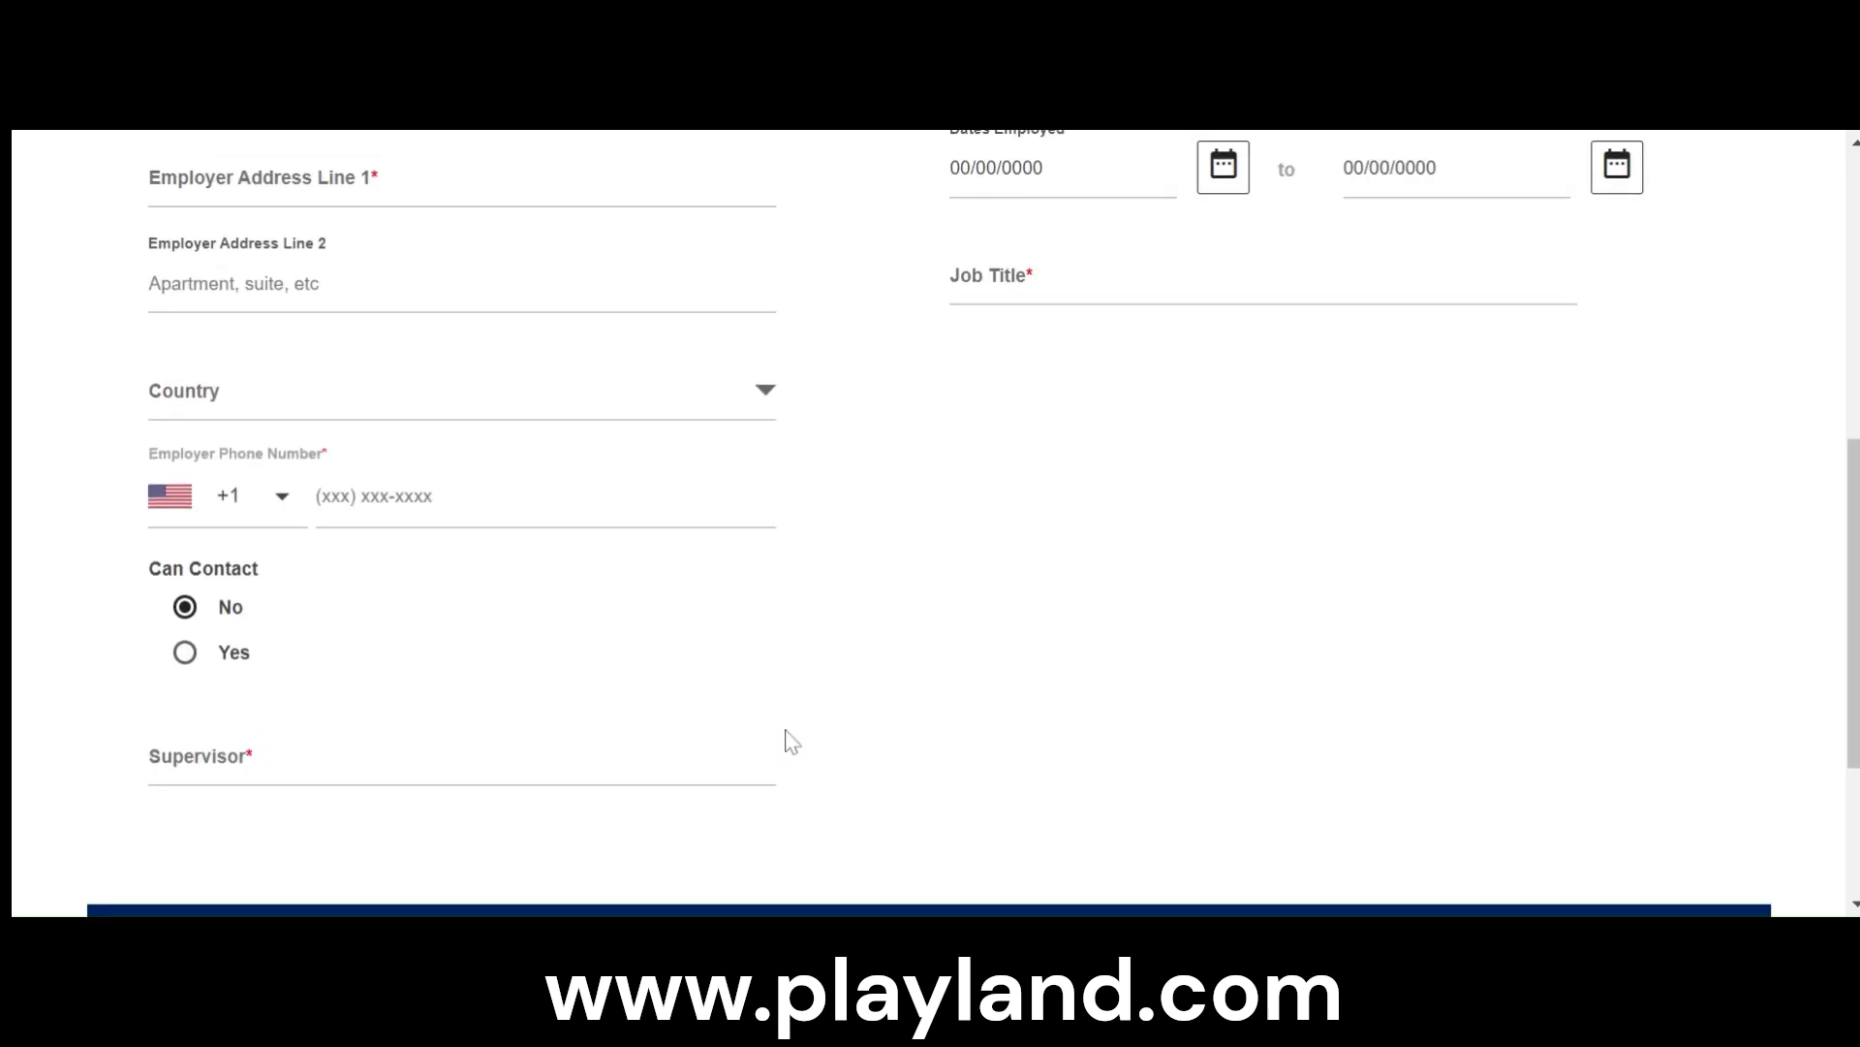
scroll(787, 736, up, 3)
scroll(957, 631, up, 1)
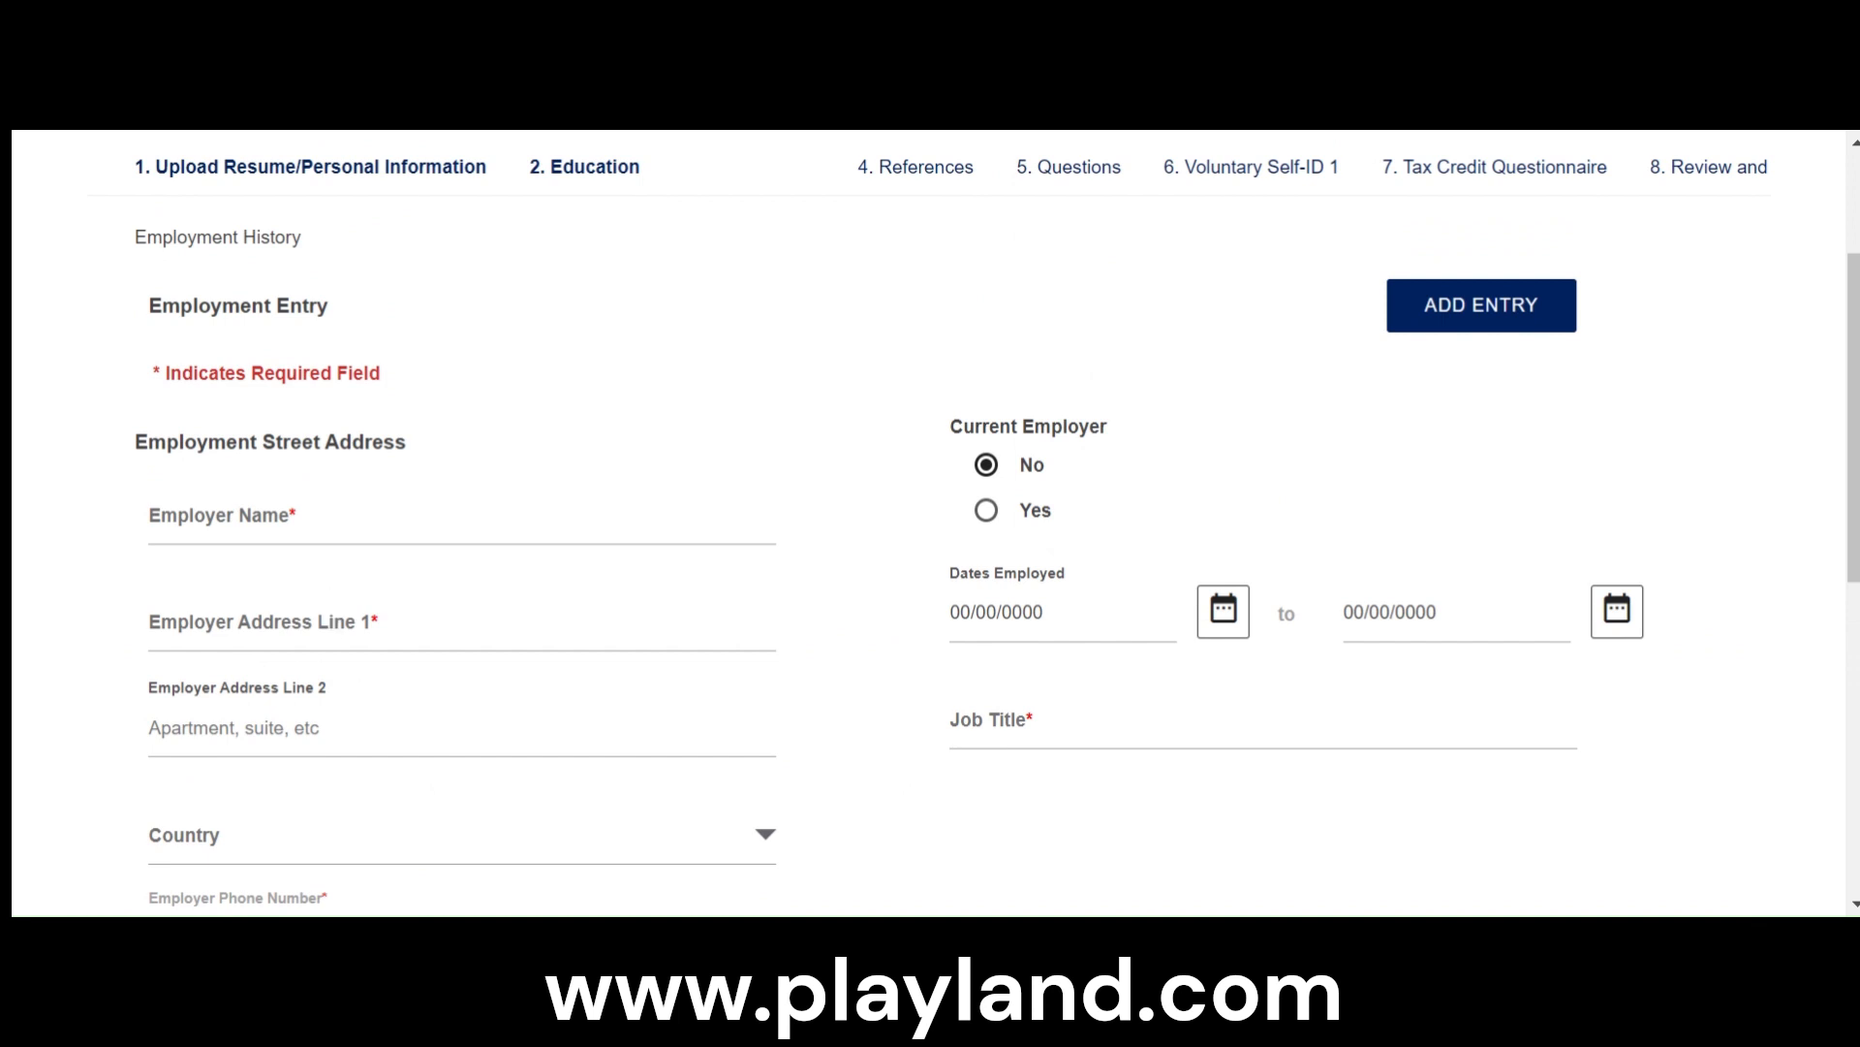
- Set the employer name to Never Emplyed and fill in the employer's street address with United States as country from the suggested address
click(222, 515)
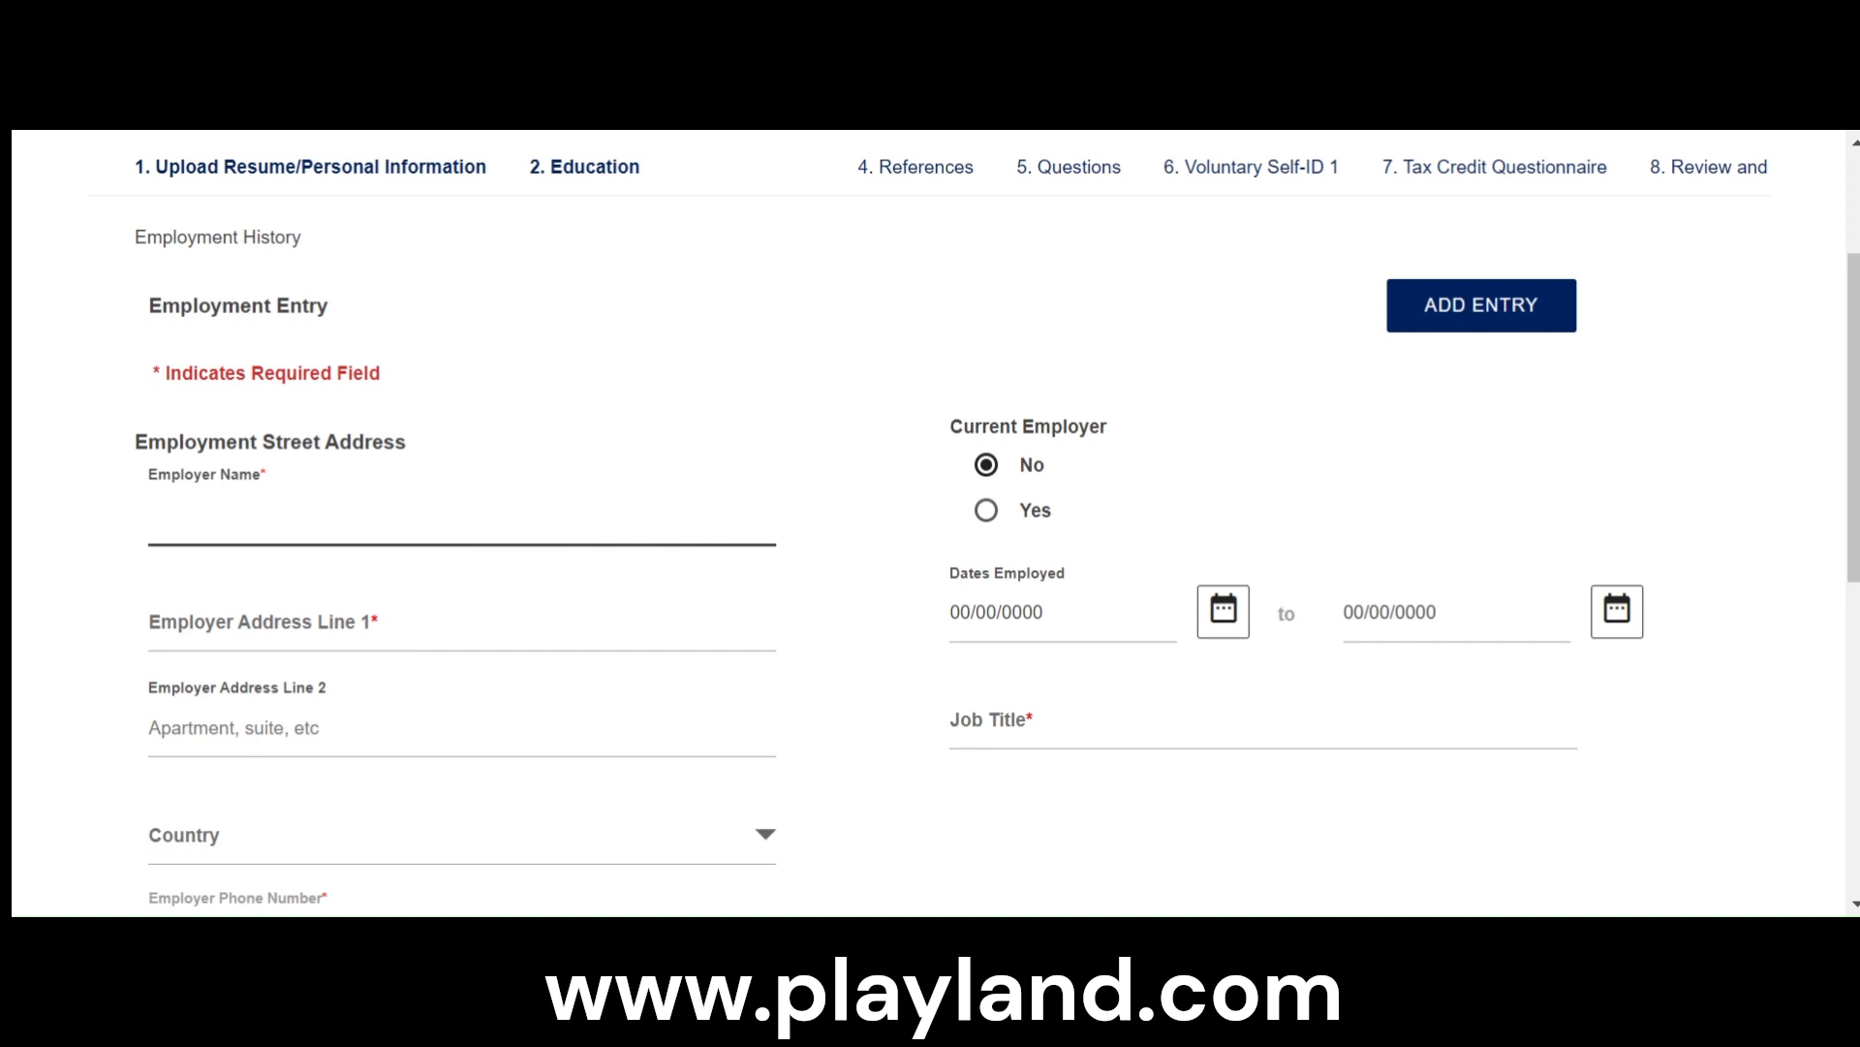
text(Never Emplyed)
click(262, 622)
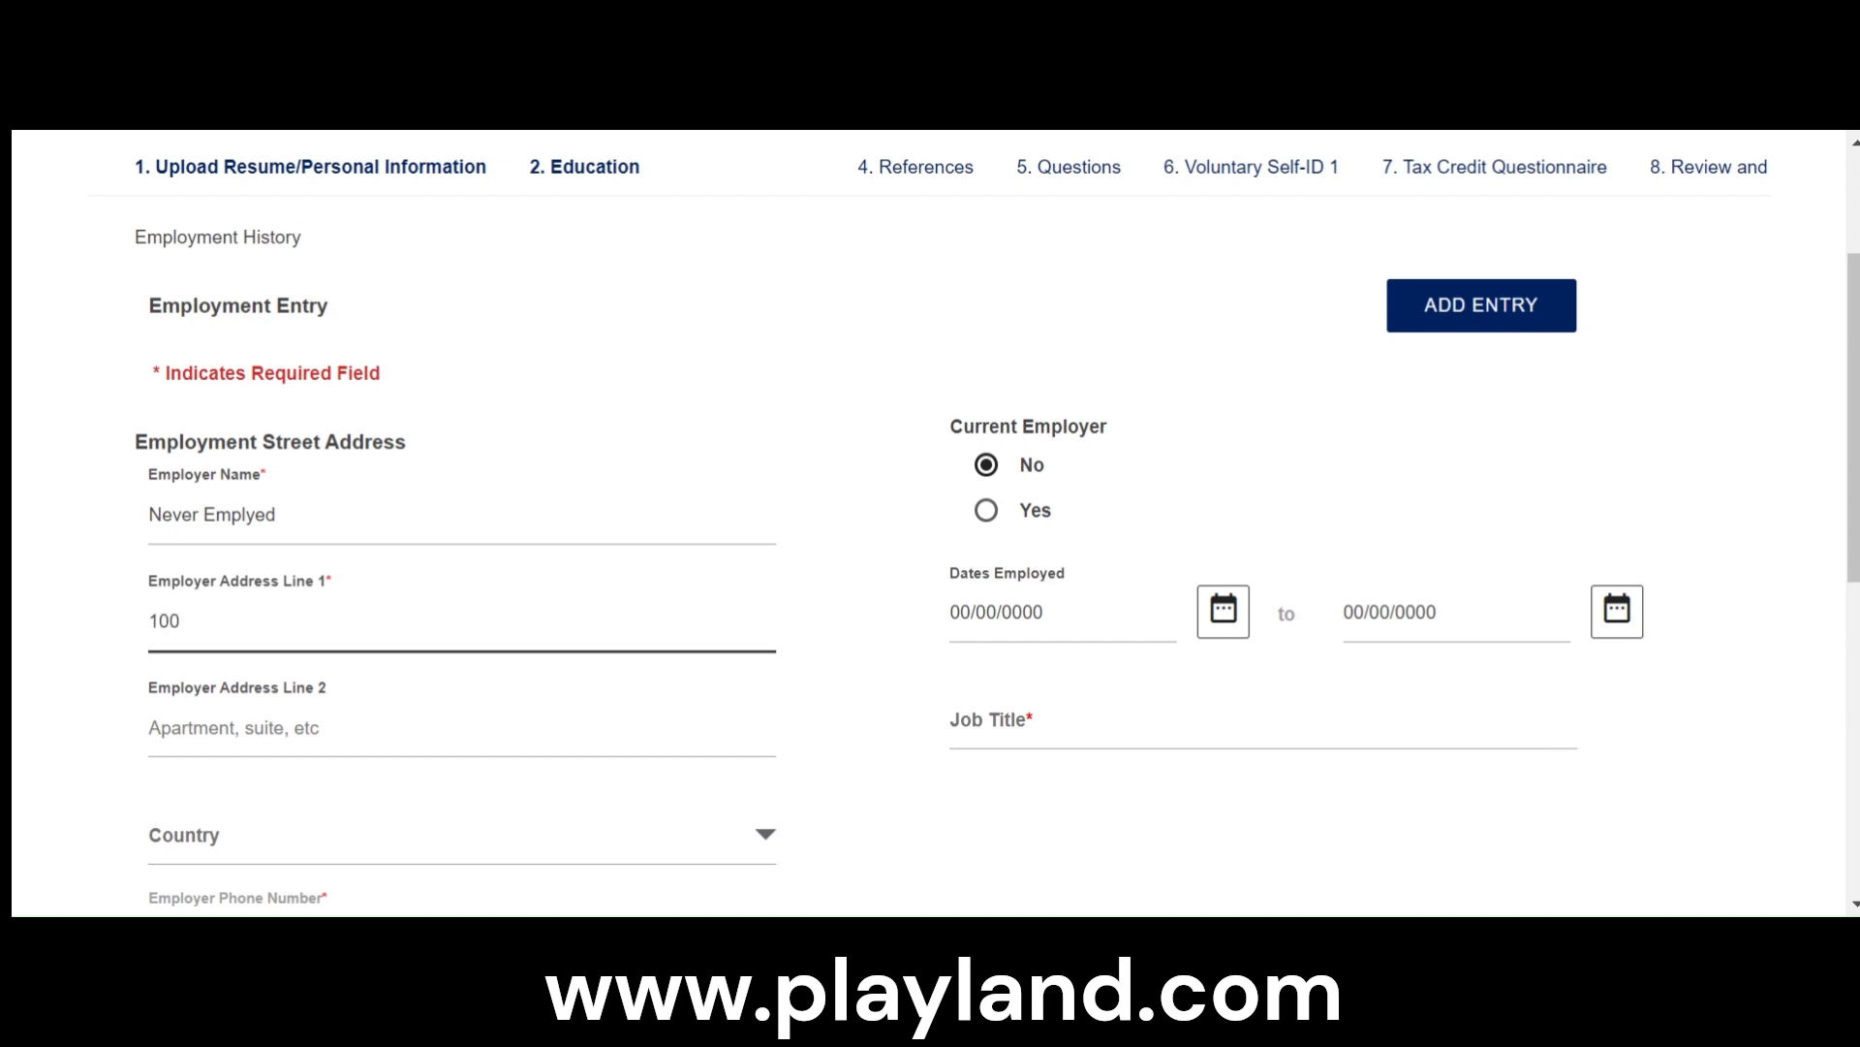
text(100)
key(Down)
key(Return)
scroll(928, 523, down, 3)
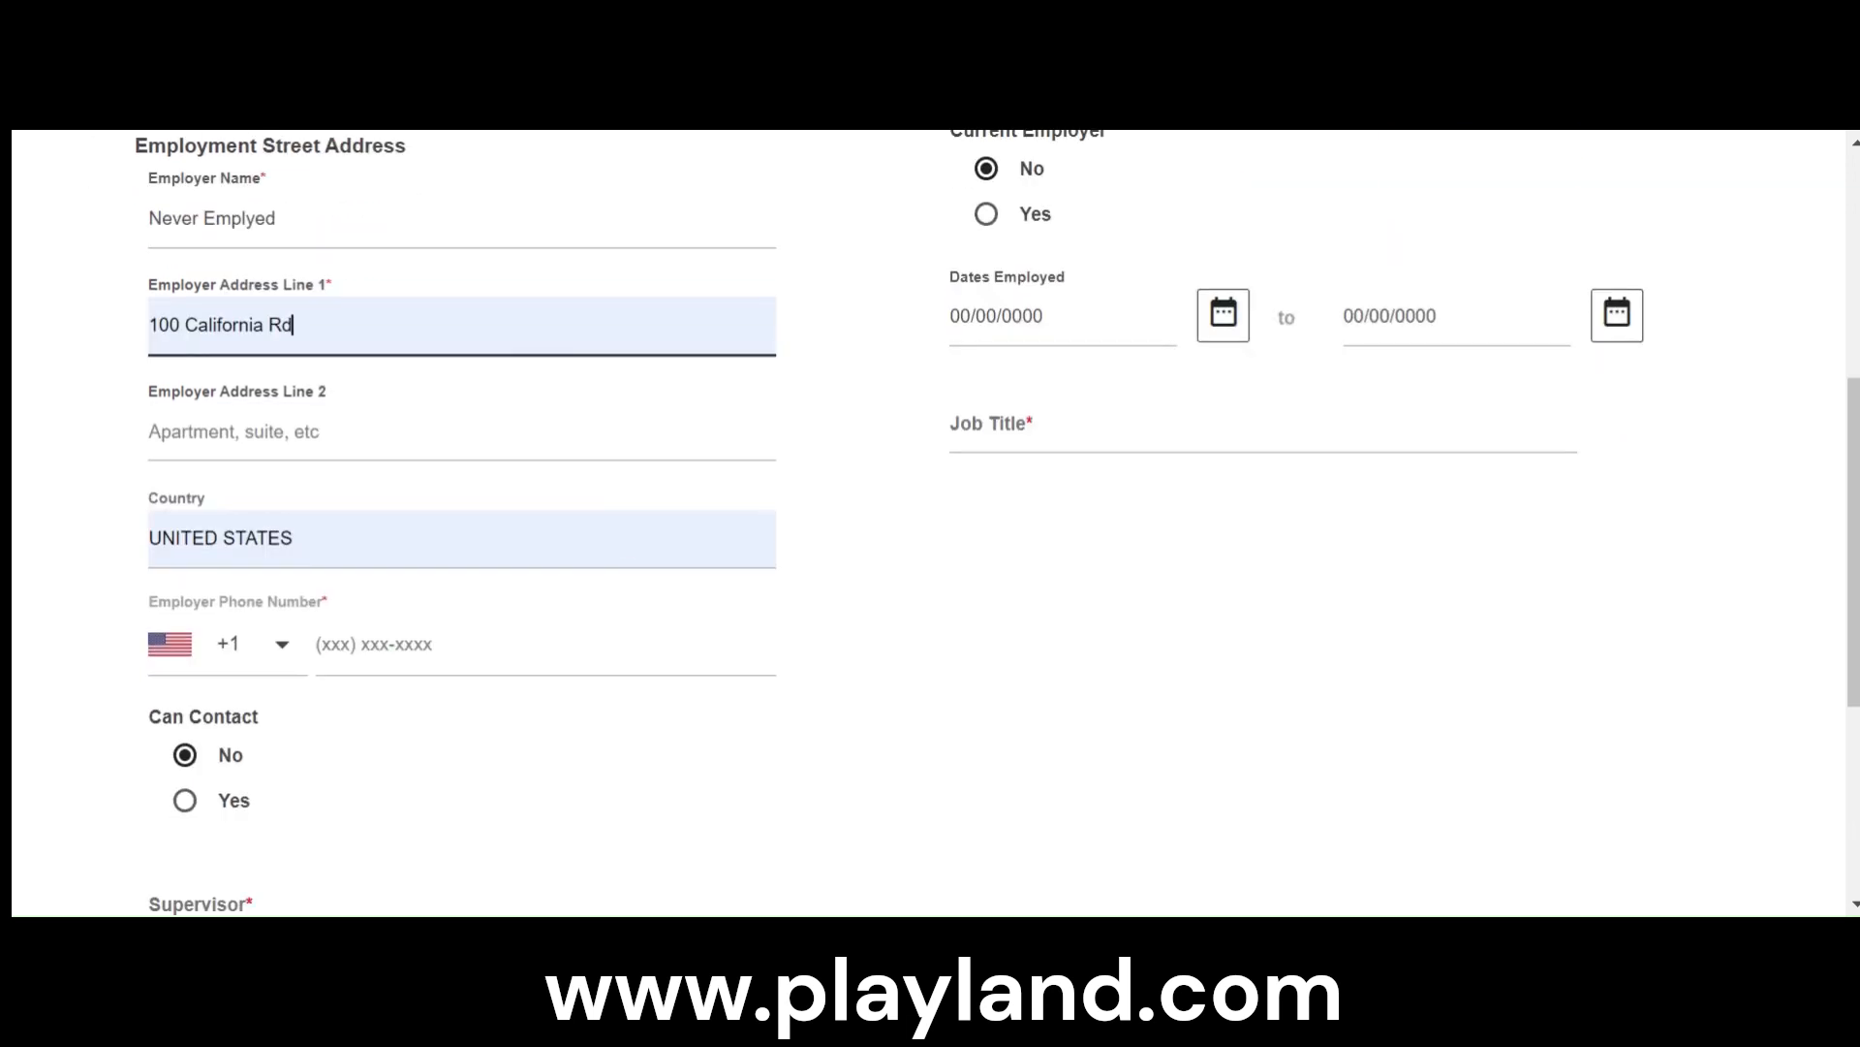
- Enter the employer's phone number and set Can Contact to Yes
click(374, 644)
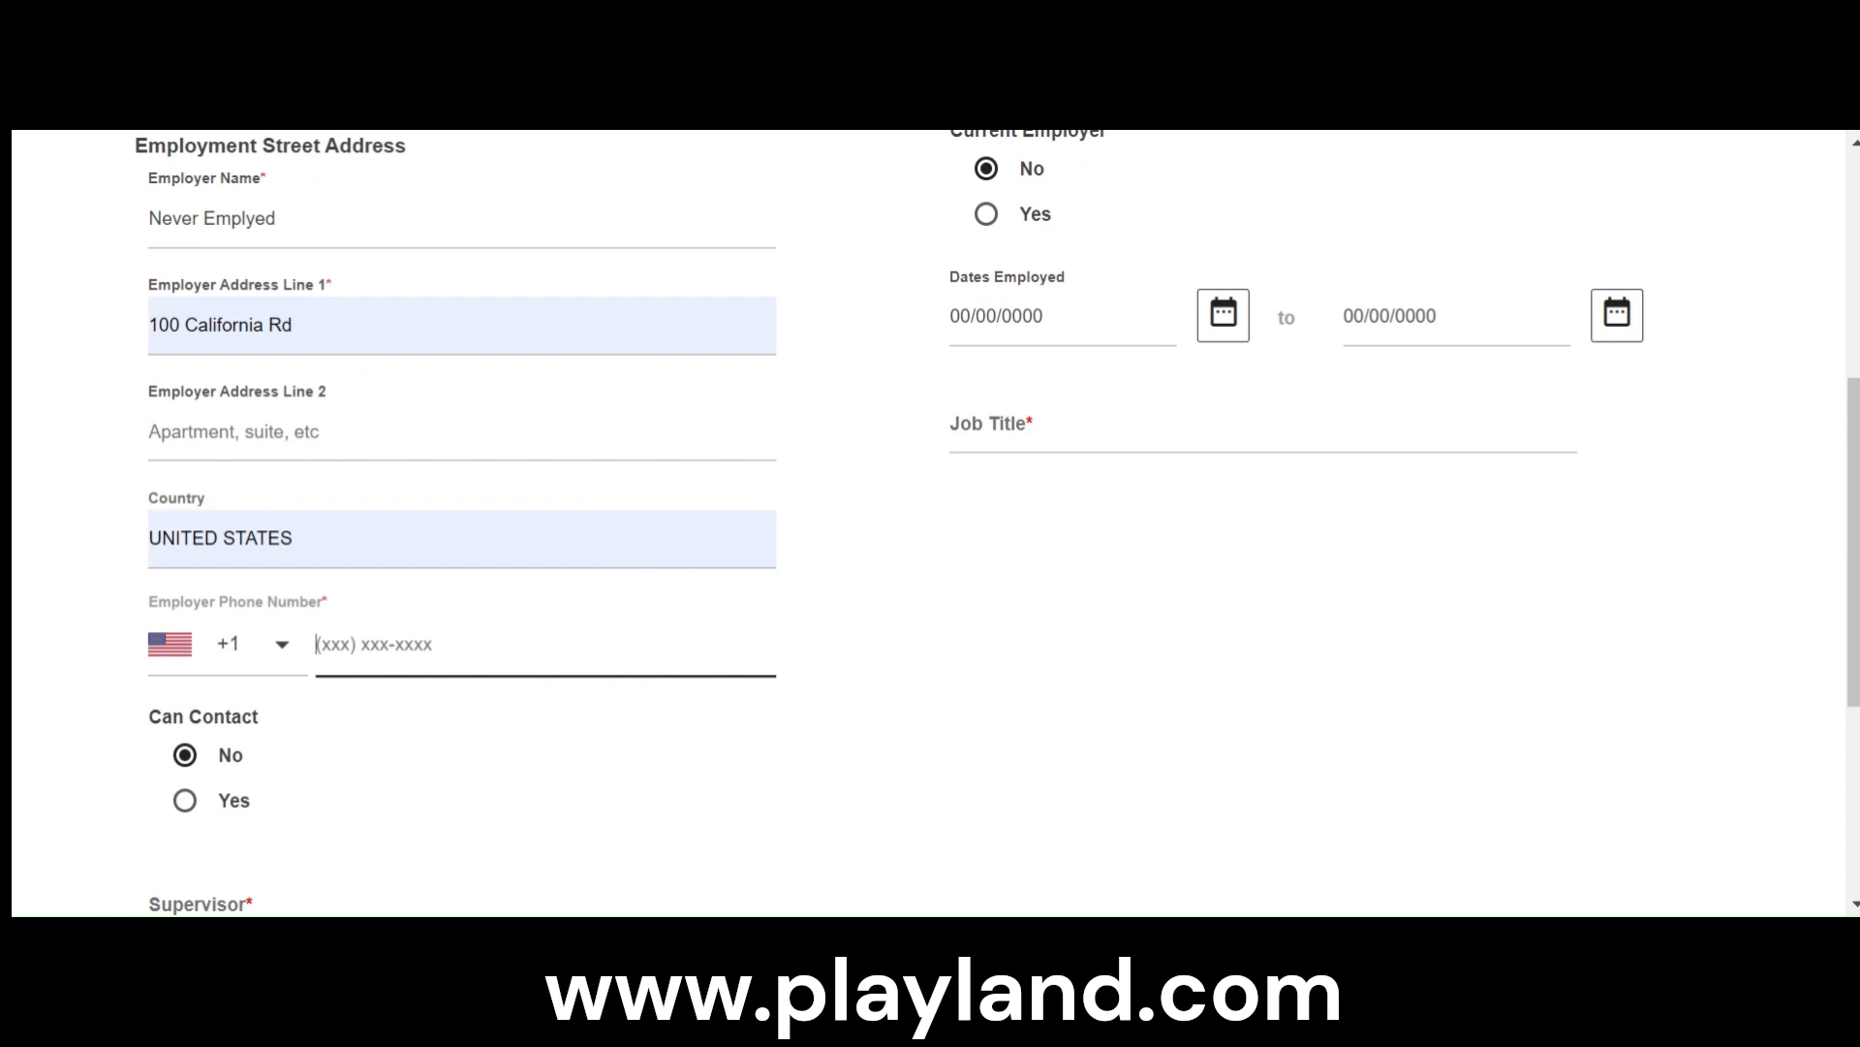
scroll(928, 523, down, 3)
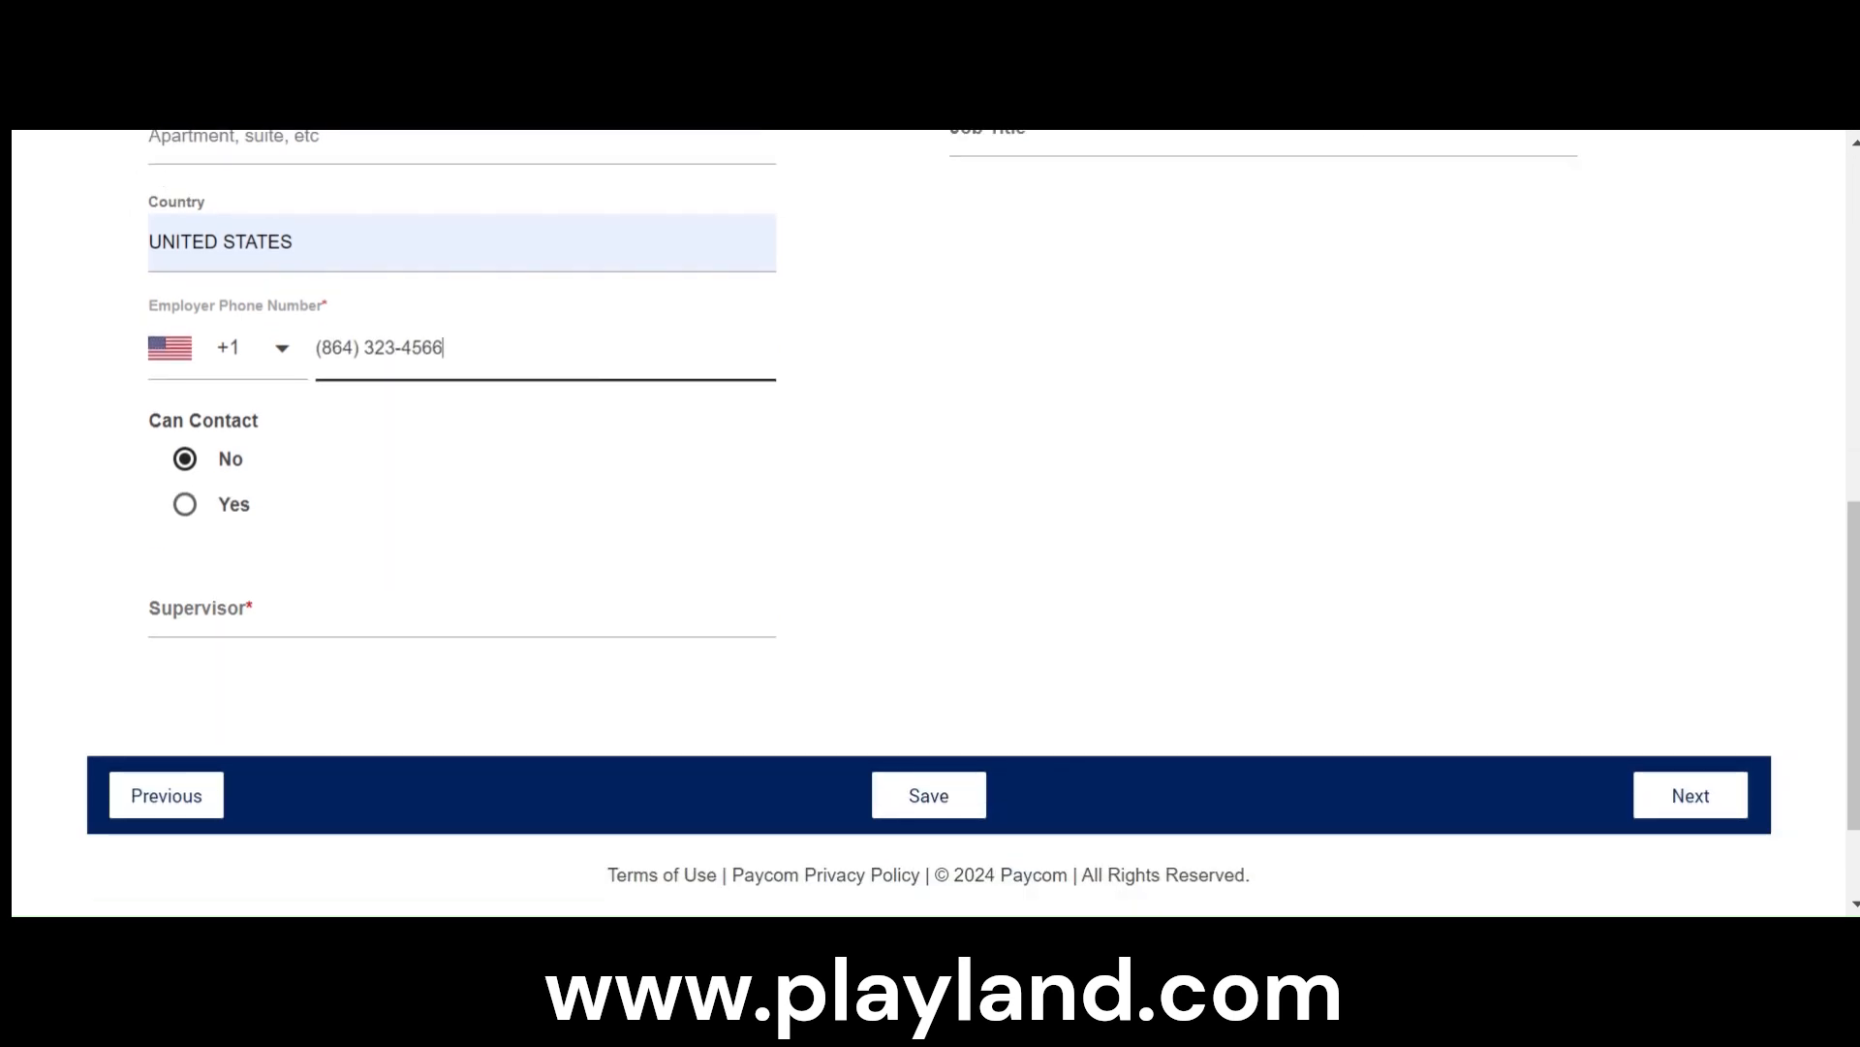
click(186, 507)
- Enter the supervisor's name in the employment entry, preceded by the title "Ms."
click(232, 609)
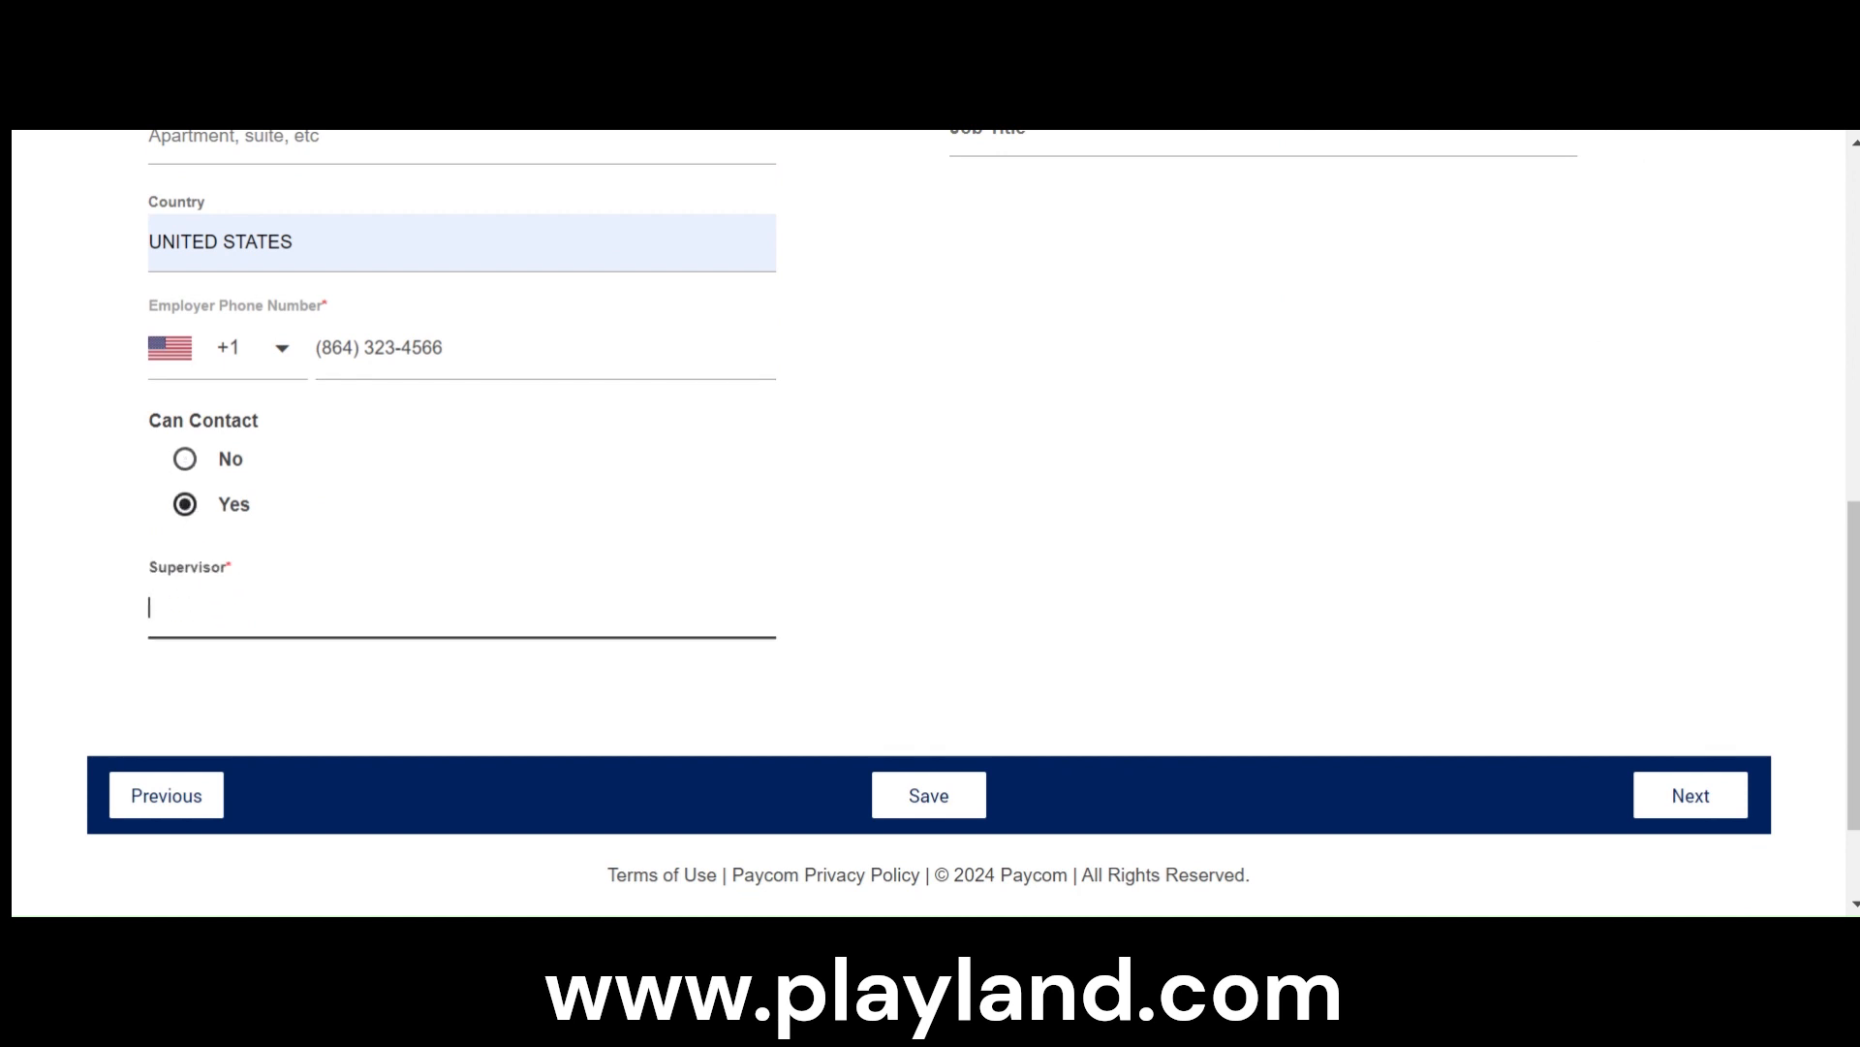
text(Ms. To)
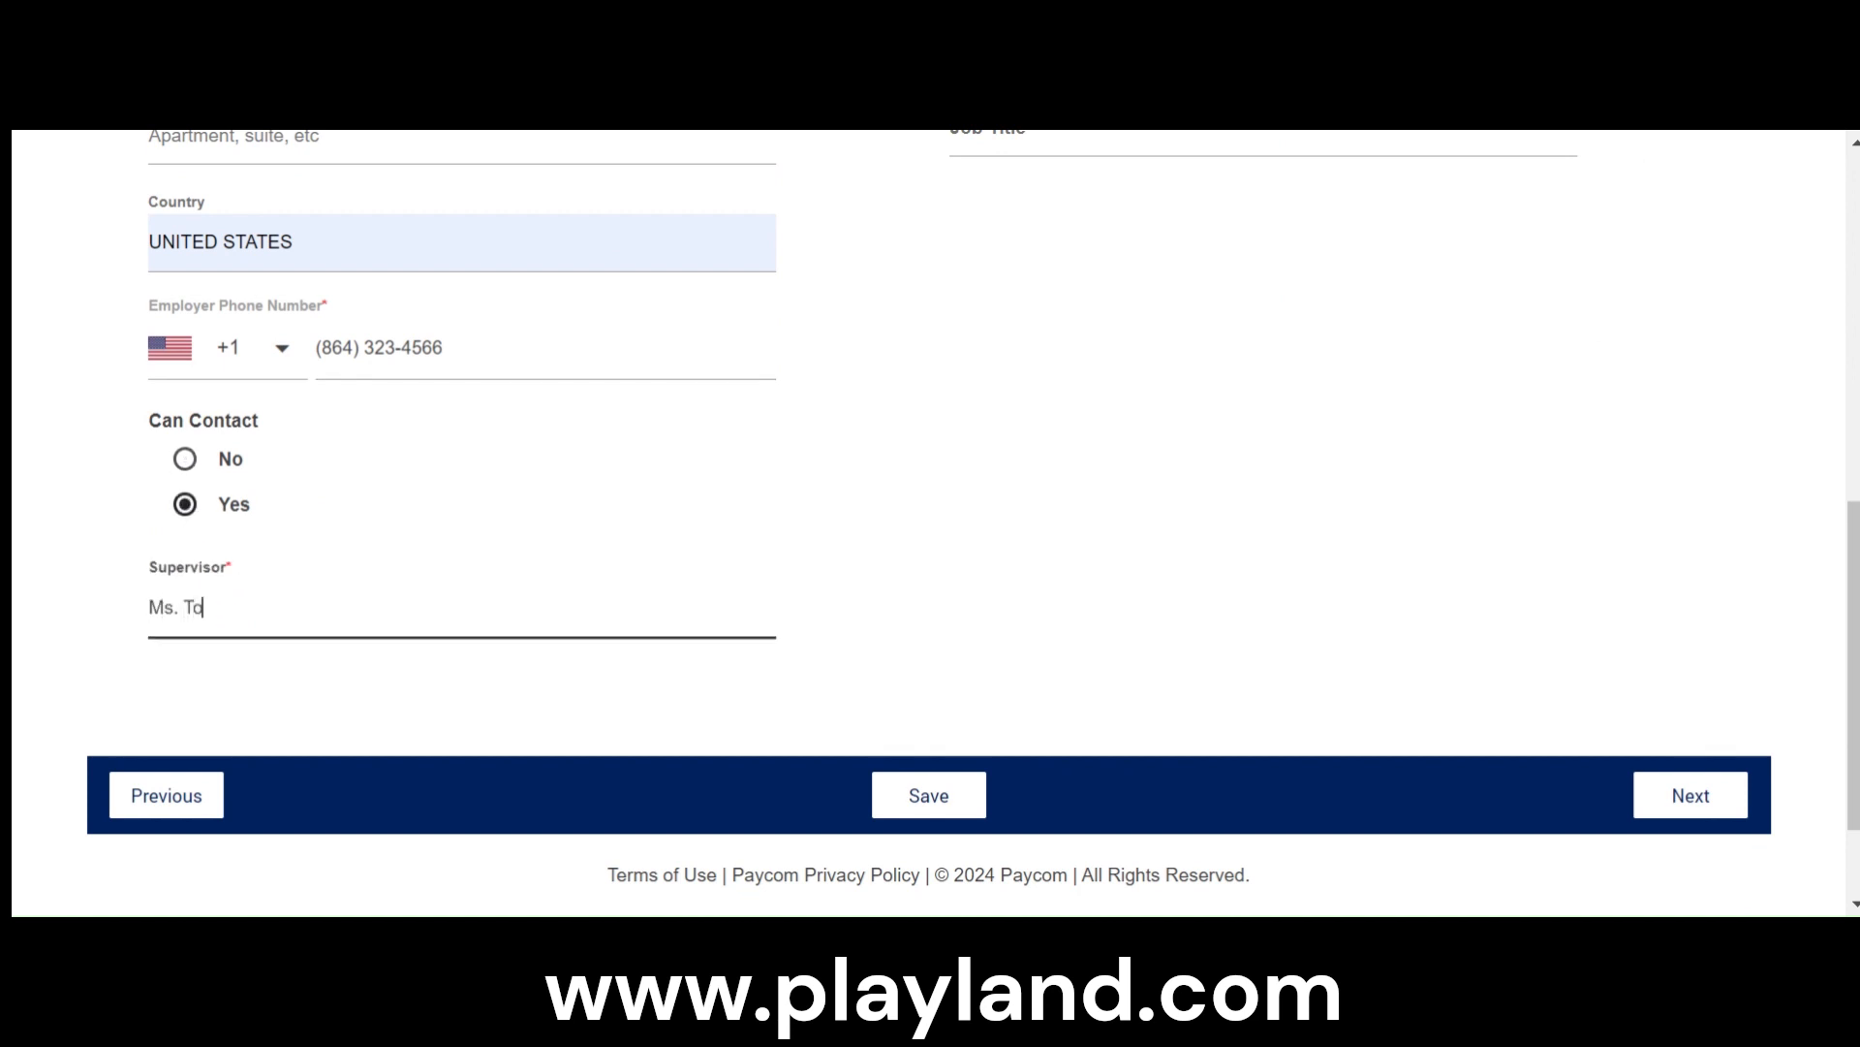
text(doric)
click(1117, 423)
scroll(1124, 465, up, 5)
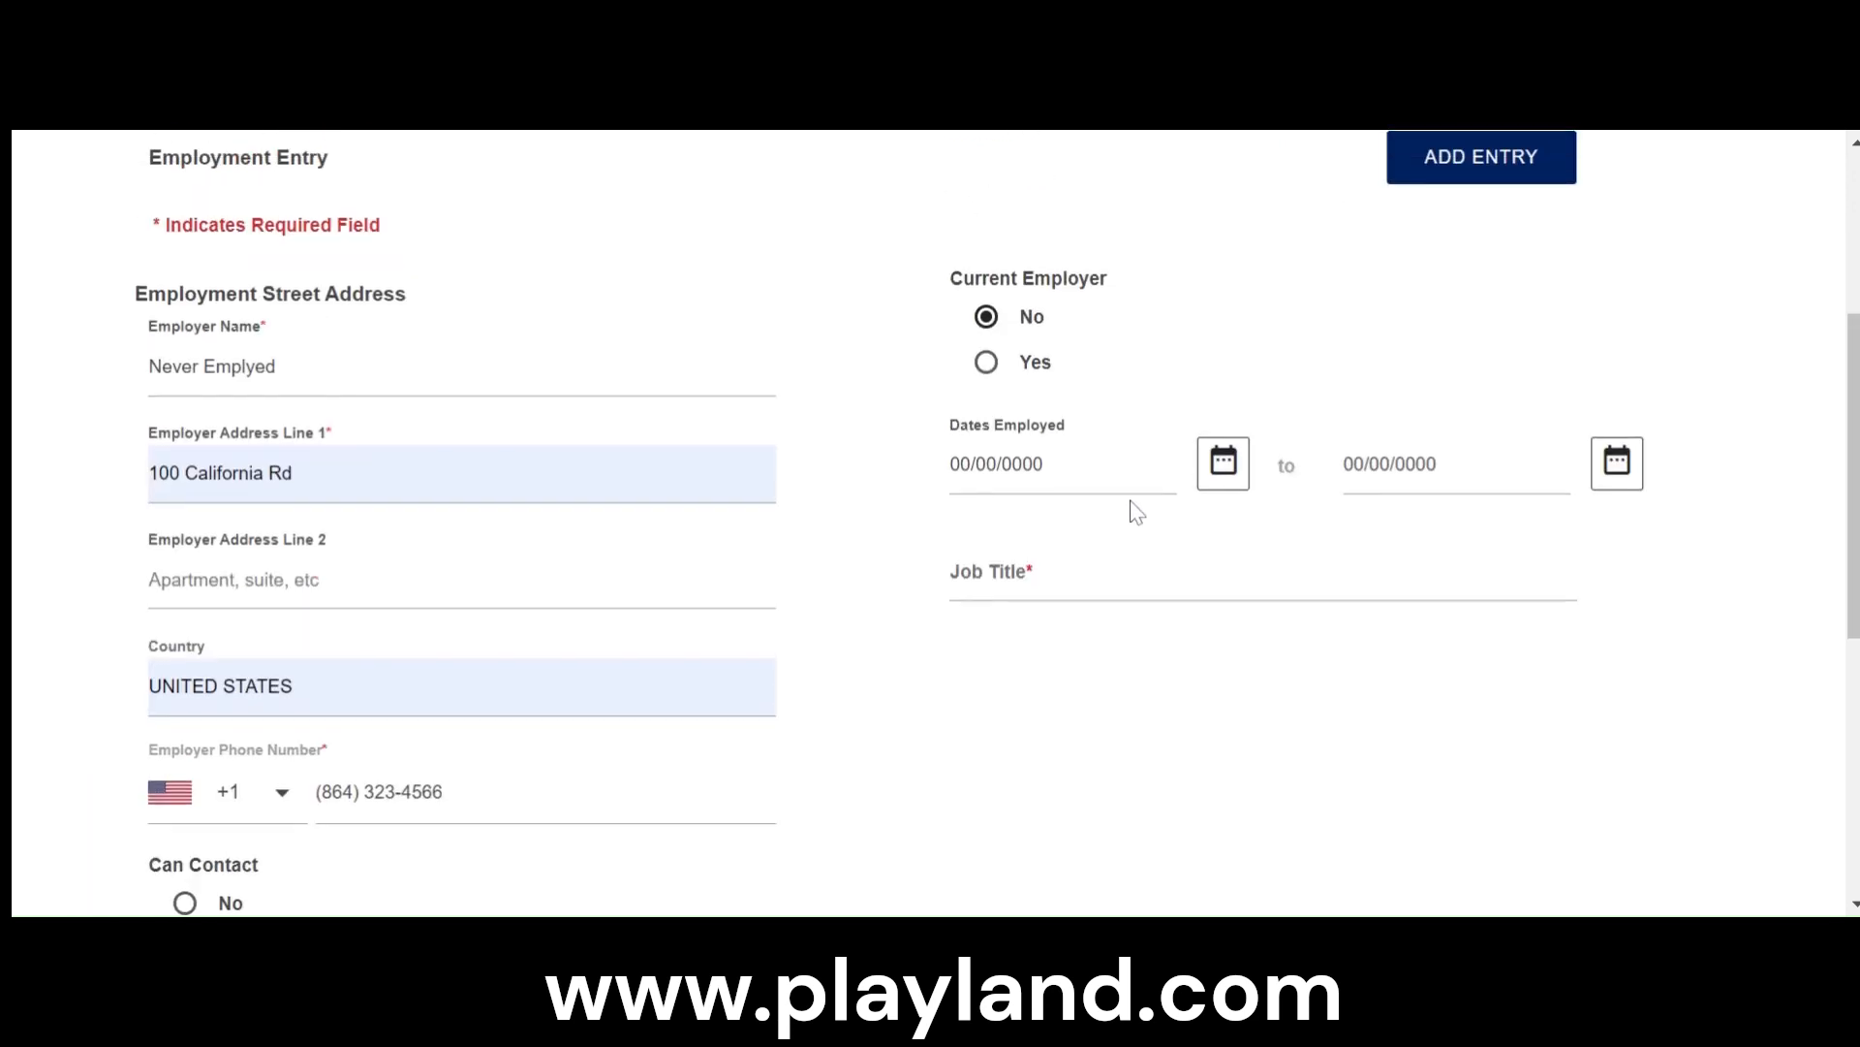
- Change the title in front of the supervisor's name to Miss, without a period
scroll(329, 785, down, 5)
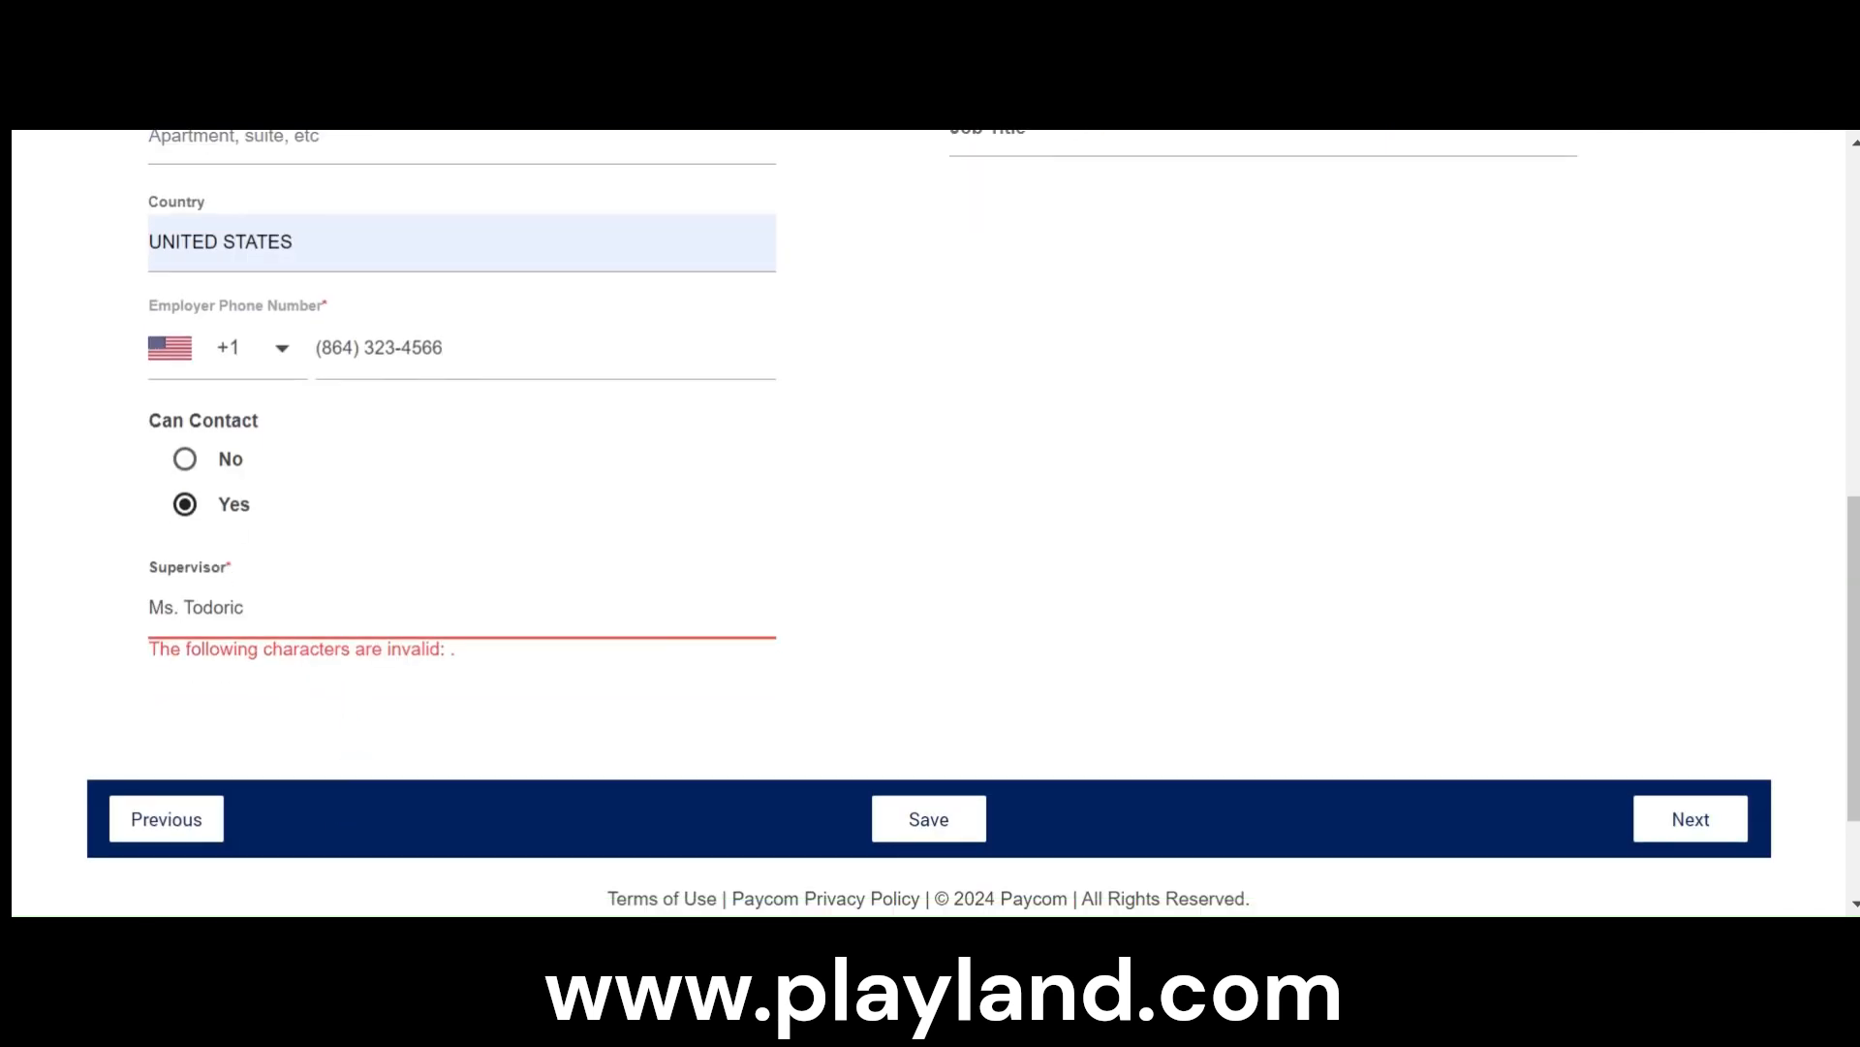
key(BackSpace)
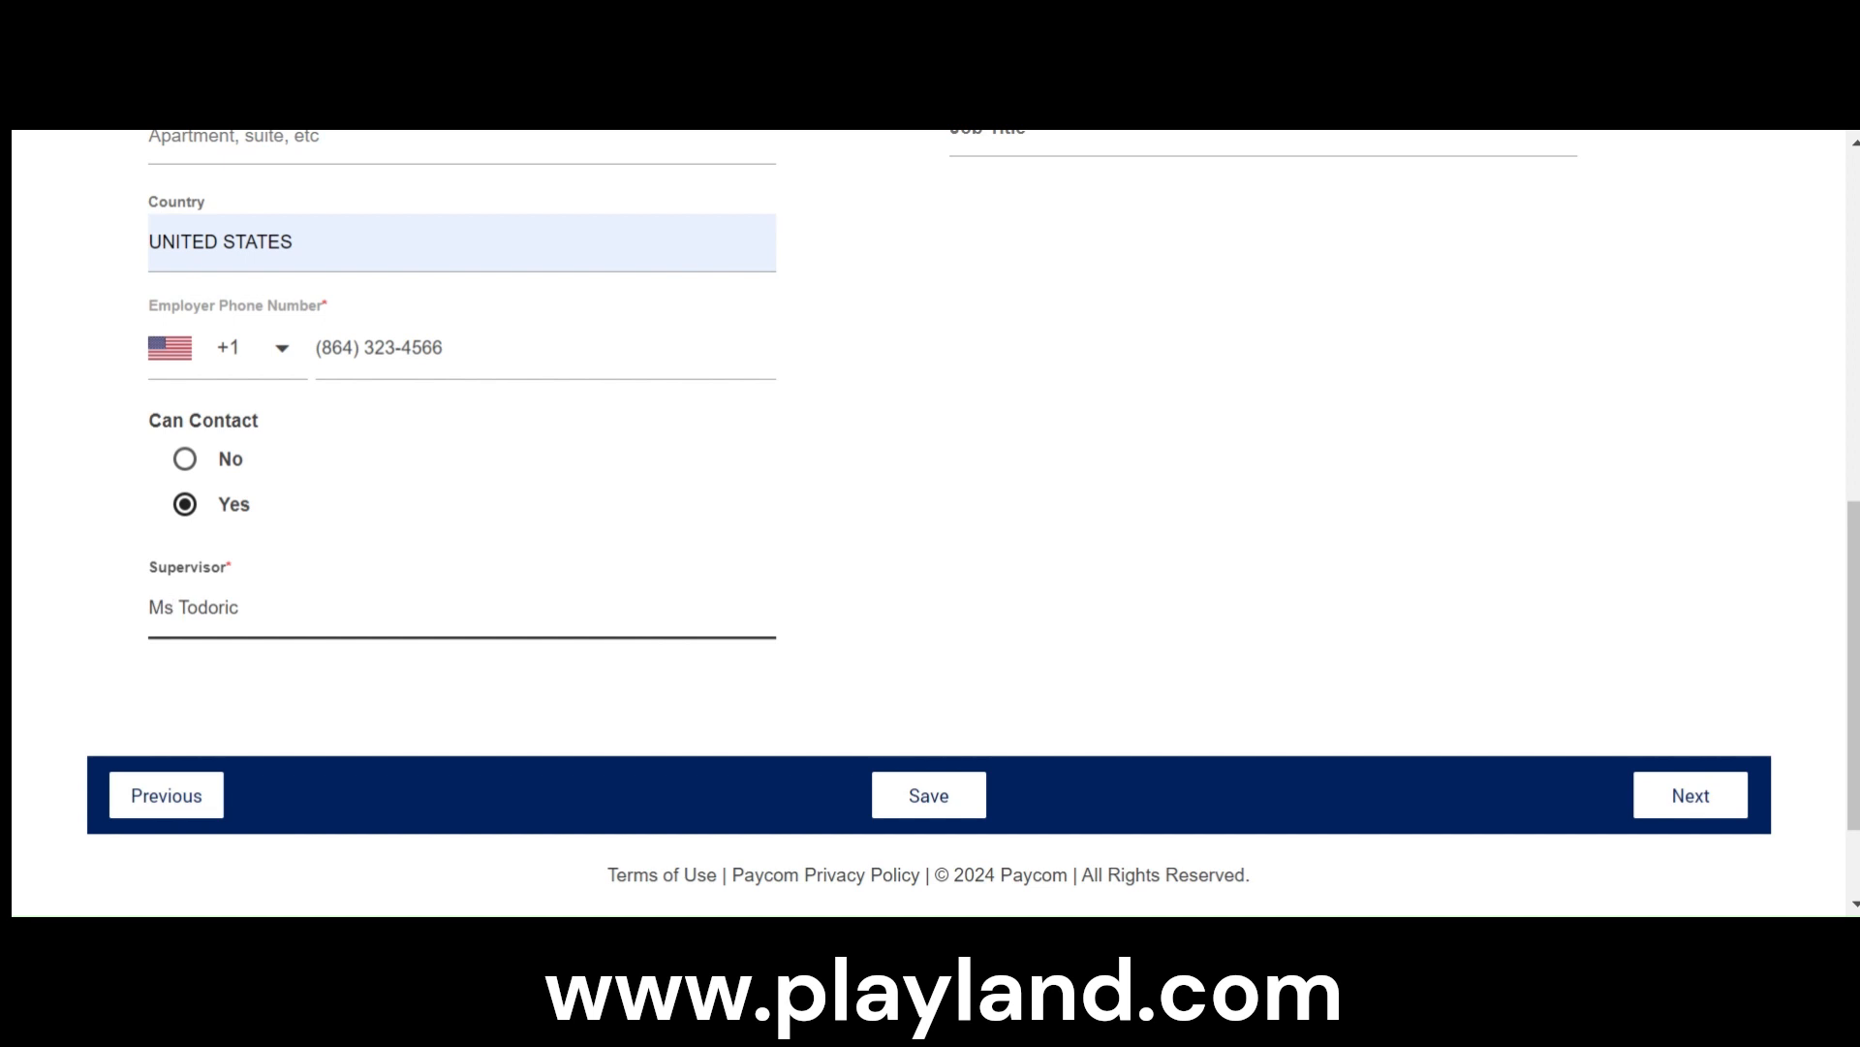
key(BackSpace)
text(iss)
click(1104, 418)
- Set the employment entry's job title to None and continue to the References section
scroll(1109, 426, up, 3)
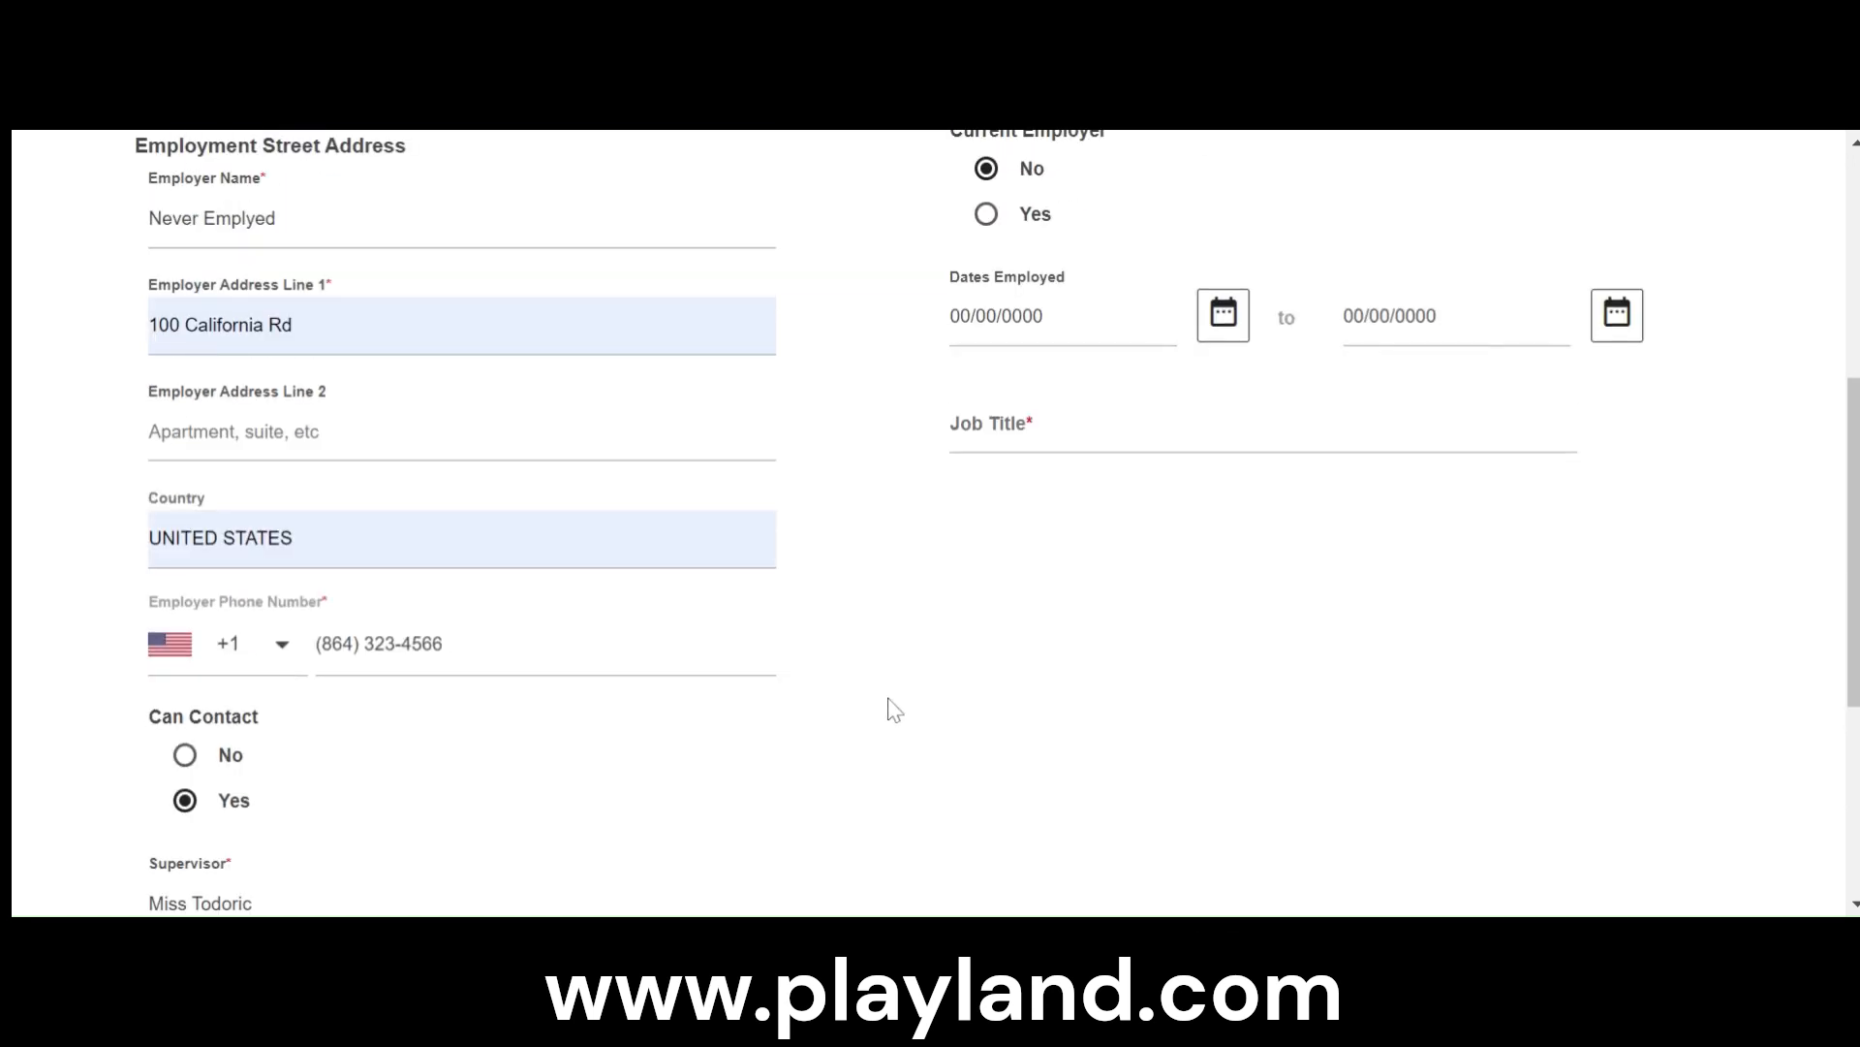
scroll(962, 683, up, 5)
scroll(962, 683, down, 3)
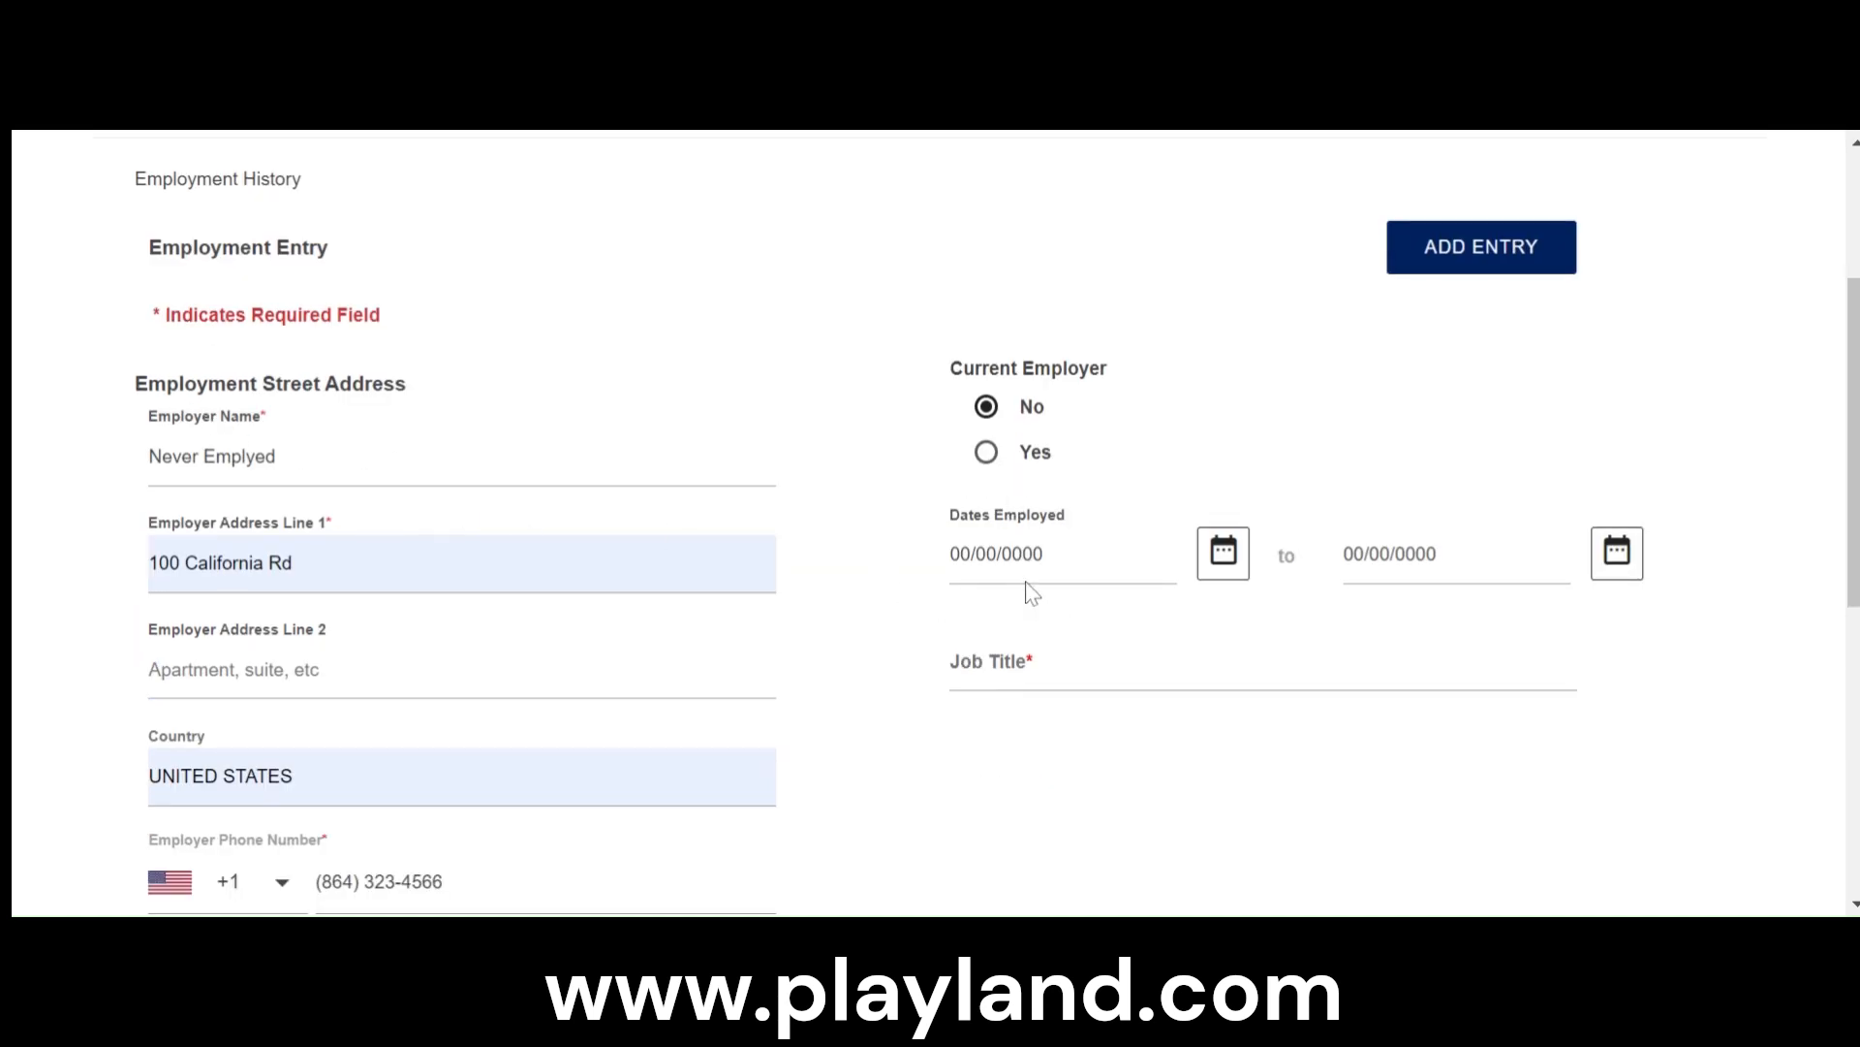
click(1020, 663)
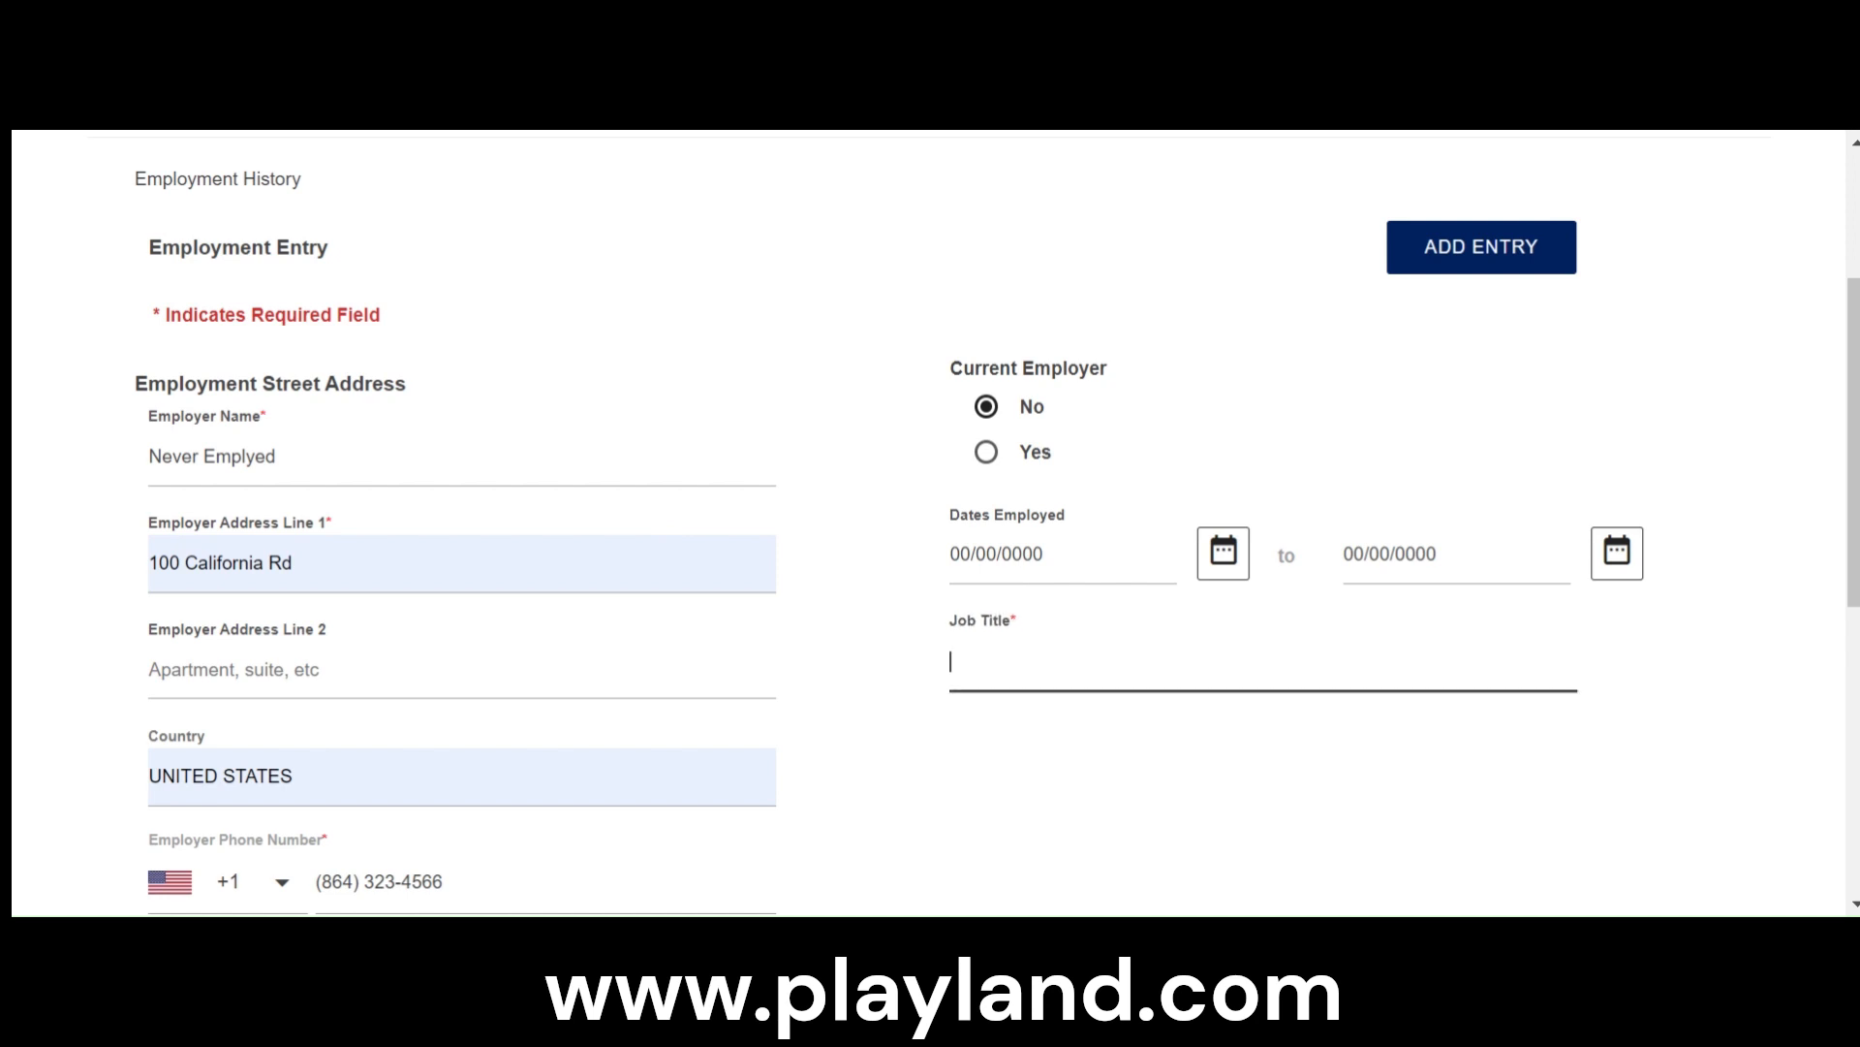
text(None)
scroll(1507, 678, down, 7)
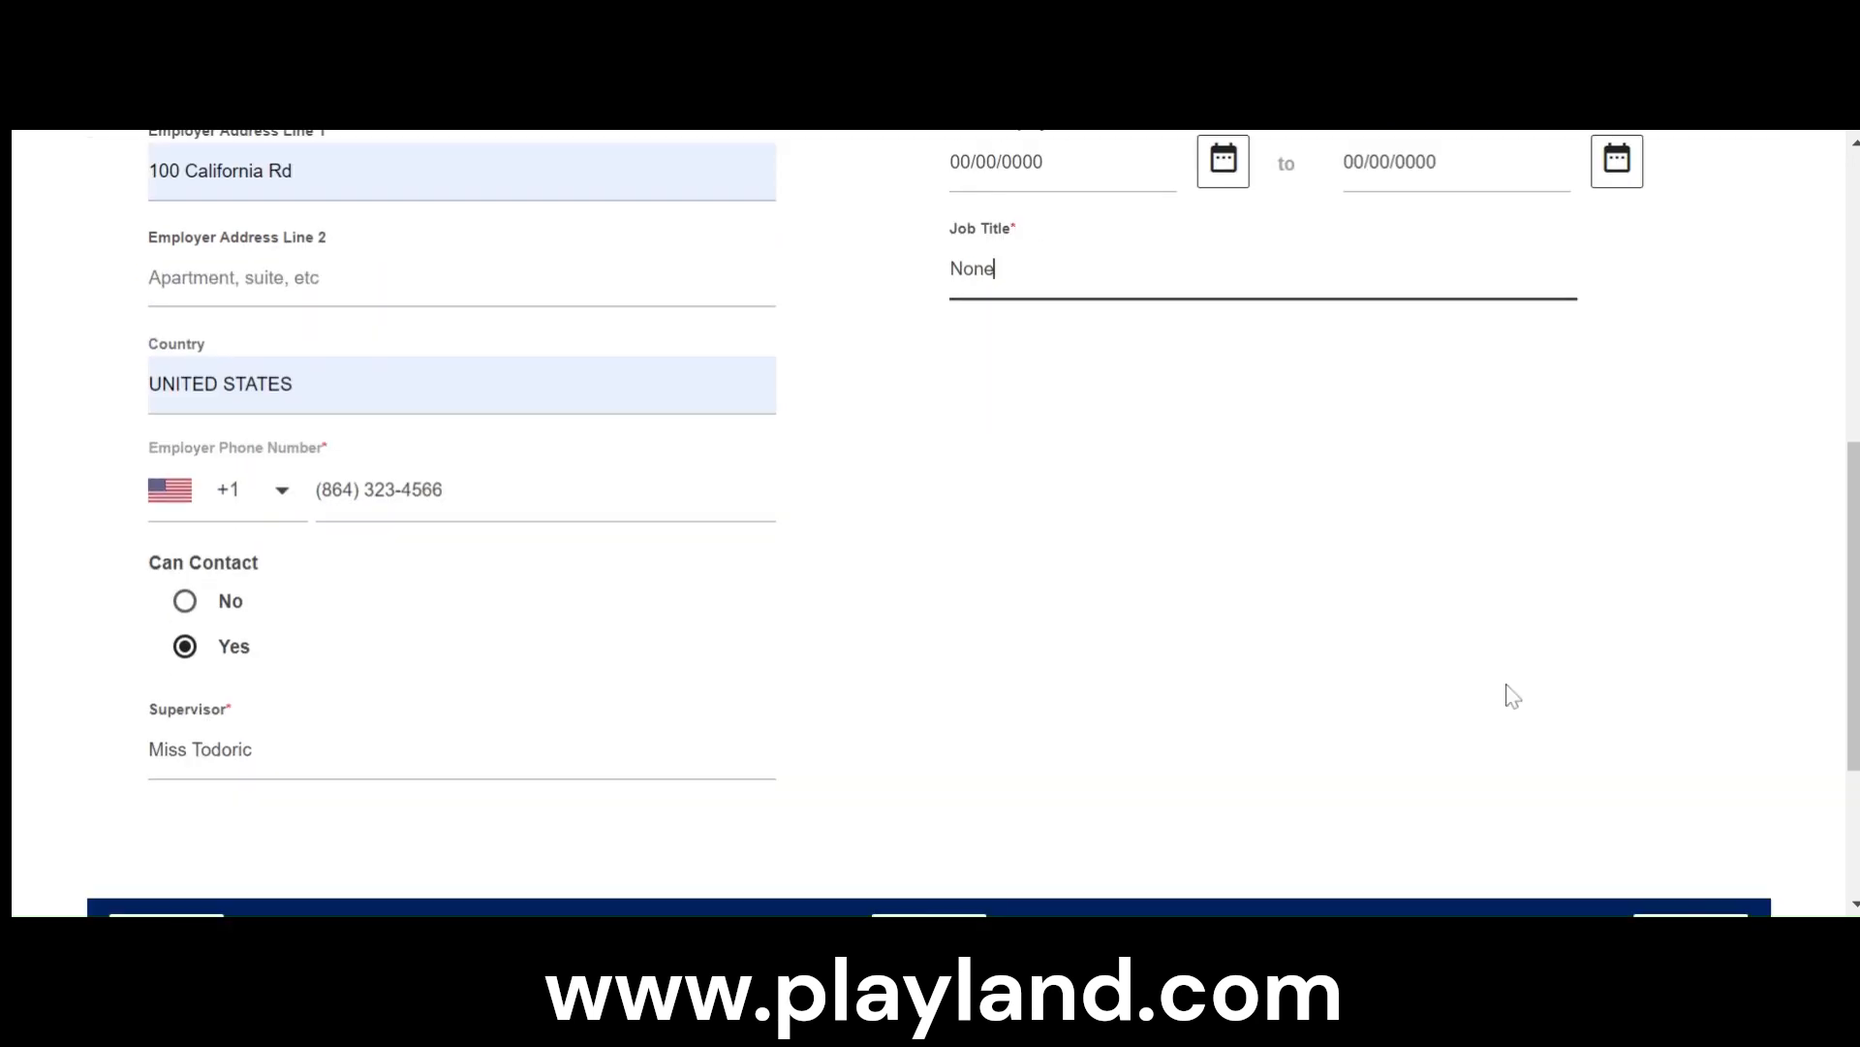
scroll(1396, 628, up, 2)
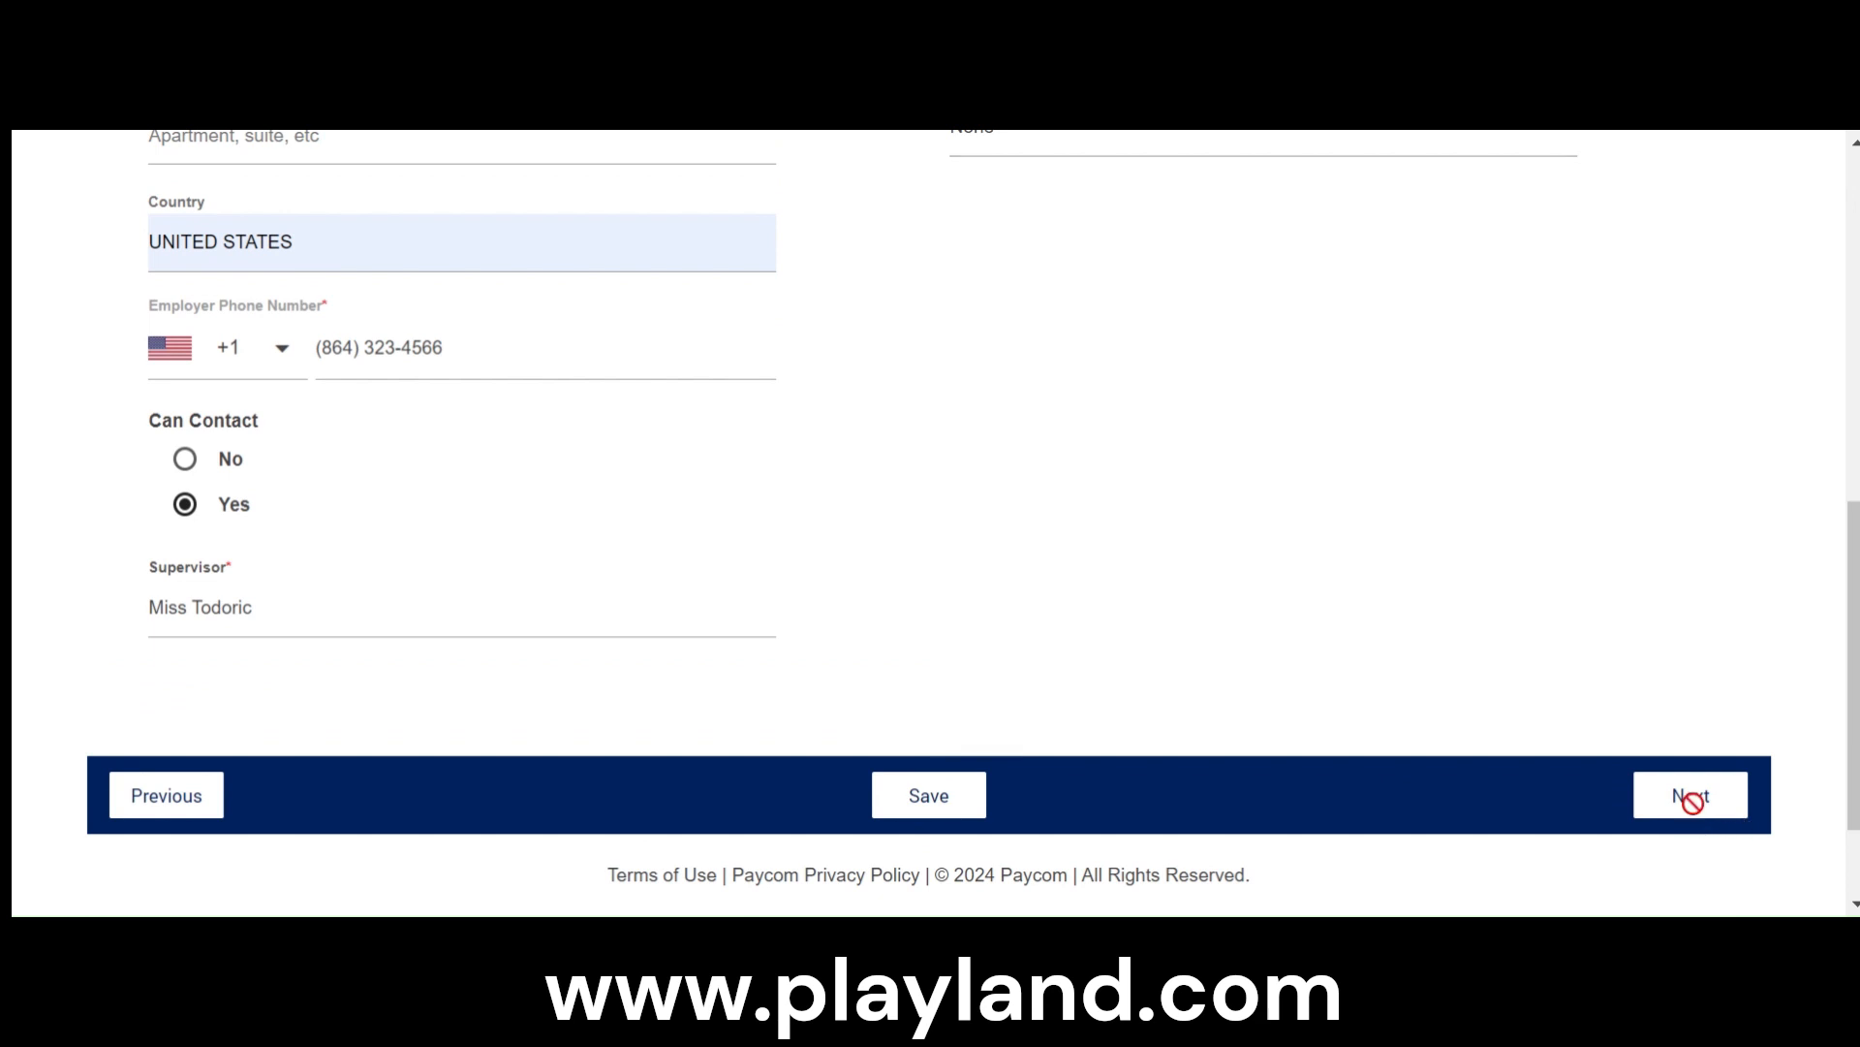
click(1691, 801)
- Dismiss the cookie notice in the References section and look over the reference entry fields
scroll(1461, 712, down, 2)
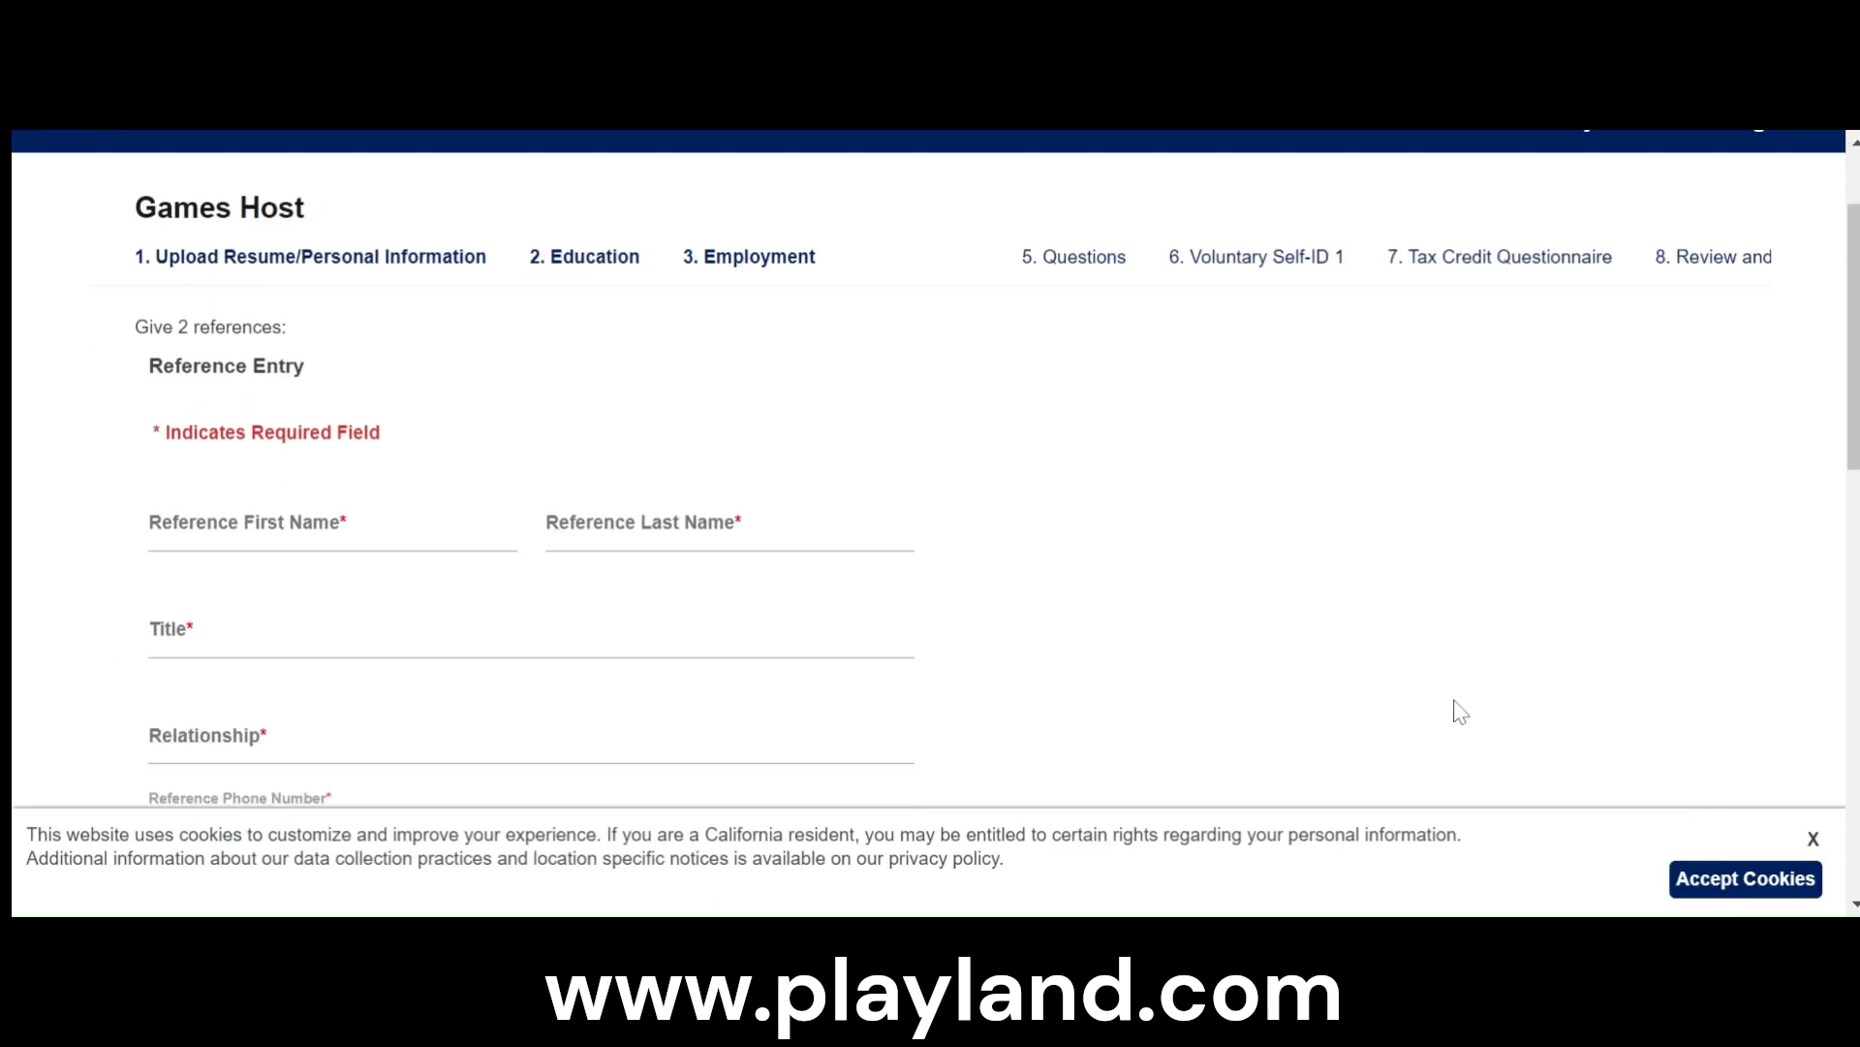
scroll(1461, 712, down, 10)
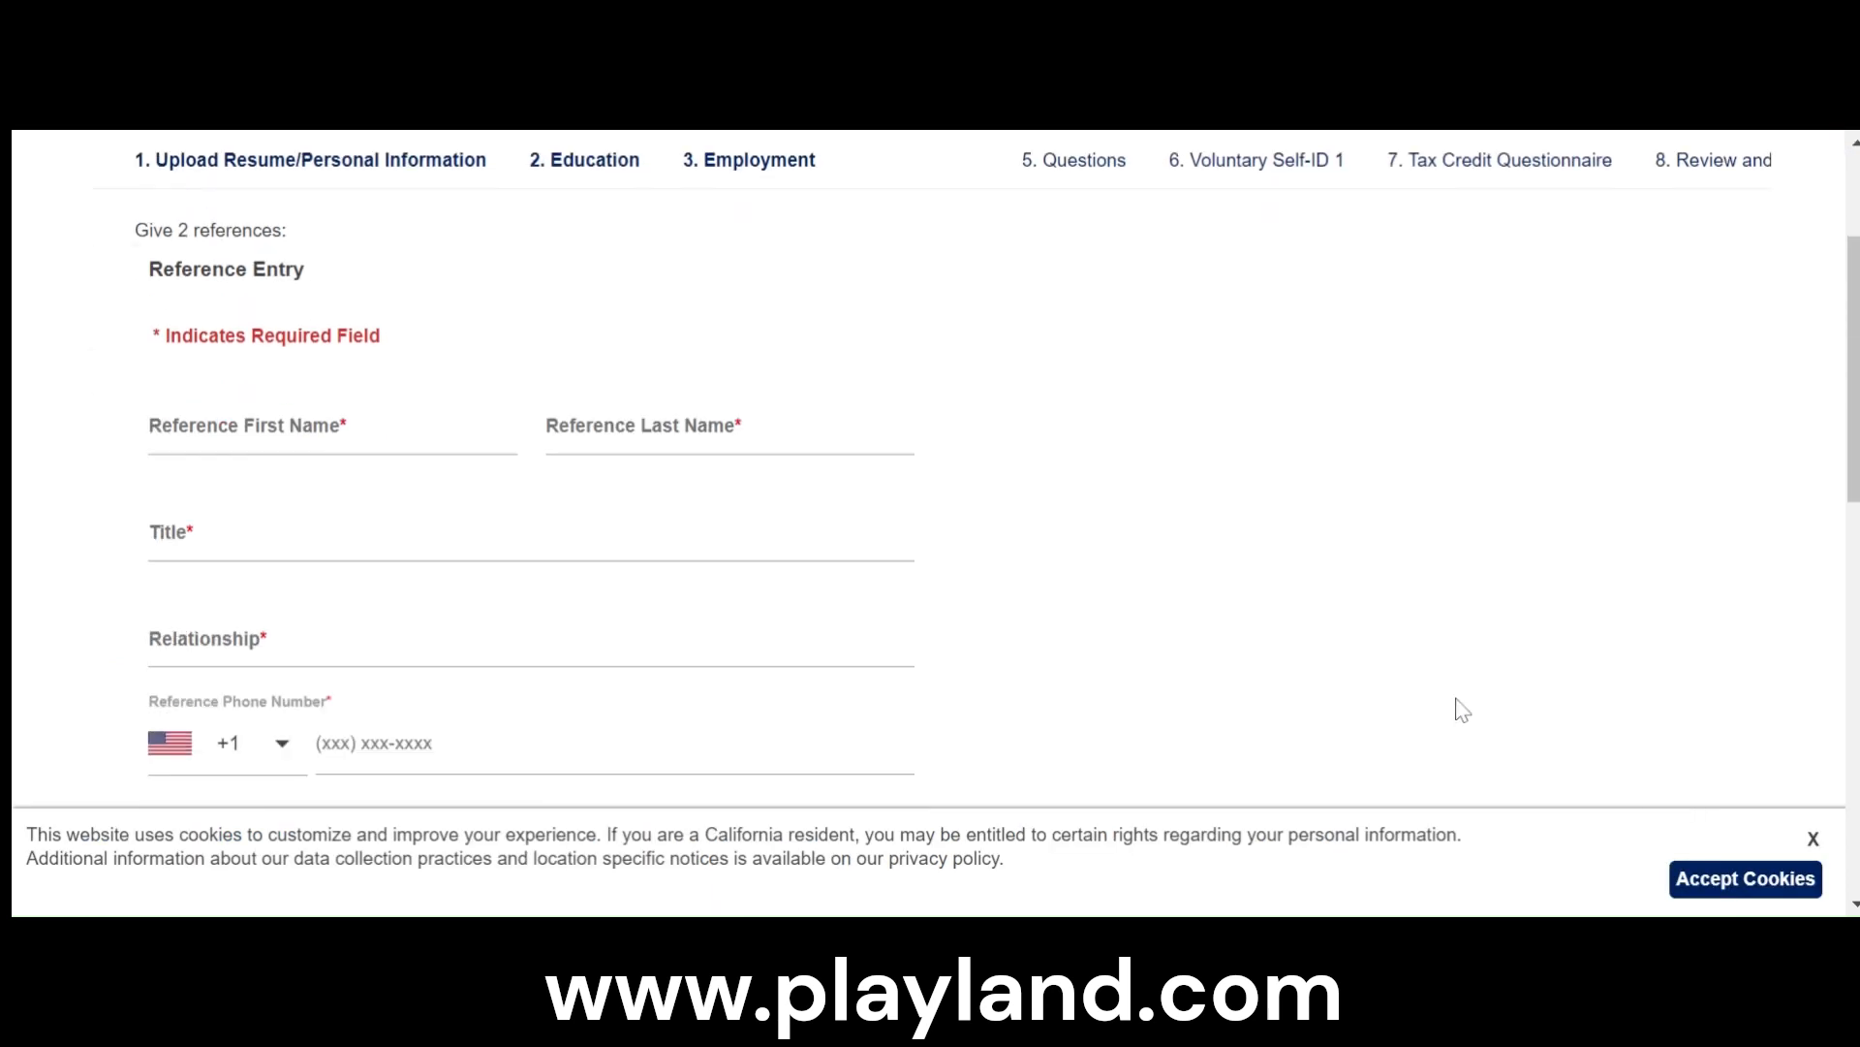
click(1814, 839)
scroll(672, 649, up, 10)
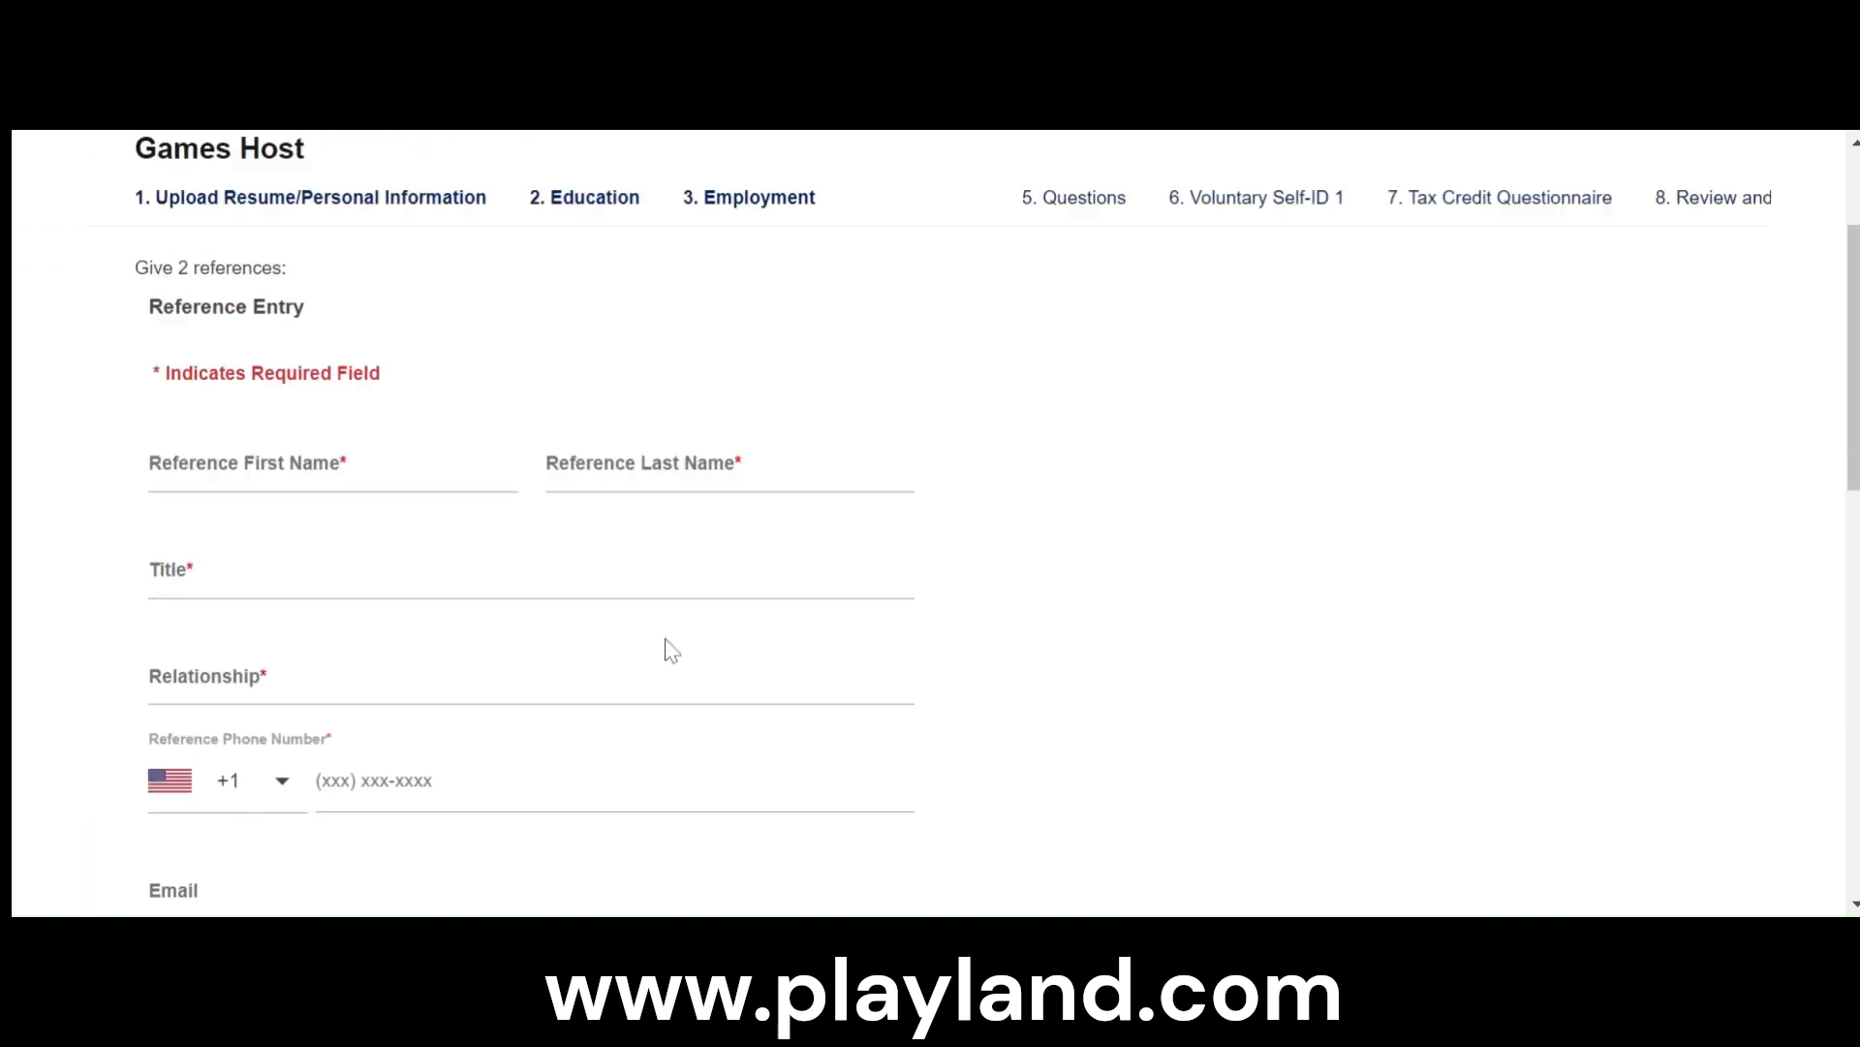
scroll(671, 649, up, 1)
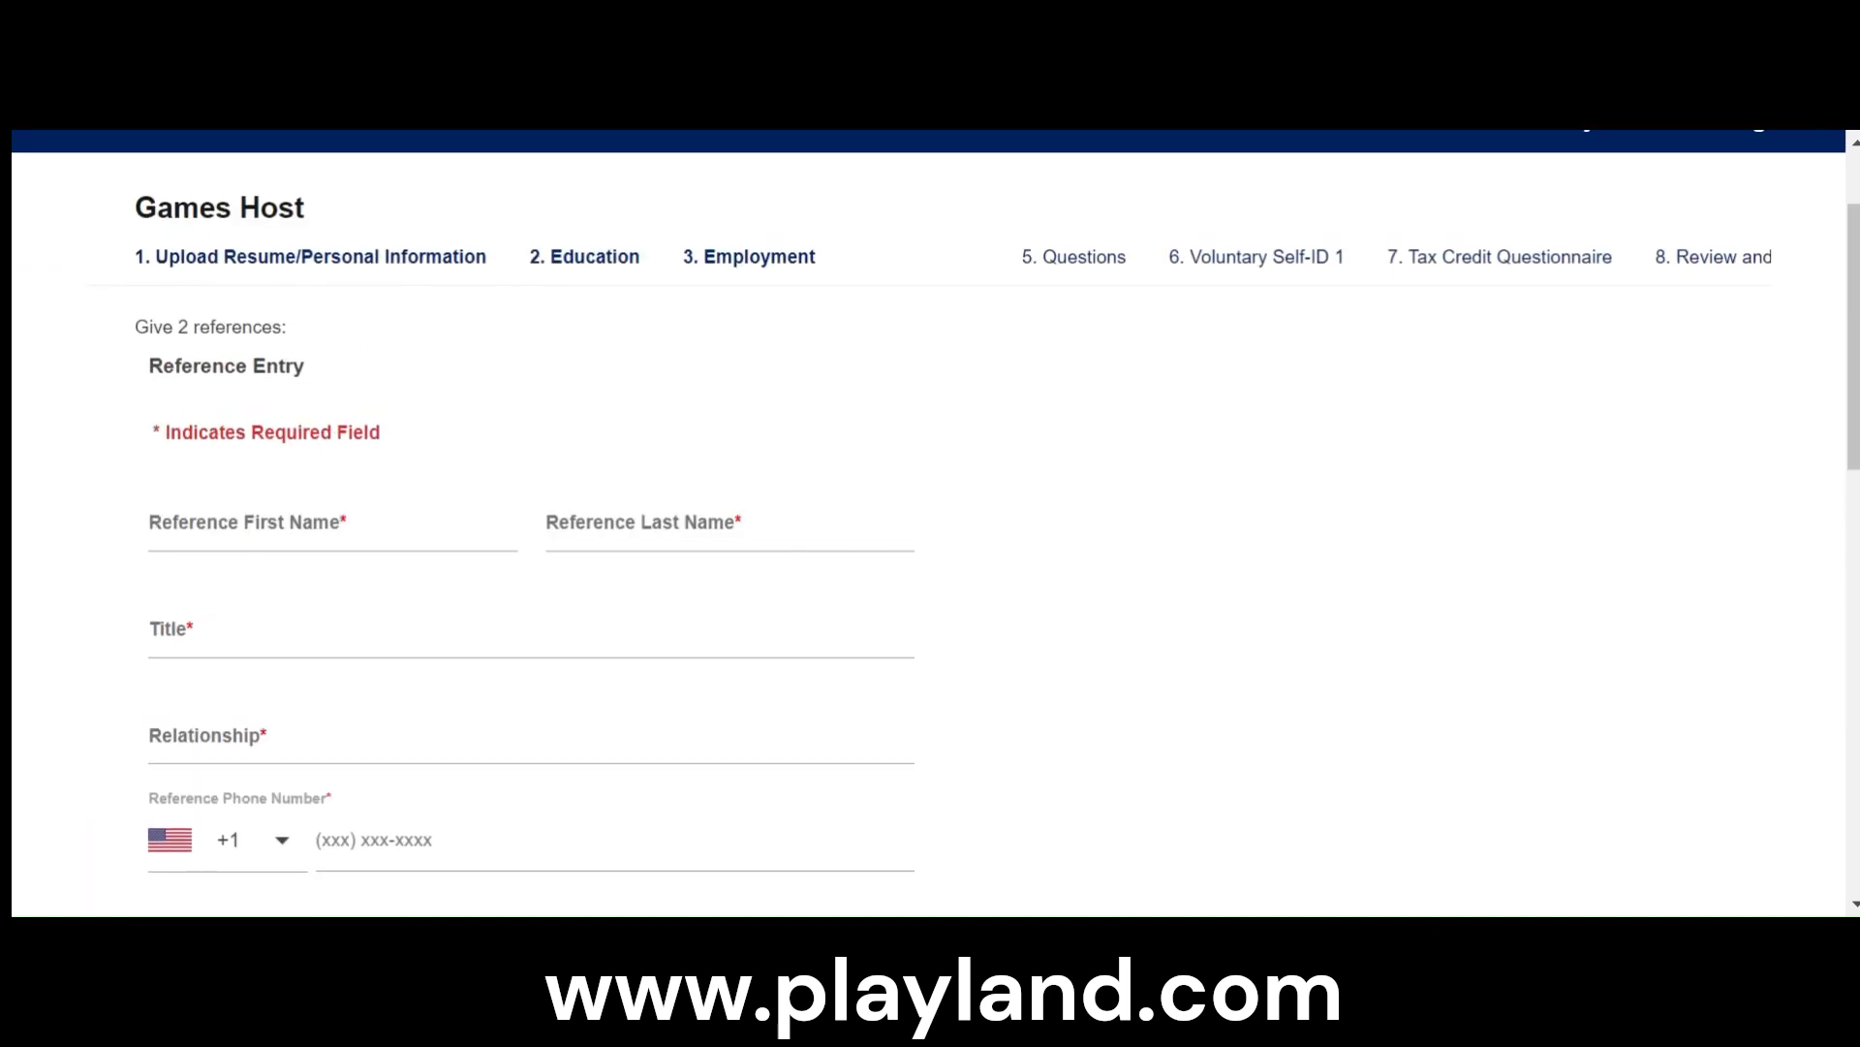
scroll(407, 543, down, 2)
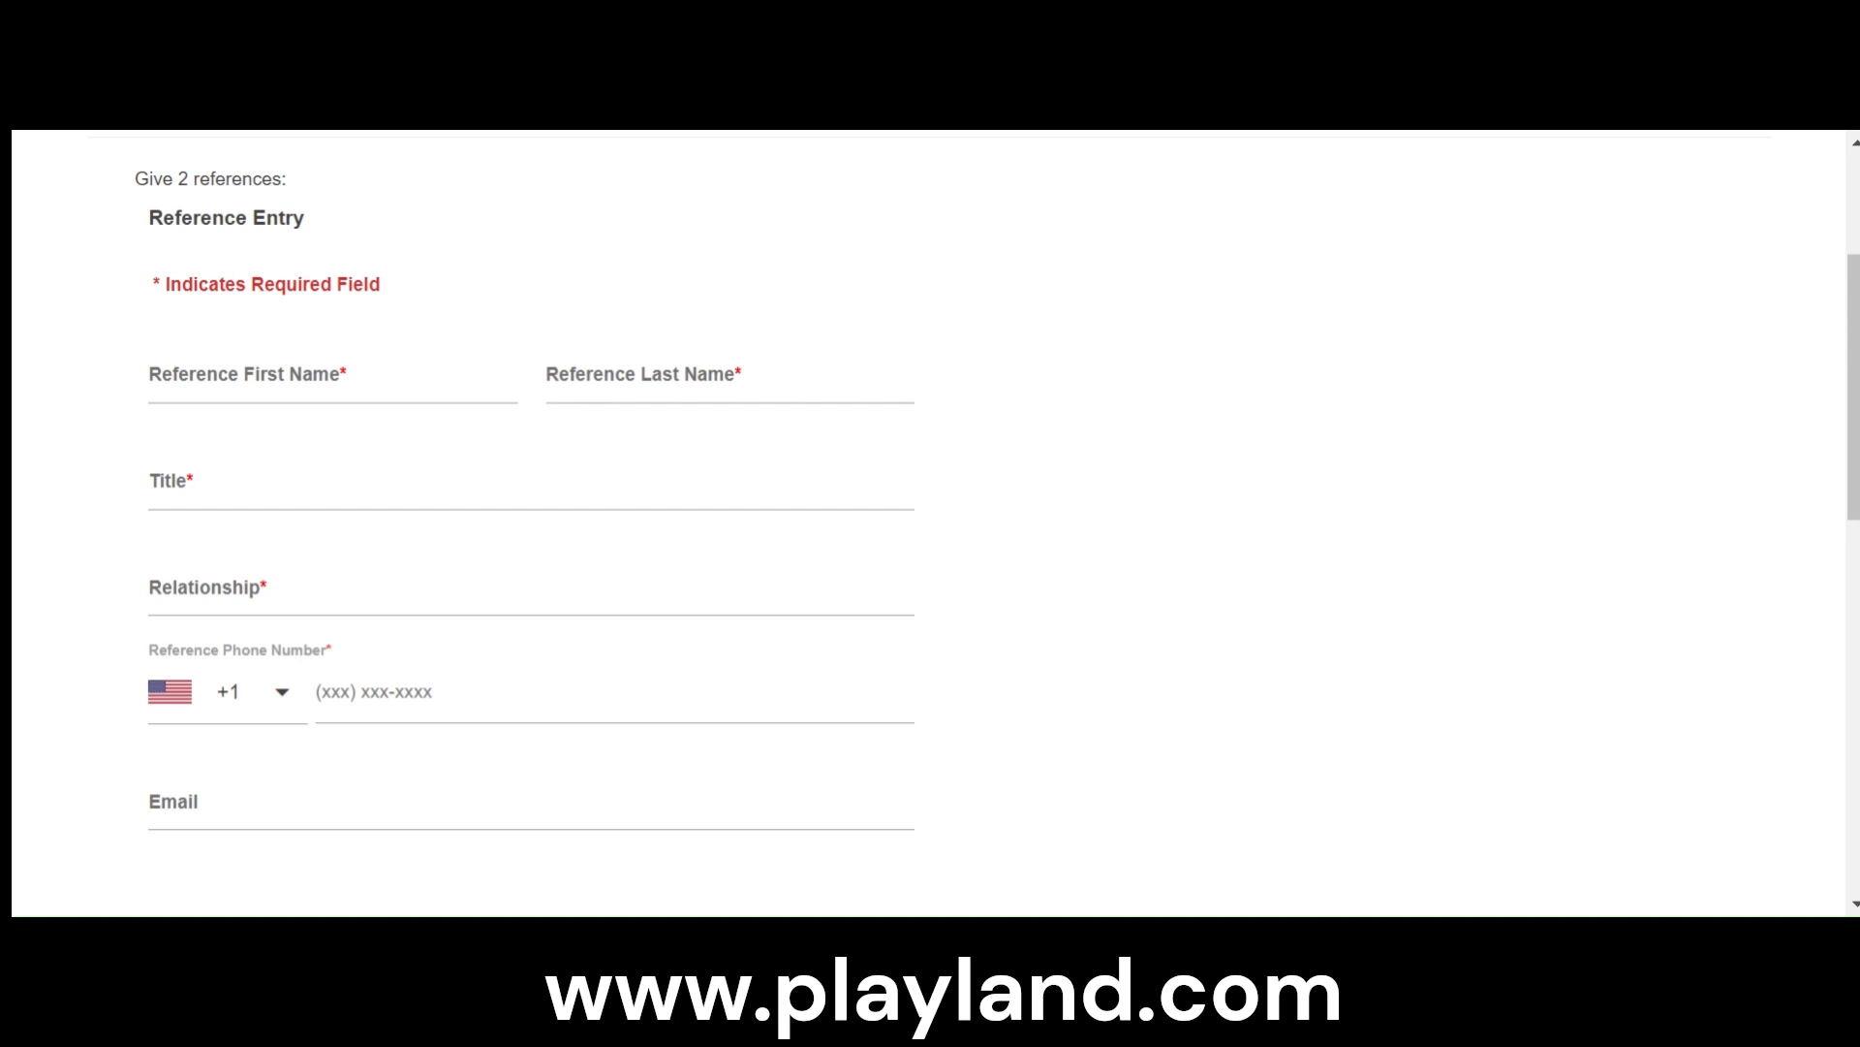
- Enter the first reference's first and last name, with only the initial letters capitalized
click(332, 375)
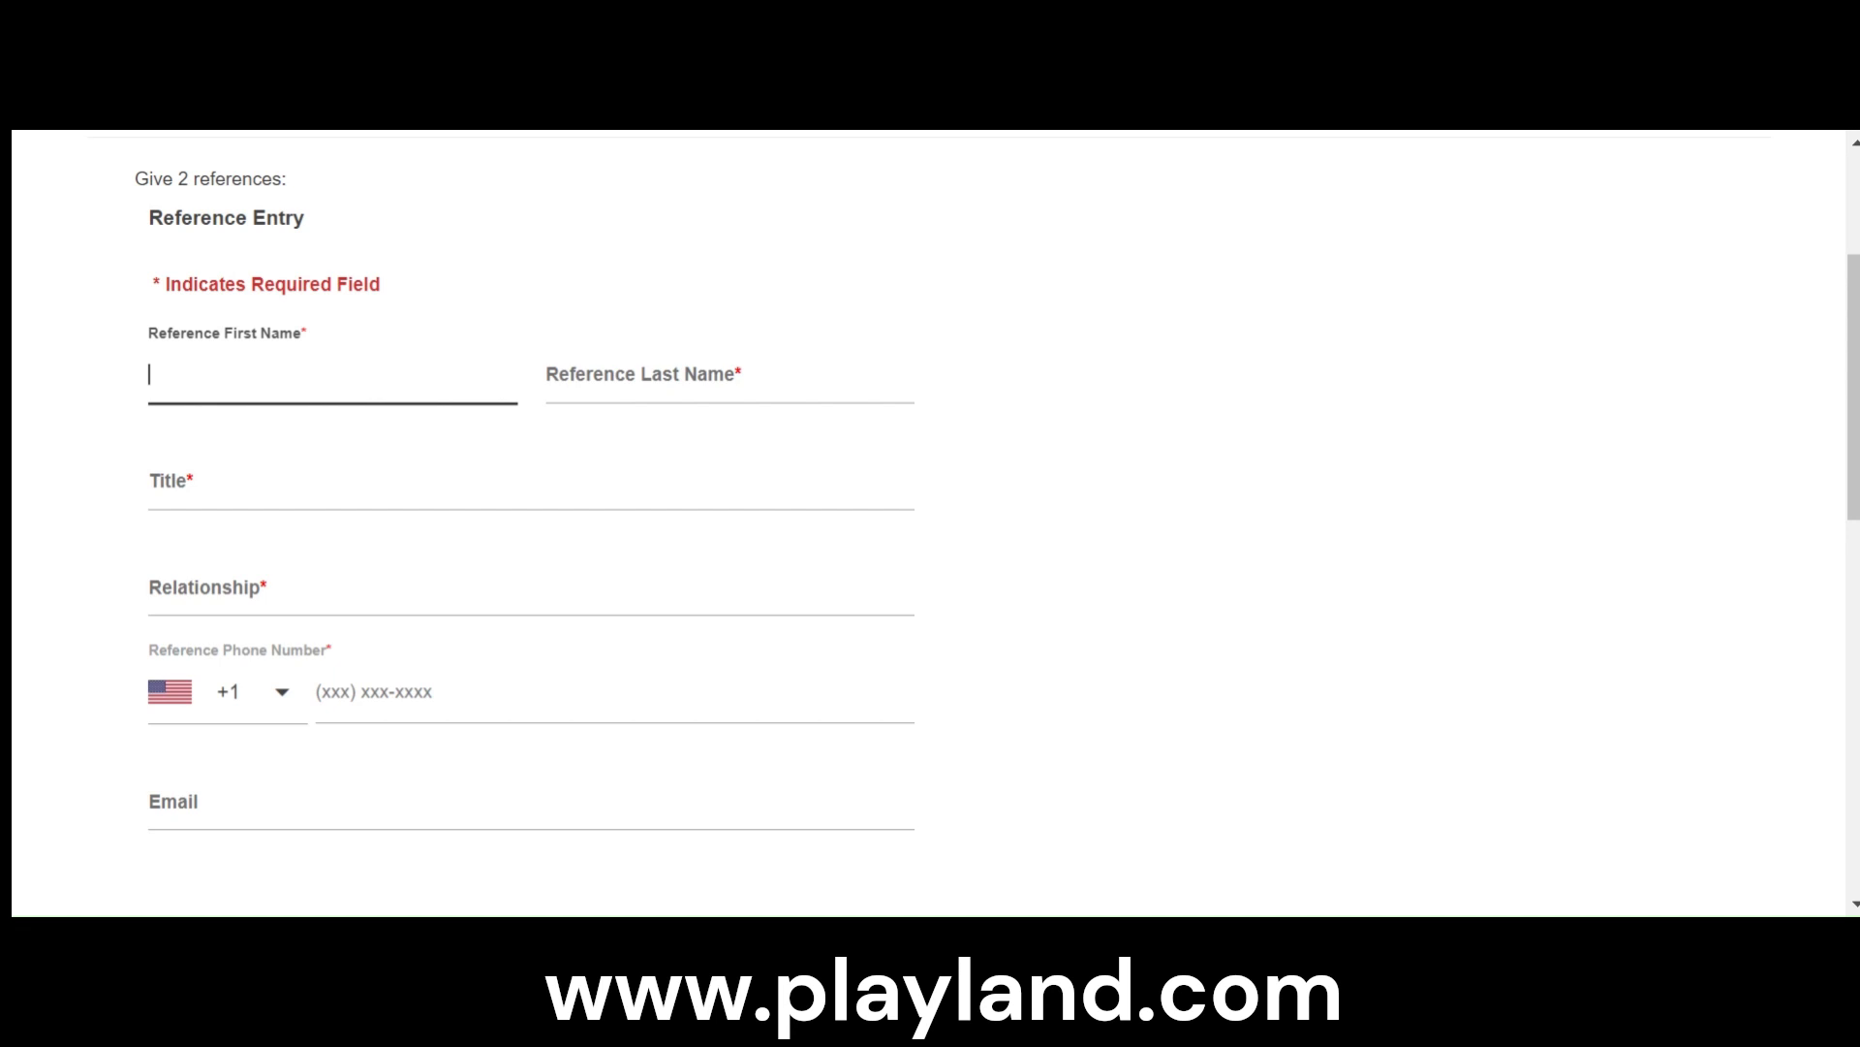
key(Tab)
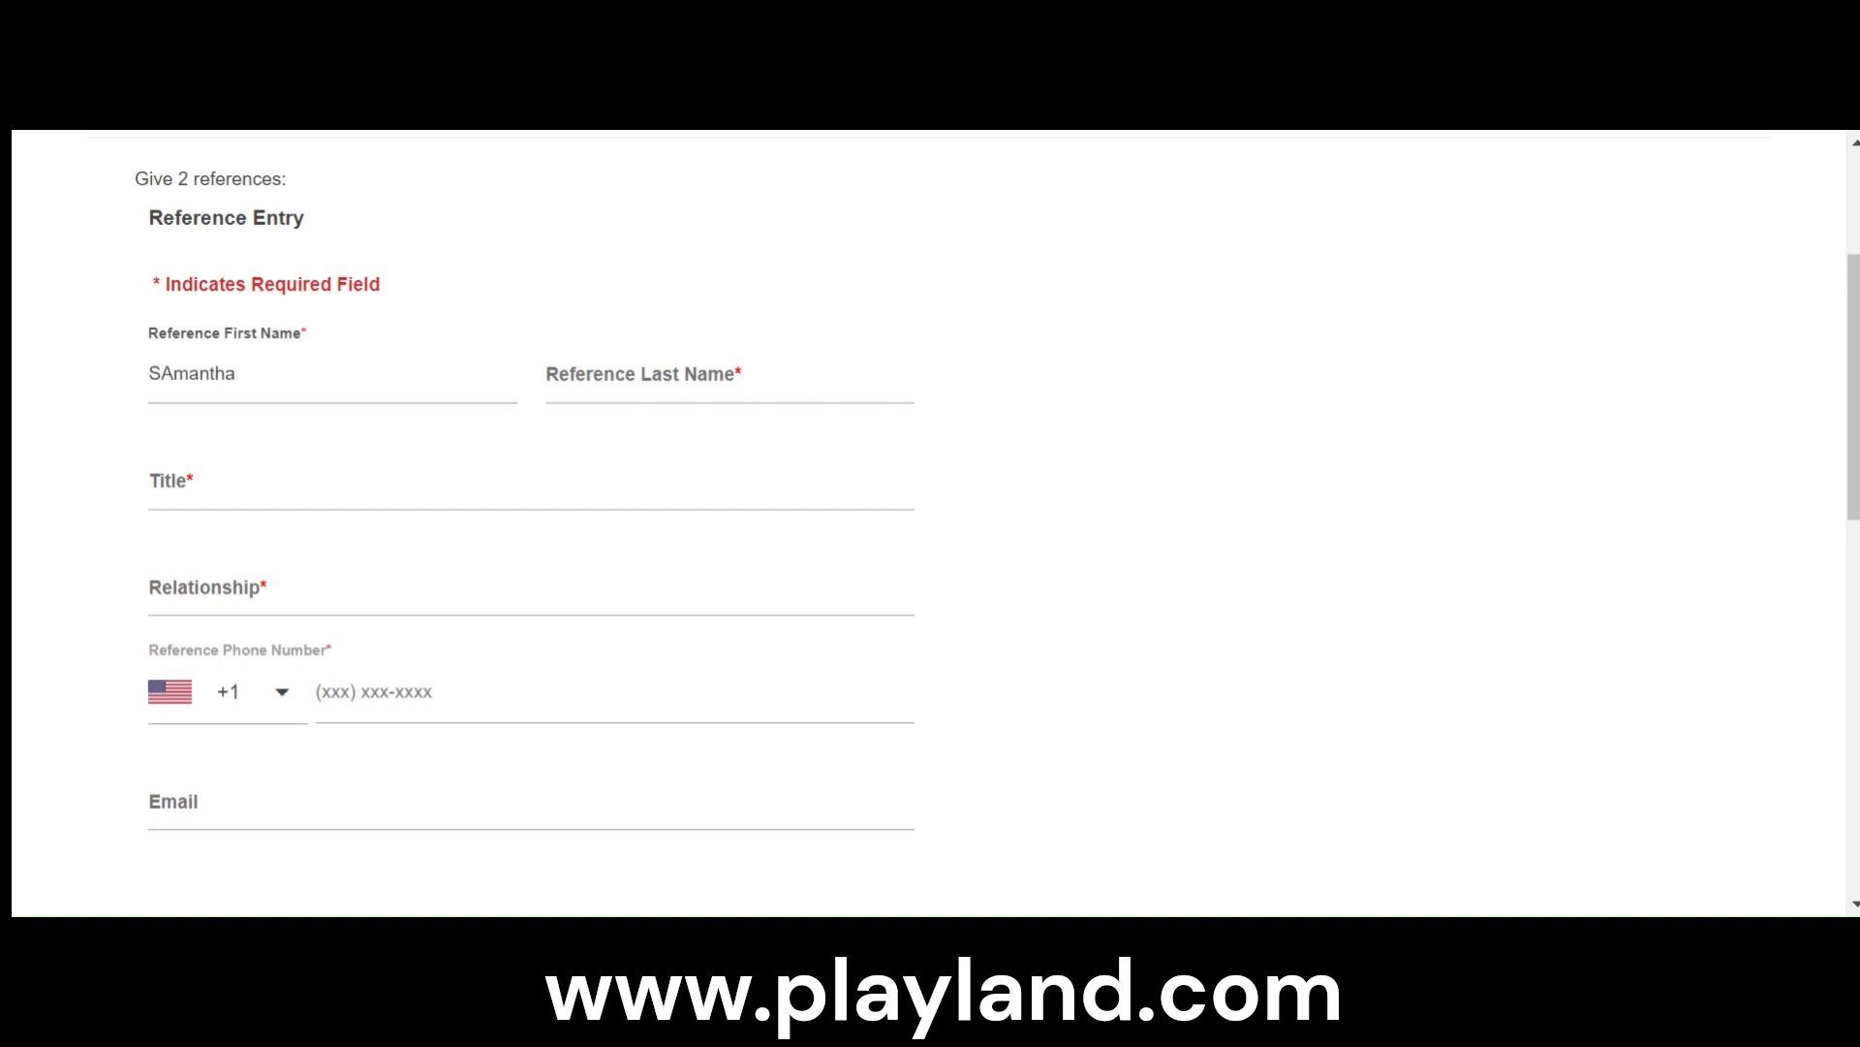
click(173, 373)
key(BackSpace)
text(a)
click(620, 374)
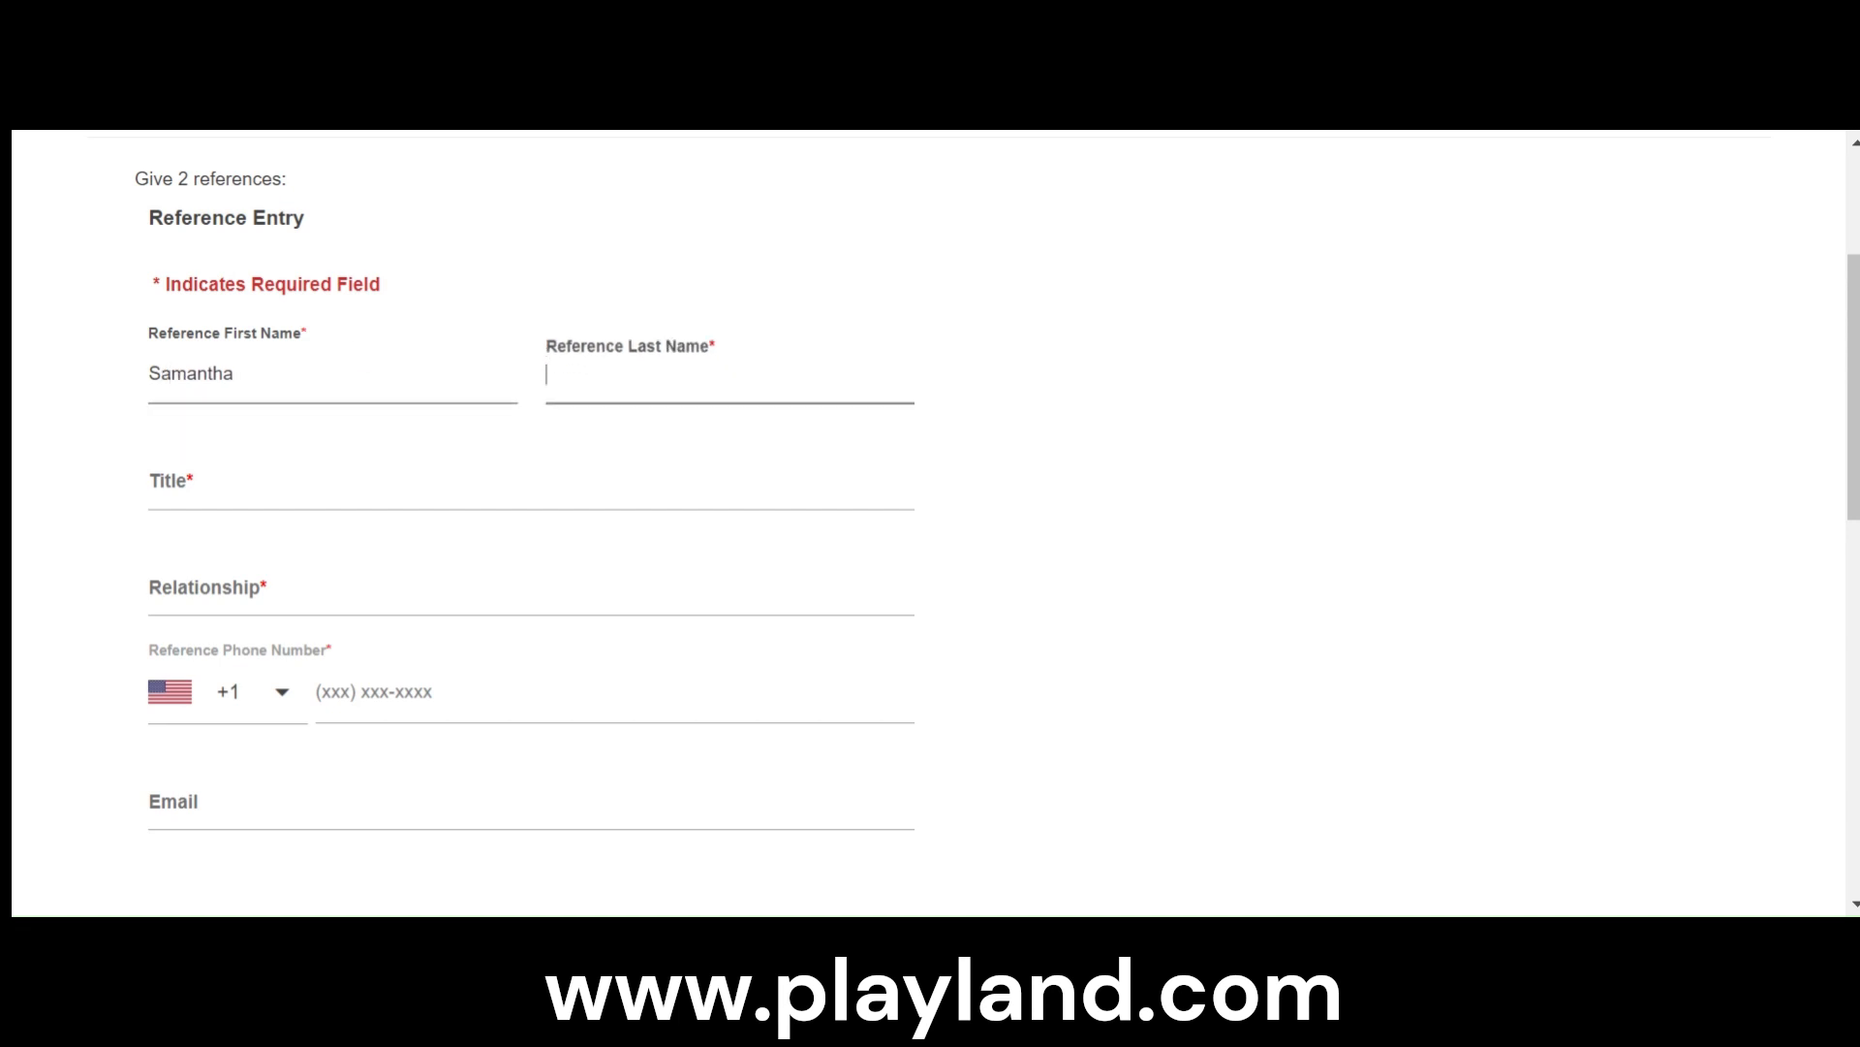
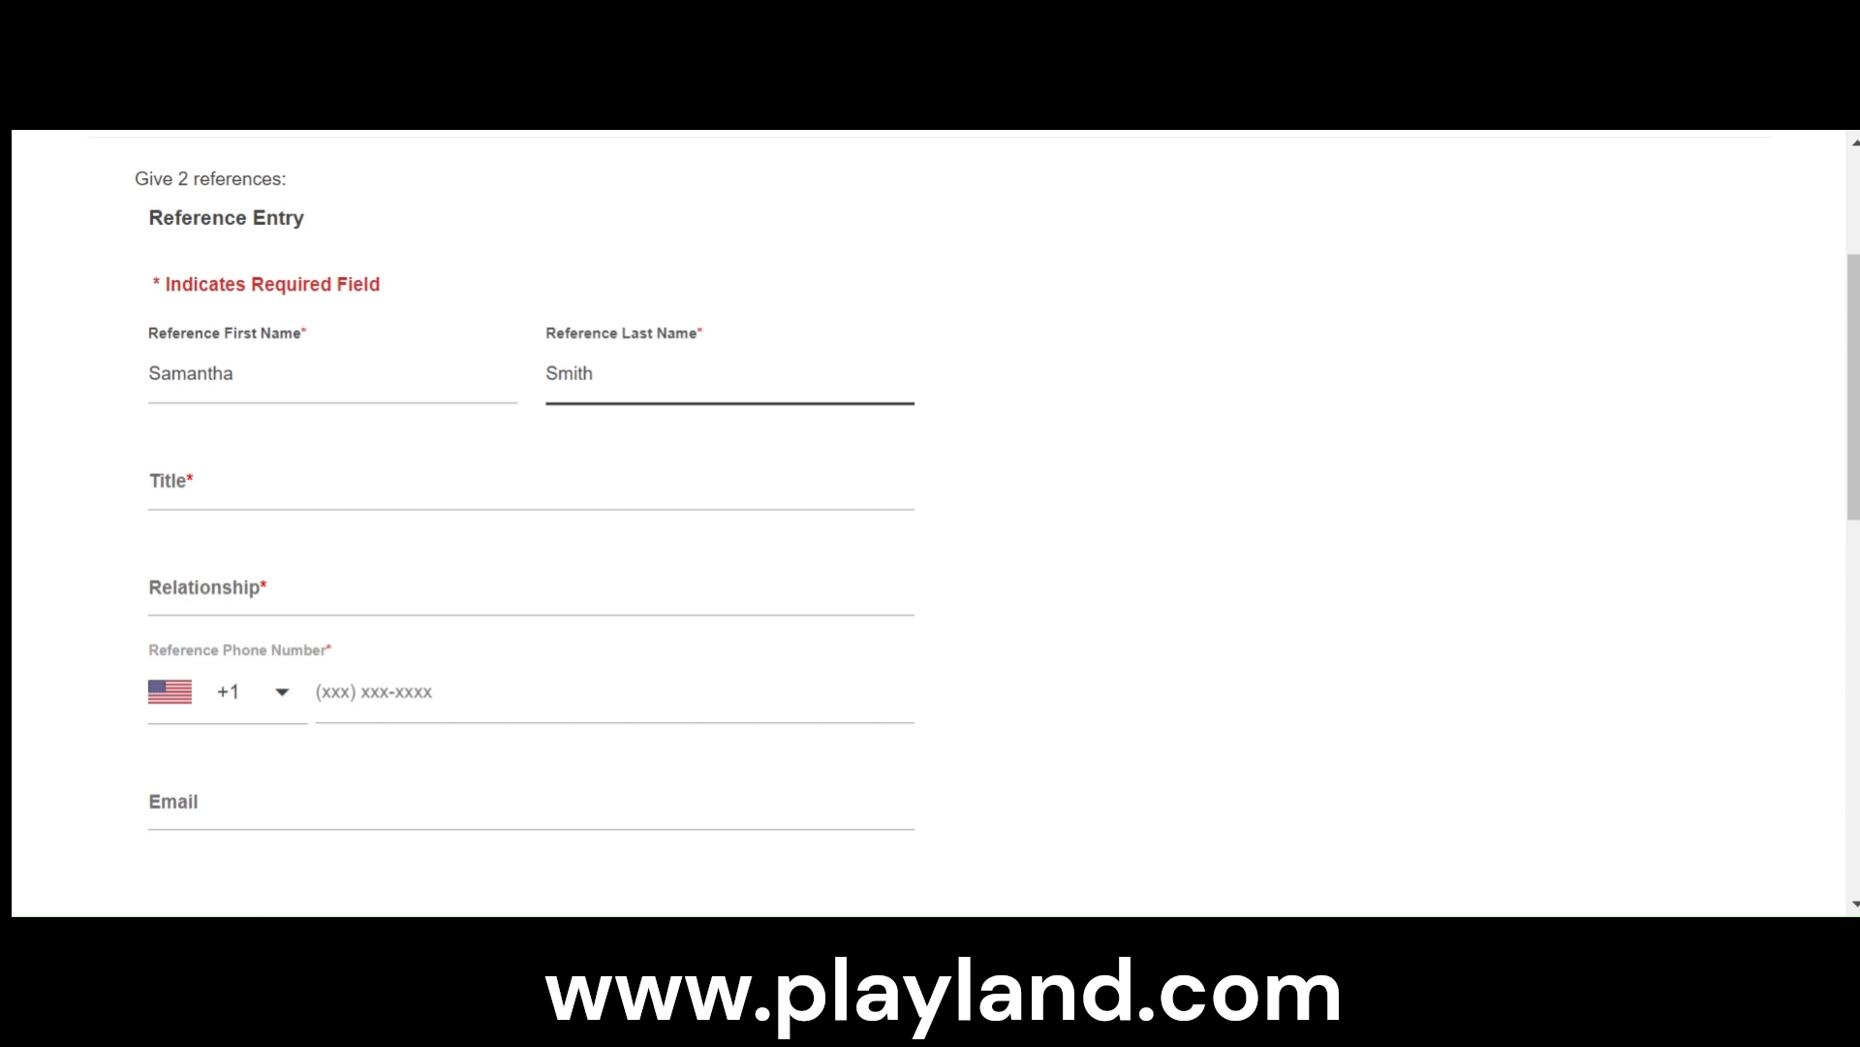
- Set the first reference's title to Supervisor
key(Tab)
text(Su)
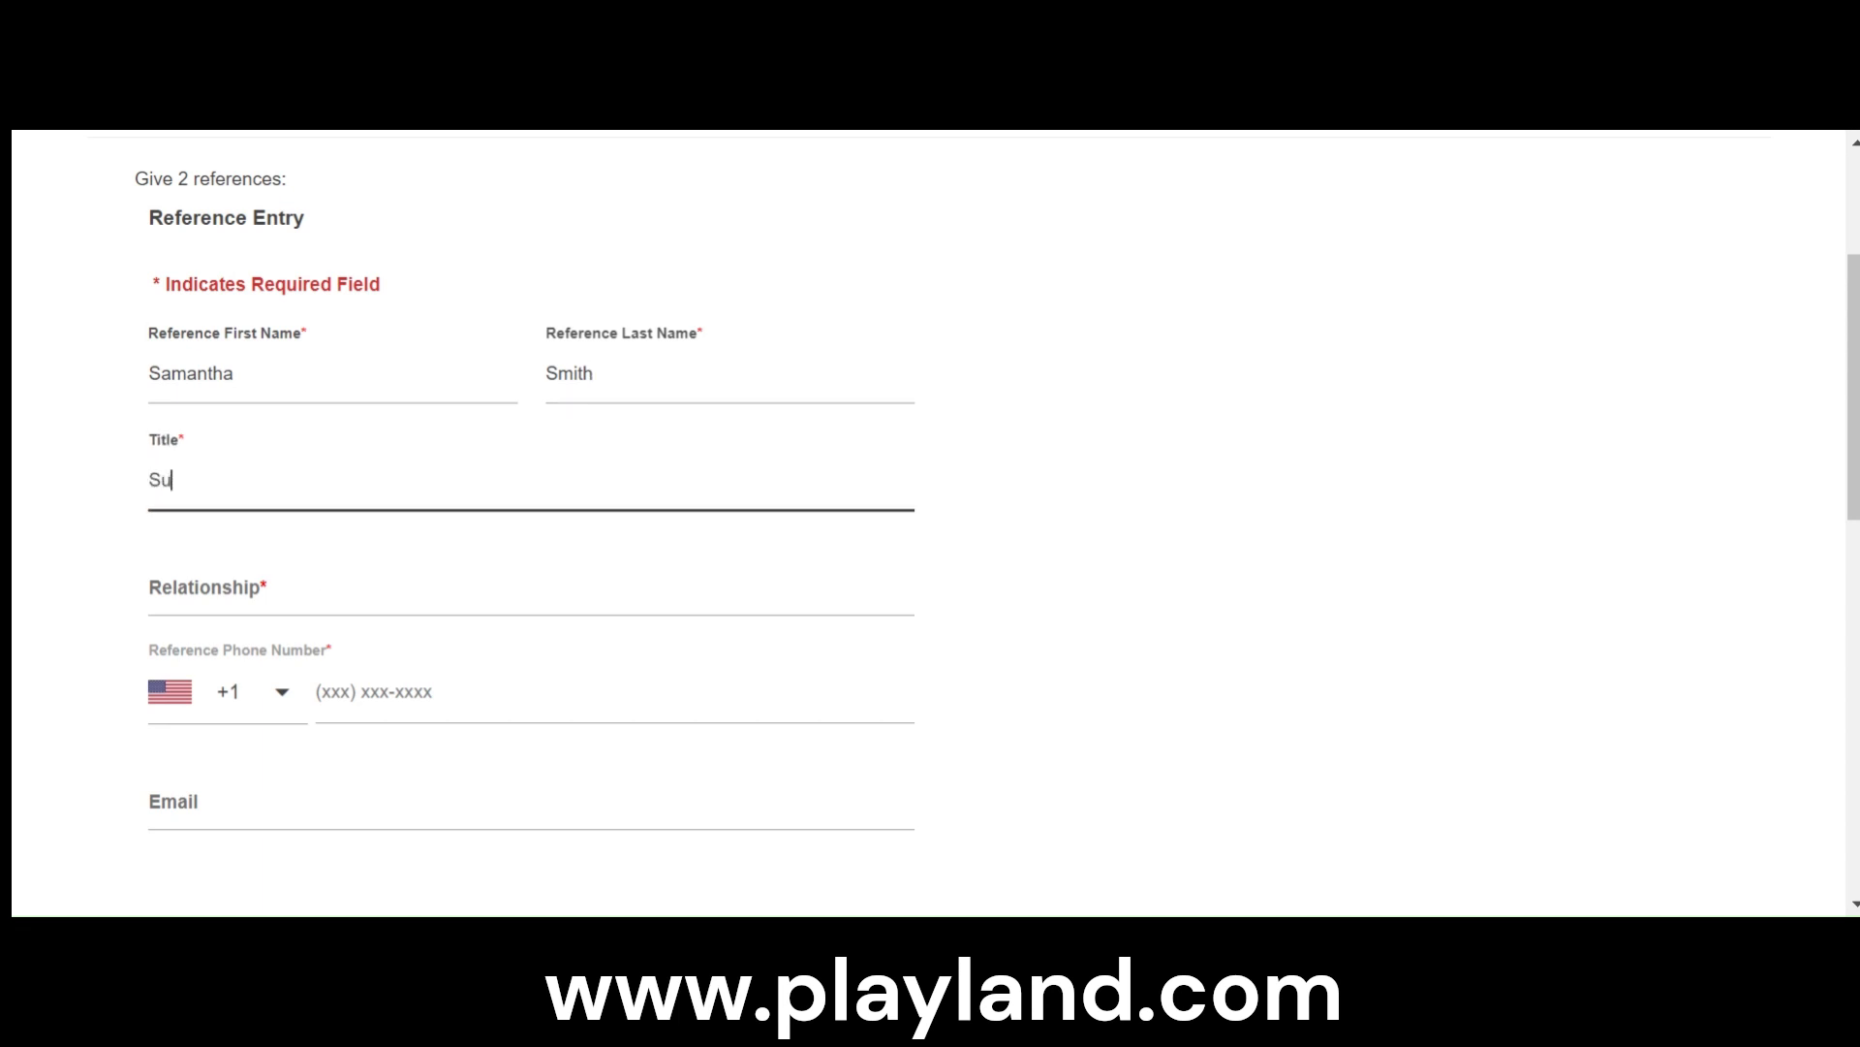
text(perv)
text(idor)
key(BackSpace)
key(BackSpace)
key(BackSpace)
text(sor)
scroll(931, 523, down, 1)
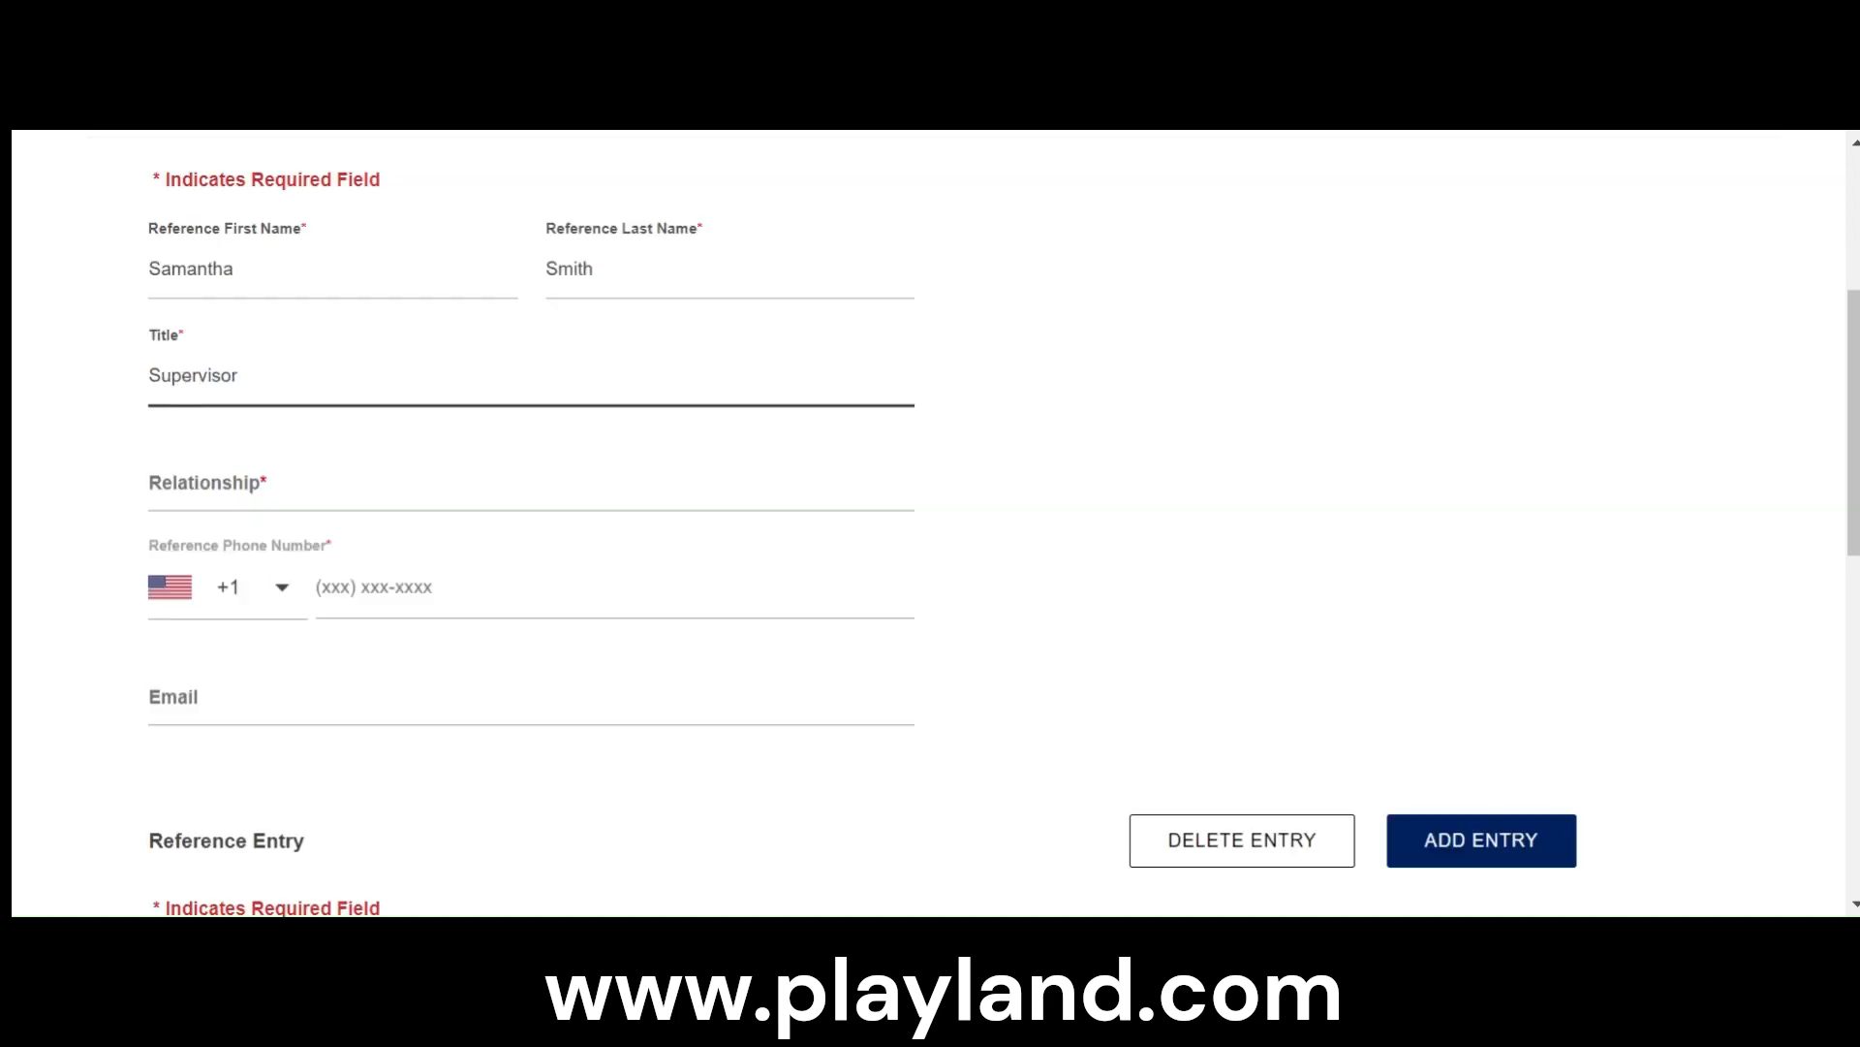
- Set the first reference's relationship to Coworker and enter the reference's phone number
click(245, 471)
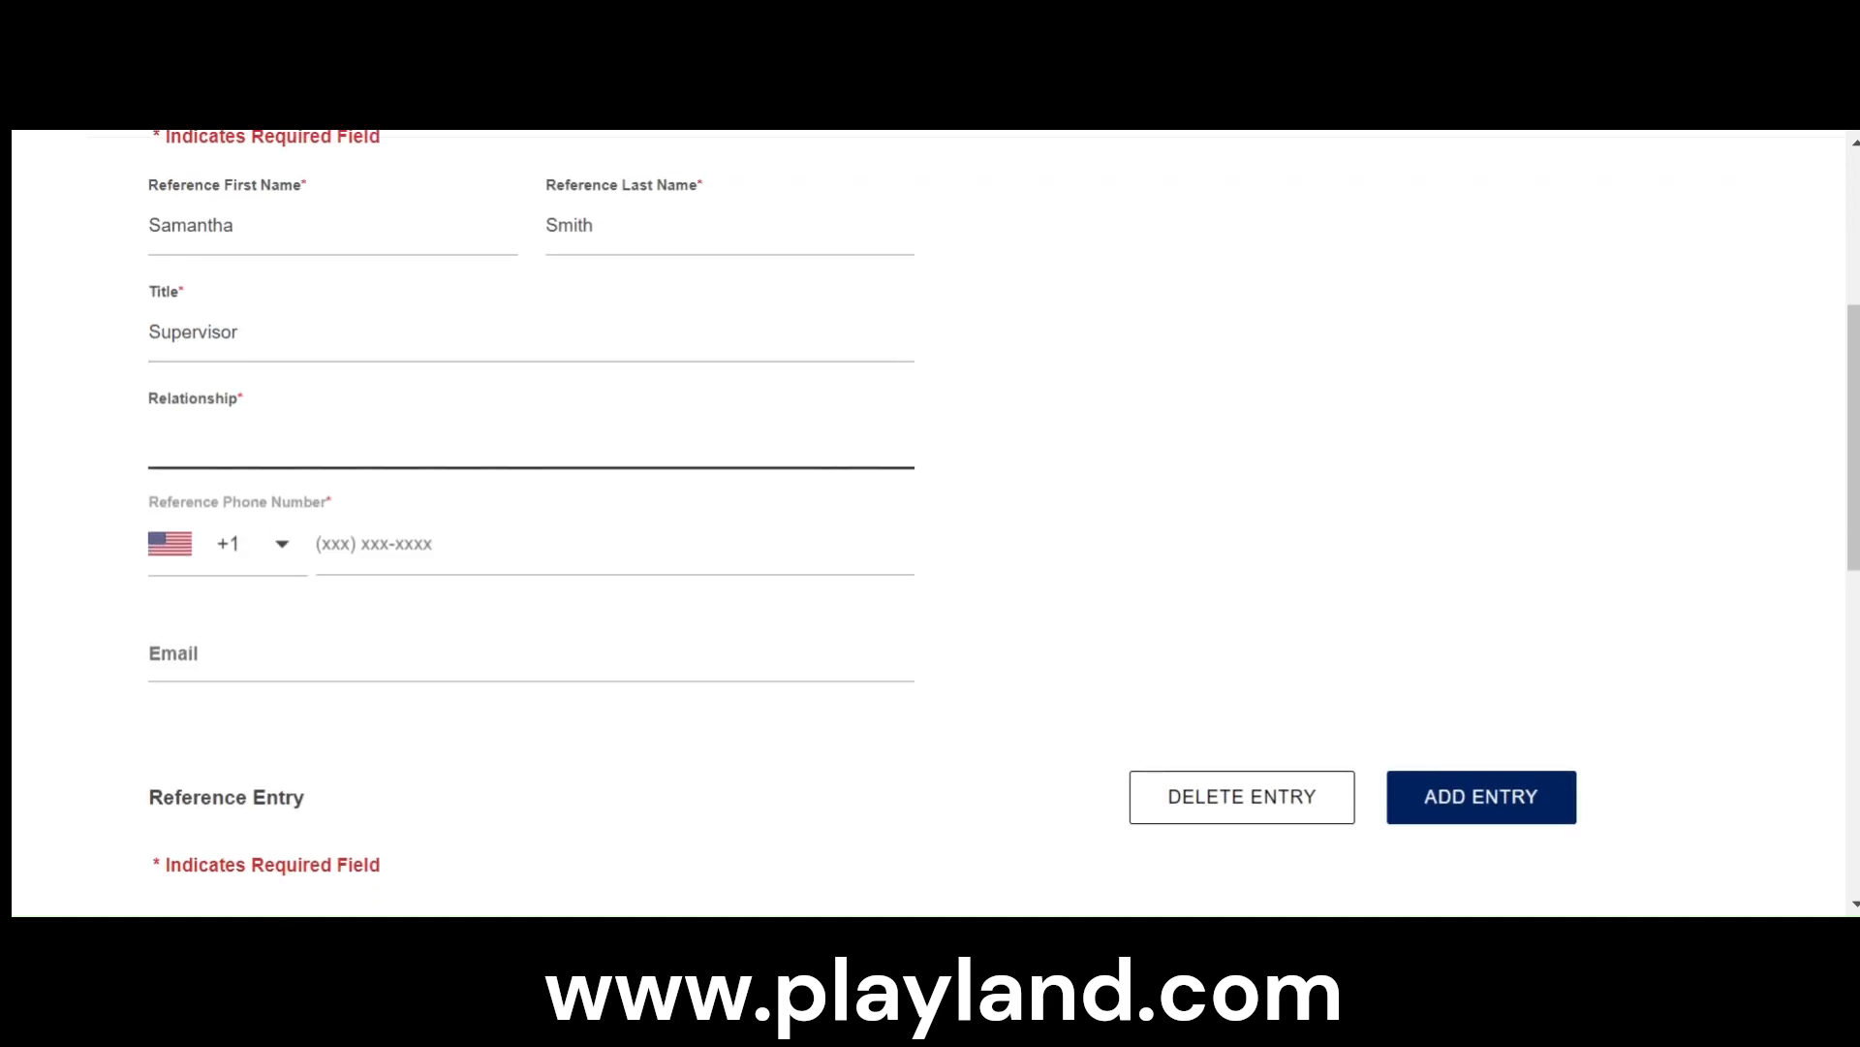
text(Coworker)
click(374, 544)
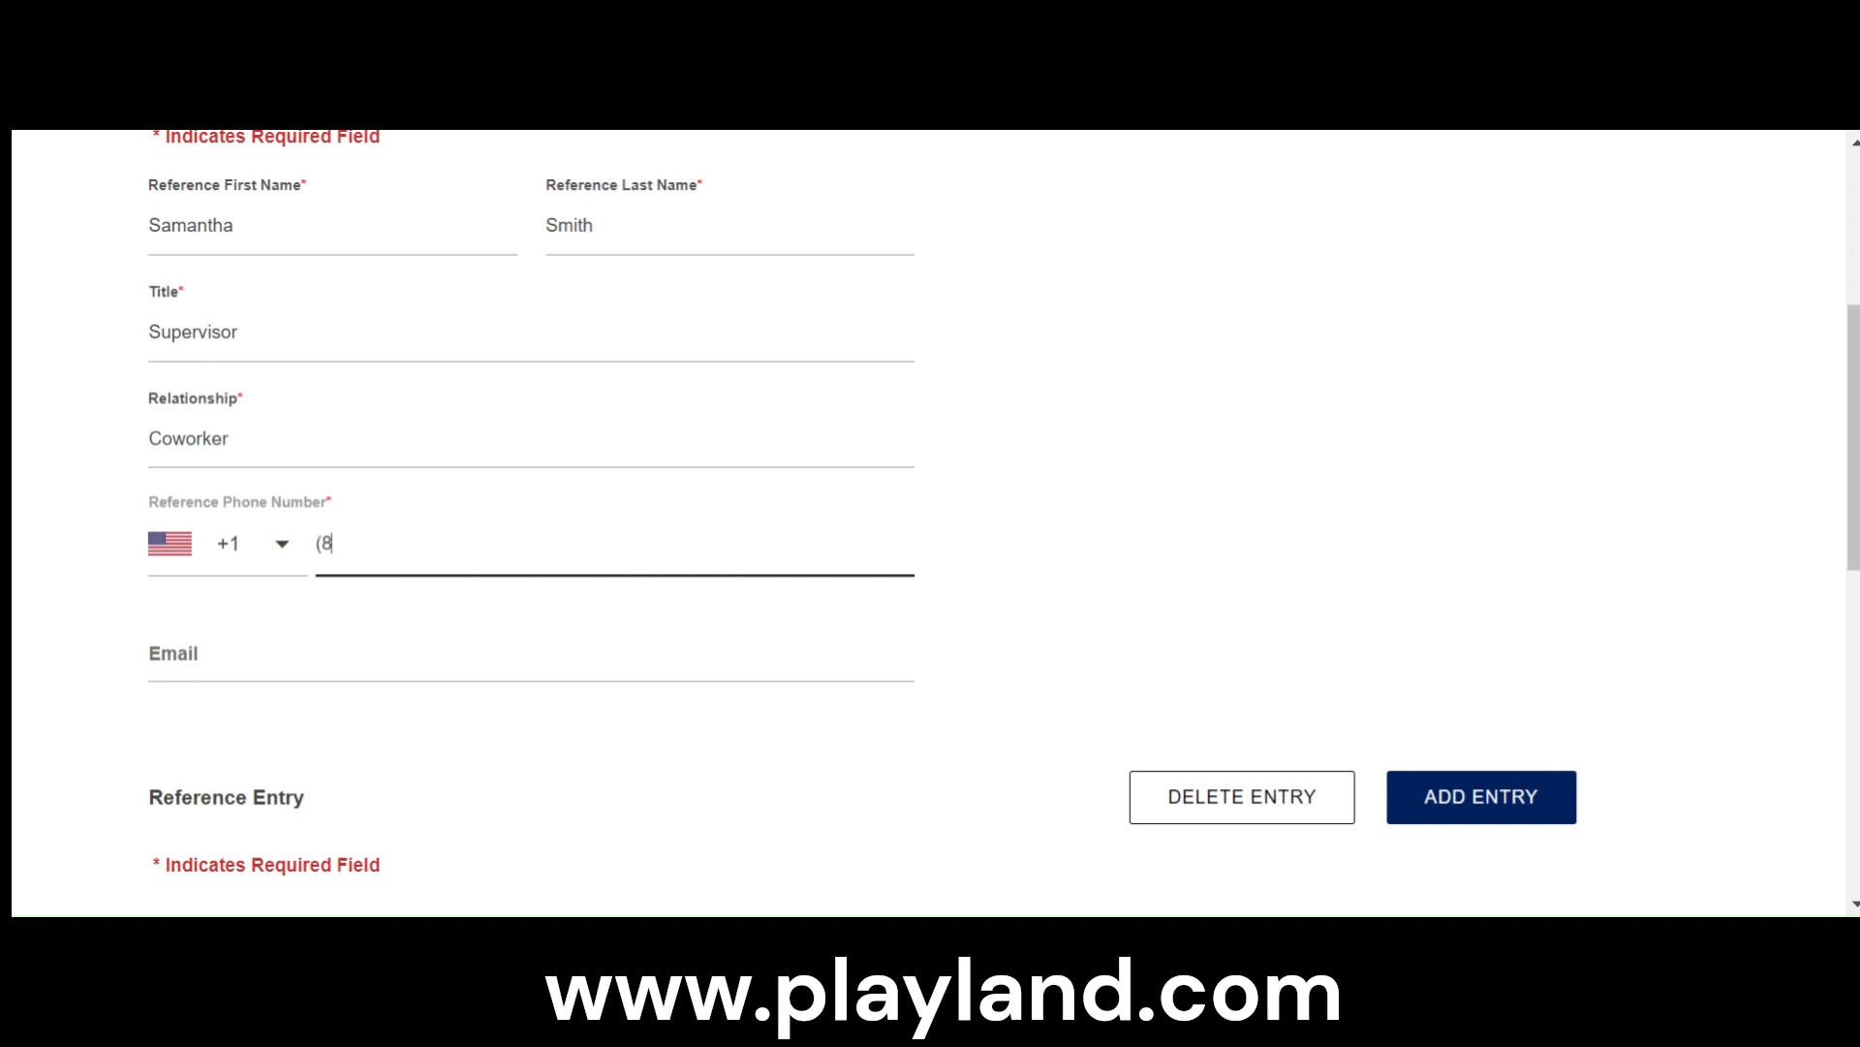
- Enter the second reference's first and last name in the second reference entry
scroll(959, 746, down, 3)
scroll(931, 762, down, 3)
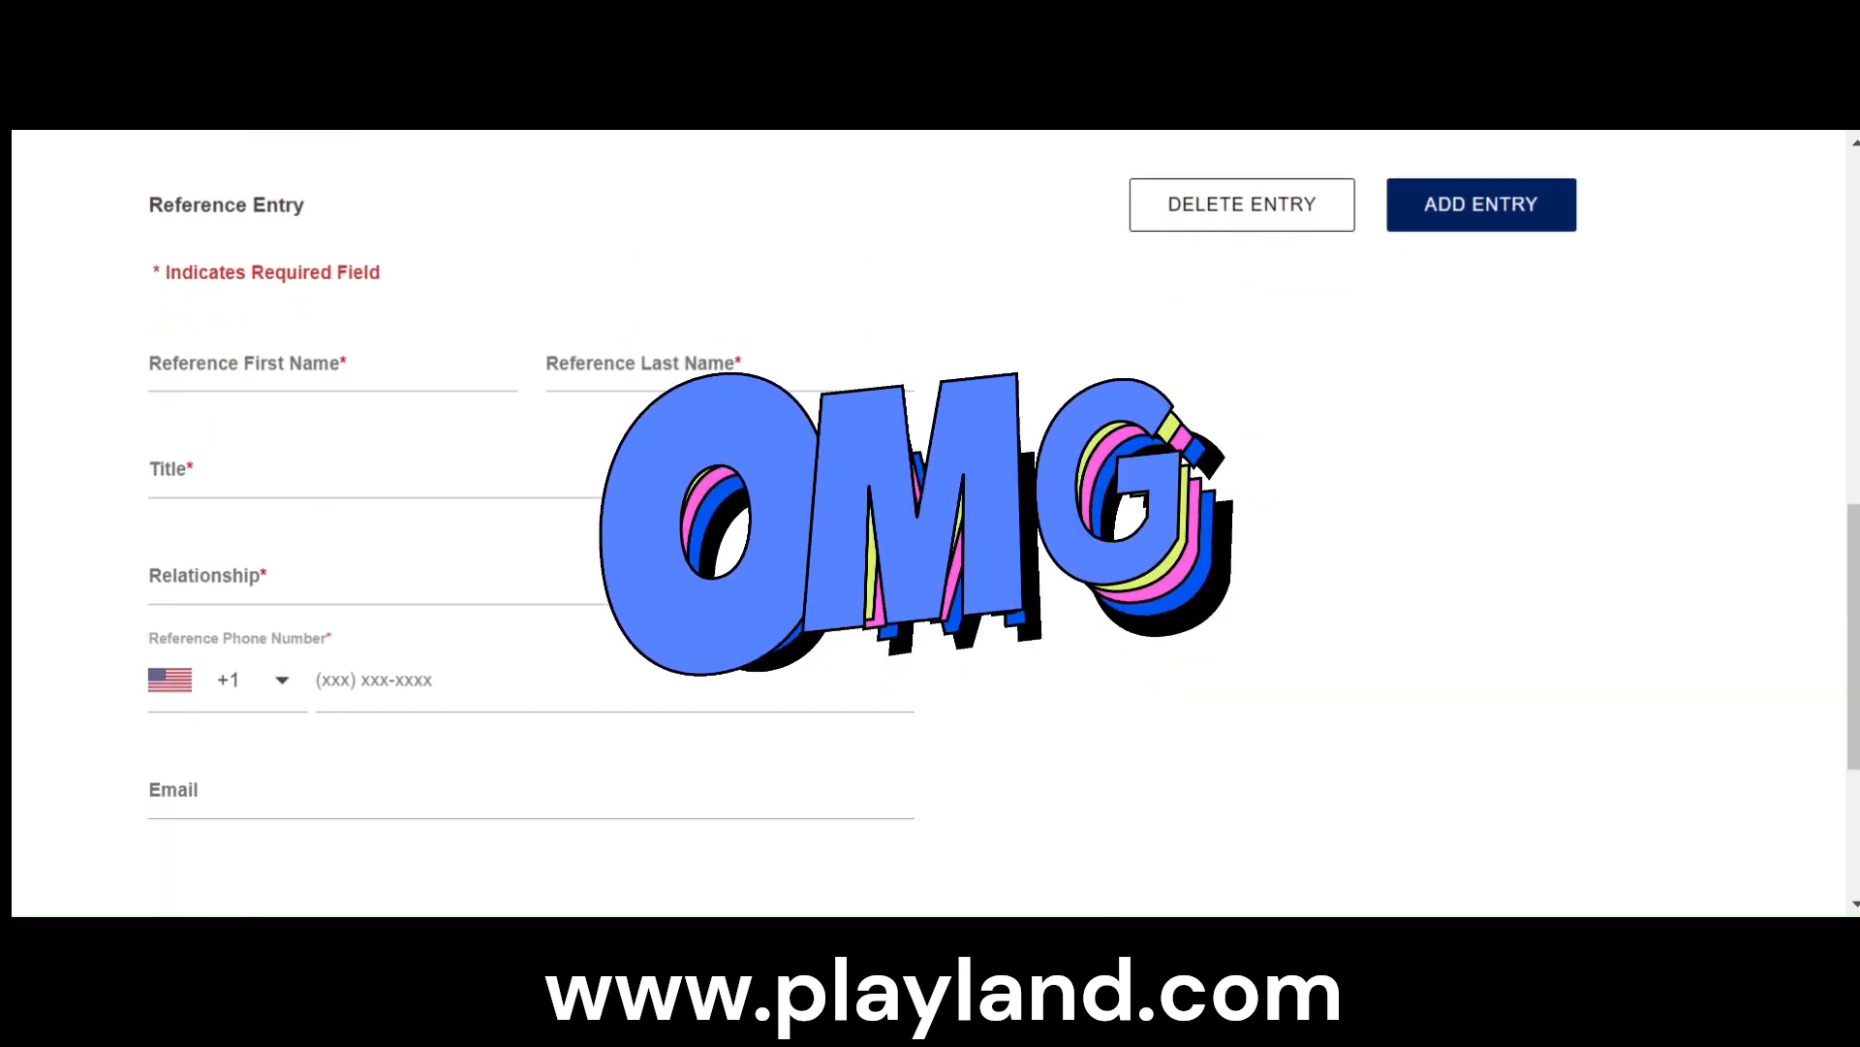
scroll(931, 763, up, 3)
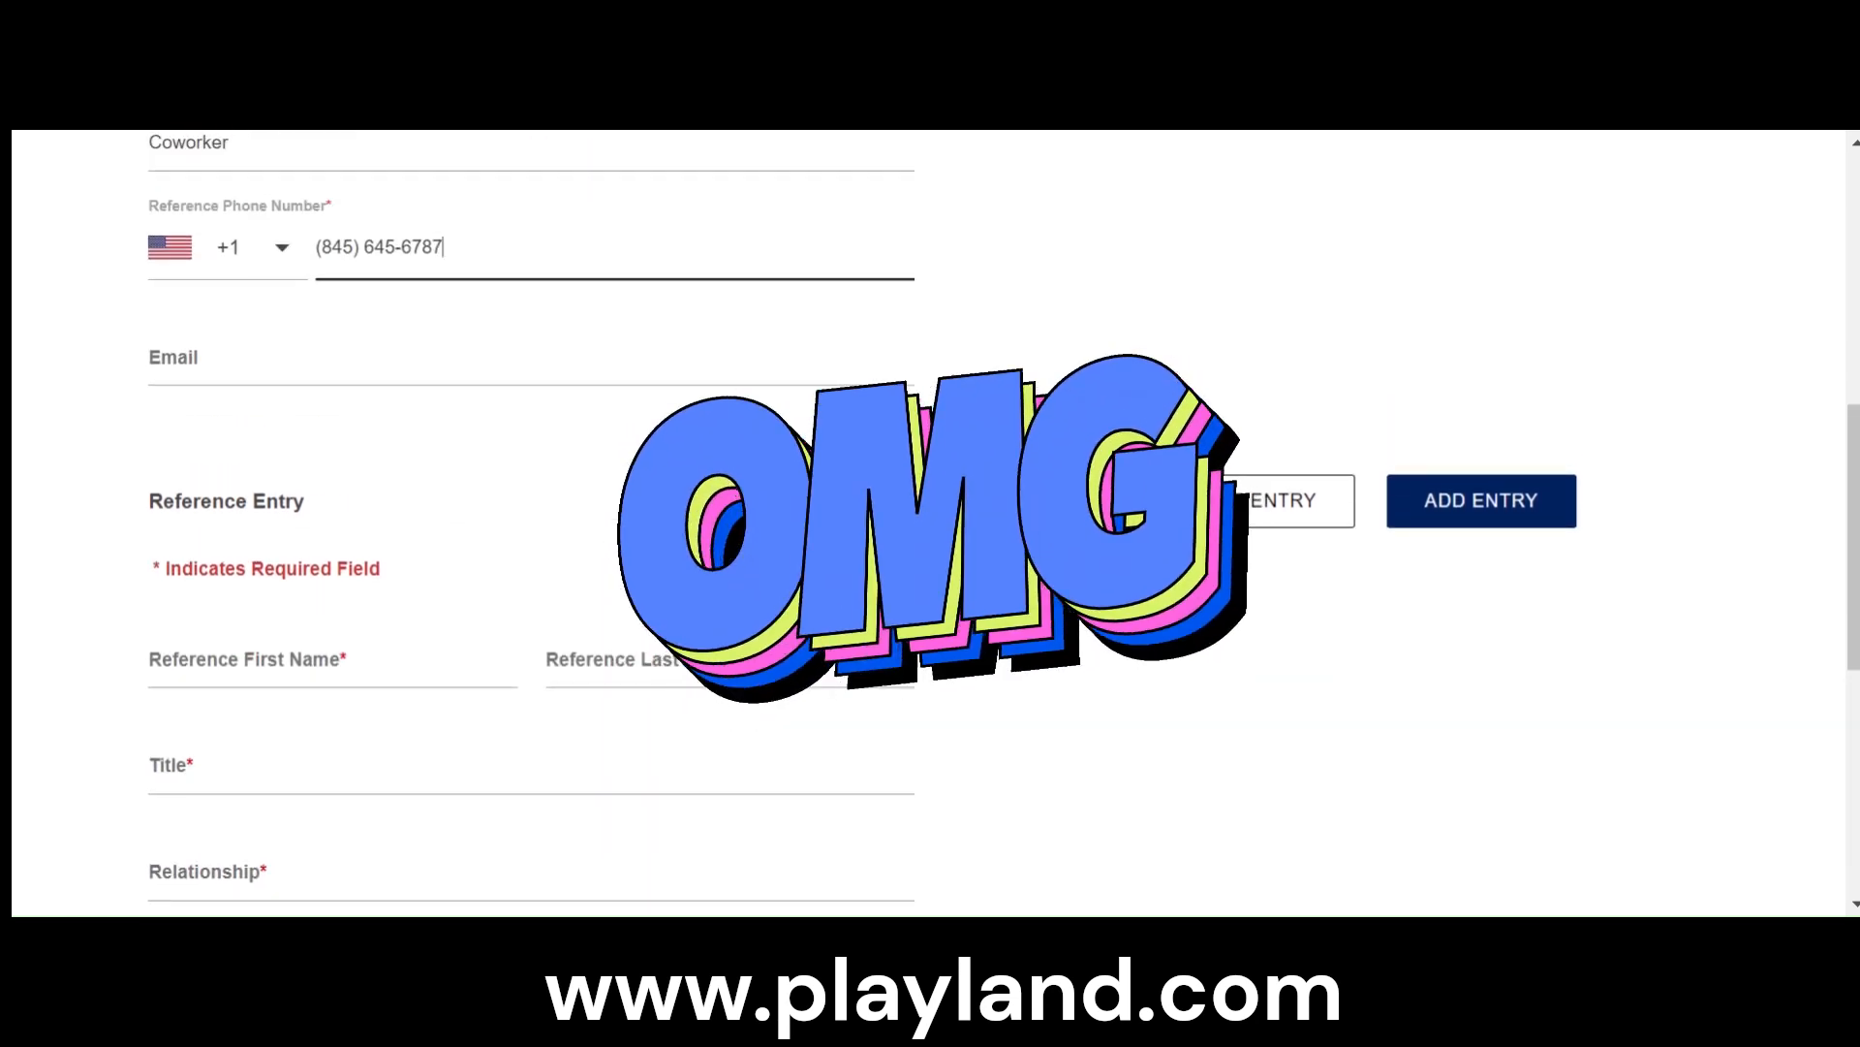
scroll(373, 644, down, 2)
click(310, 512)
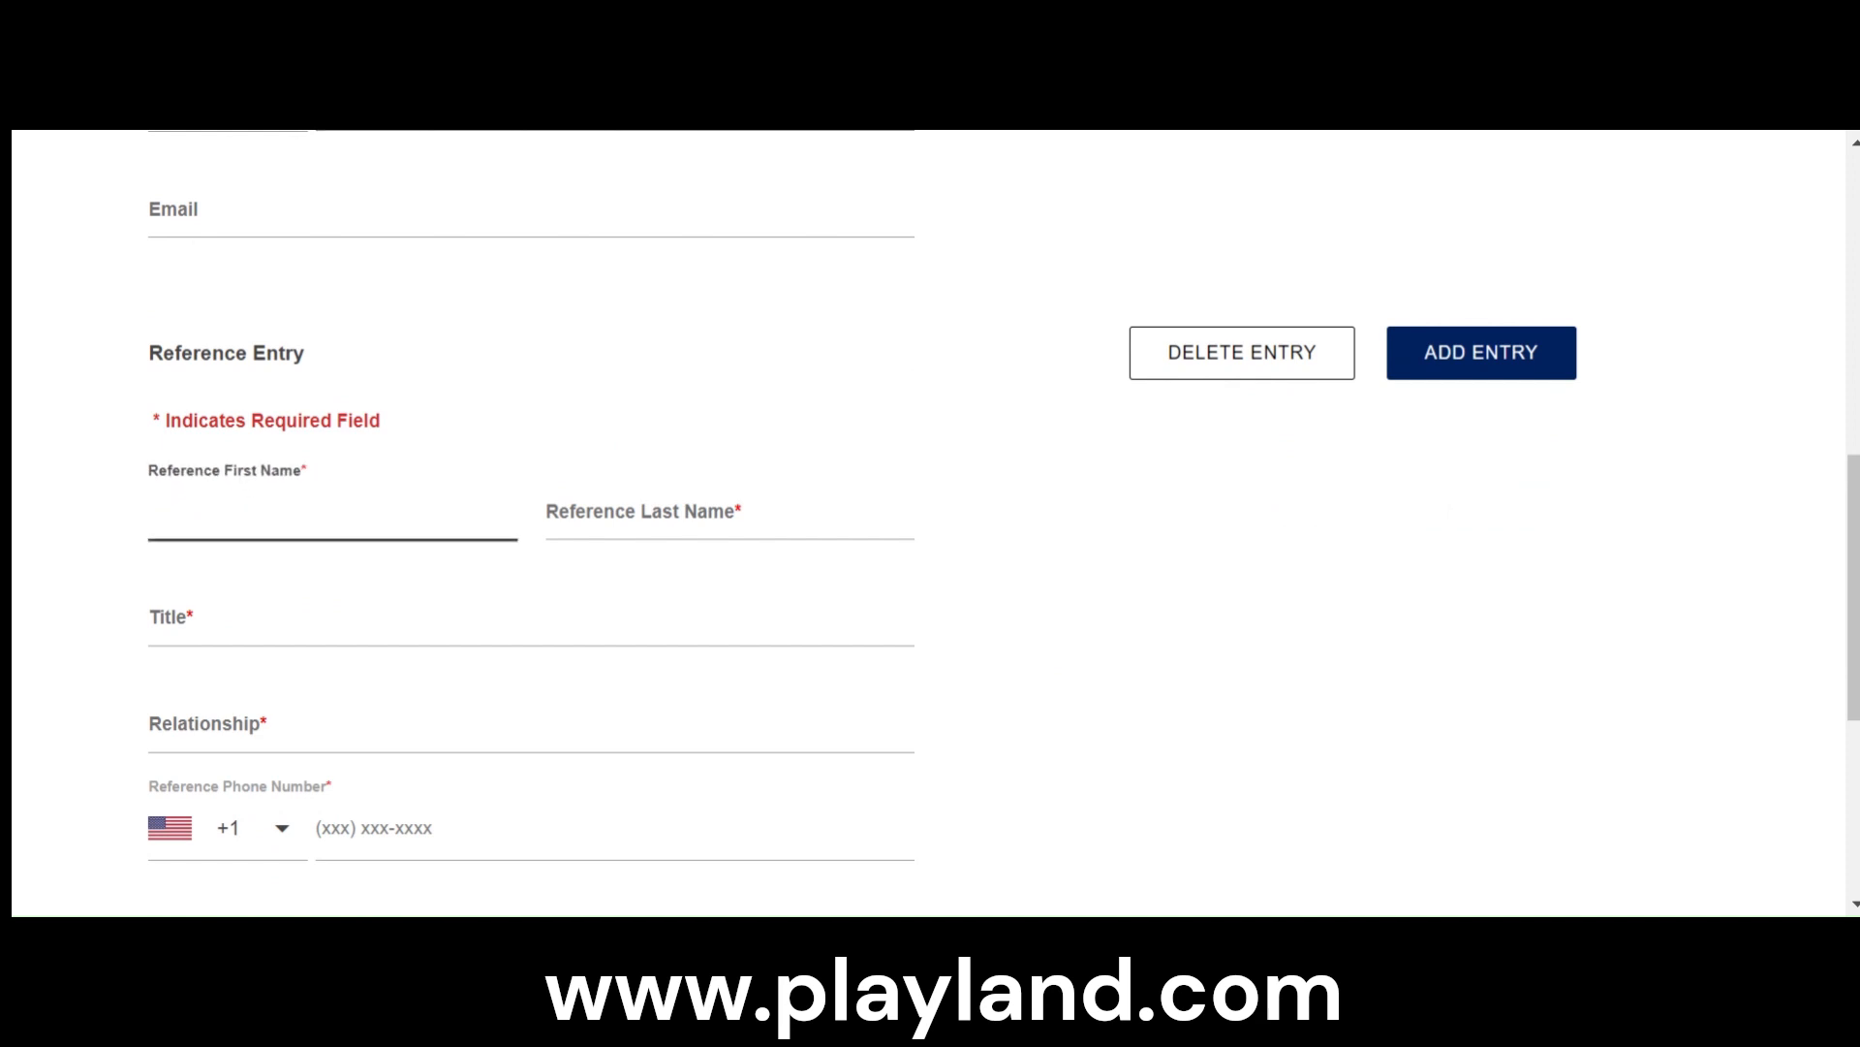
click(669, 513)
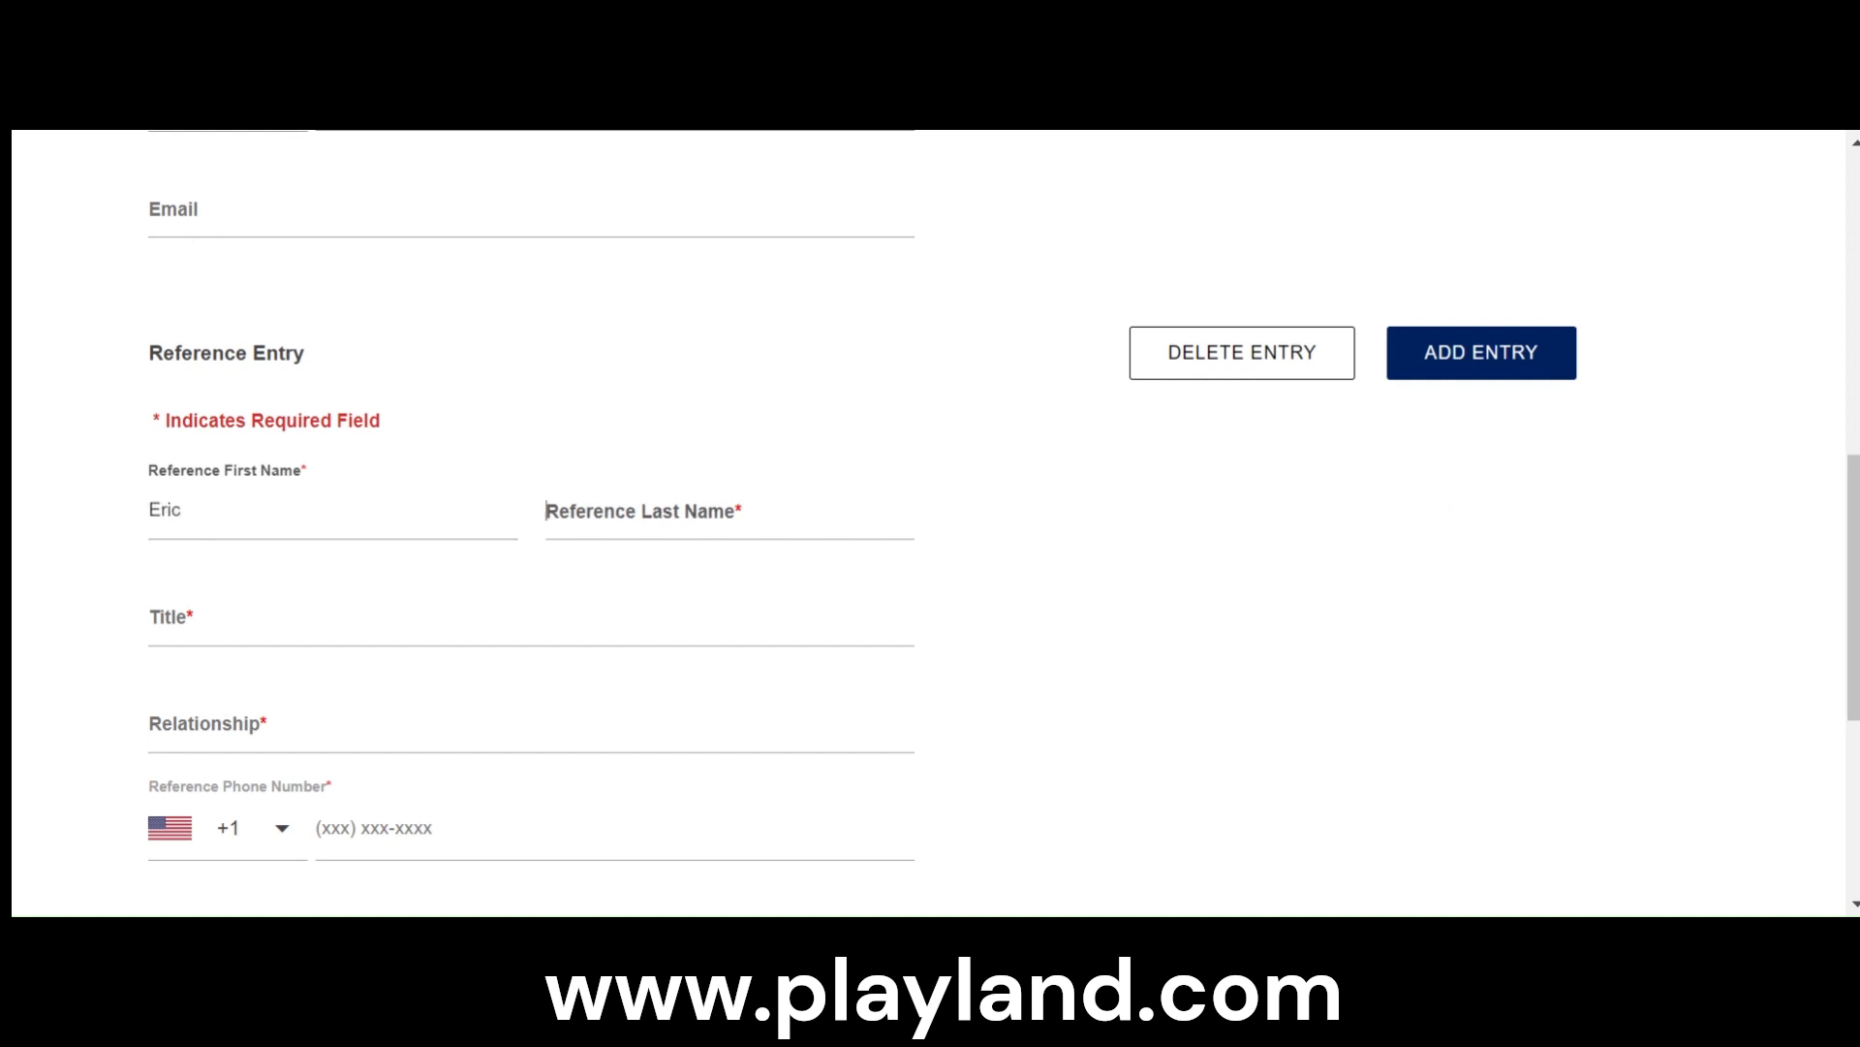
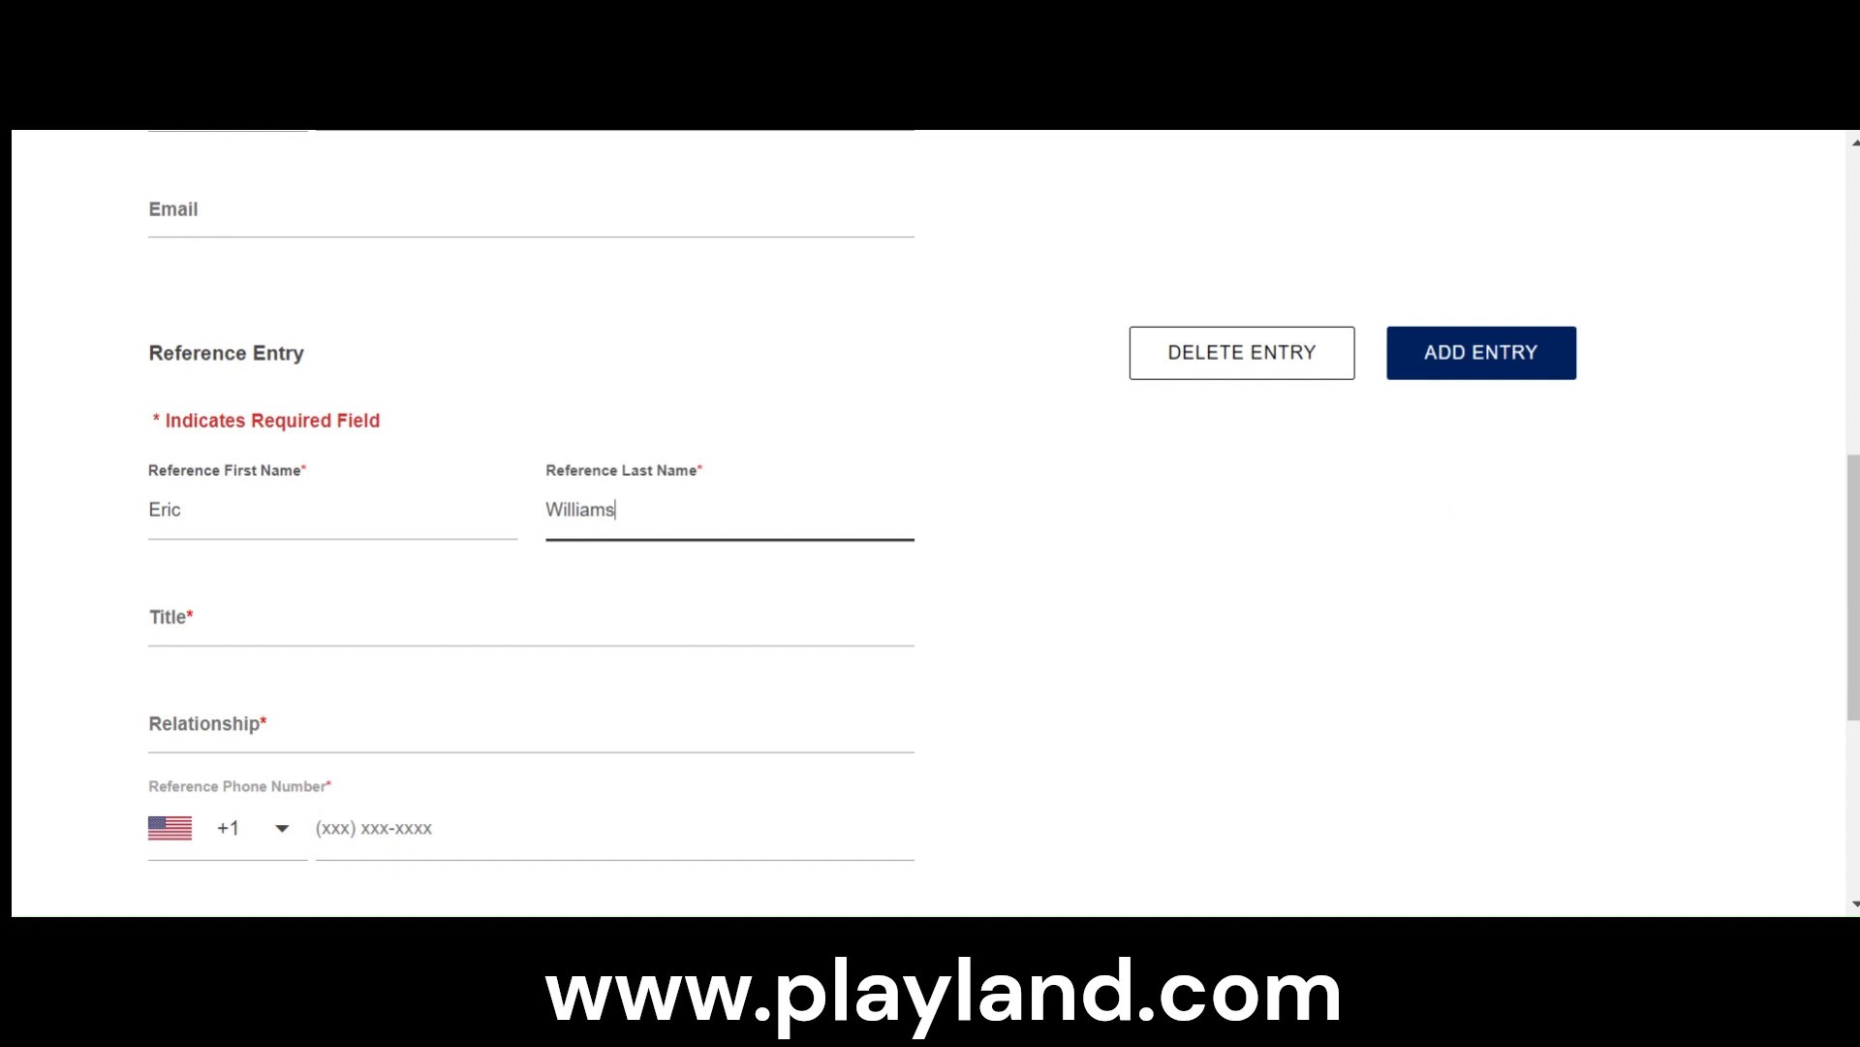
- Set both the title and the relationship of the second reference to Teacher
click(150, 617)
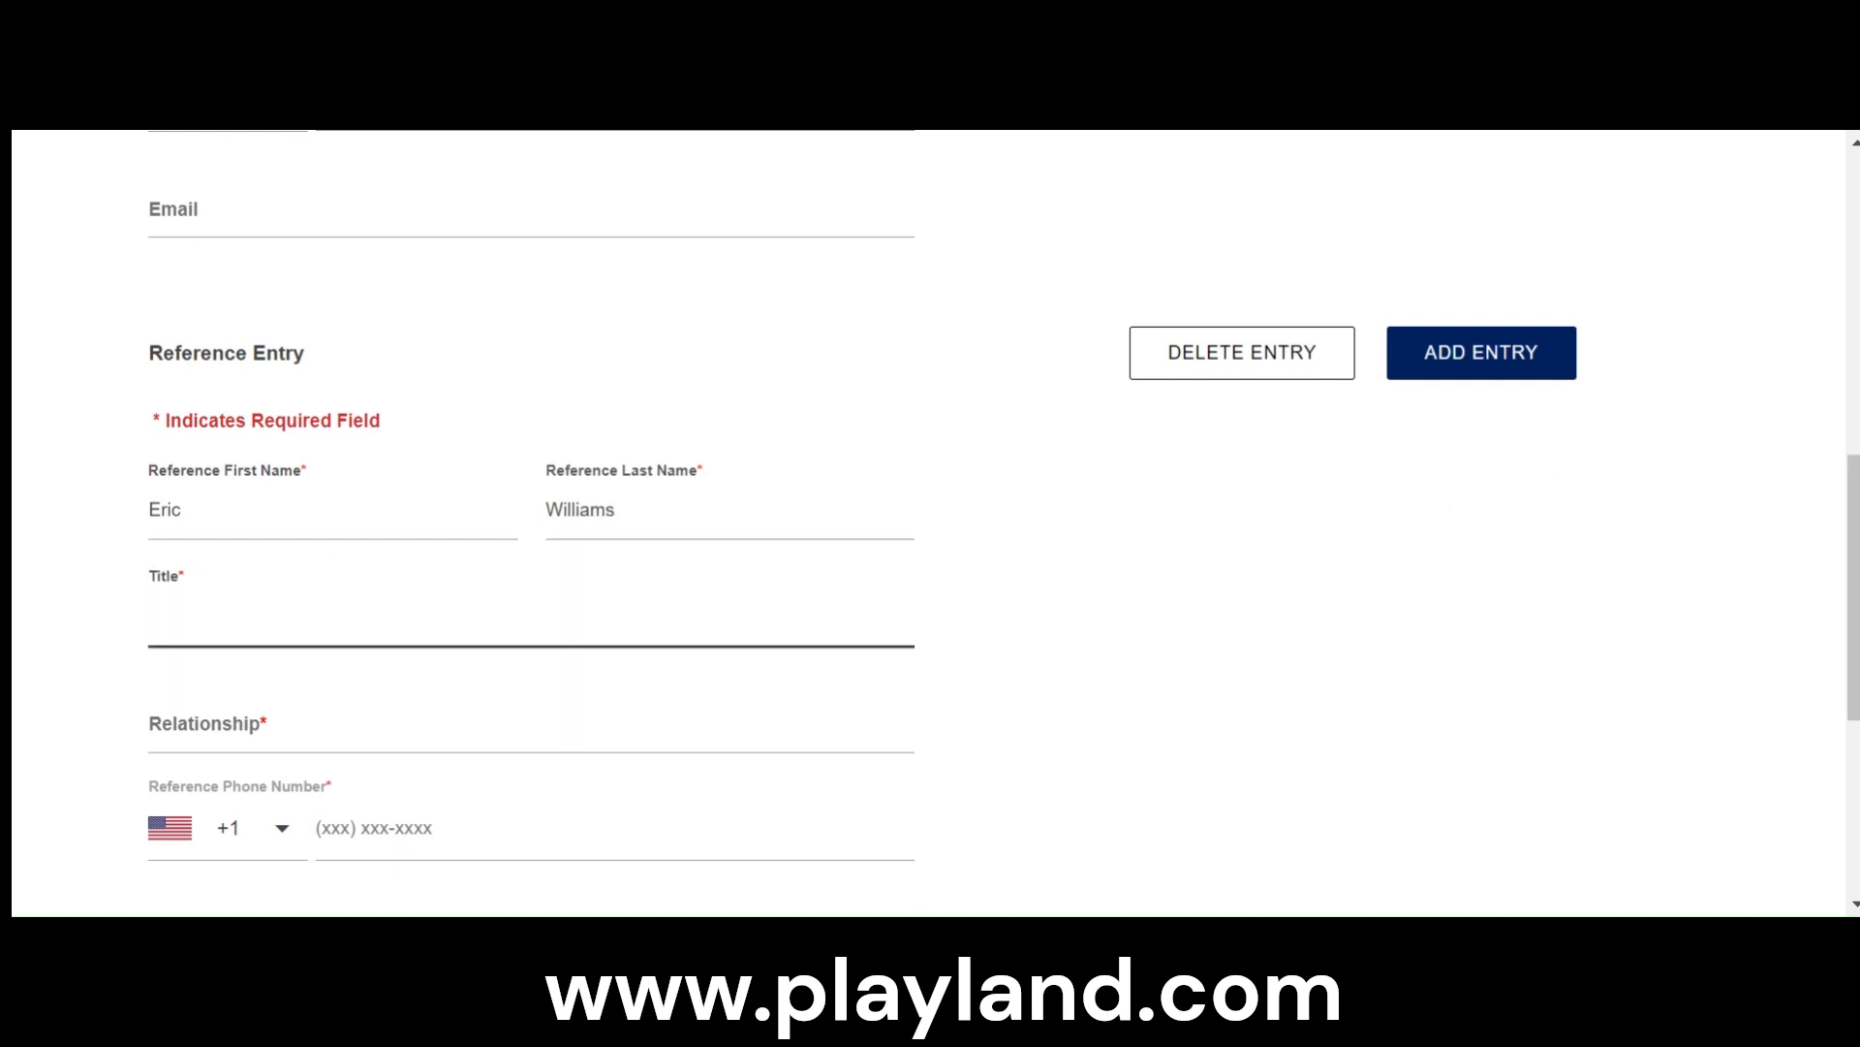
text(Teacher)
click(414, 721)
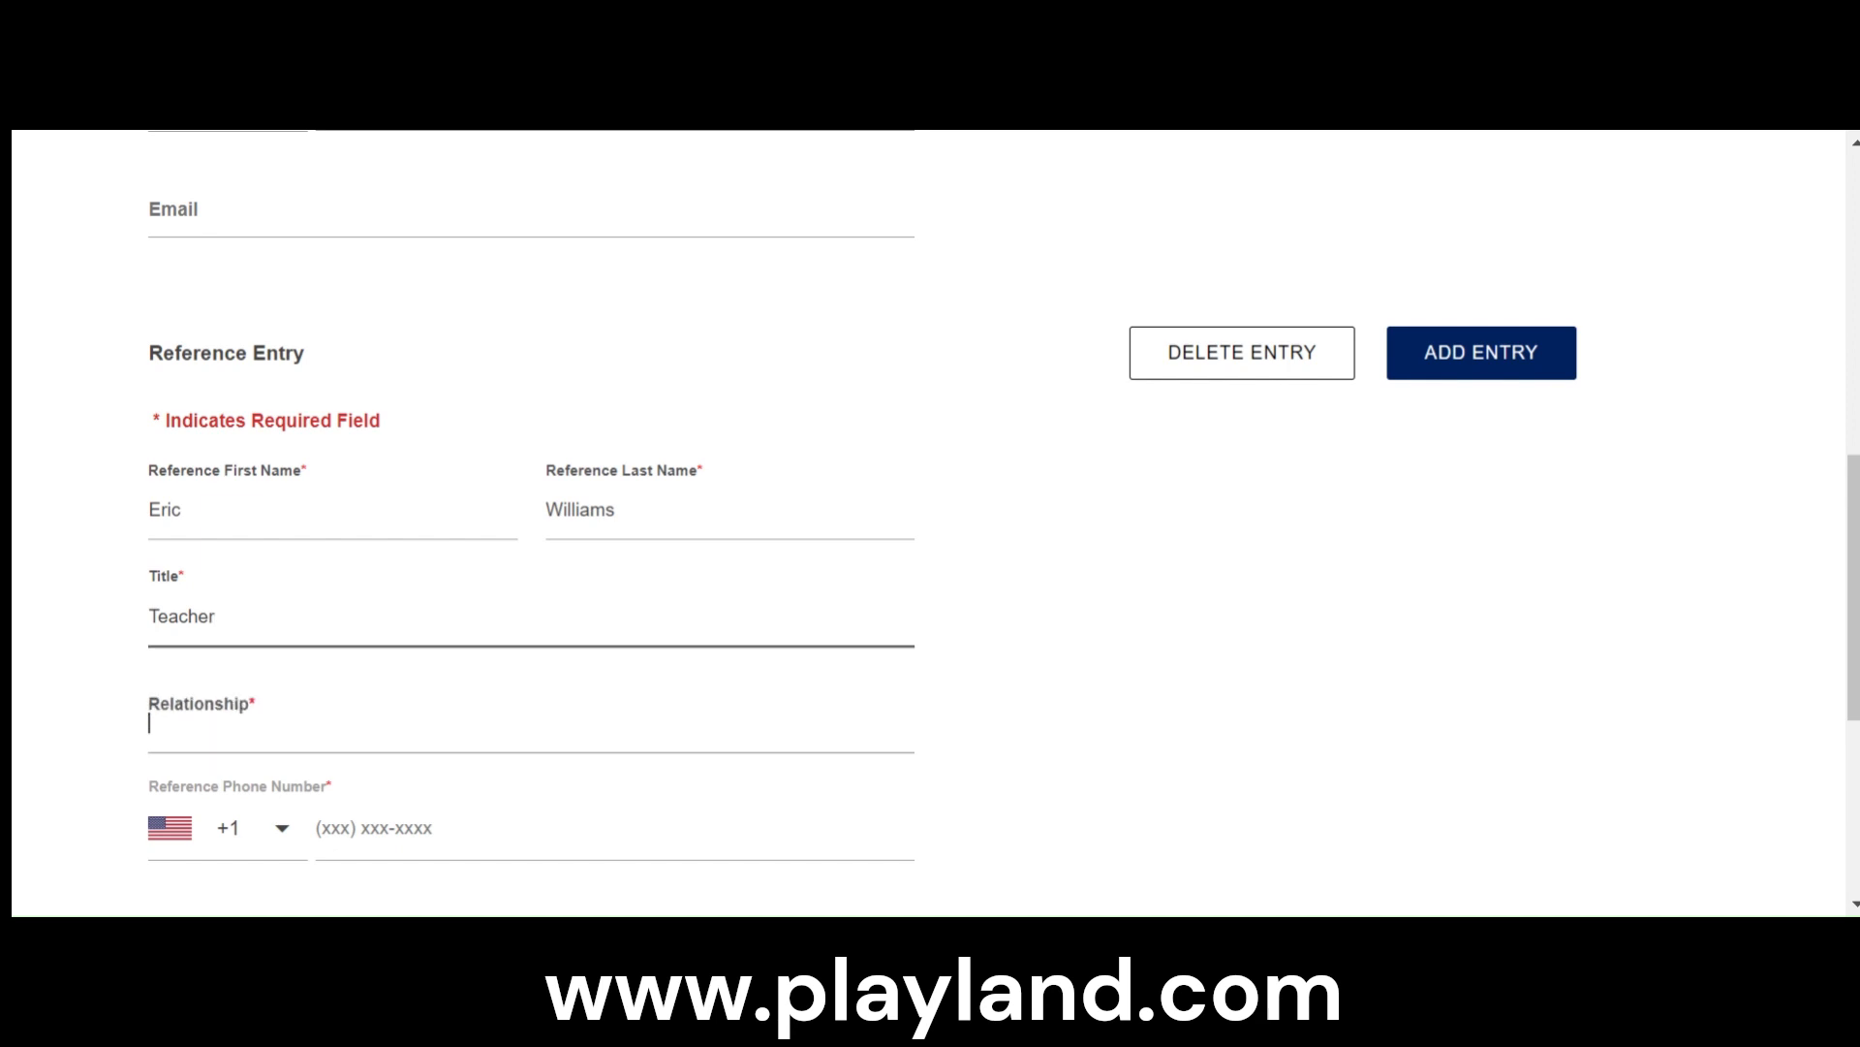
text(Teacher)
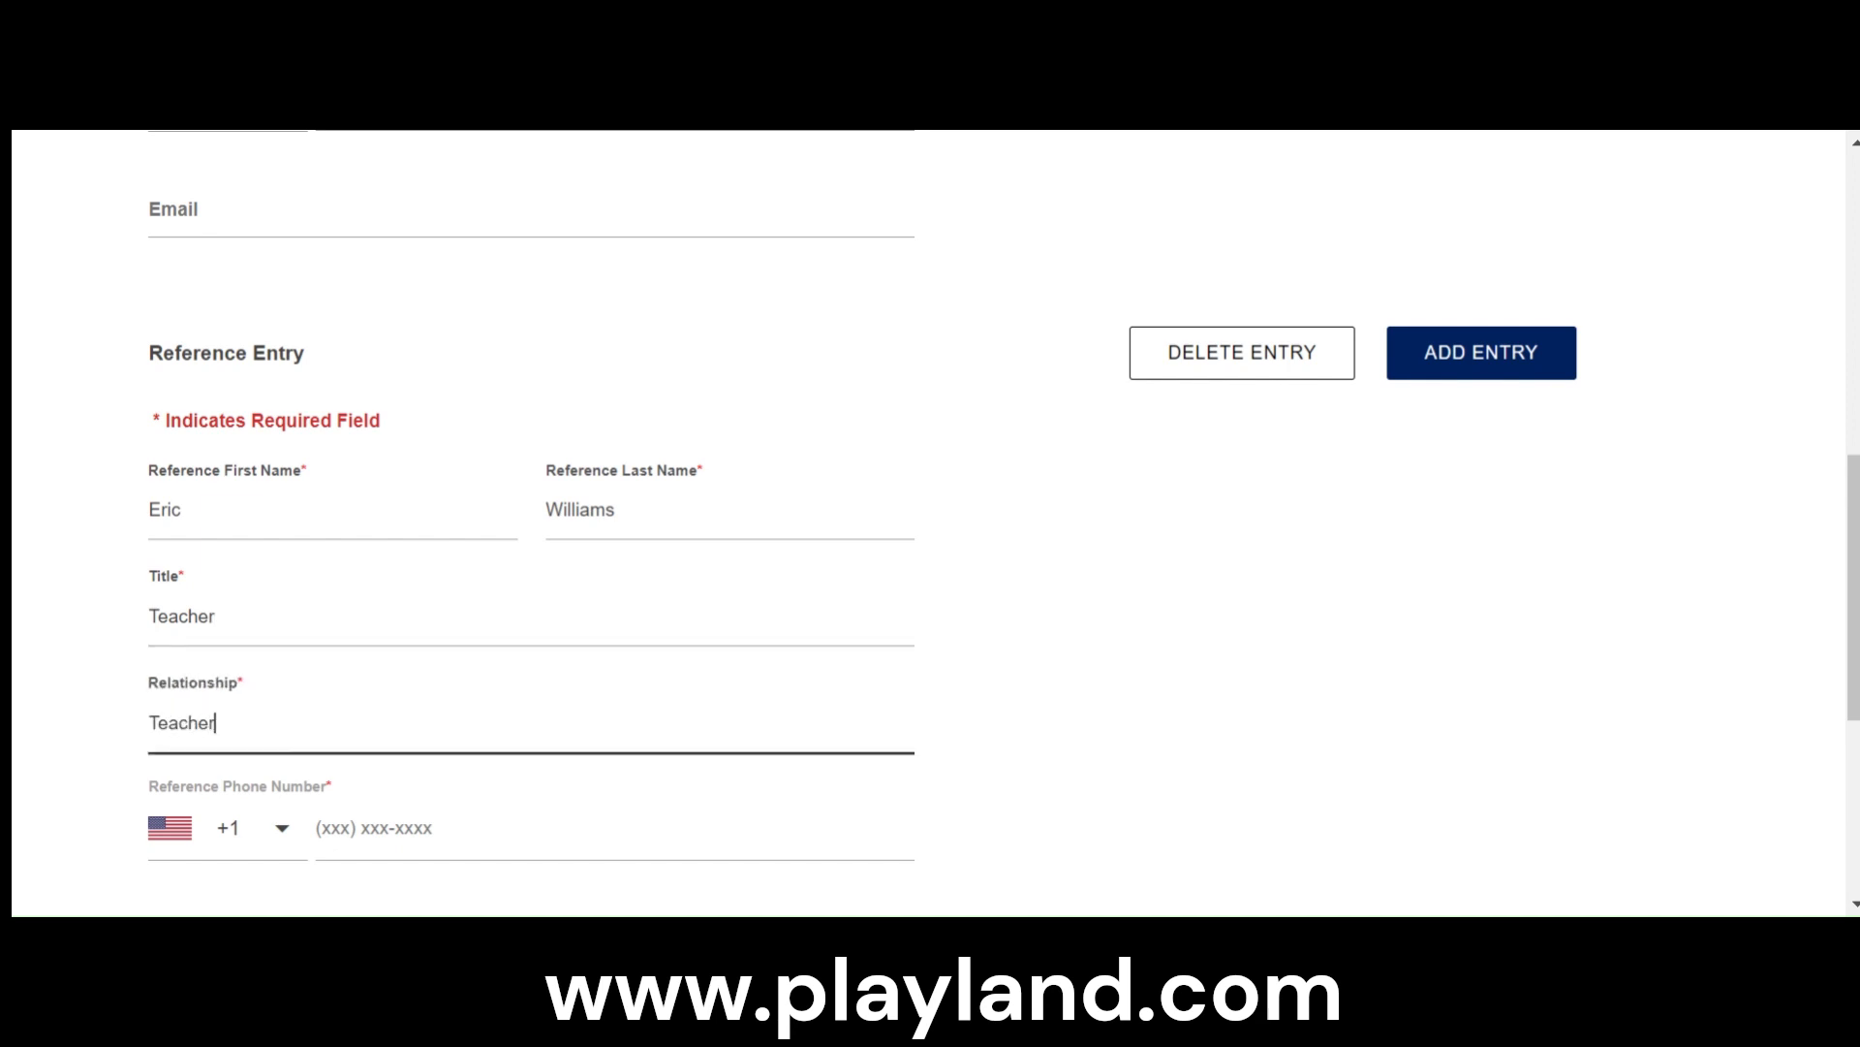
click(1138, 573)
- Enter the second reference's phone number, leaving the email blank
scroll(1138, 573, down, 3)
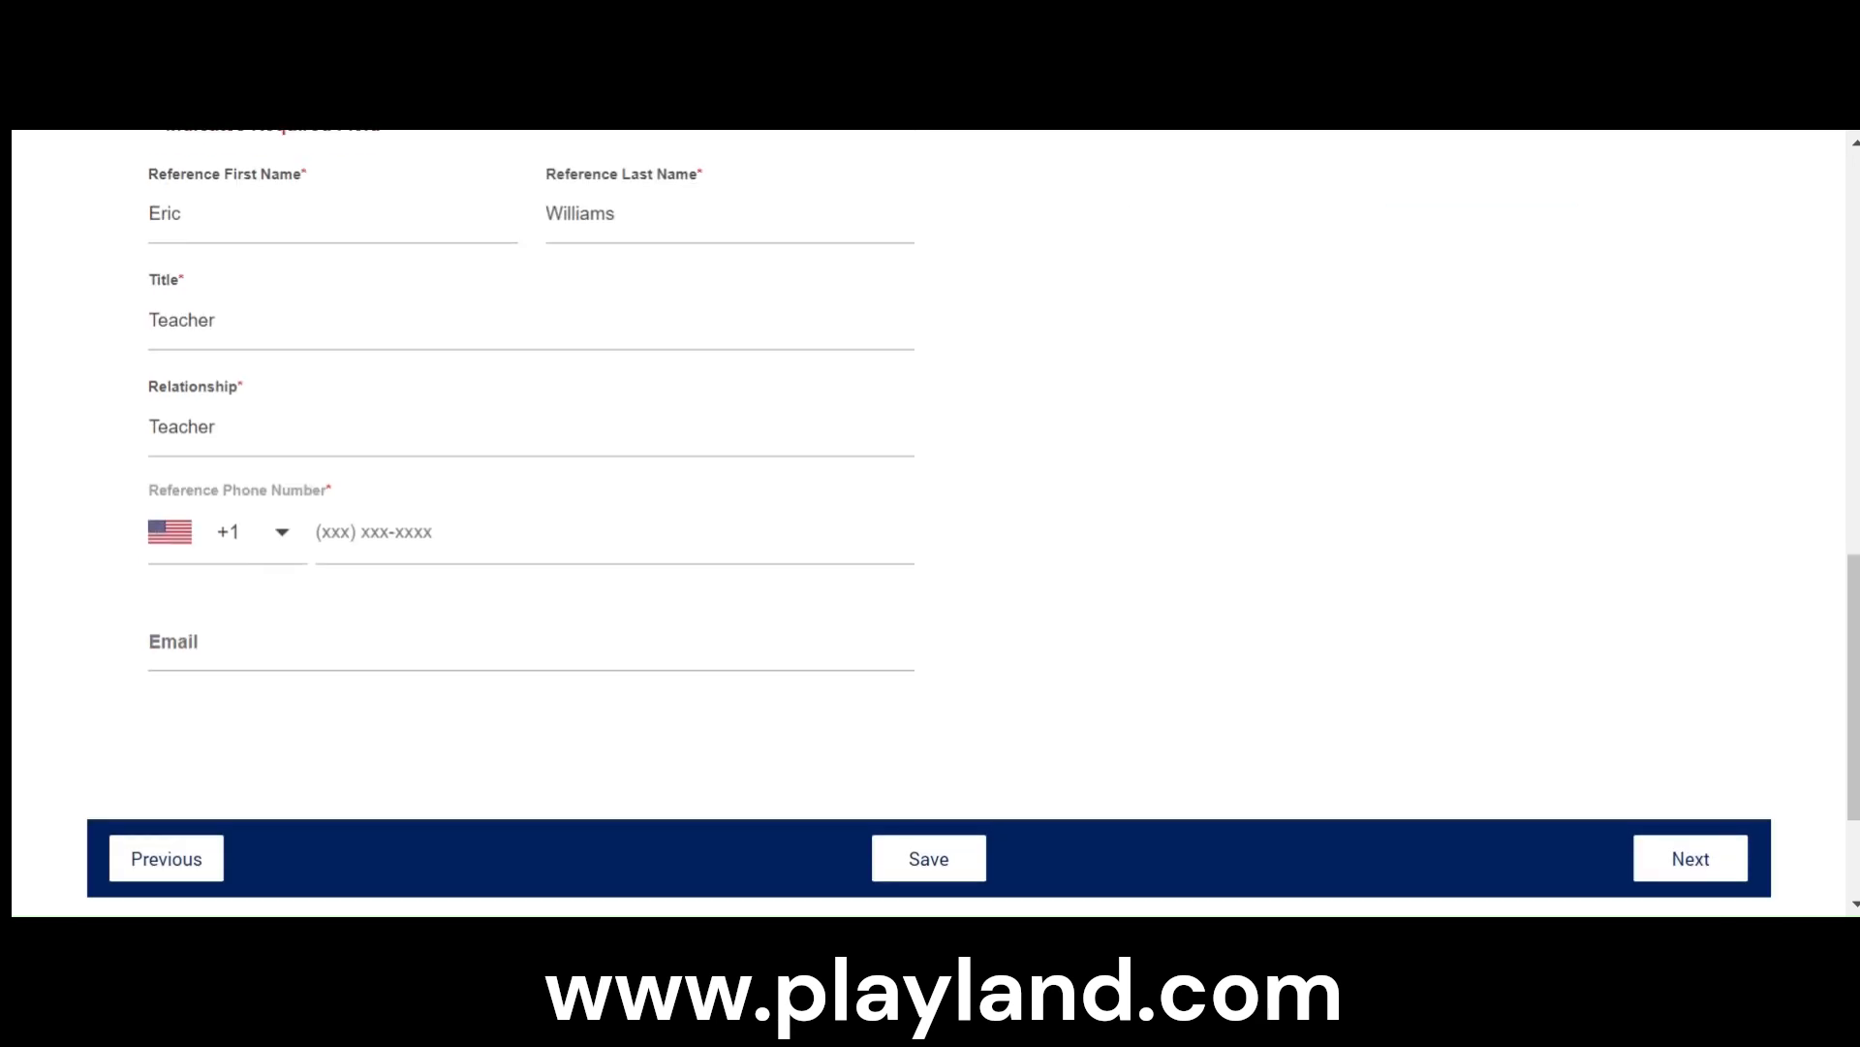
click(417, 532)
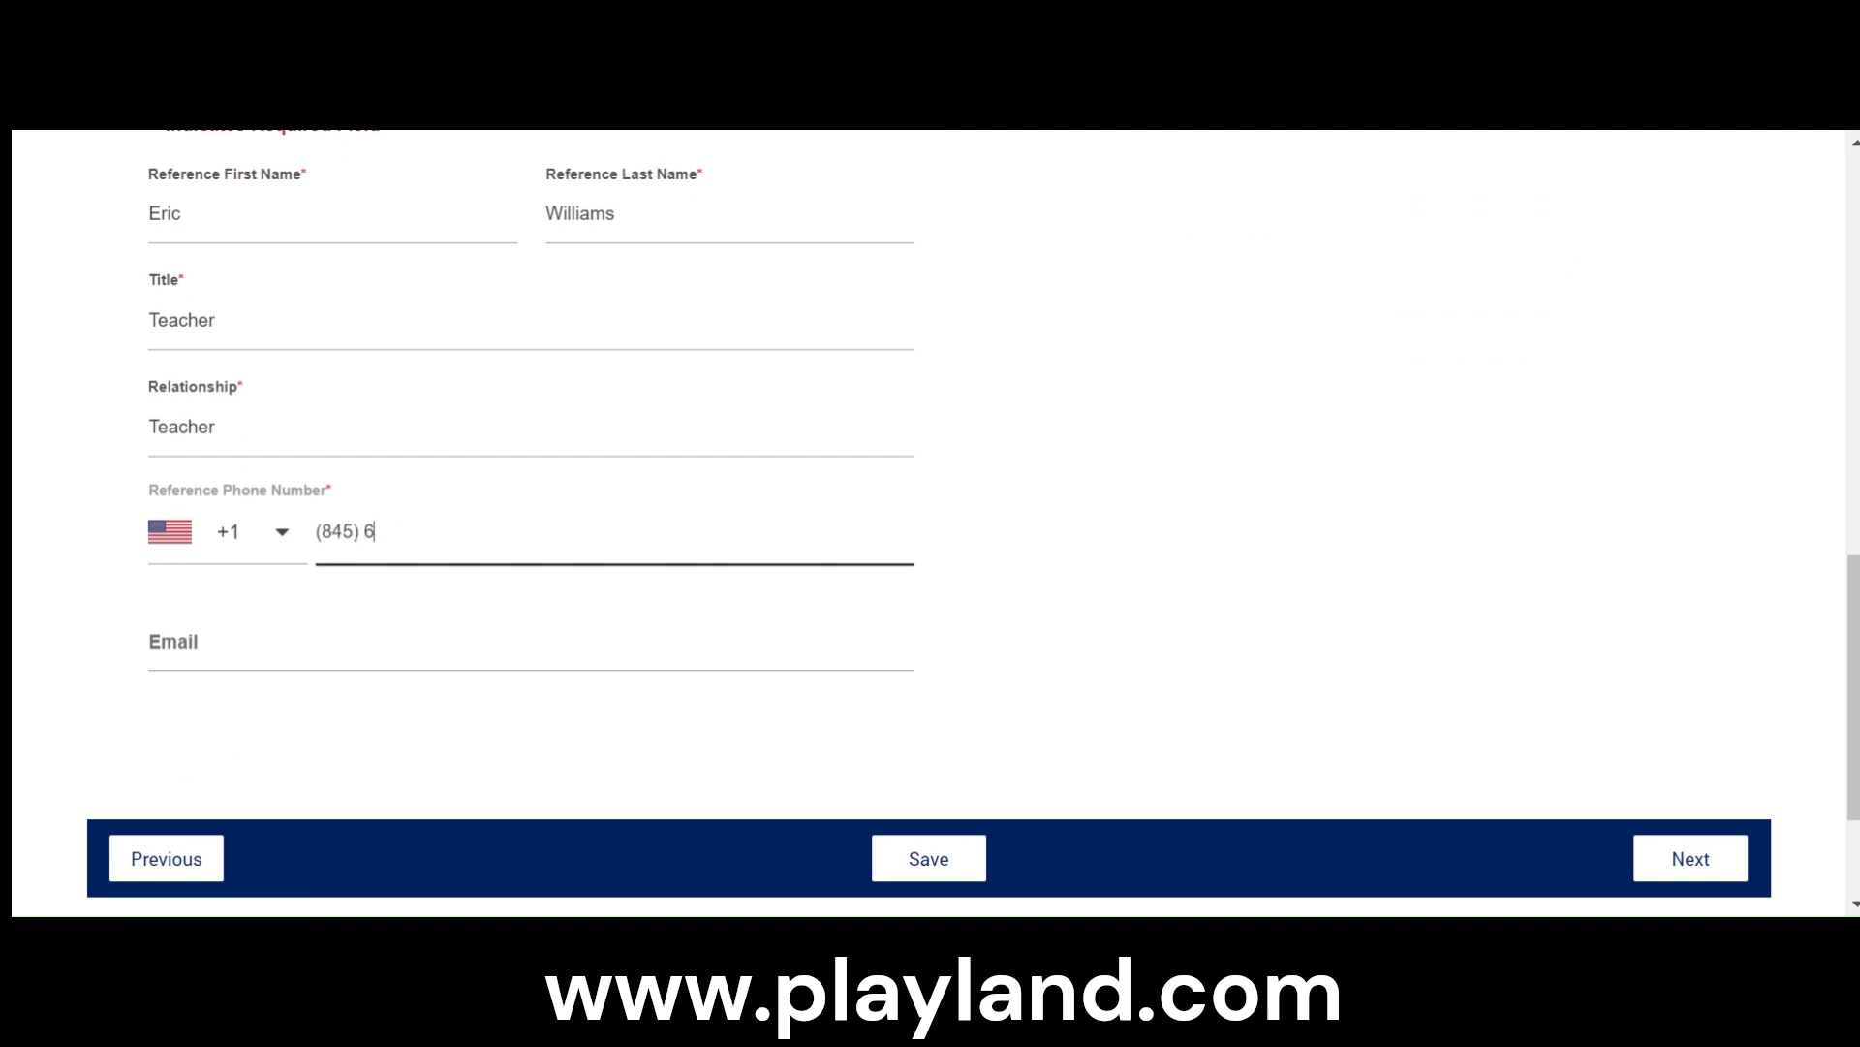
key(Tab)
click(1106, 540)
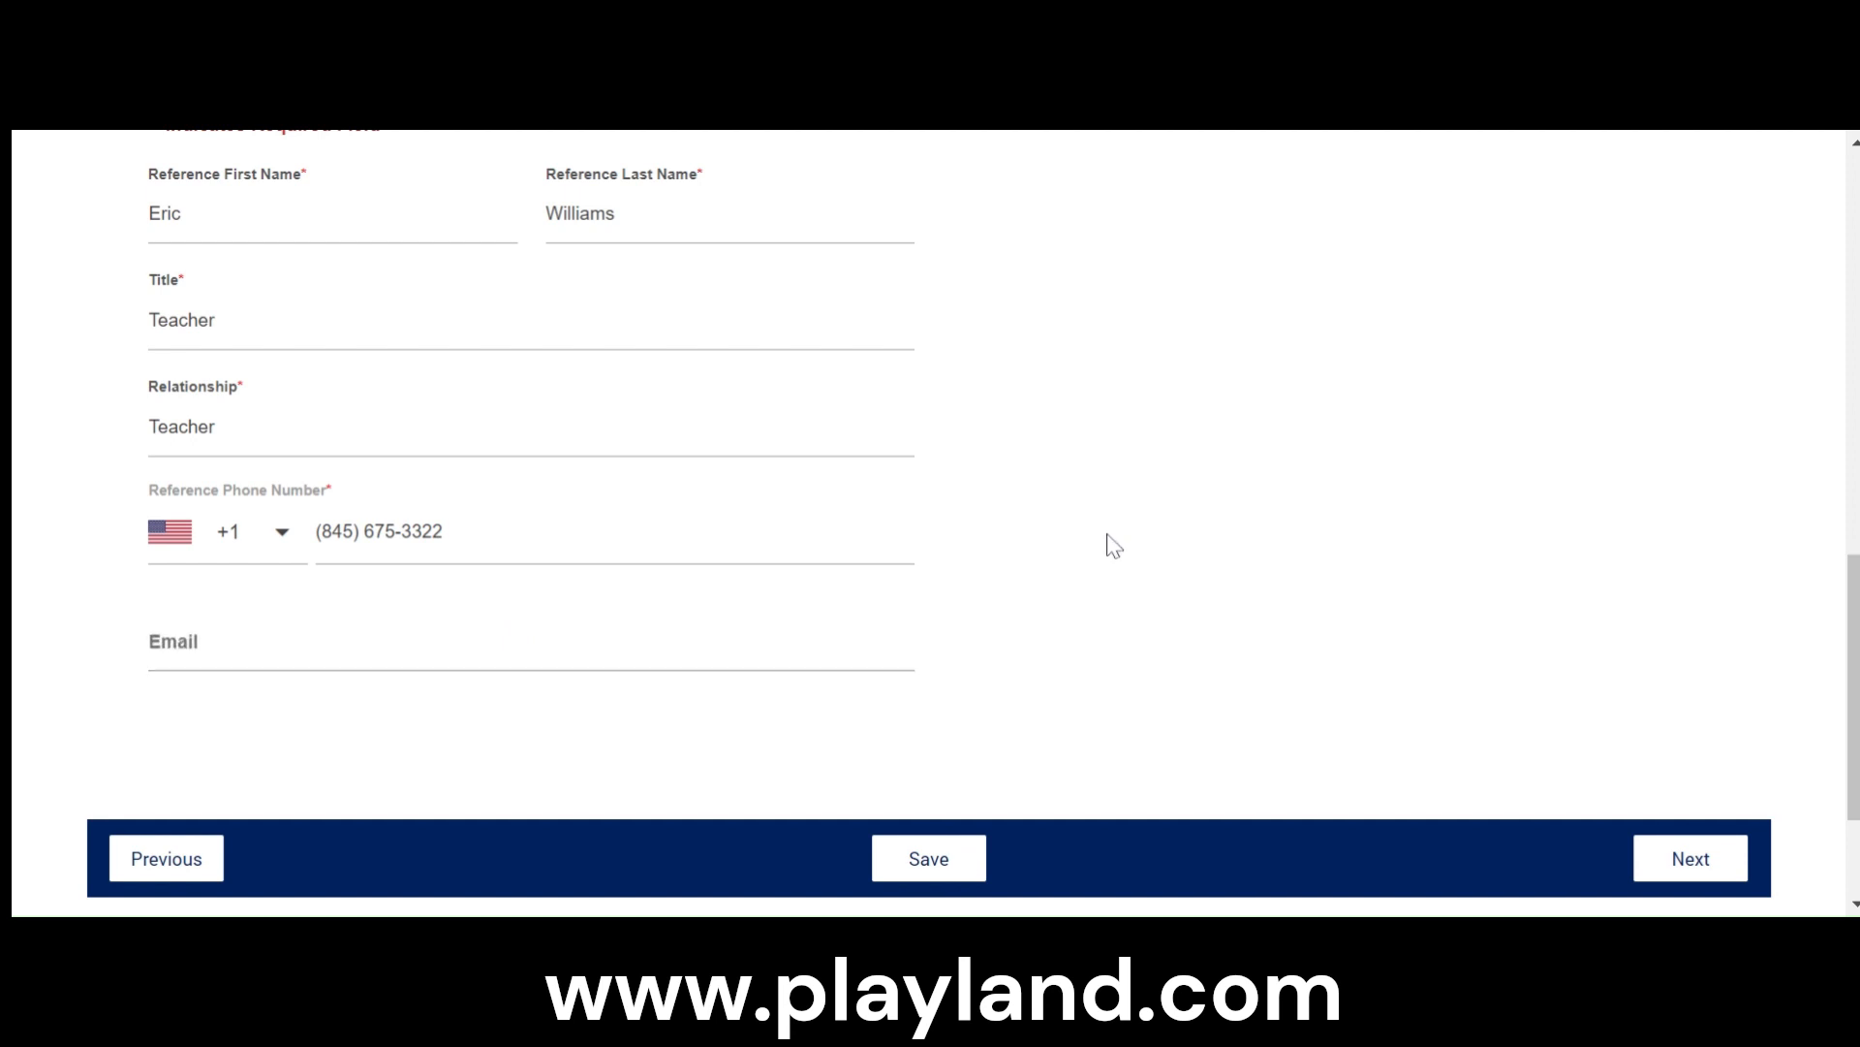
- Review both reference entries, continue to the Questions section and dismiss its cookie notice
scroll(1109, 536, up, 6)
scroll(457, 706, down, 2)
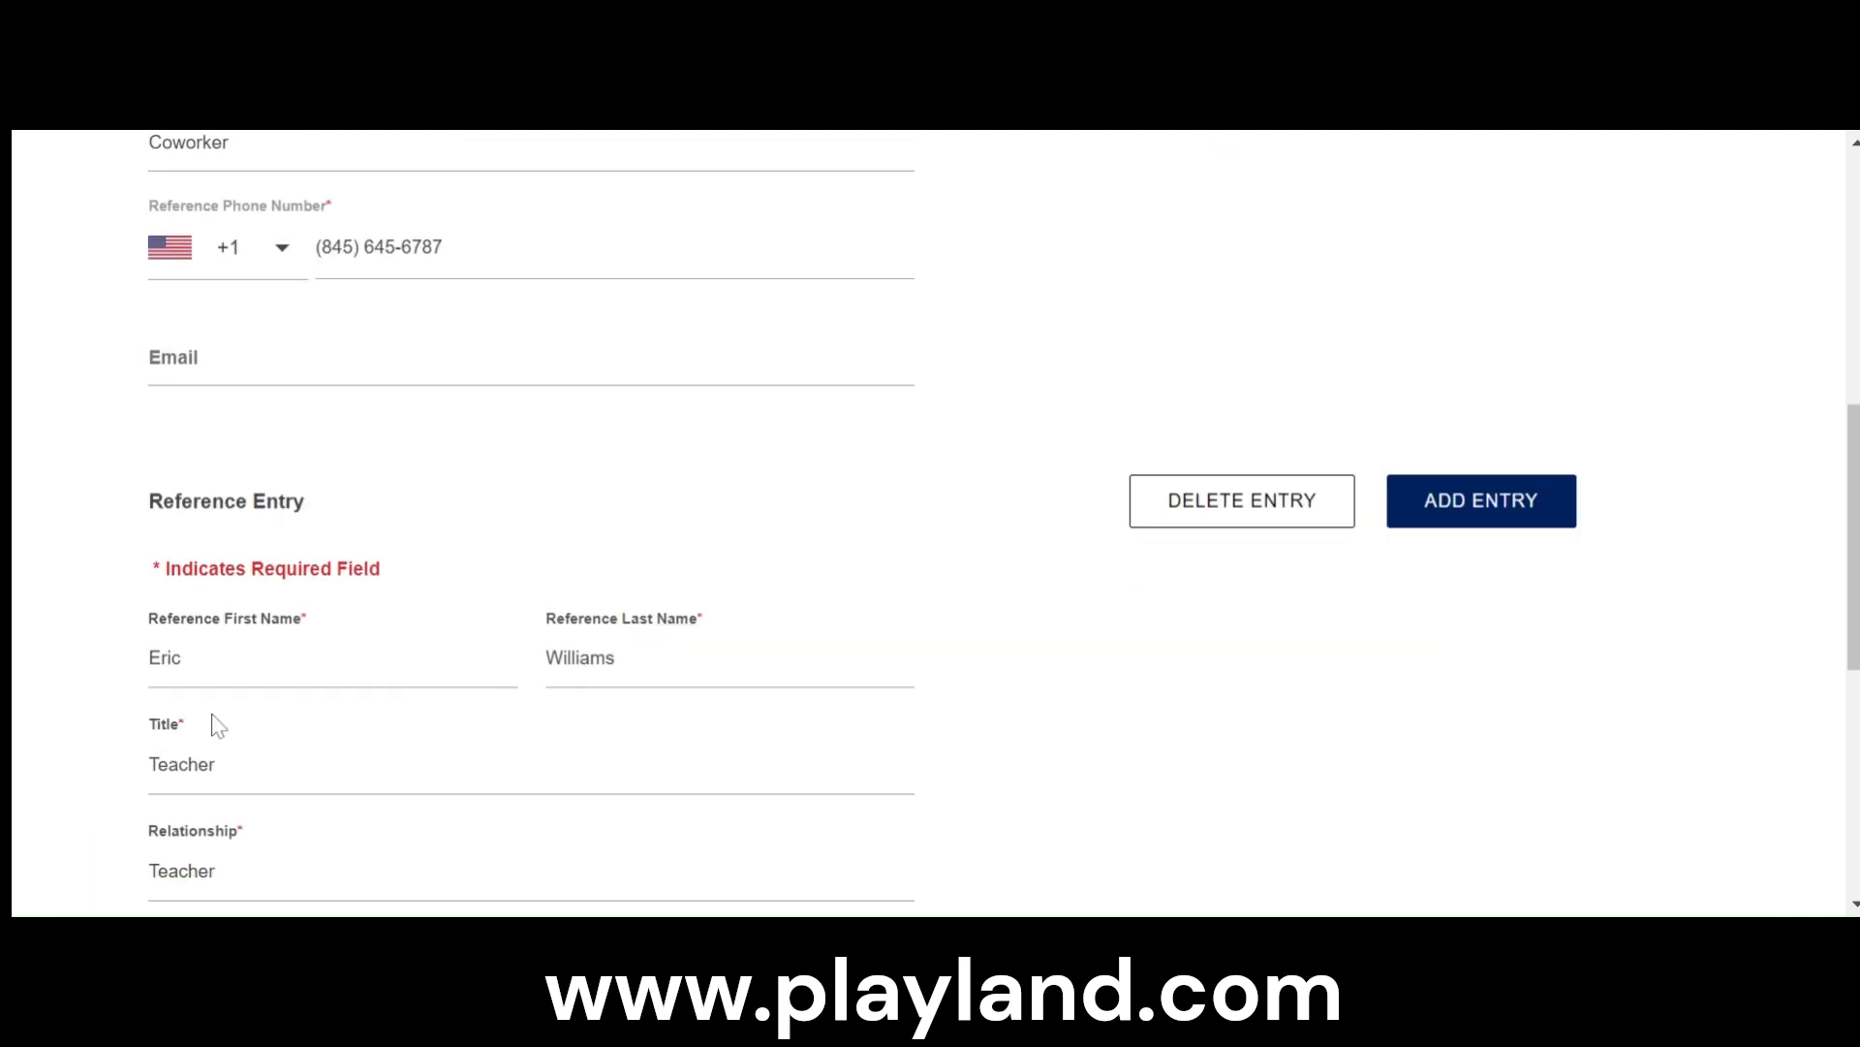
scroll(1124, 684, up, 4)
scroll(1137, 670, down, 10)
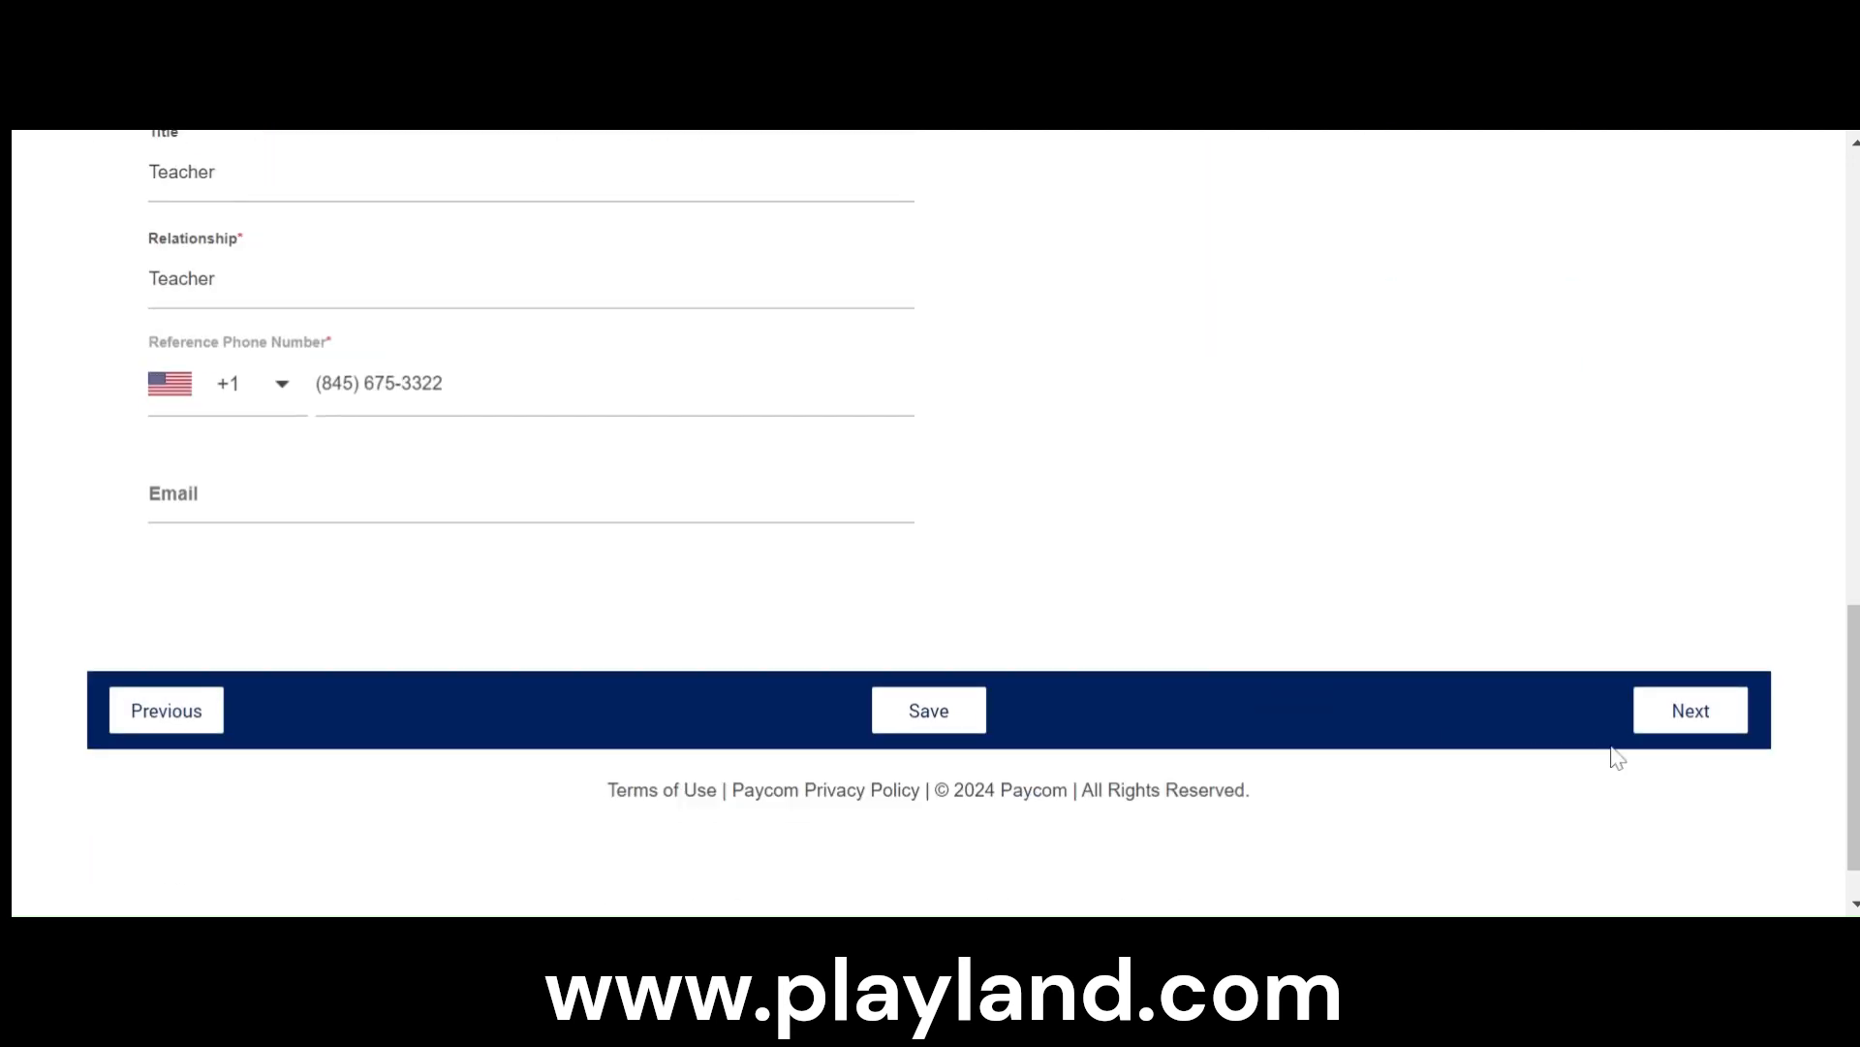
click(1711, 717)
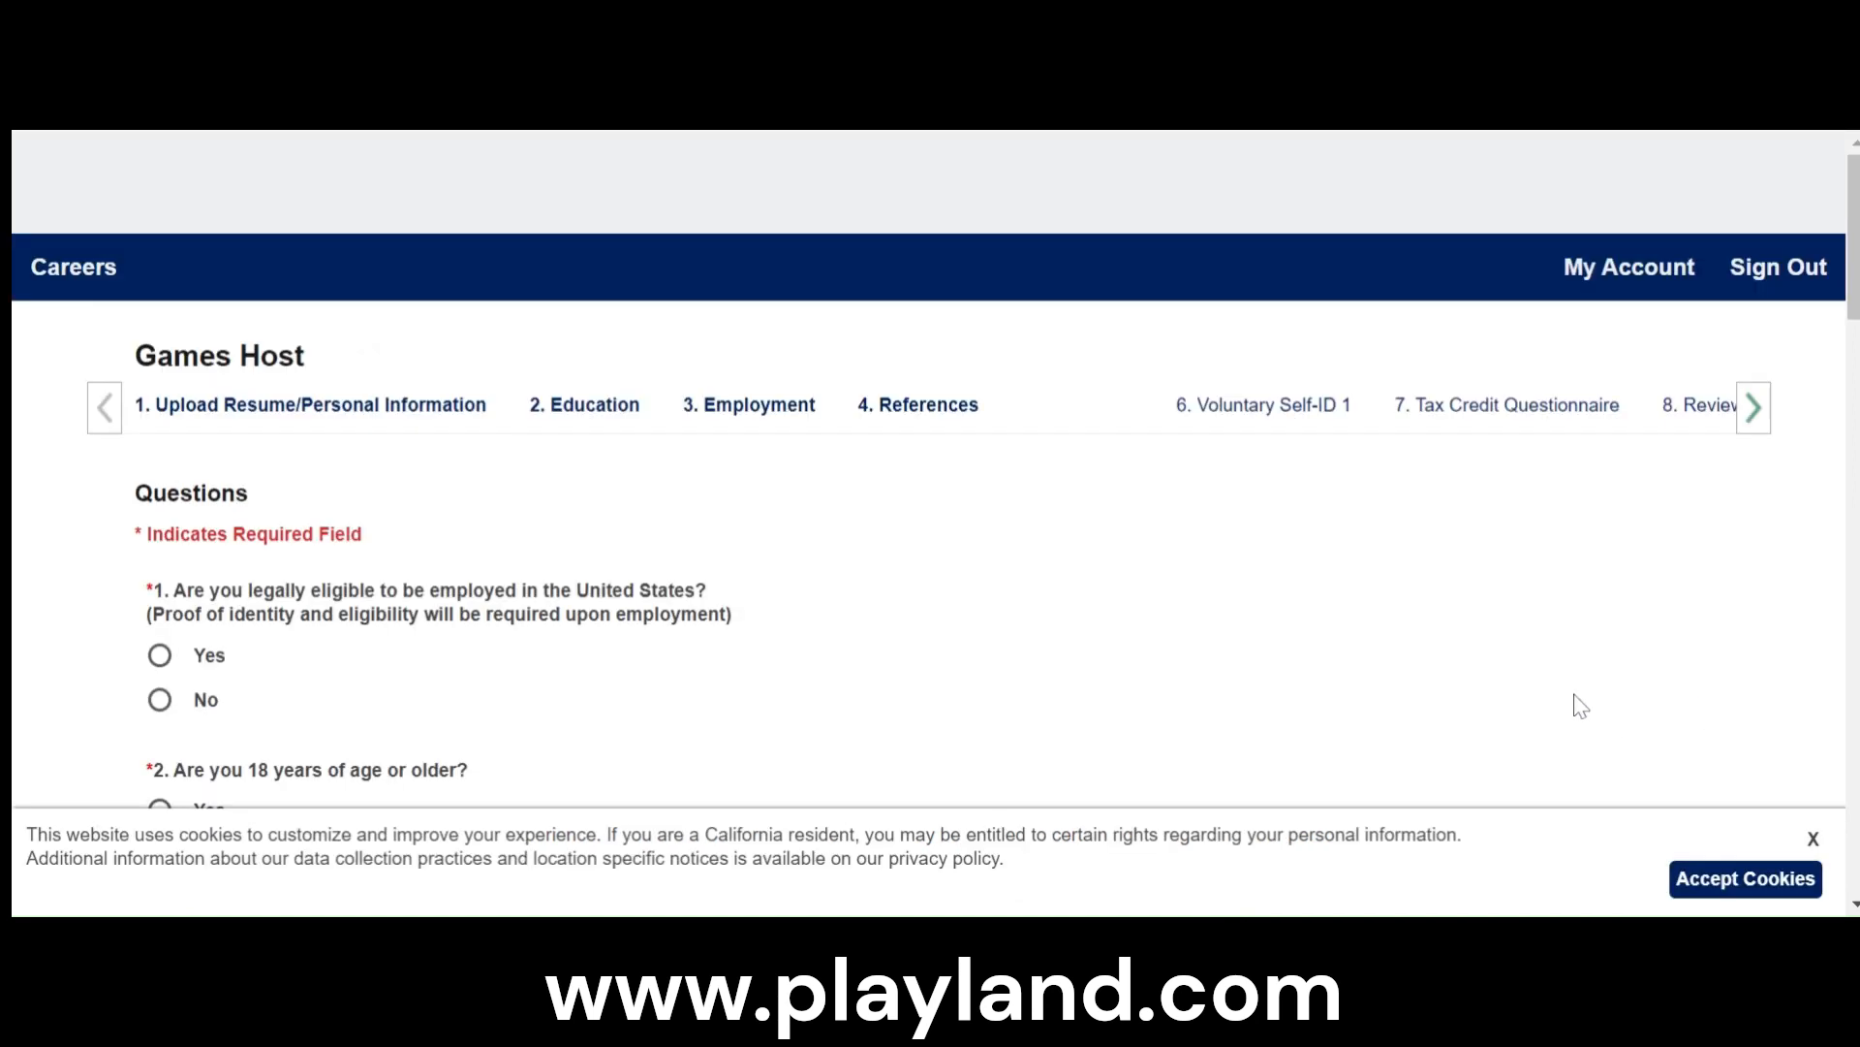
click(1813, 839)
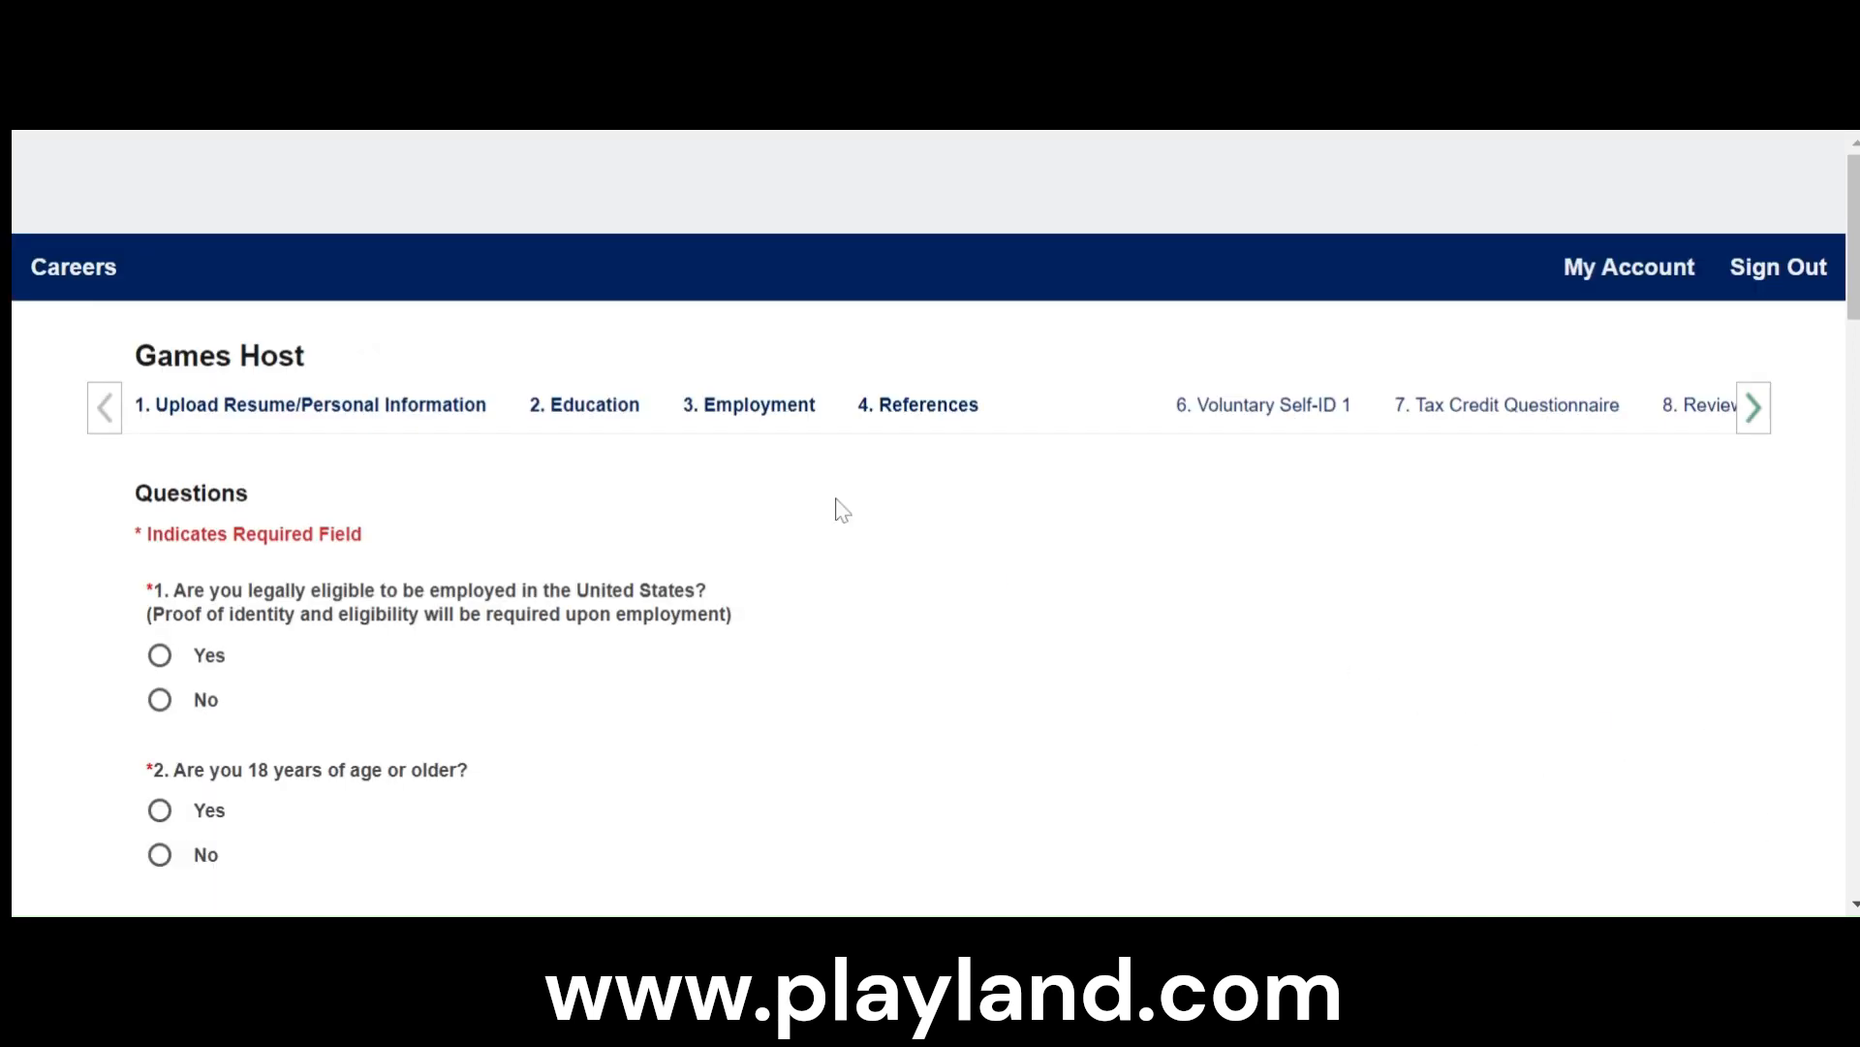
- Answer Yes to US employment eligibility, No to being 18 or older, and Yes to being at least 16
scroll(901, 591, down, 3)
scroll(916, 596, up, 2)
scroll(917, 601, up, 1)
click(160, 656)
scroll(162, 659, down, 3)
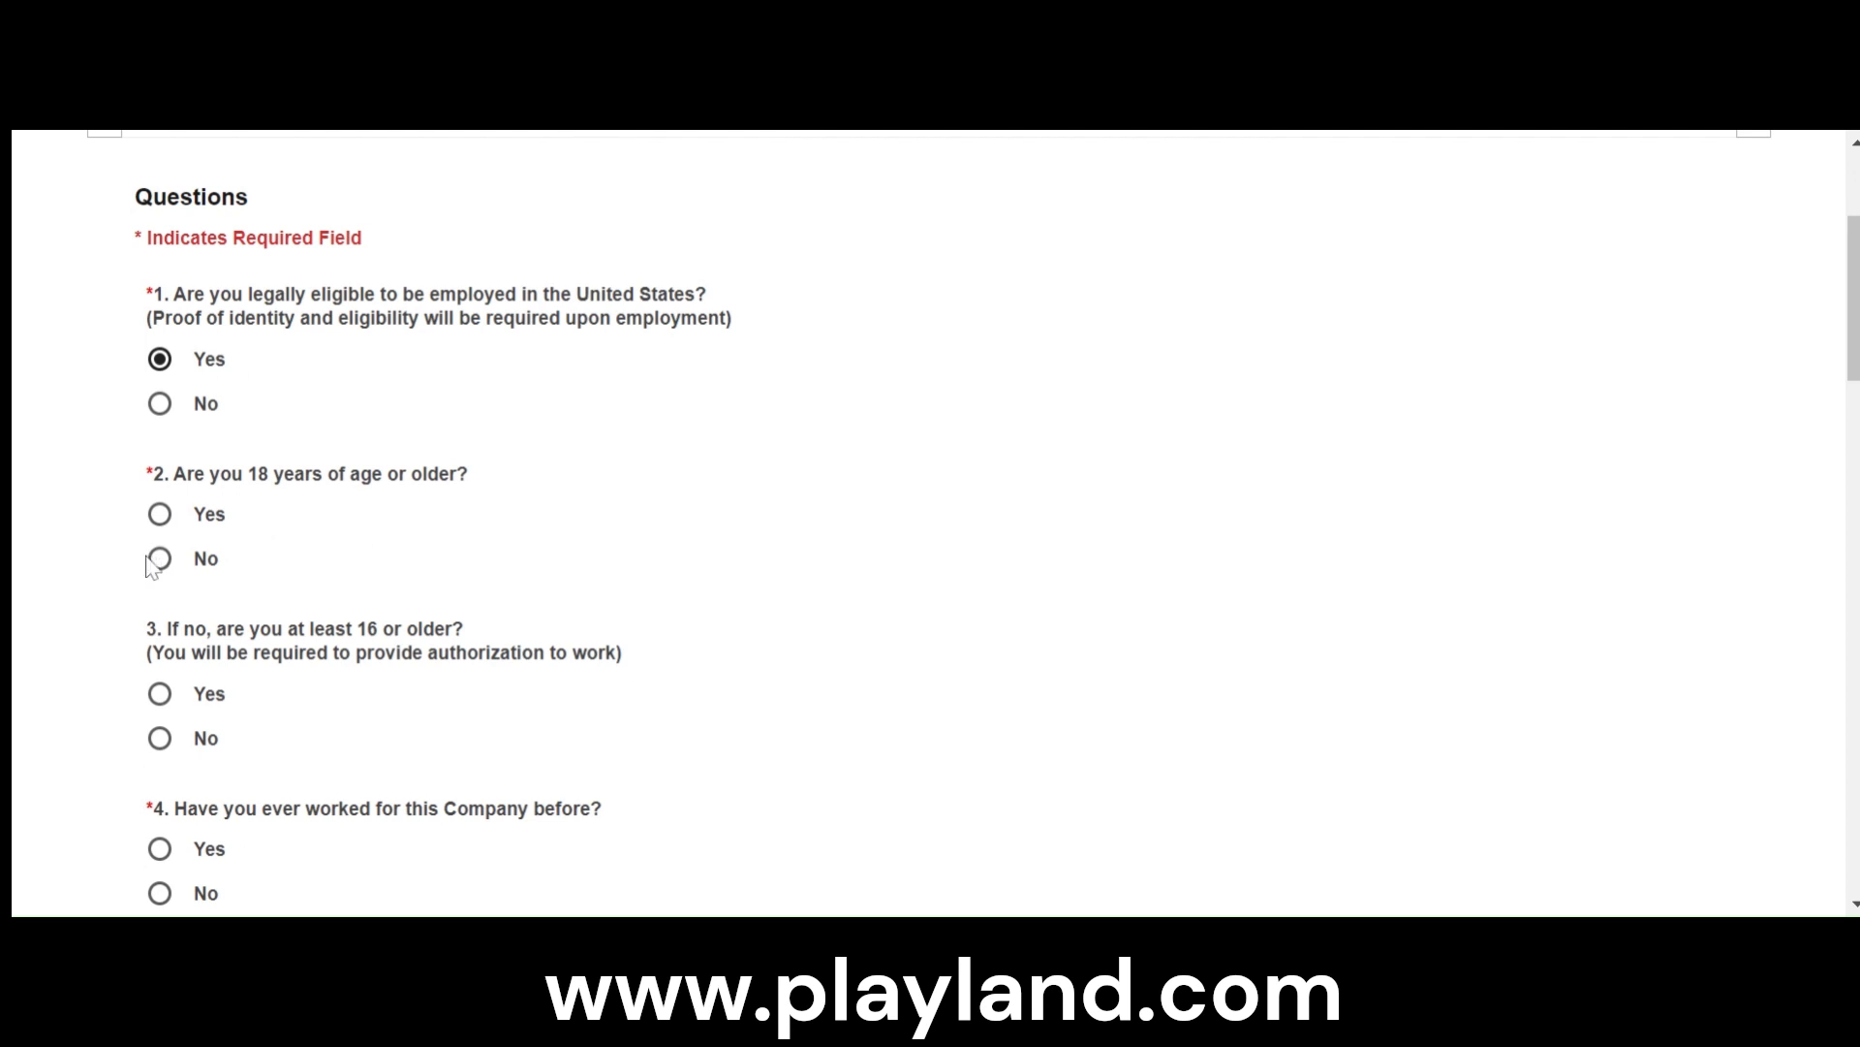
click(160, 560)
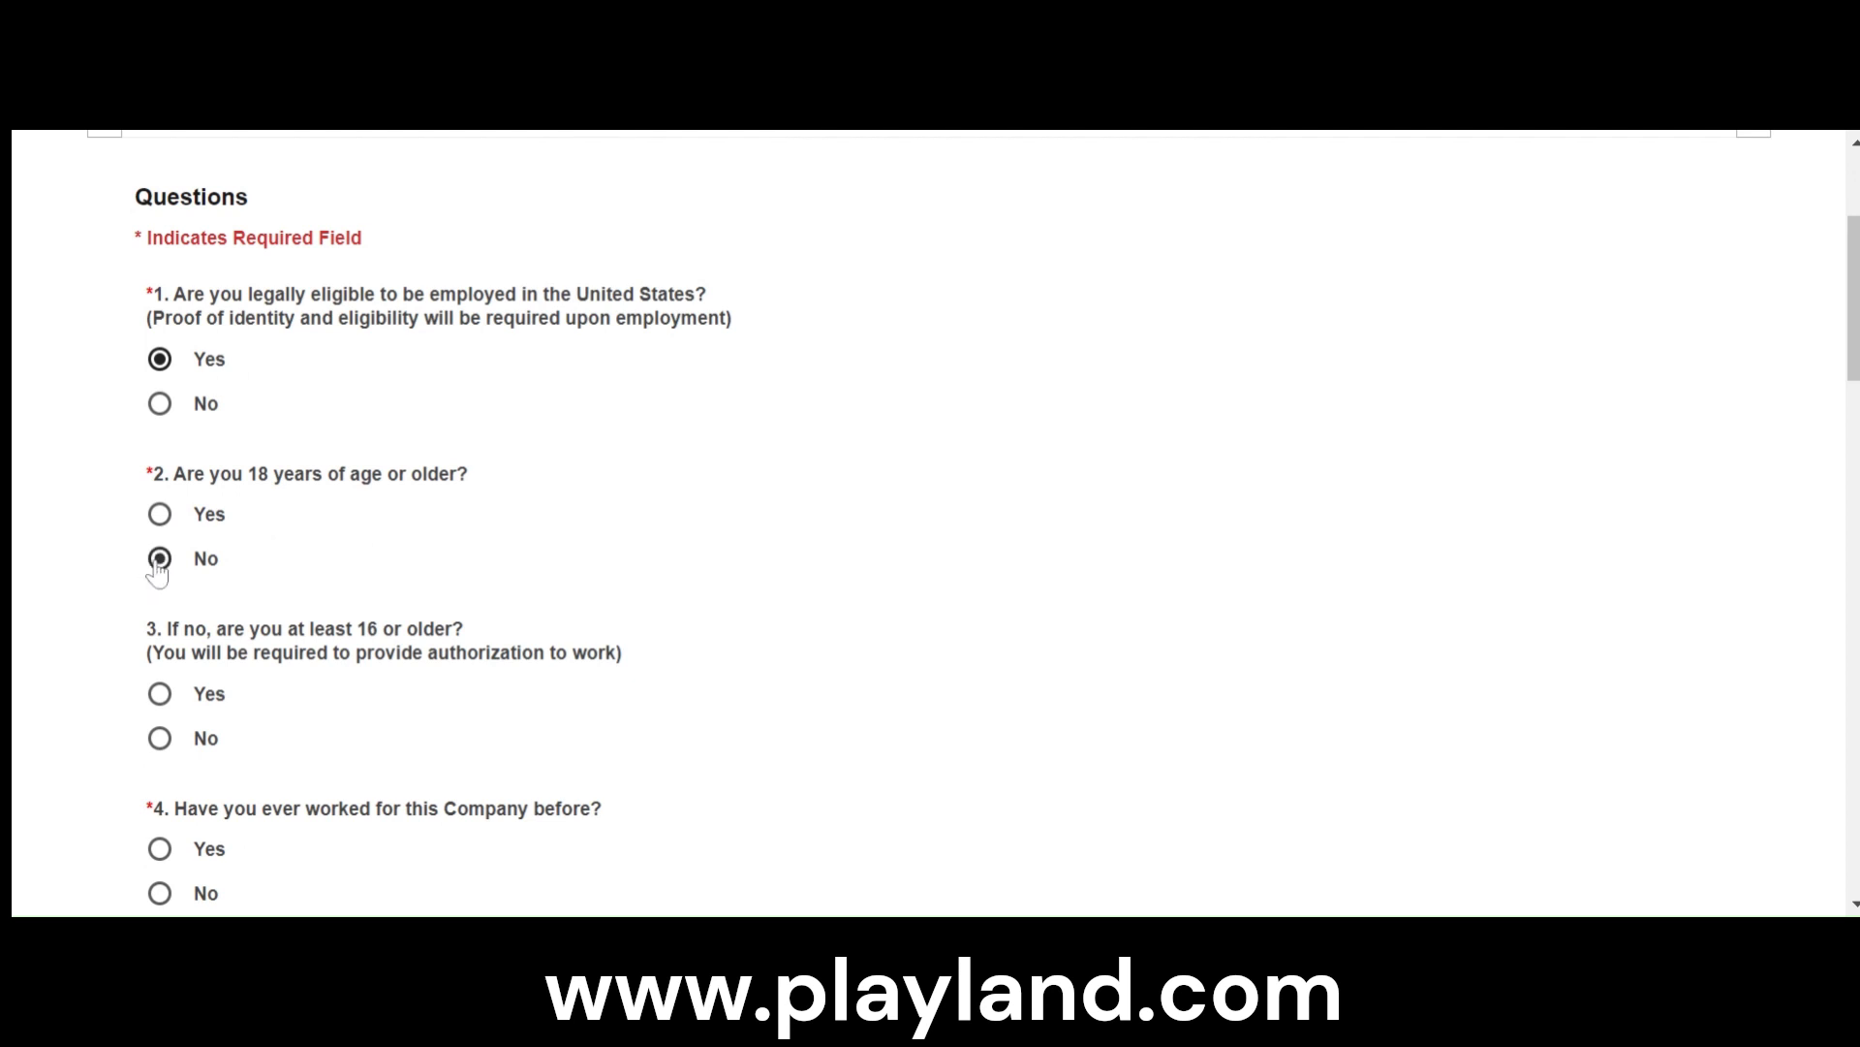
click(160, 693)
- Answer No to having worked for the company before and No to having relatives or friends working there
scroll(166, 688, down, 3)
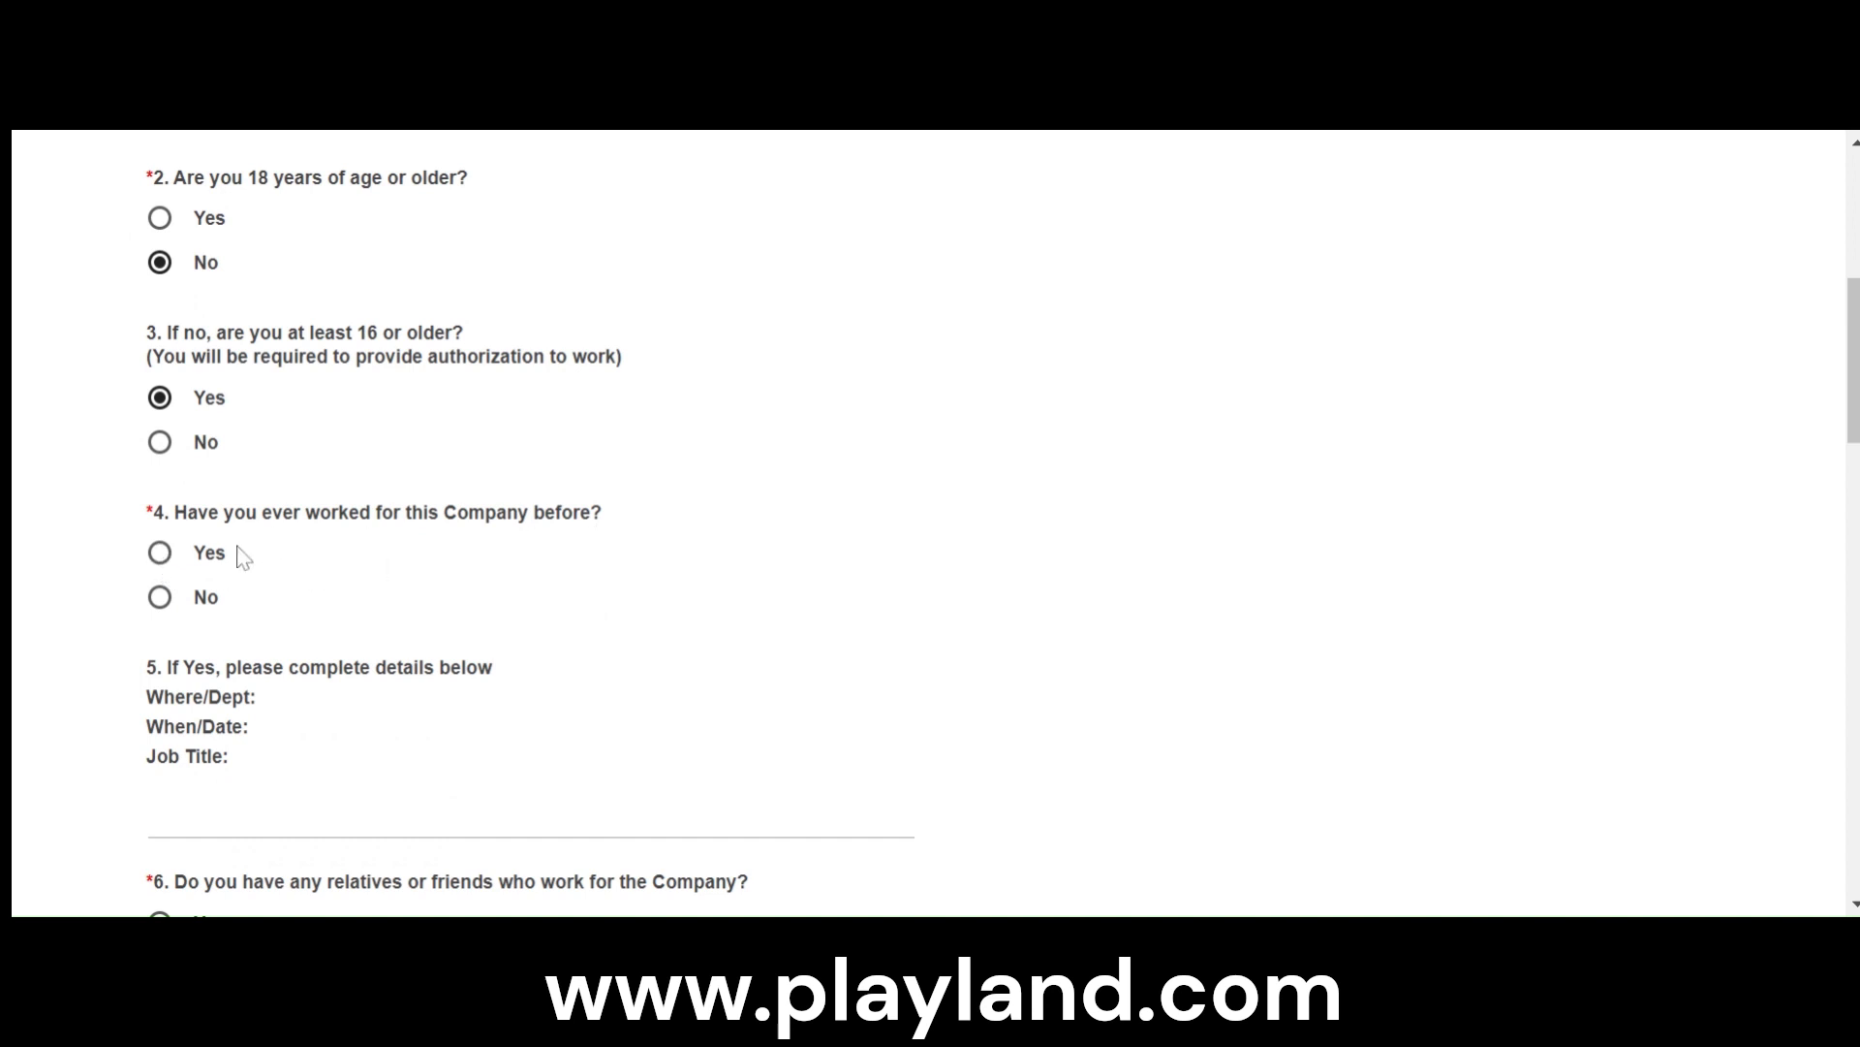
click(159, 601)
scroll(160, 610, down, 3)
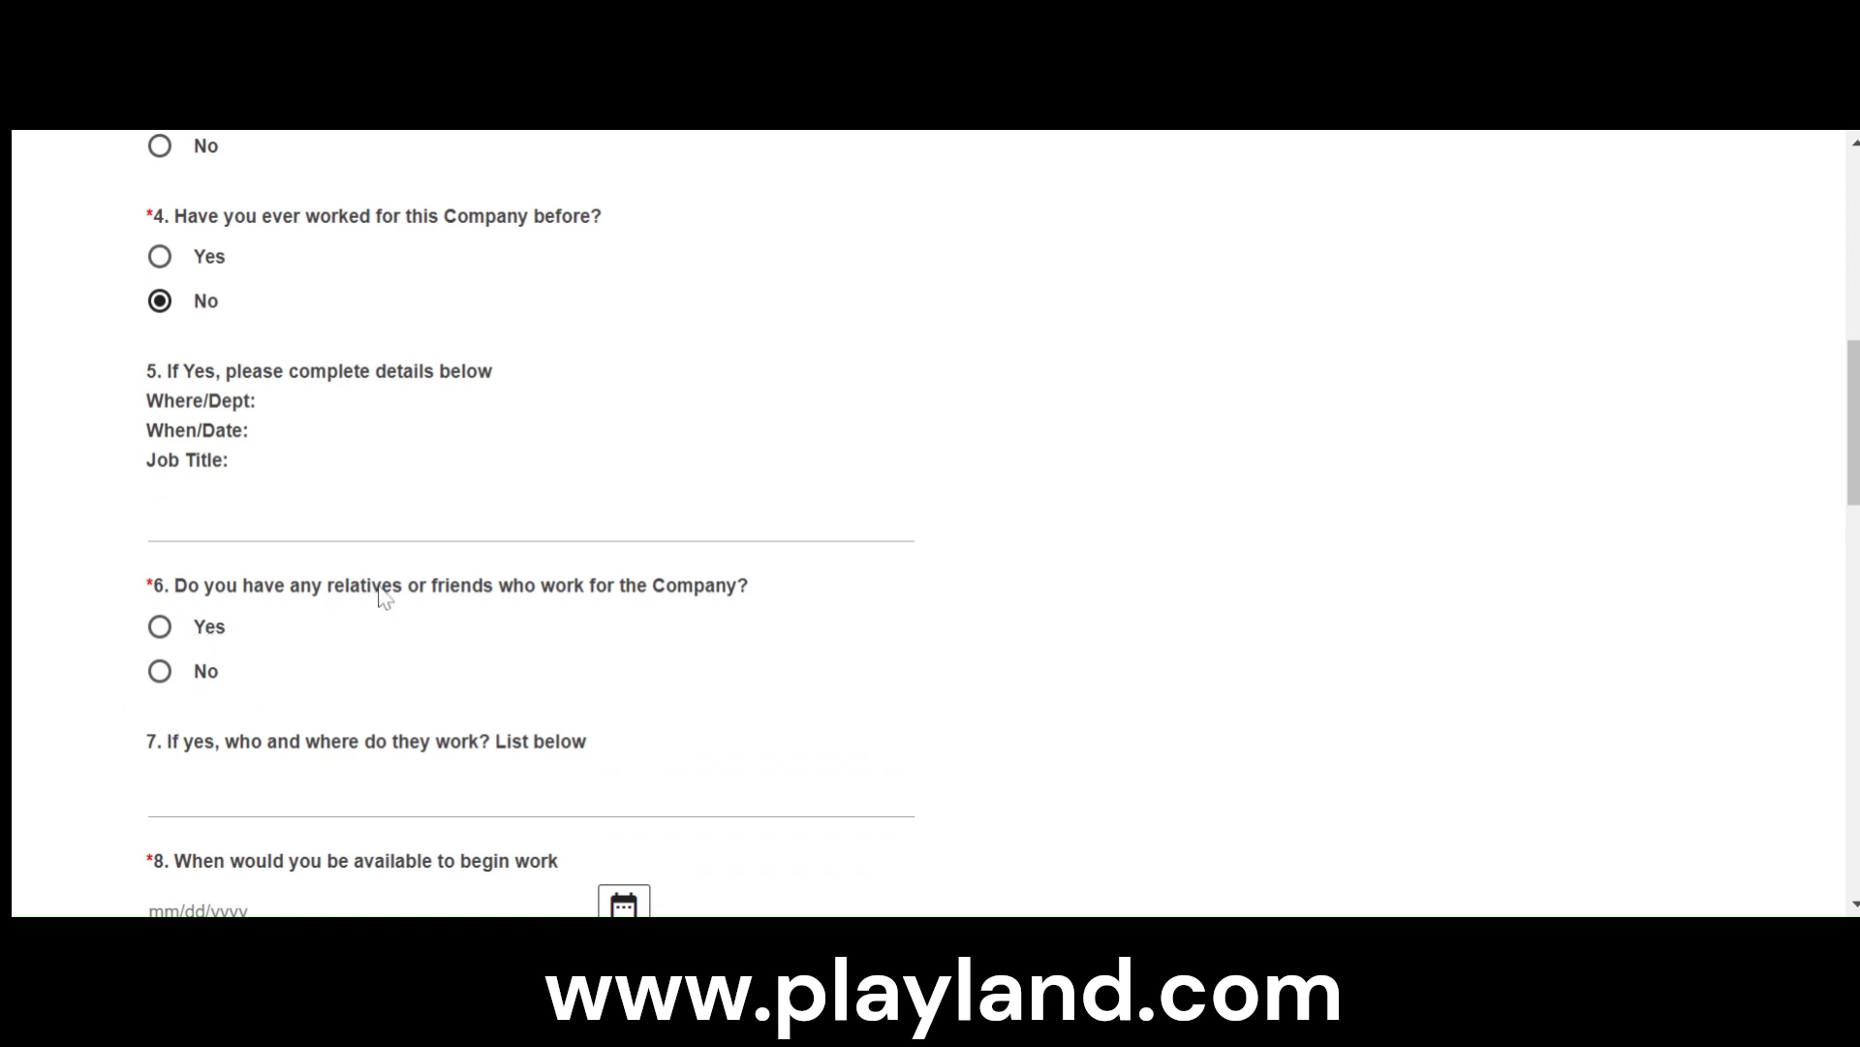
click(160, 671)
- Enter 05/18/2024 as the date available to begin work
scroll(187, 696, down, 5)
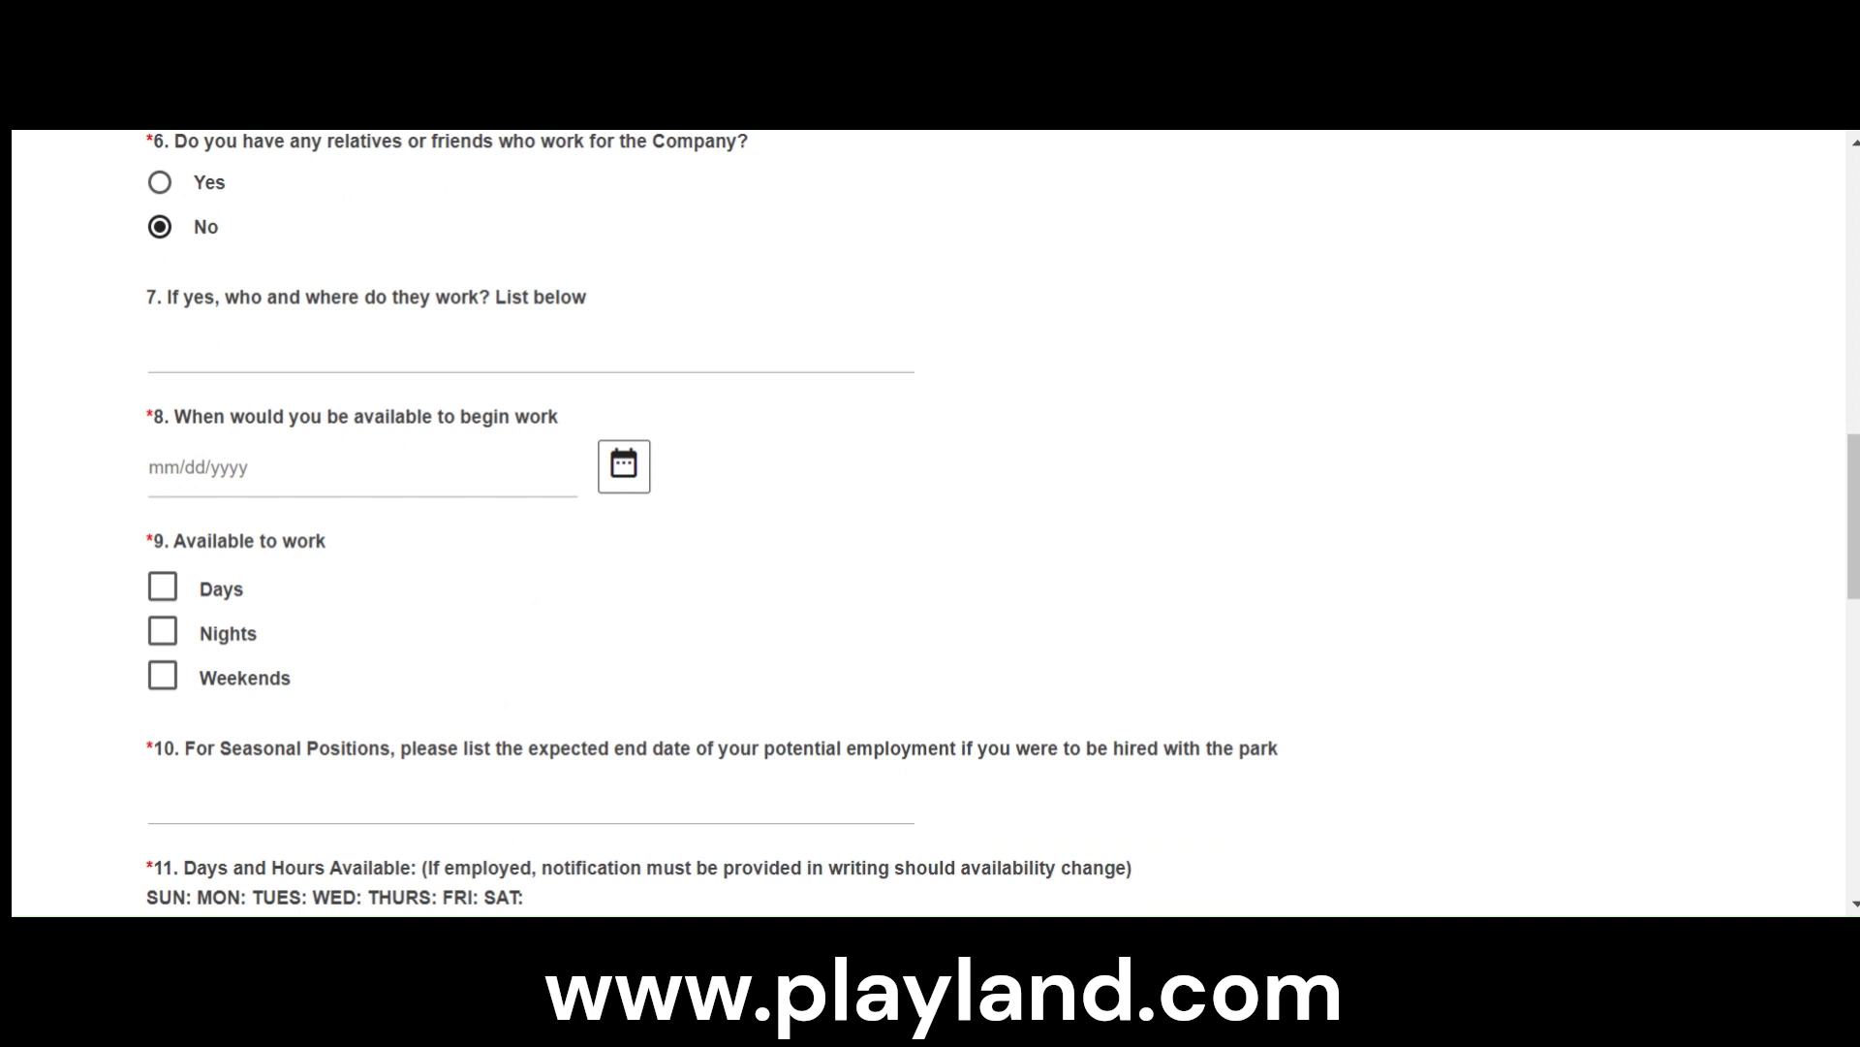
click(175, 477)
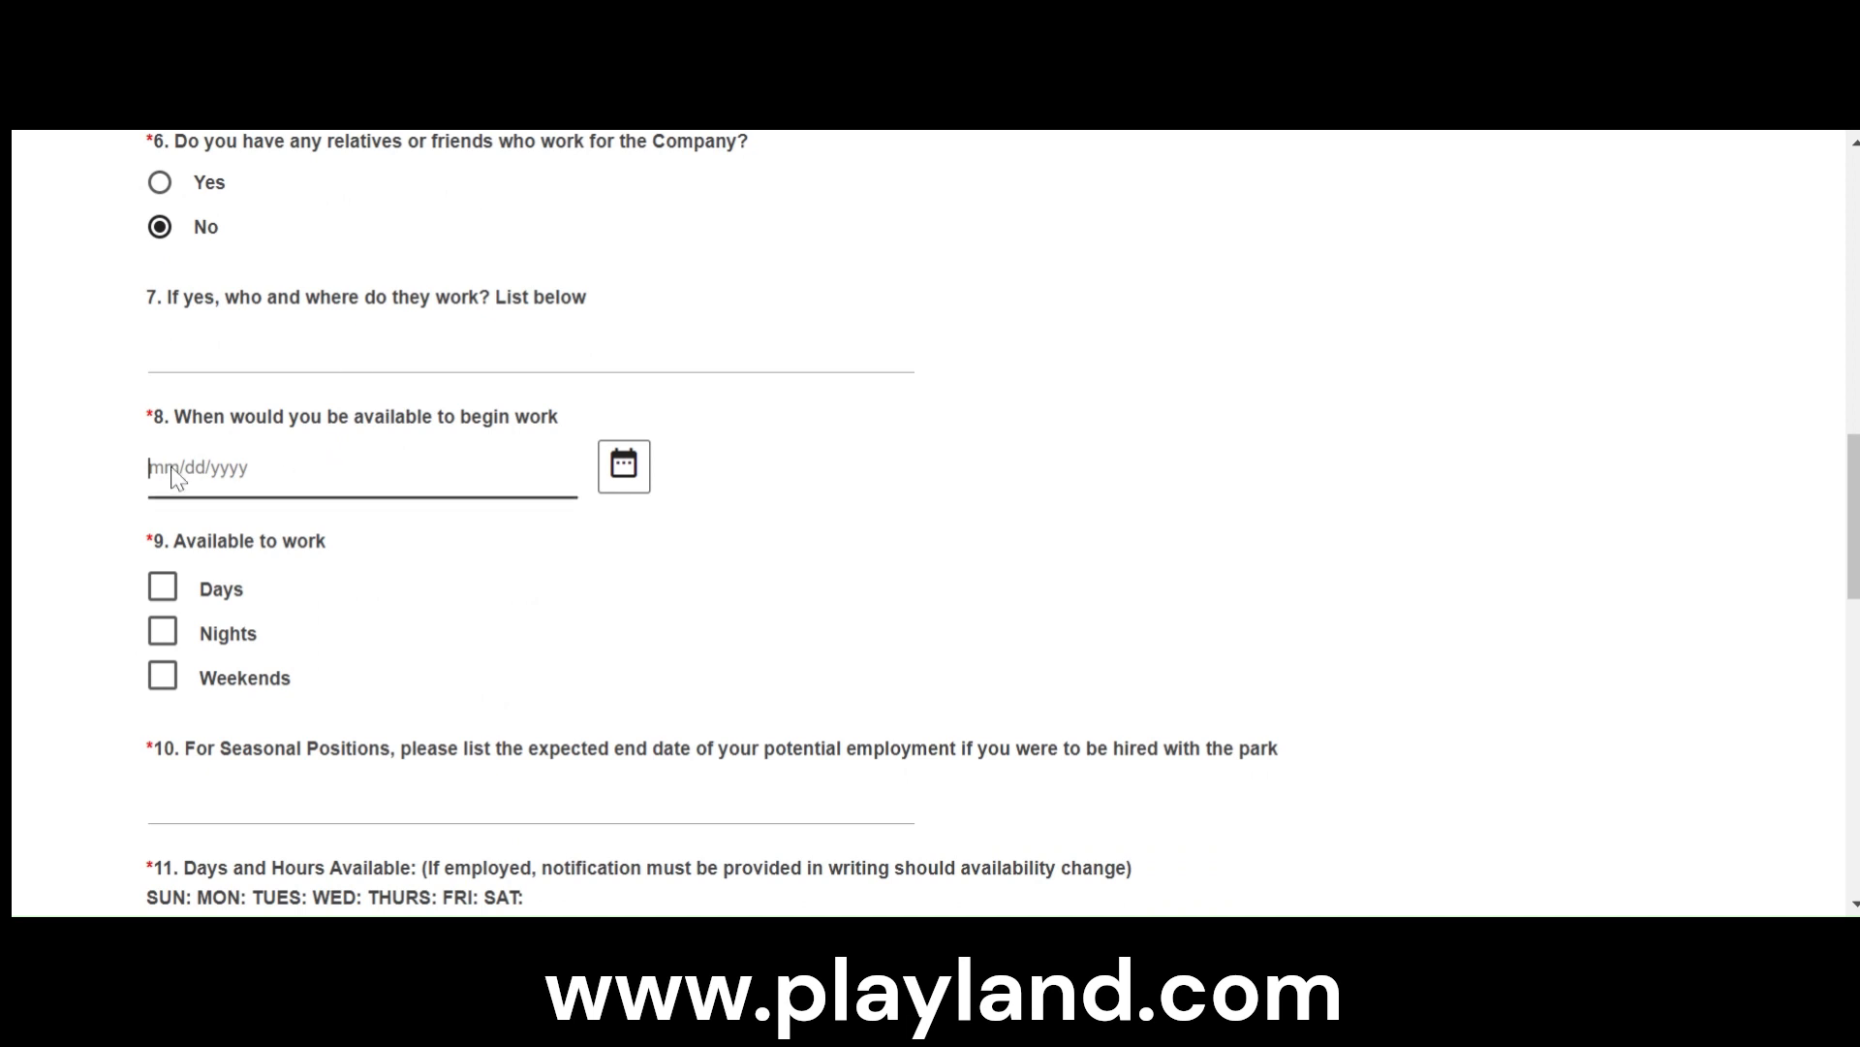
text(05182024)
click(171, 469)
text(/)
click(193, 469)
text(/)
- Mark Days, Nights and Weekends as available to work
click(162, 587)
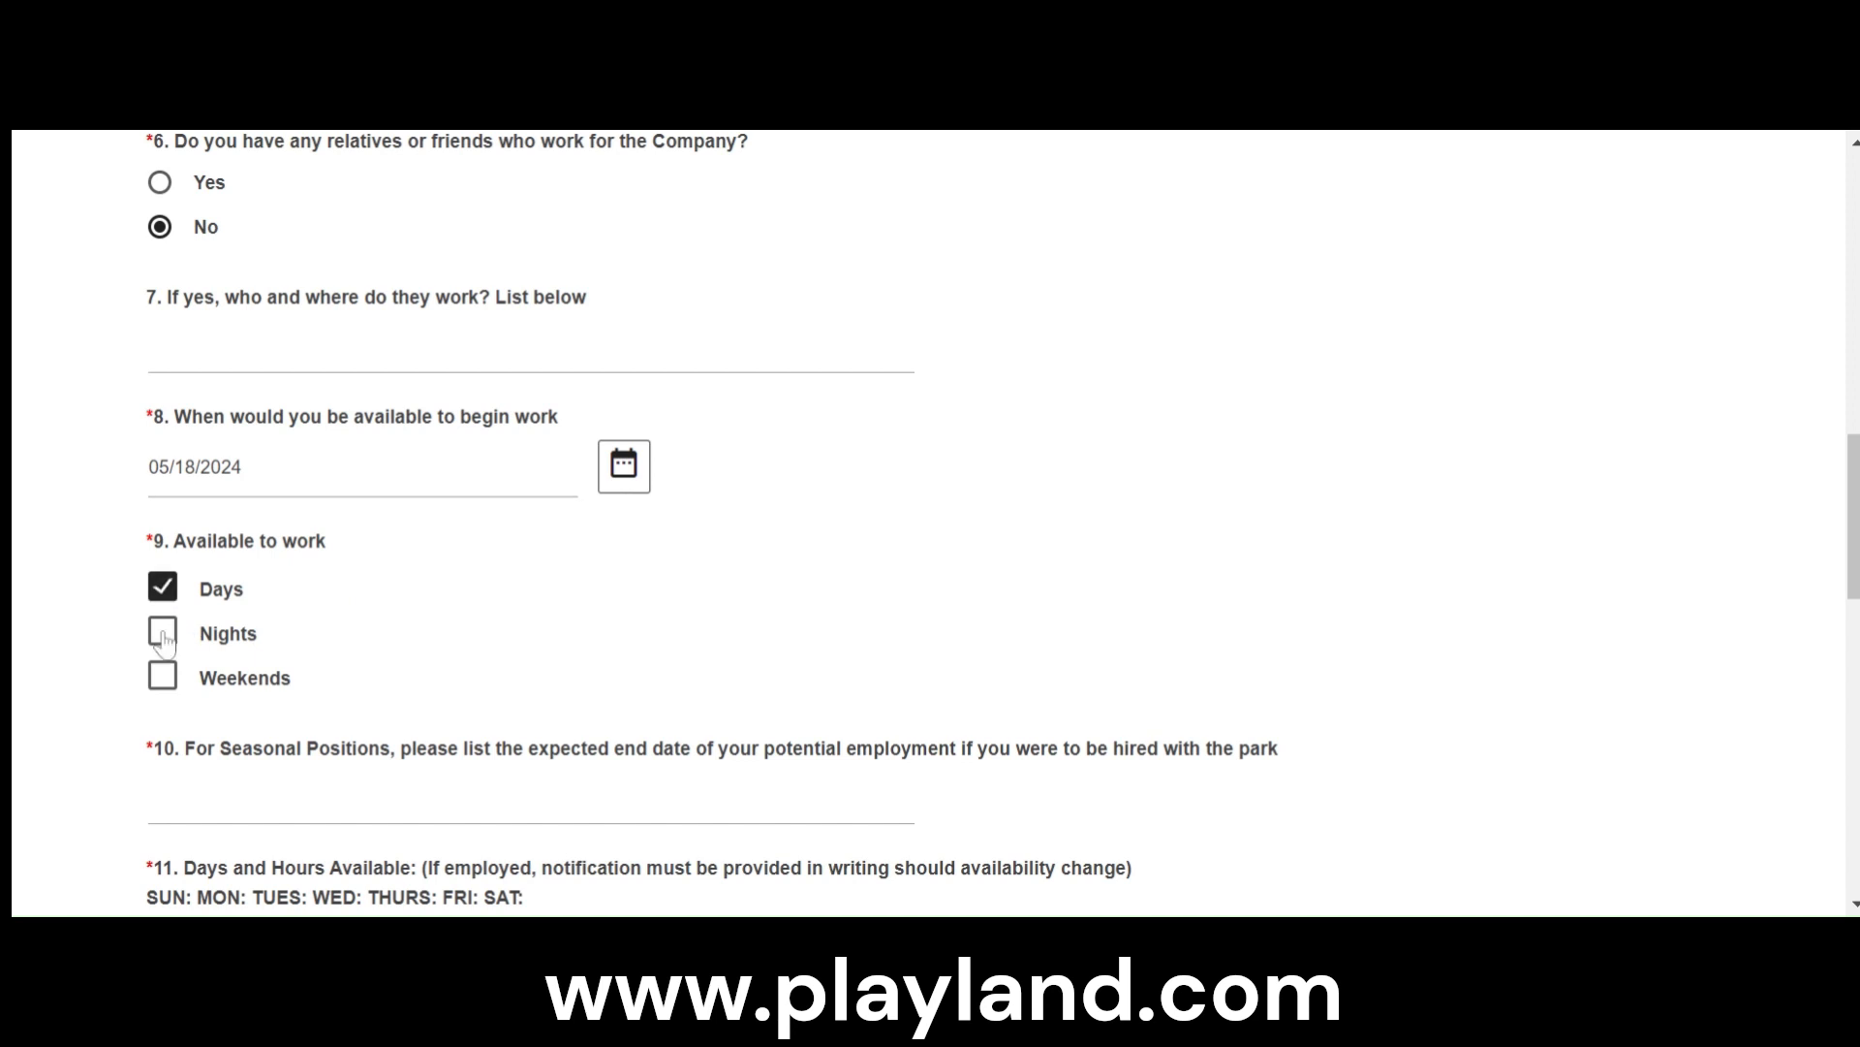
click(162, 631)
click(162, 677)
- Enter 08/30/2024 as the expected end date for the seasonal position
scroll(345, 723, down, 2)
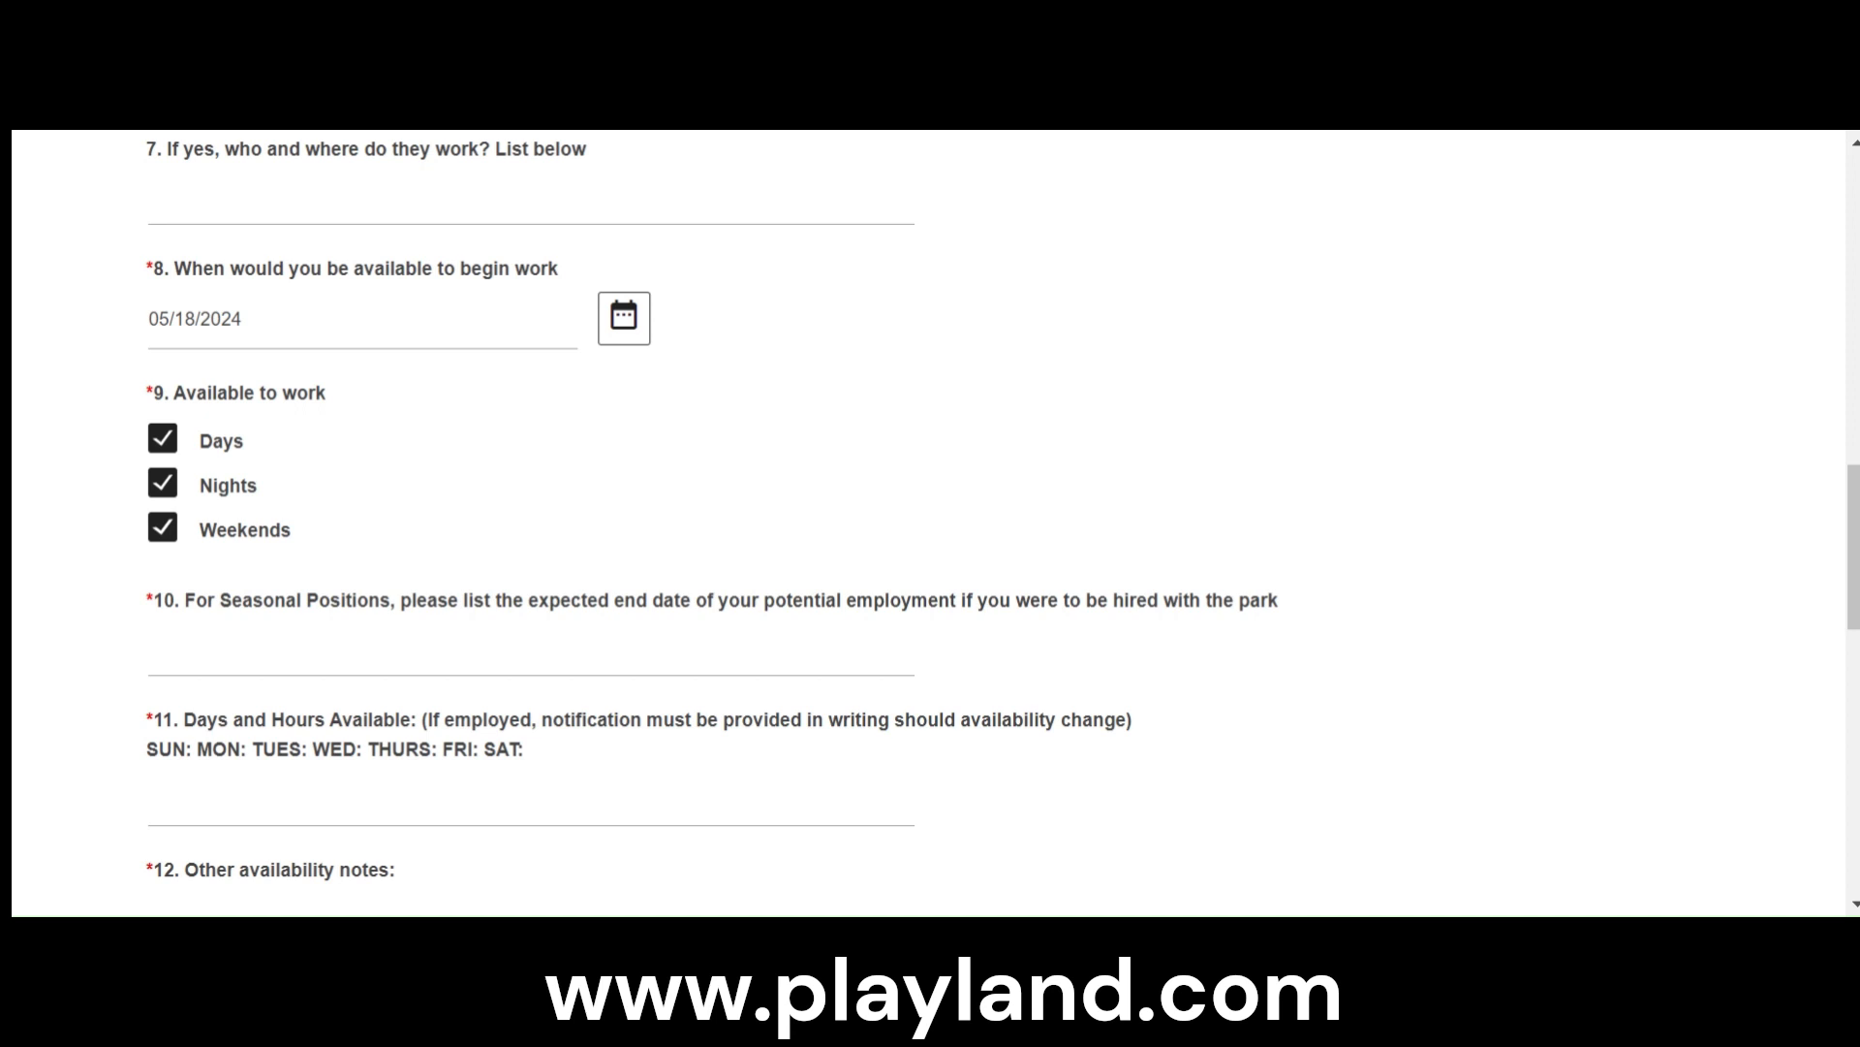
click(506, 647)
text(08/3)
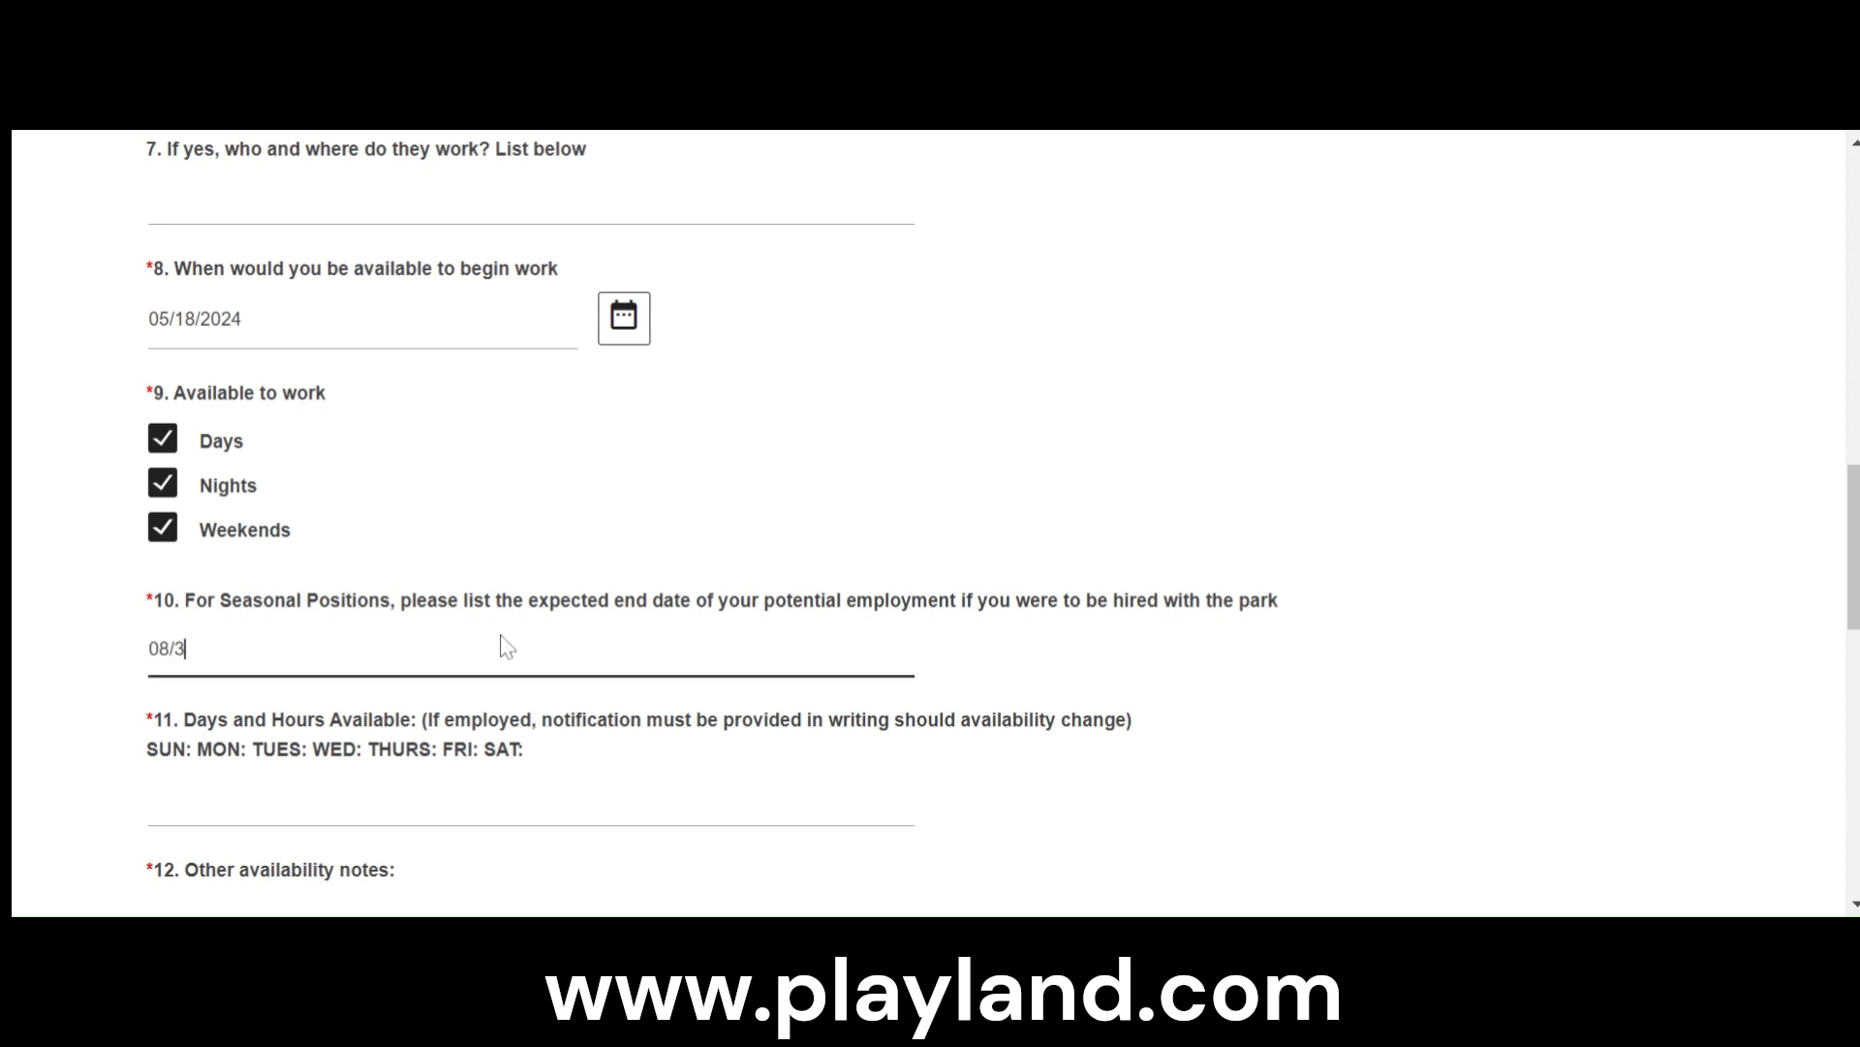
text(0/2024)
click(528, 489)
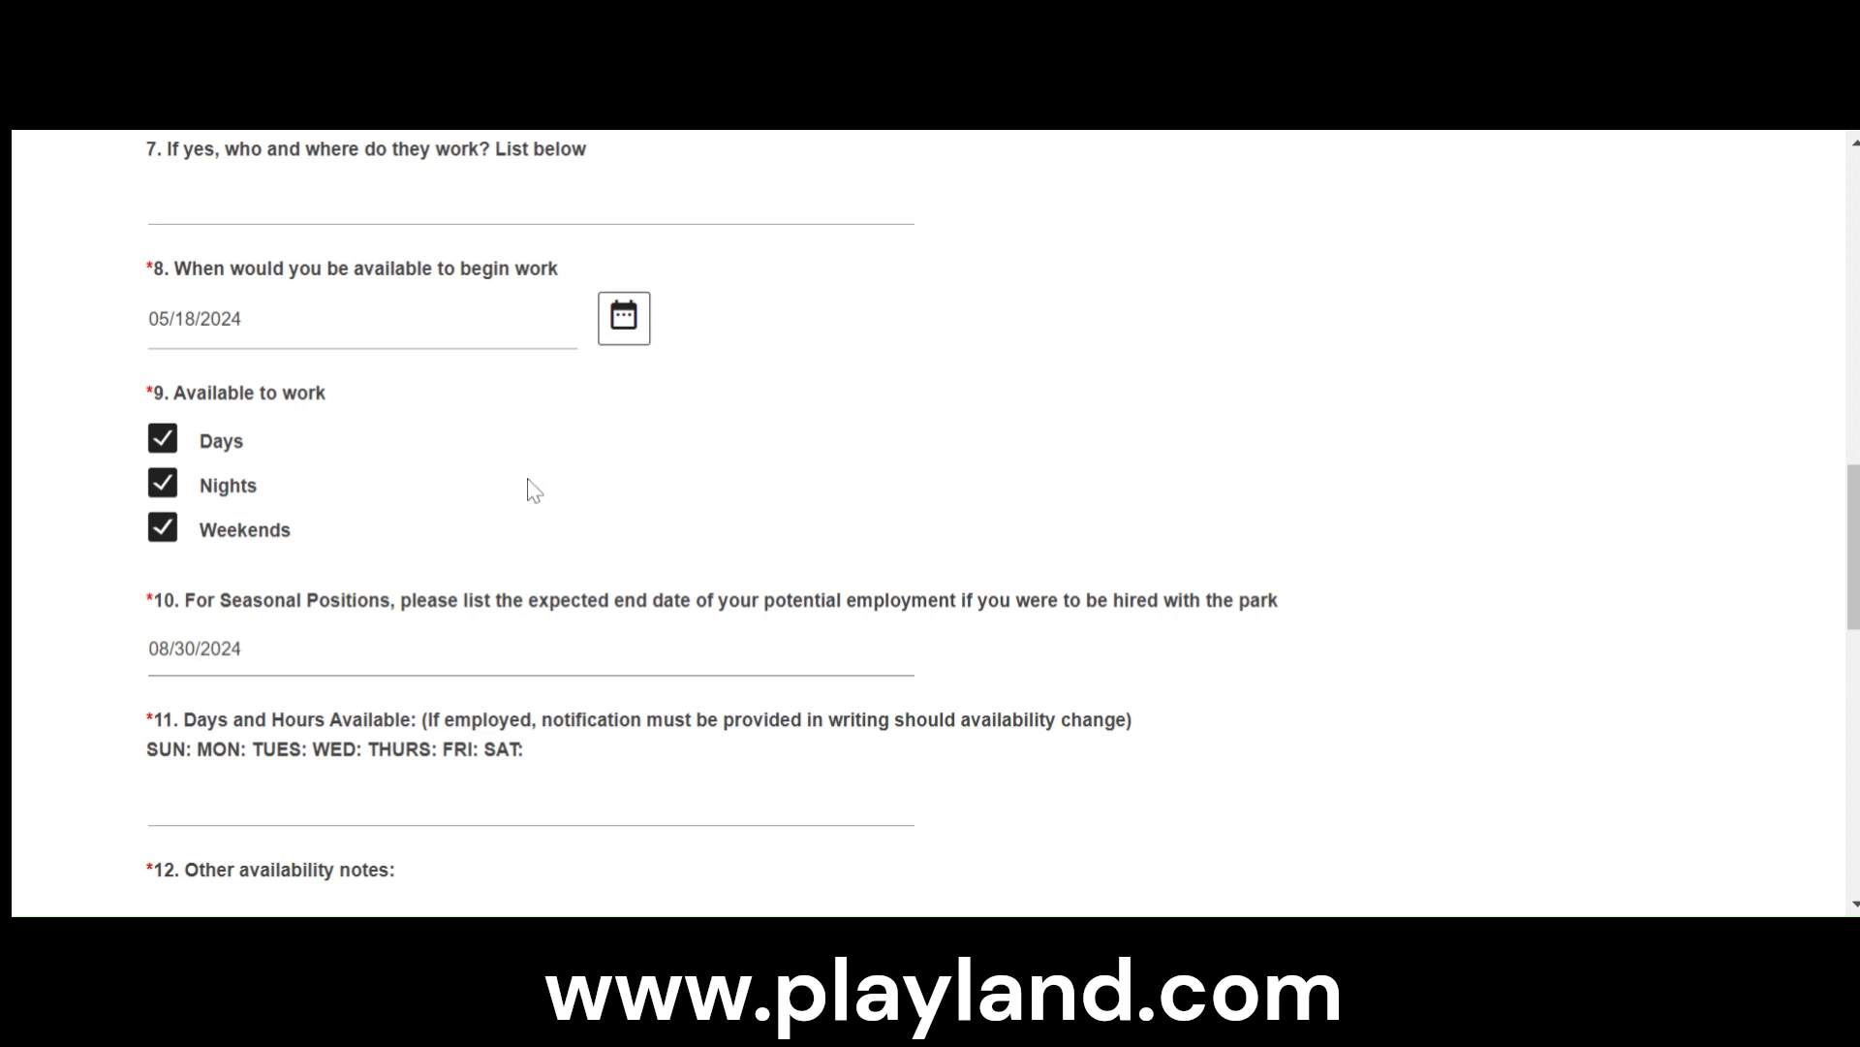
- Answer the days and hours available question with "All days"
scroll(661, 641, down, 1)
click(668, 659)
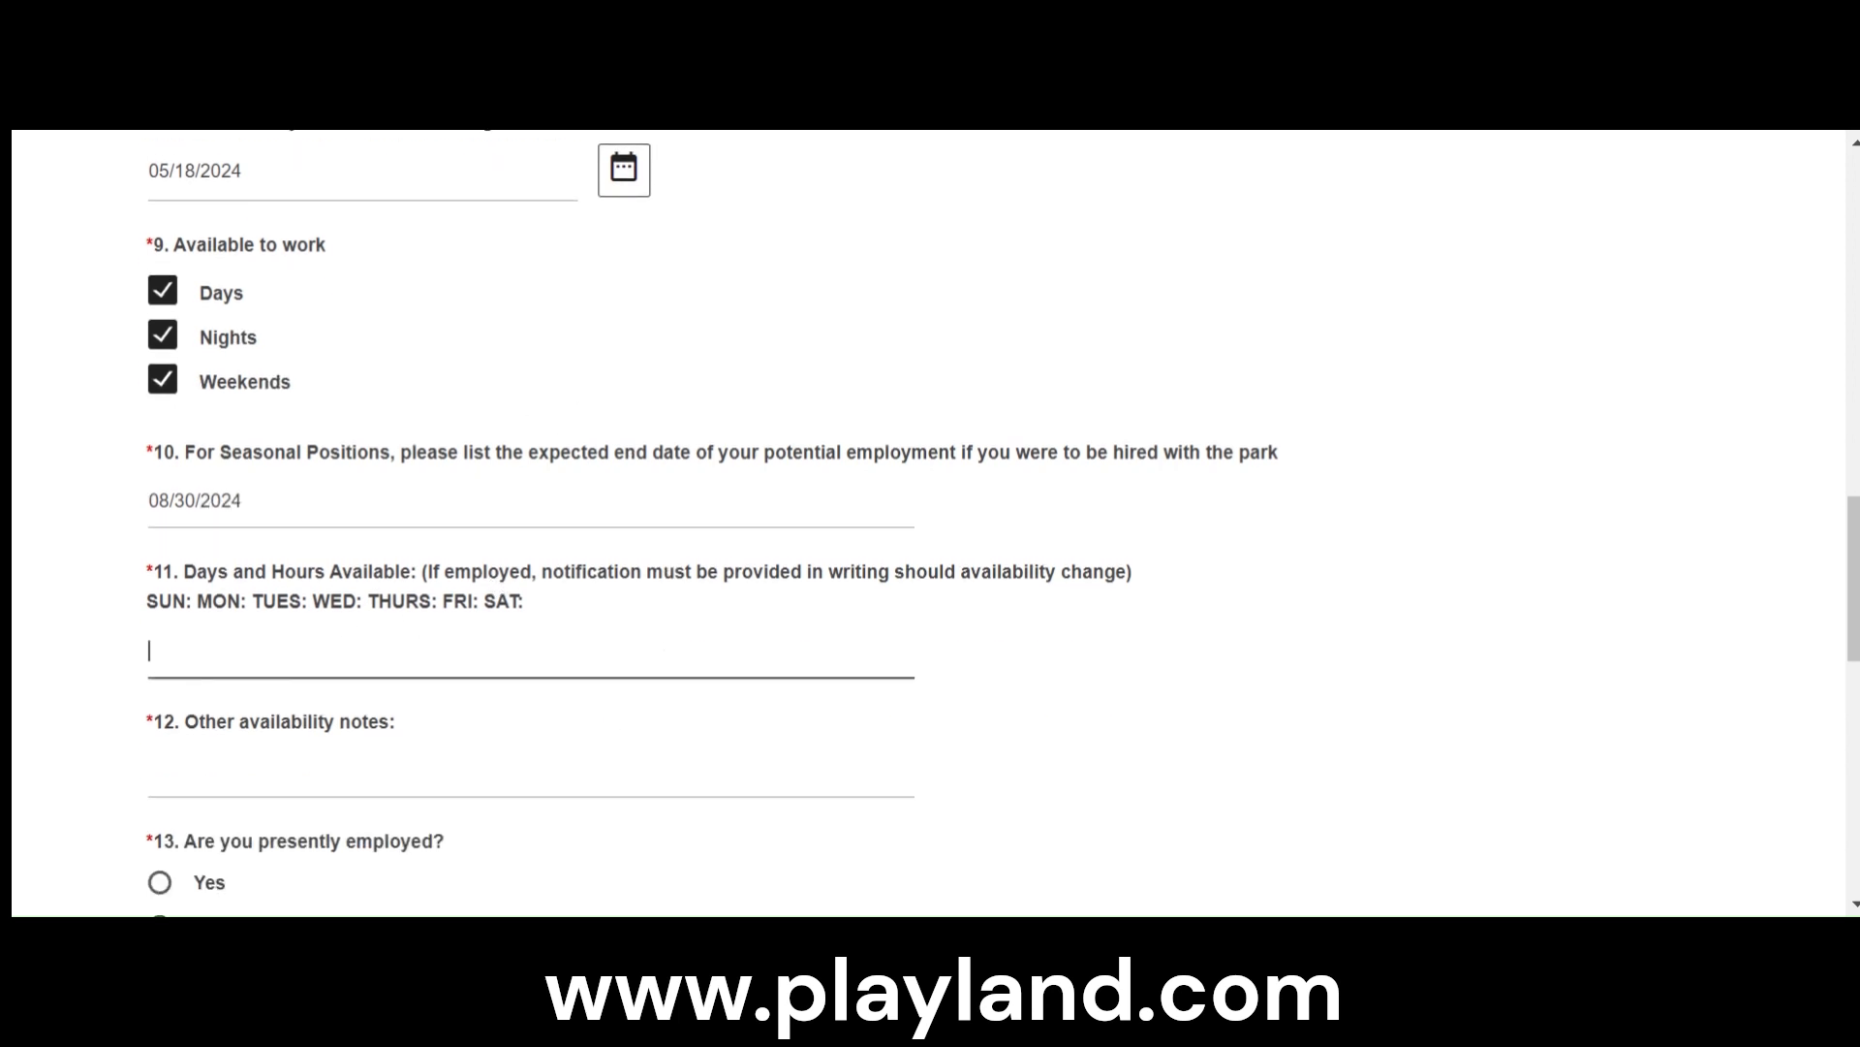
text(M)
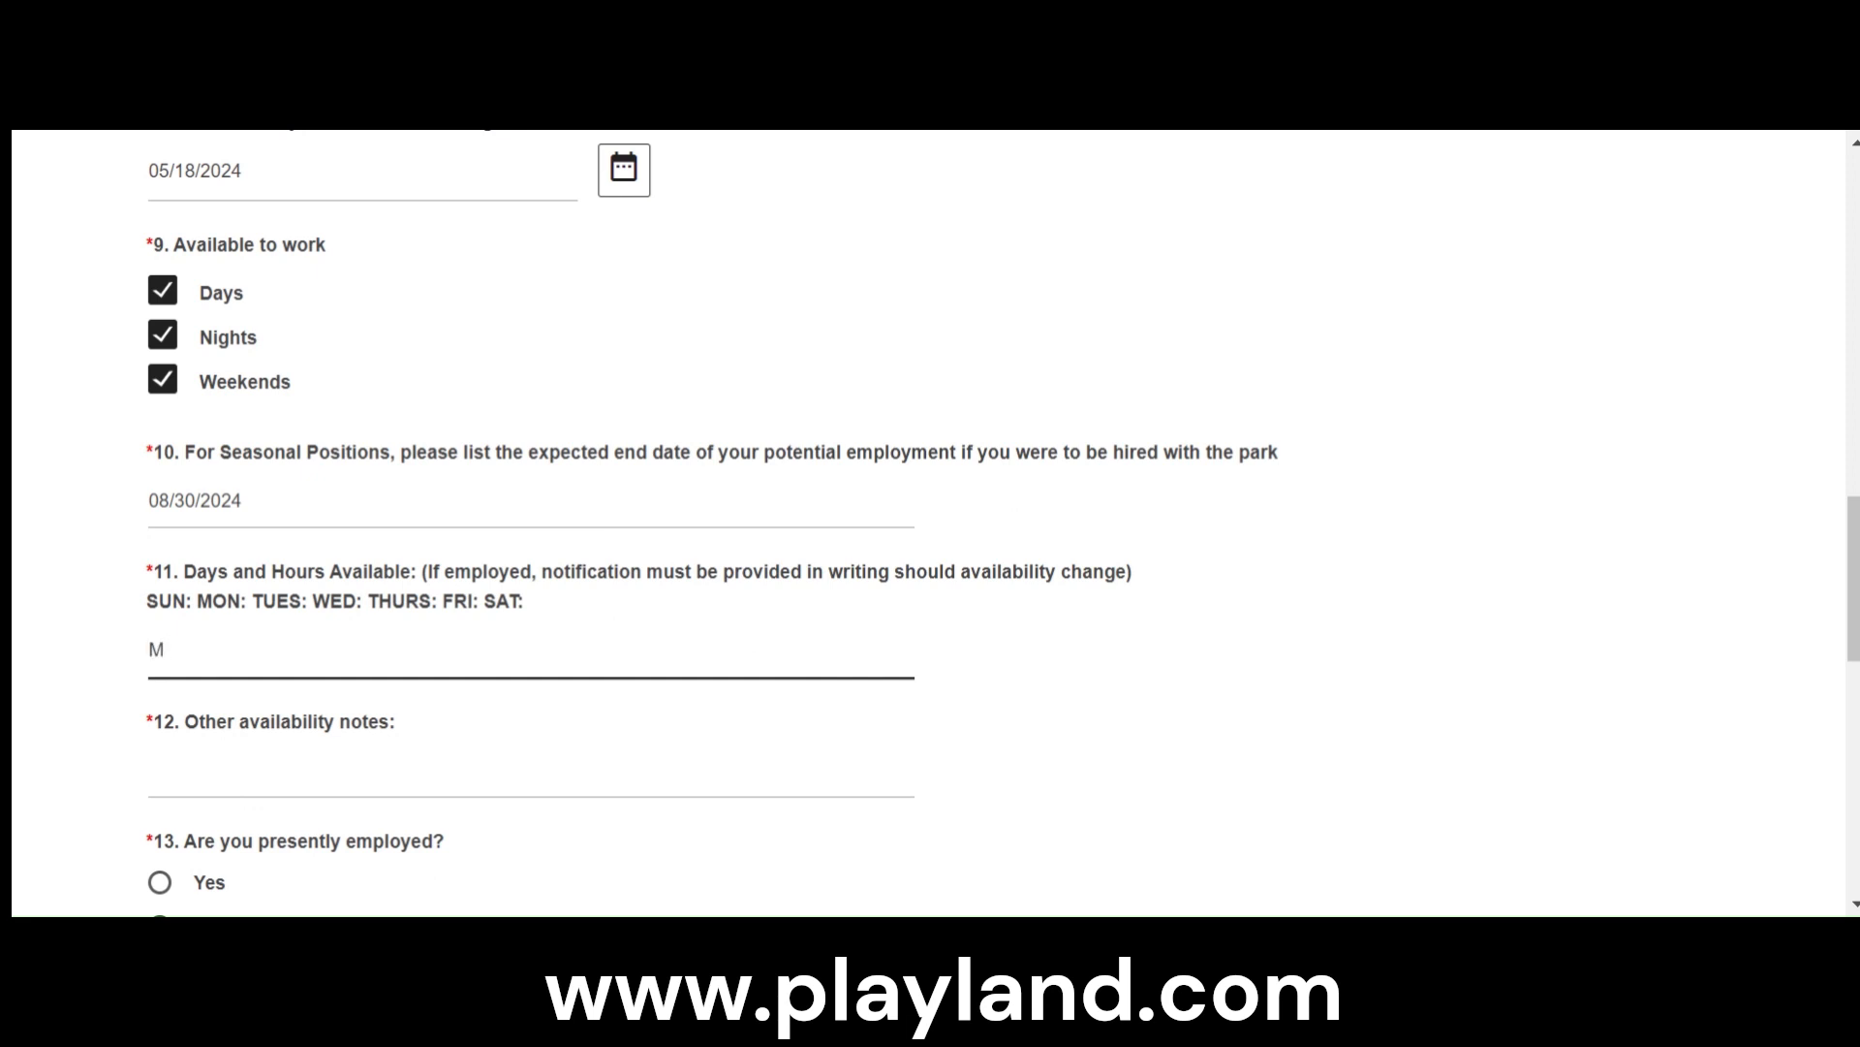
key(BackSpace)
text(any M)
key(BackSpace)
text(days)
- Enter "Can't work on July 17, 2024." as the other availability notes
scroll(344, 748, down, 2)
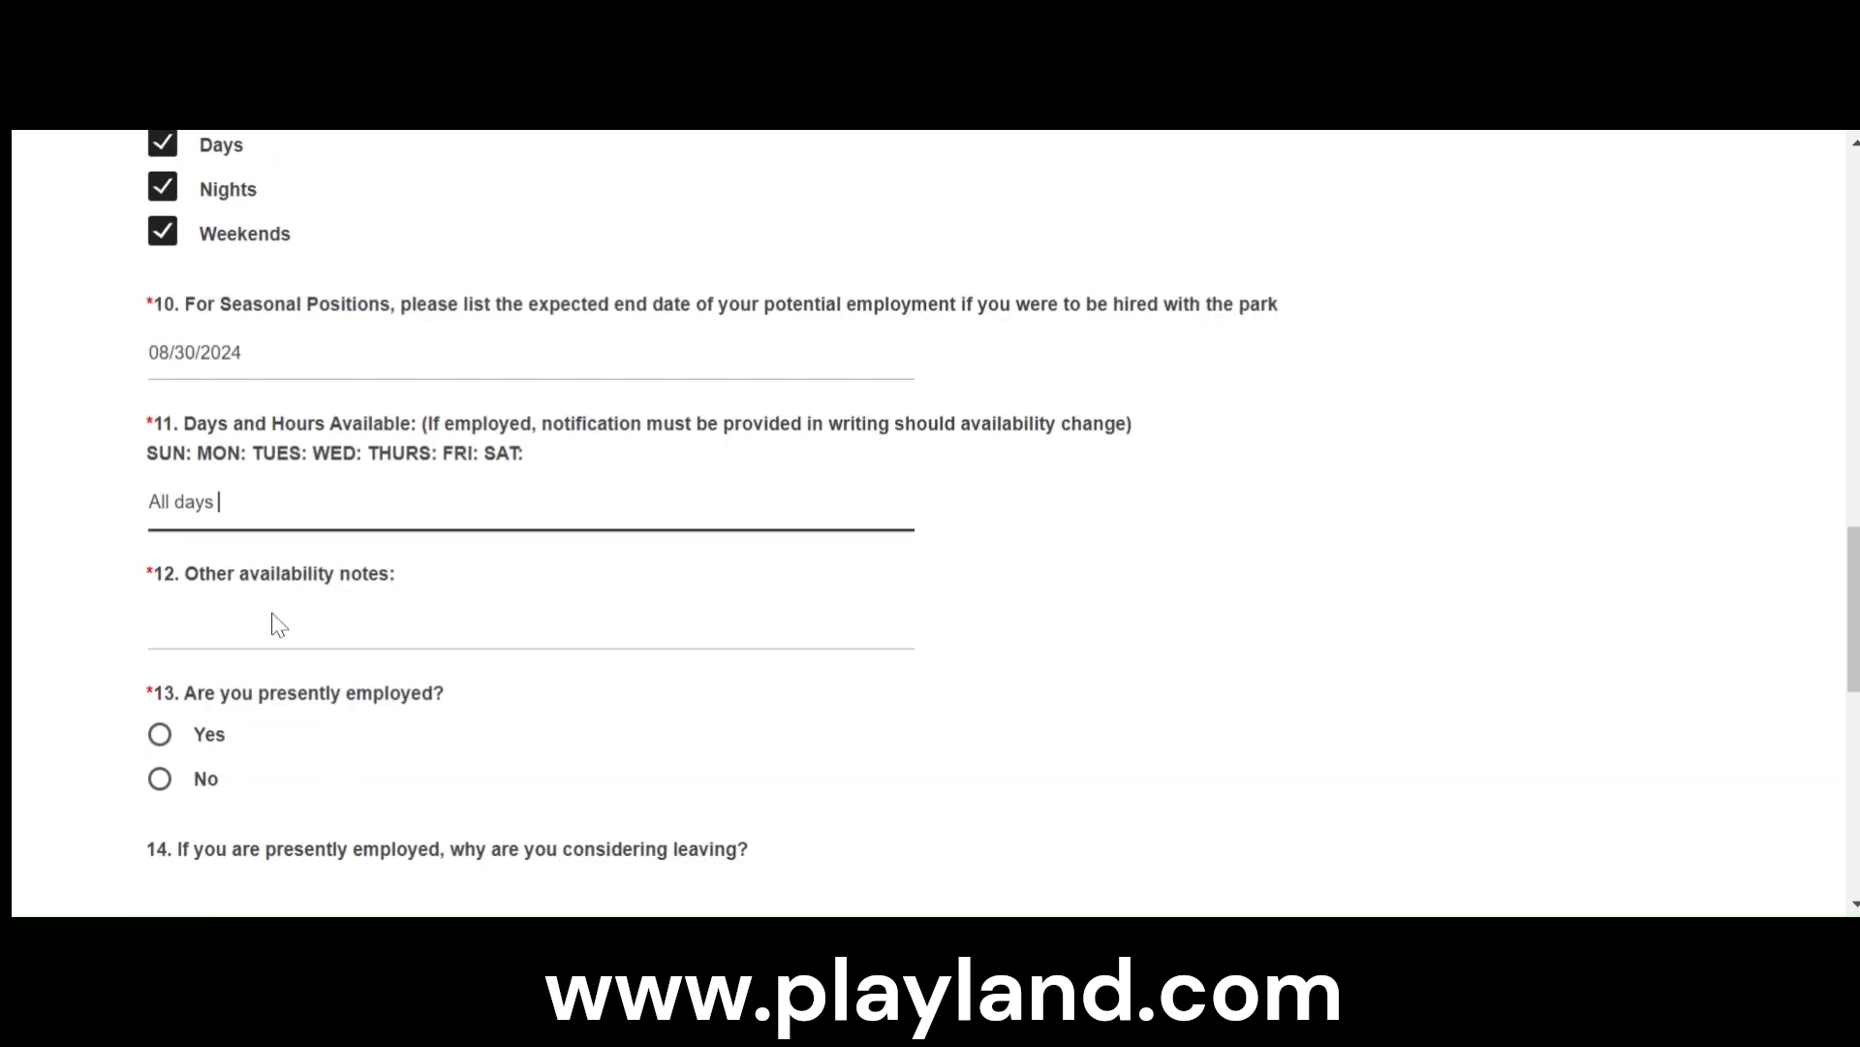
click(276, 623)
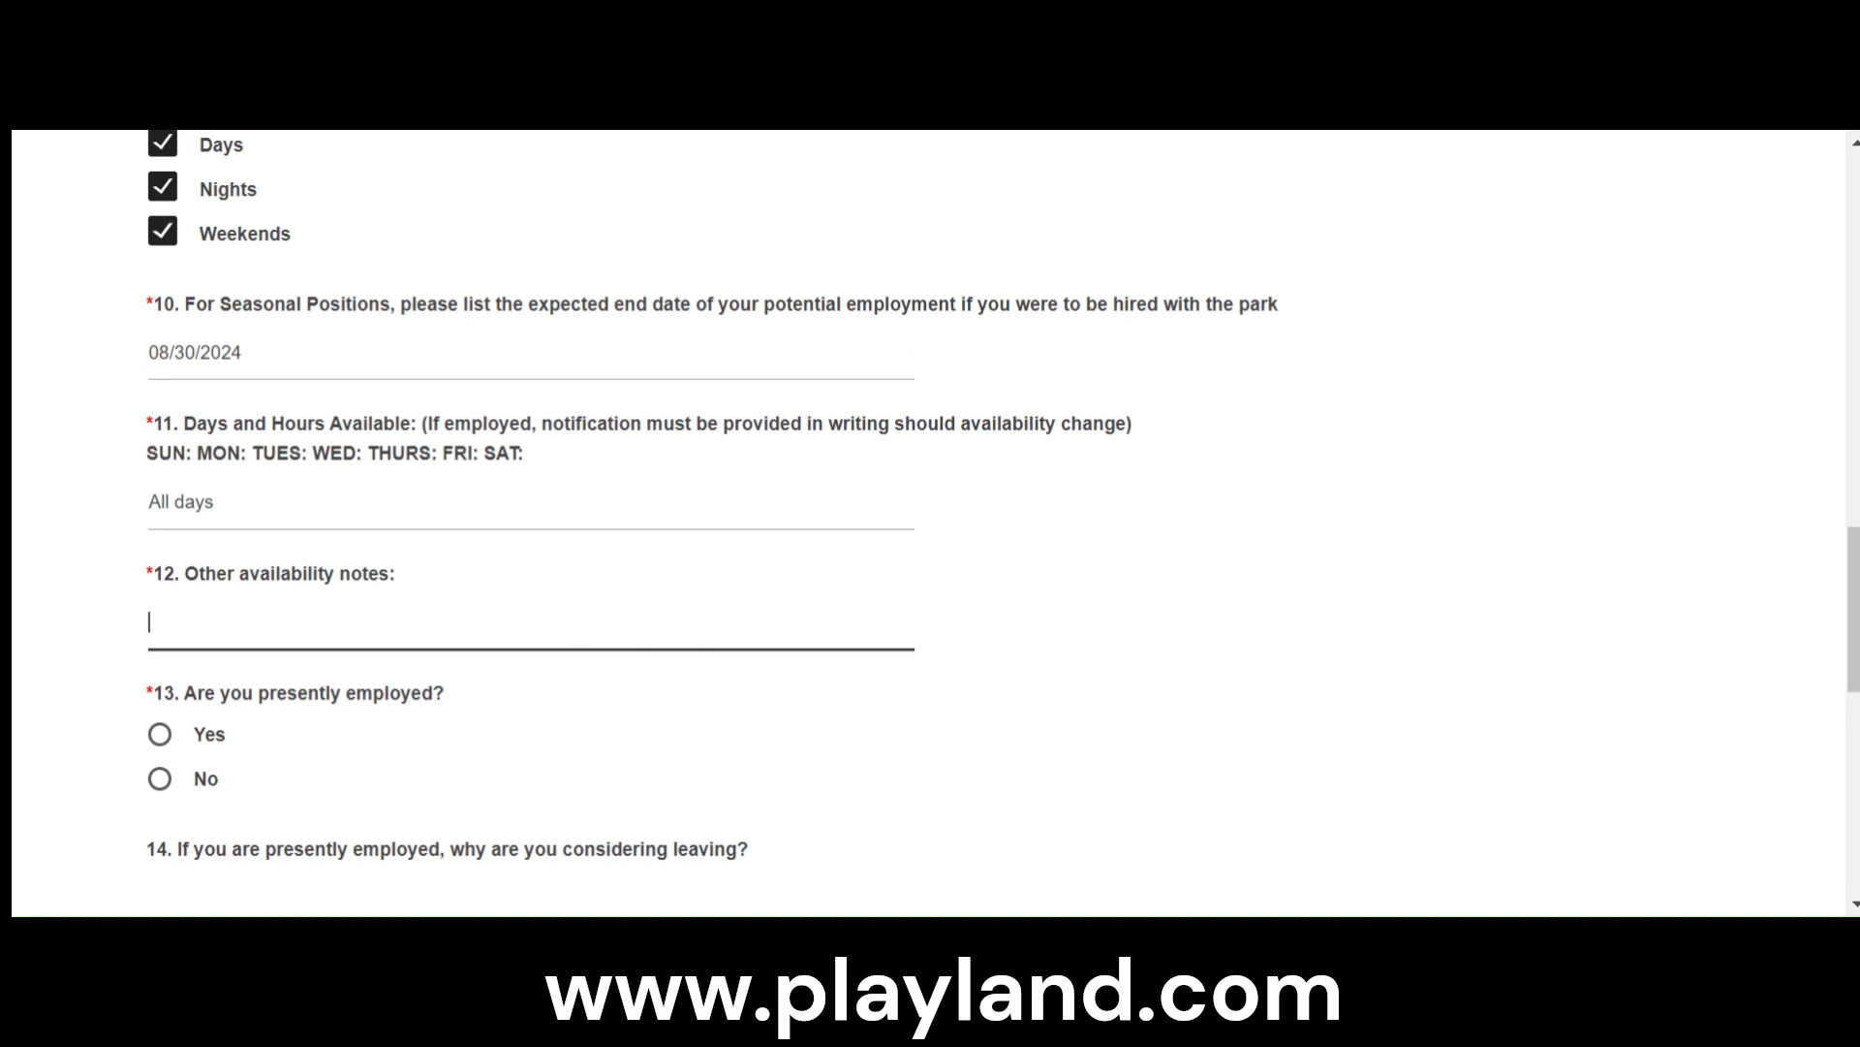
text(Can't work on July )
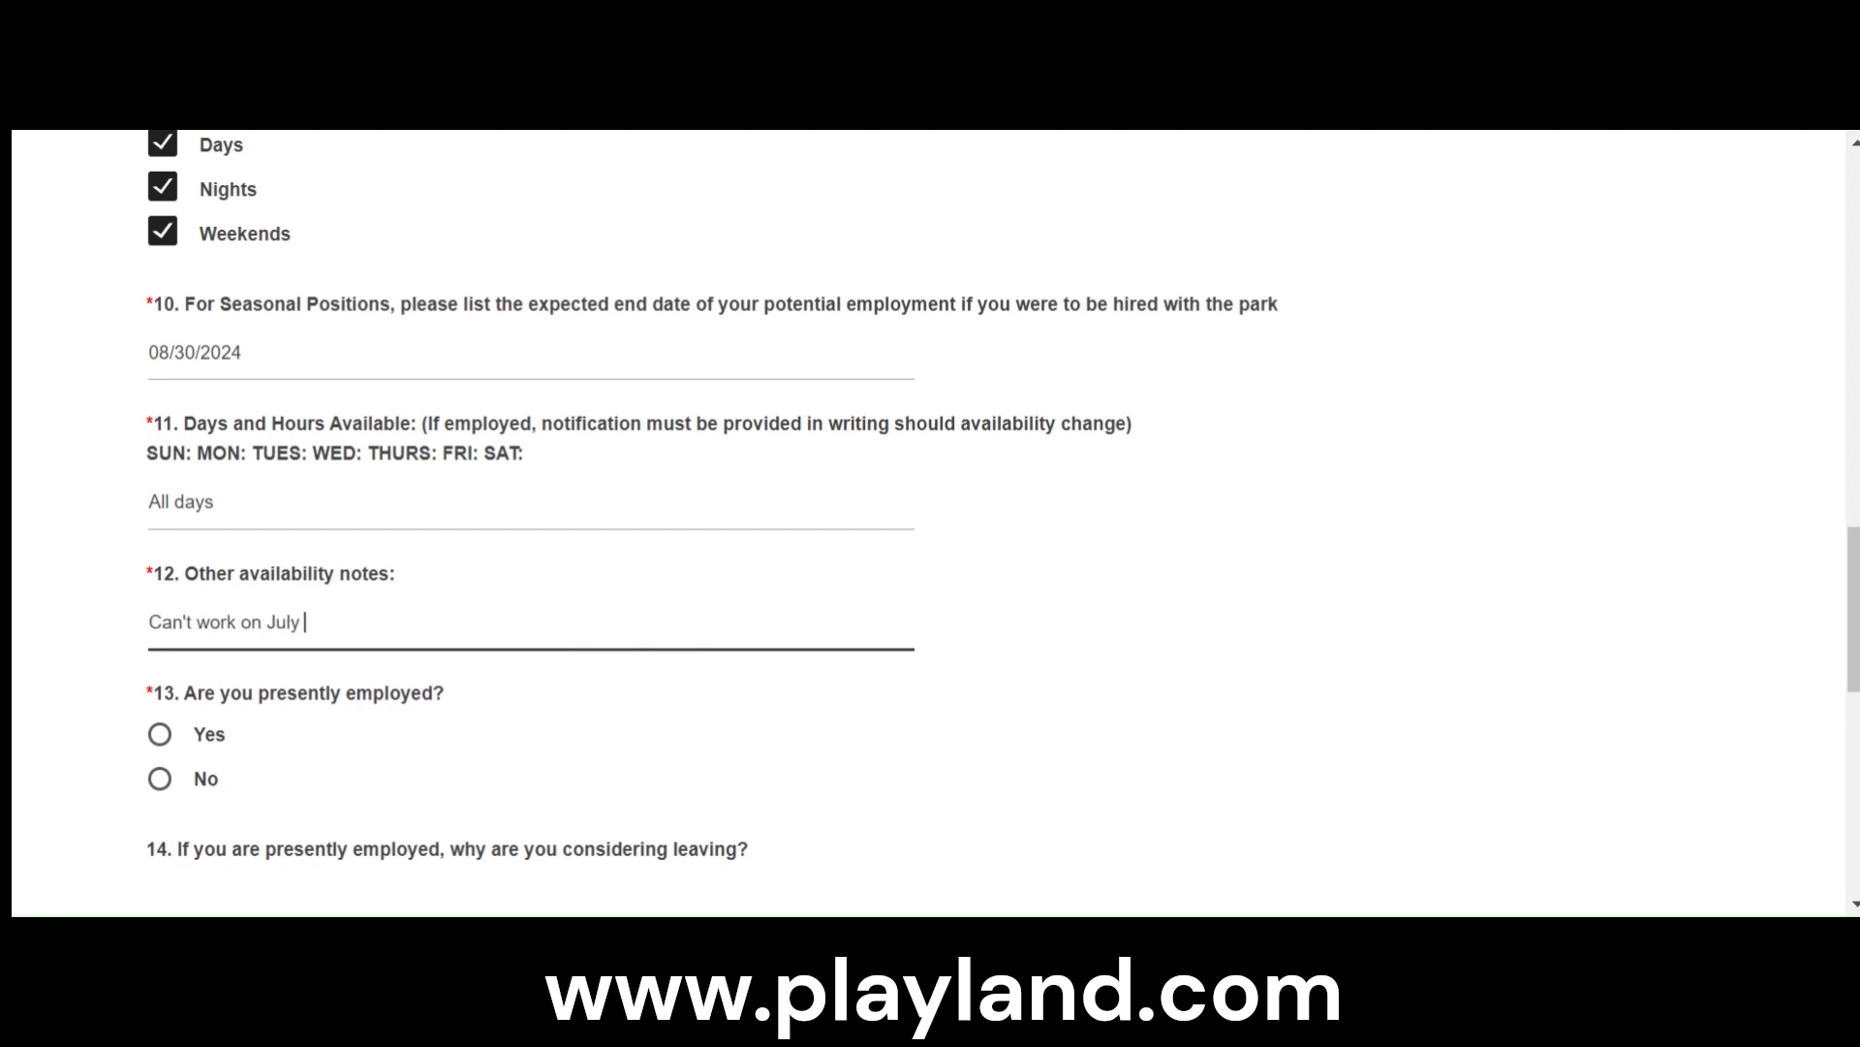
text(17th)
text(, 202)
text(4.)
- Answer No to being presently employed and No to belonging to professional, trade, business or civic organizations
scroll(388, 799, down, 5)
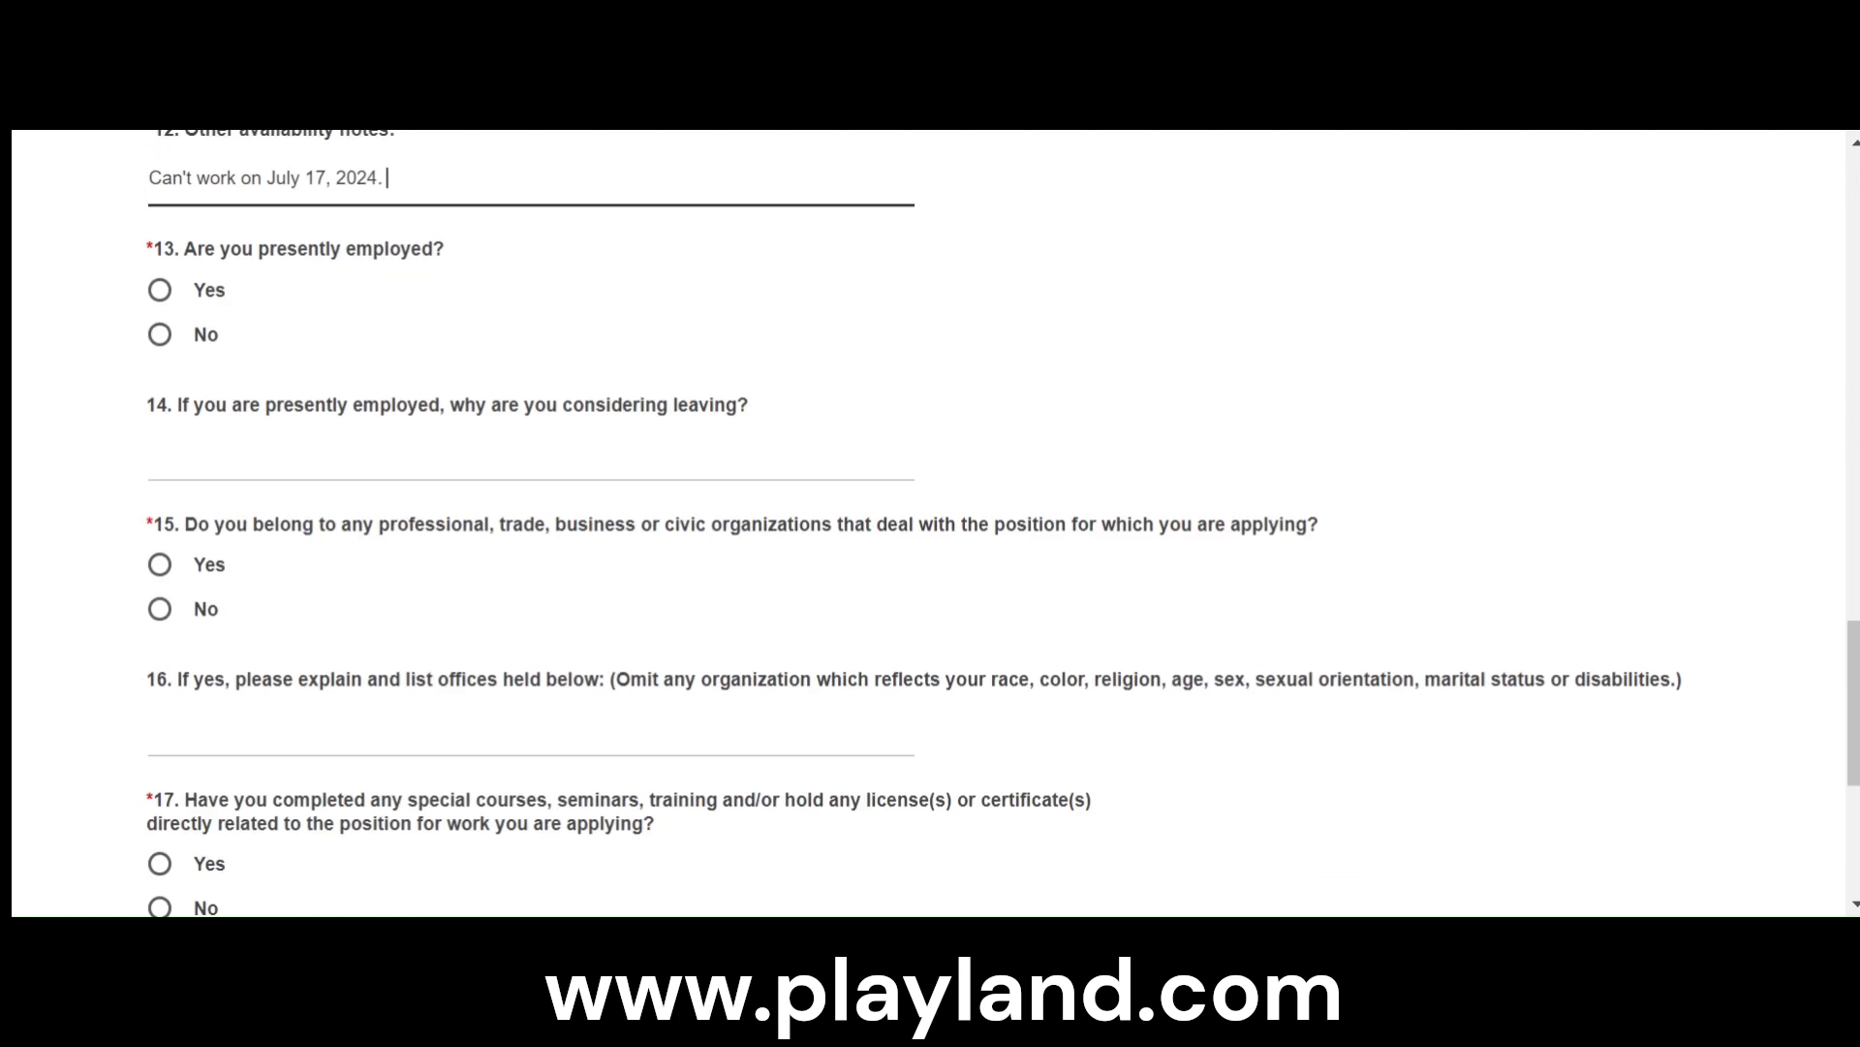
click(160, 337)
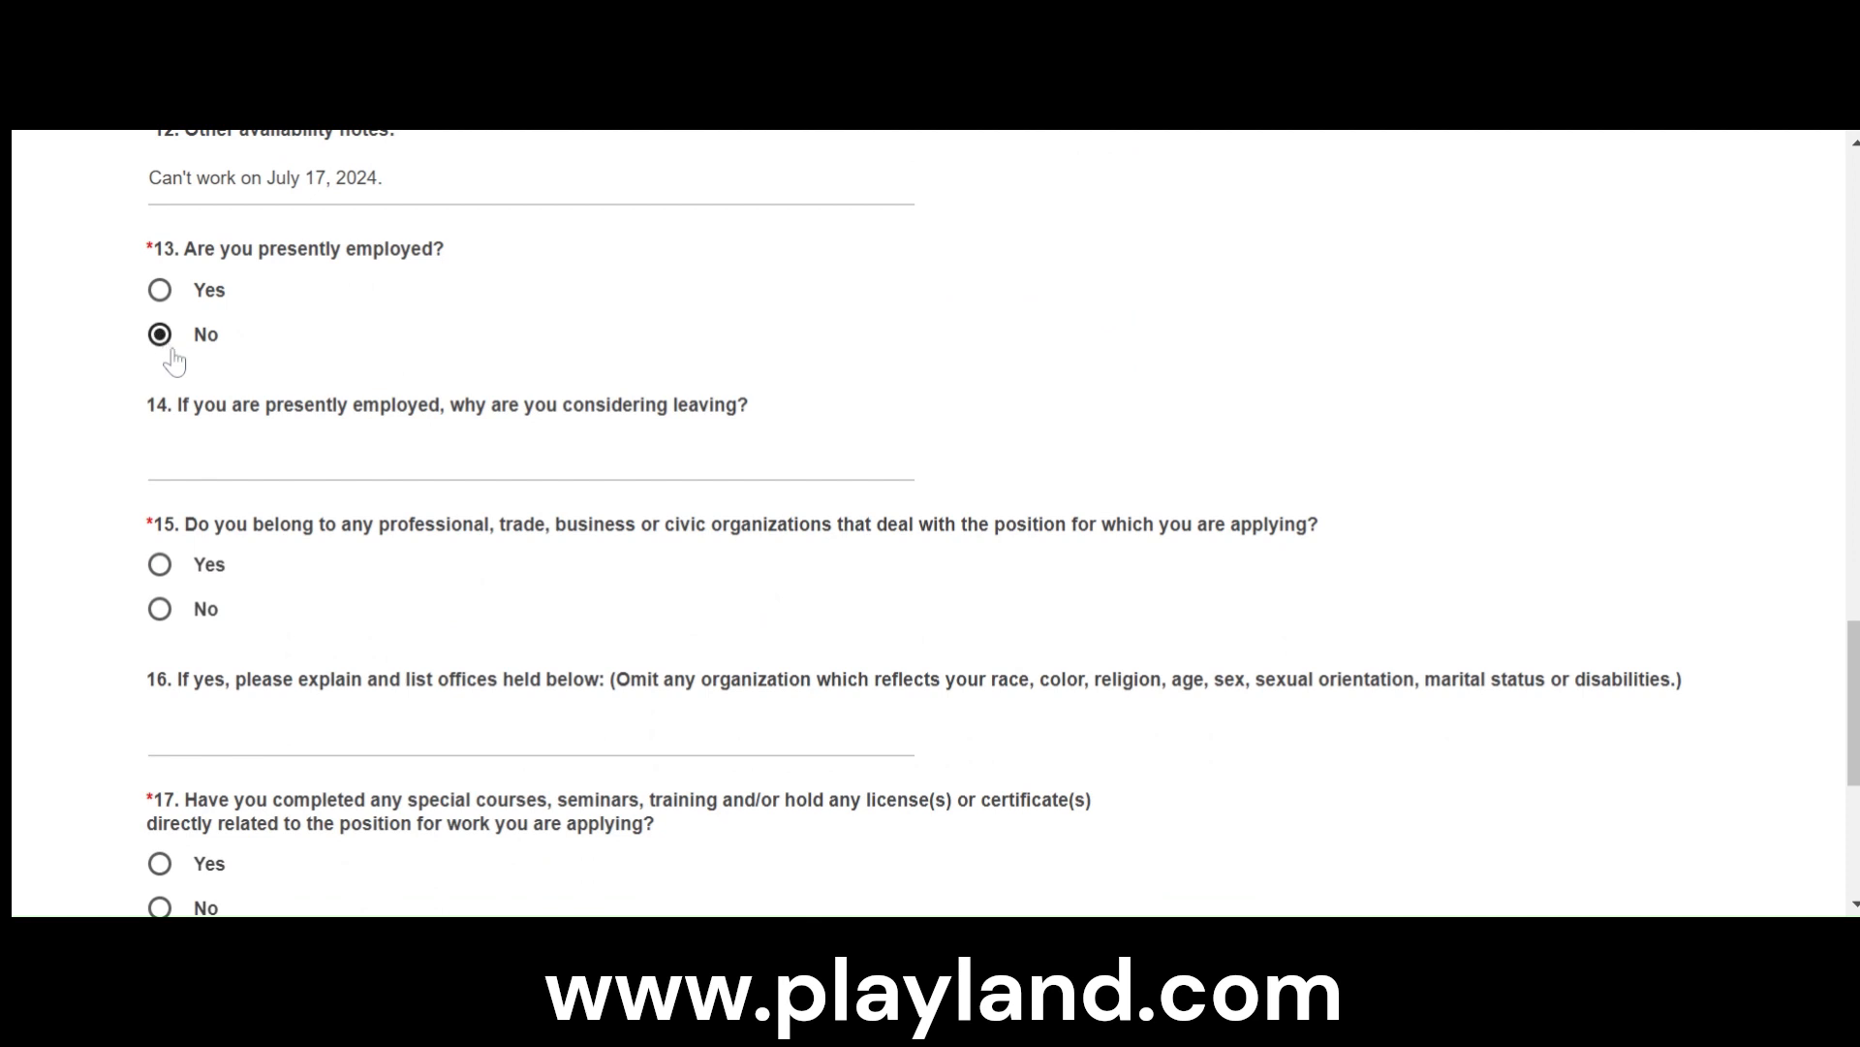
scroll(279, 455, down, 2)
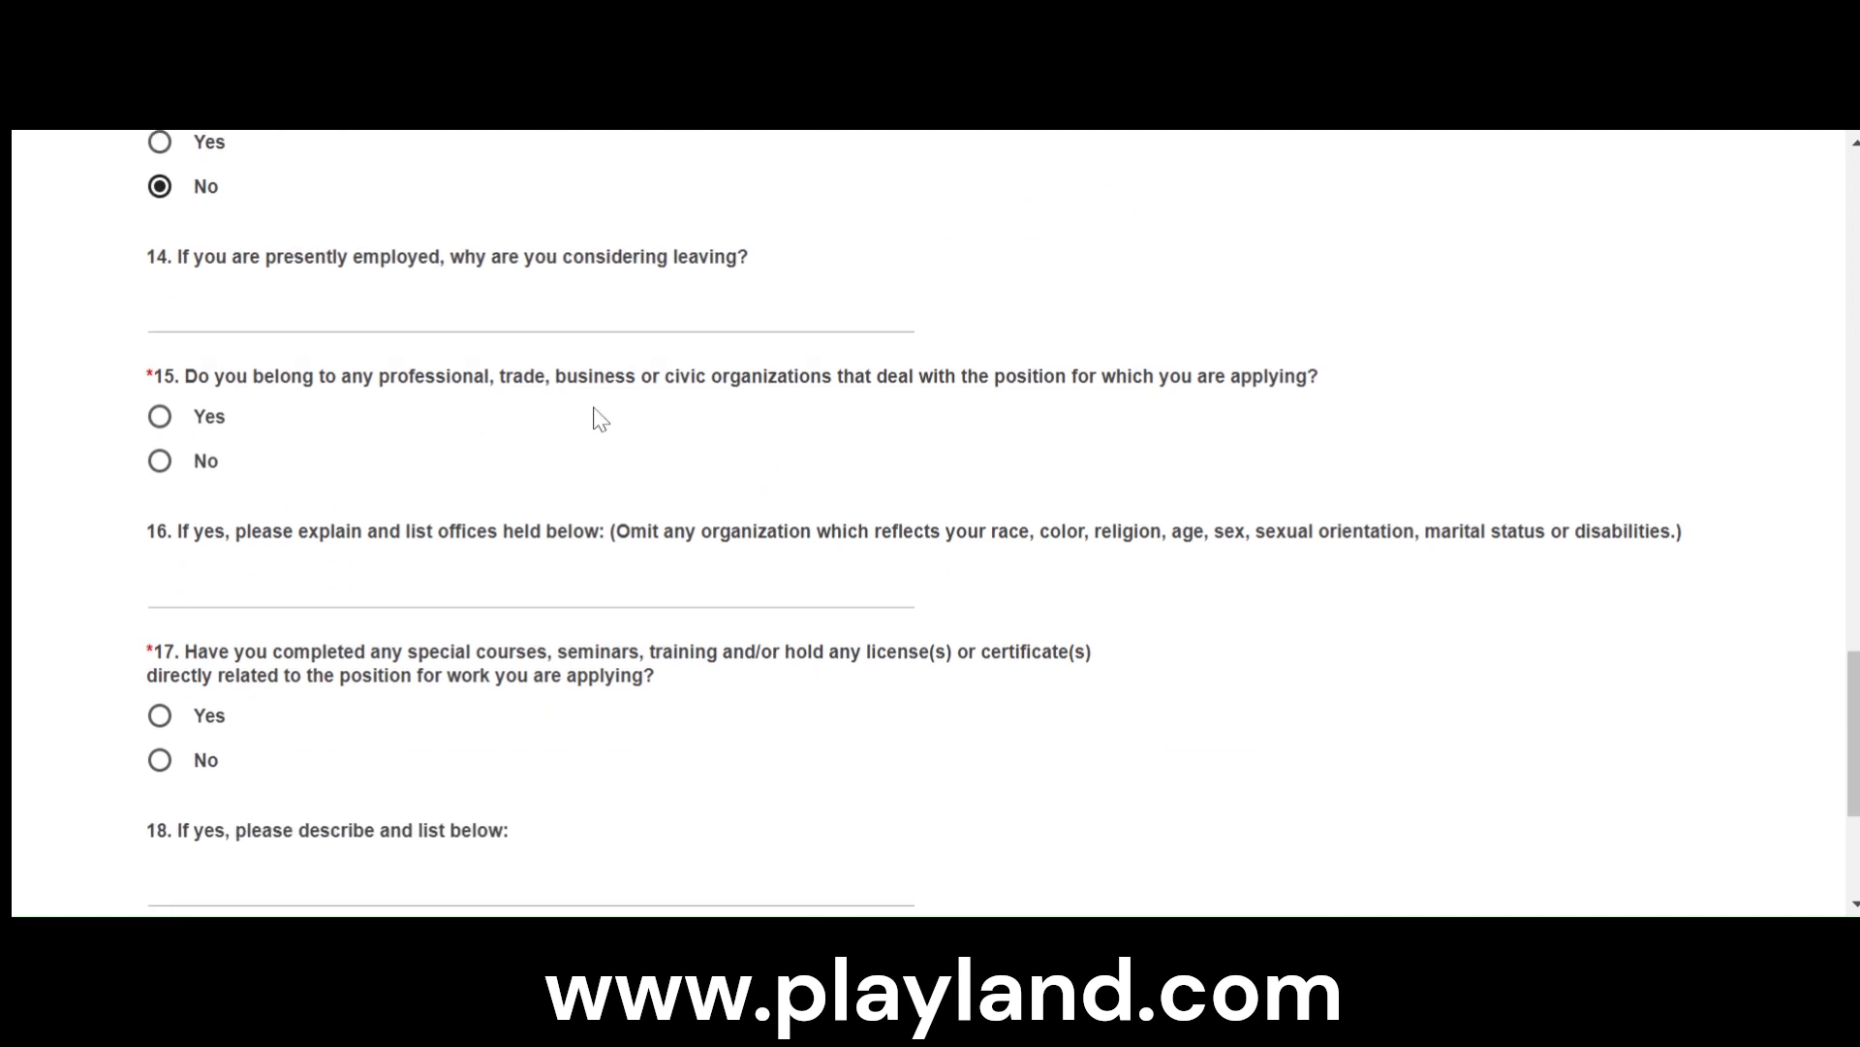
click(163, 461)
scroll(368, 581, down, 3)
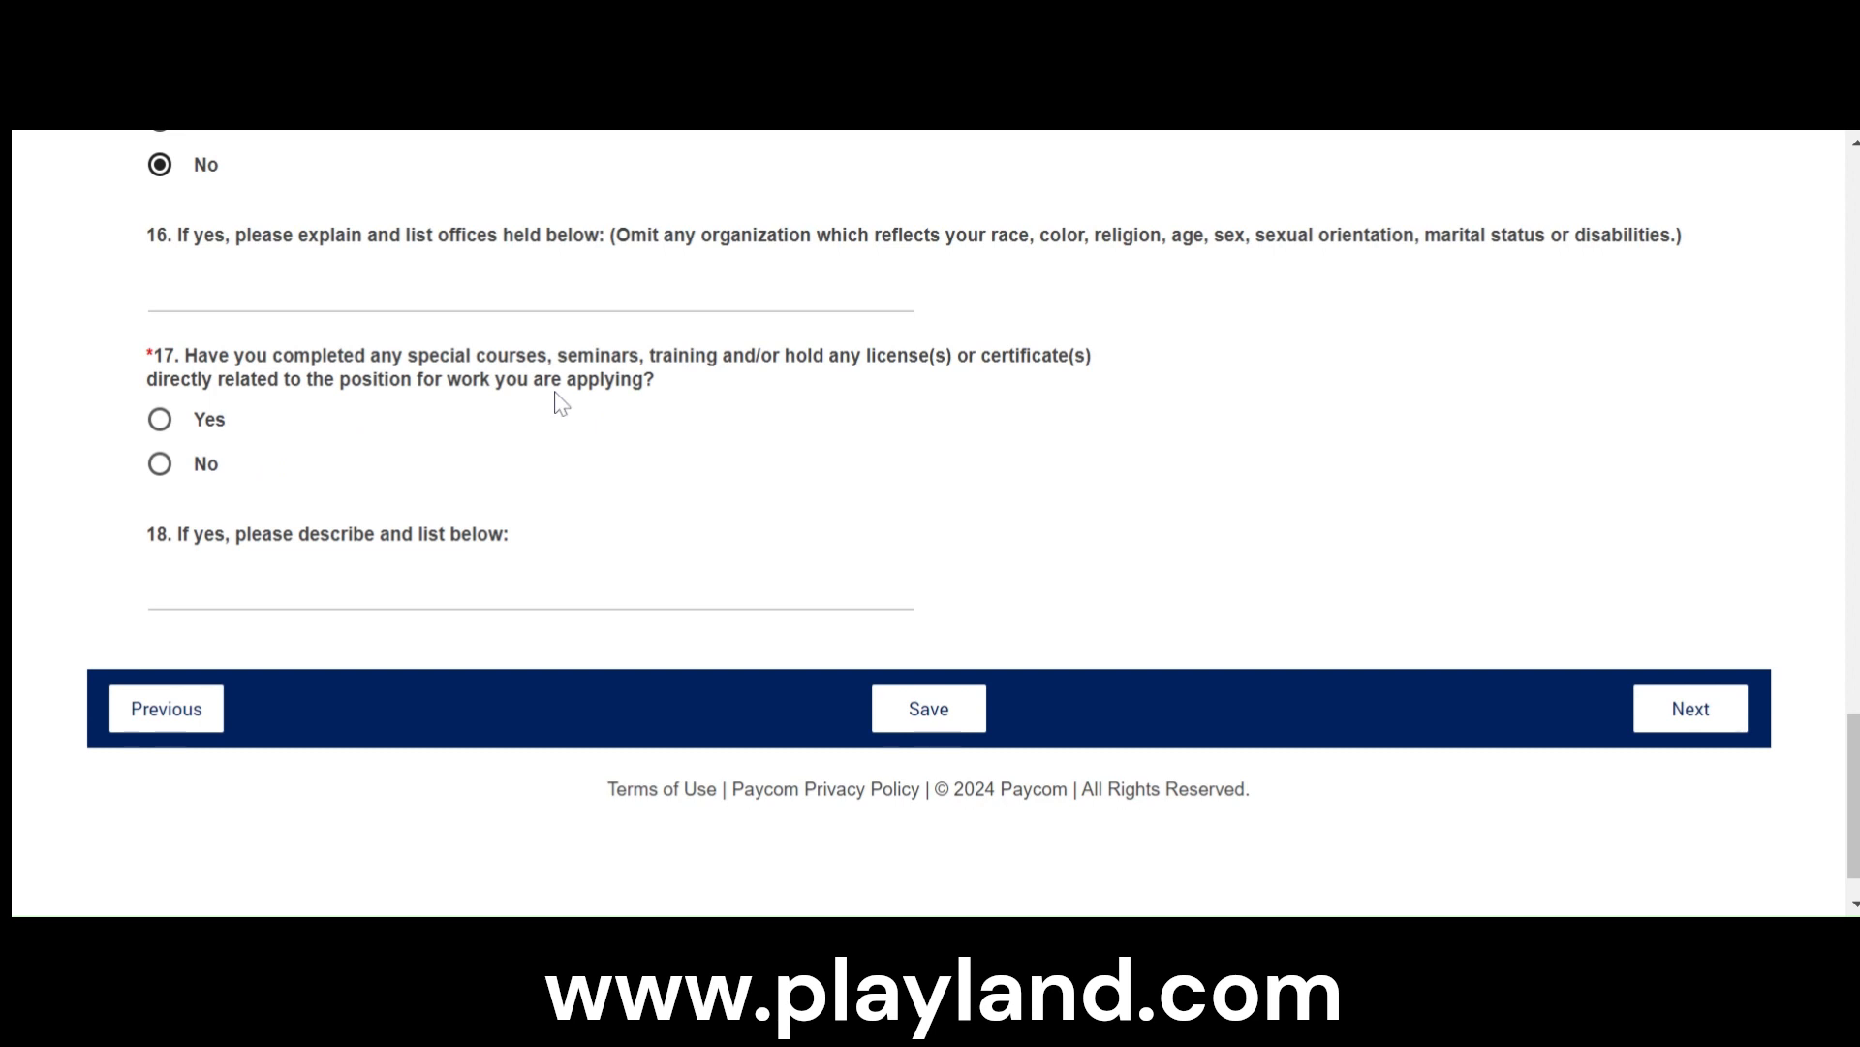
- Answer No to having completed special courses, training, licenses or certificates, and continue to the next application section
click(160, 463)
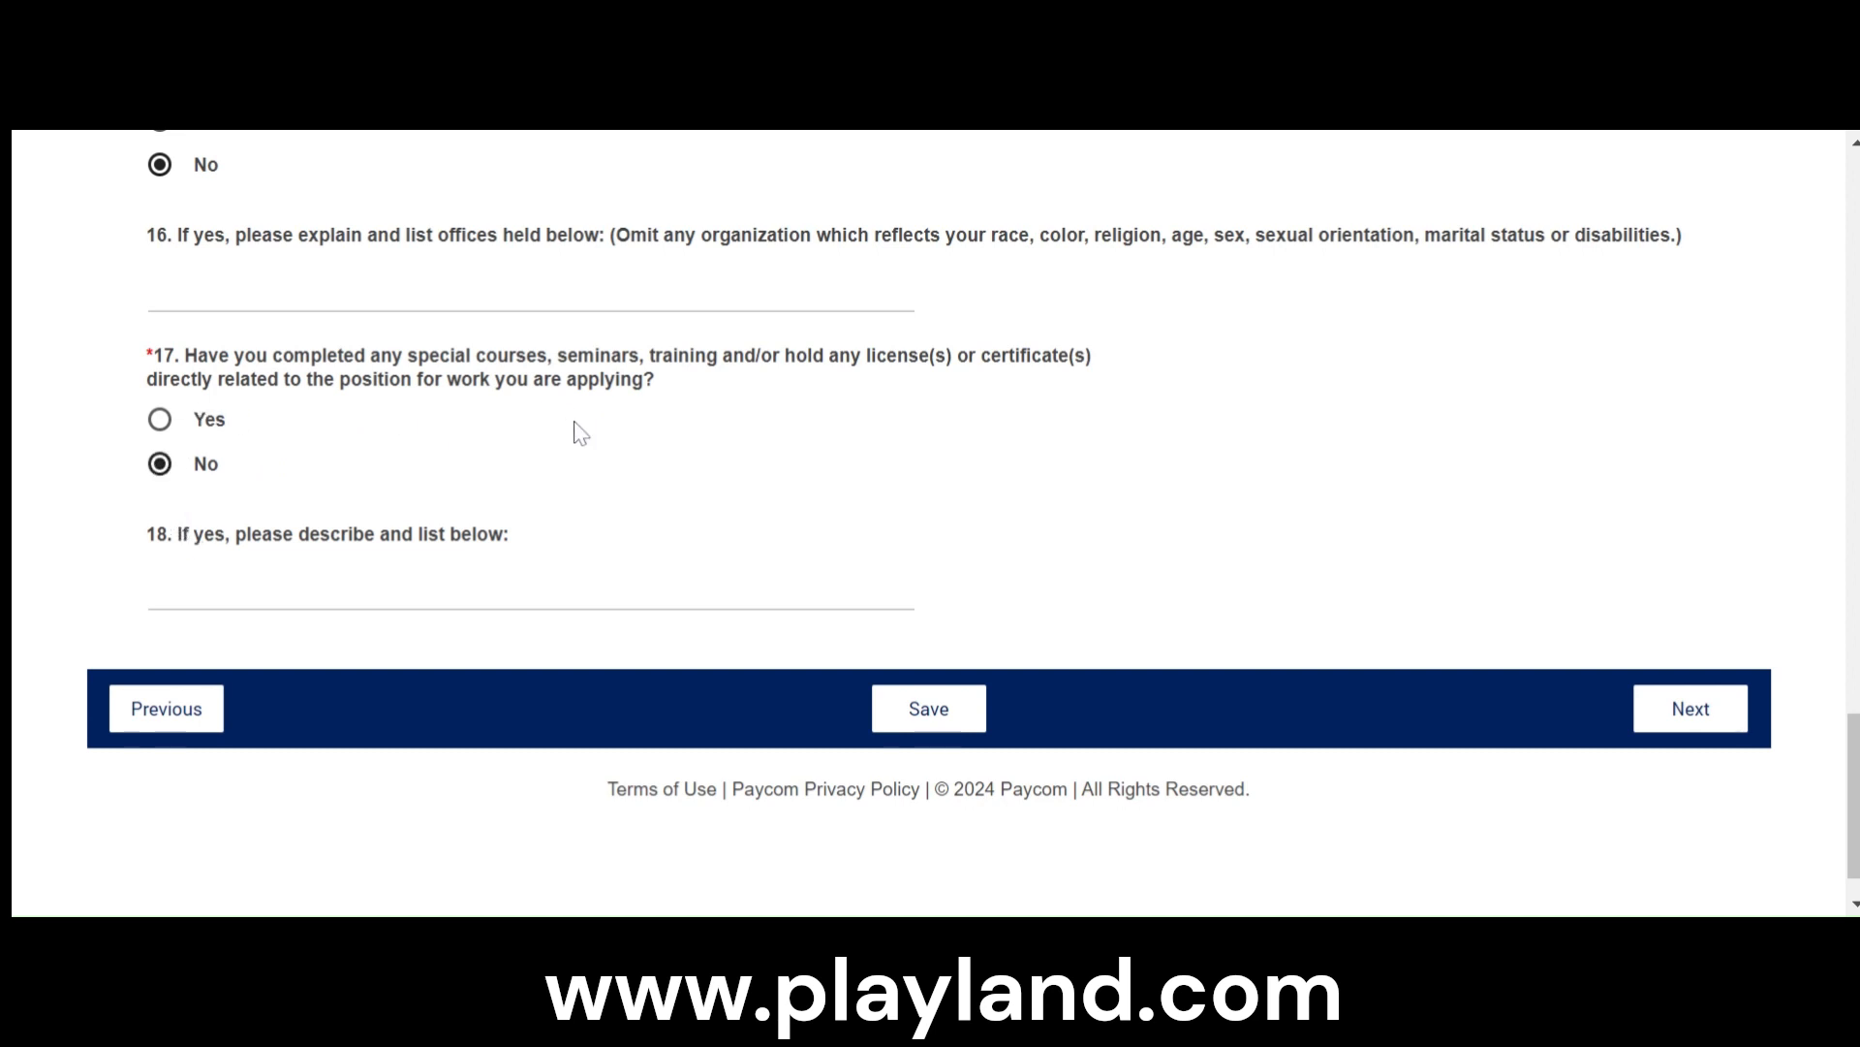
click(1696, 709)
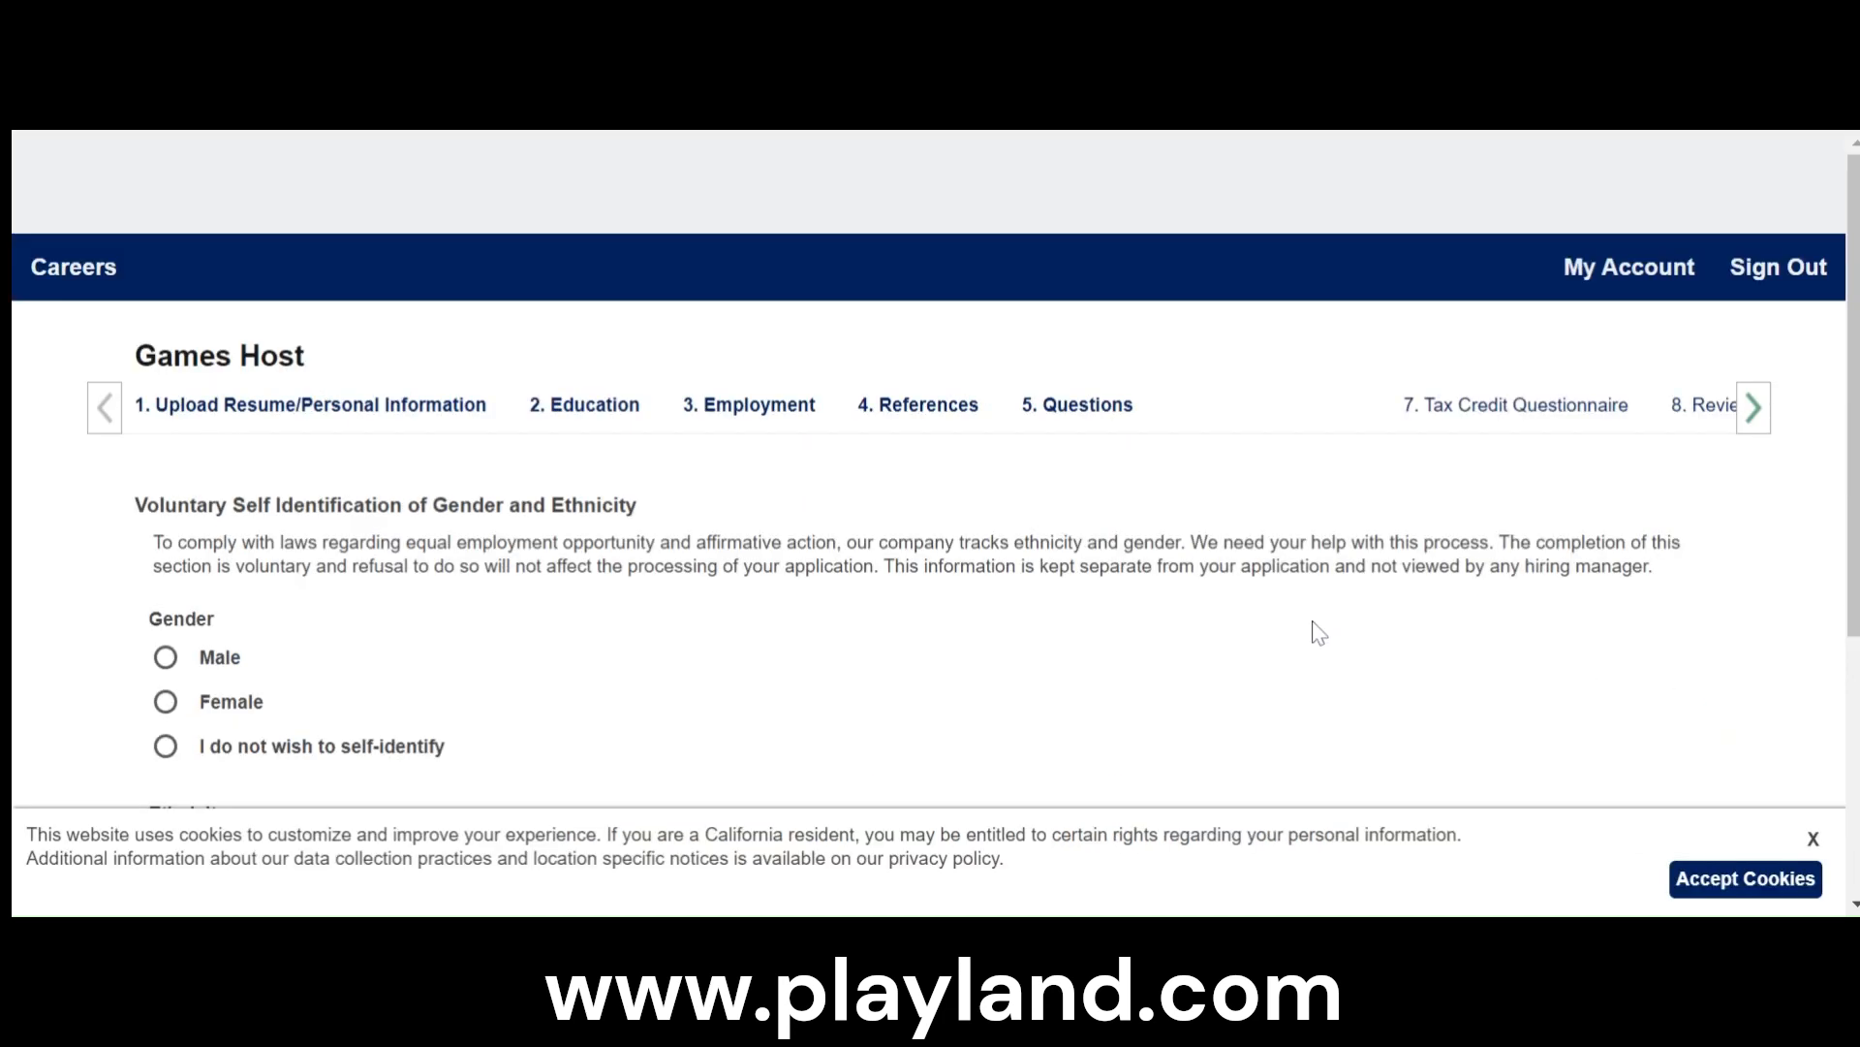
- Set the voluntary self-identification to Female and Hispanic or Latino, and continue to the tax credit questionnaire
scroll(1225, 635, down, 1)
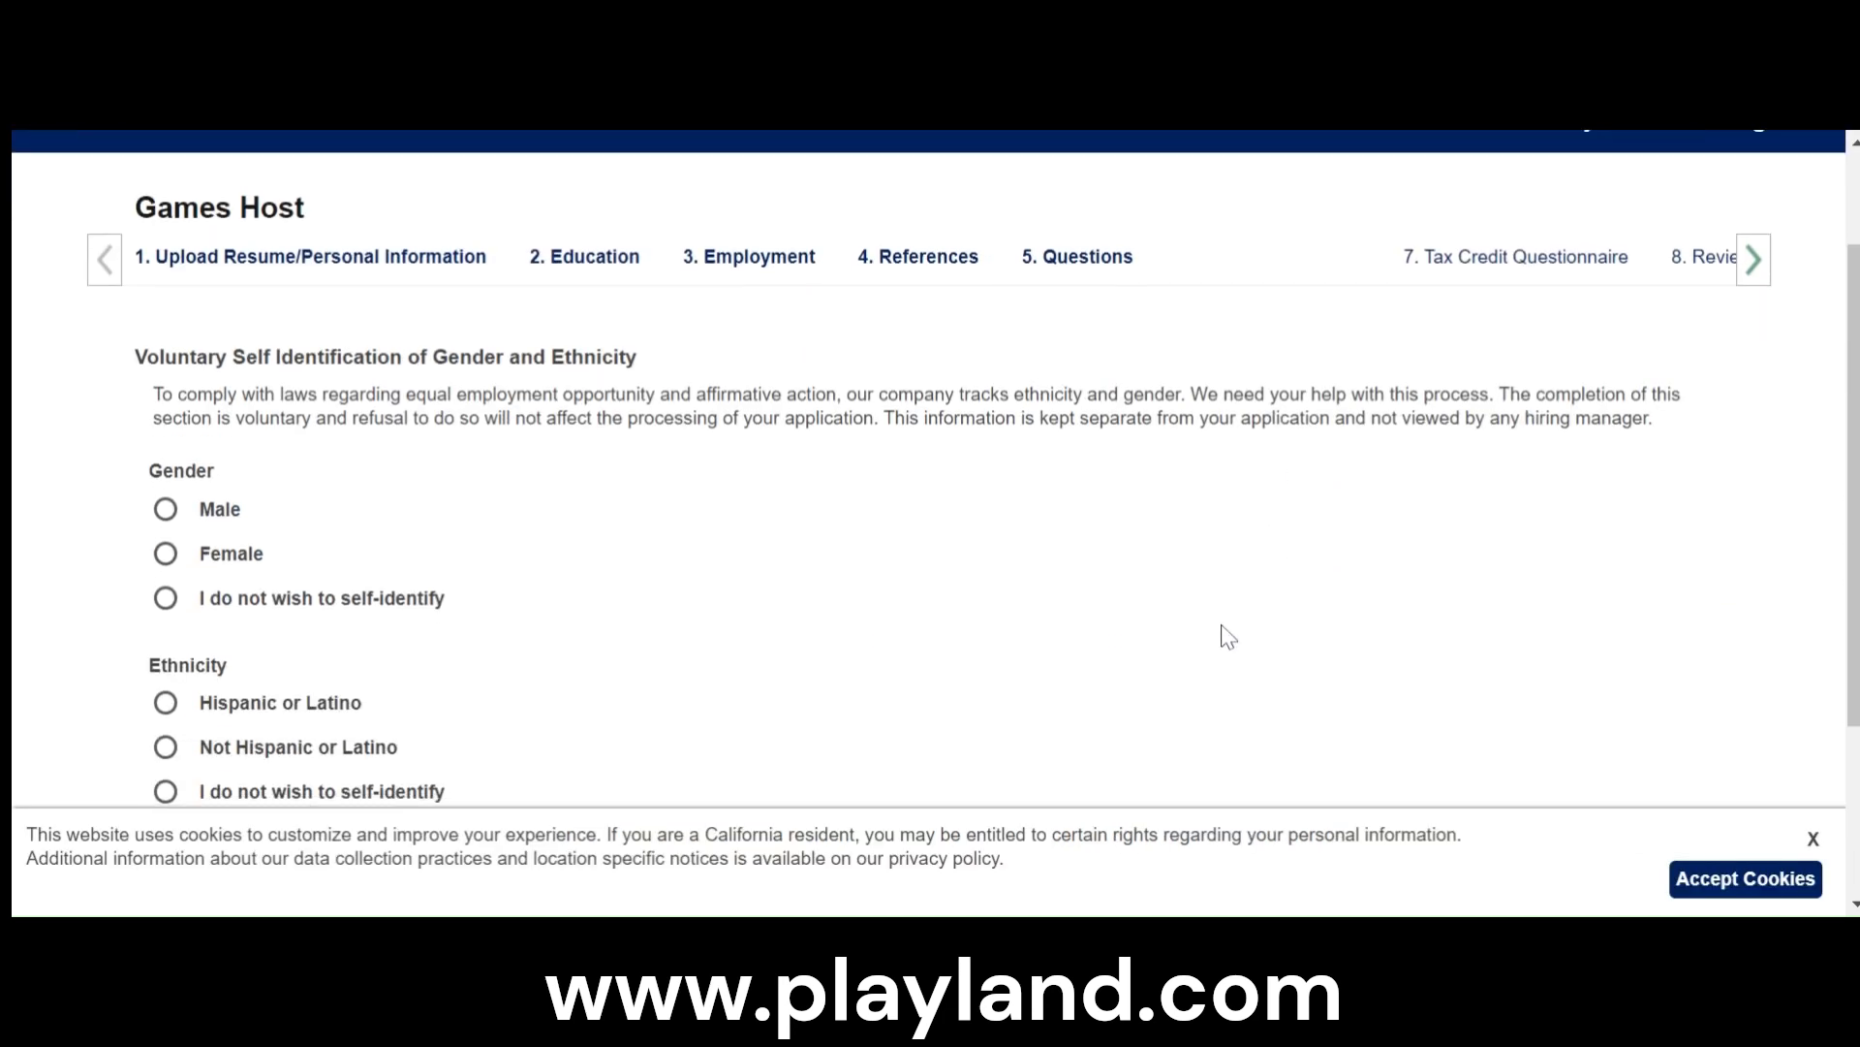
click(166, 552)
scroll(185, 639, down, 3)
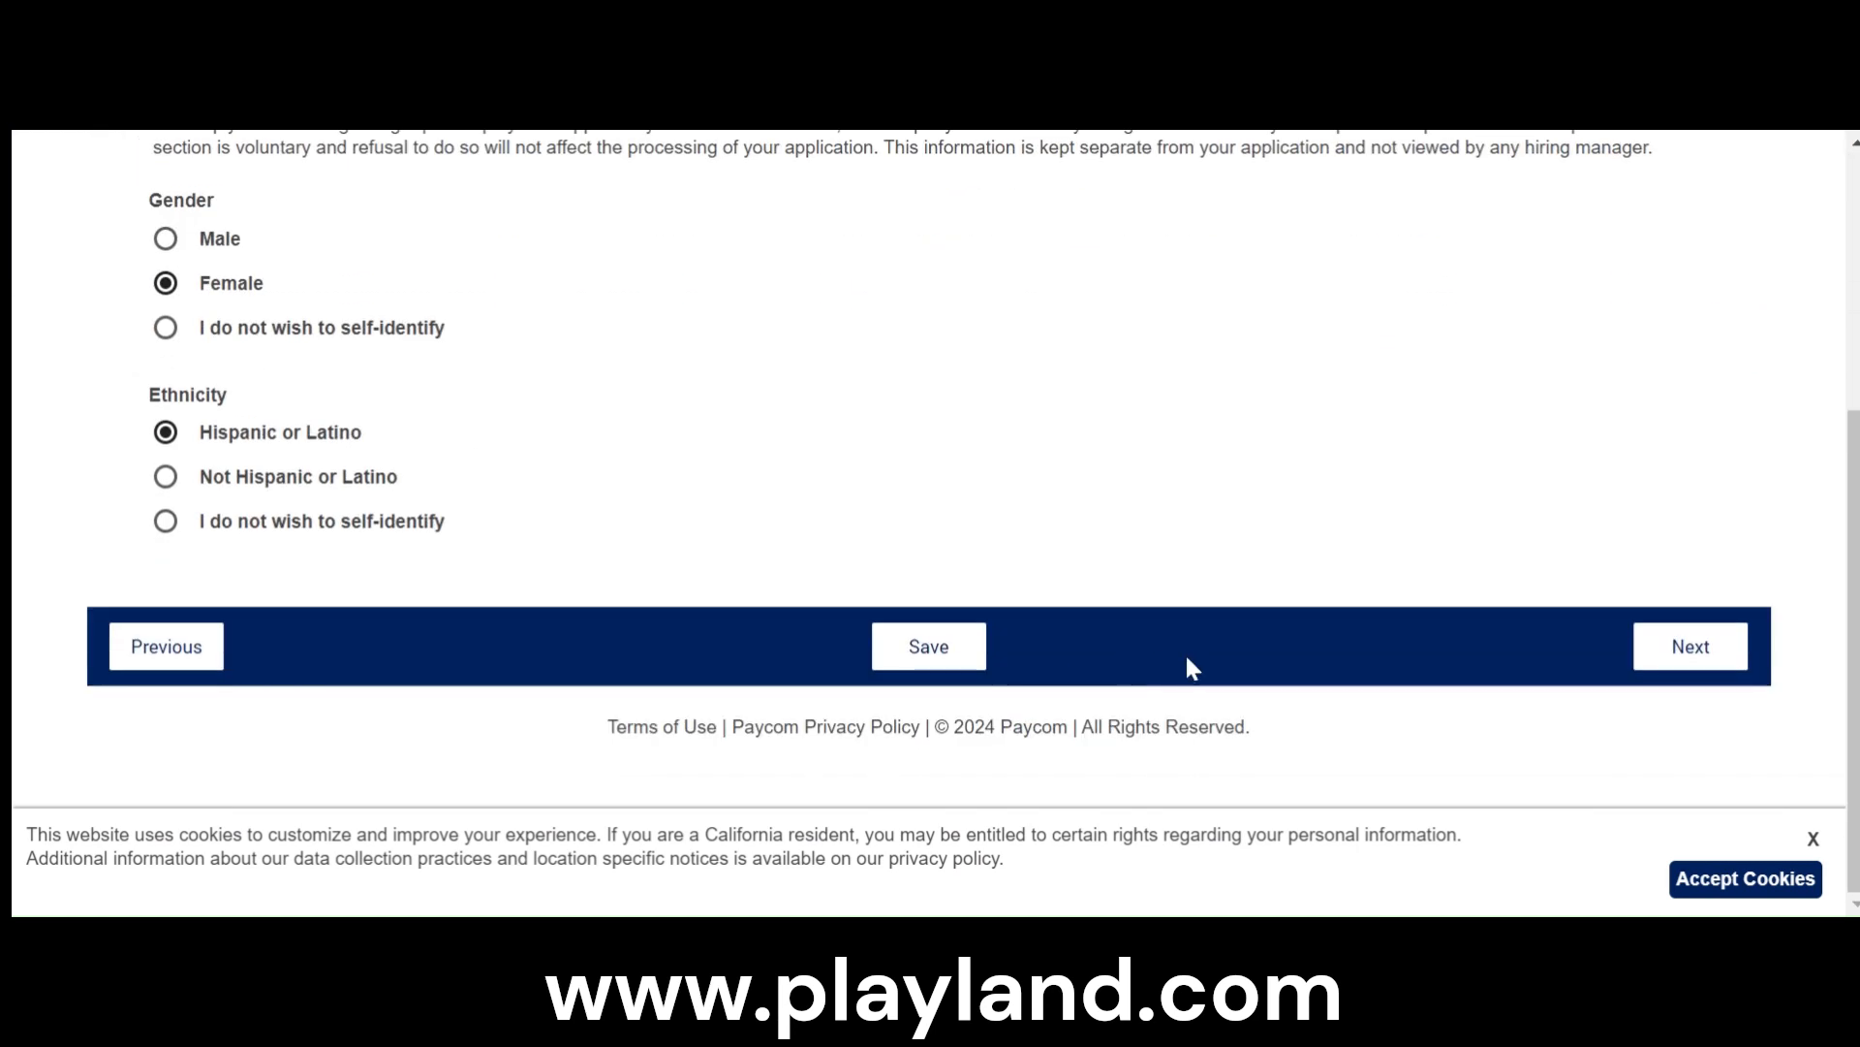
click(1690, 646)
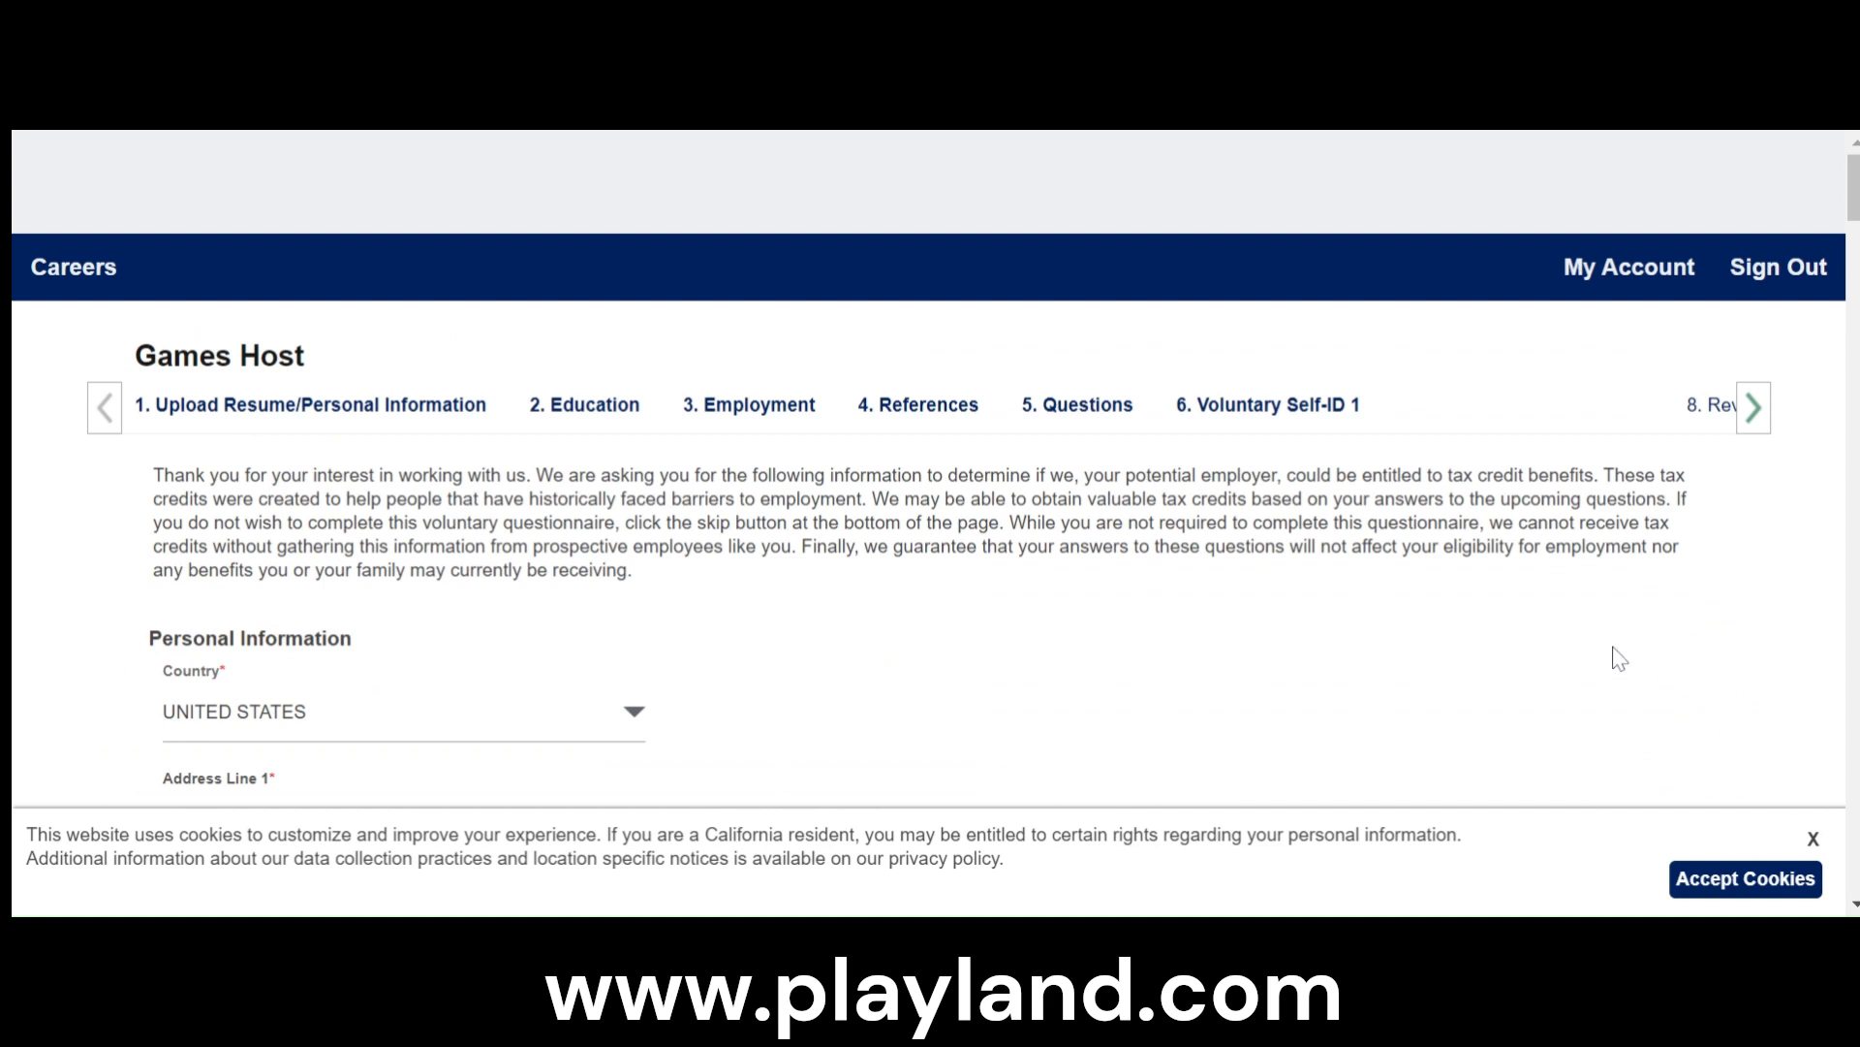
- Enter Westchester as the state county in the questionnaire's personal information
scroll(1574, 500, down, 2)
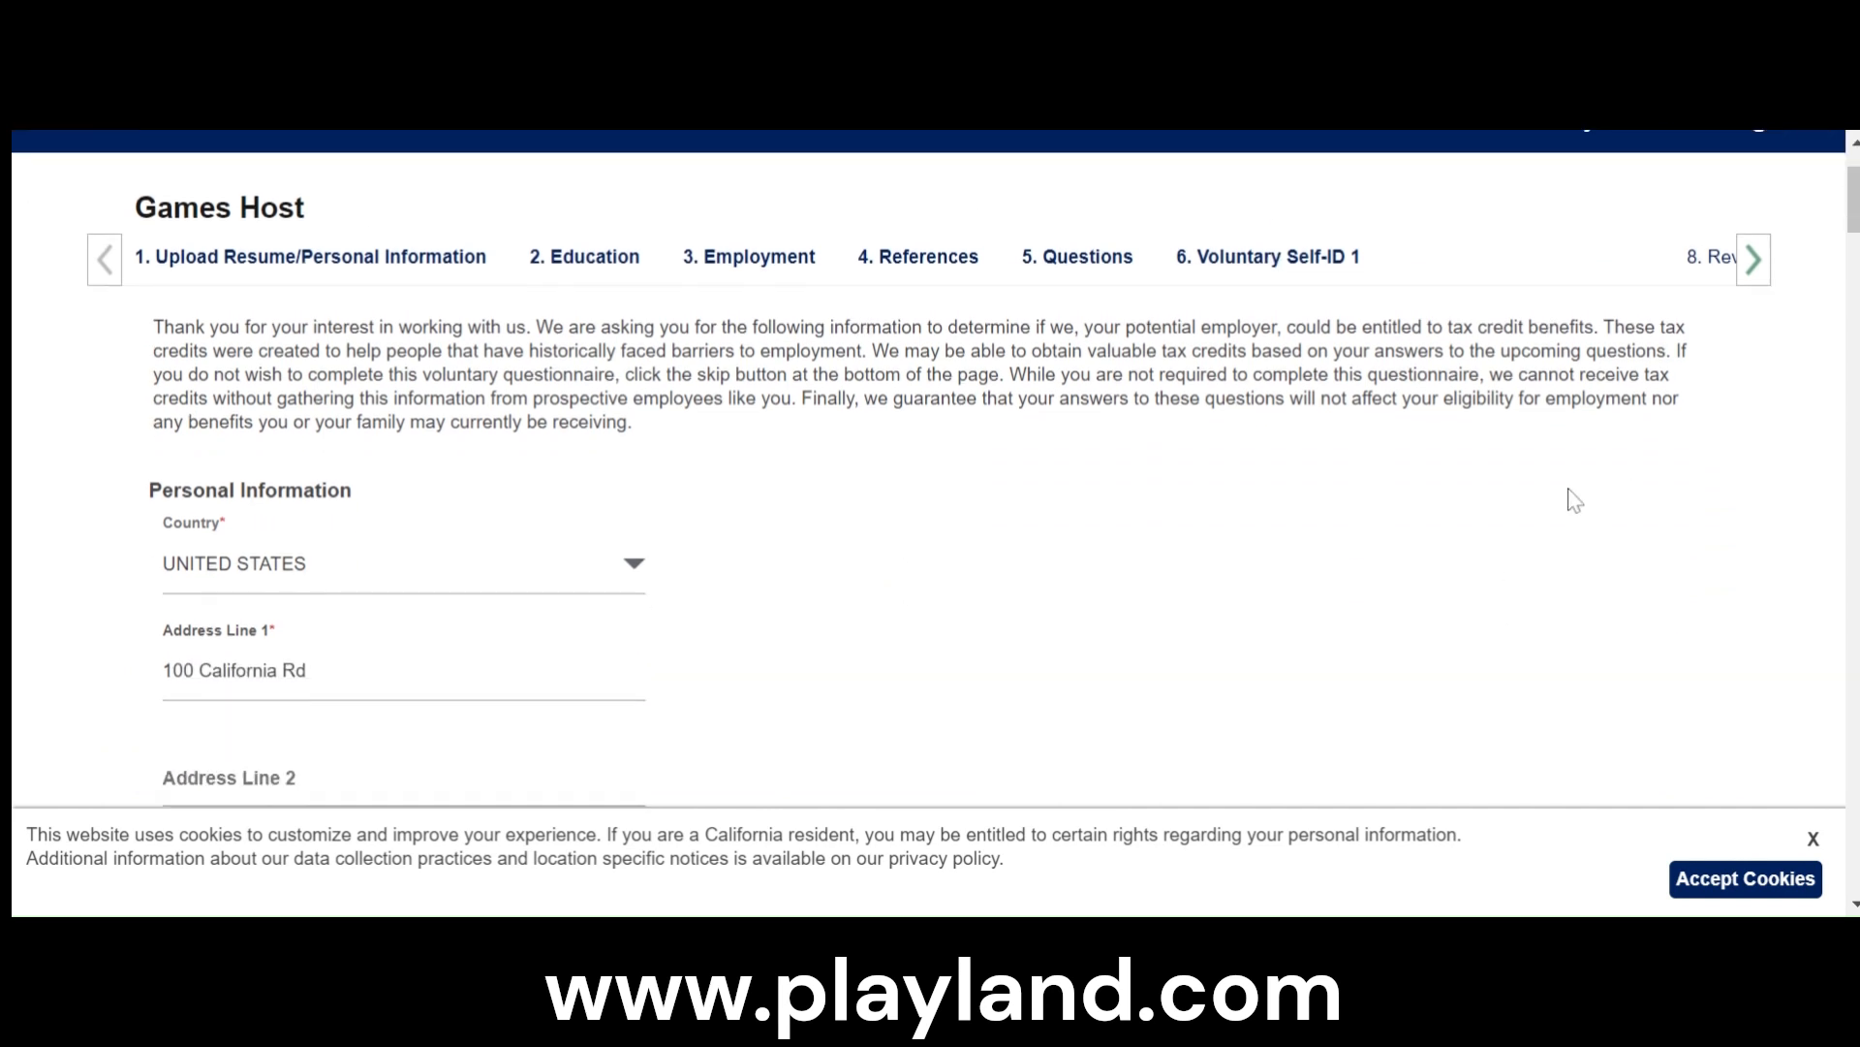
scroll(1492, 523, down, 4)
scroll(640, 499, up, 2)
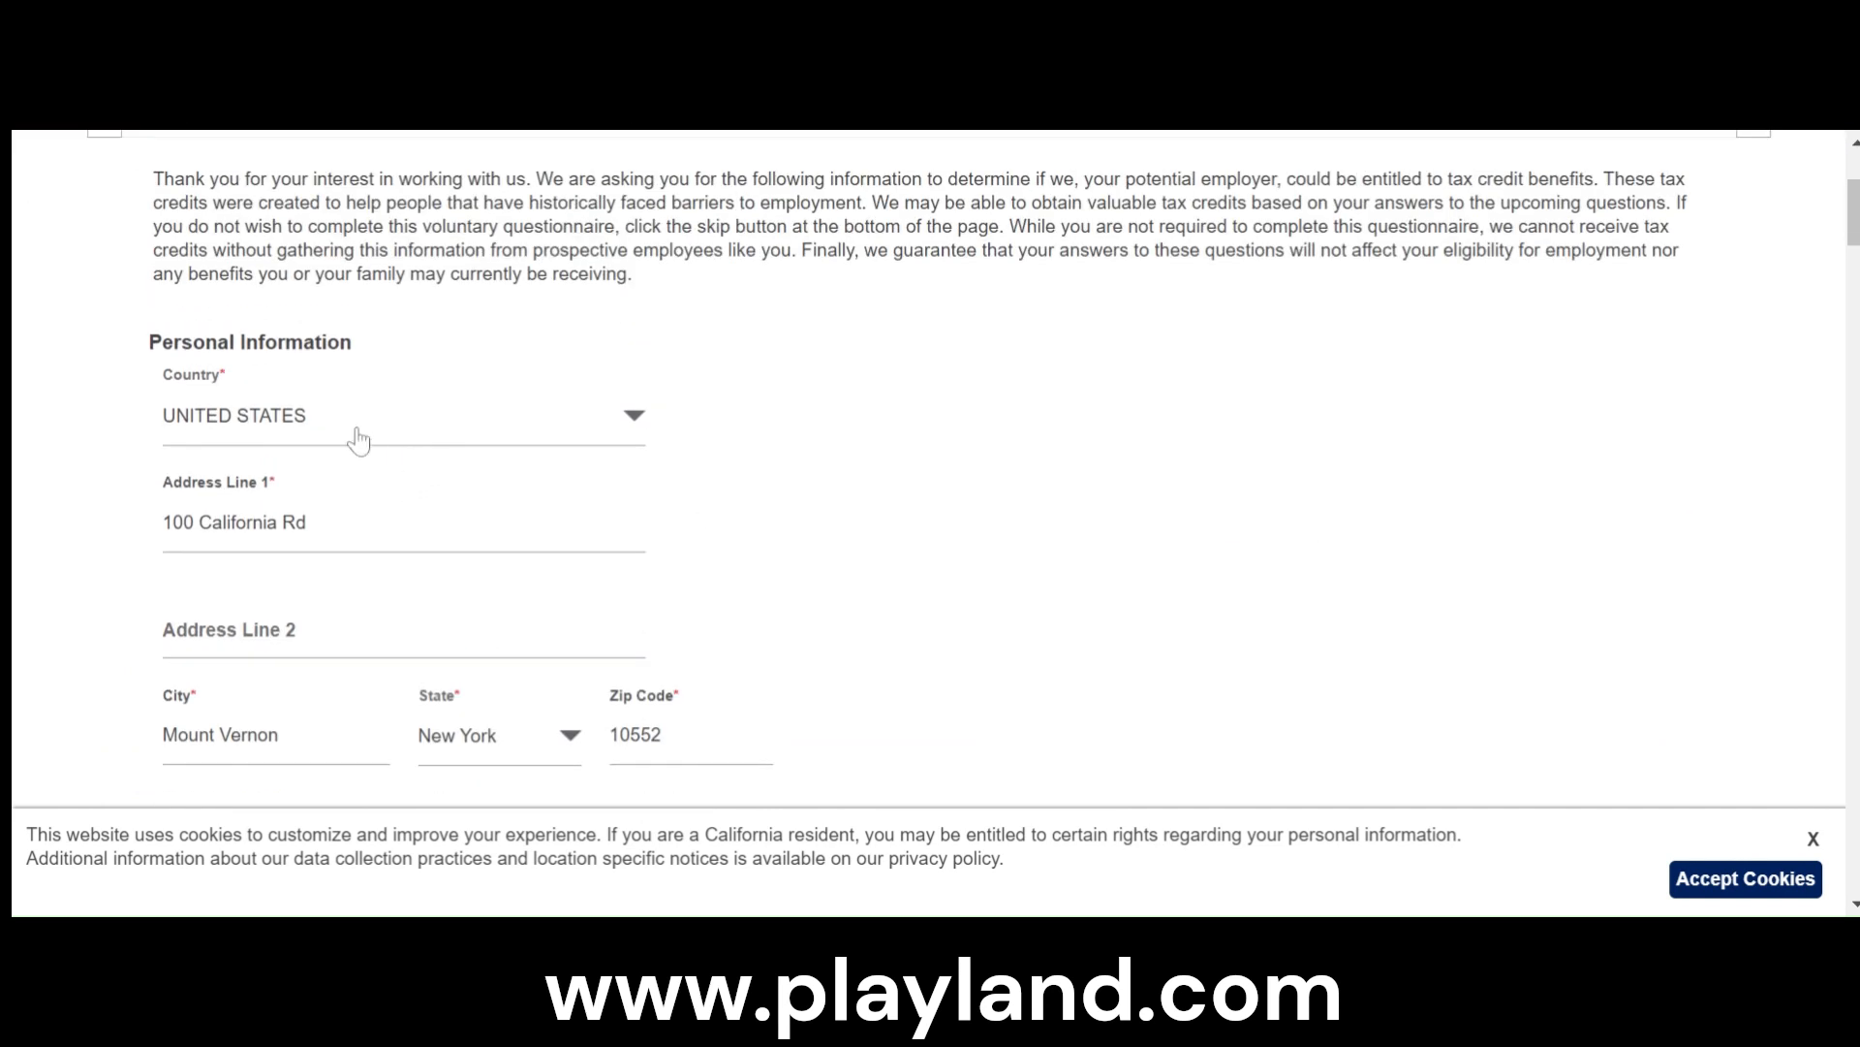
scroll(354, 496, down, 6)
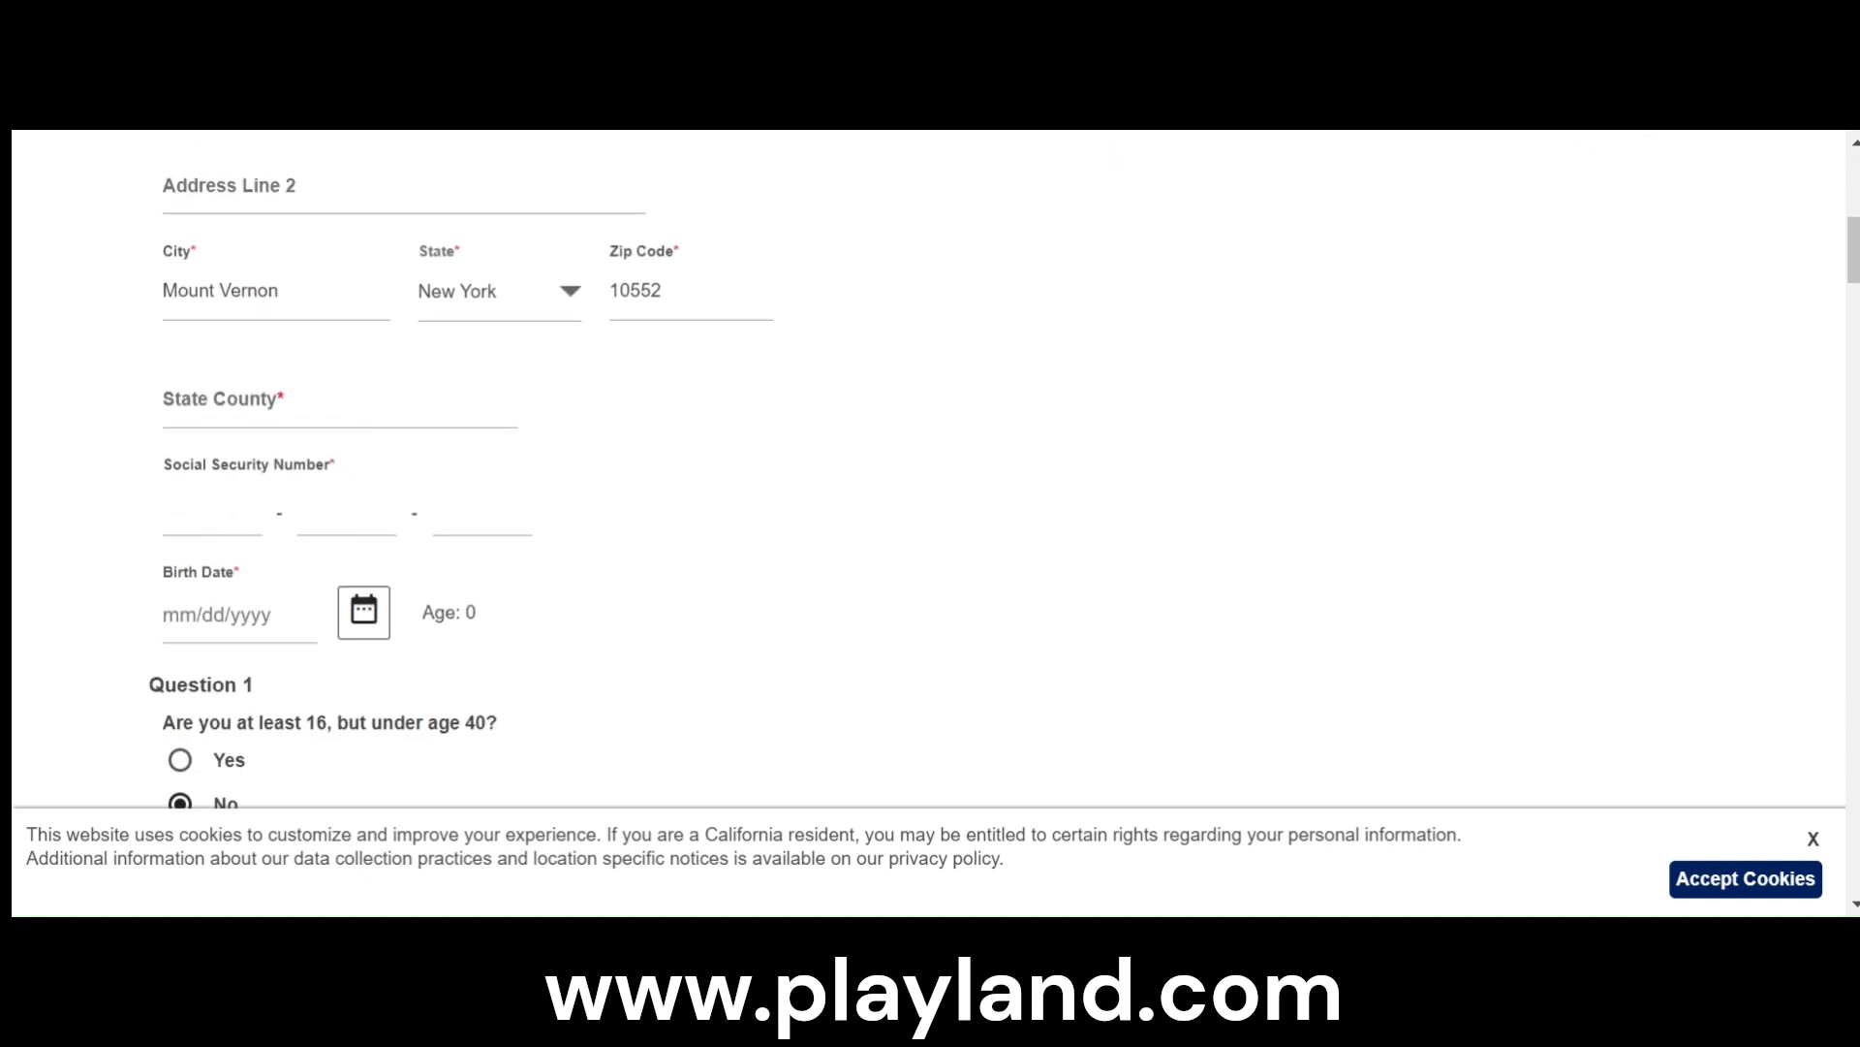
click(330, 401)
text(Westchester)
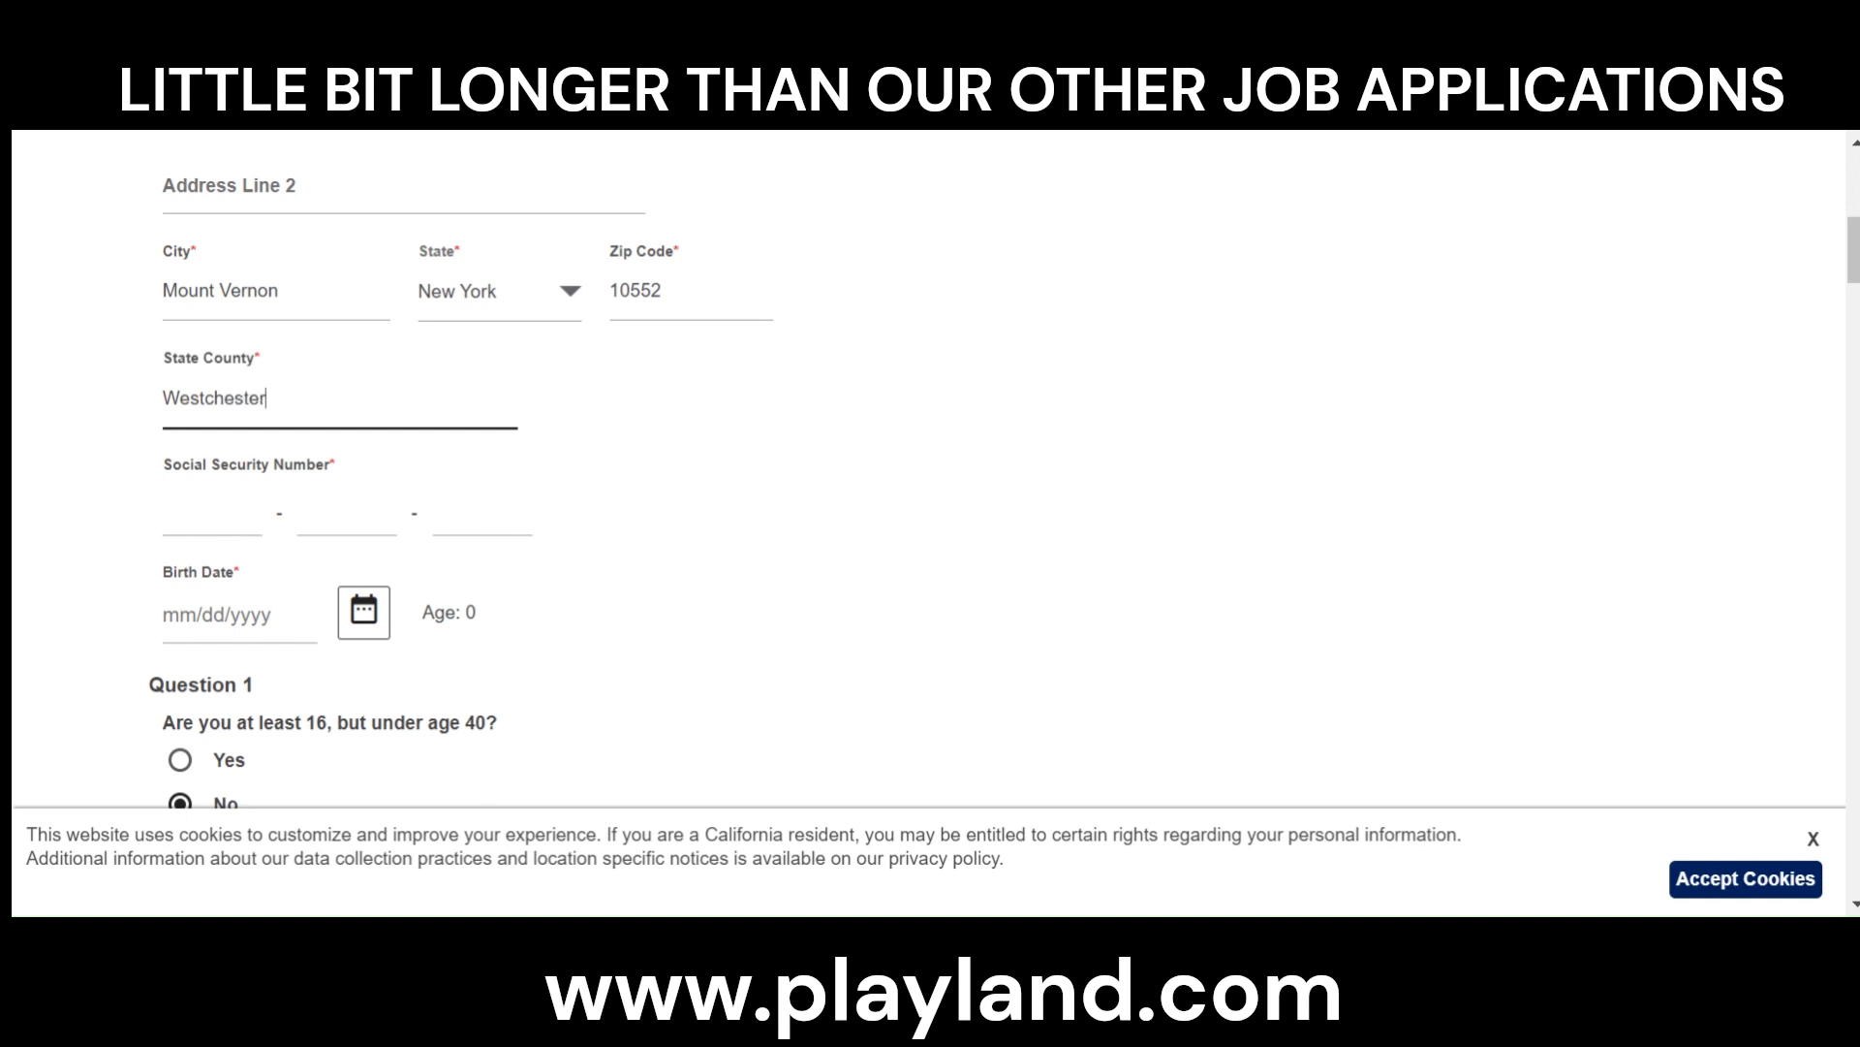
- Enter the applicant's Social Security Number in its three parts
click(190, 510)
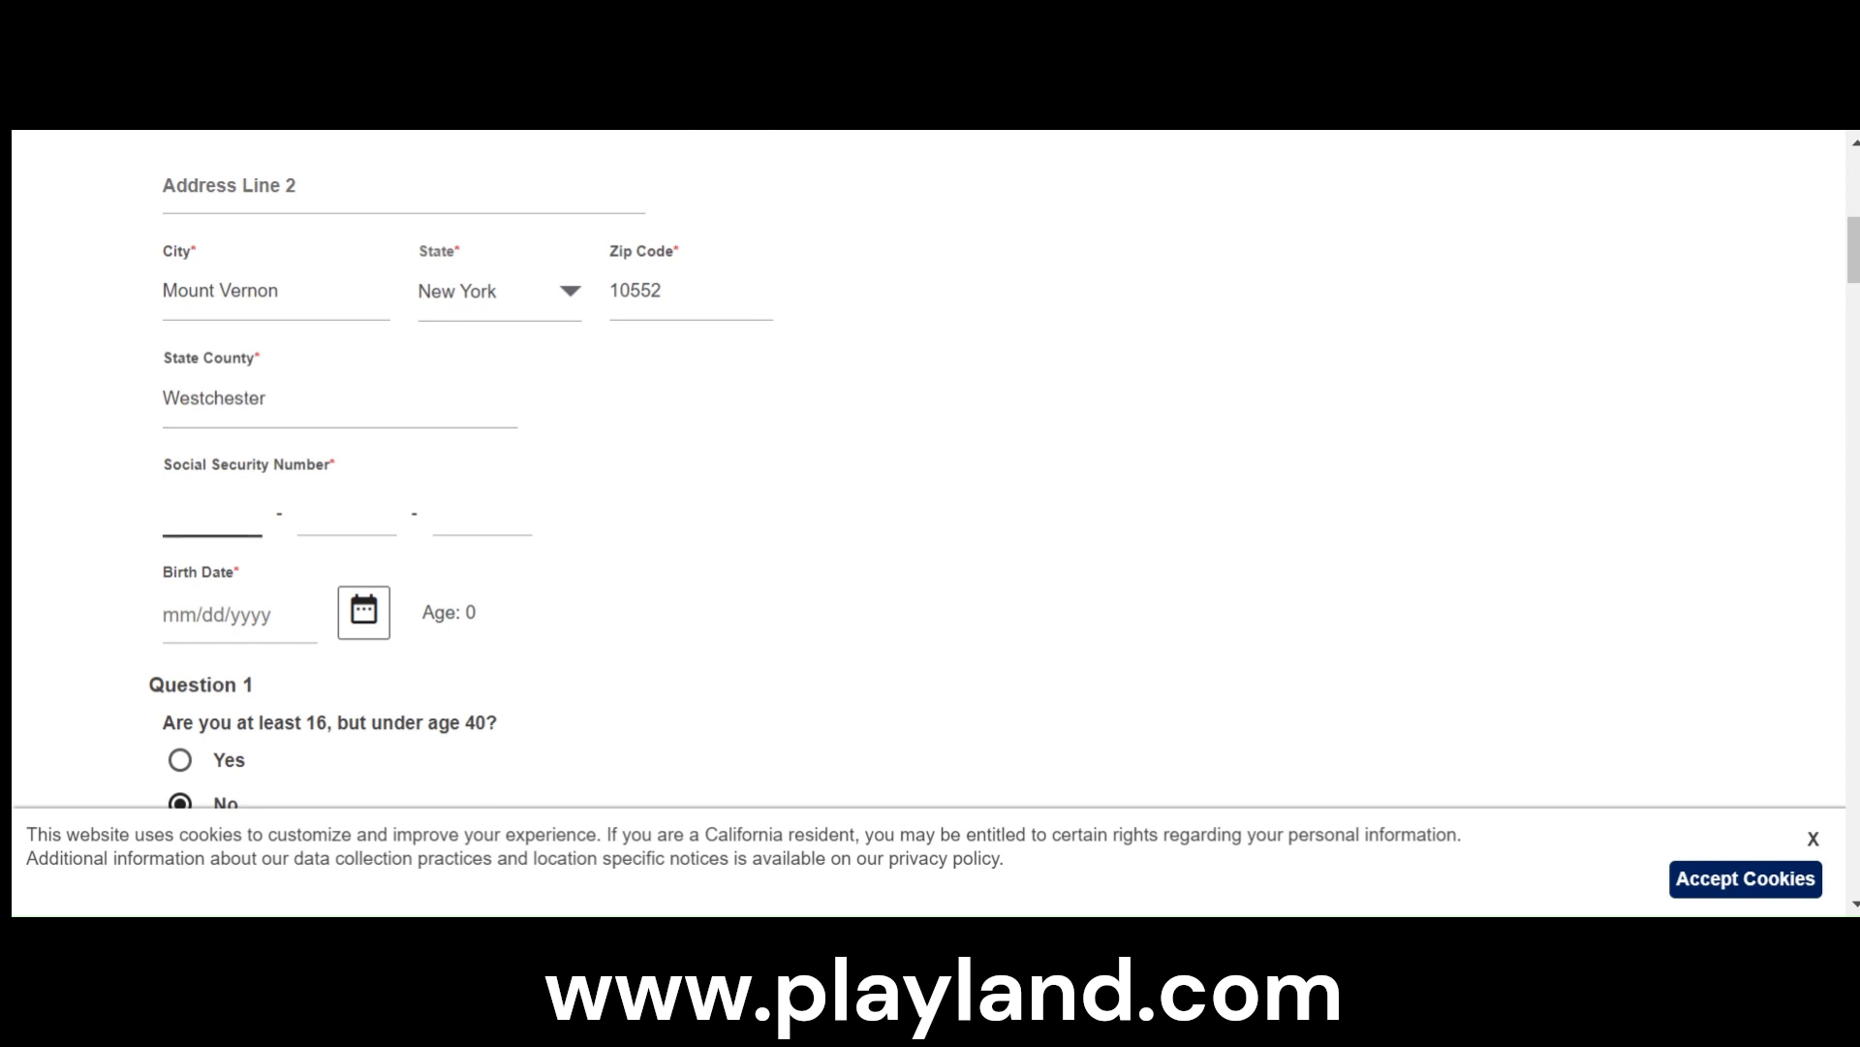
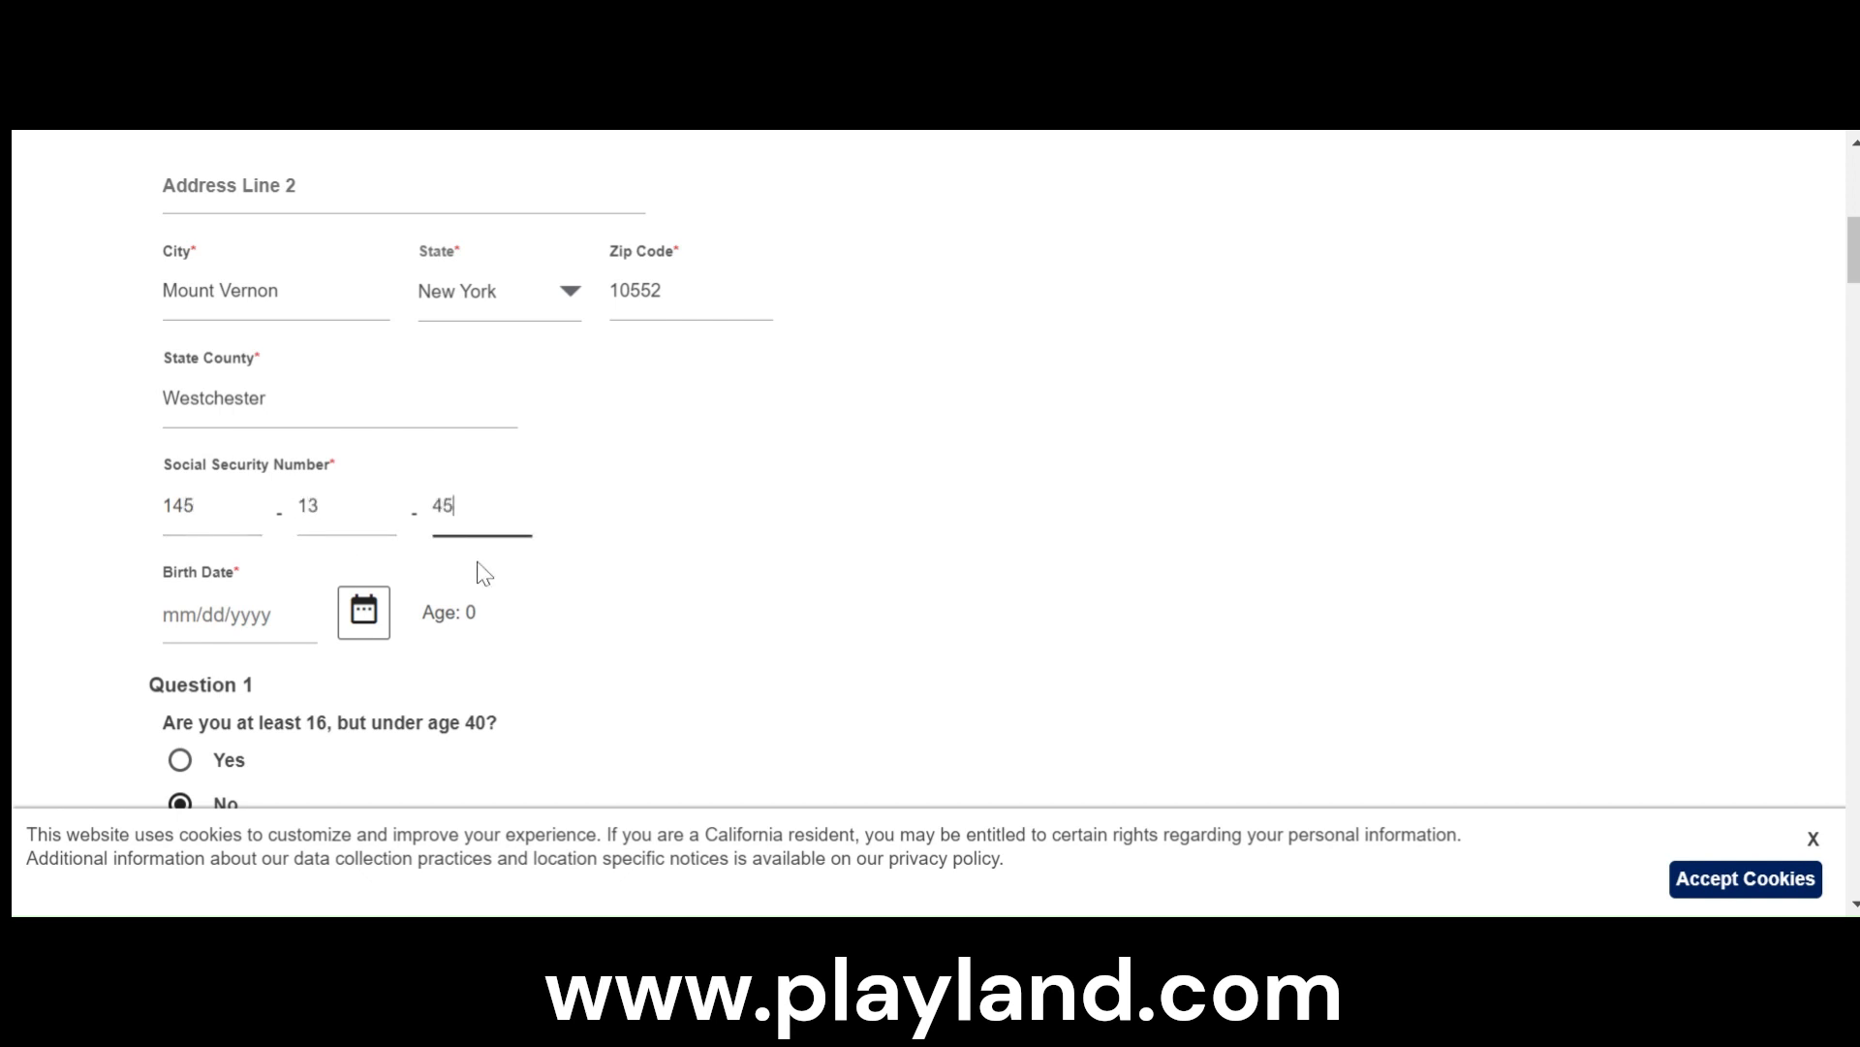
- Enter the applicant's birth date in mm/dd/yyyy format, separating month, day and year with slashes
click(184, 625)
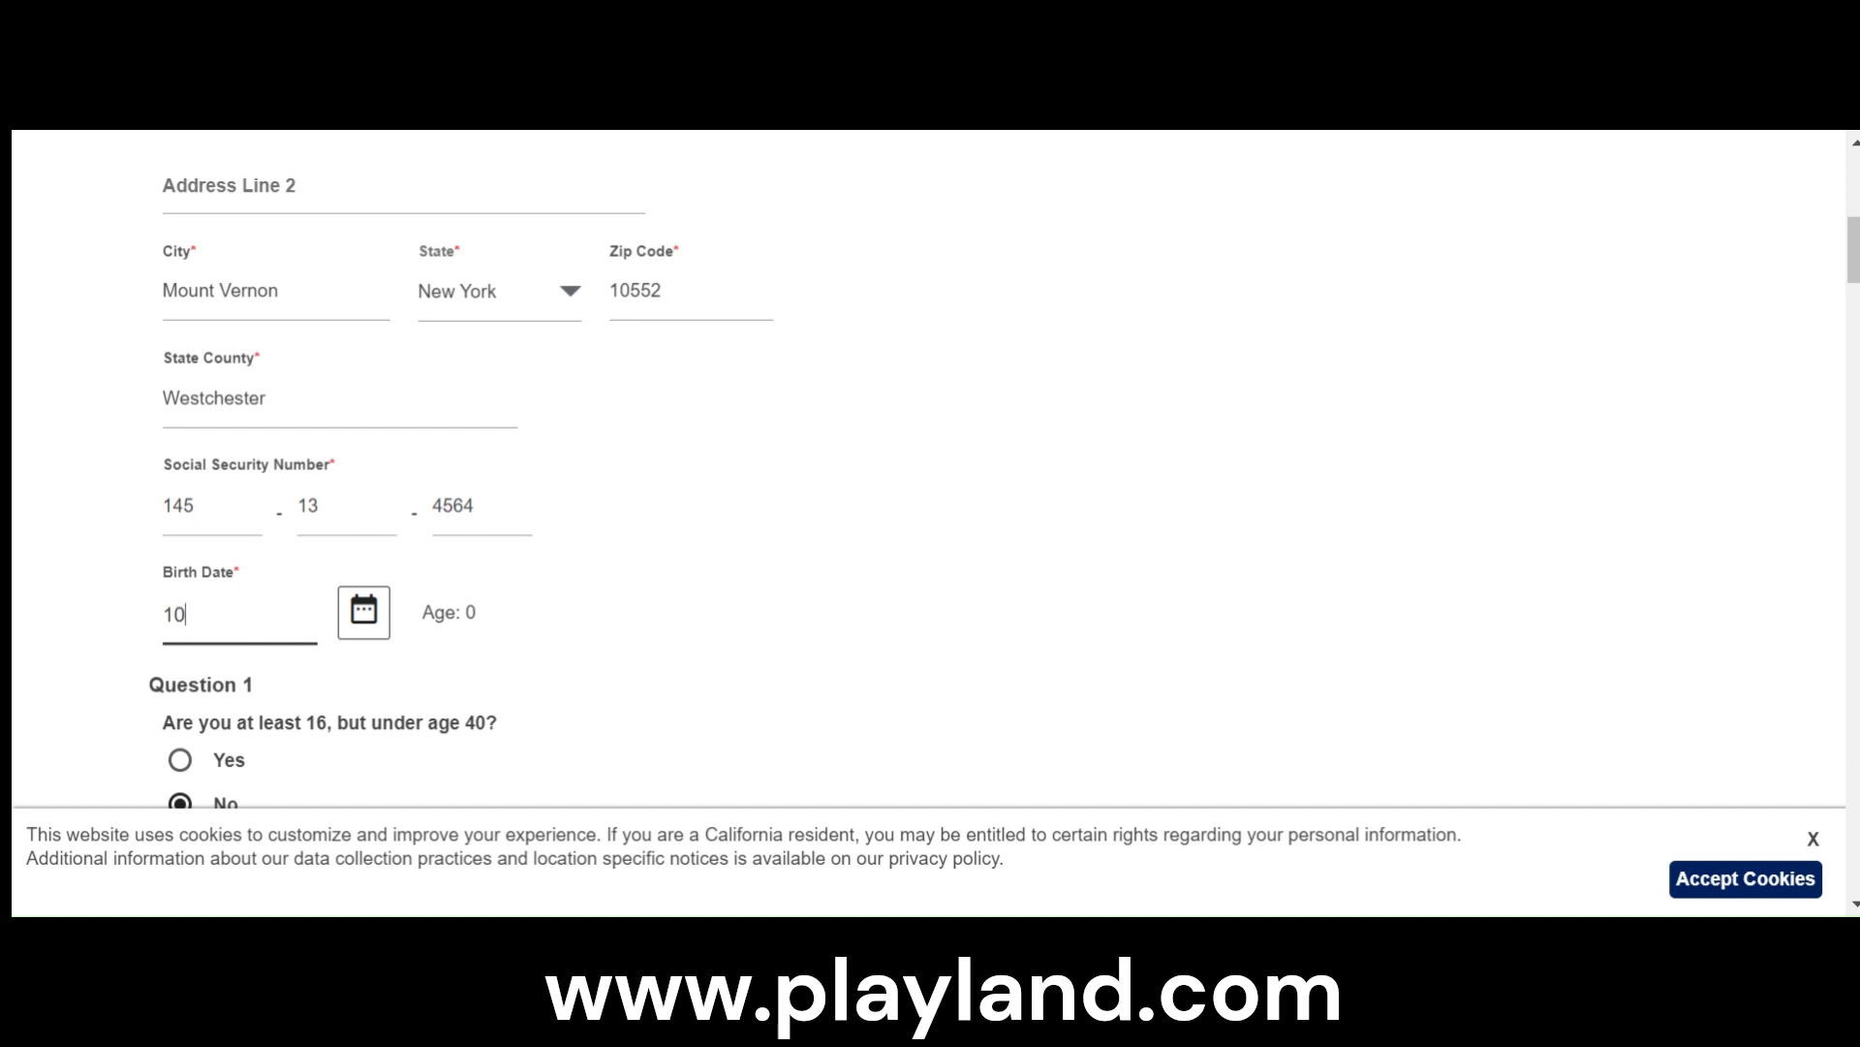
click(186, 619)
text(/)
key(Left)
text(/)
click(787, 595)
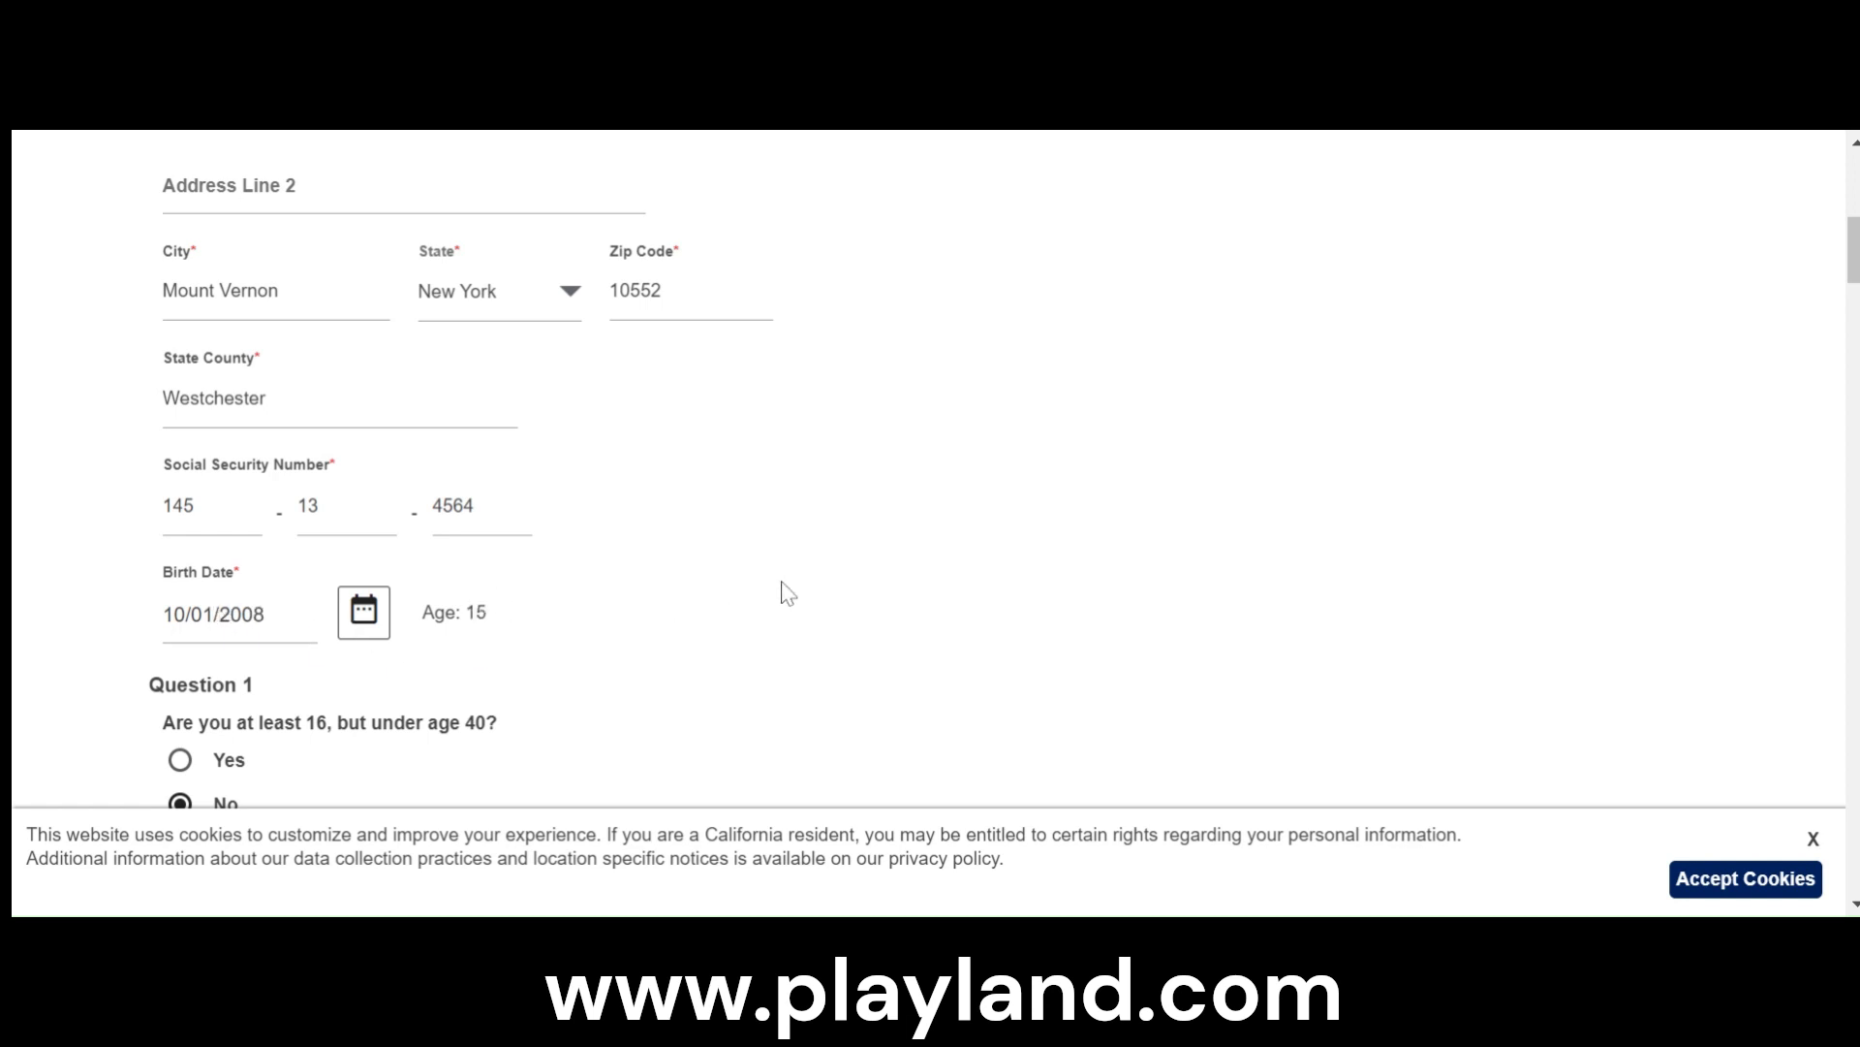
- Correct the year in the applicant's birth date
click(274, 630)
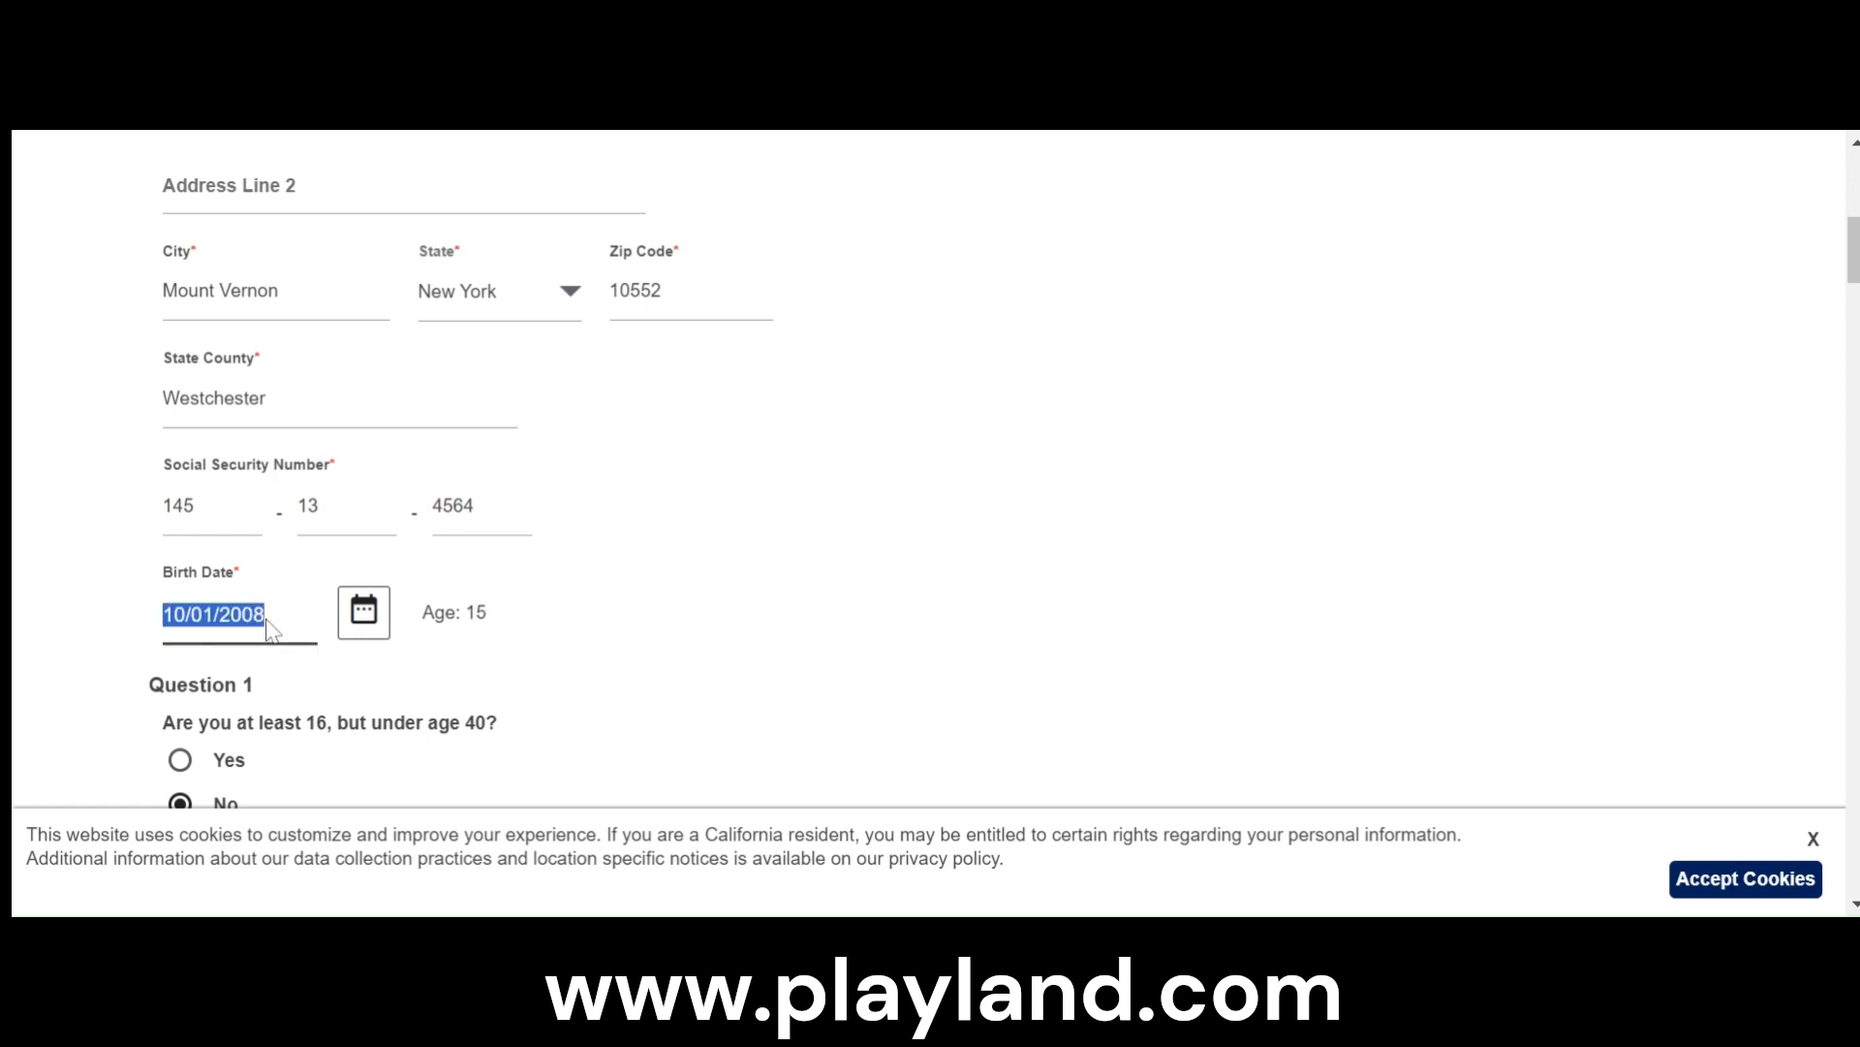
click(278, 627)
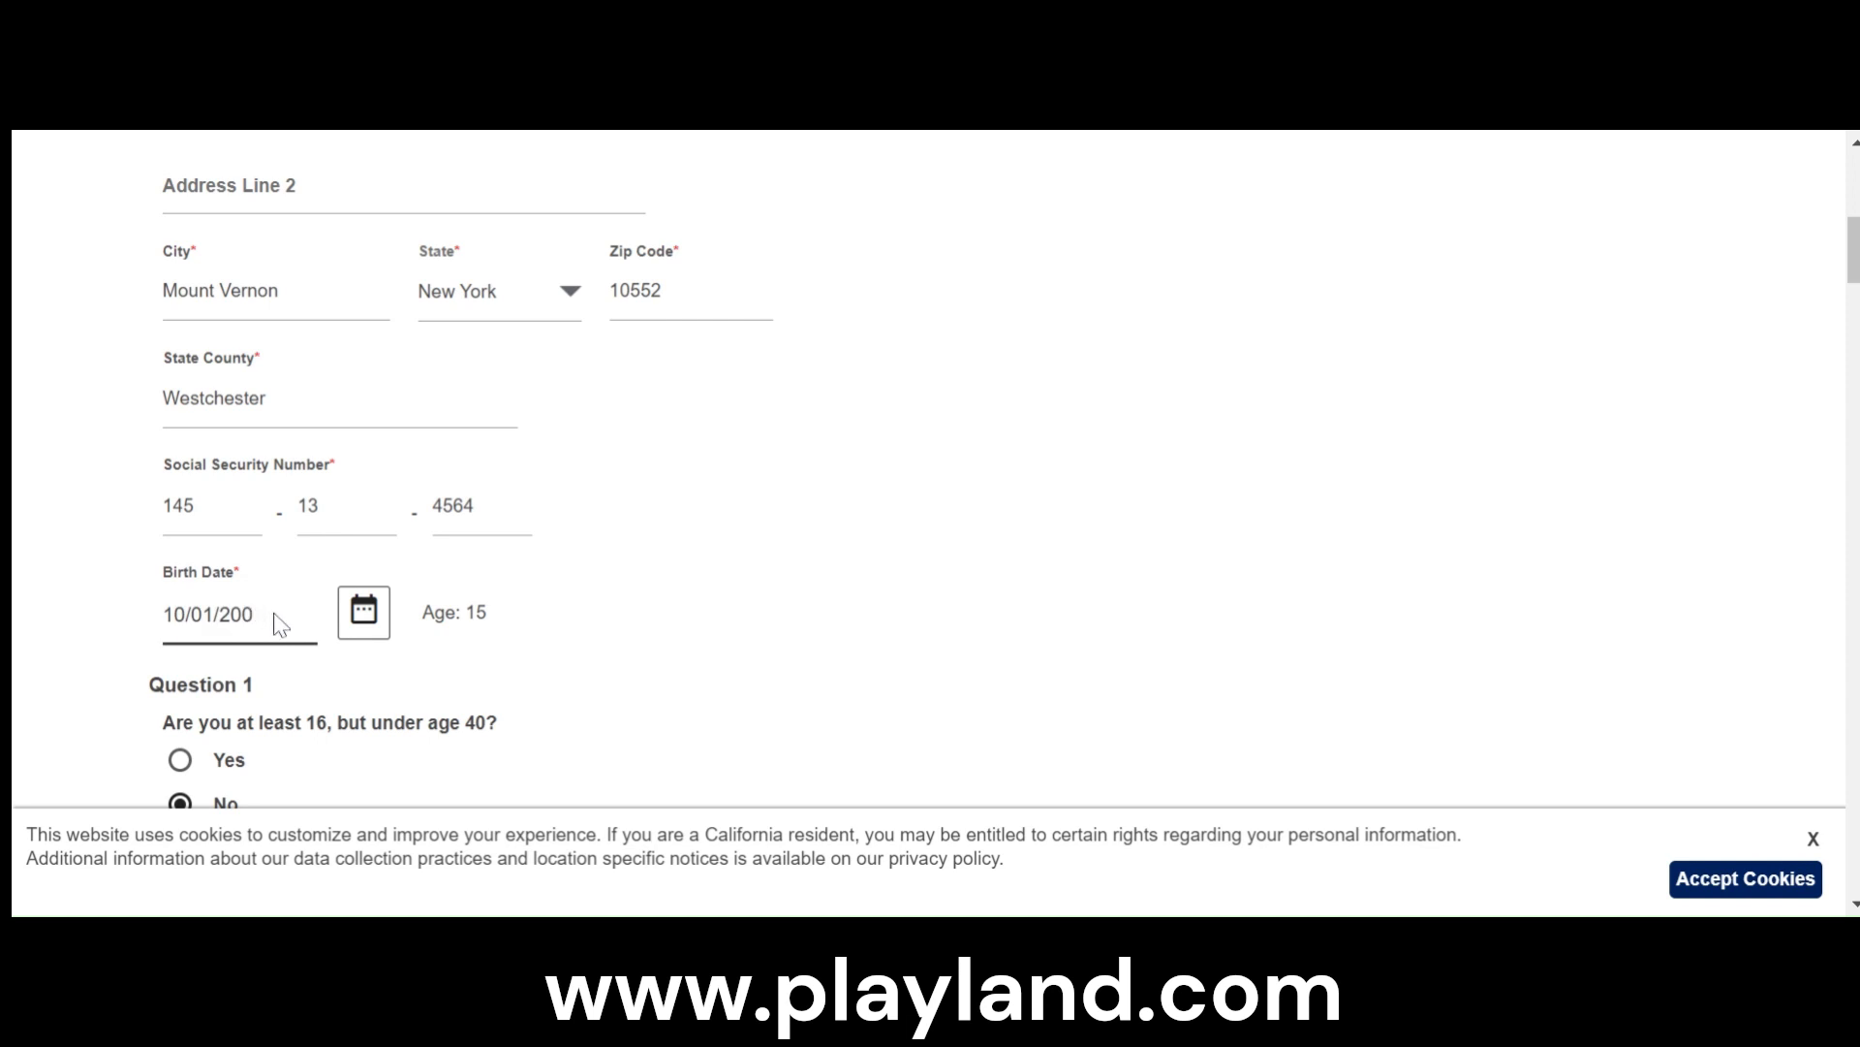
text(7)
click(752, 598)
- Answer Yes to being at least 16 but under age 40, and copy the birth date into Question 1's date of birth field
scroll(891, 690, down, 2)
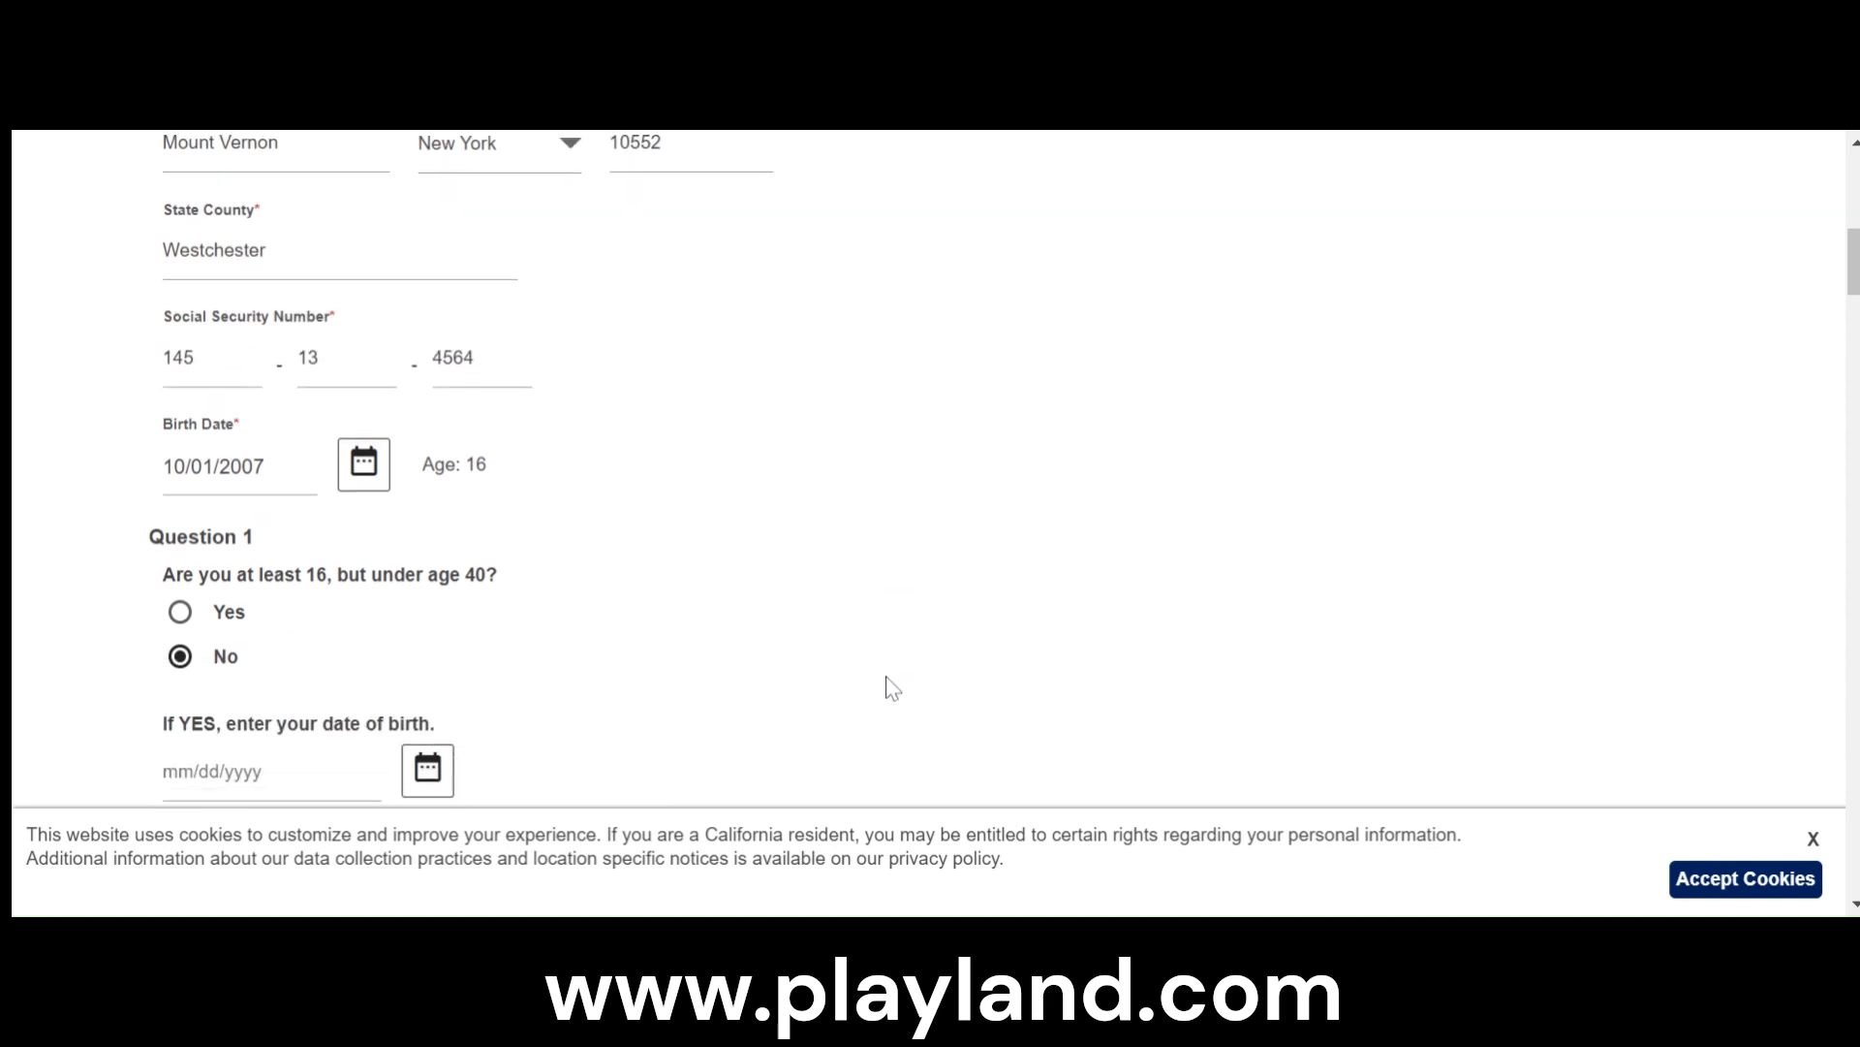
click(180, 611)
scroll(540, 685, down, 2)
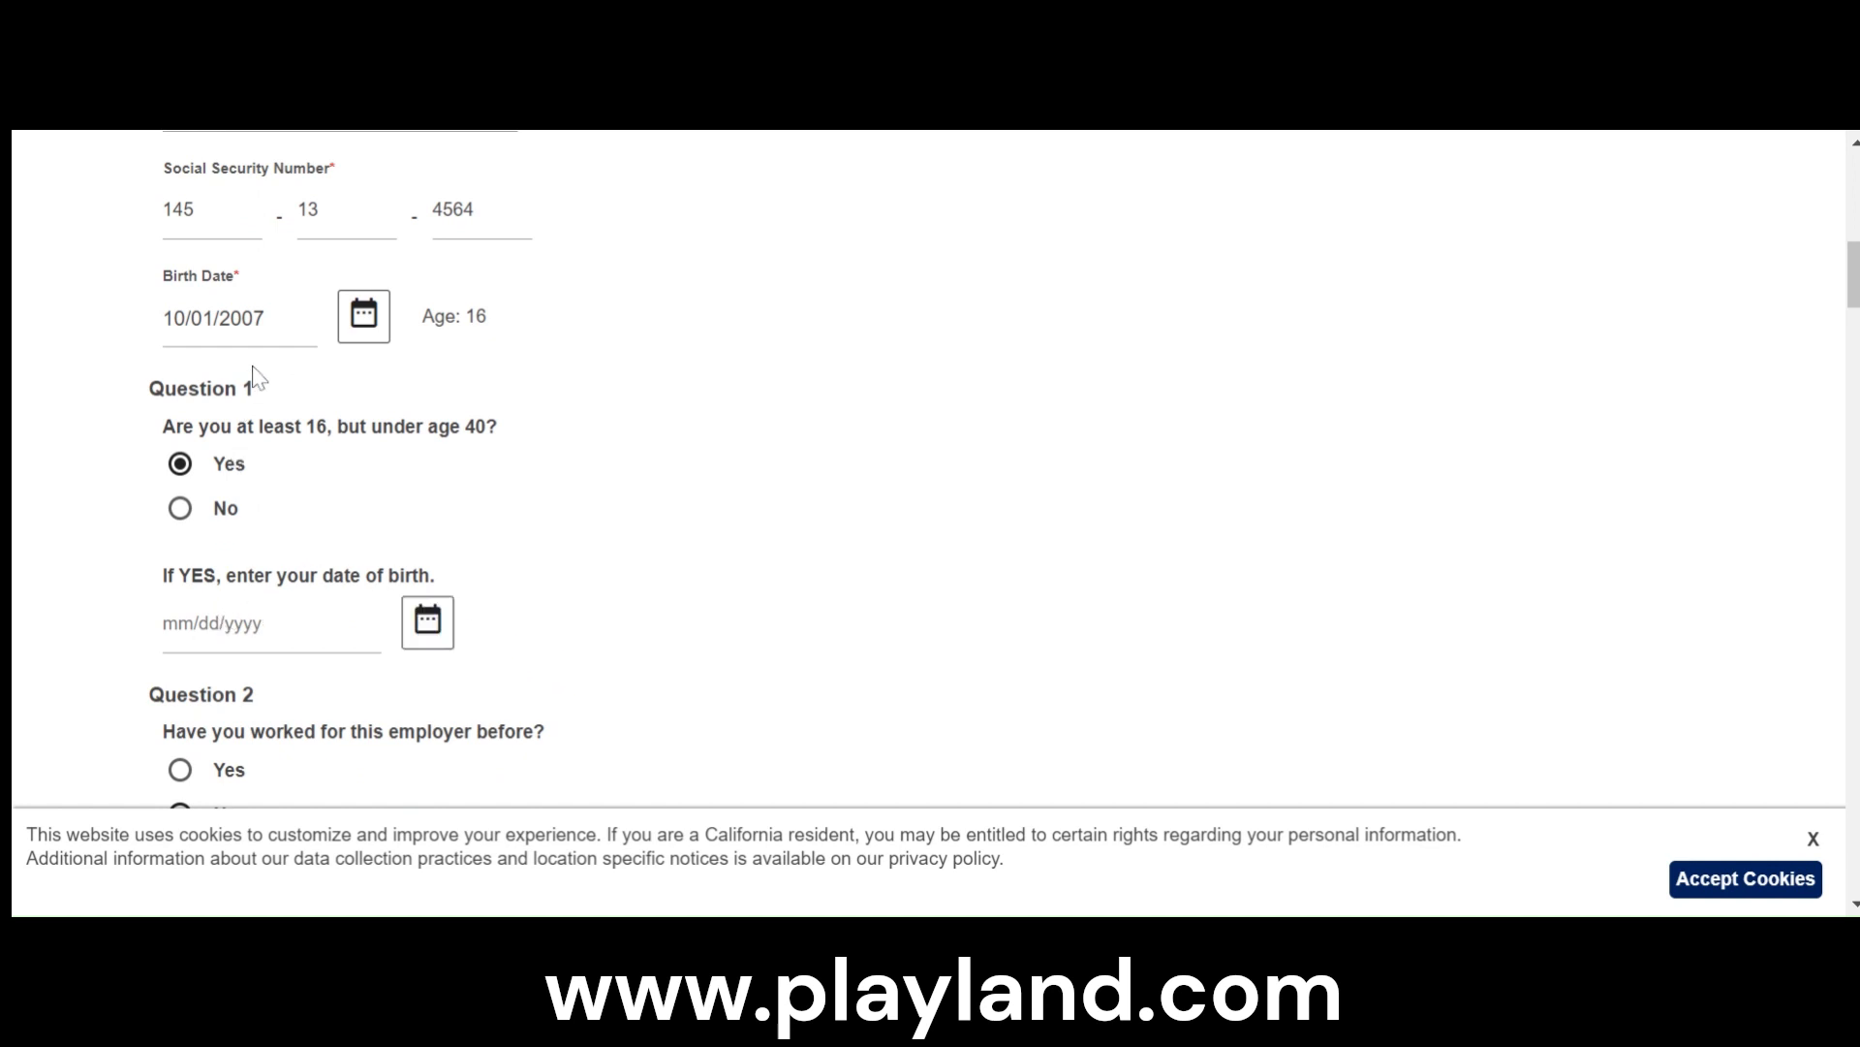
click(279, 327)
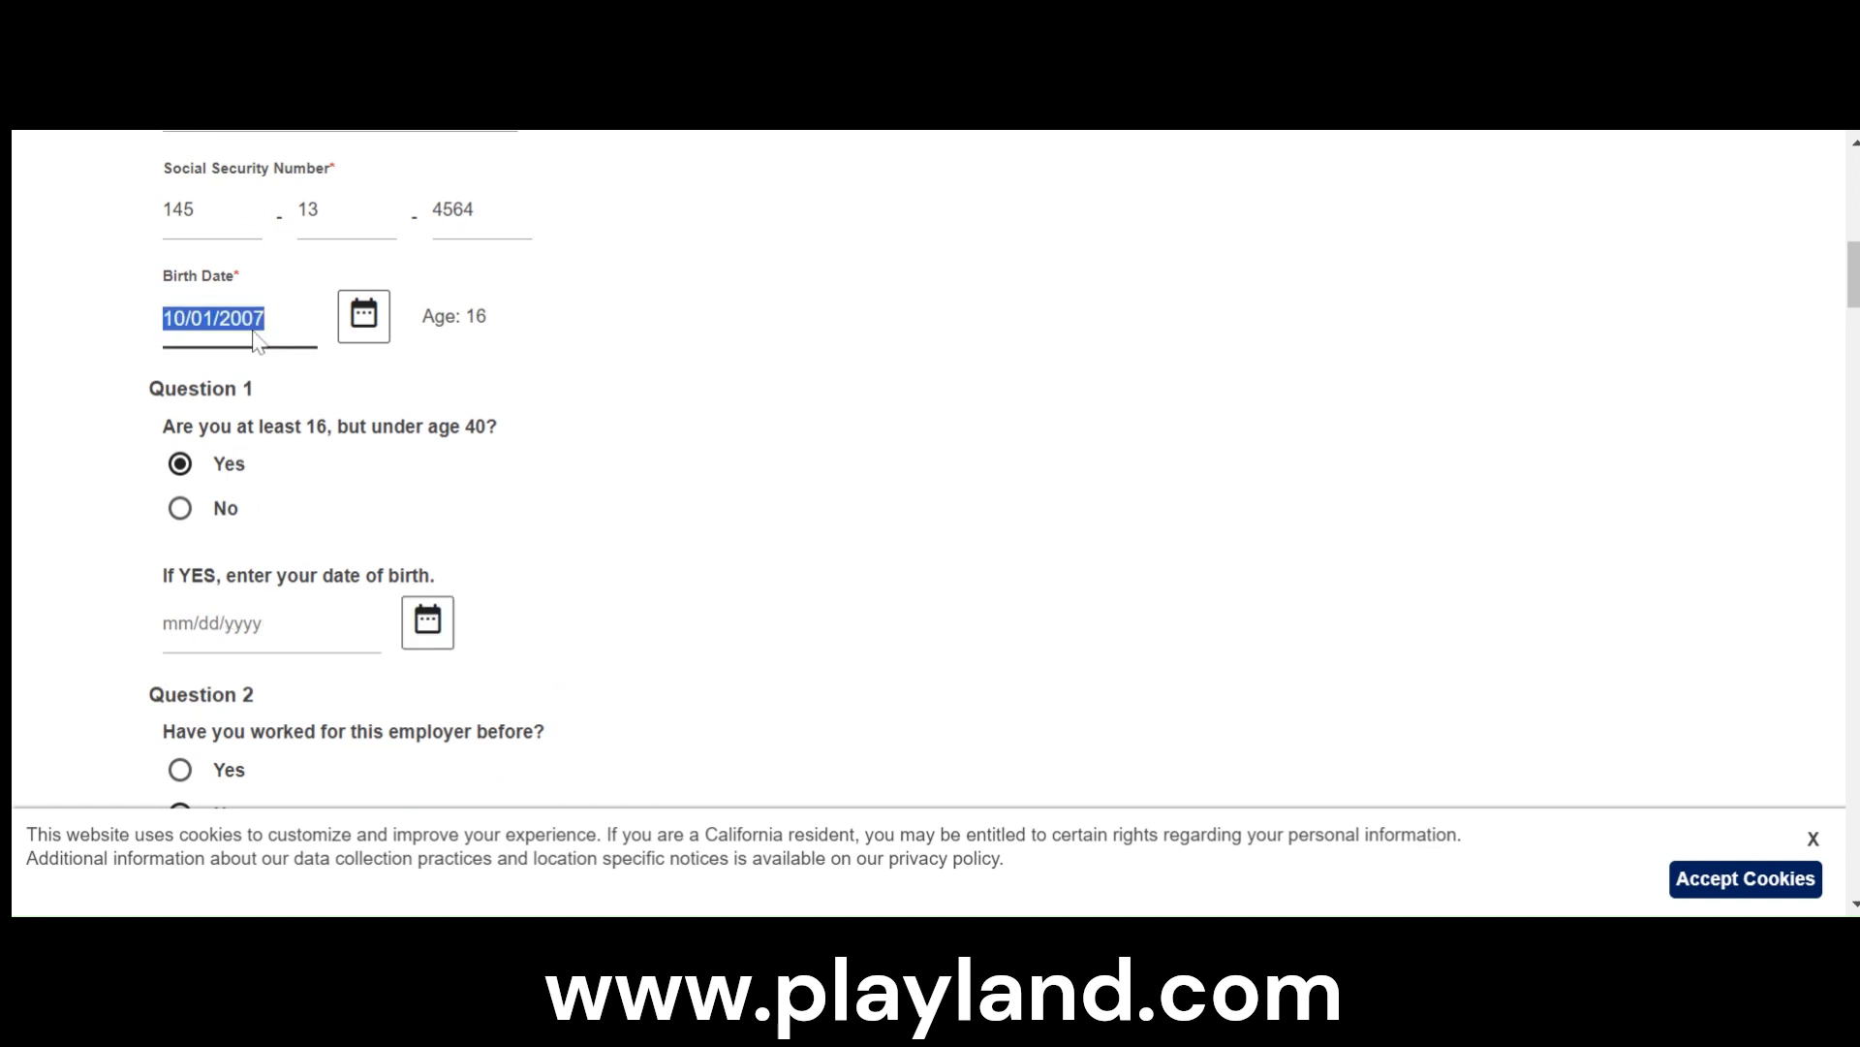
key(ctrl+c)
click(169, 623)
key(ctrl+v)
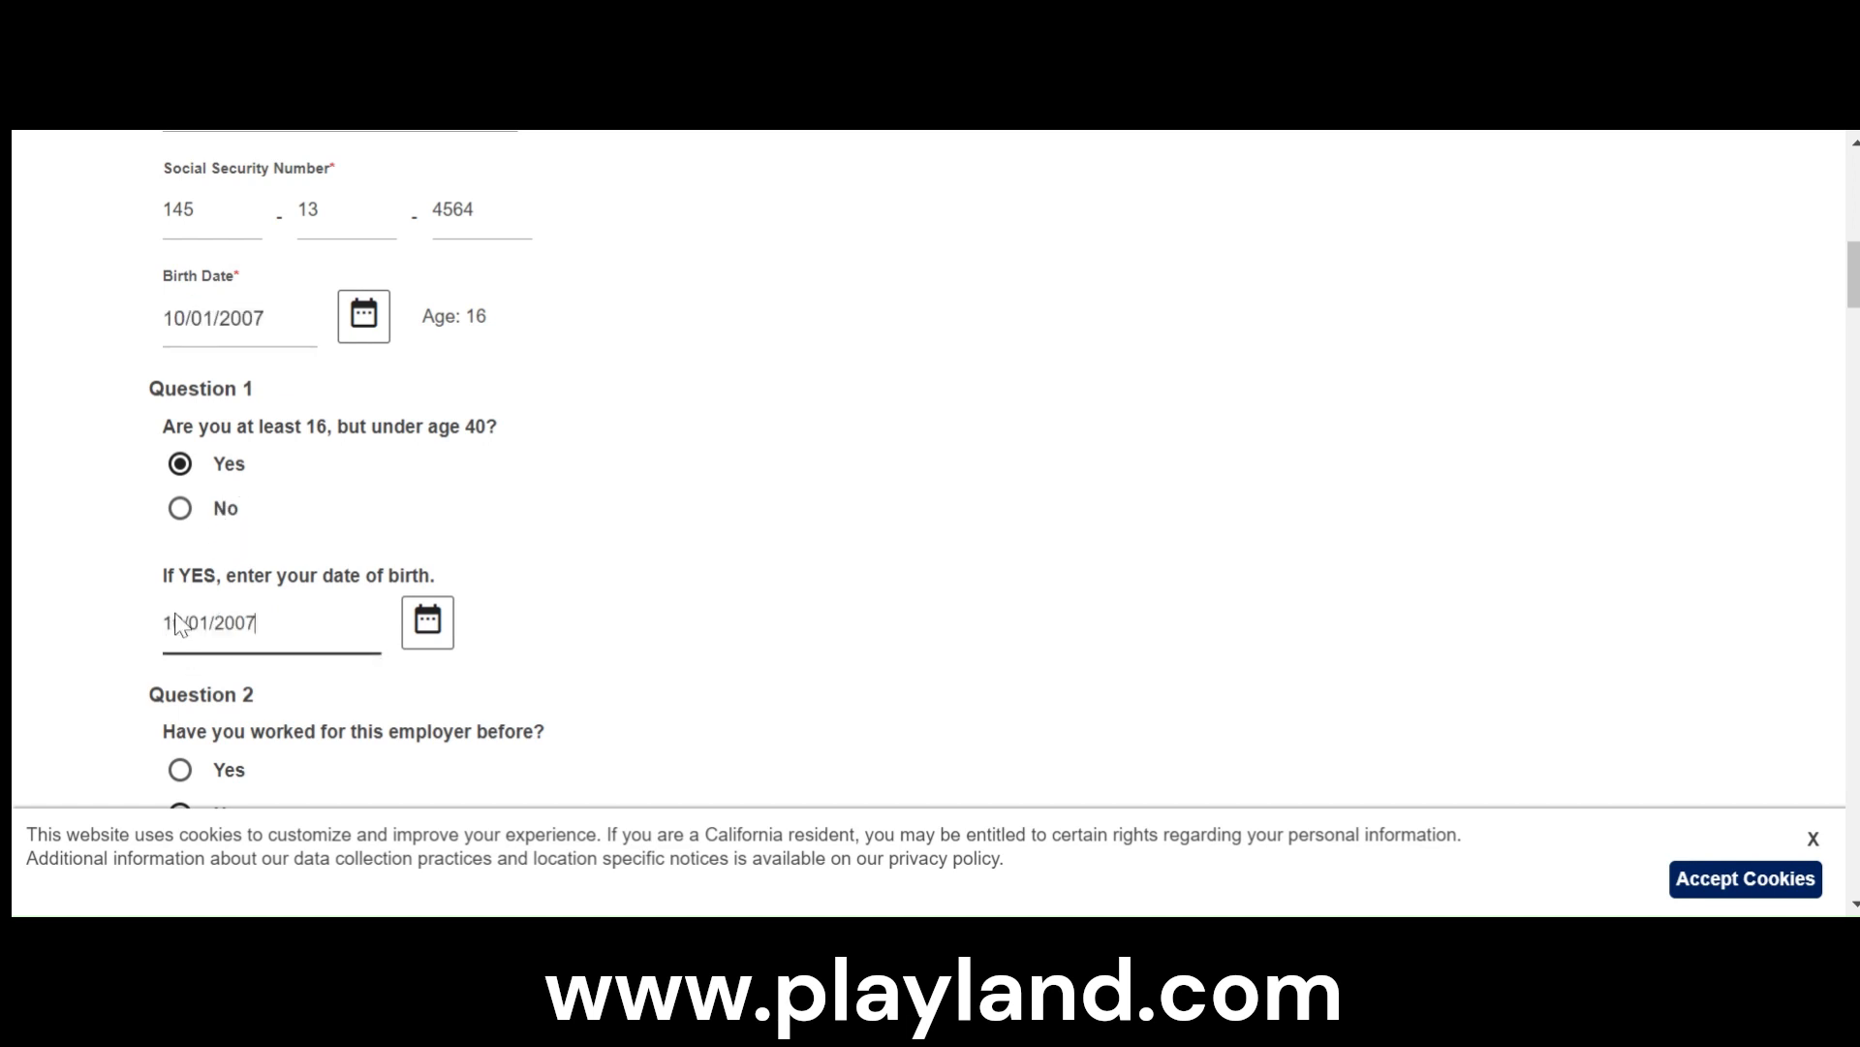
- Review the preset answers to Questions 2 through 10 and the Form 8850 Questions in the tax credit questionnaire
scroll(665, 578, down, 3)
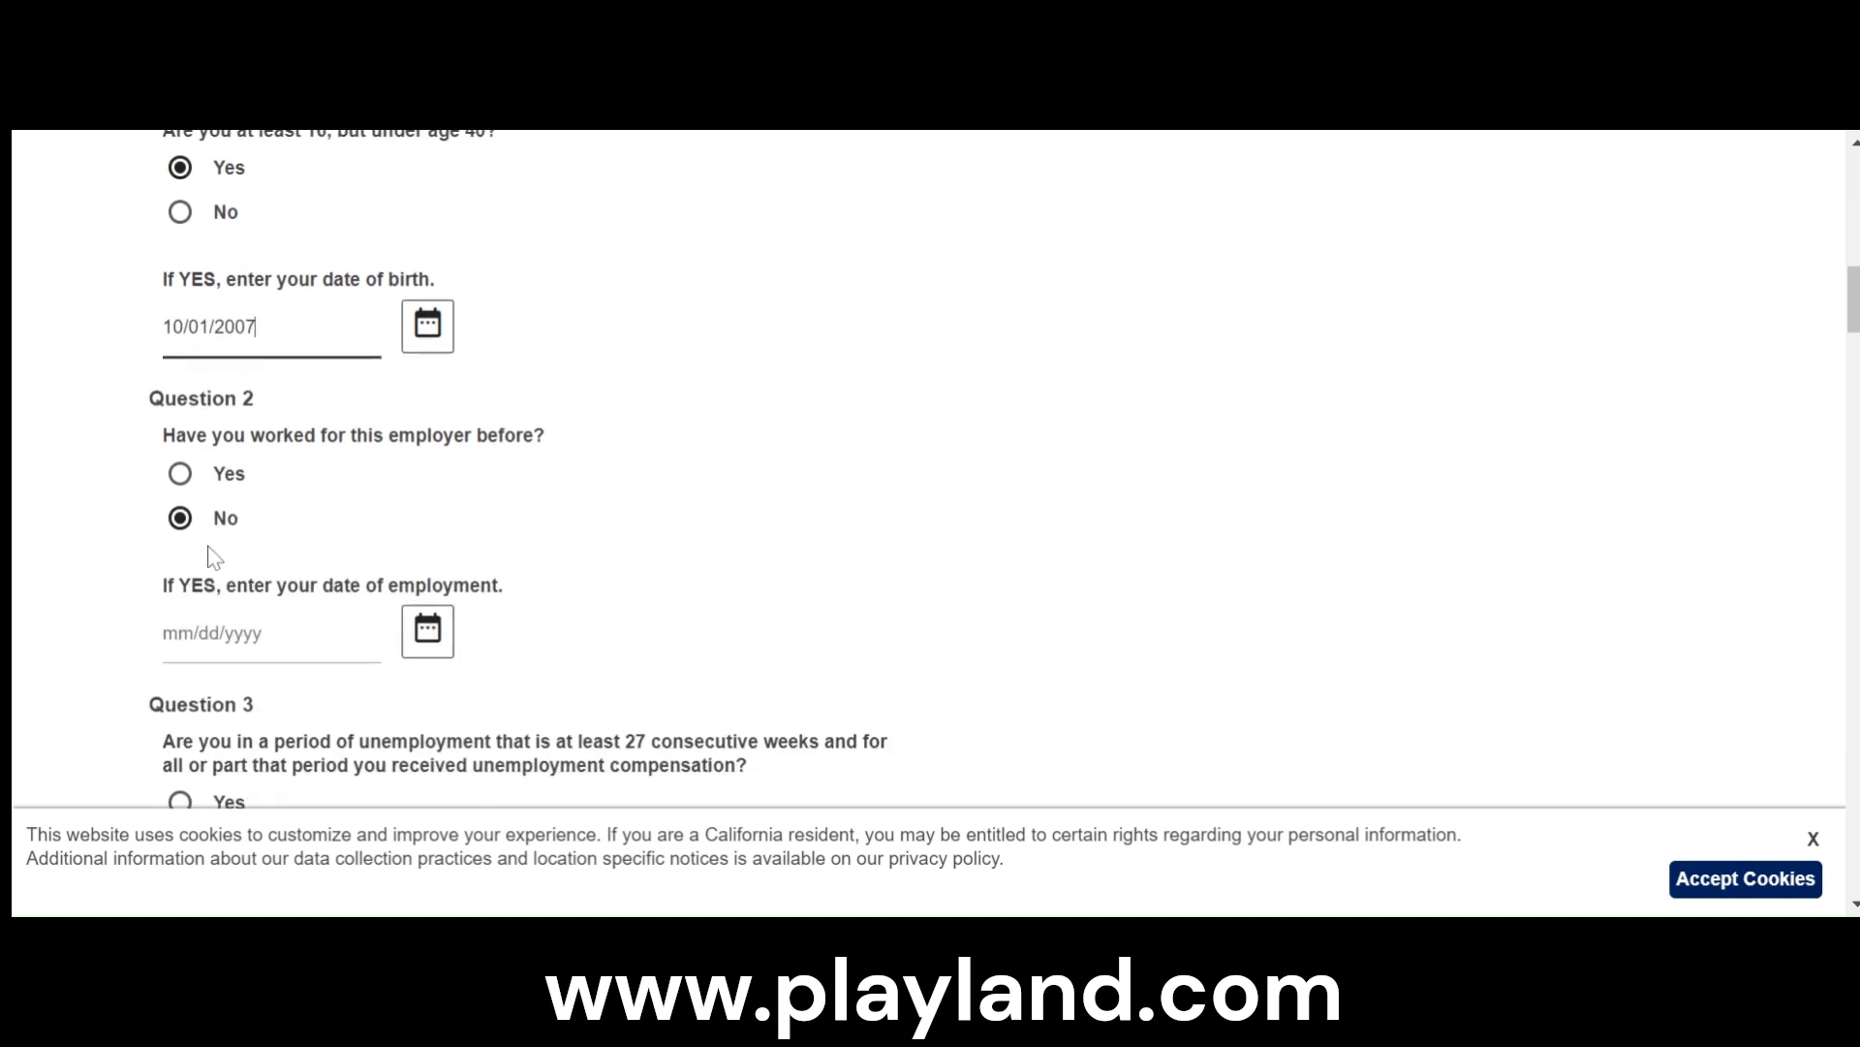
scroll(232, 591, down, 2)
scroll(281, 654, down, 3)
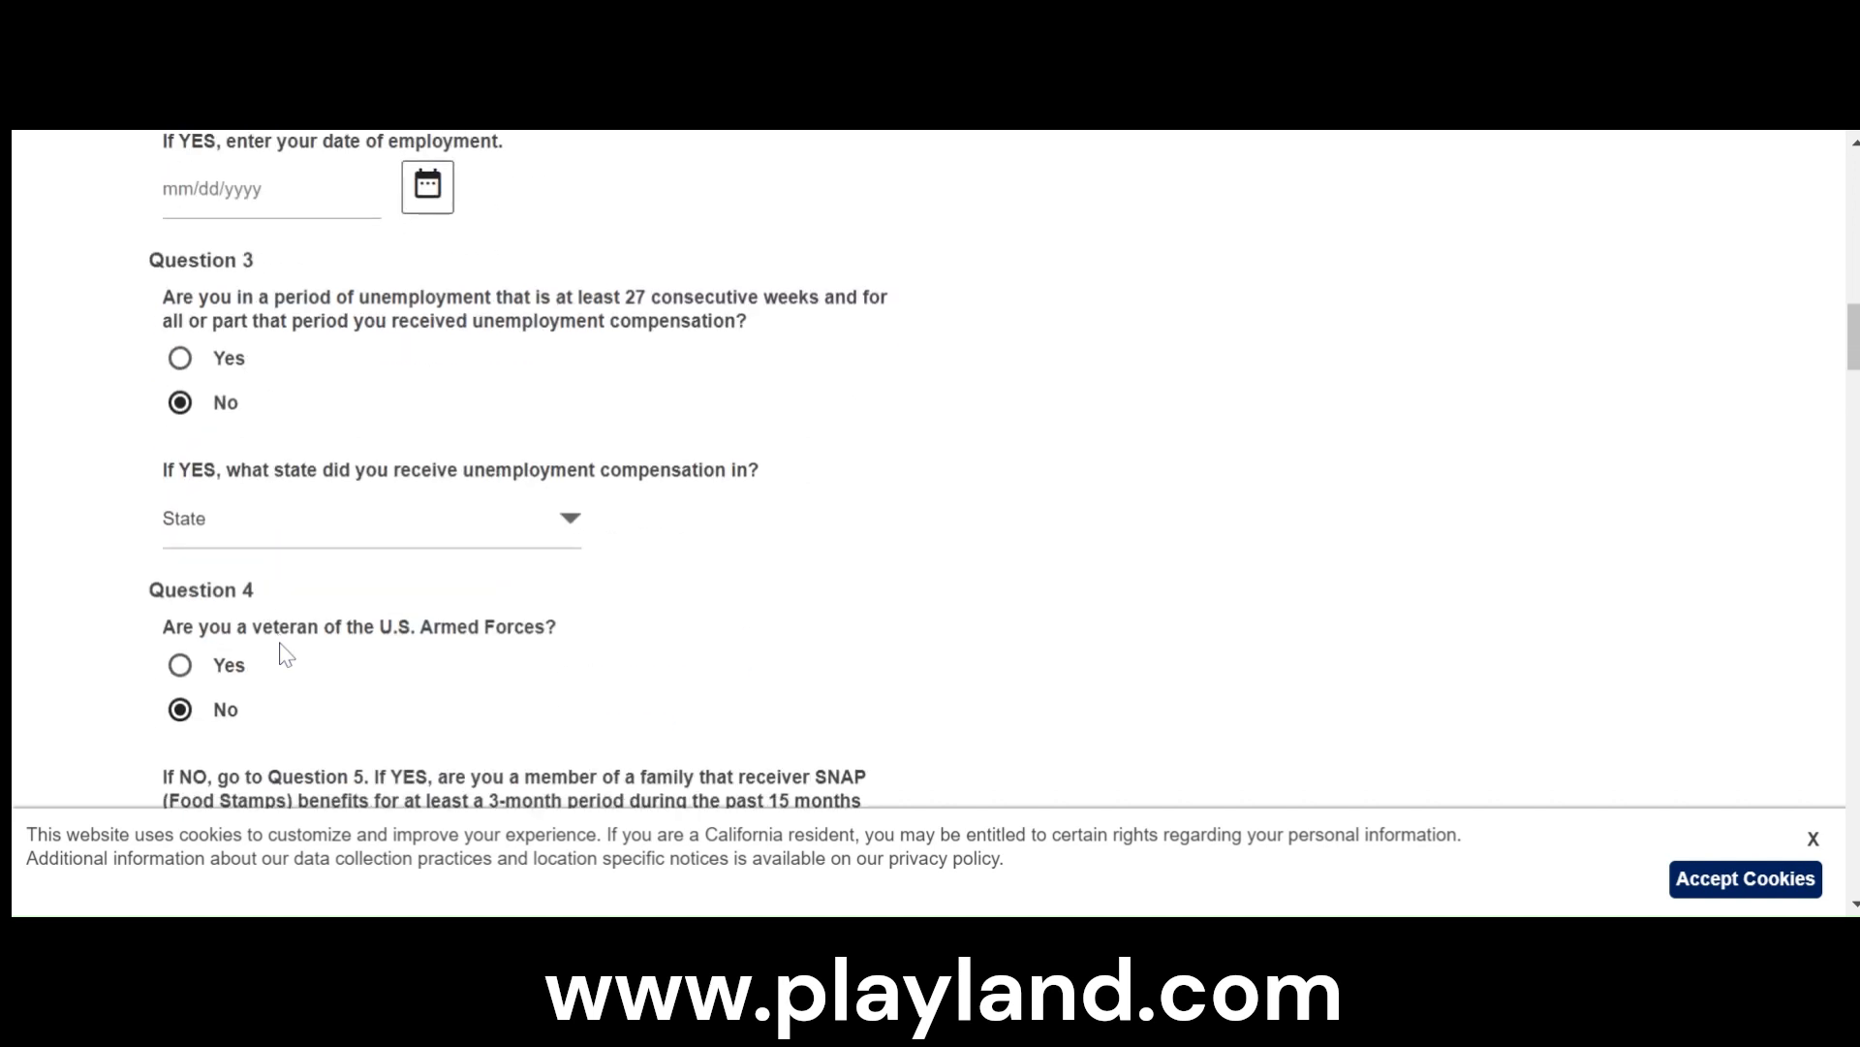
scroll(347, 641, down, 3)
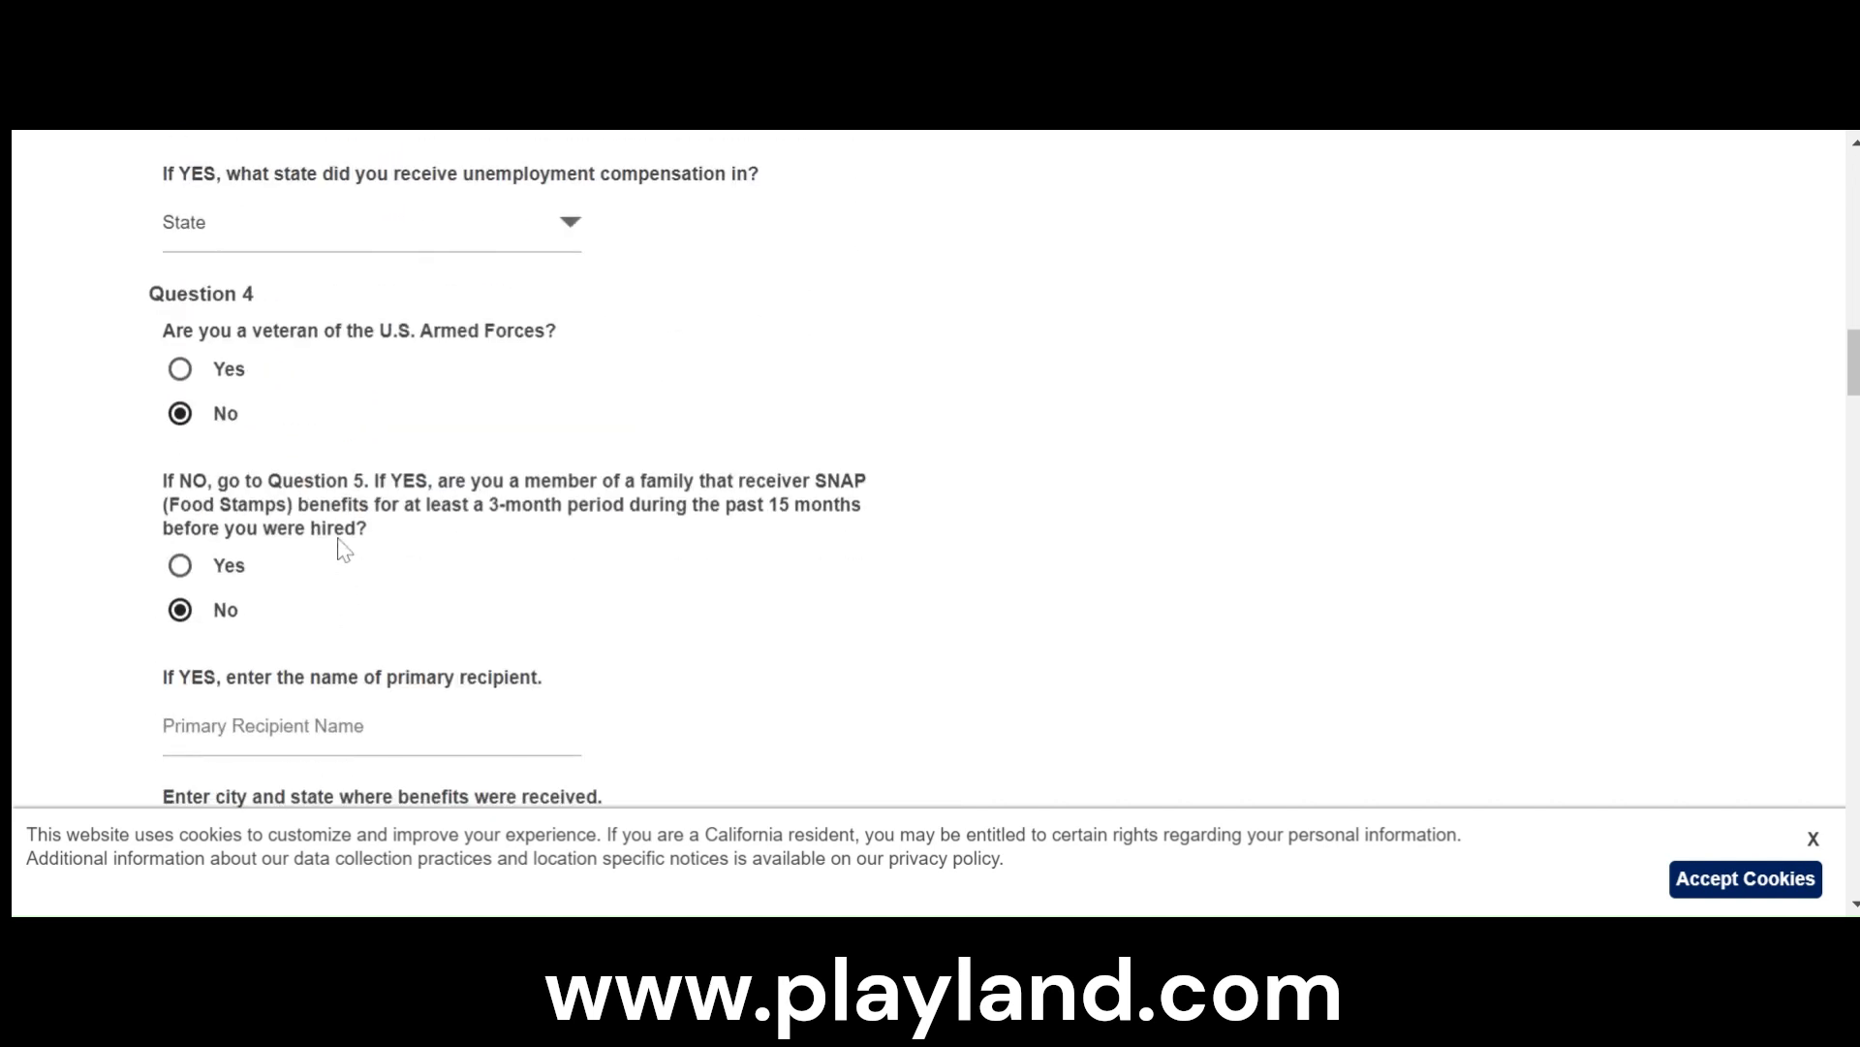
scroll(341, 548, down, 3)
scroll(499, 611, down, 2)
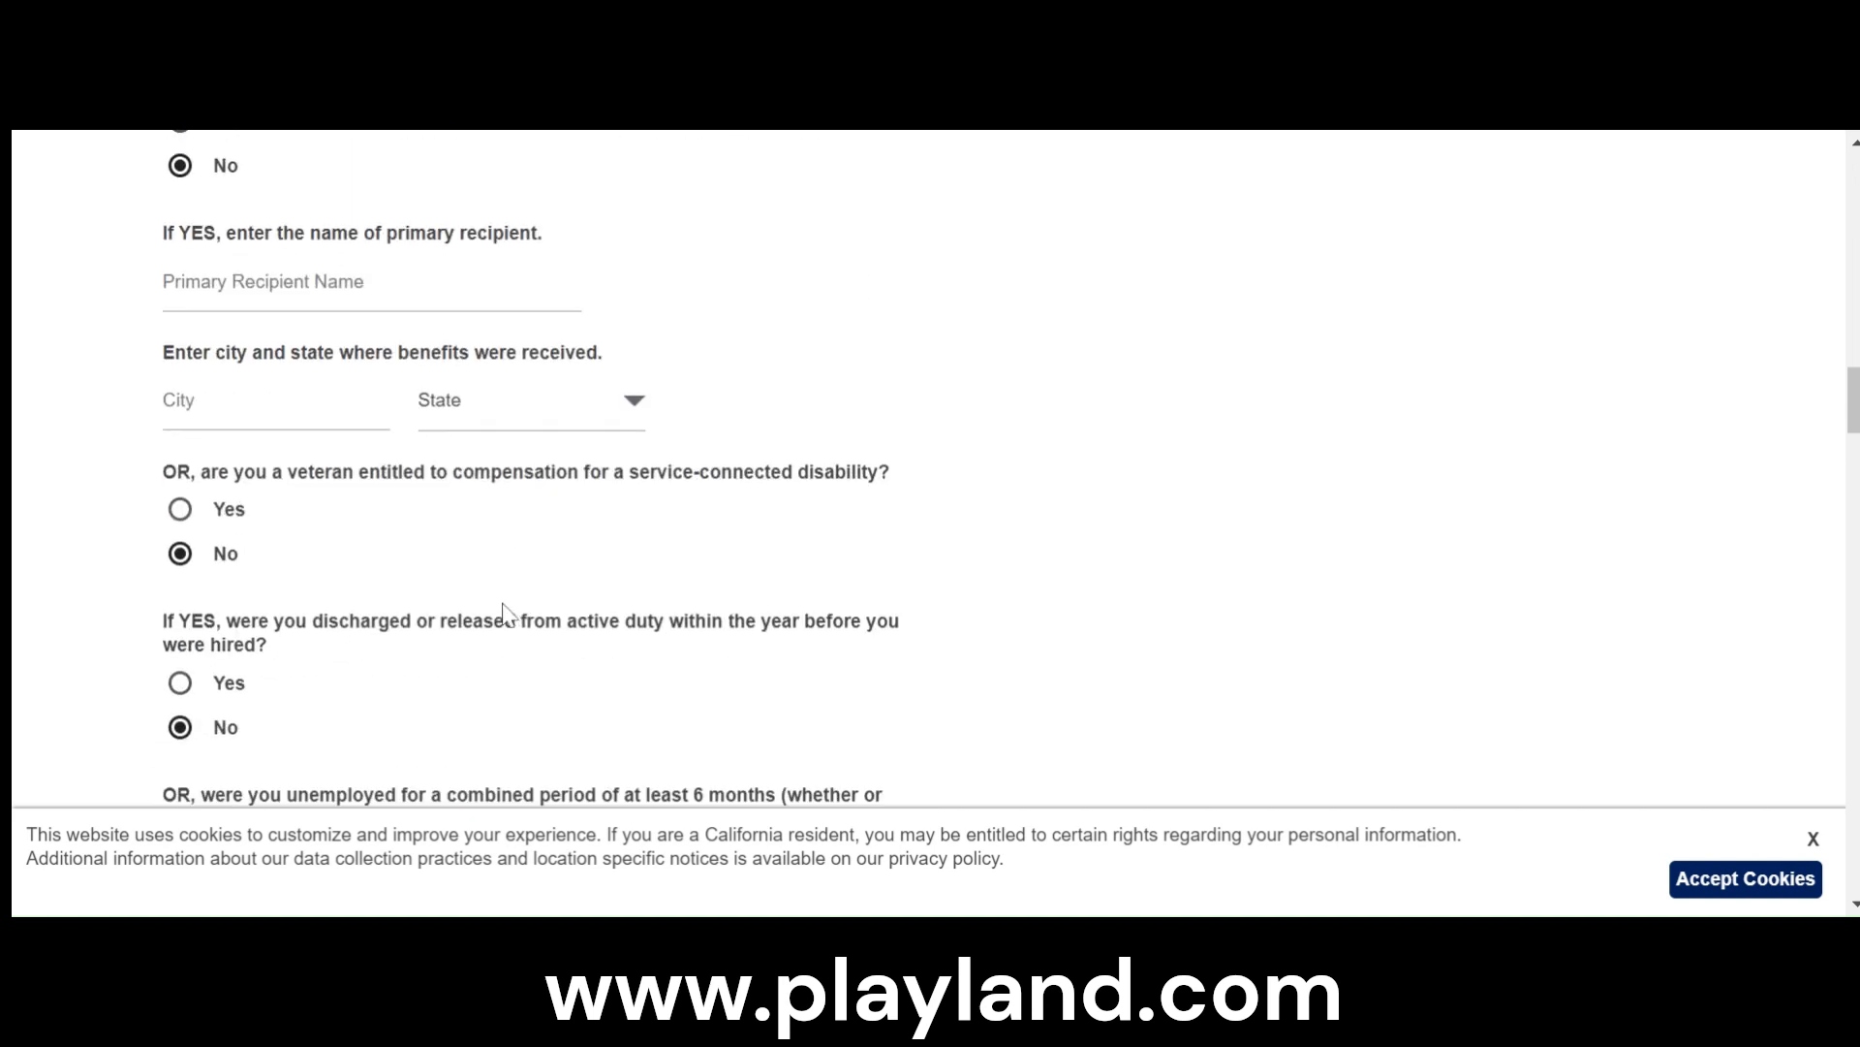
scroll(349, 519, down, 2)
scroll(330, 587, down, 2)
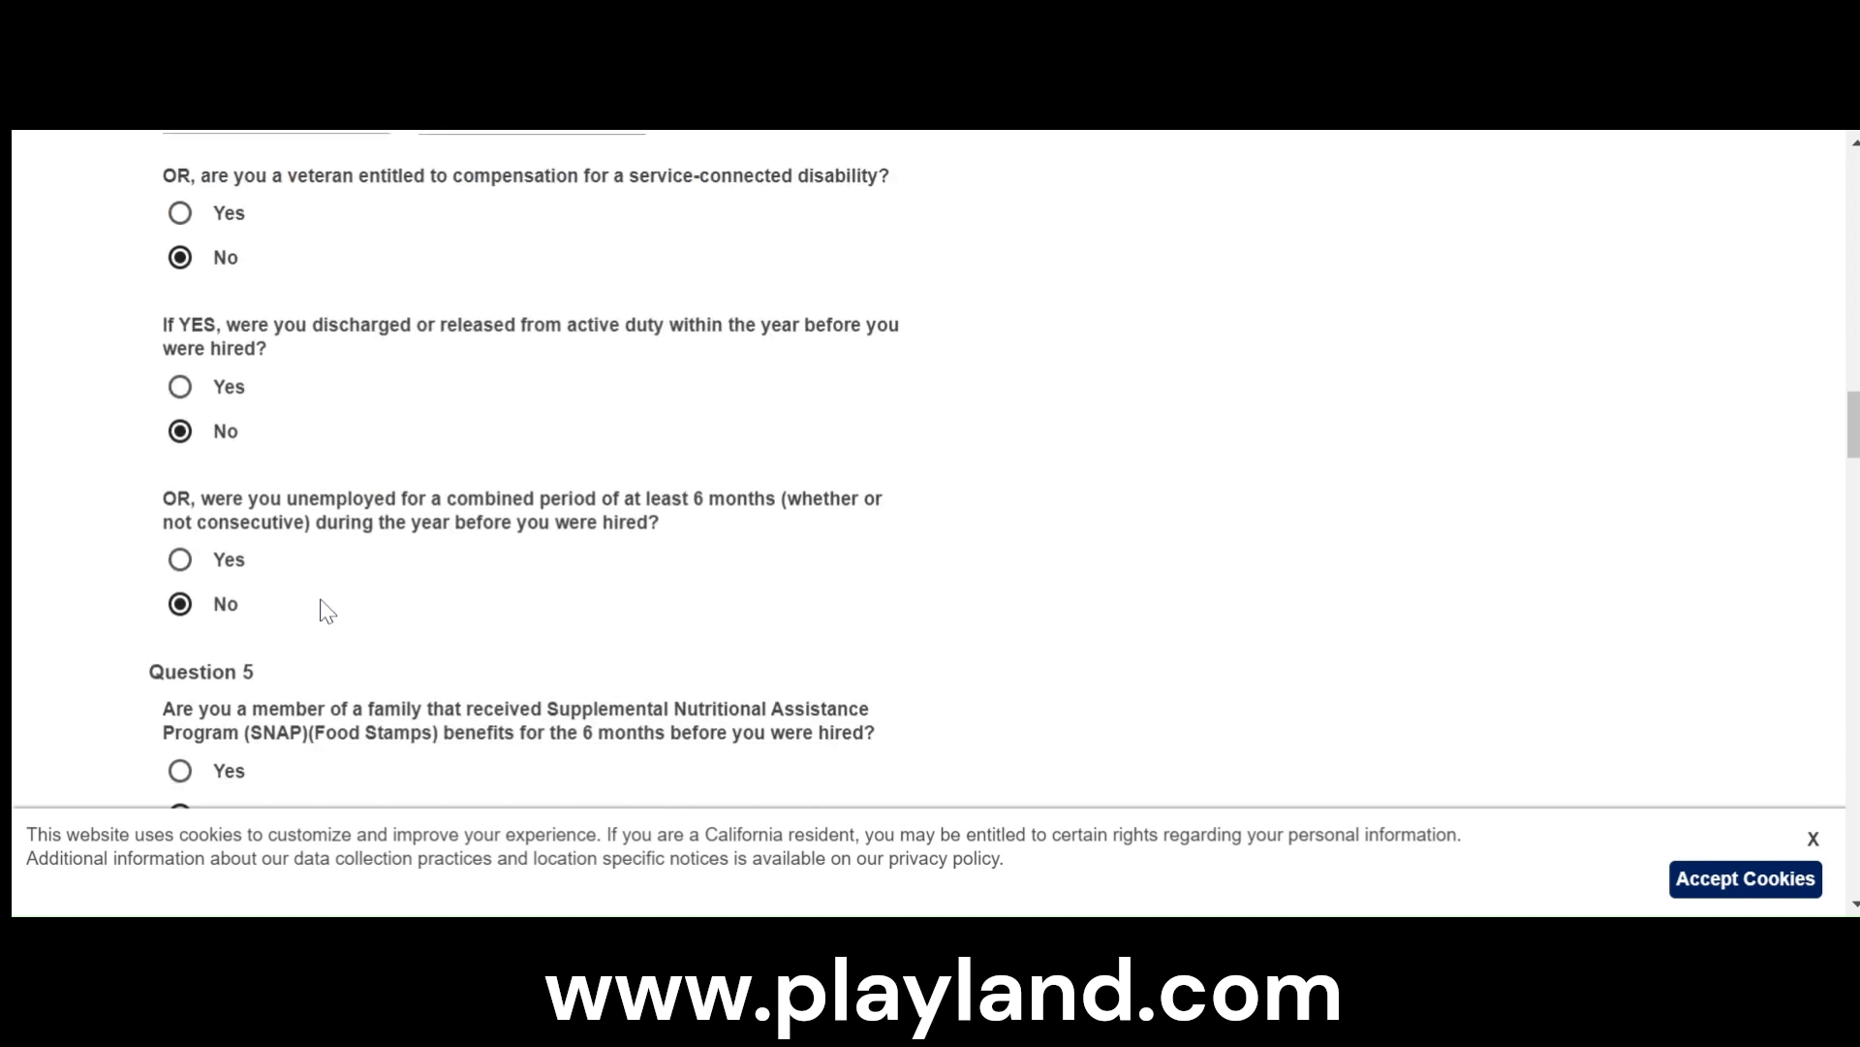
scroll(330, 613, down, 2)
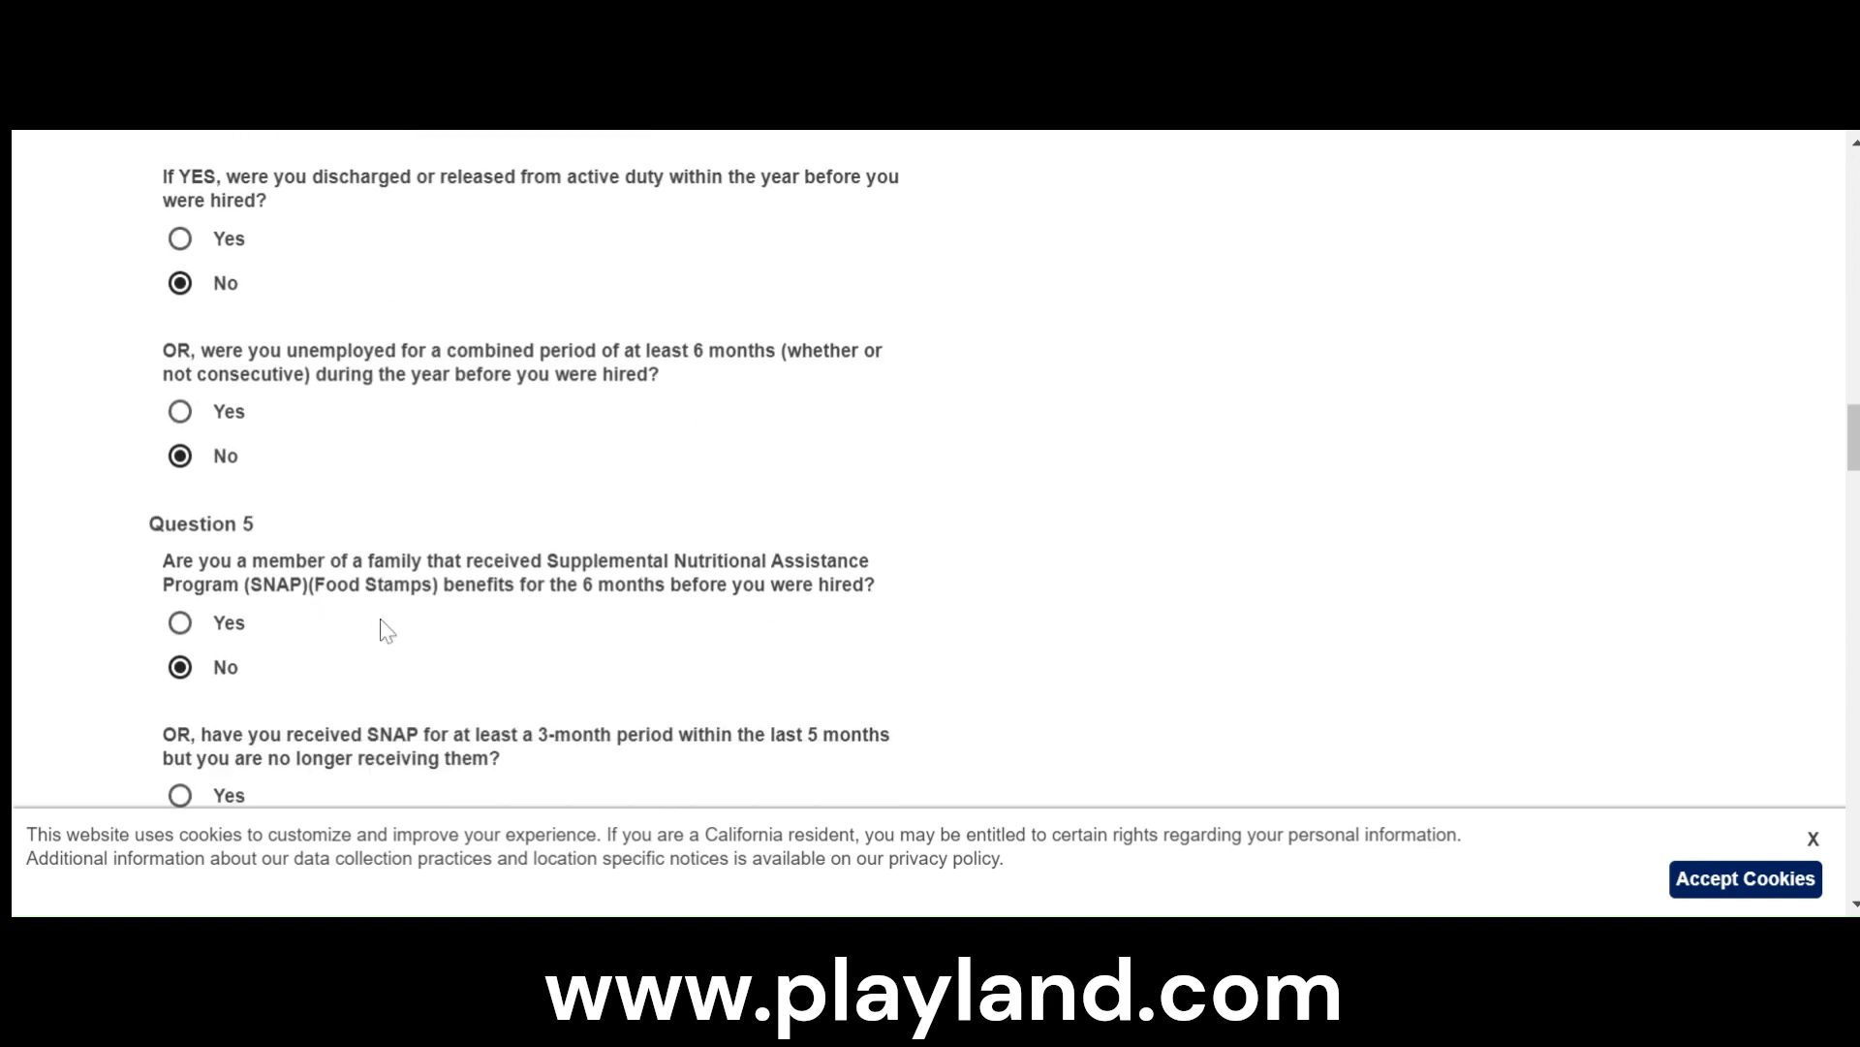
scroll(520, 668, down, 1)
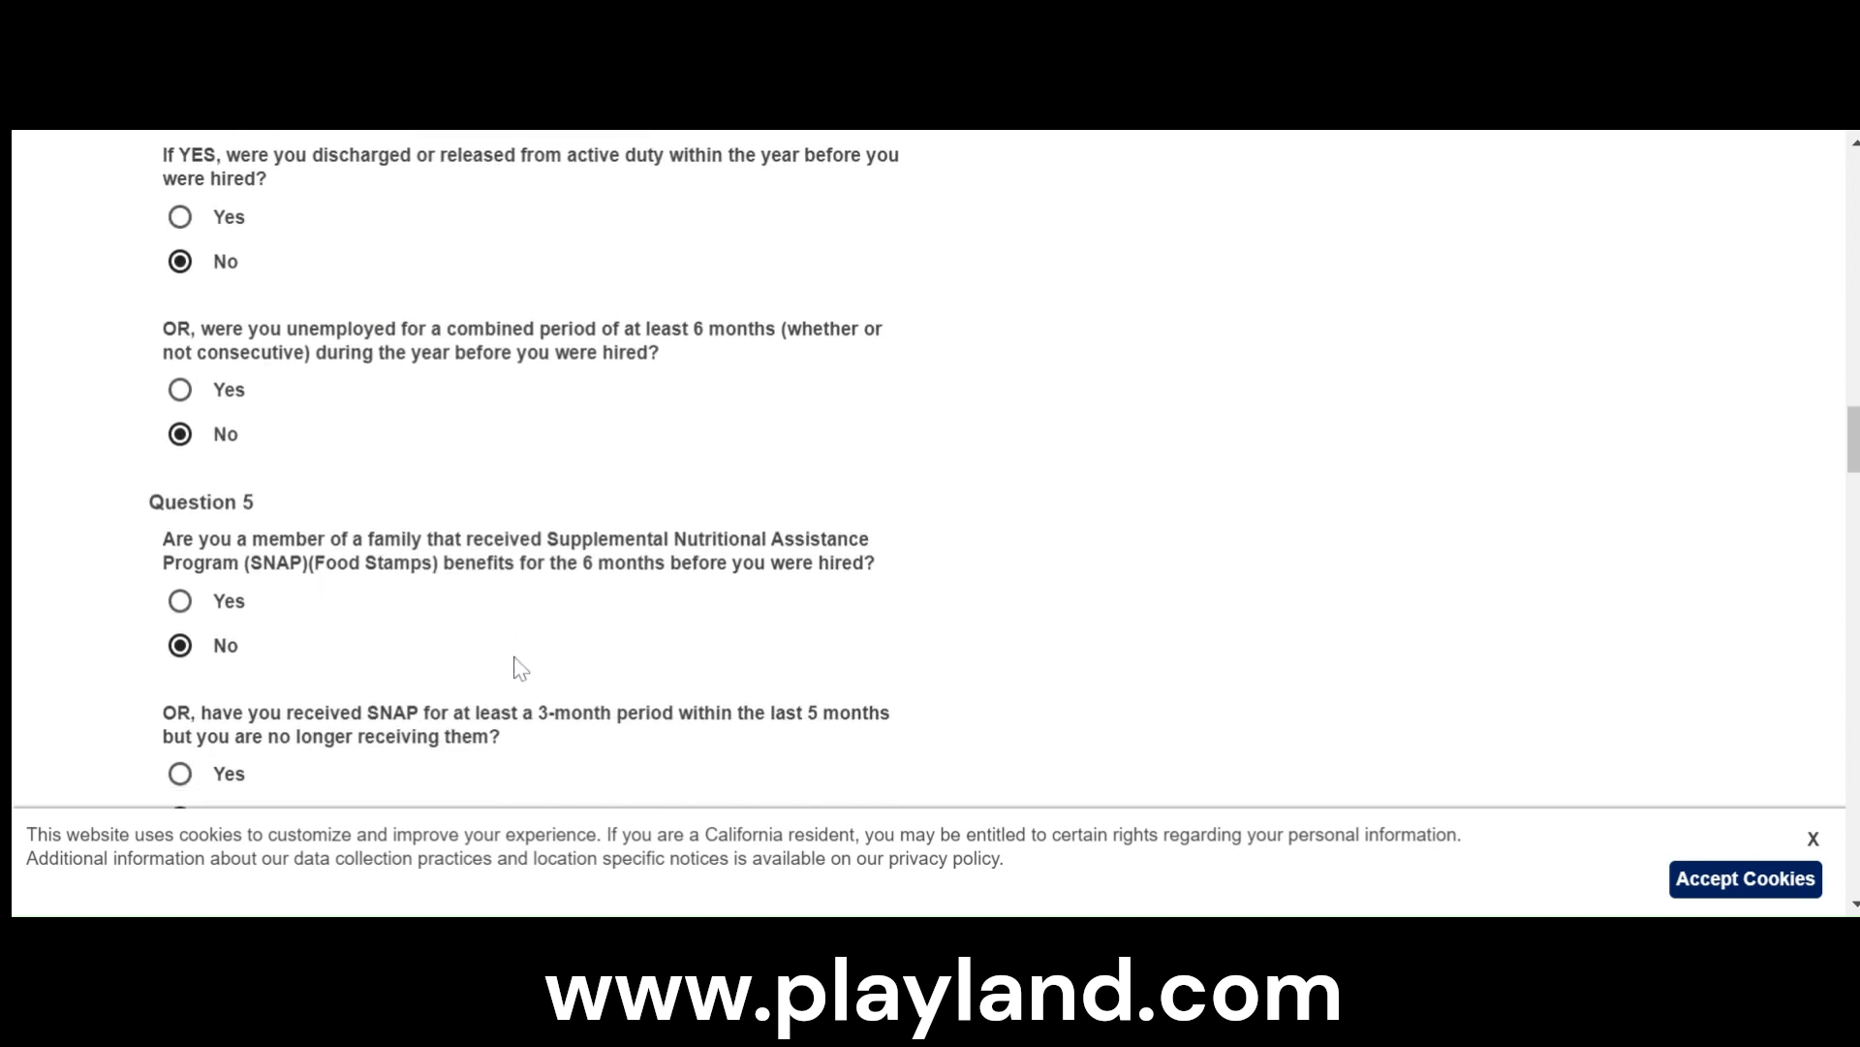
scroll(519, 669, down, 6)
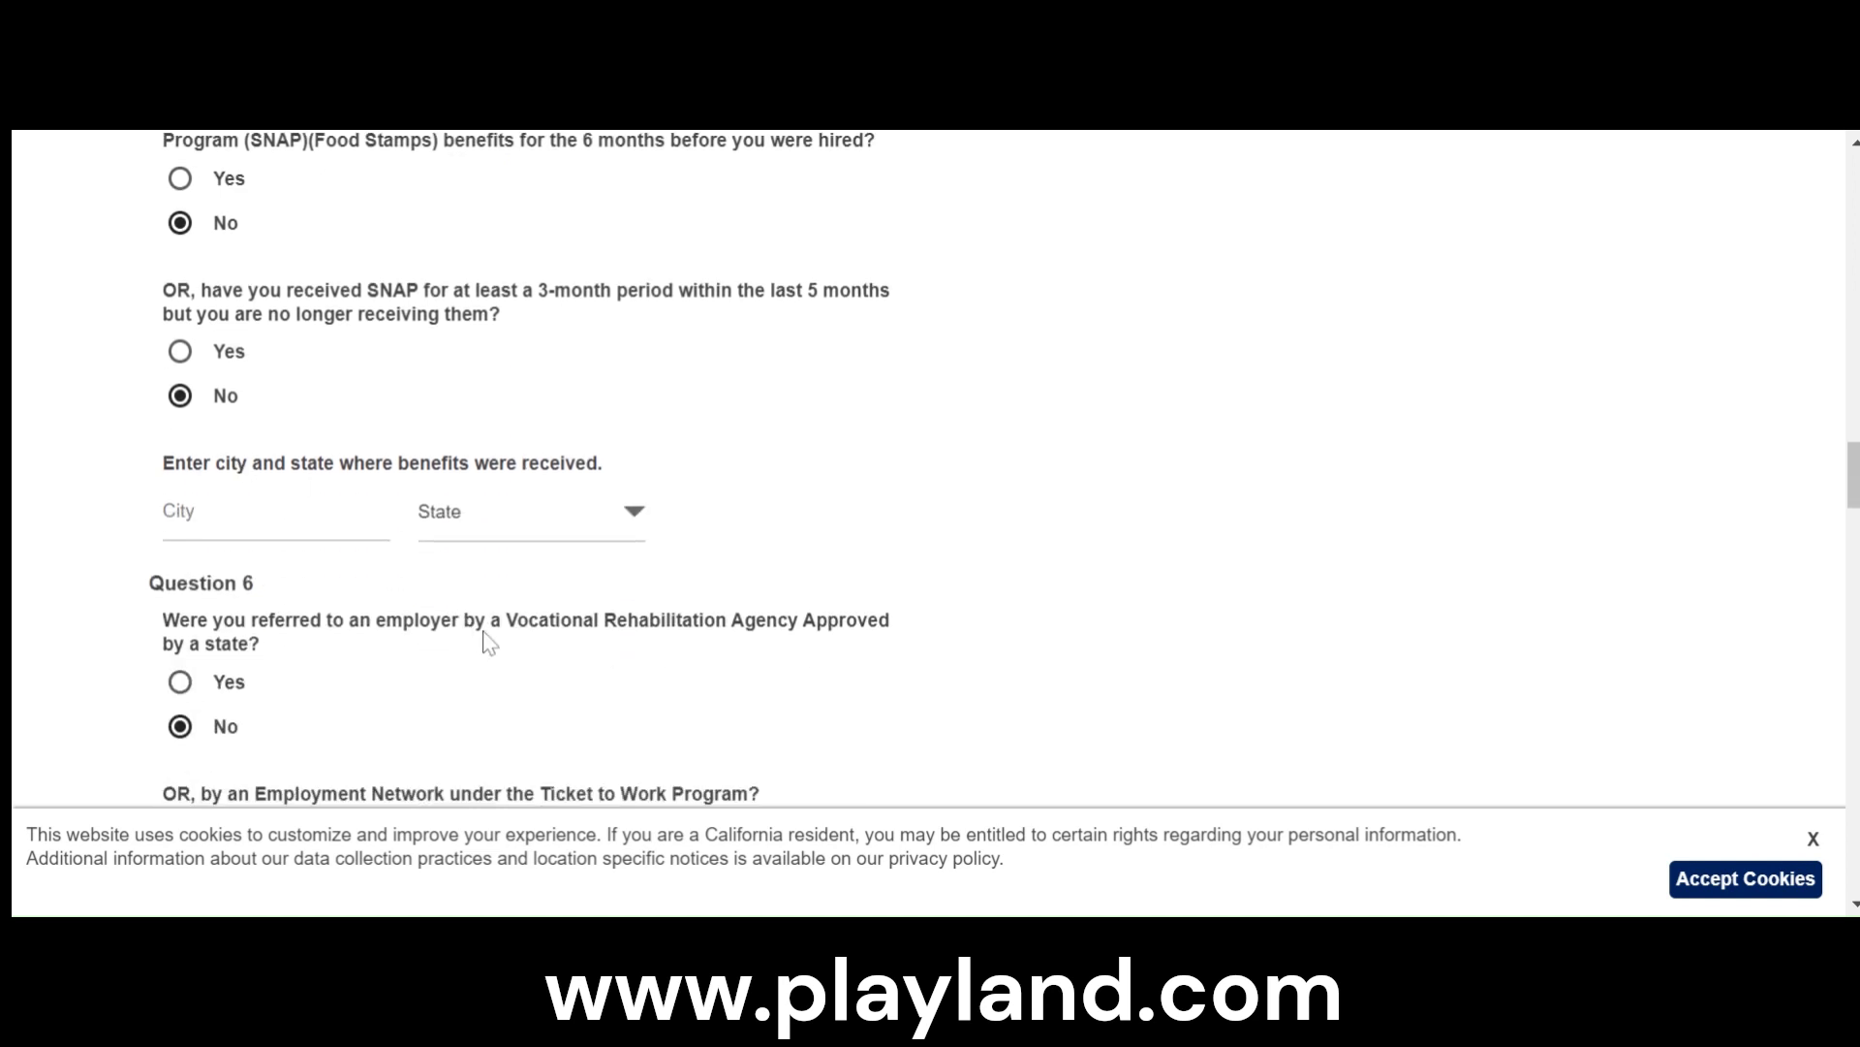
scroll(490, 642, down, 6)
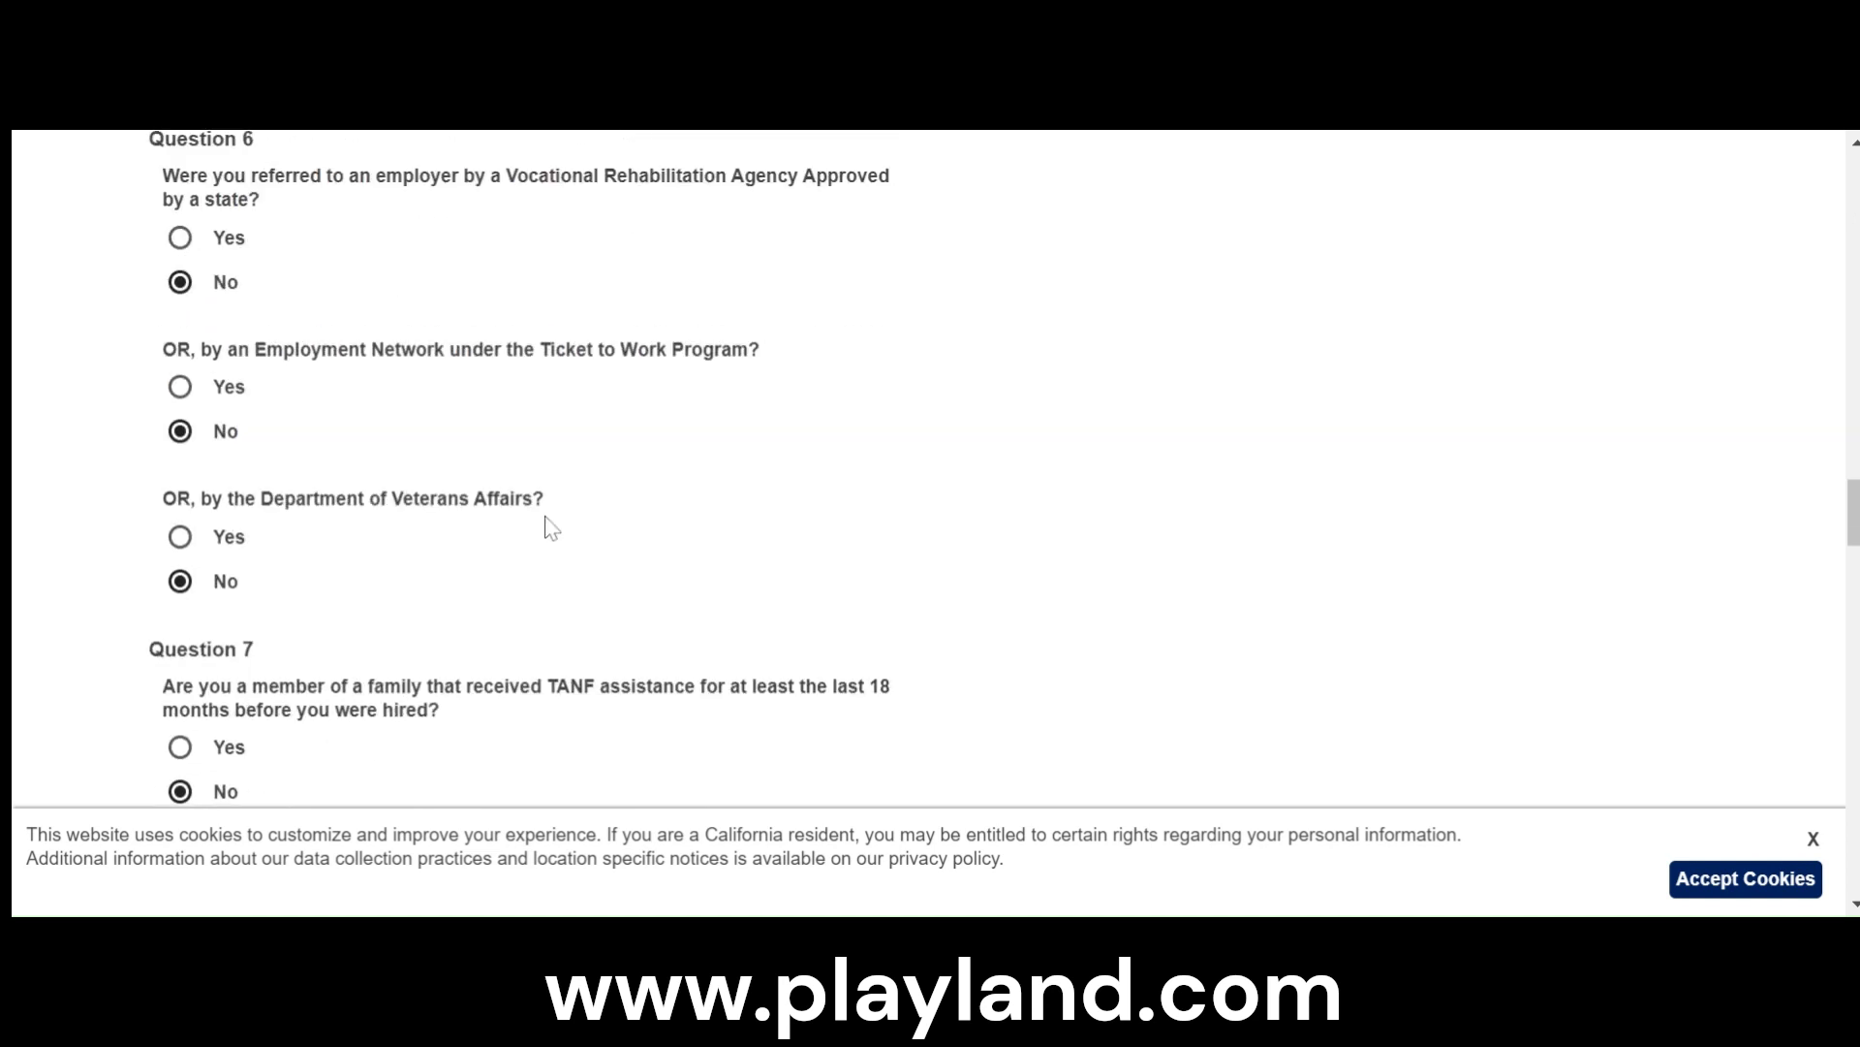
scroll(549, 528, down, 4)
scroll(572, 528, down, 5)
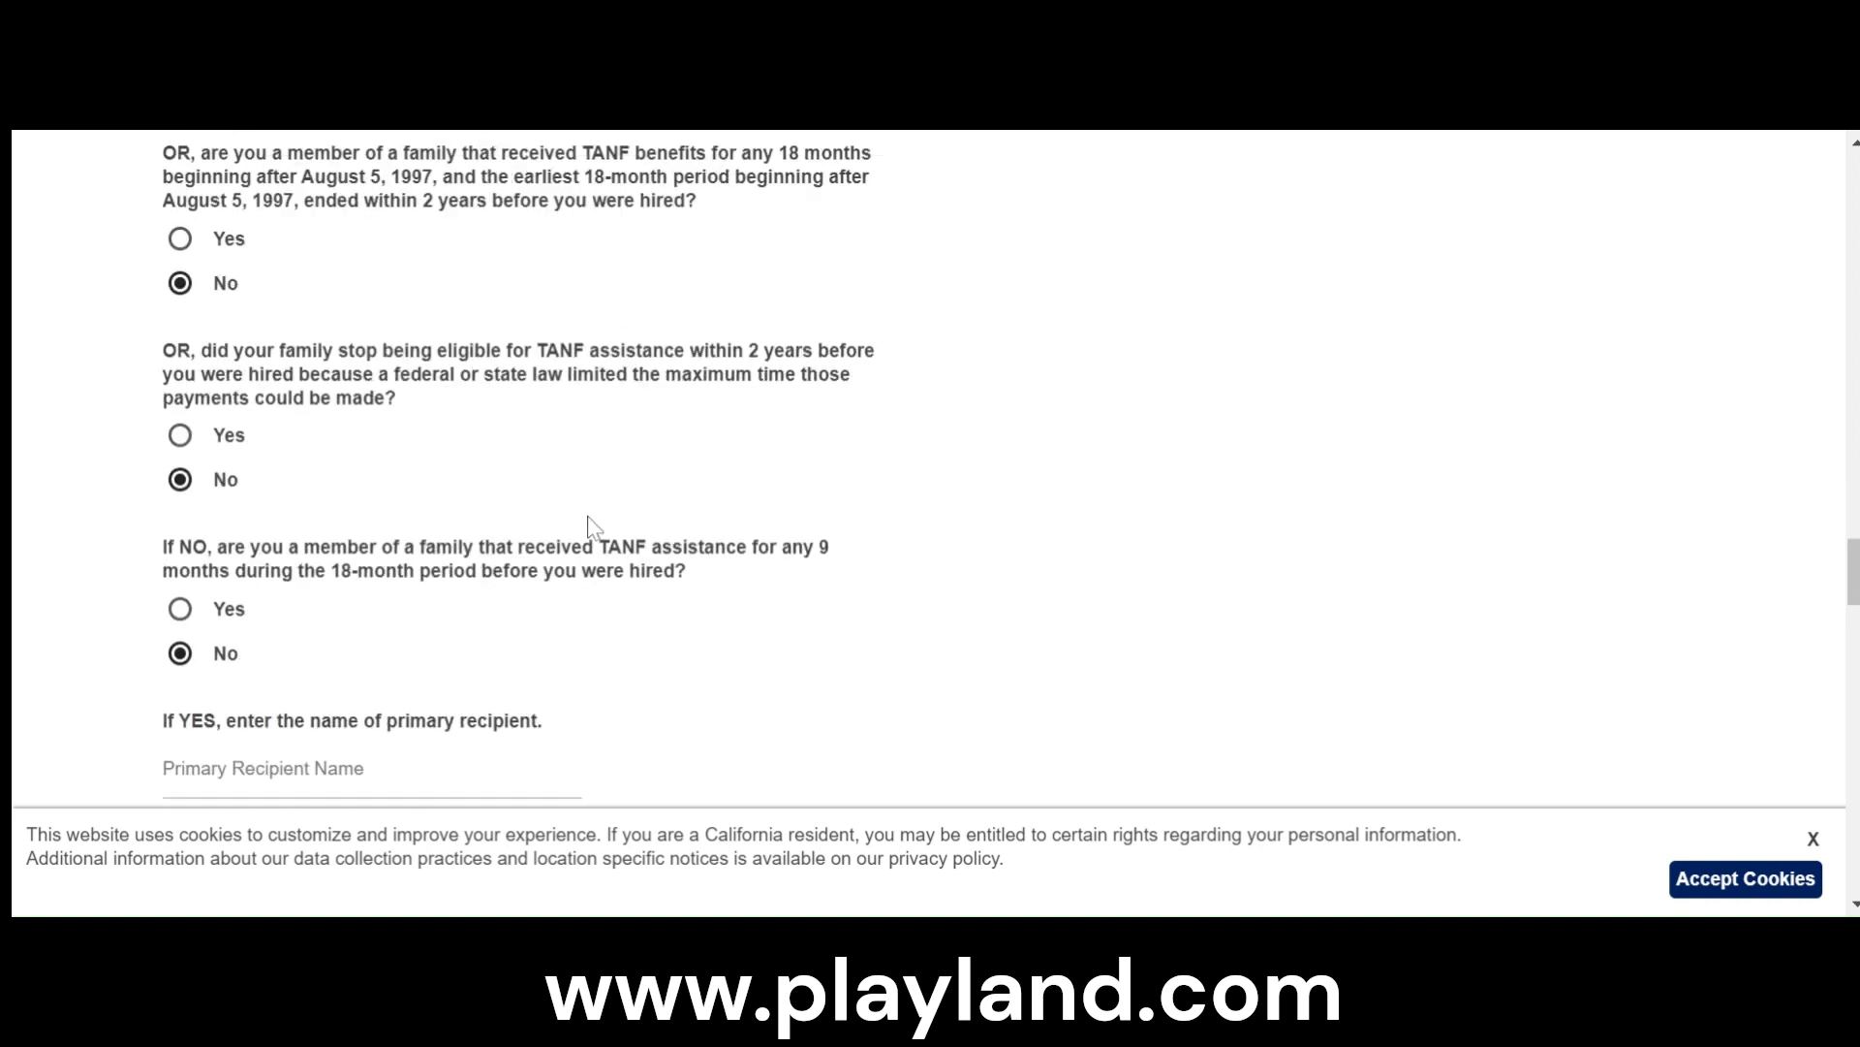
scroll(593, 528, down, 1)
scroll(601, 521, down, 4)
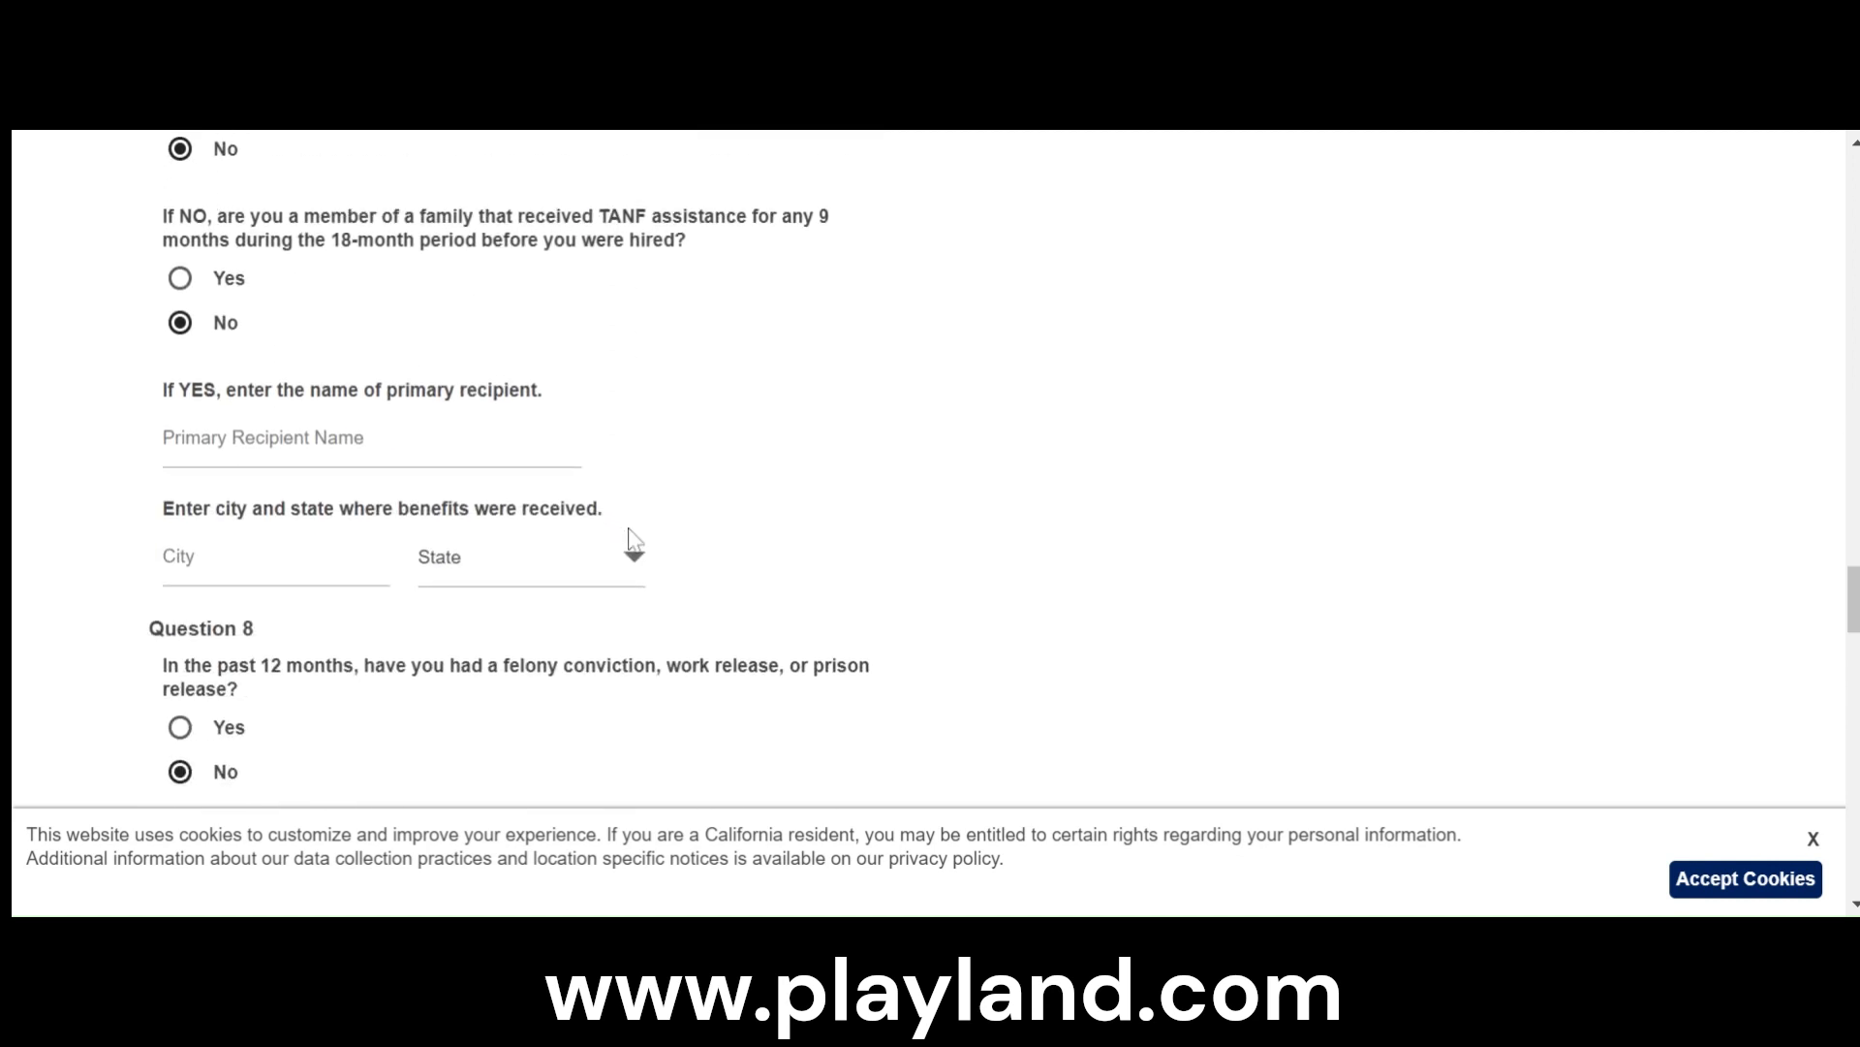
scroll(237, 335, down, 4)
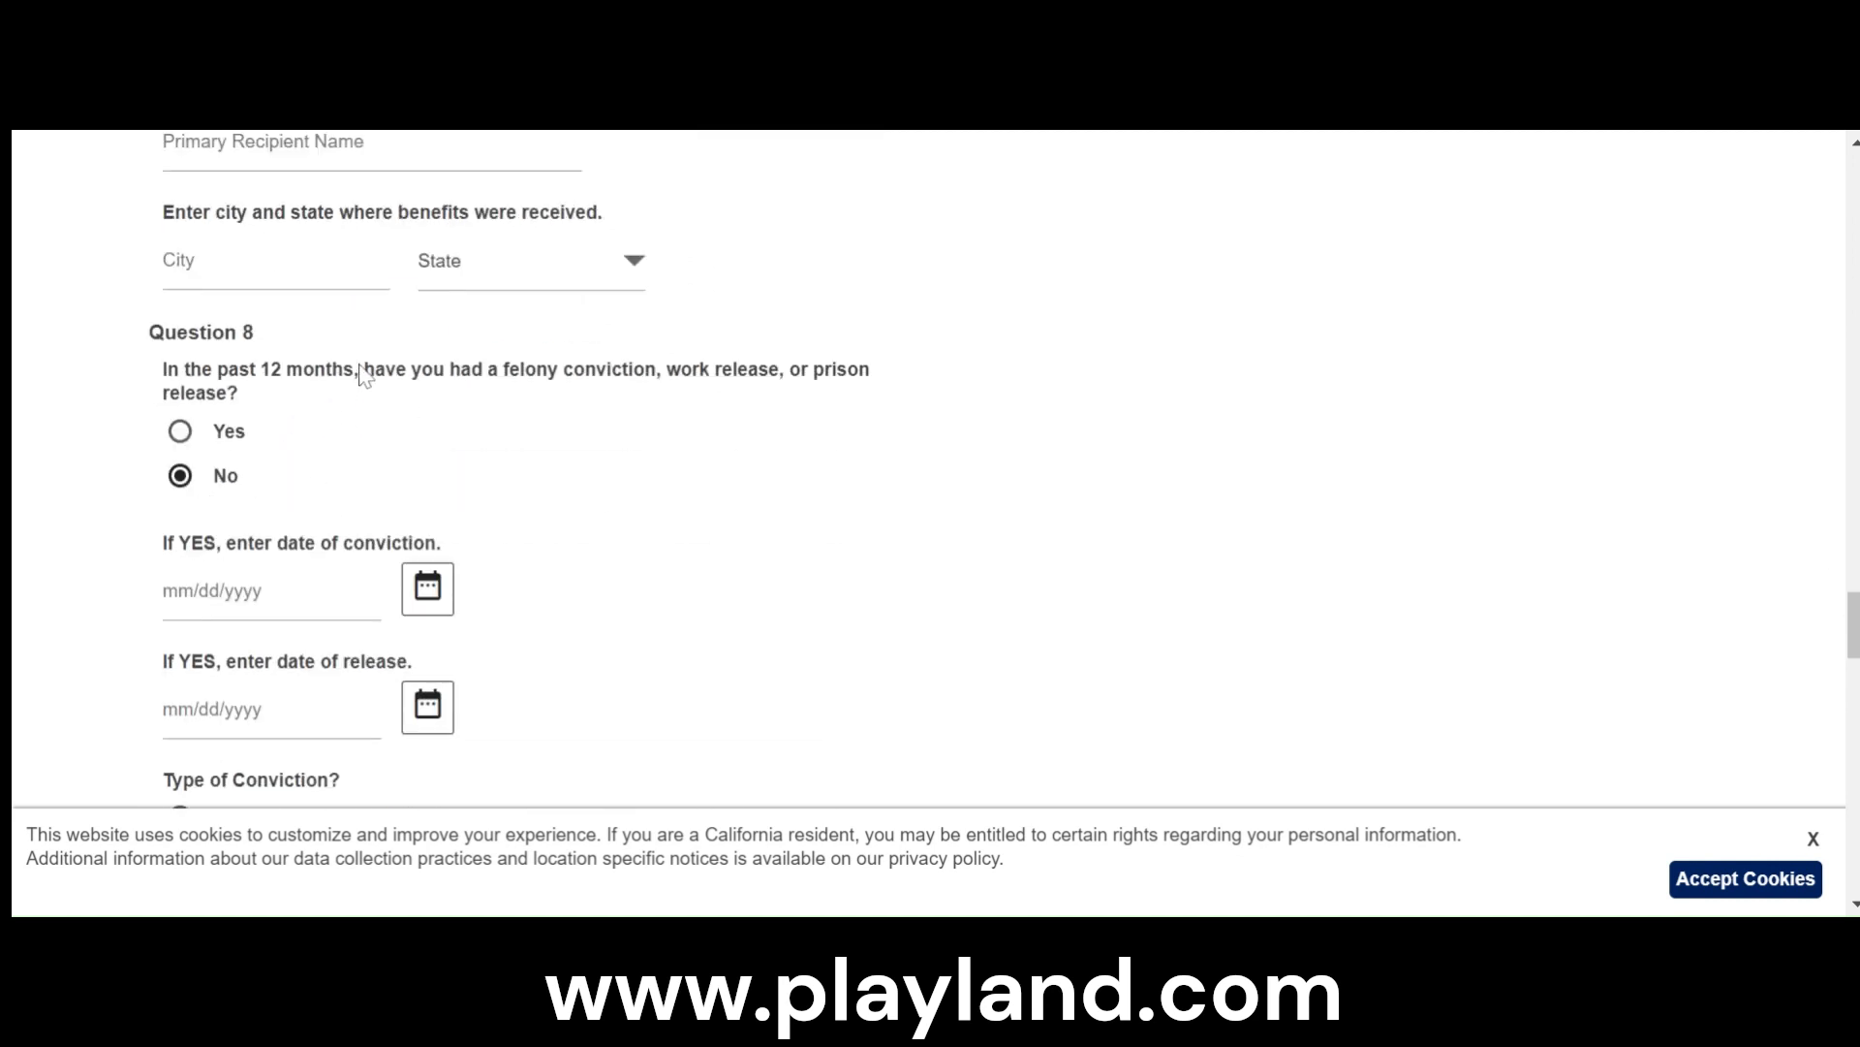
scroll(612, 416, down, 2)
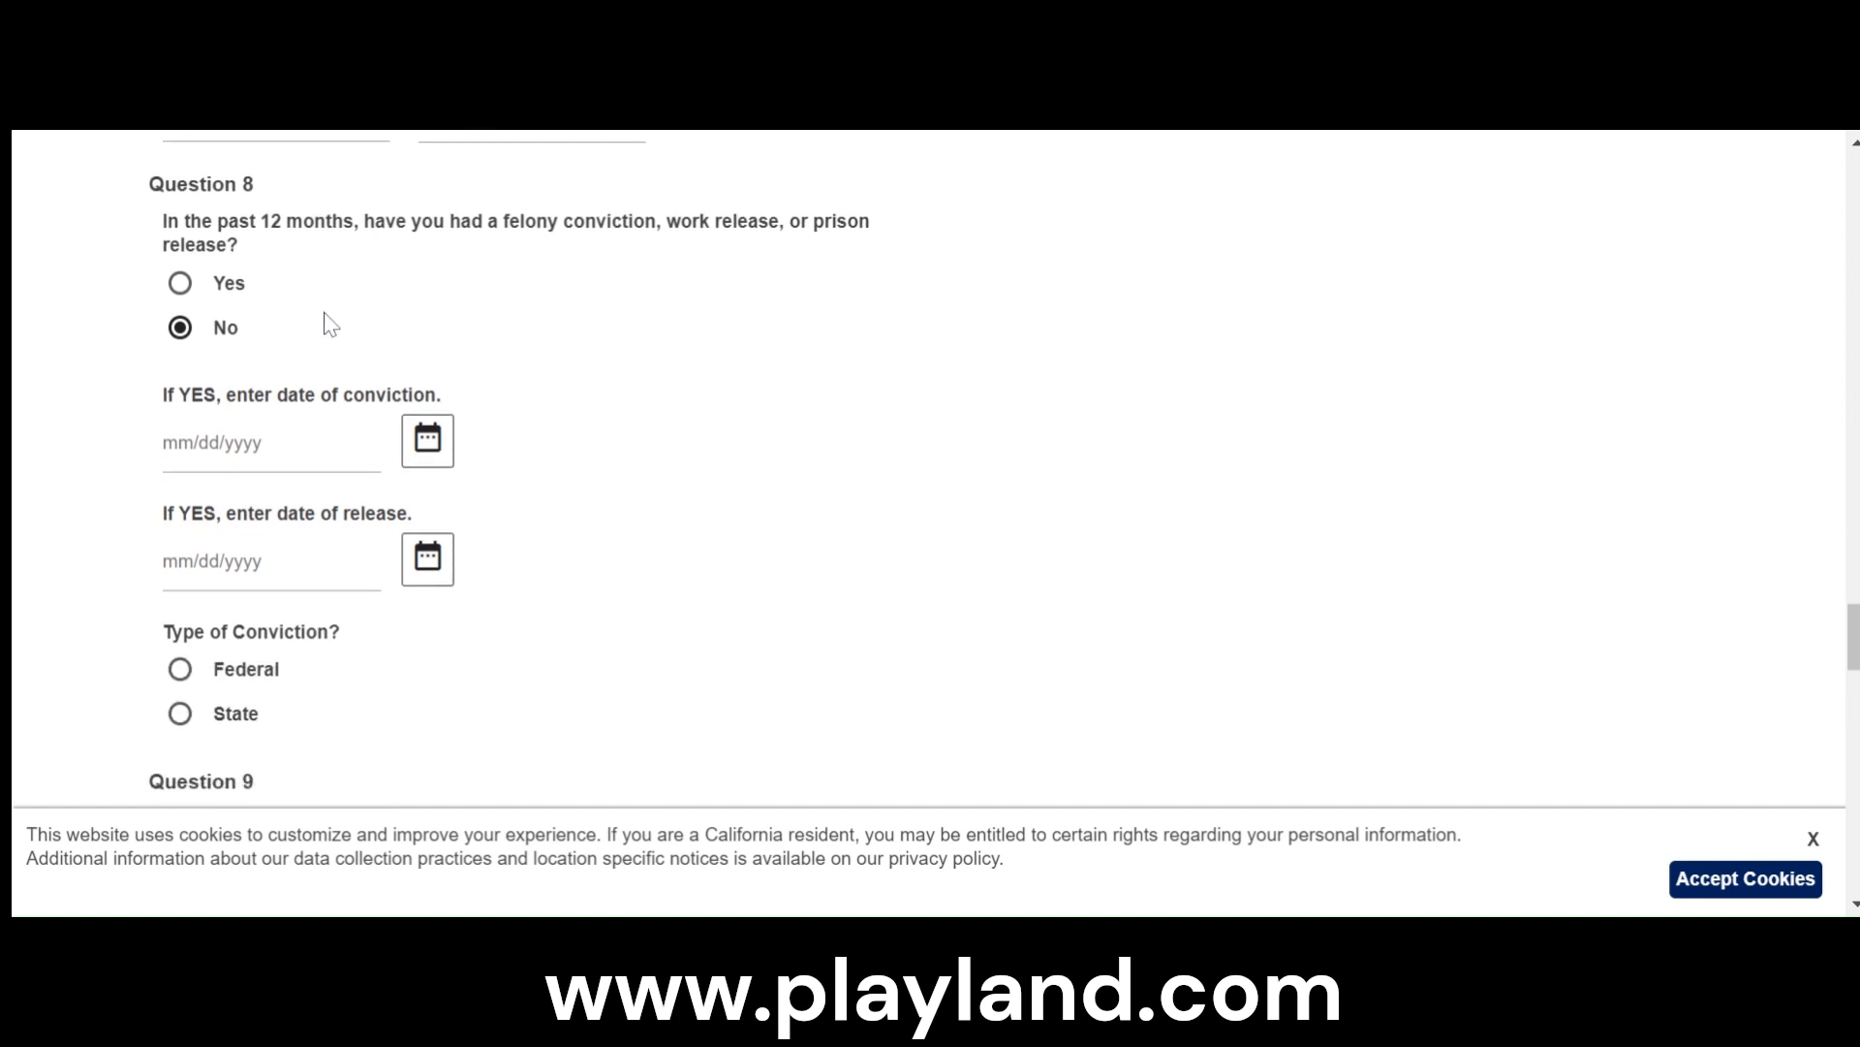
scroll(601, 435, down, 1)
scroll(600, 435, down, 3)
scroll(593, 438, up, 4)
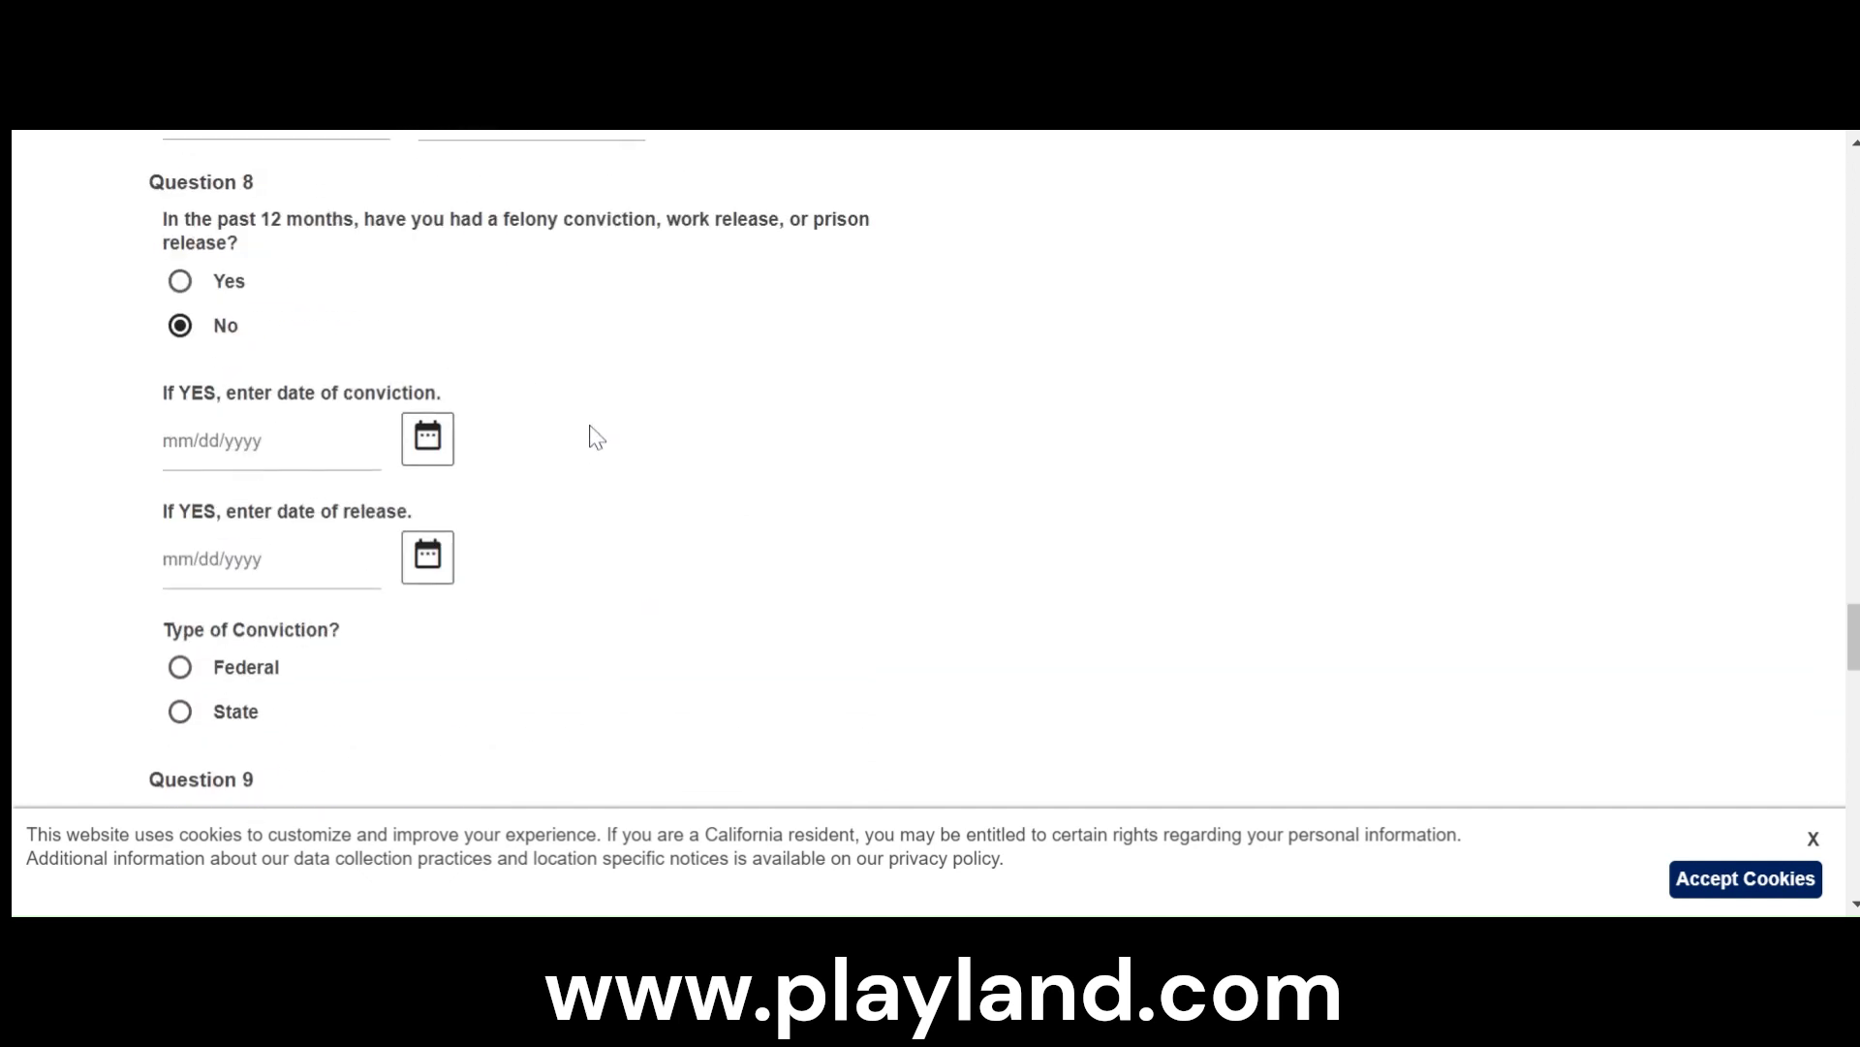
scroll(593, 438, down, 5)
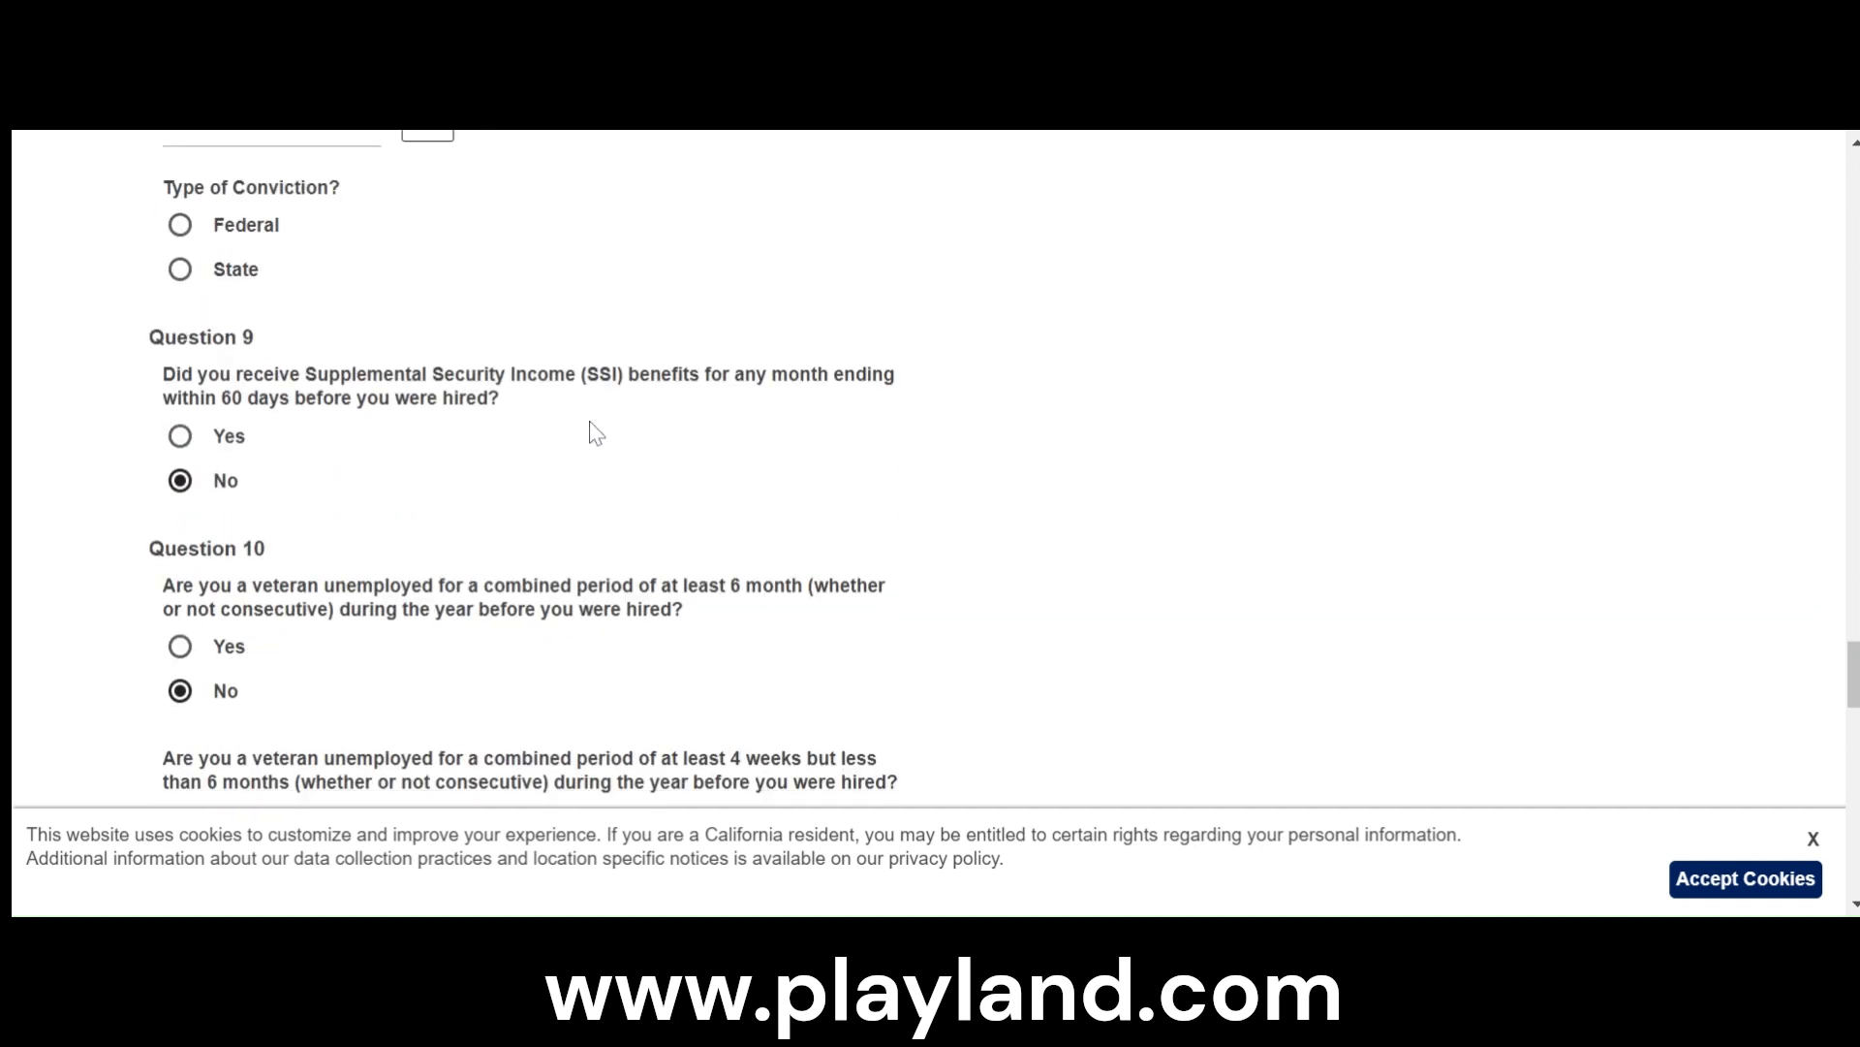
scroll(593, 433, down, 2)
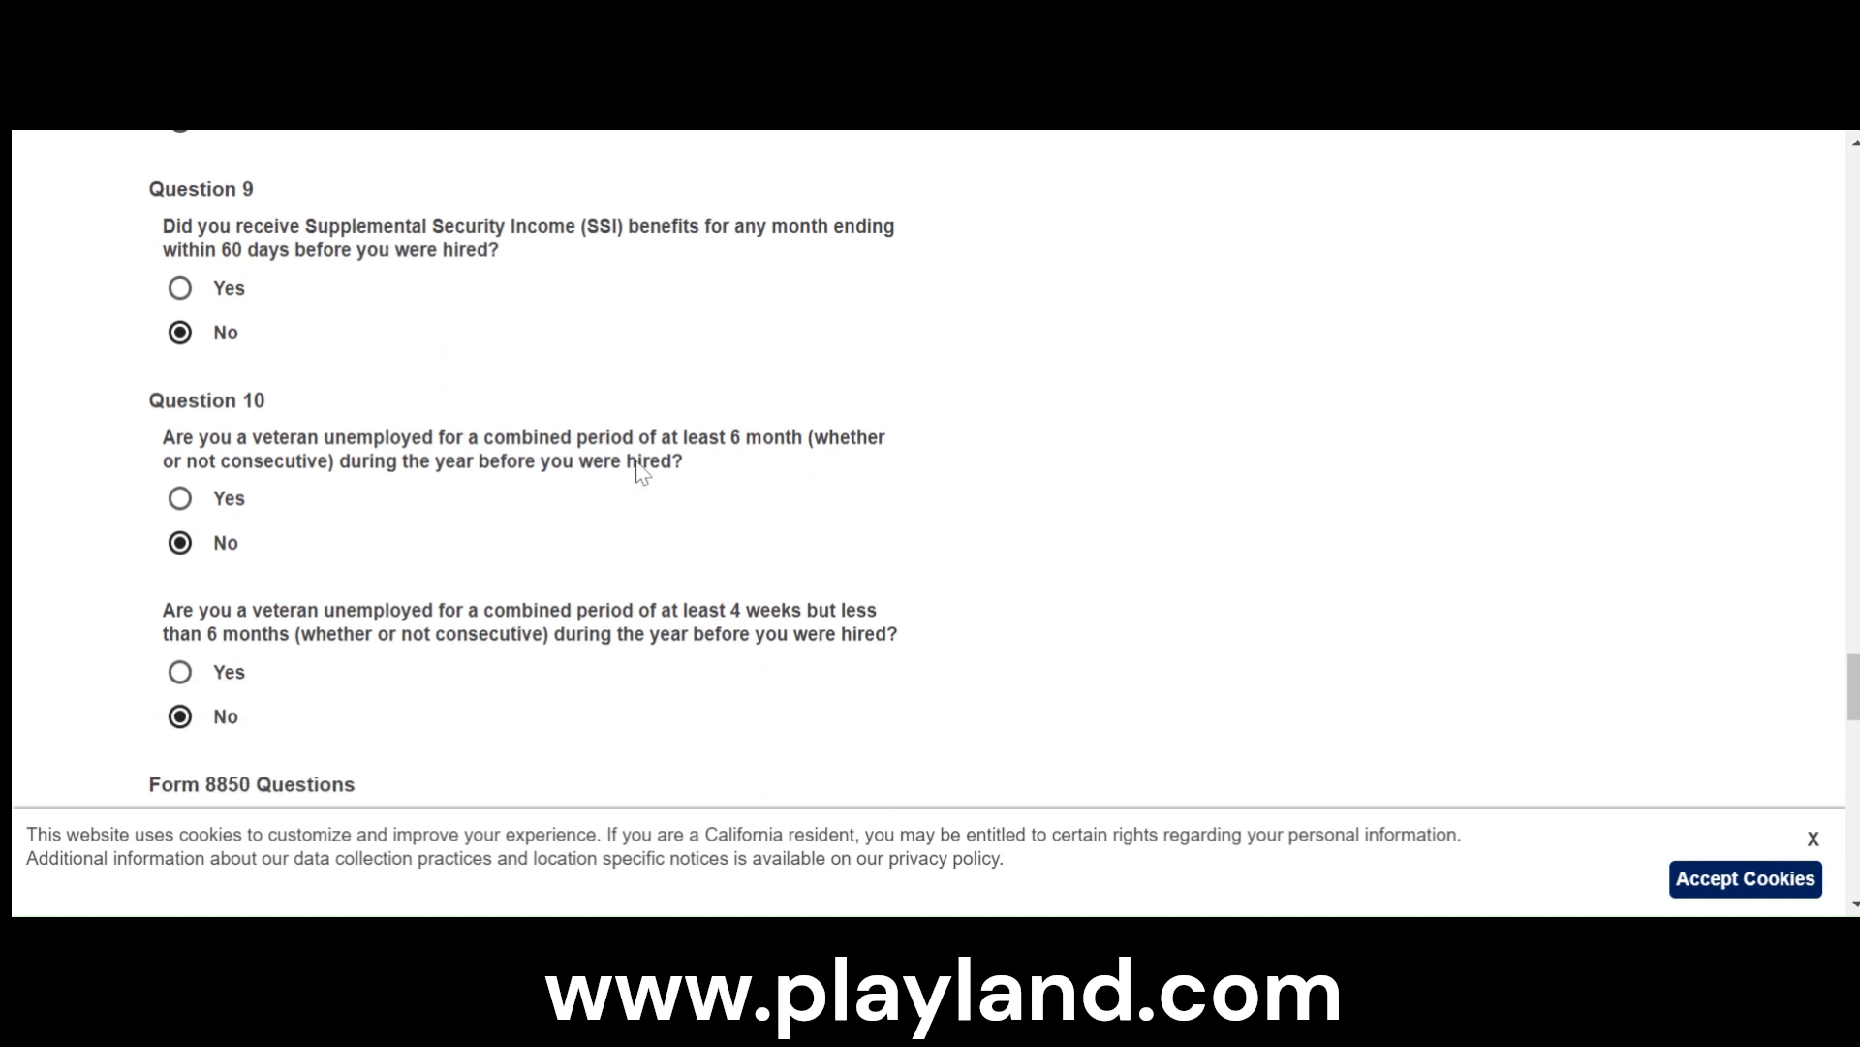
scroll(639, 470, down, 8)
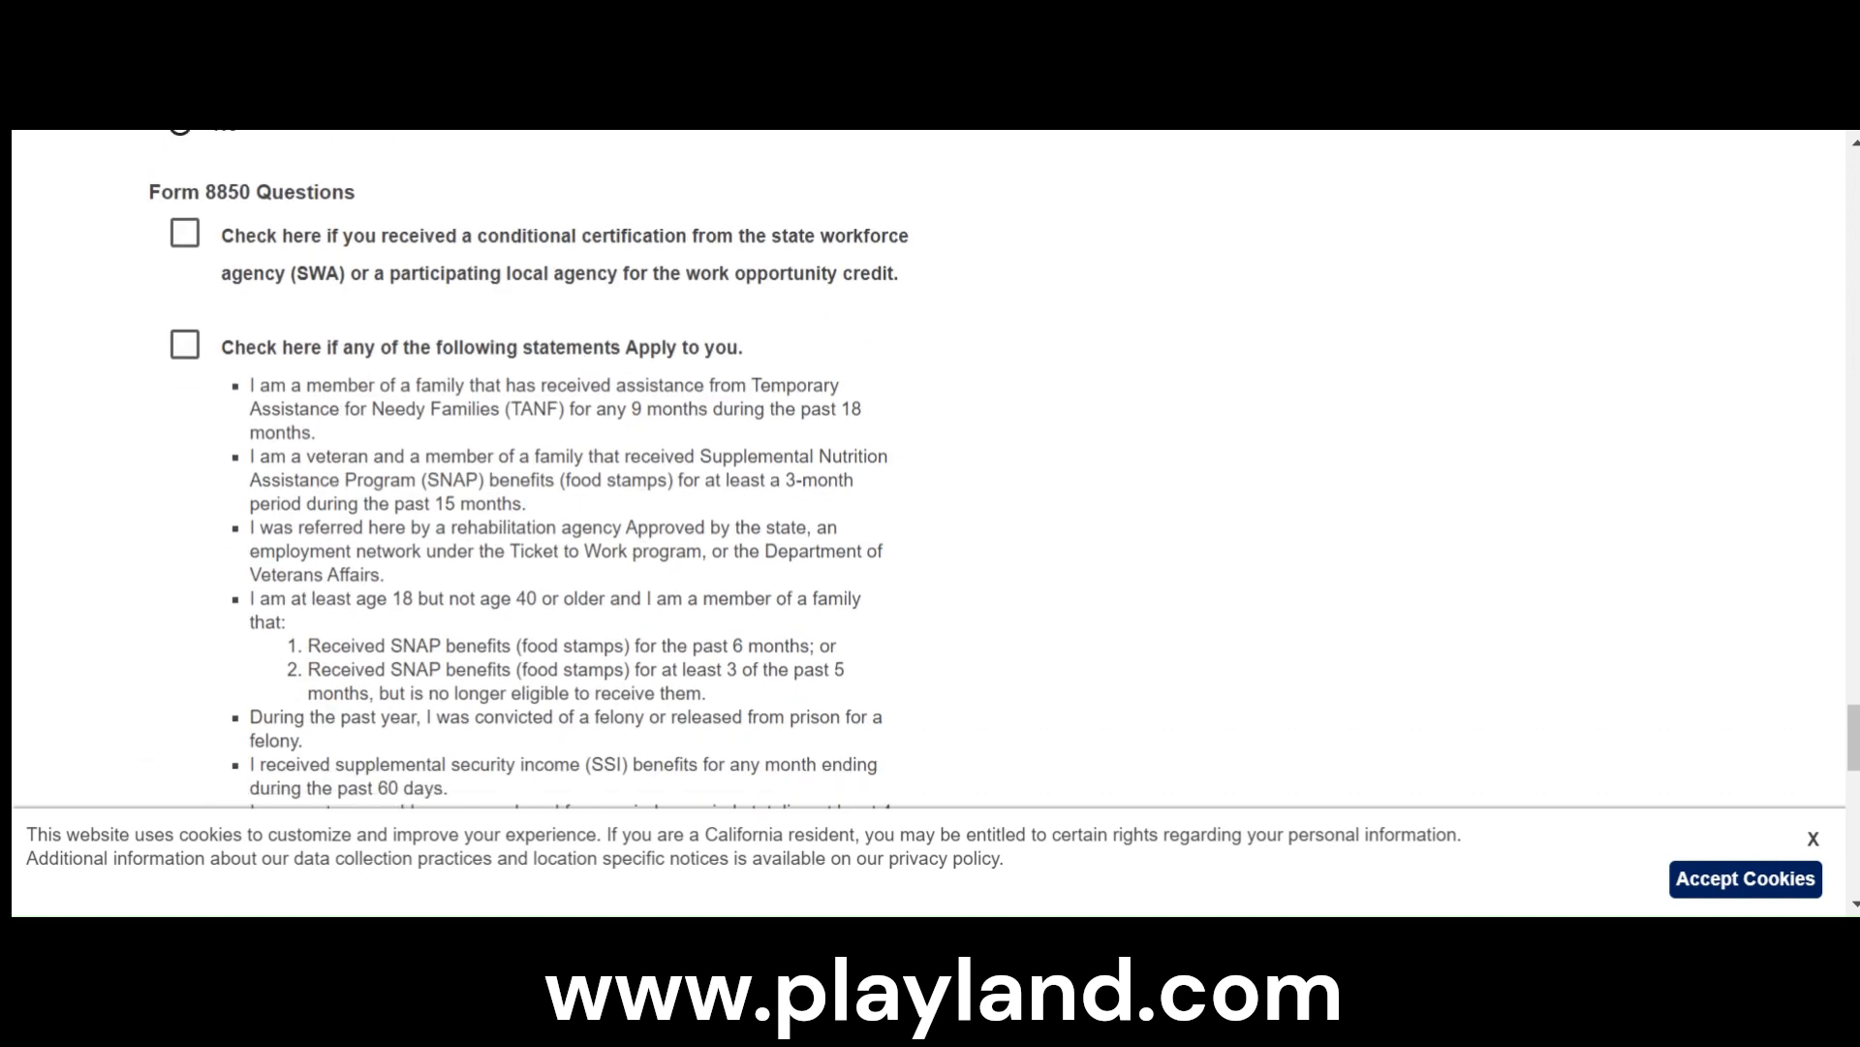
- Leave the remaining Form 8850 statements unchecked and accept the penalties-of-perjury declaration to sign the tax credit questionnaire
scroll(509, 366, up, 2)
scroll(508, 367, down, 10)
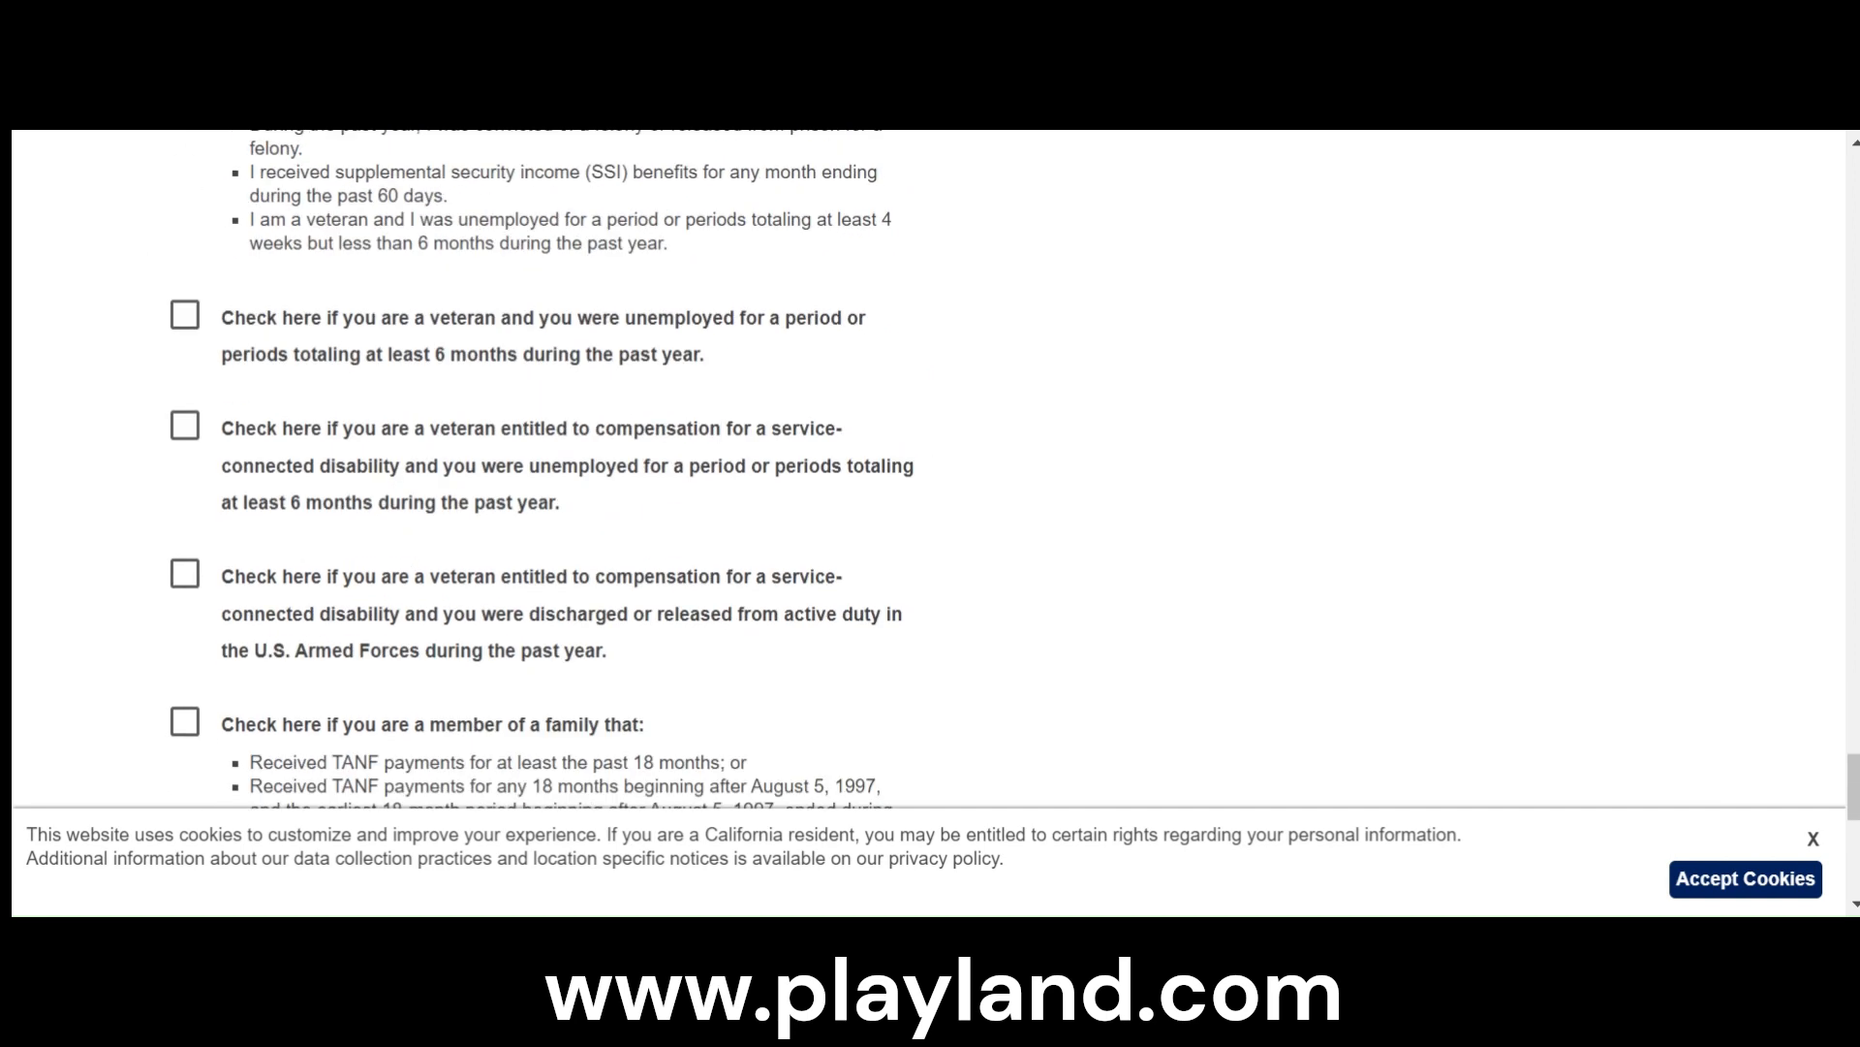
scroll(607, 470, down, 6)
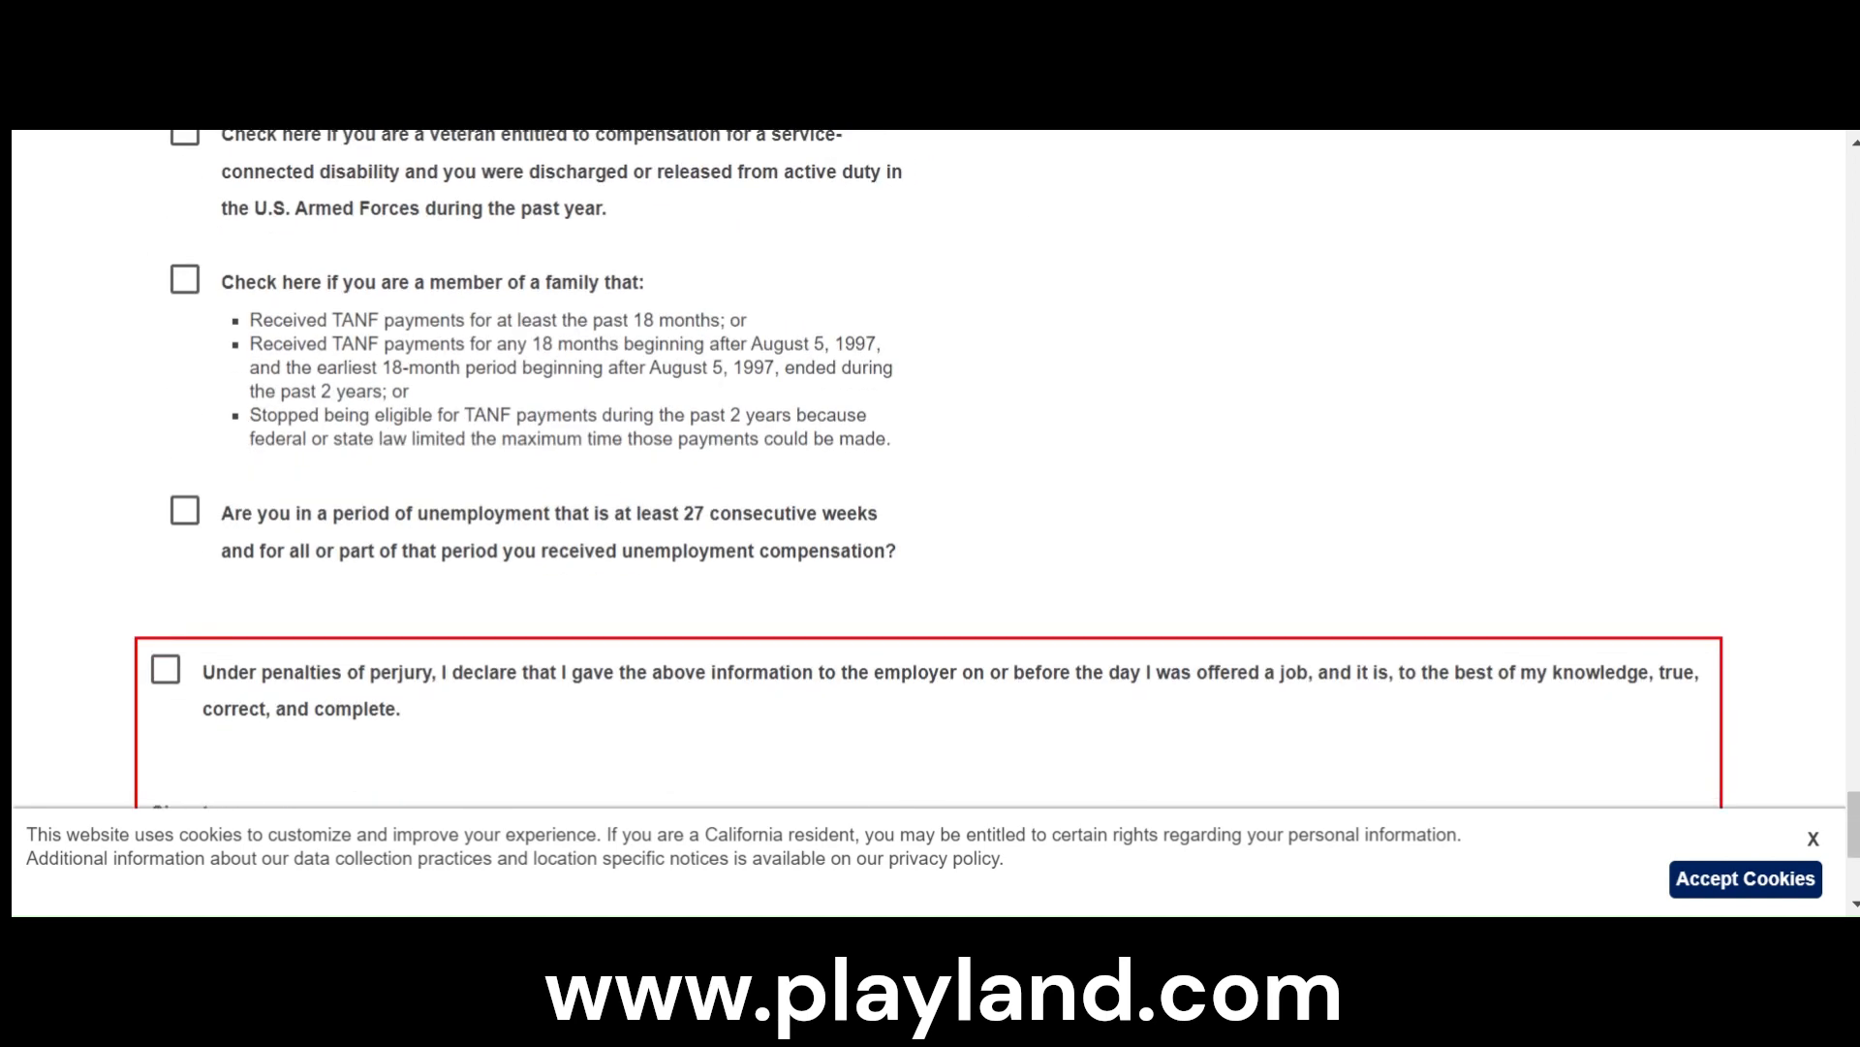
scroll(607, 472, down, 4)
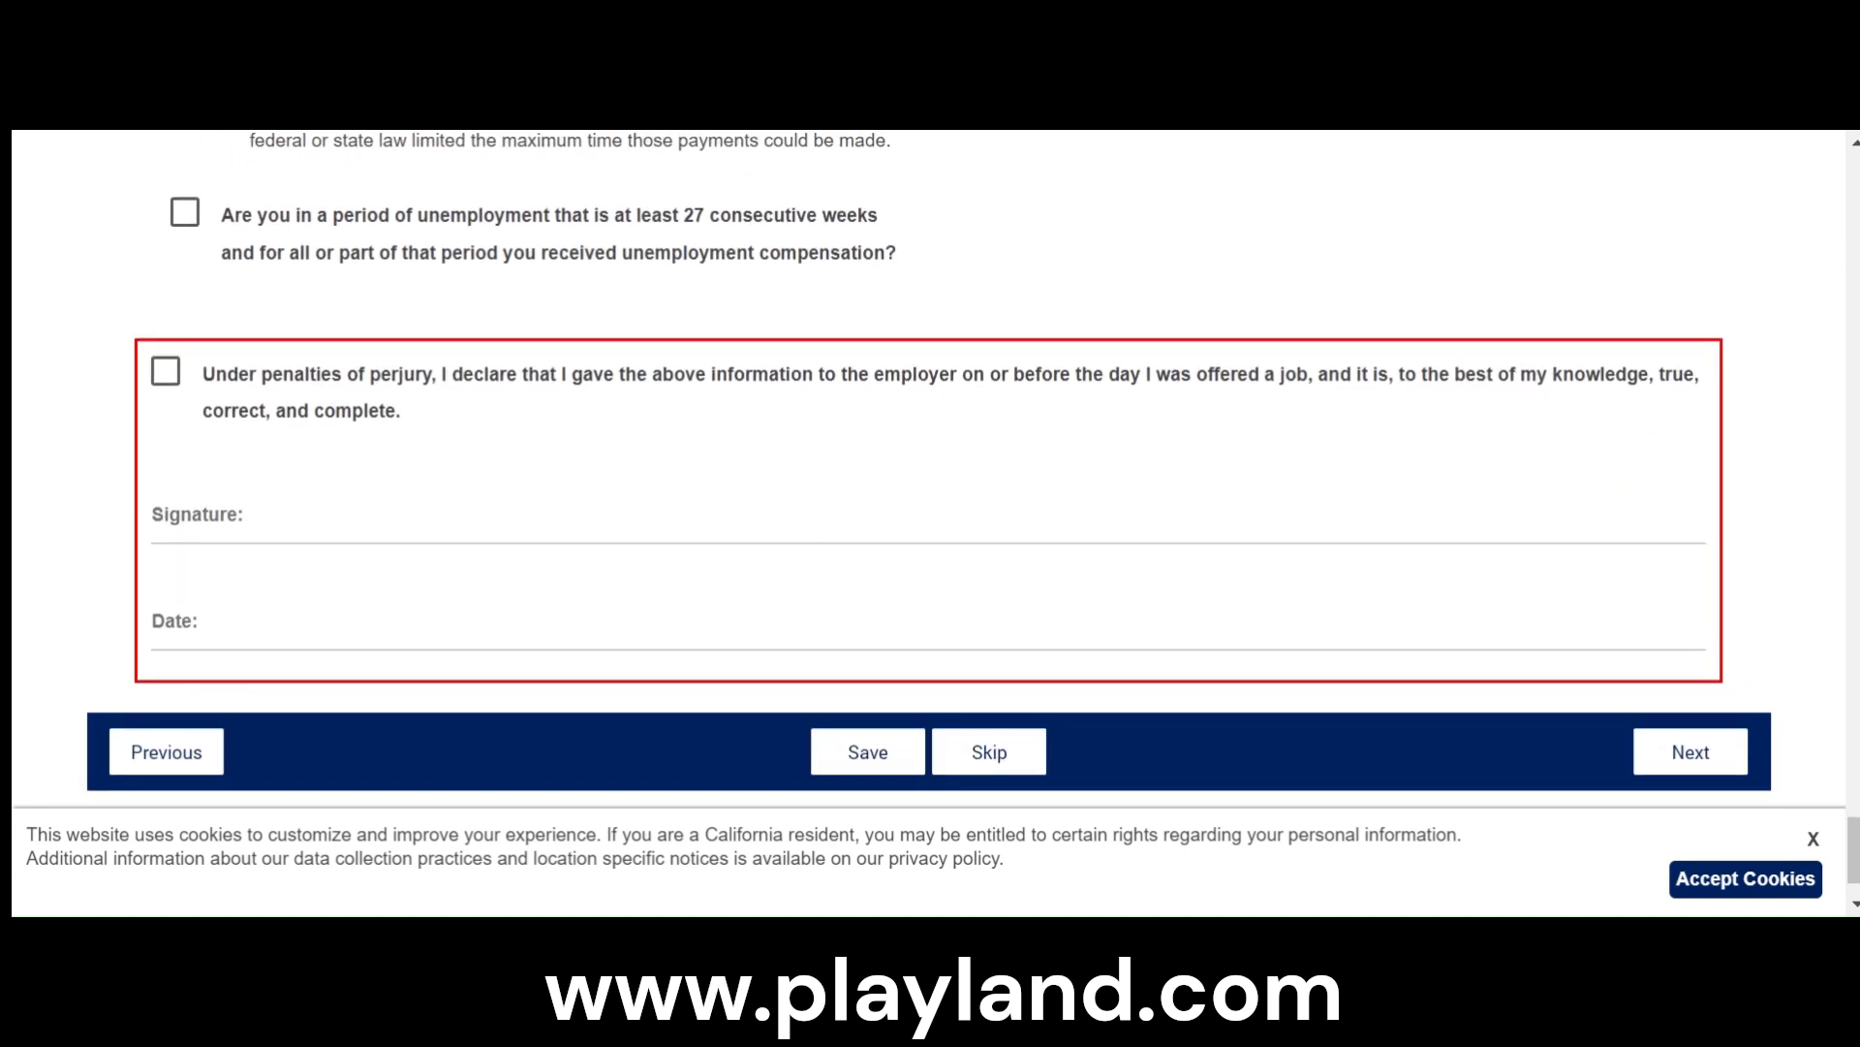
click(168, 380)
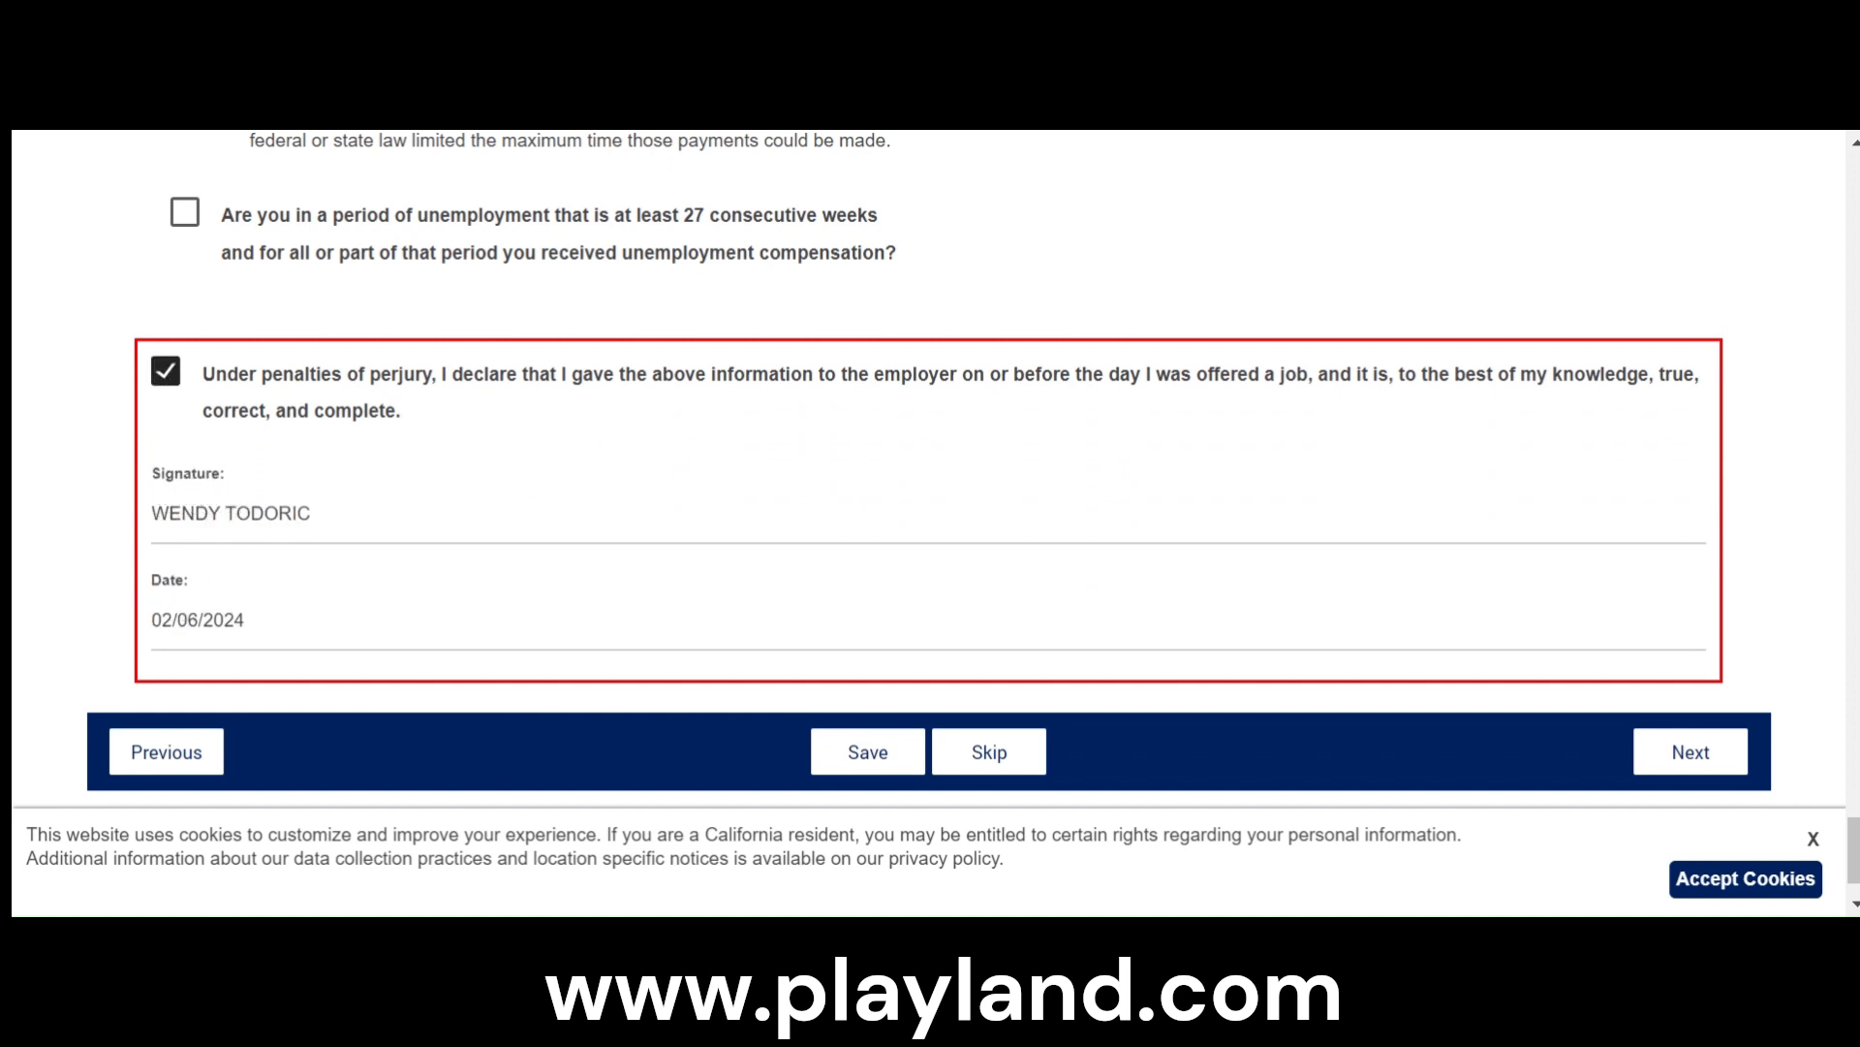
- Dismiss the cookie notice on the tax credit questionnaire and continue to the application summary
scroll(1510, 654, down, 2)
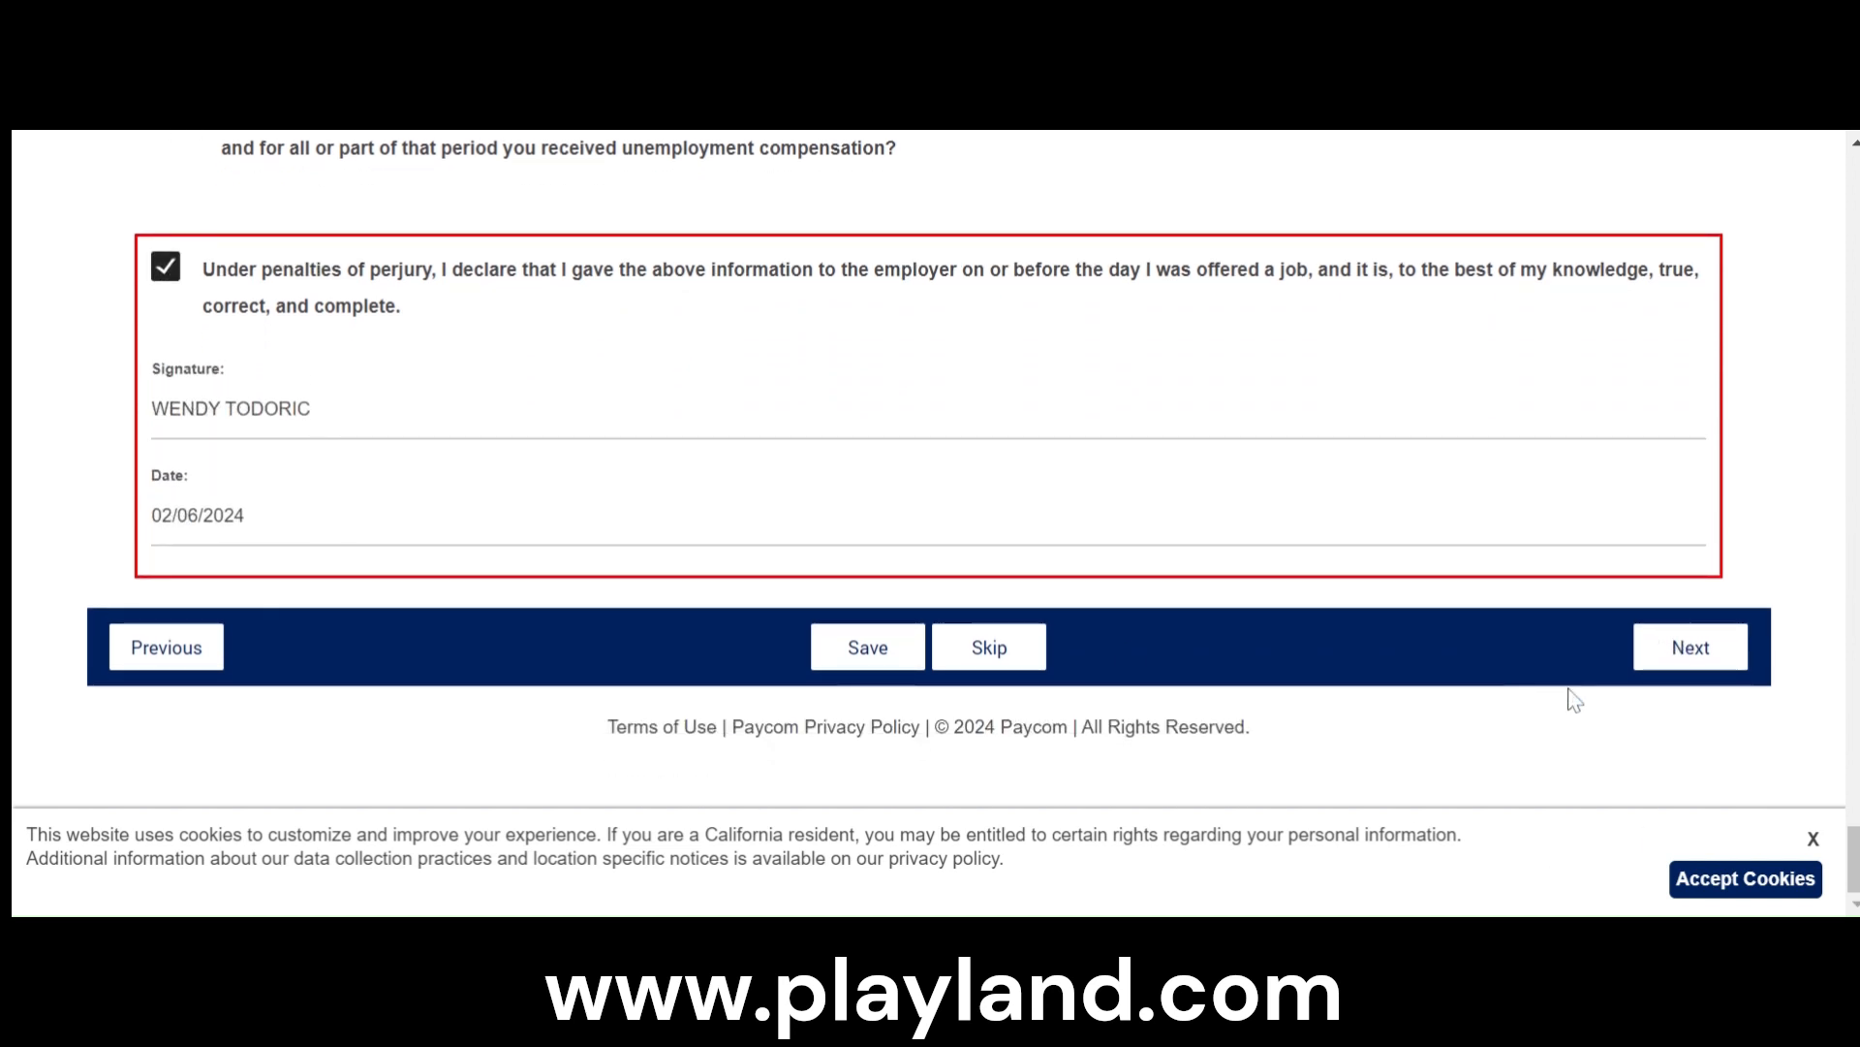
scroll(1637, 695, up, 20)
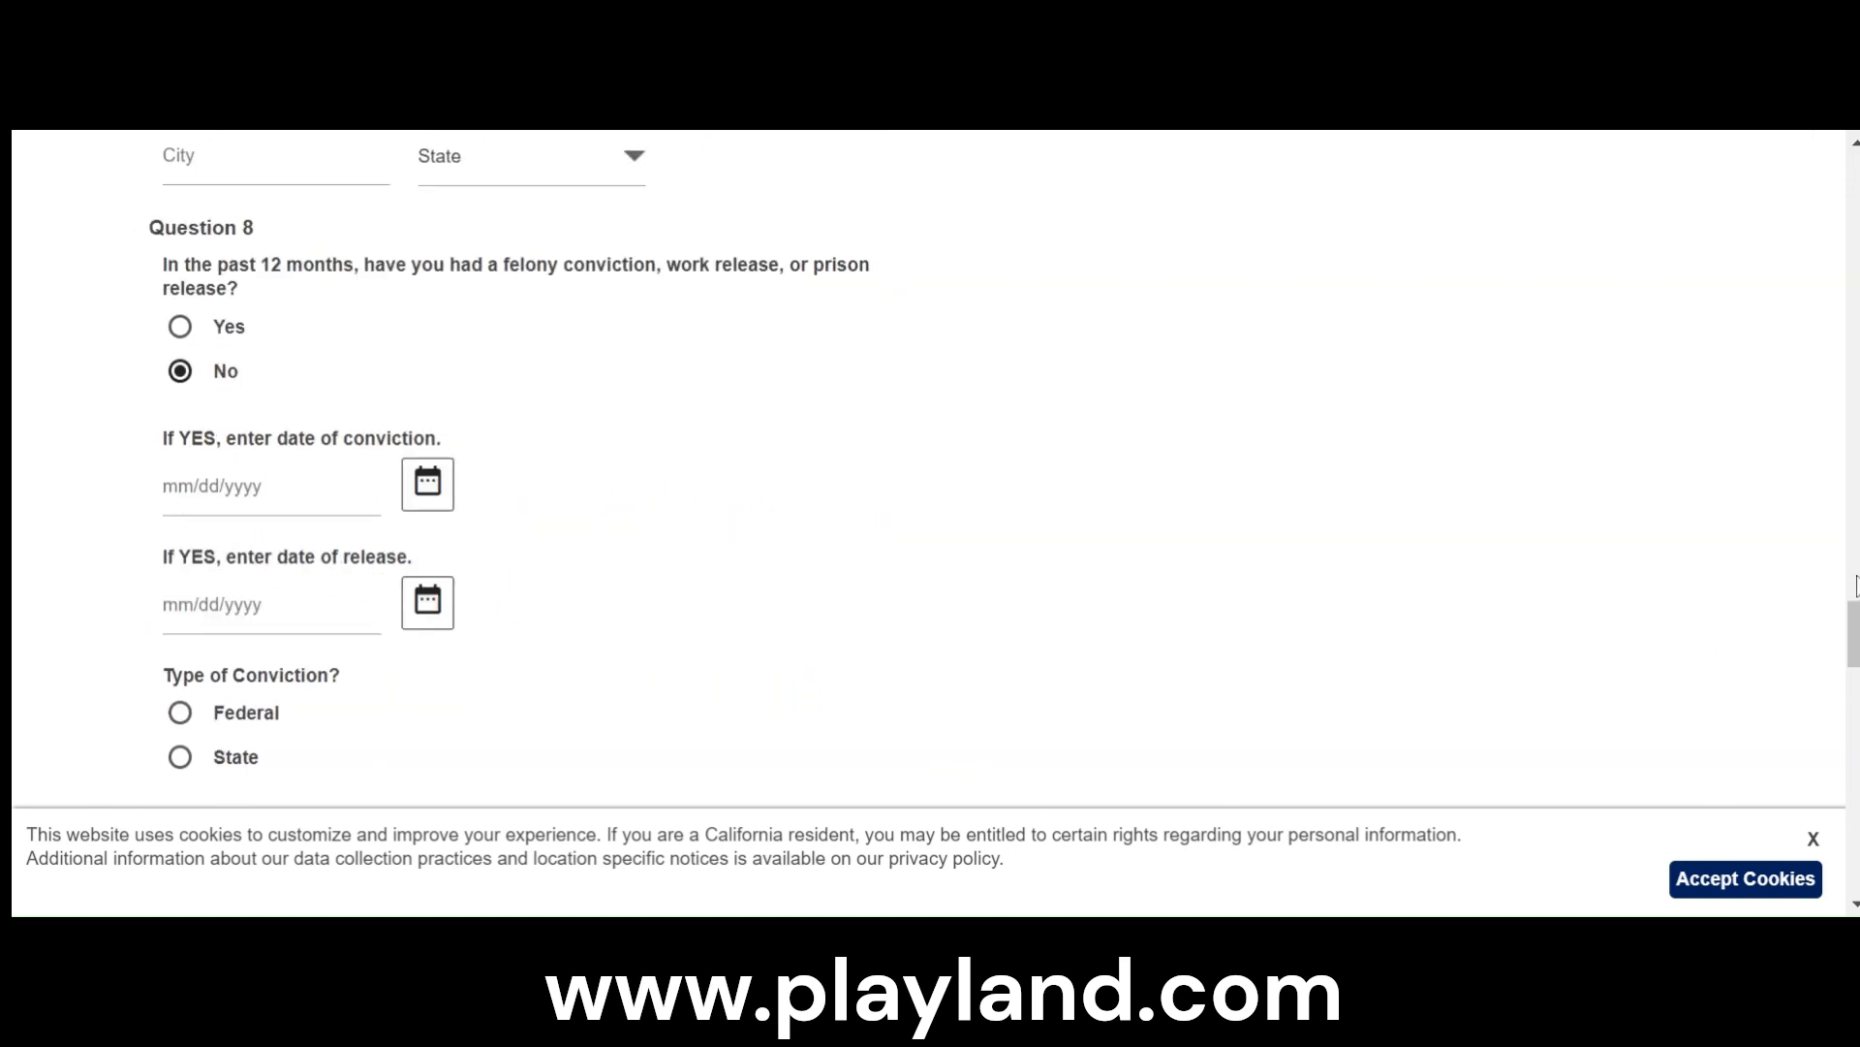
drag(1855, 628, 1855, 178)
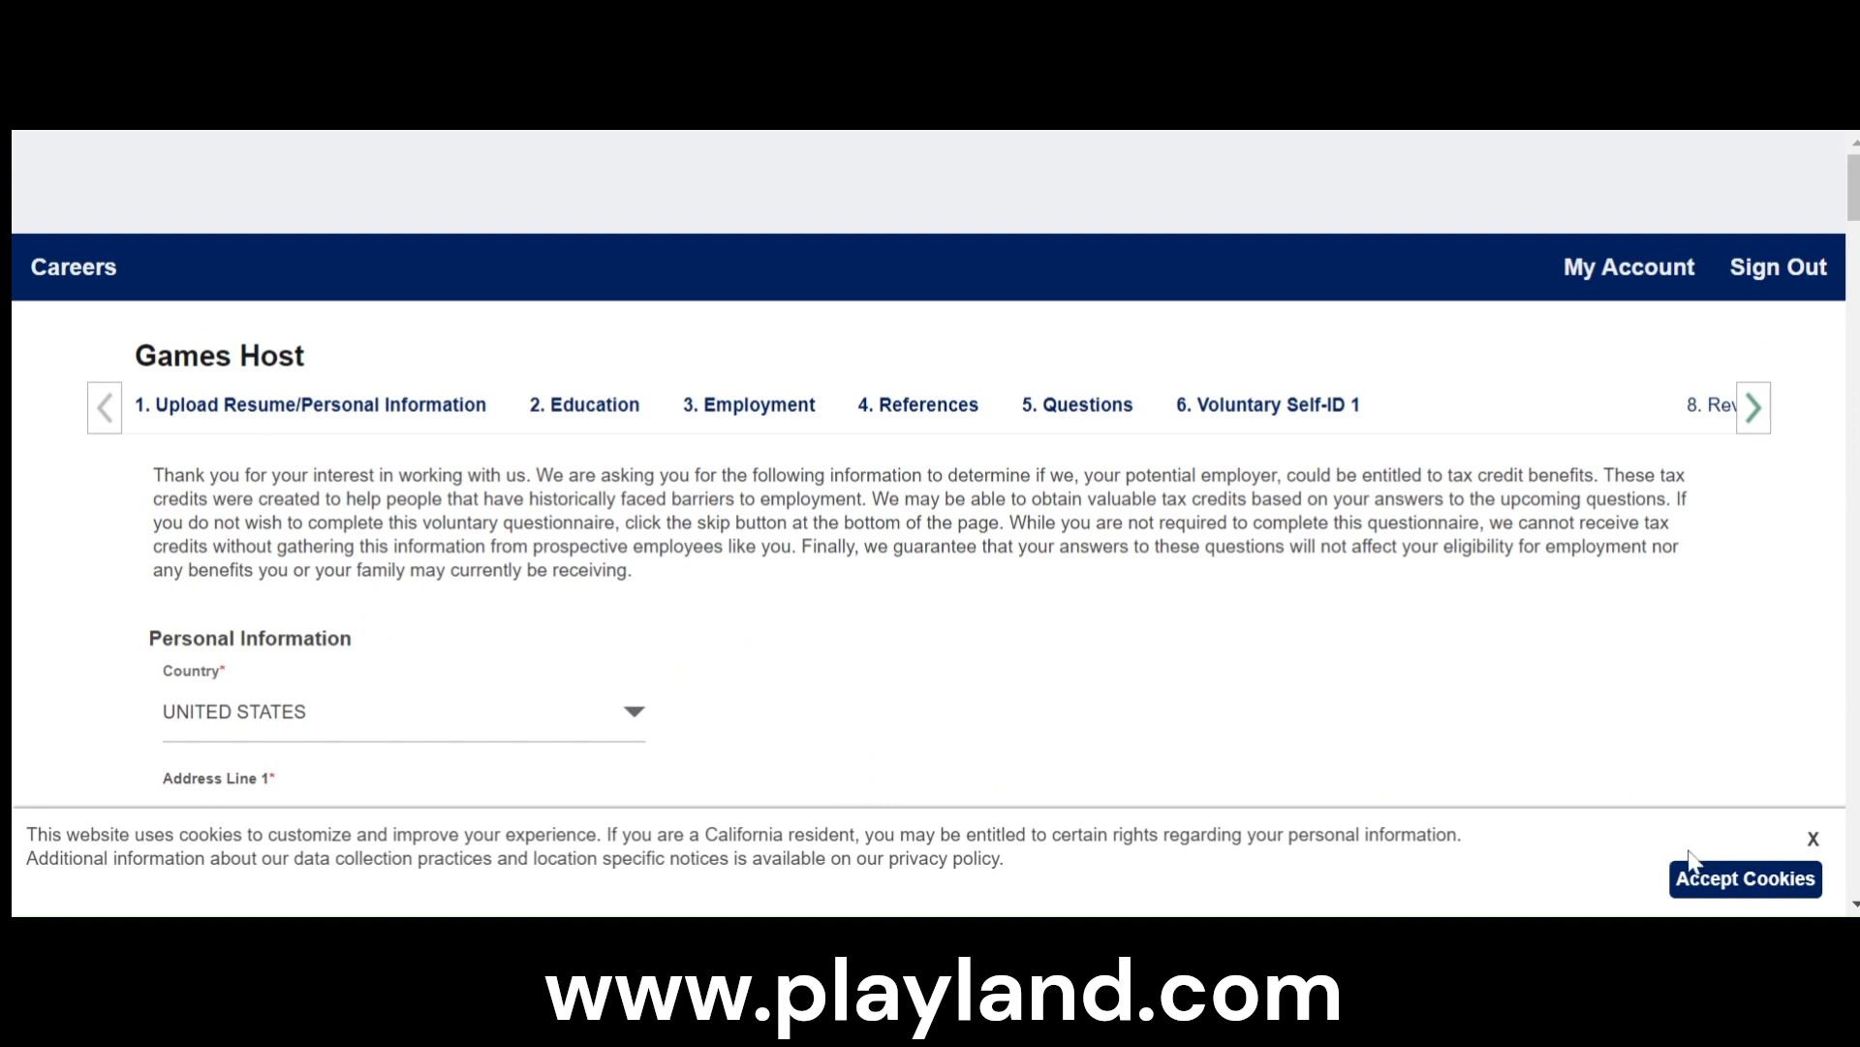
click(1808, 843)
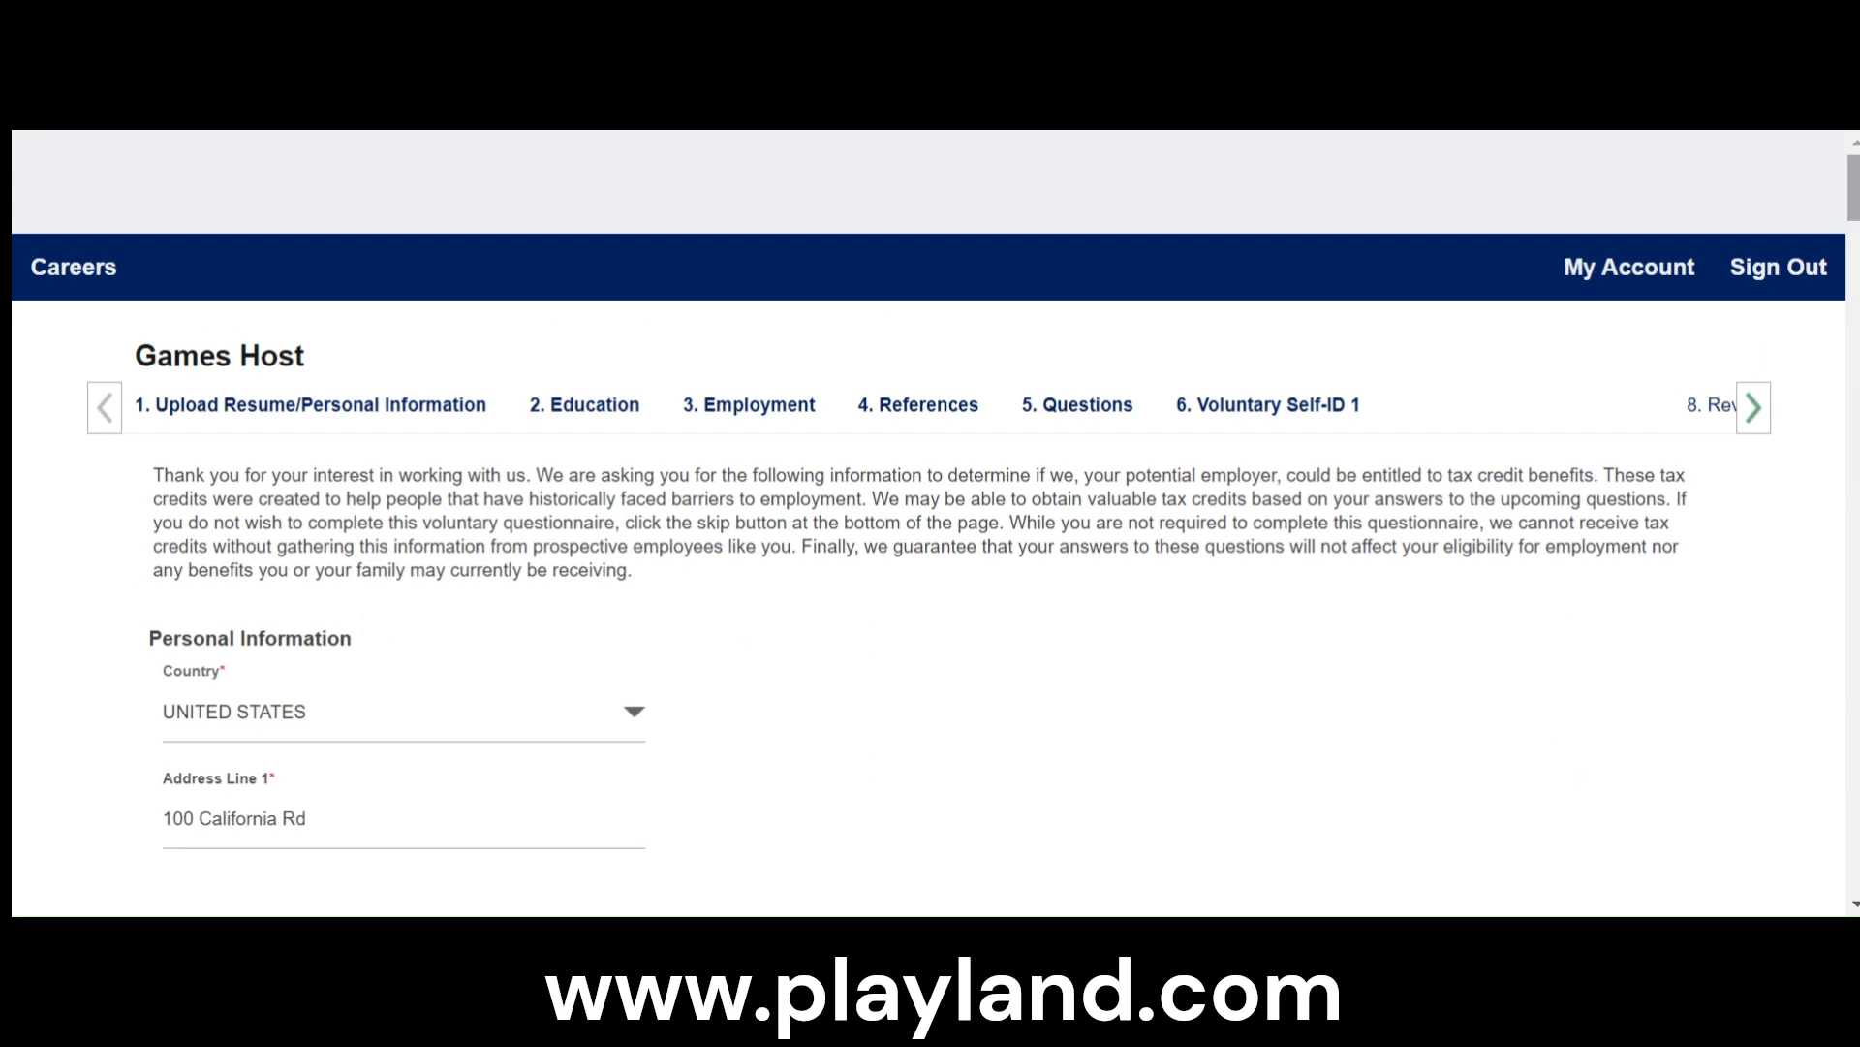
click(1854, 819)
click(1855, 819)
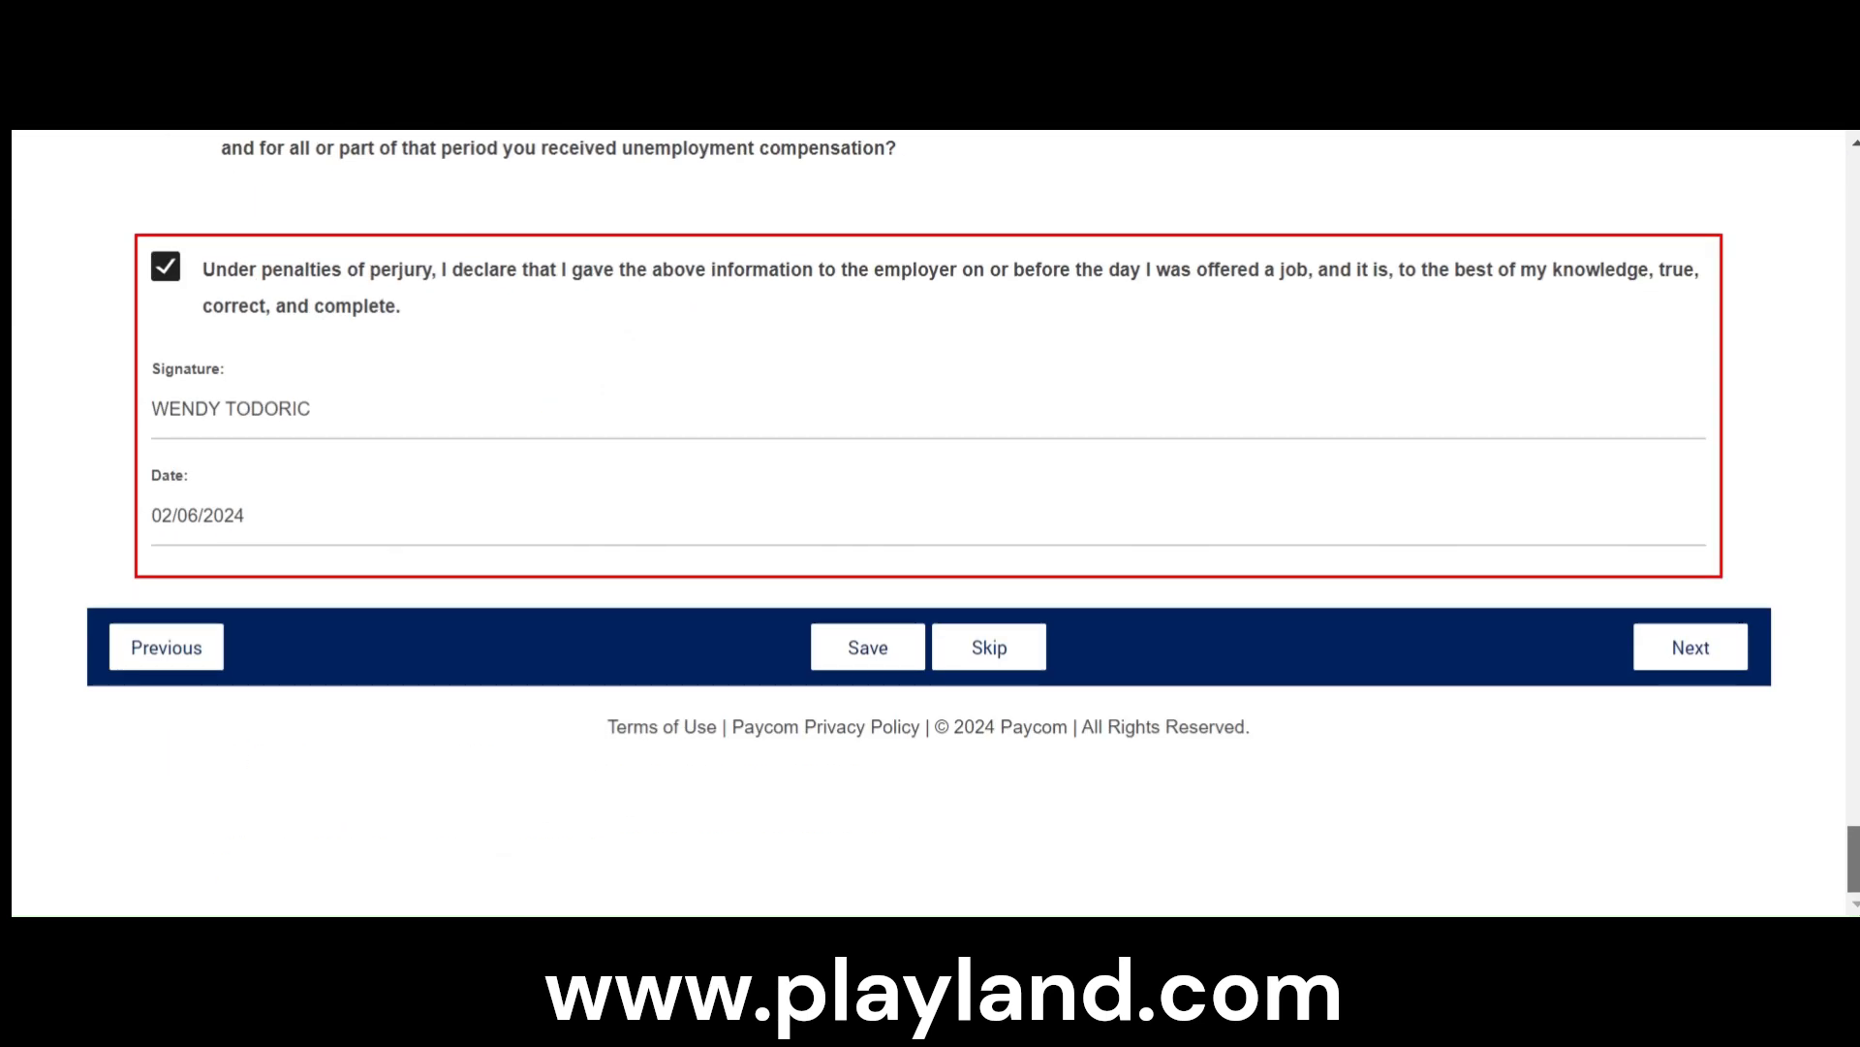
click(1686, 653)
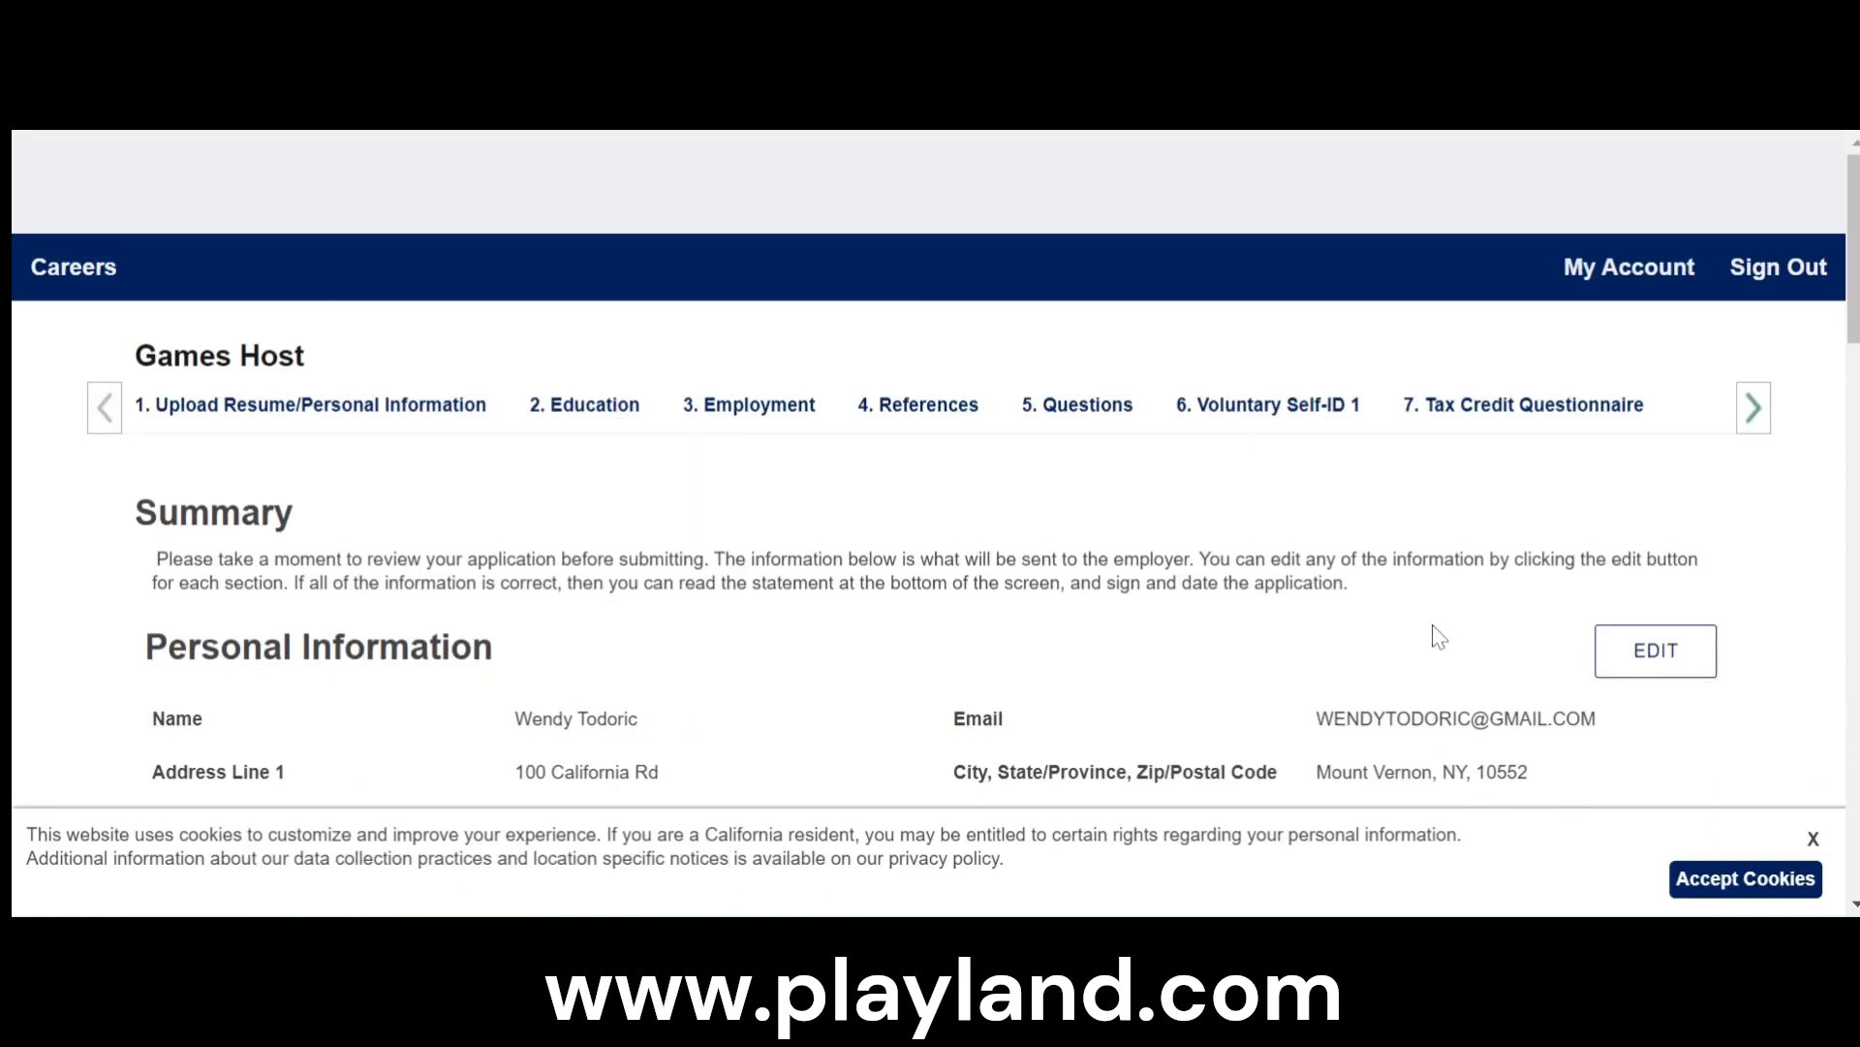
- Dismiss the cookie notice on the summary page and acknowledge having read and understood the disclosure statement
click(1810, 880)
scroll(1729, 644, down, 10)
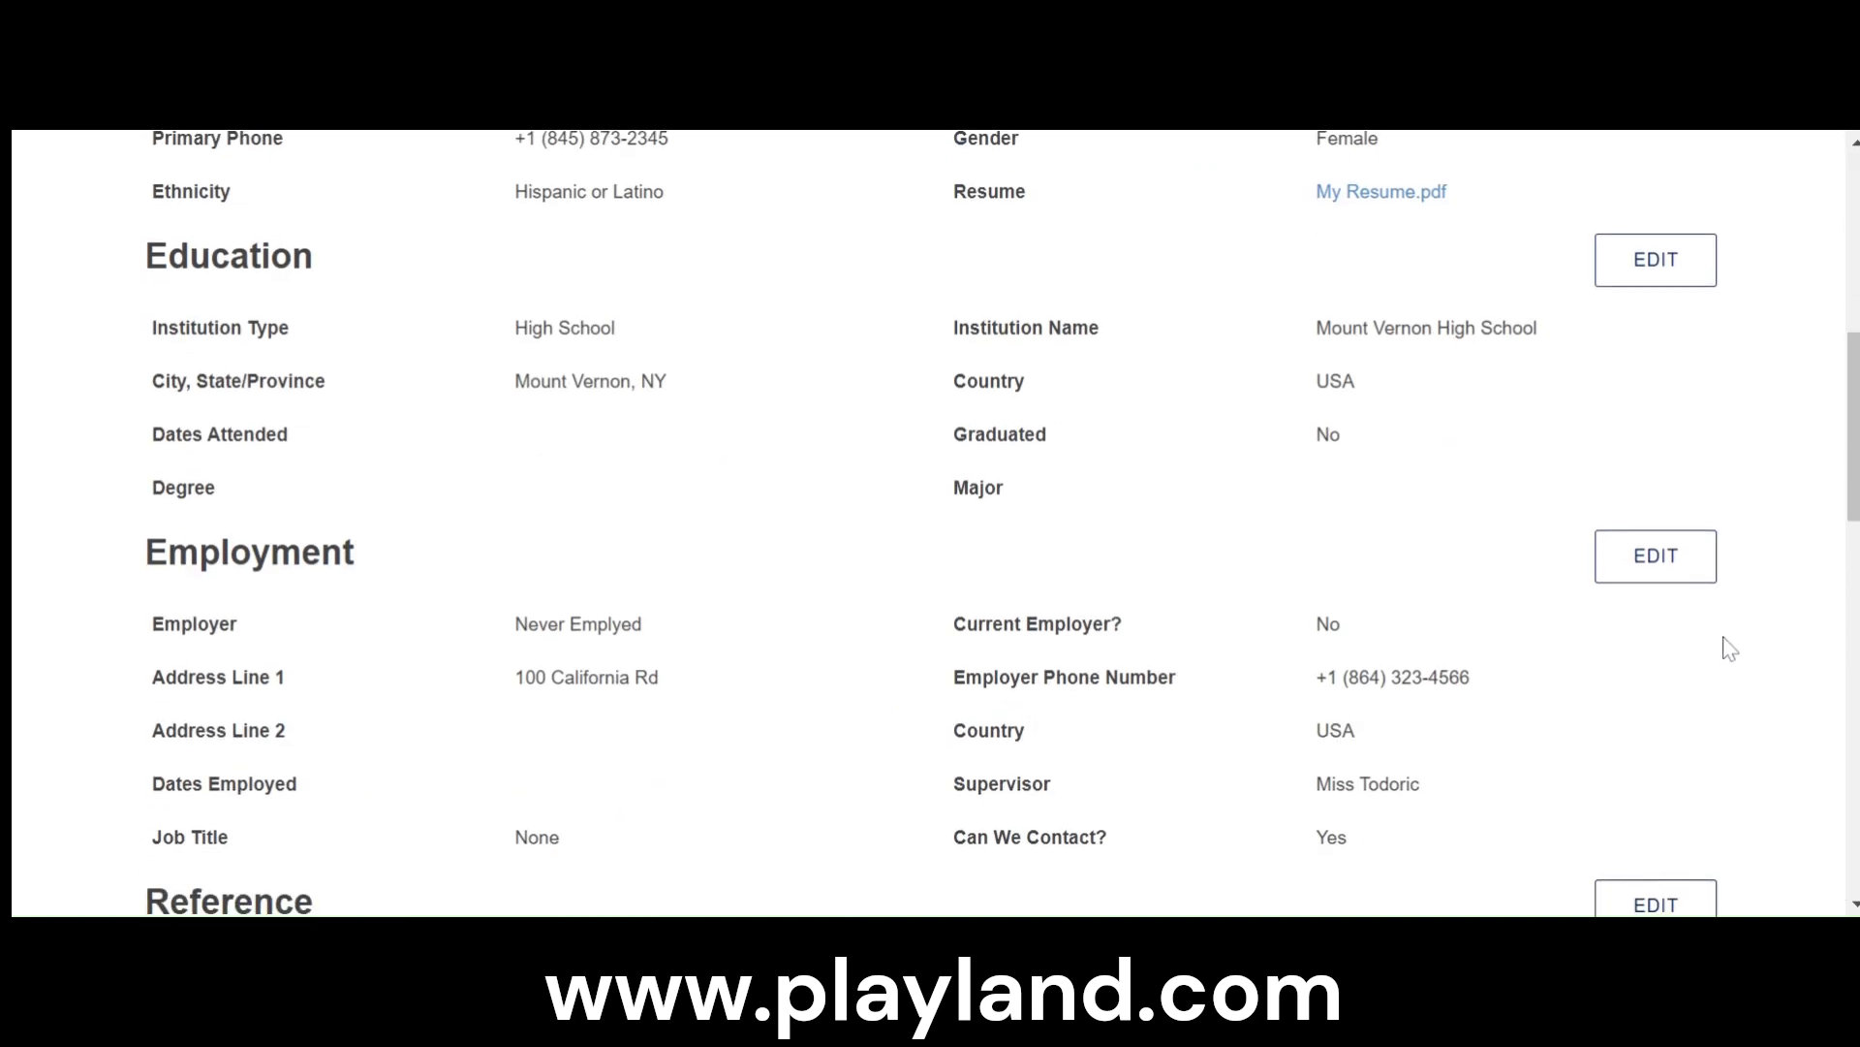
scroll(1732, 642, down, 15)
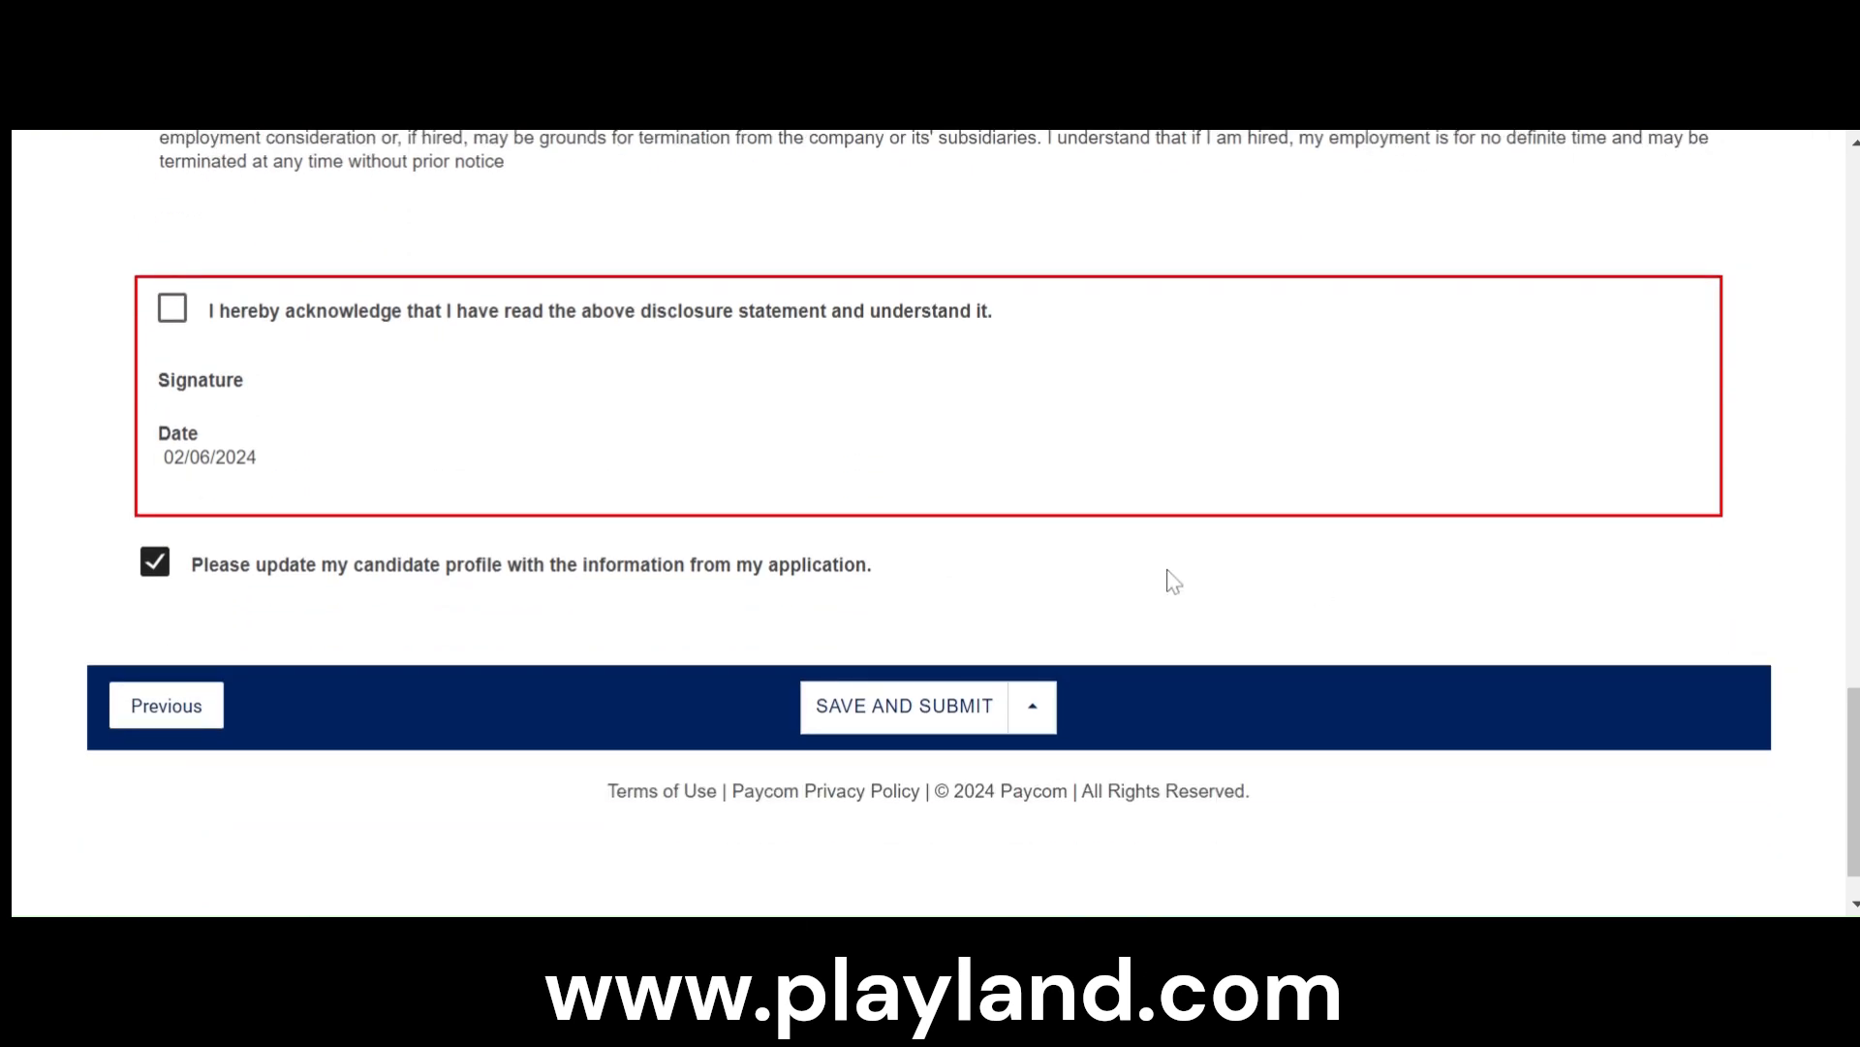
click(175, 310)
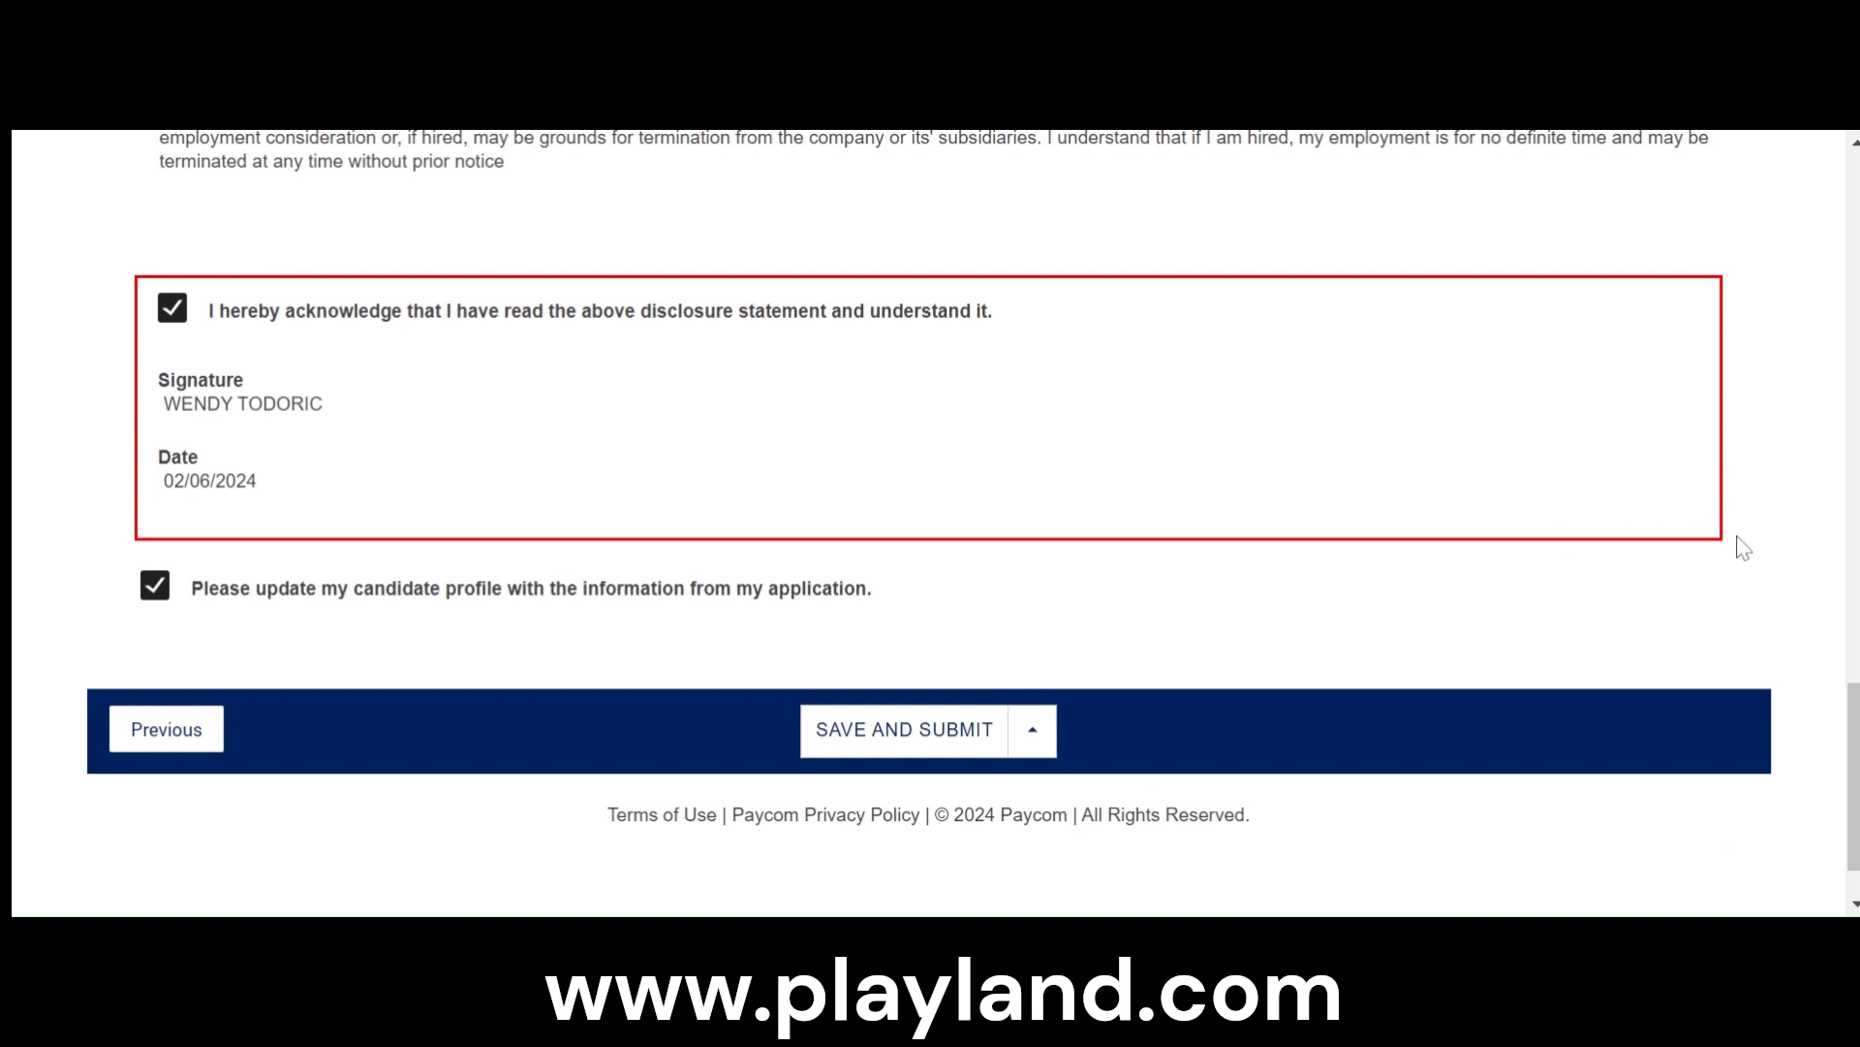
- Review the application summary from Personal Information through Education, Employment, references, the agreement text and the signature section
scroll(1670, 672, up, 20)
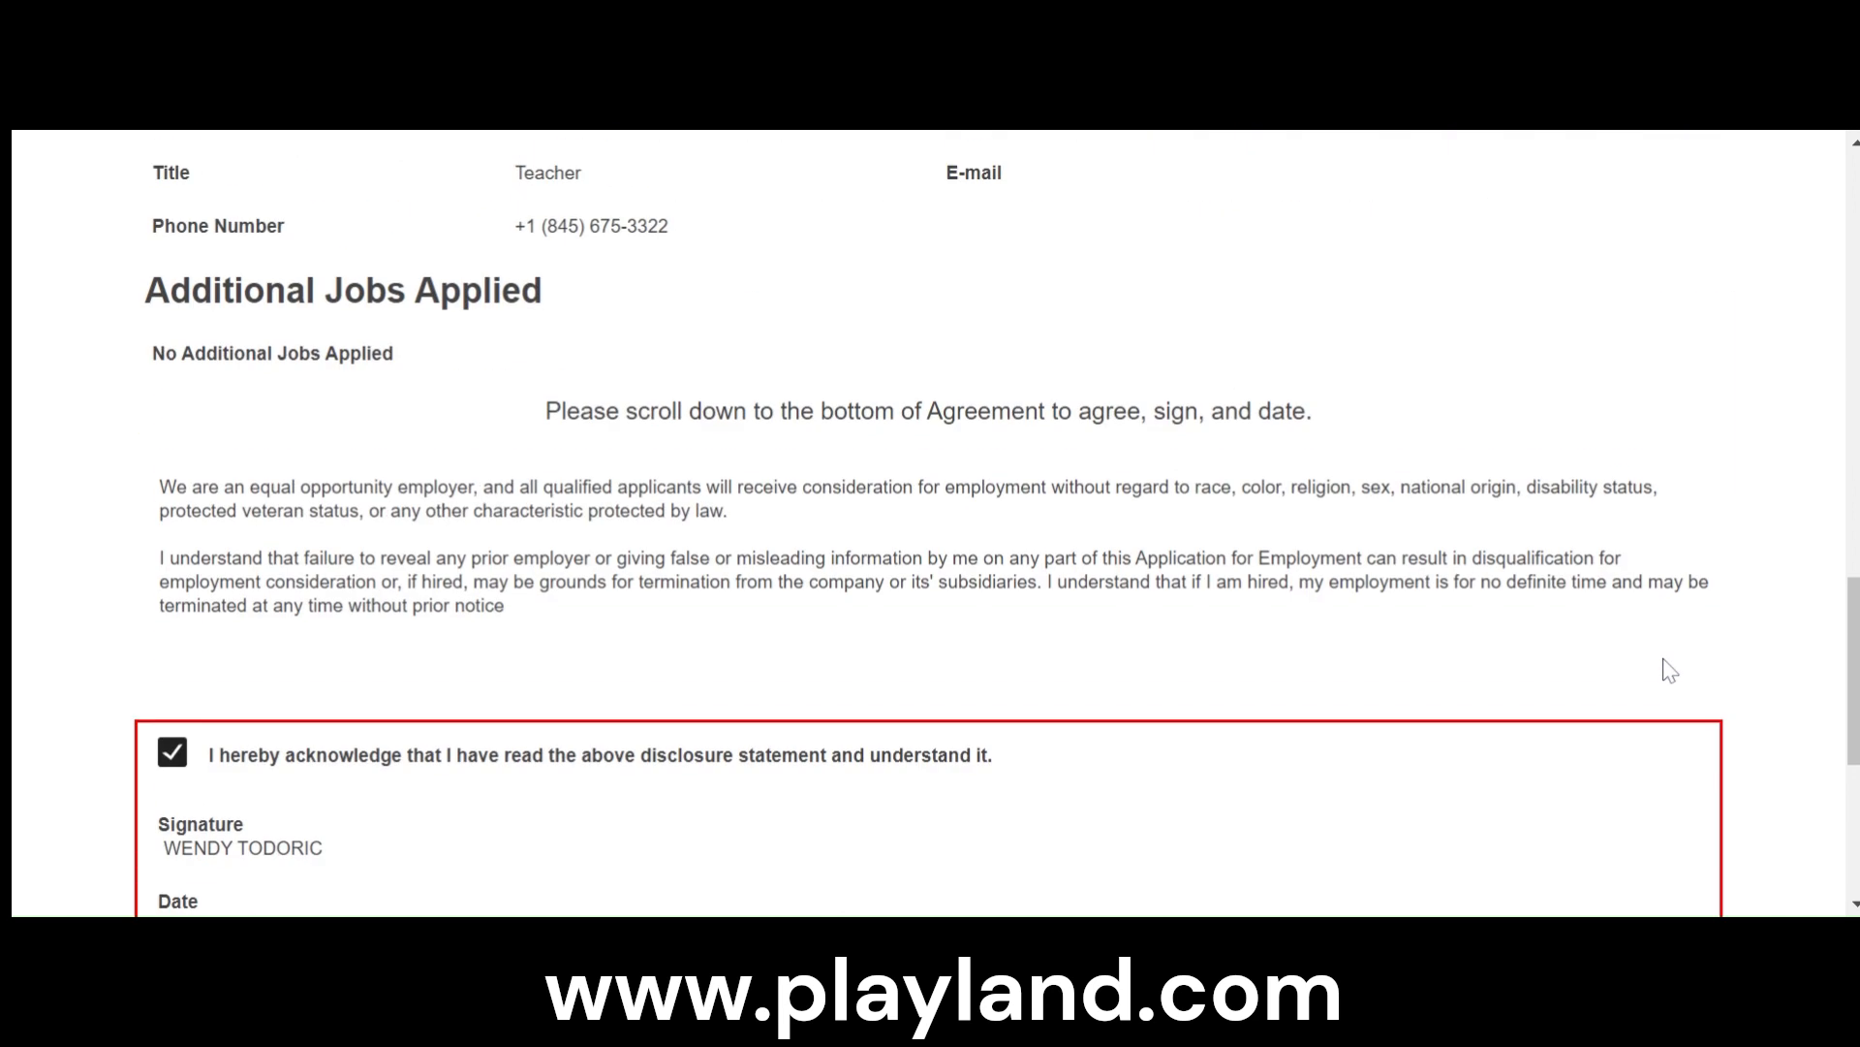
scroll(1638, 655, up, 2)
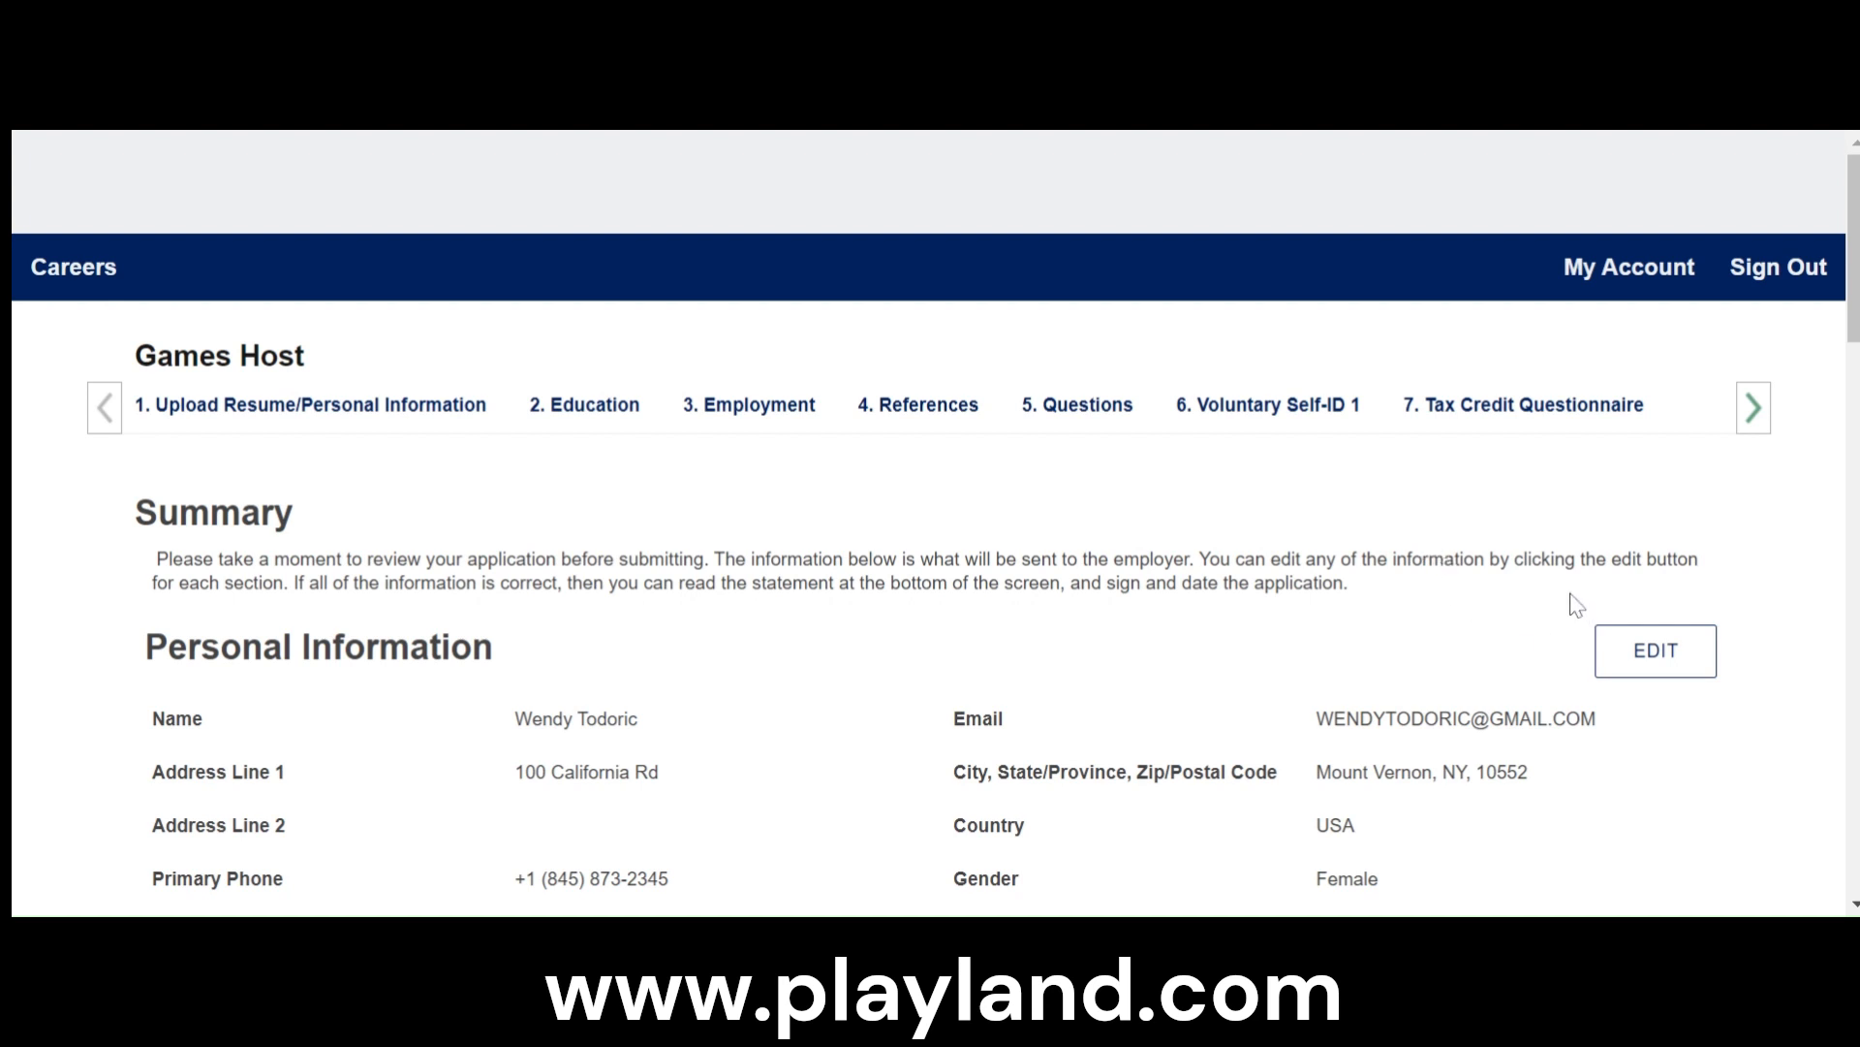
scroll(1522, 625, down, 15)
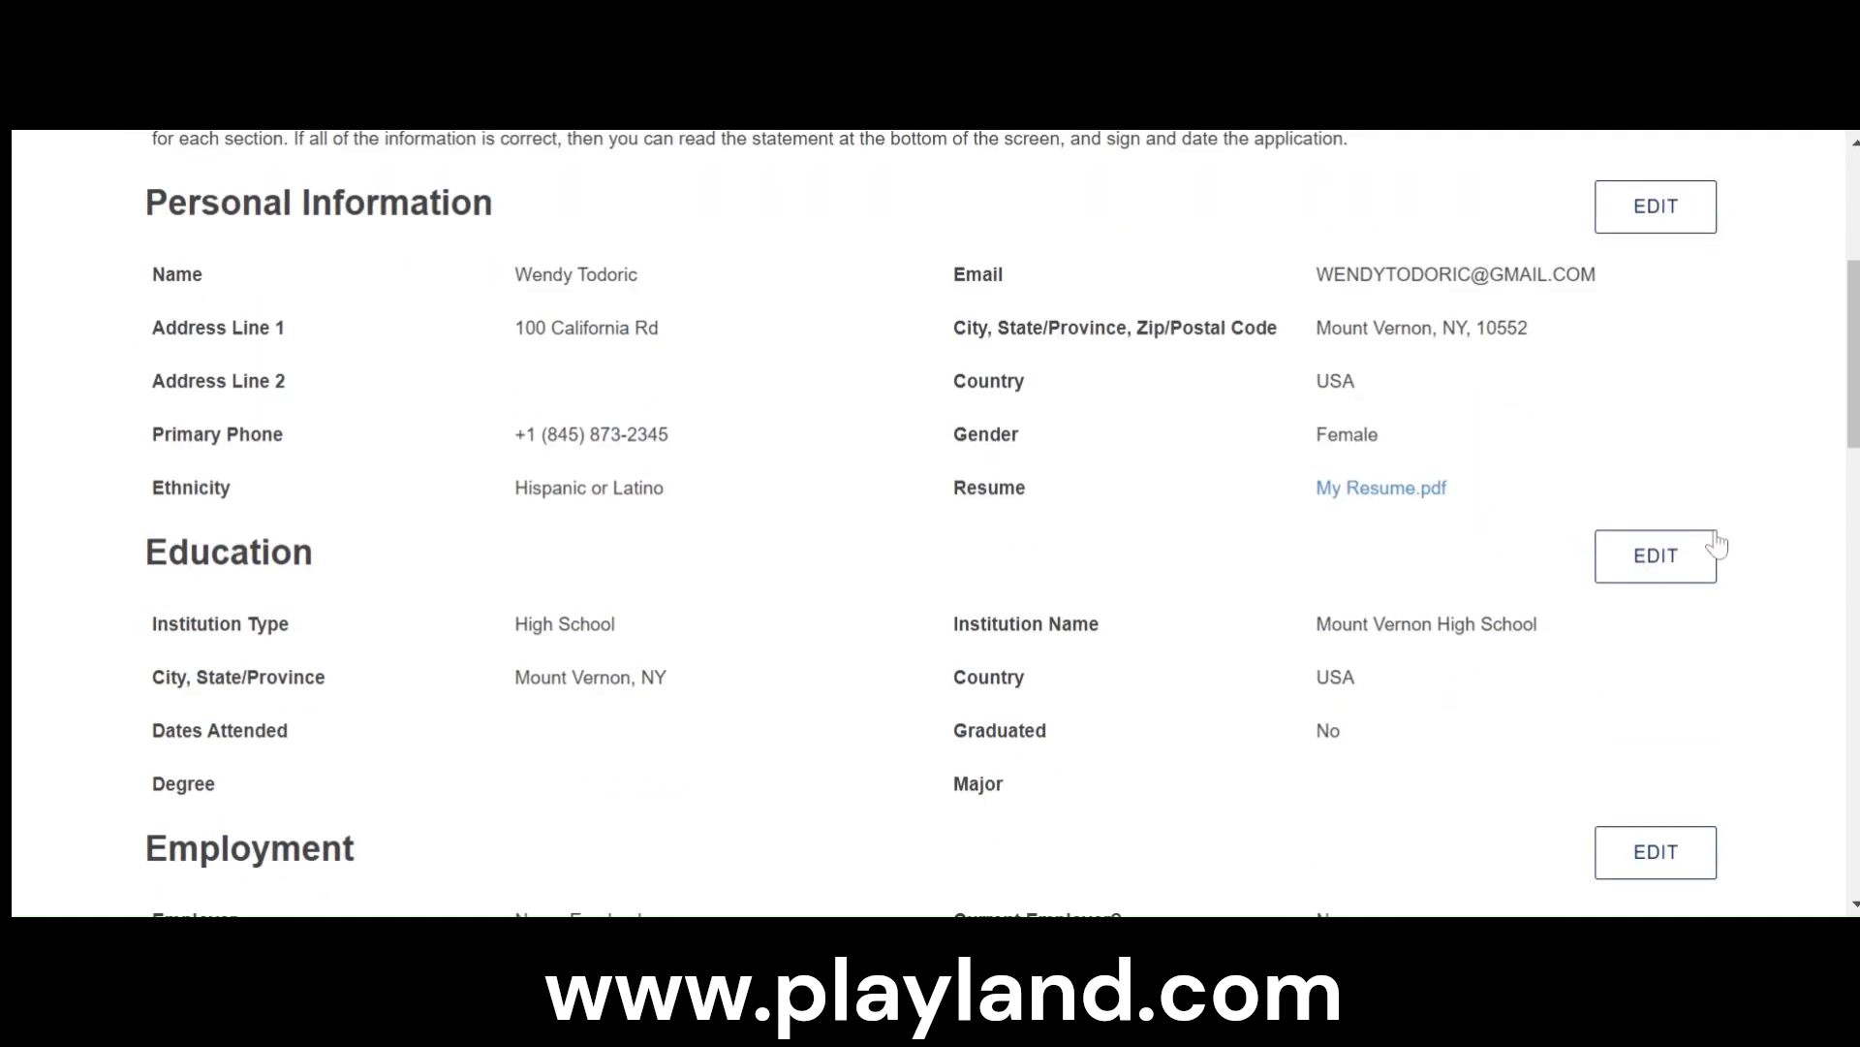
scroll(1720, 665, down, 9)
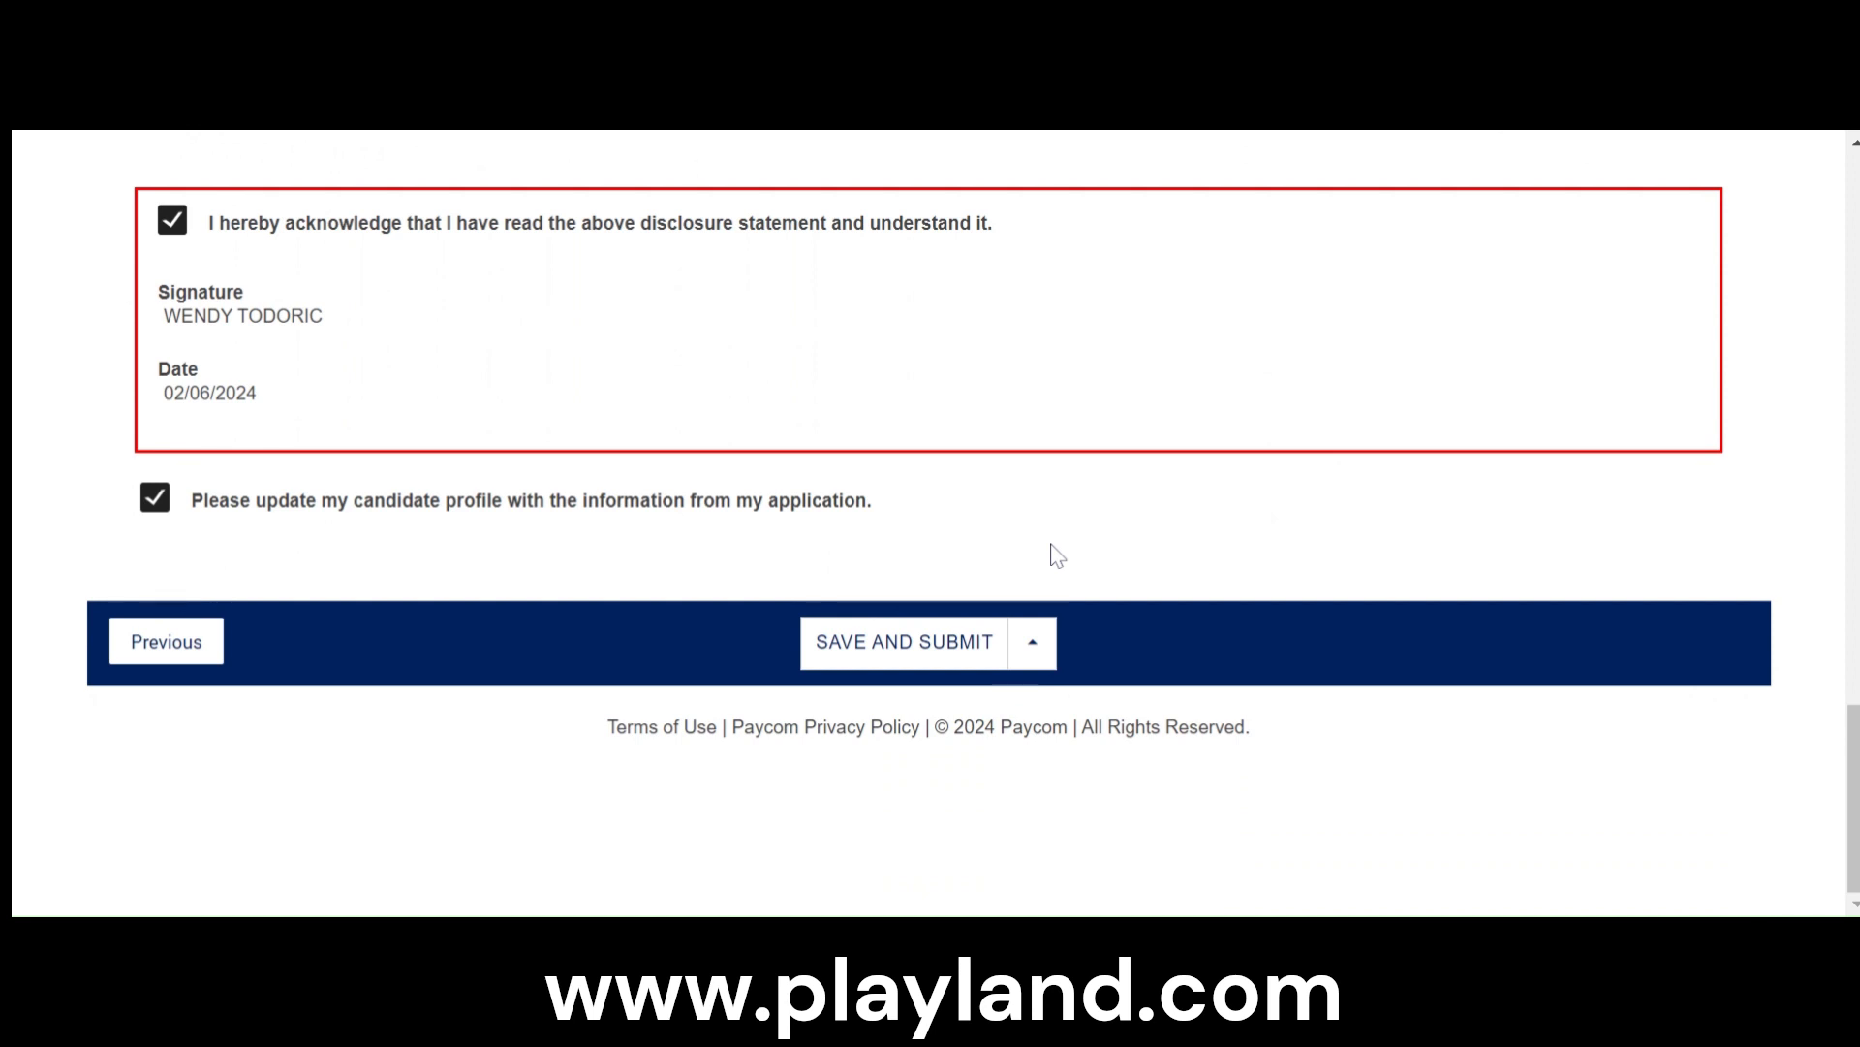
scroll(1202, 610, up, 8)
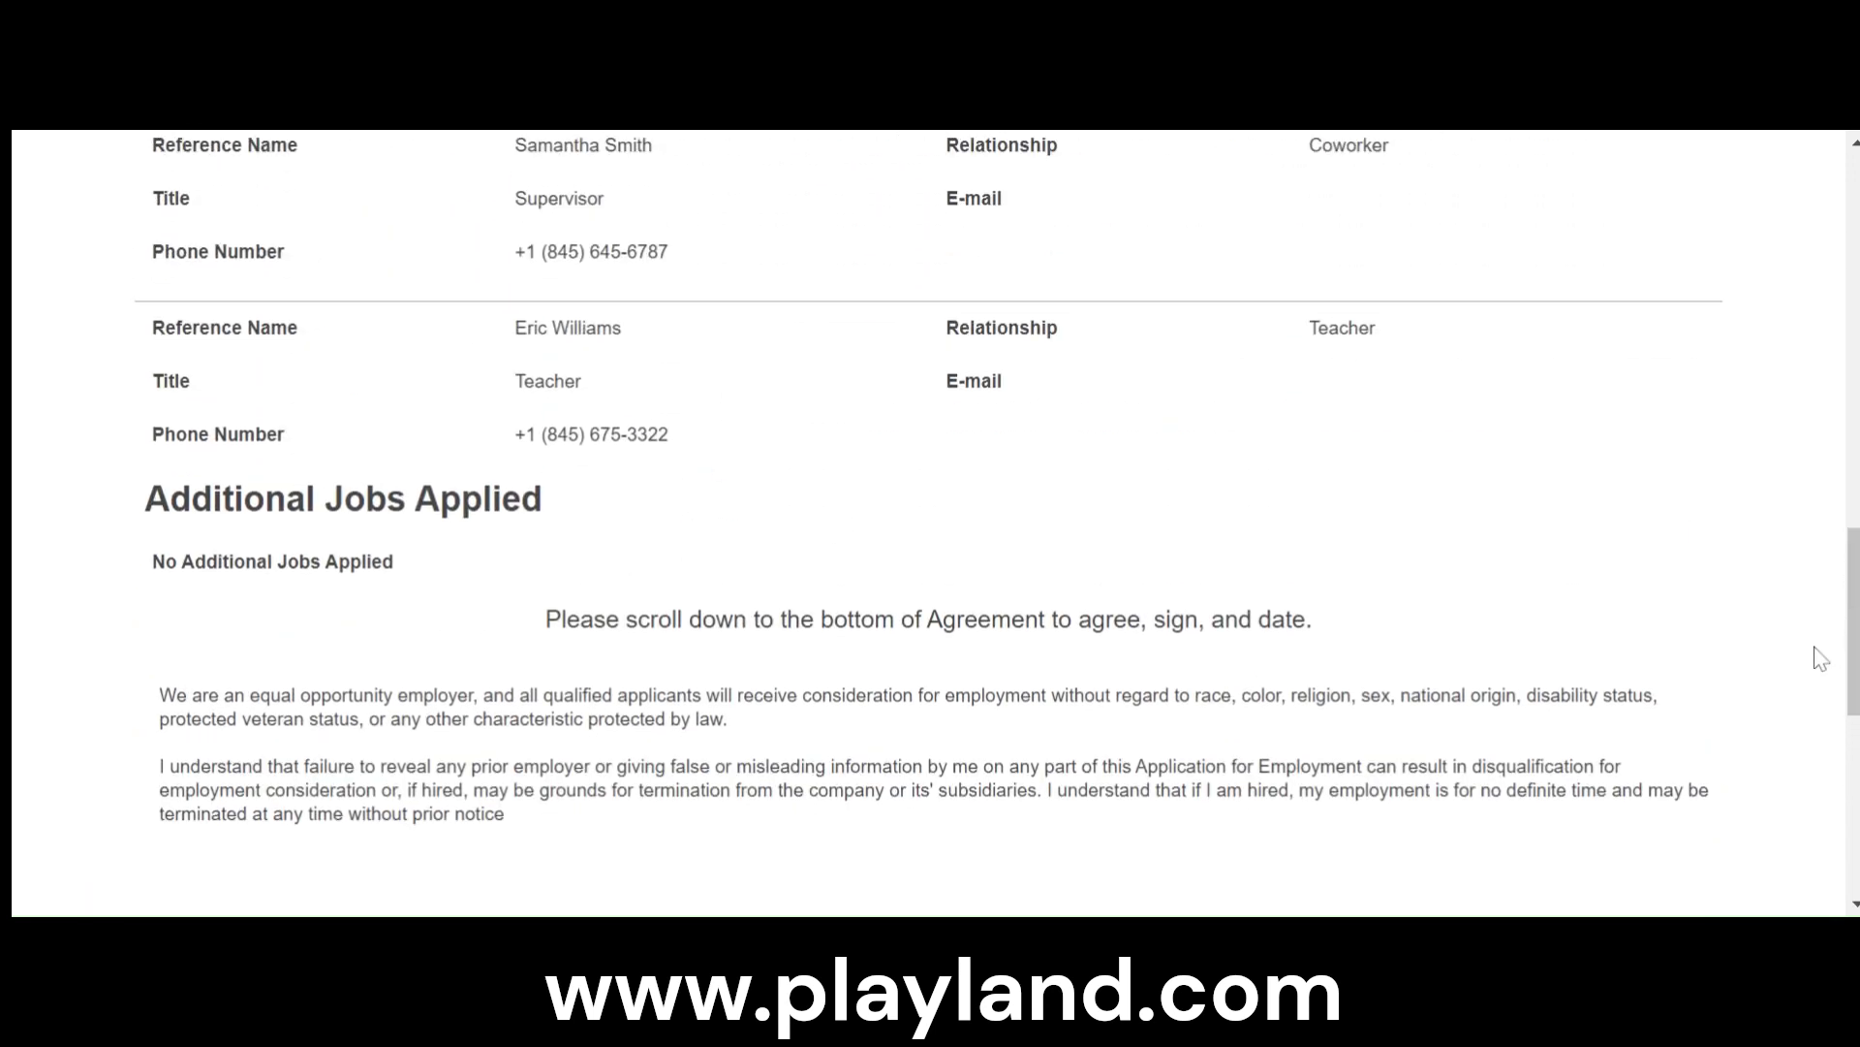
scroll(1817, 658, down, 6)
scroll(1818, 665, down, 2)
scroll(1817, 652, up, 8)
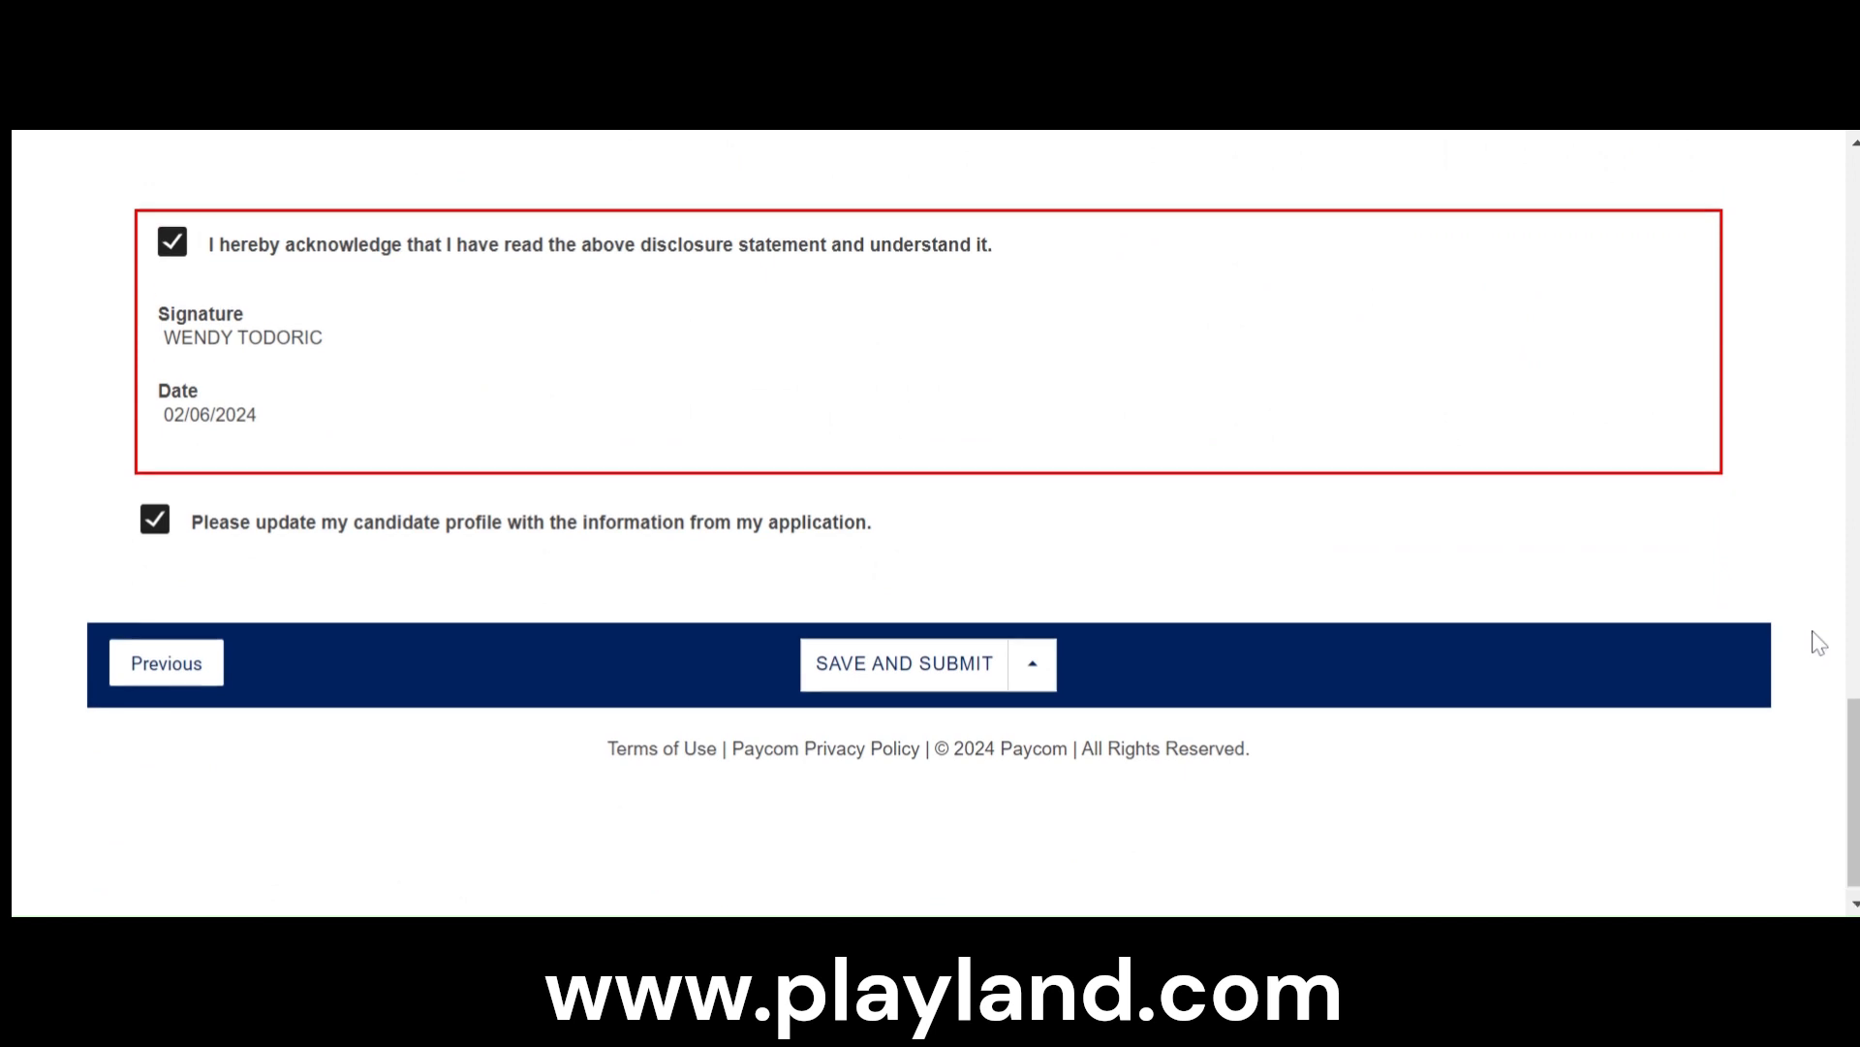
scroll(1817, 642, up, 10)
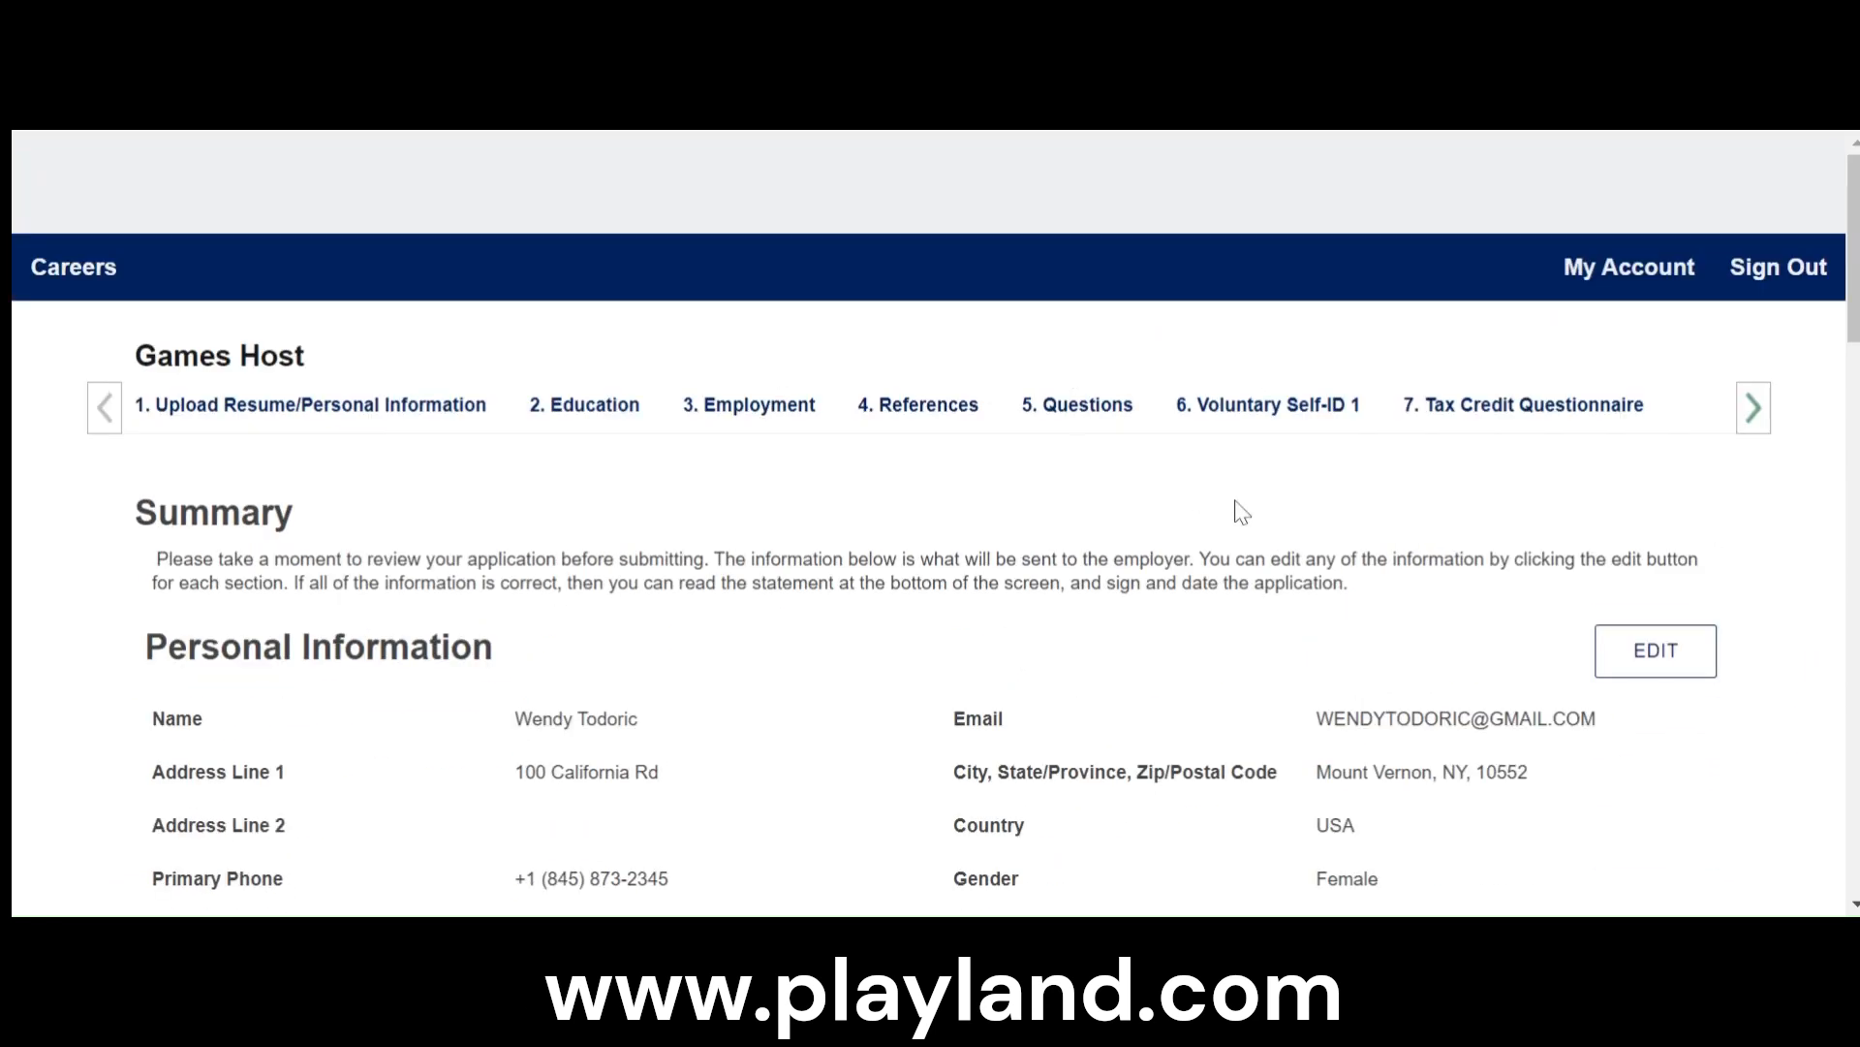
scroll(1405, 591, down, 15)
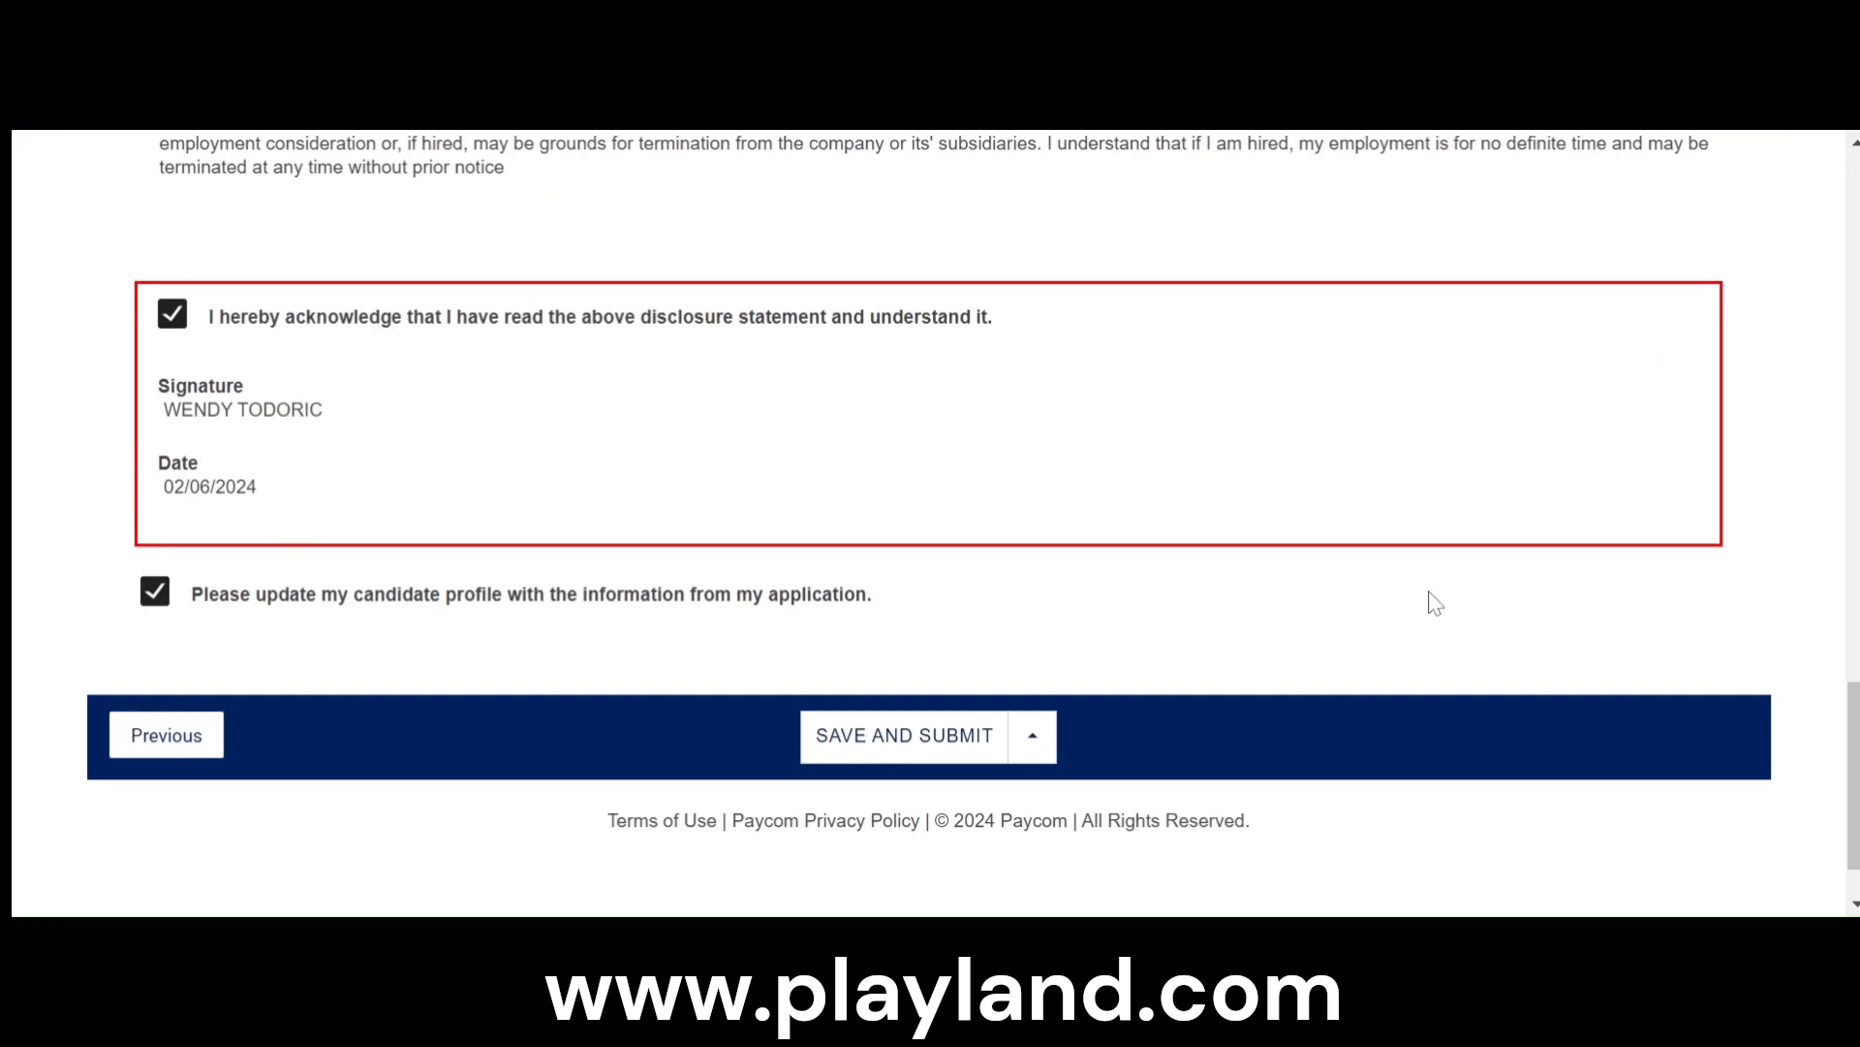
scroll(1497, 587, up, 15)
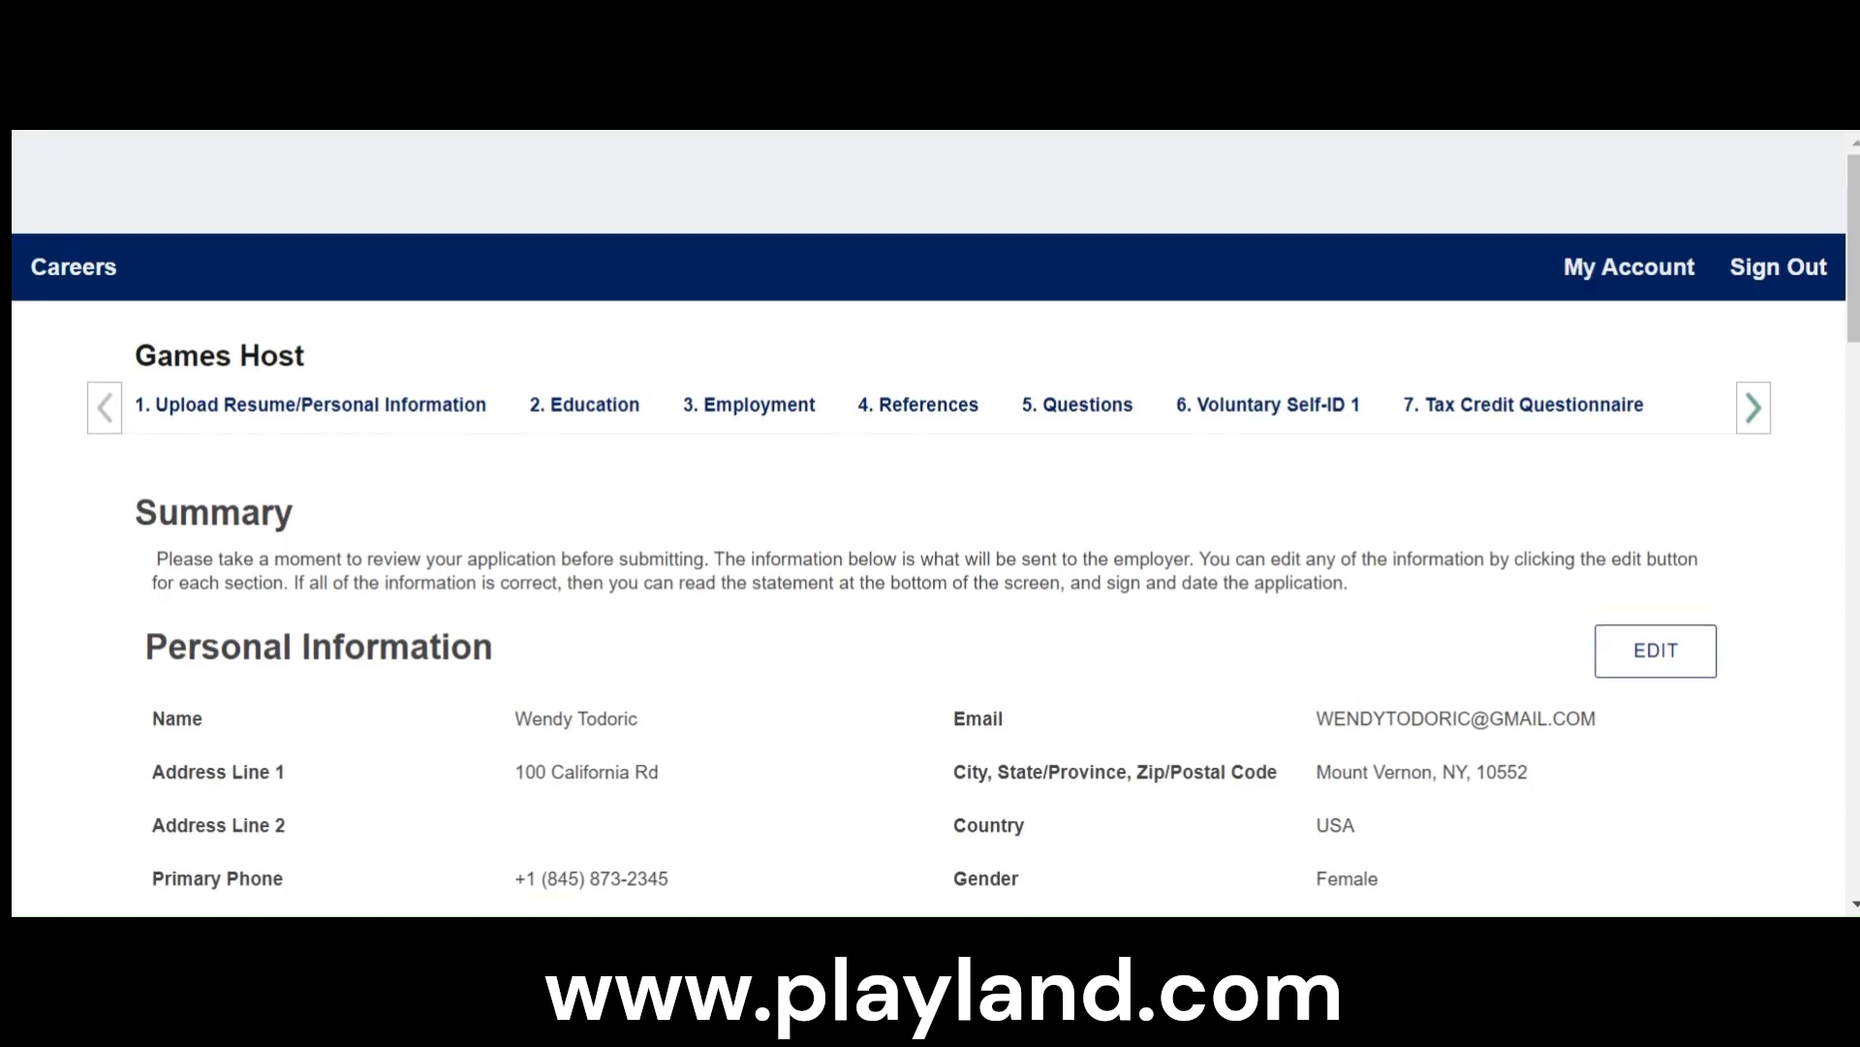
- Sign out of the careers account and look through the seasonal job postings on the careers portal
click(1750, 279)
click(1198, 373)
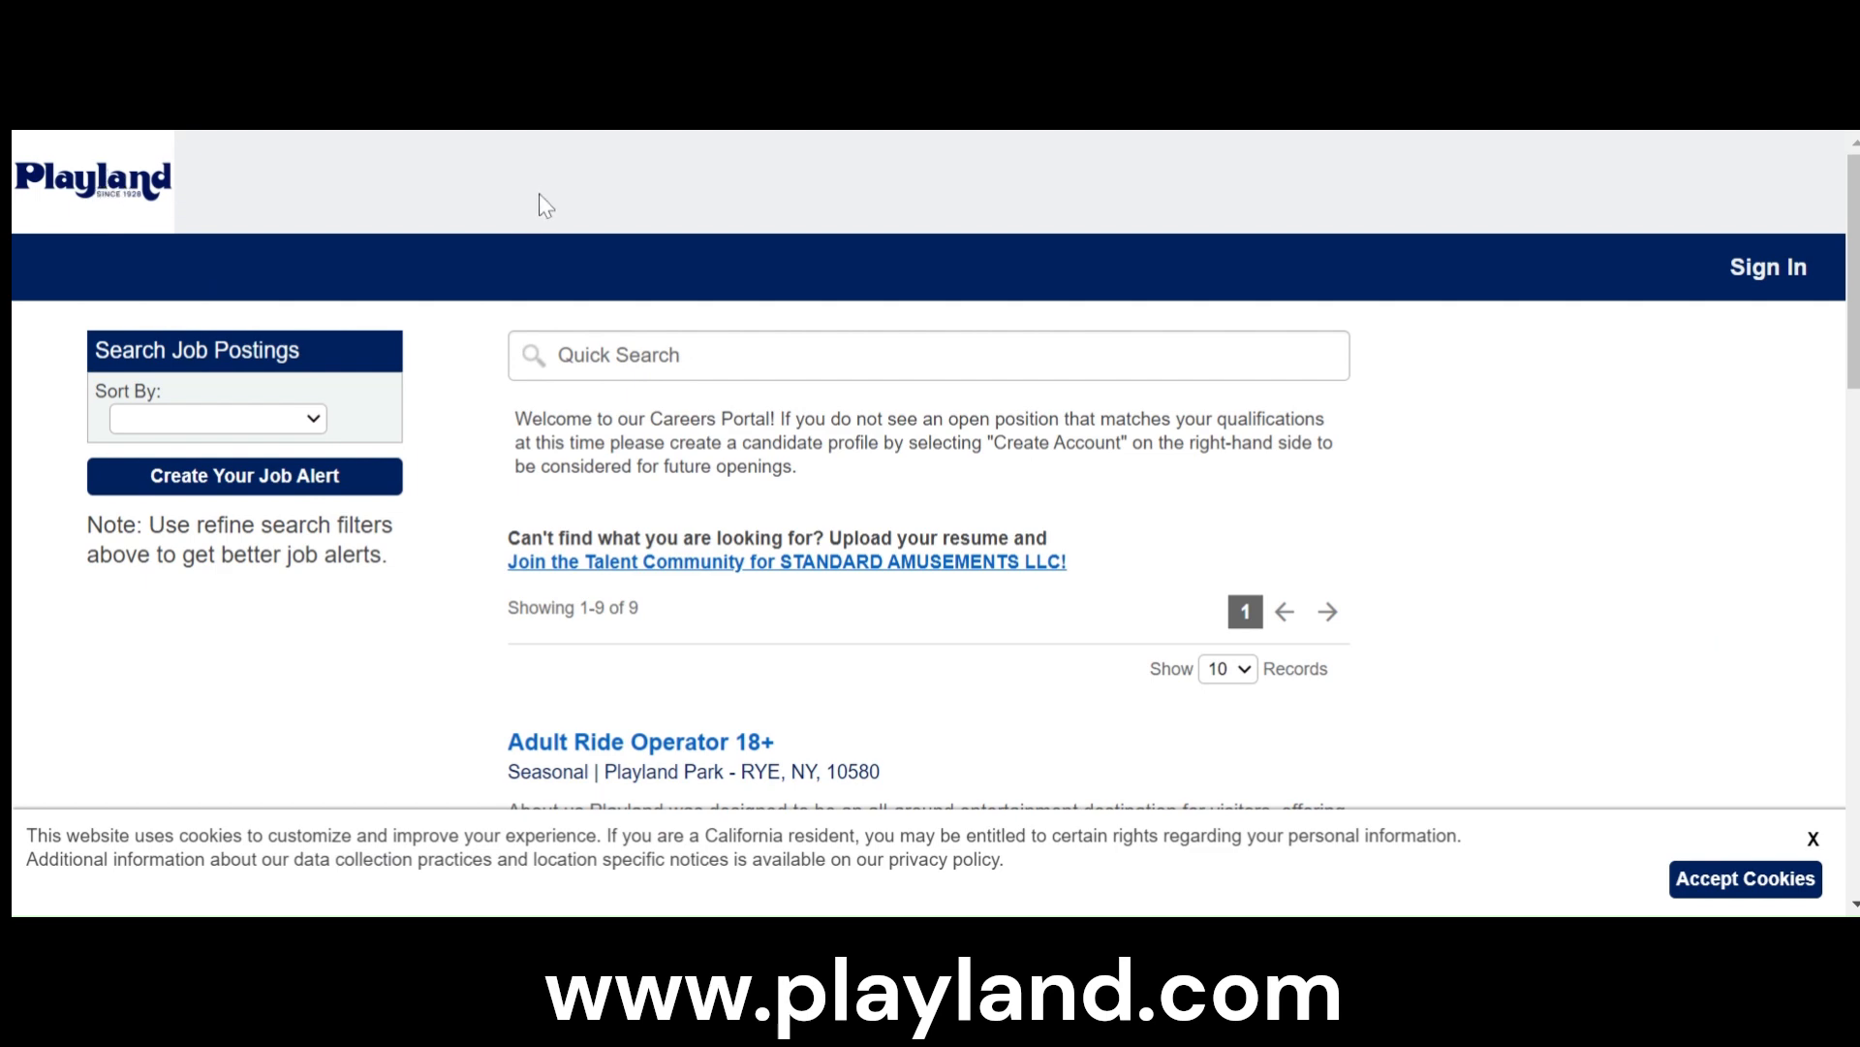
scroll(737, 528, down, 15)
scroll(1018, 602, up, 12)
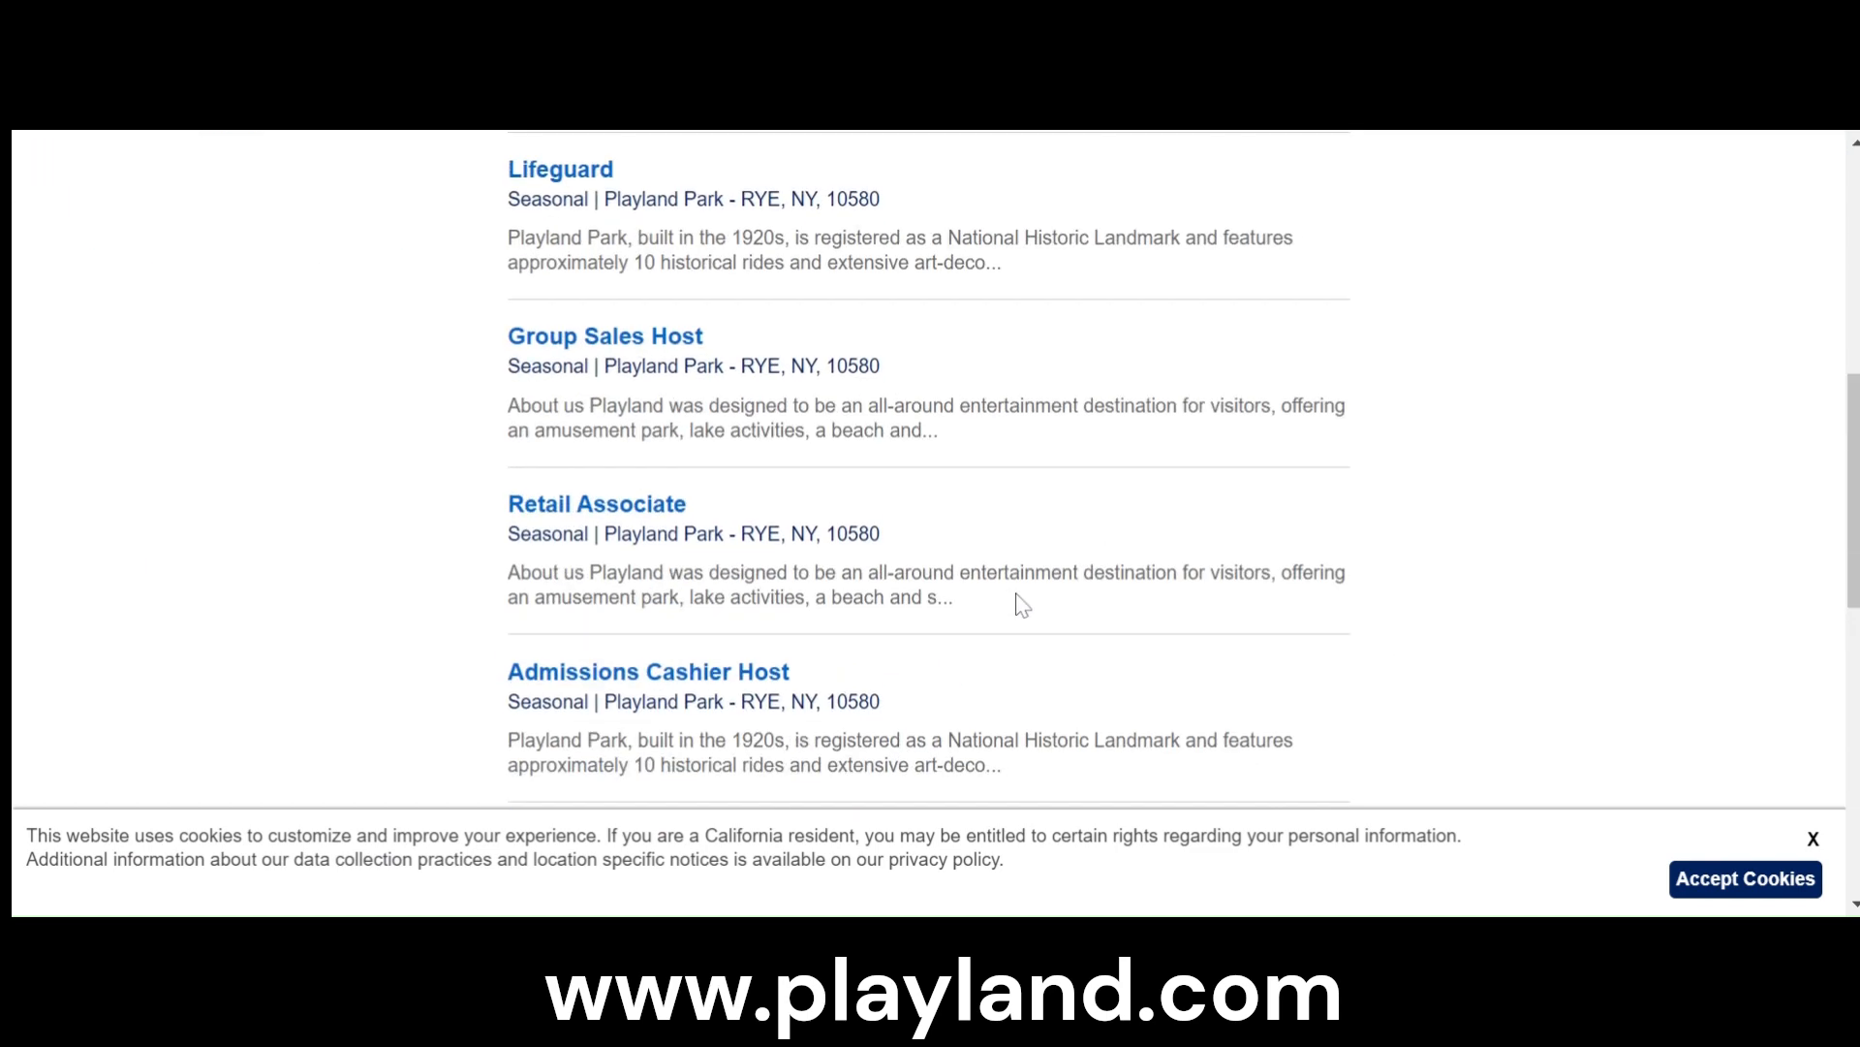
scroll(1017, 601, up, 4)
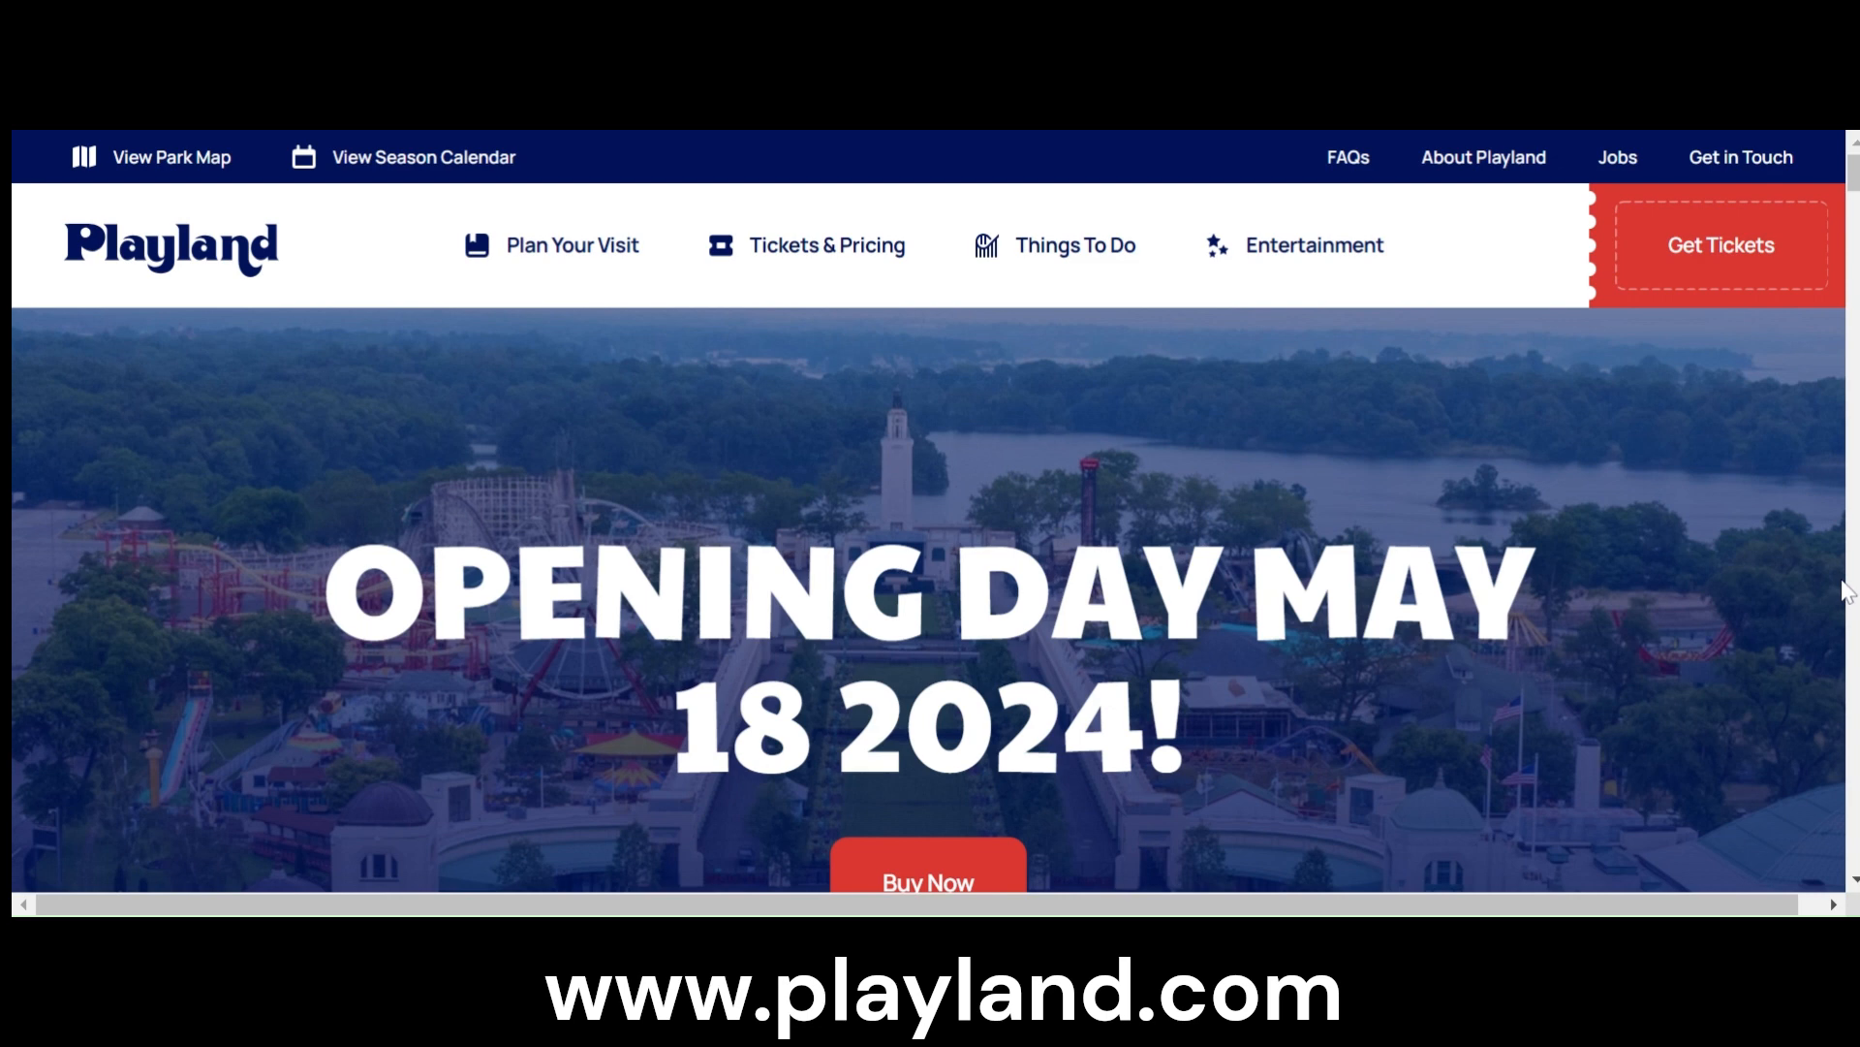
- Open the About Playland page on Playland's main website
click(1510, 165)
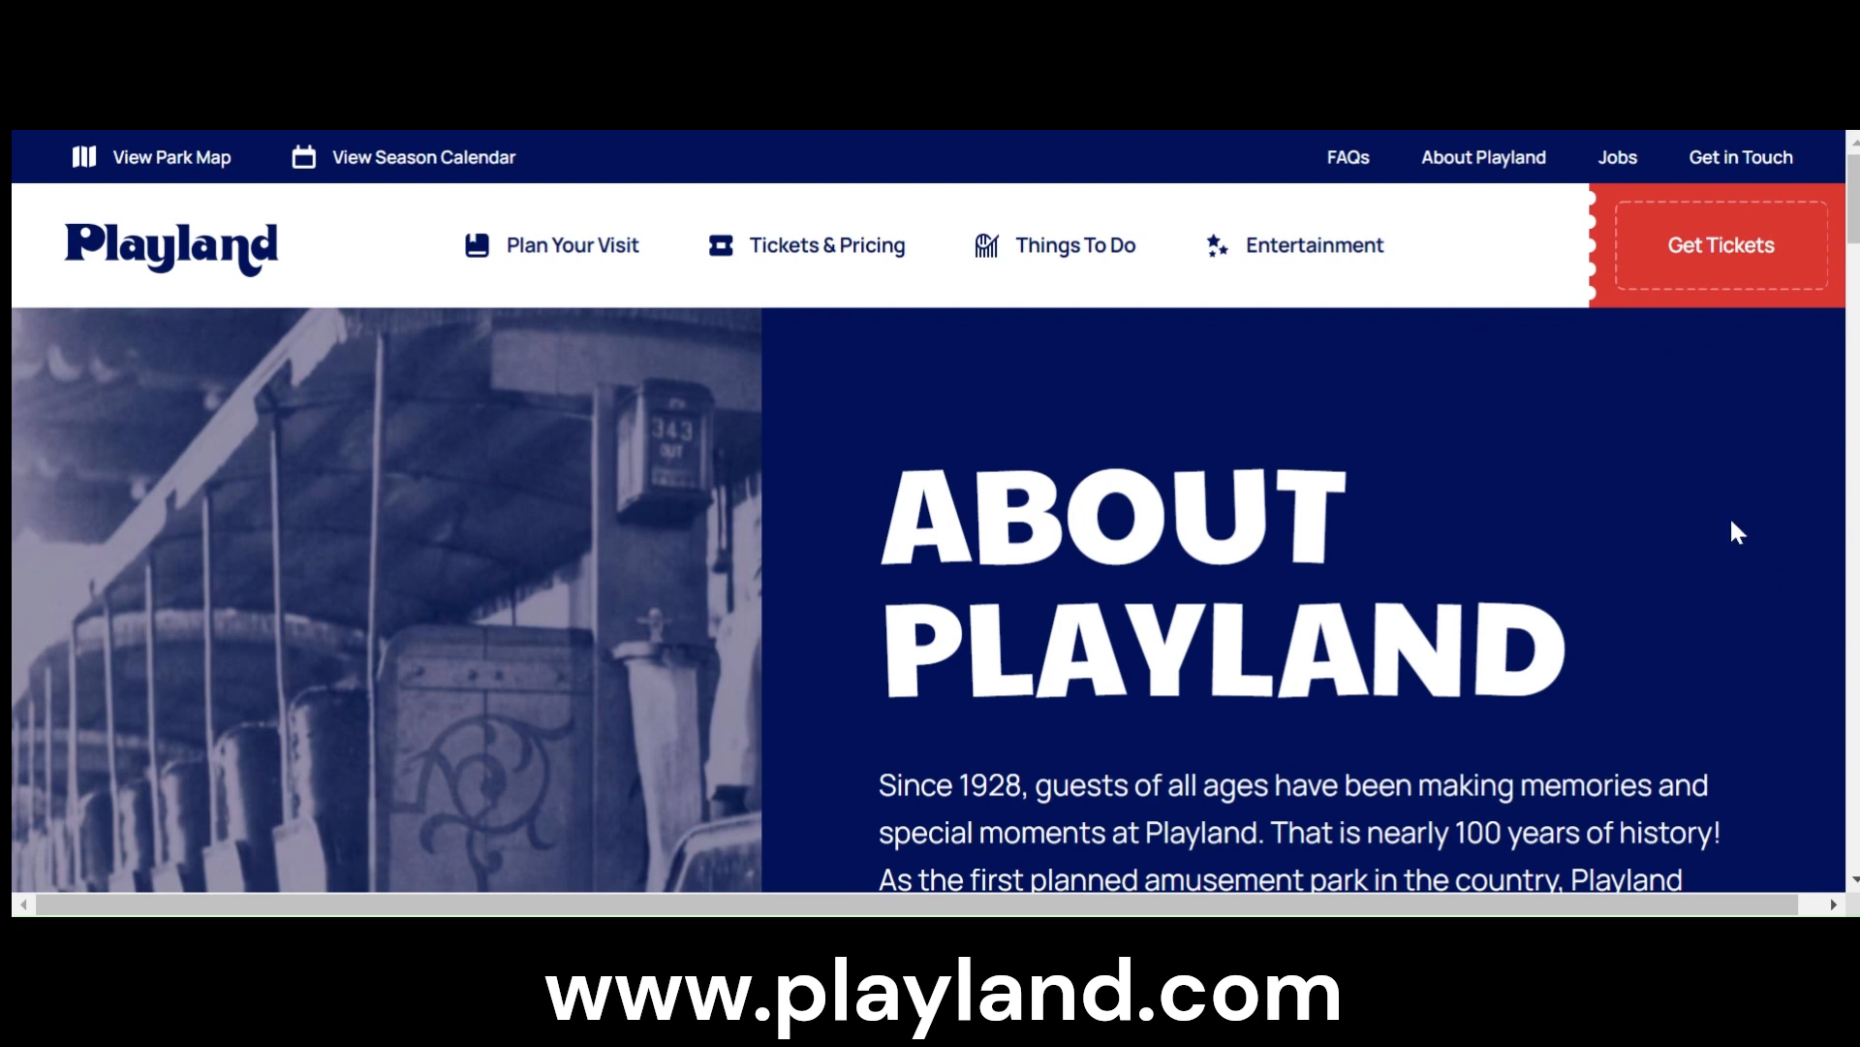
drag(1855, 218, 1855, 218)
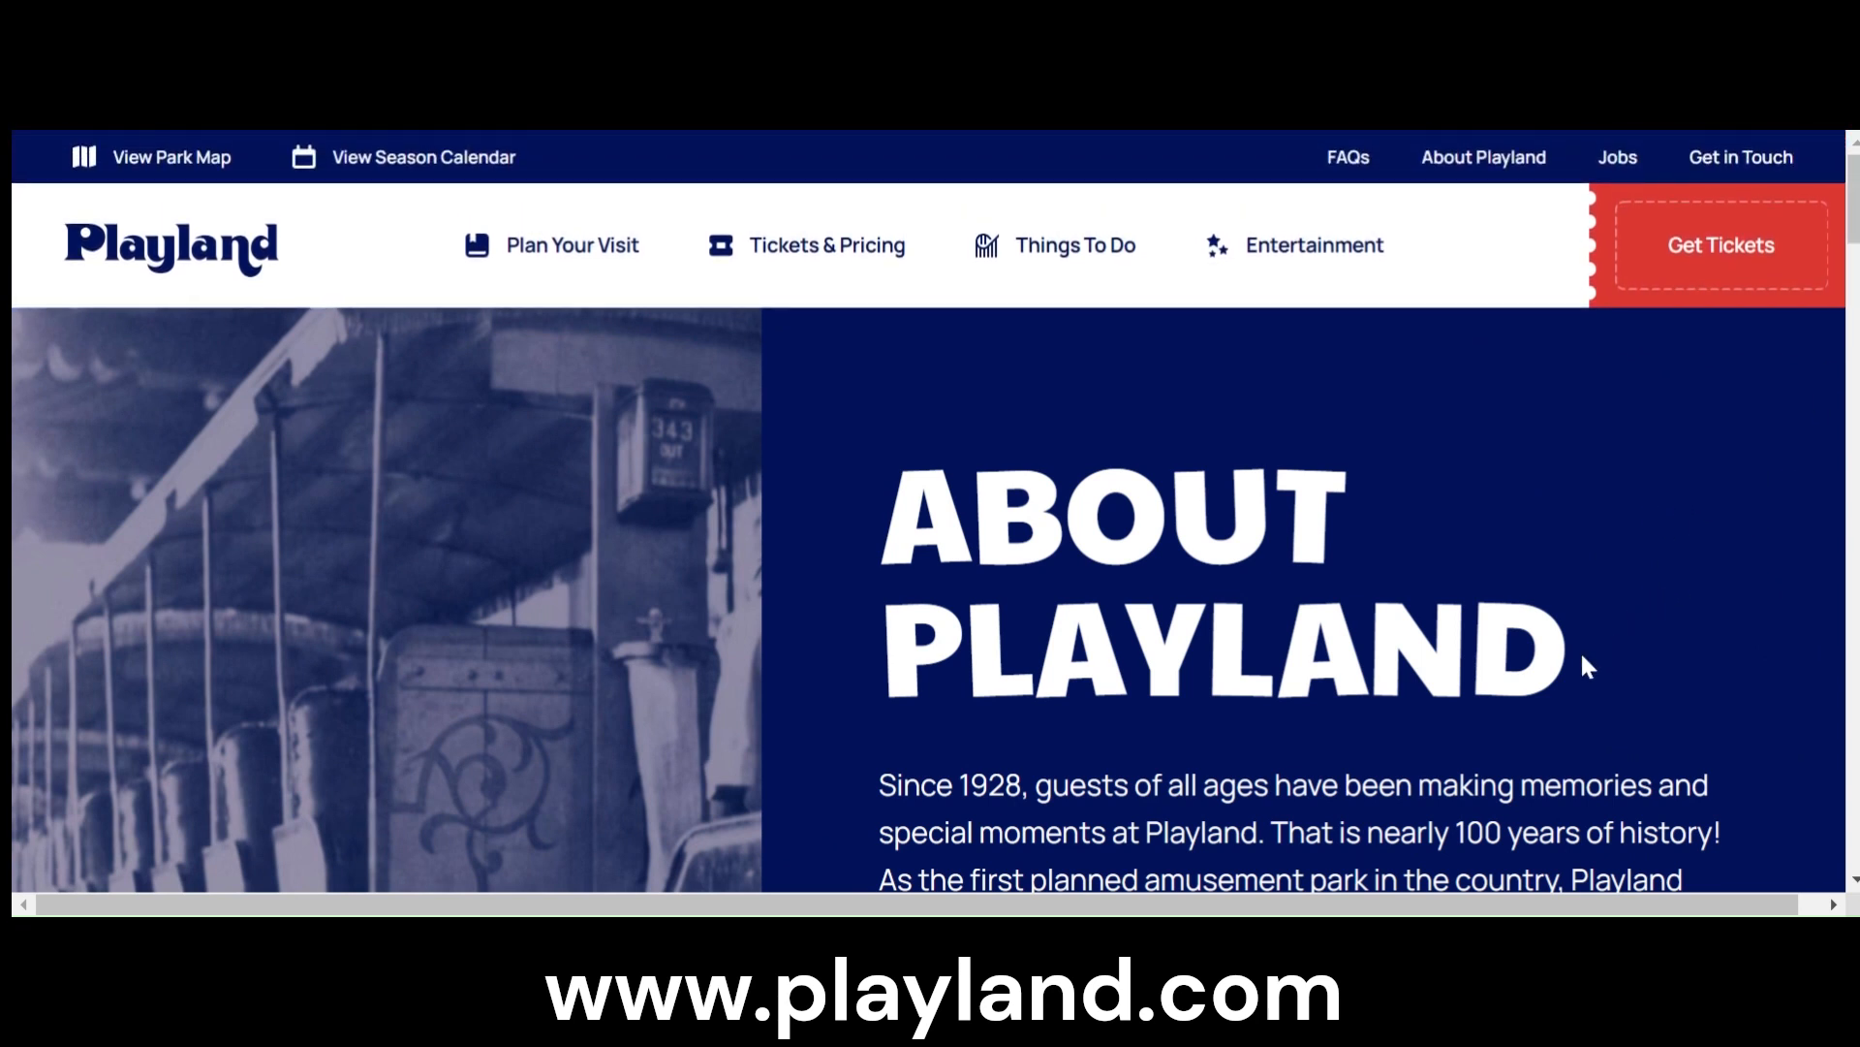